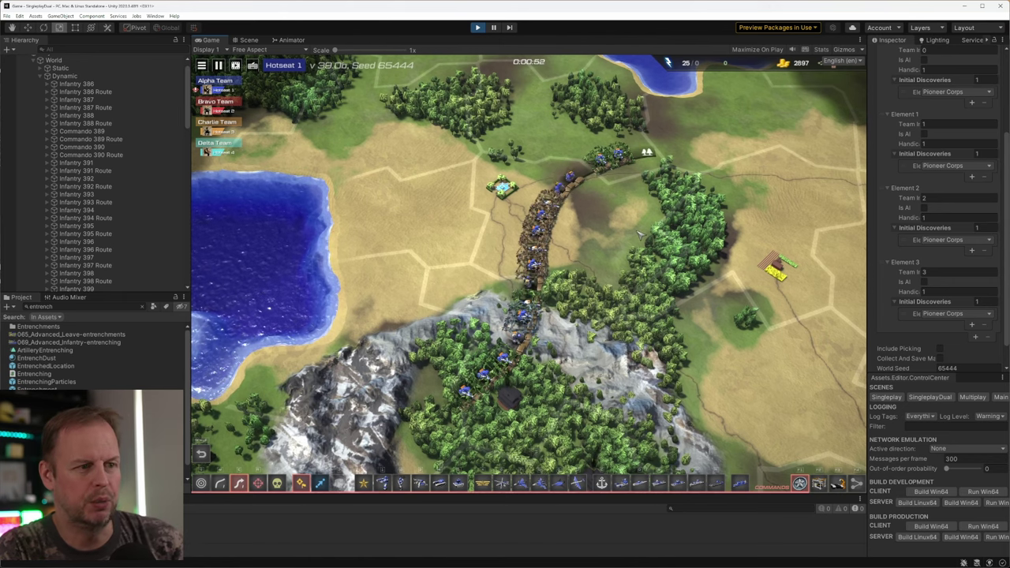
Examine the entrenched infantry line across the mountain and desert terrain in the running game.
scroll(594, 187, up, 3)
middle_drag(594, 187, 584, 208)
middle_drag(576, 383, 614, 279)
key(Up)
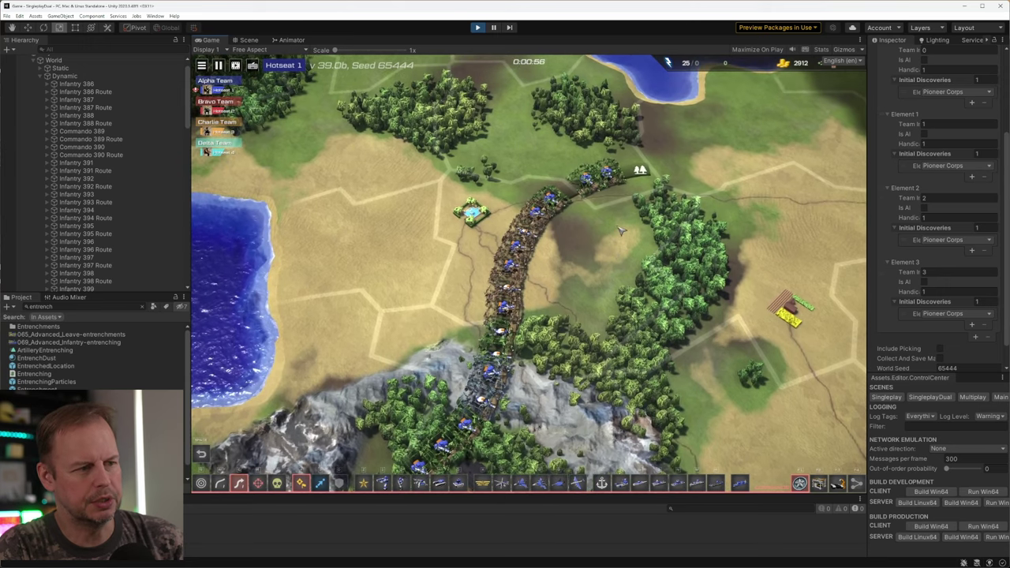
key(Down)
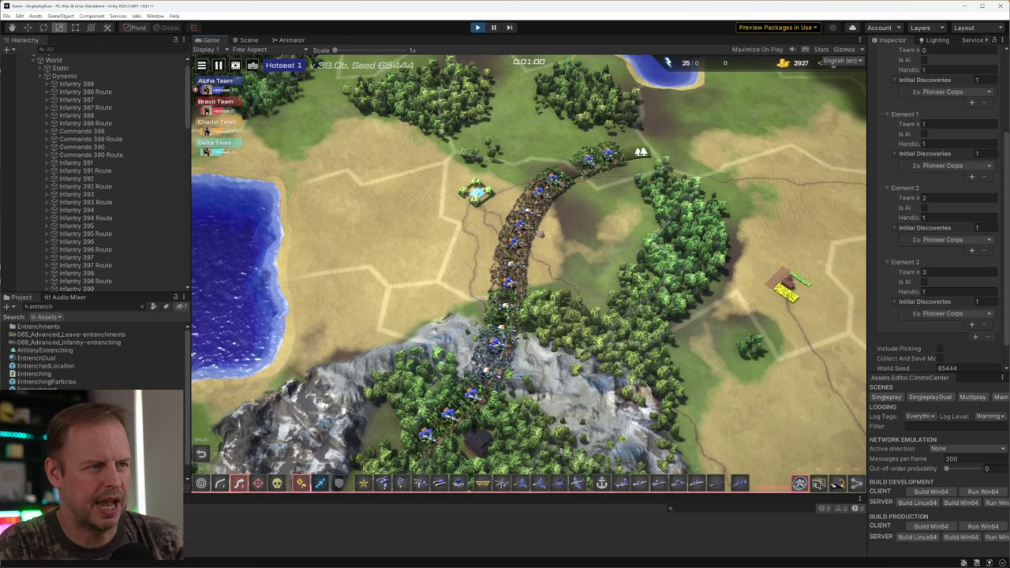
key(Down)
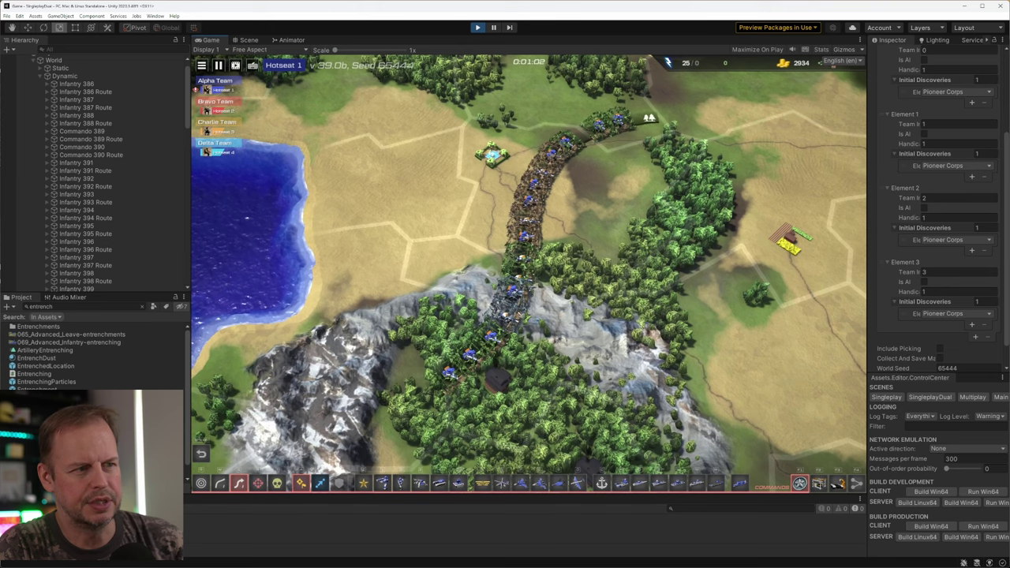
key(Up)
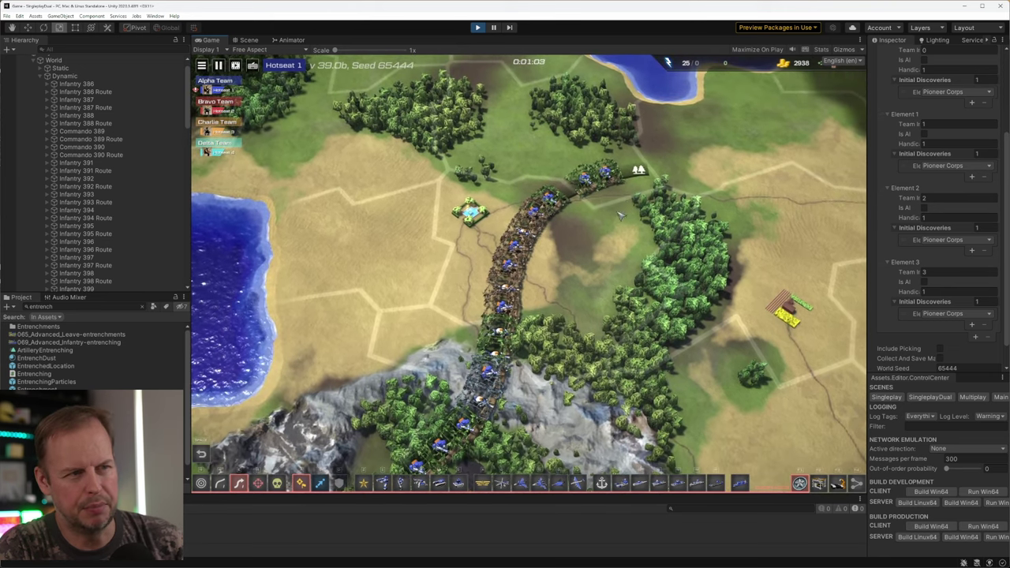
key(Down)
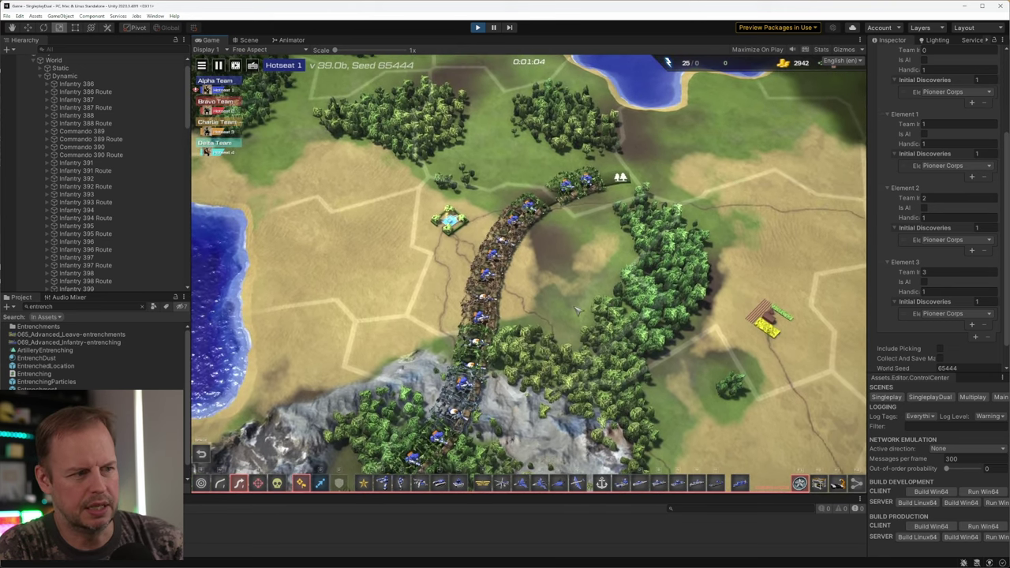
key(Up)
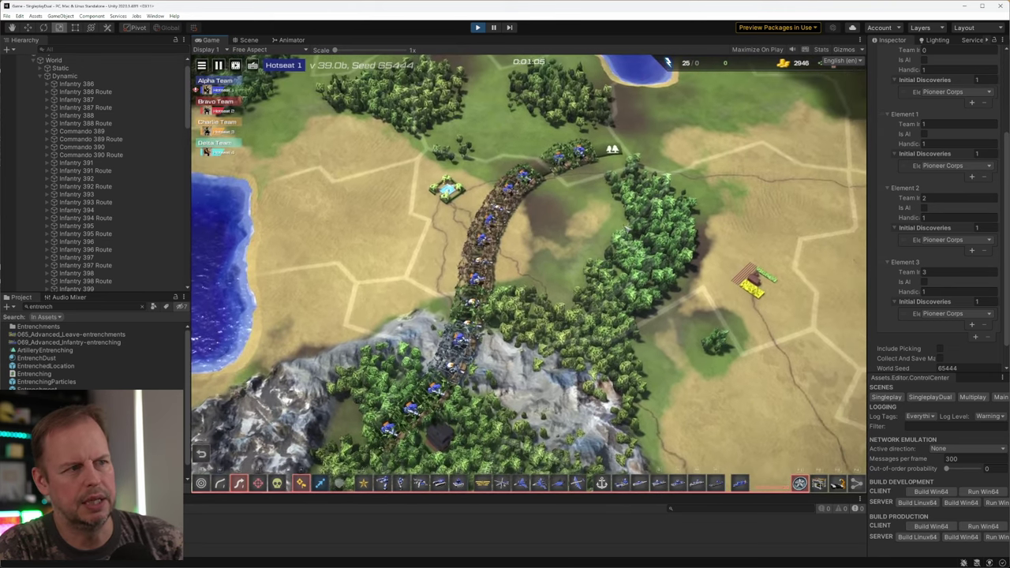
key(Up)
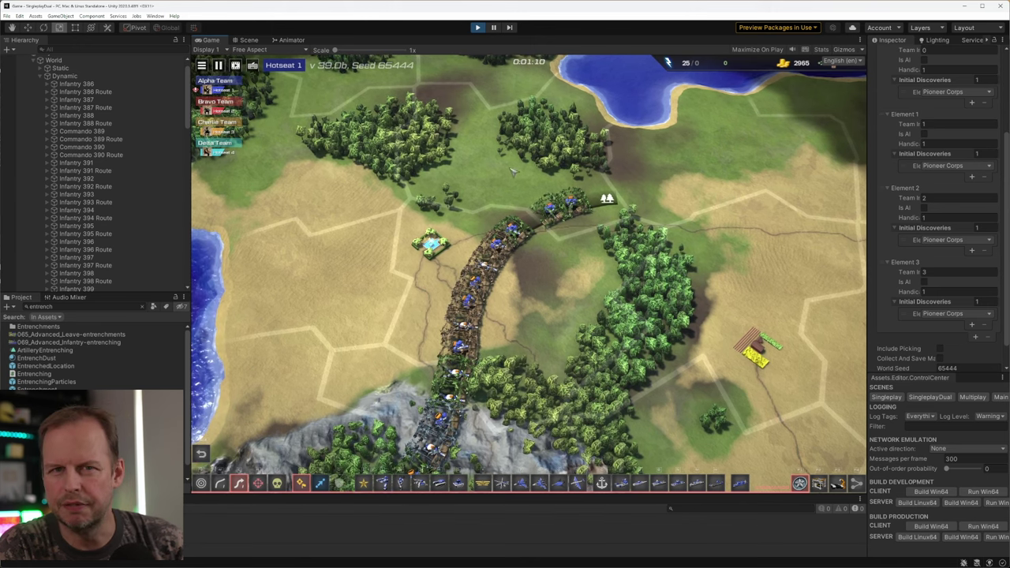
Inspect the trench's camouflage and infantry models up close in the Scene view, and return to the Game view.
click(250, 40)
right_drag(623, 172, 509, 112)
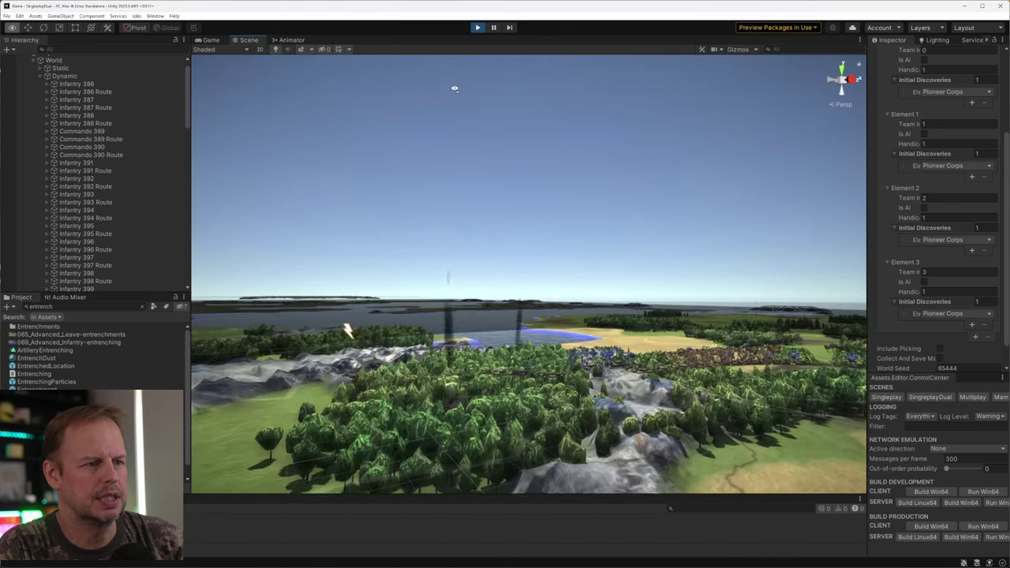
right_drag(455, 88, 518, 237)
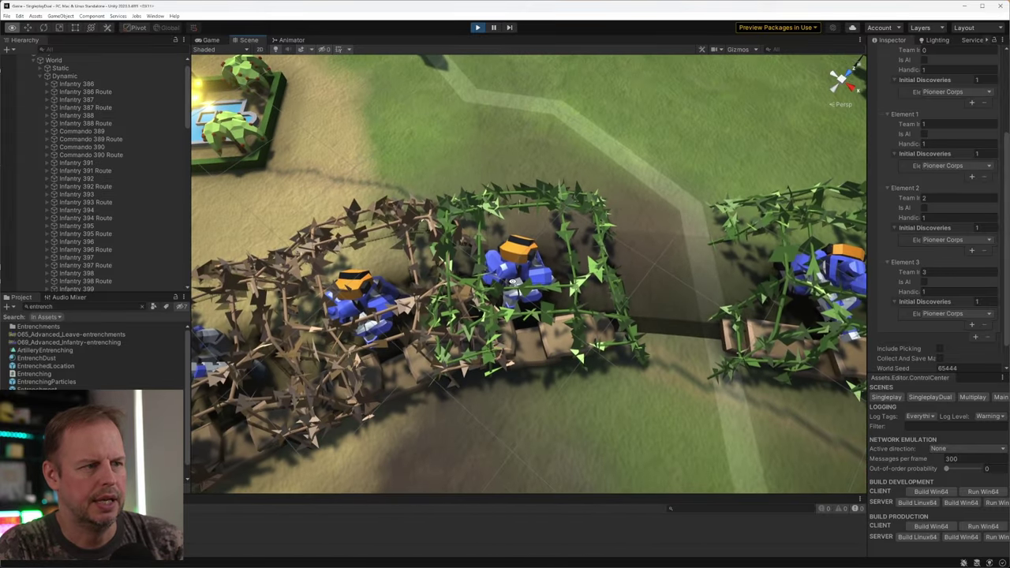
right_drag(513, 281, 862, 455)
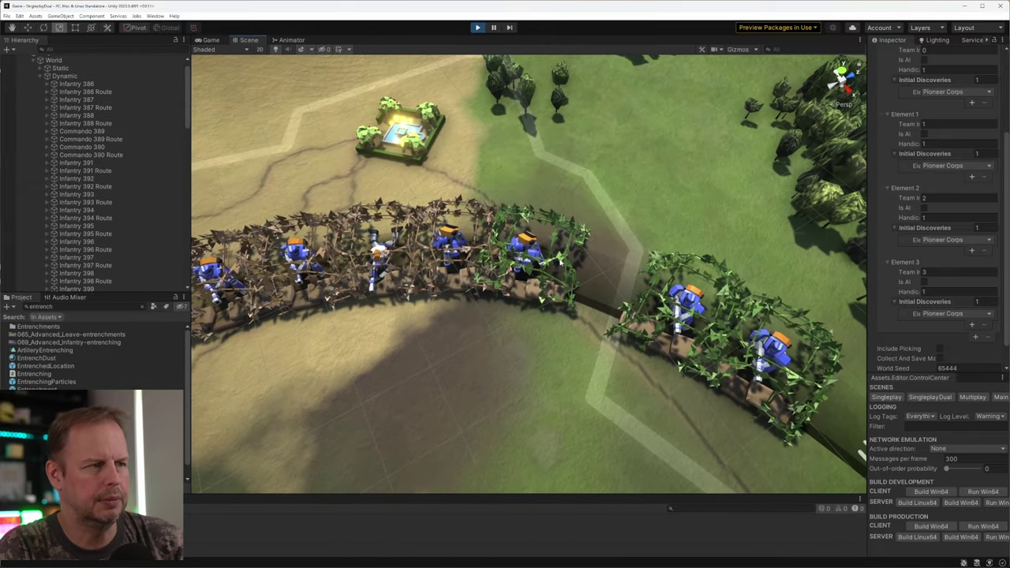
click(210, 40)
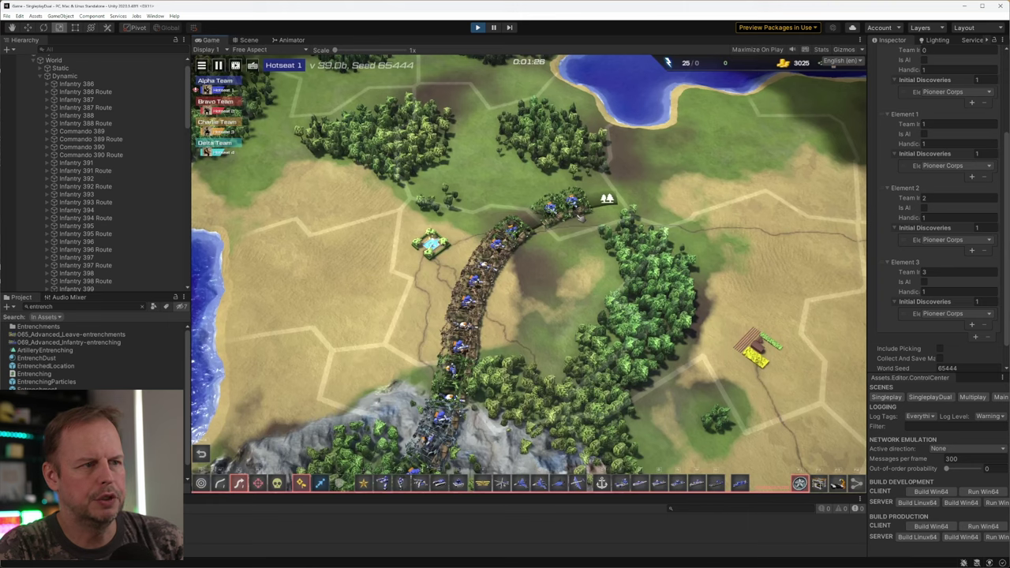
Create an artillery unit for Hotseat 1 beside the upper end of the trench line.
right_drag(580, 218, 540, 214)
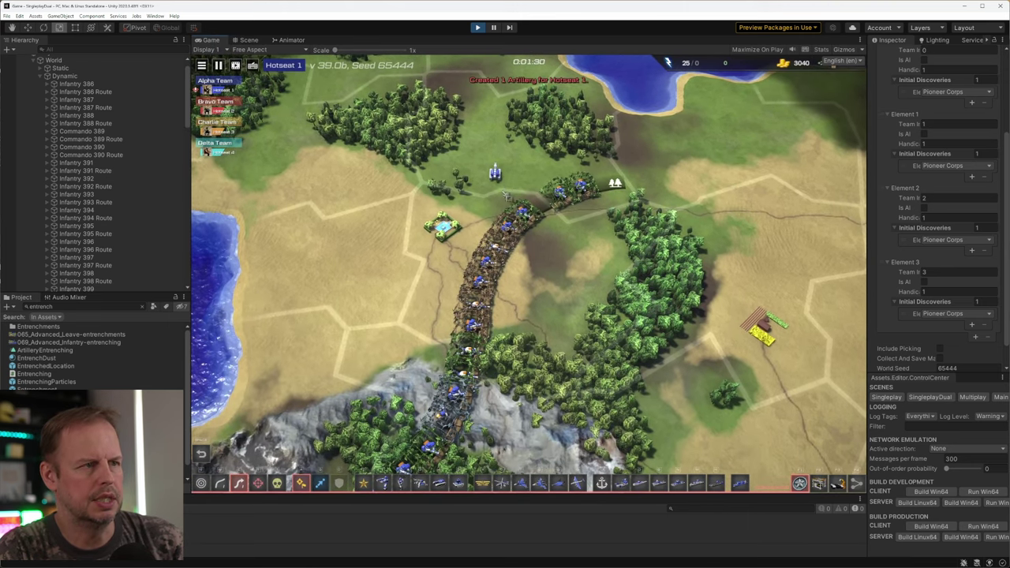
click(469, 209)
right_drag(554, 256, 536, 269)
mouse_move(533, 228)
right_down()
mouse_move(557, 204)
mouse_move(525, 232)
mouse_move(566, 215)
mouse_move(574, 195)
right_up()
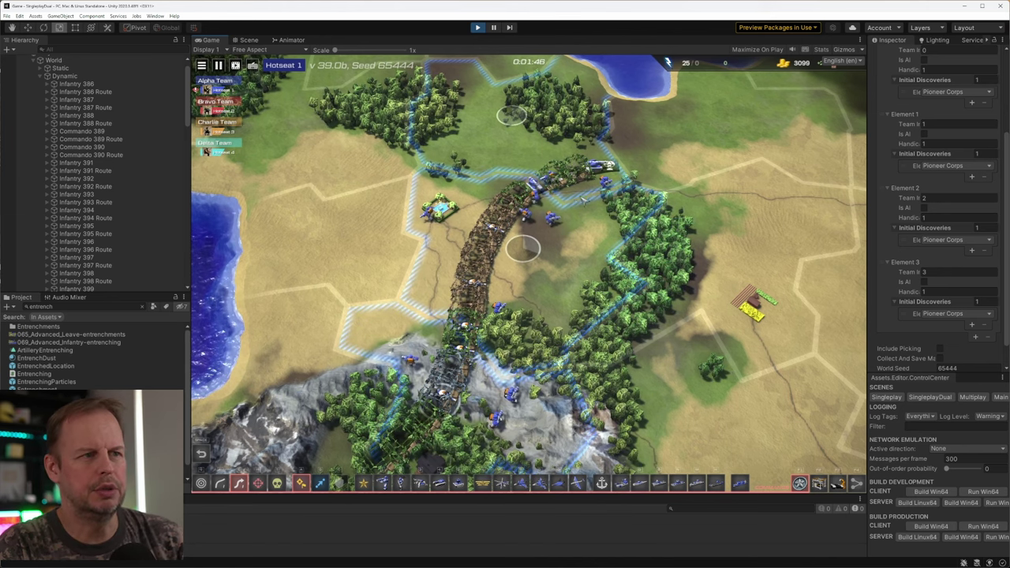
Create one more infantry and one more artillery unit for Hotseat 1 near the trench.
right_drag(574, 202, 558, 238)
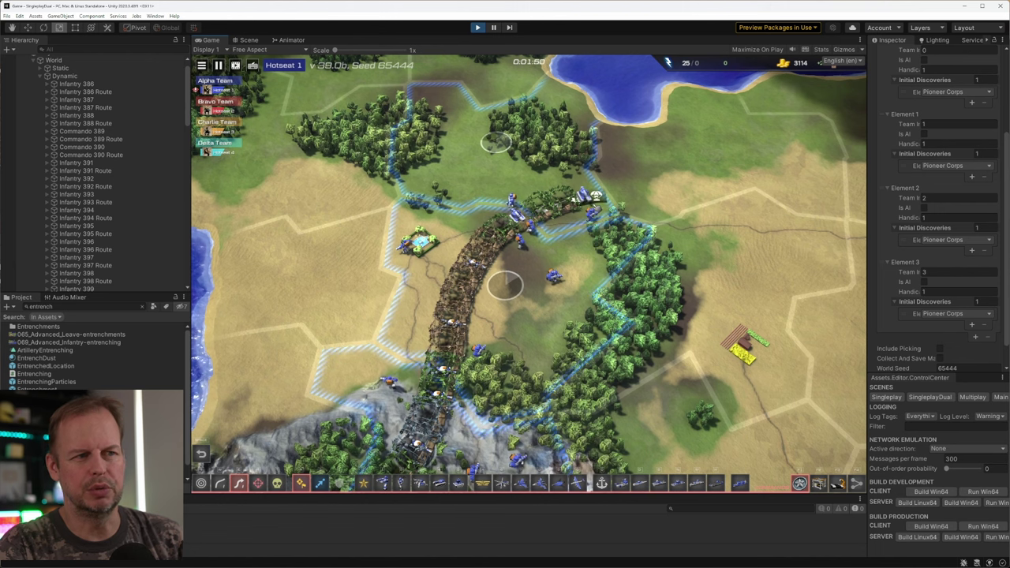
right_drag(596, 195, 588, 214)
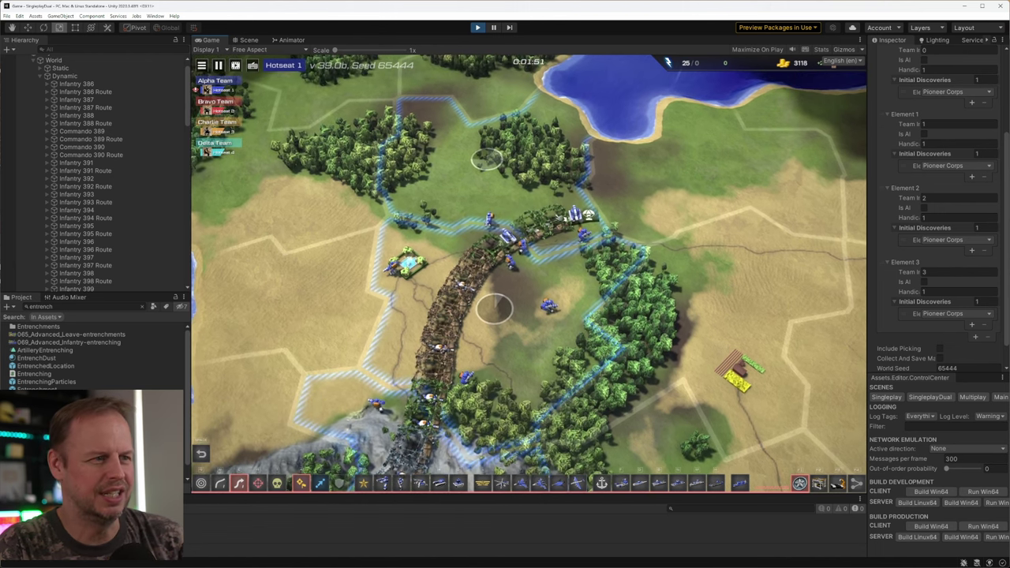
right_drag(479, 266, 504, 236)
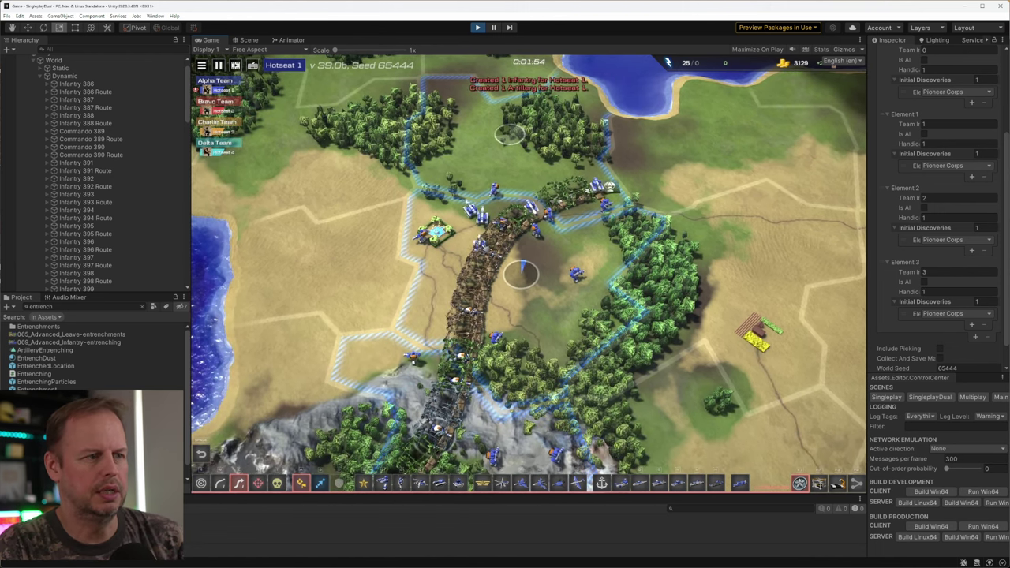
key(d)
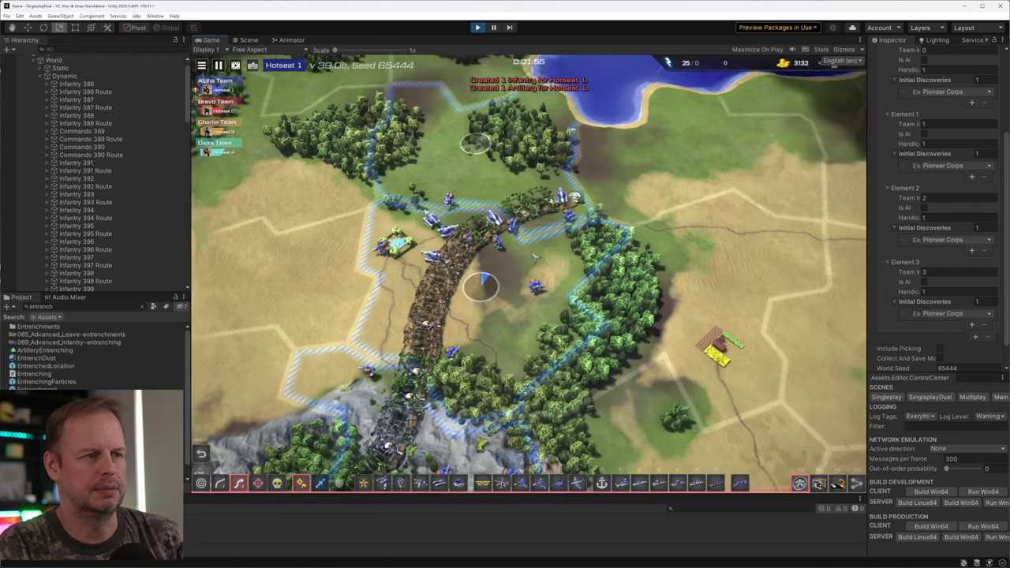
Create a tank for the current hotseat player near the trench line.
right_drag(535, 258, 574, 242)
right_drag(518, 290, 531, 252)
key(w)
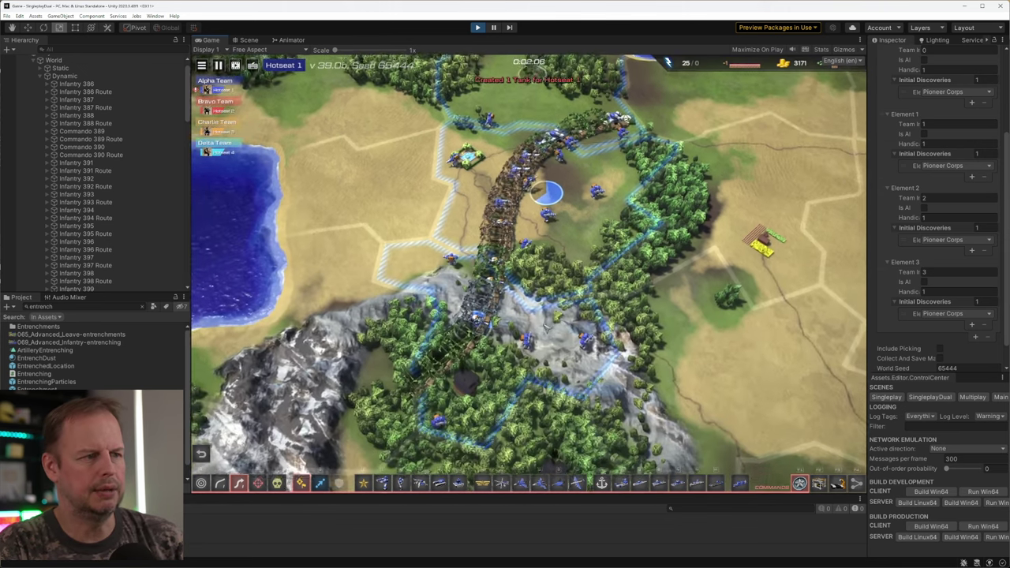
Maximize the Game view and switch between the Hotseat 2 and Hotseat 1 perspectives to compare how much of the trench each sees.
key(shift+space)
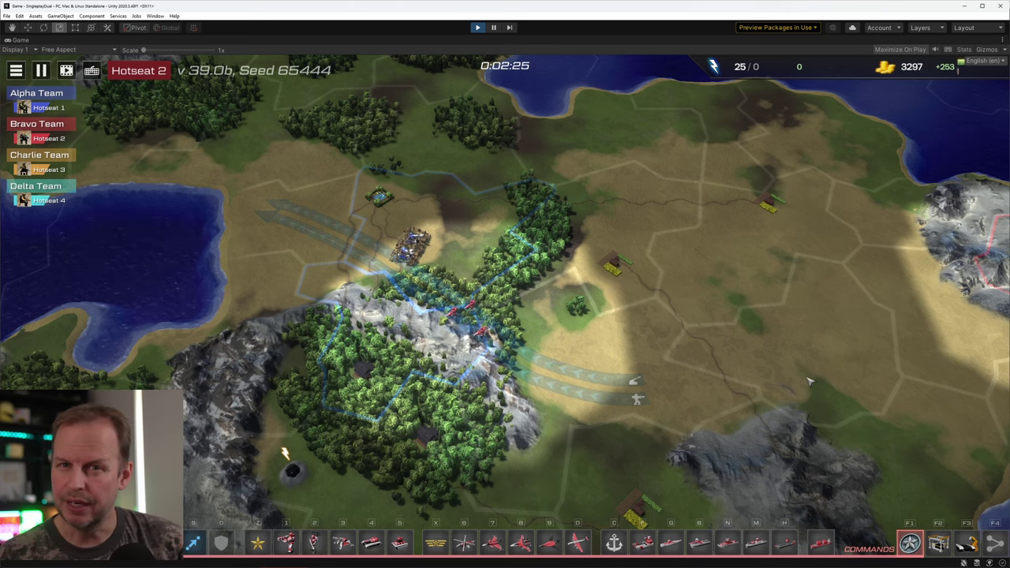
right_drag(806, 378, 806, 377)
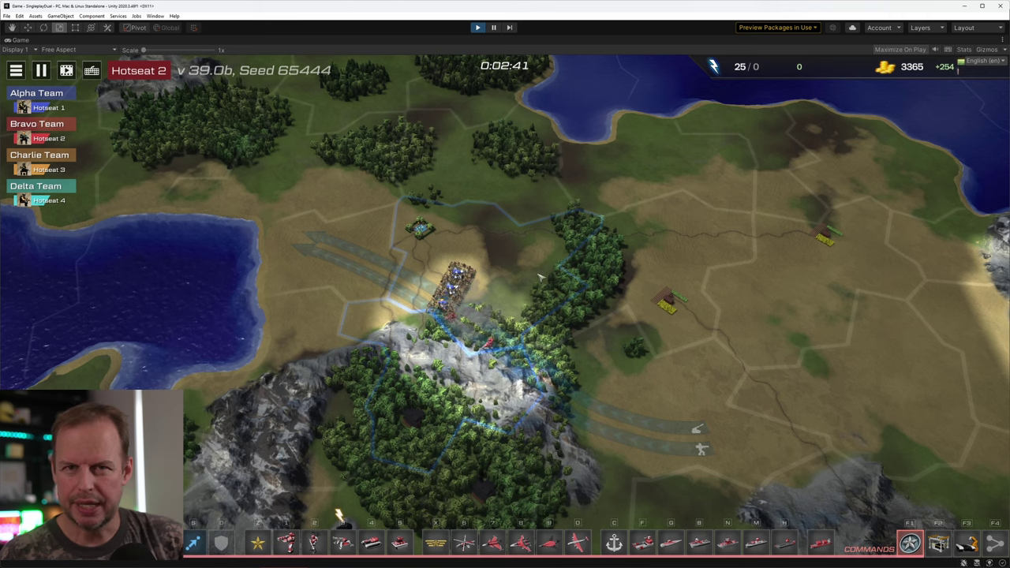
click(163, 72)
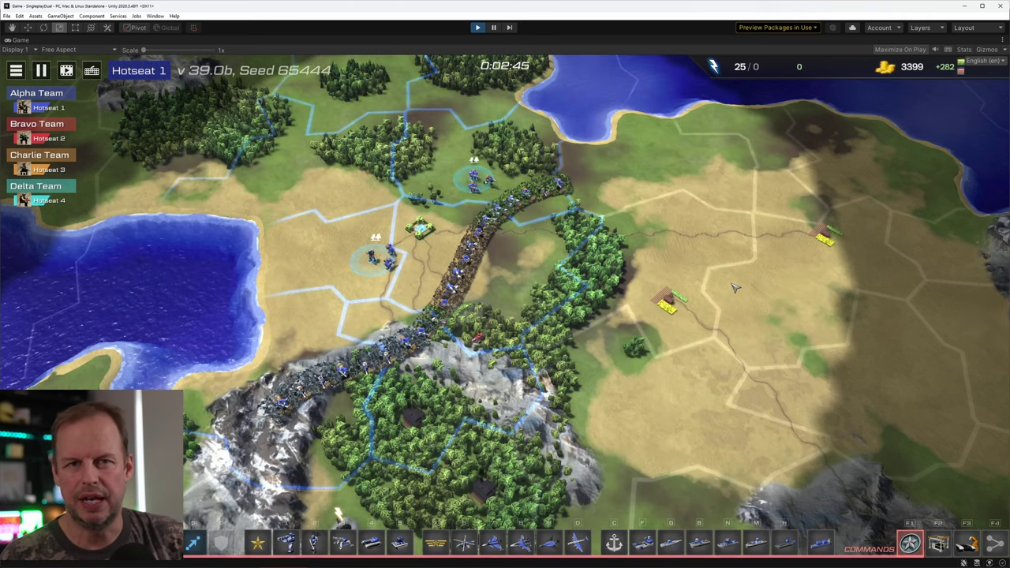
click(138, 70)
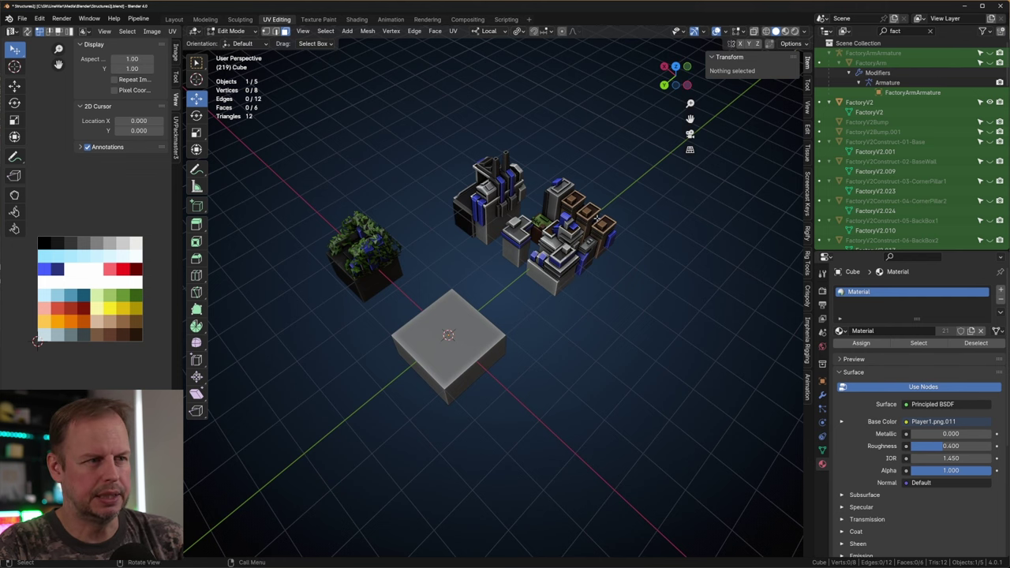
Switch to Blender and leave Edit Mode on the plain cube.
middle_drag(598, 217, 608, 212)
scroll(481, 237, up, 3)
scroll(478, 229, down, 2)
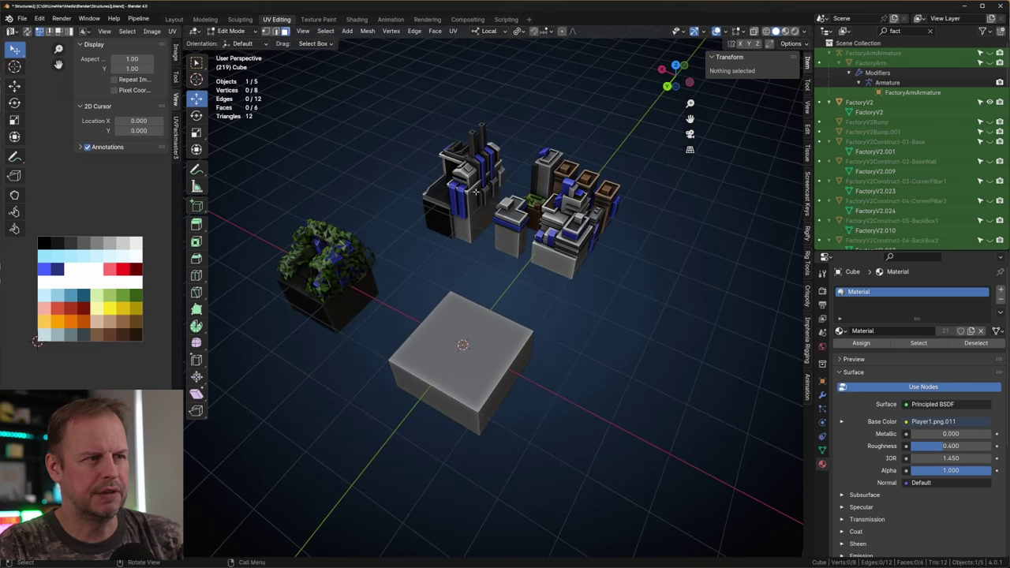
middle_drag(475, 191, 472, 188)
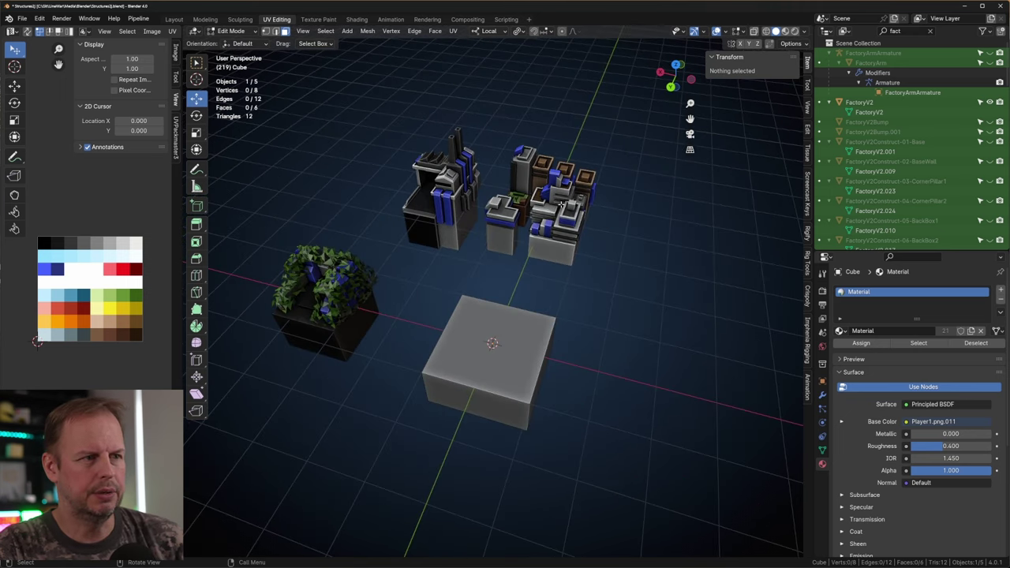
key(Tab)
Lift the CamoBarracks foliage about 1.21 m along Z to expose the barracks, and undo the move.
click(373, 287)
middle_drag(323, 300, 385, 295)
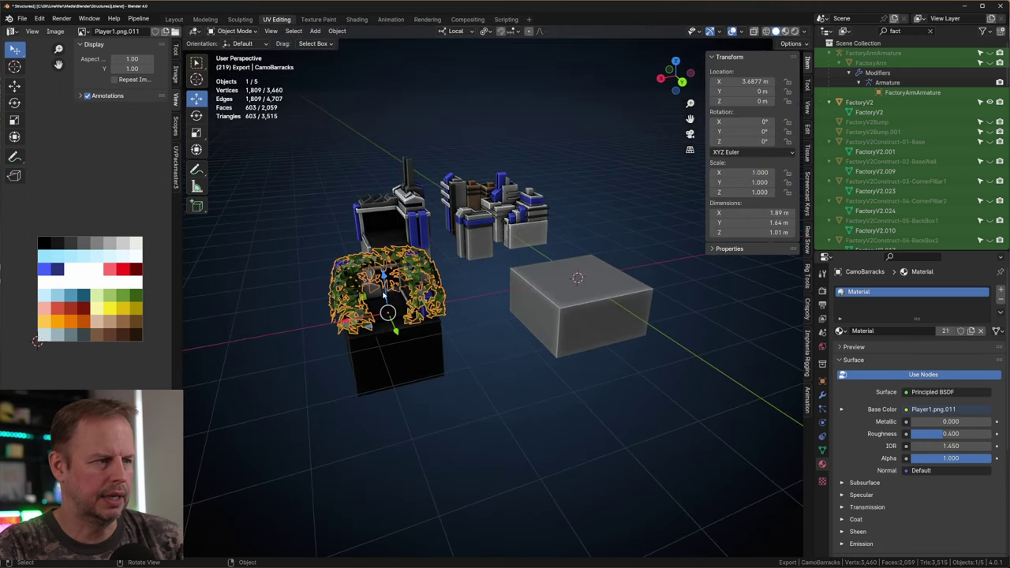
drag(385, 293, 430, 228)
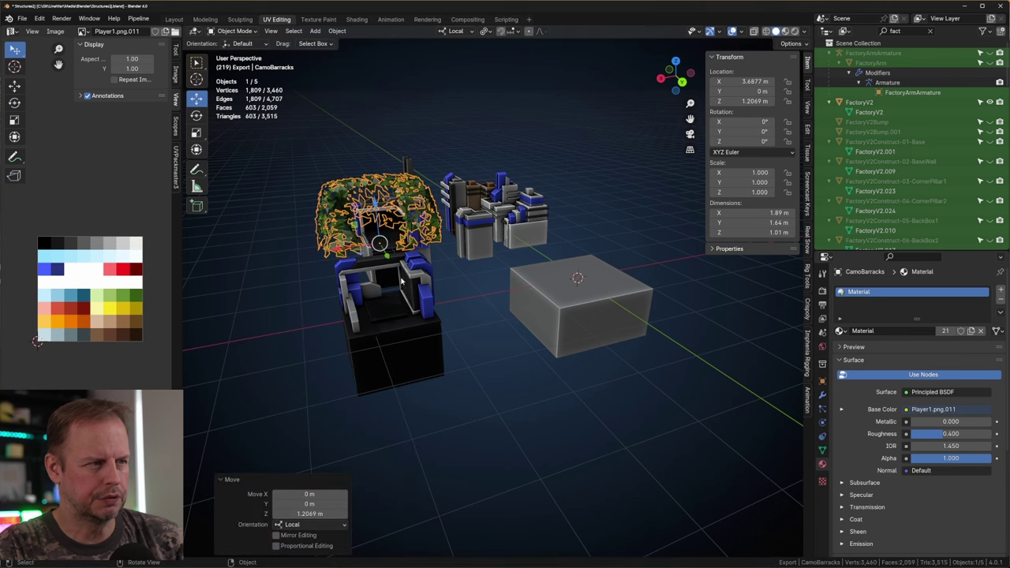
middle_drag(501, 256, 479, 284)
key(ctrl+z)
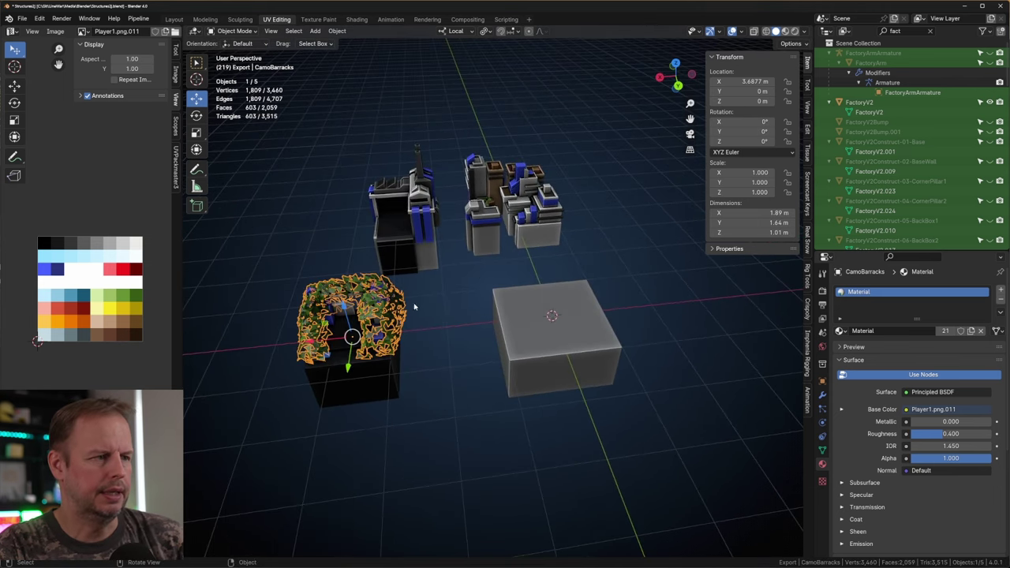
Examine the structure models and the colour palette texture Player1.png.011.
click(433, 257)
click(409, 296)
middle_drag(410, 296, 448, 313)
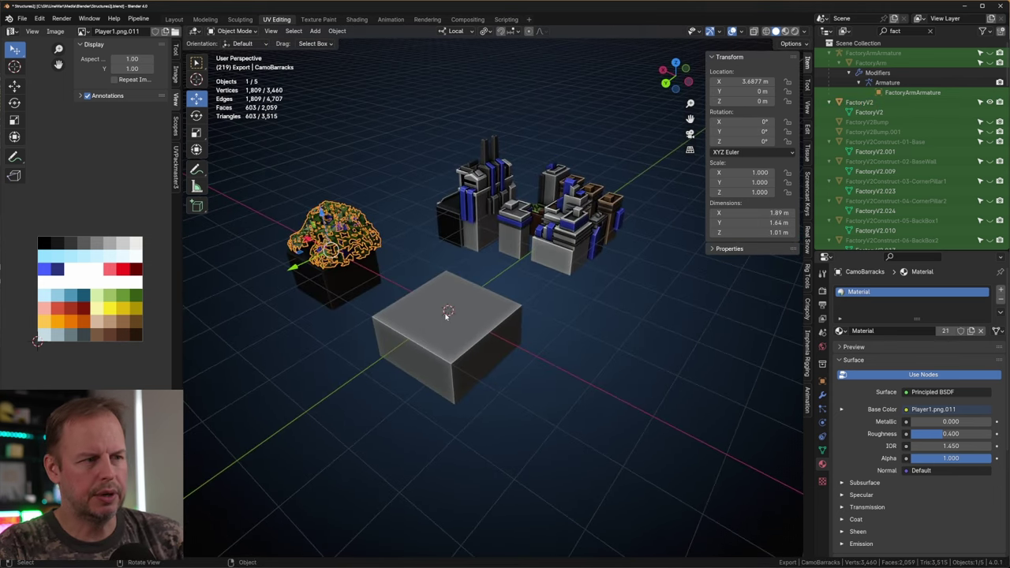
scroll(507, 305, down, 3)
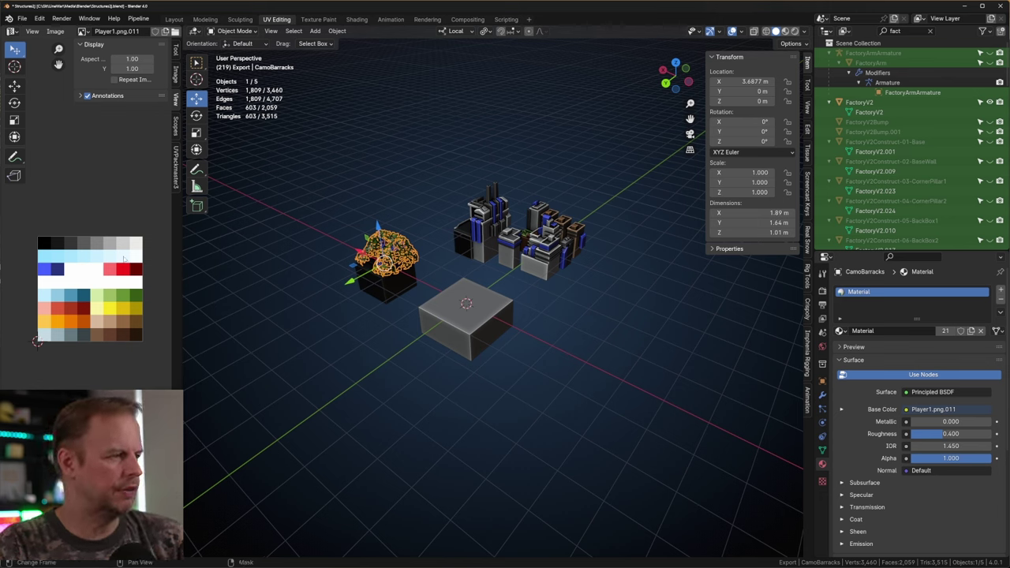
scroll(124, 259, up, 2)
scroll(37, 269, down, 1)
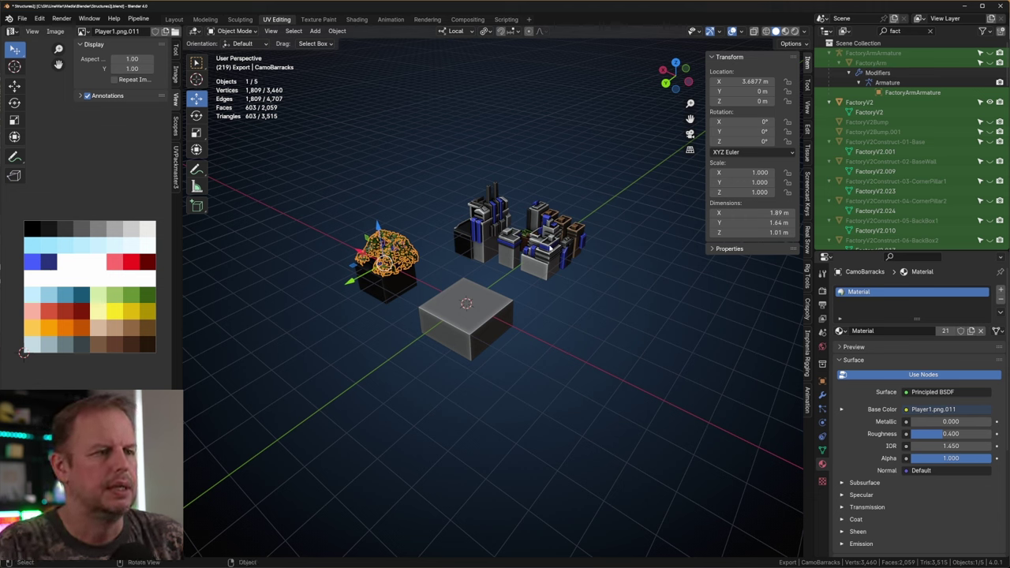
Try Material.027 and Material.005 on the TownV2 model.
click(537, 240)
click(840, 331)
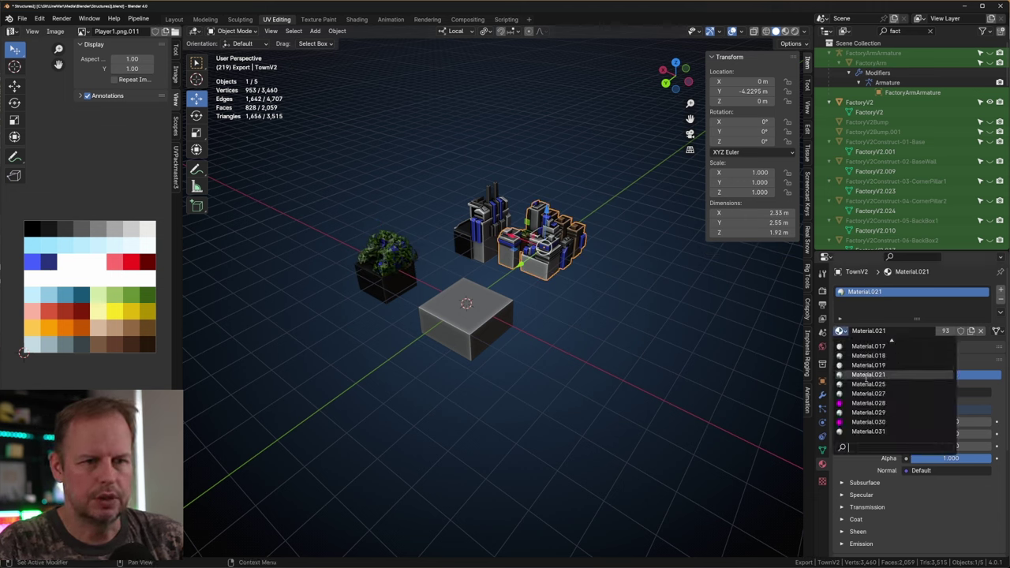
click(870, 393)
click(840, 331)
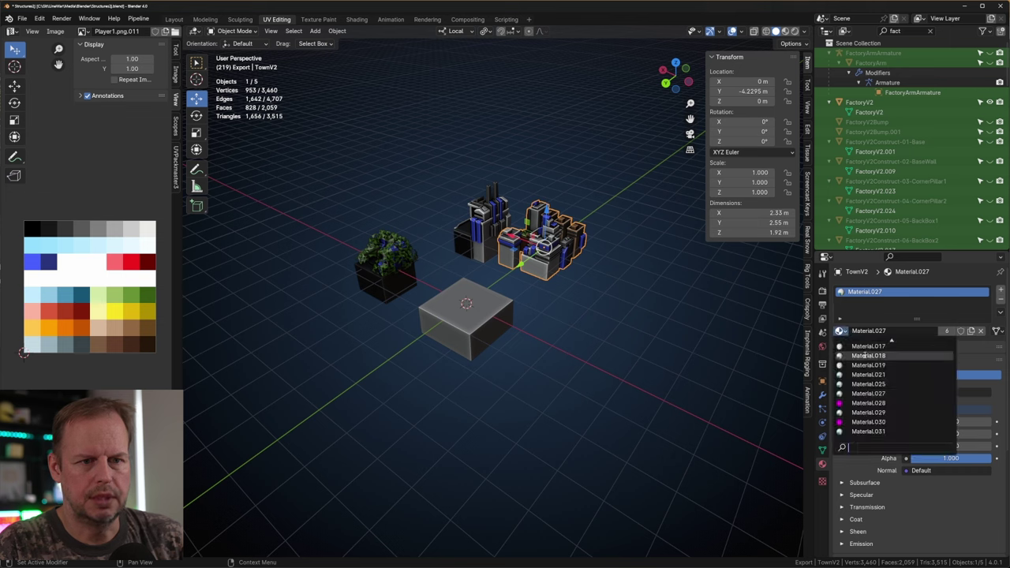
scroll(866, 357, up, 6)
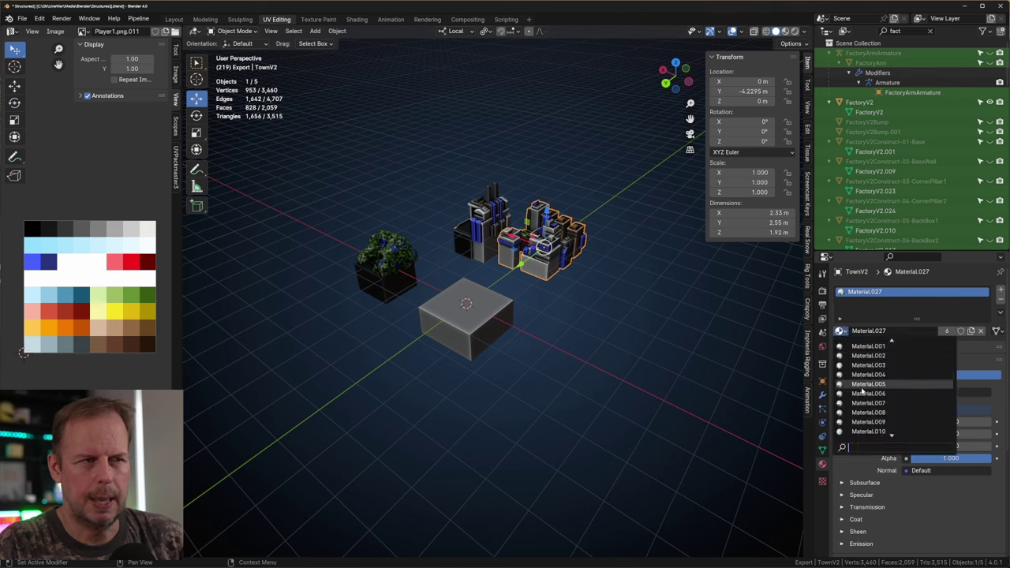
click(863, 386)
Try Material.002 on the TownV2 model, and assign Material.001 instead.
click(845, 331)
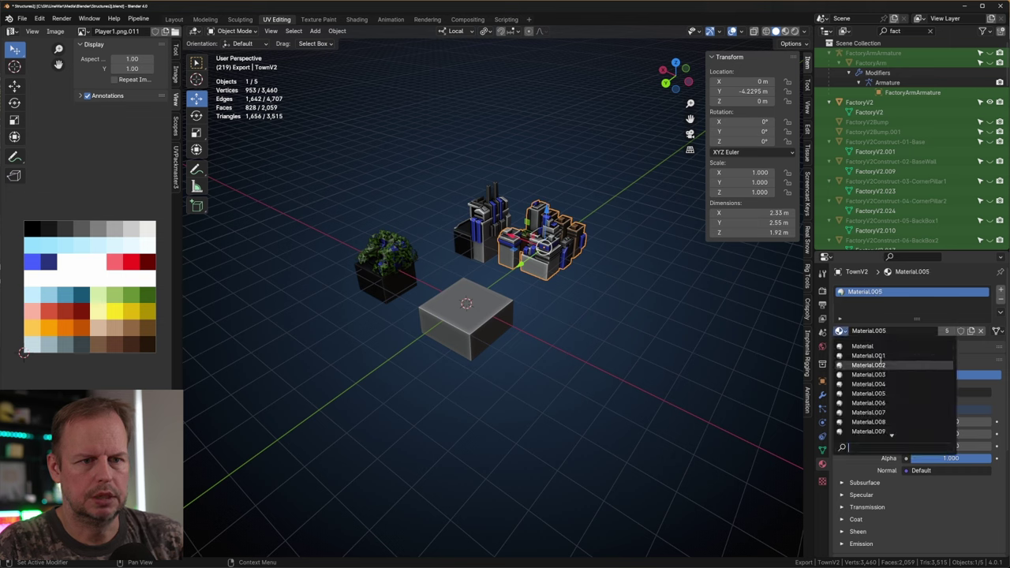
click(879, 366)
click(840, 331)
click(868, 356)
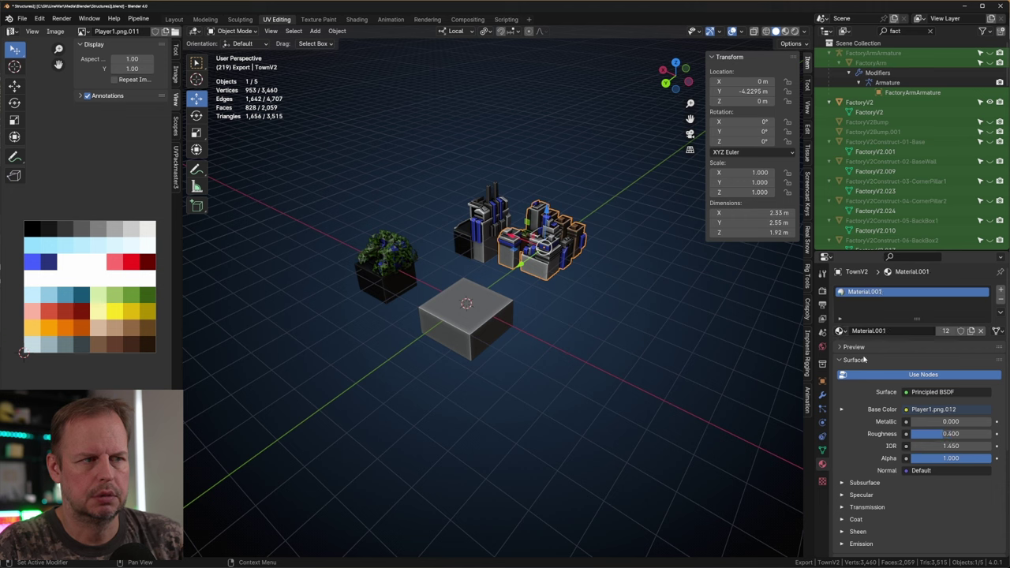
Assign the material named Material to the TownV2 model and select the cube beside it.
click(841, 330)
click(860, 346)
click(840, 332)
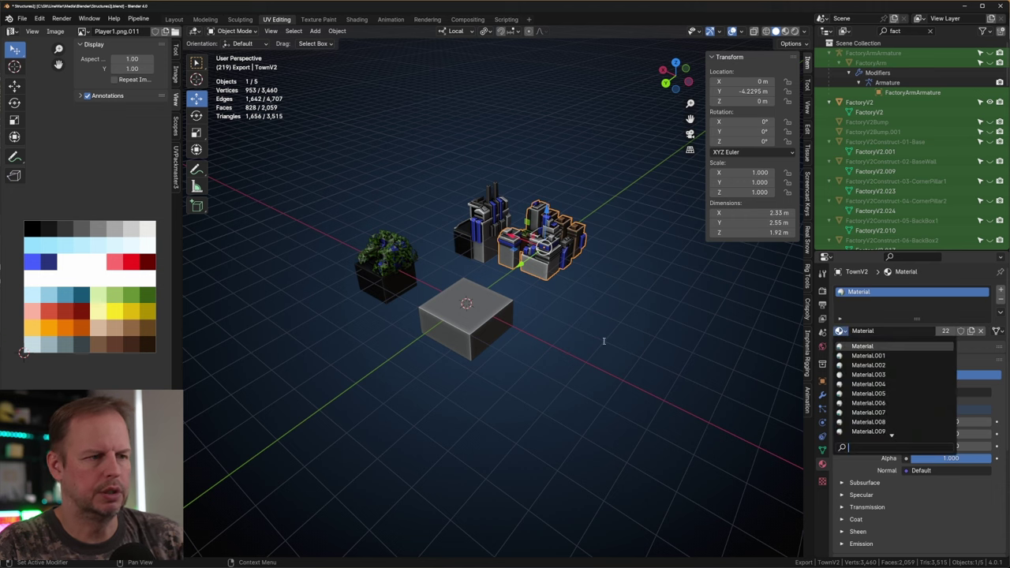
click(478, 313)
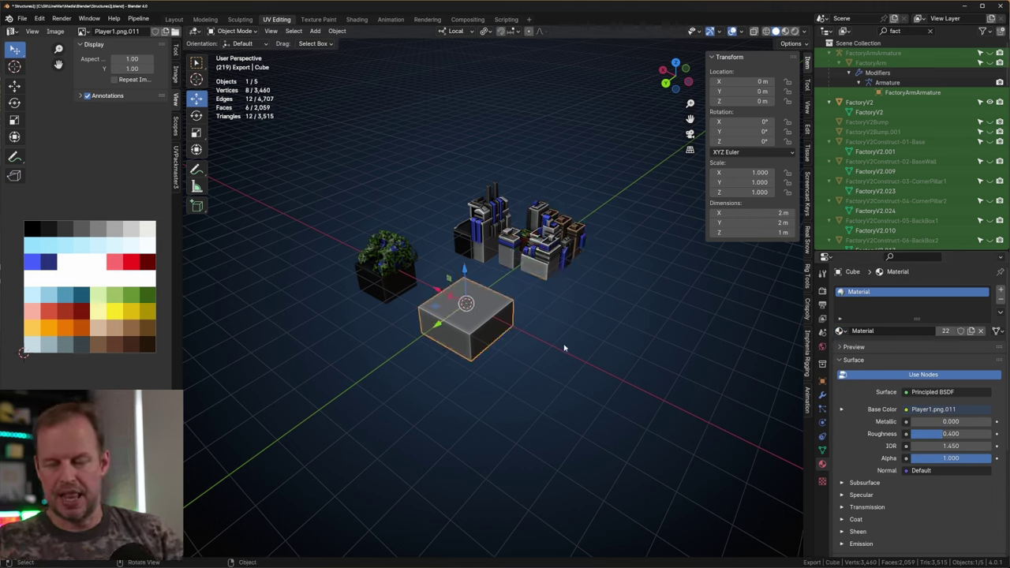
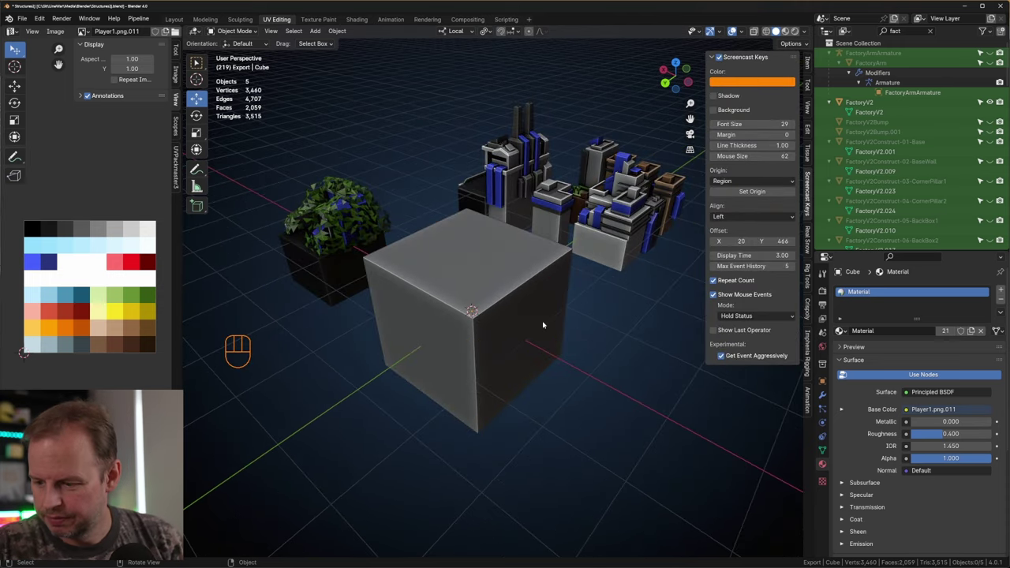
Edit the cube's mesh and lower its top face to make a flatter base block.
click(500, 278)
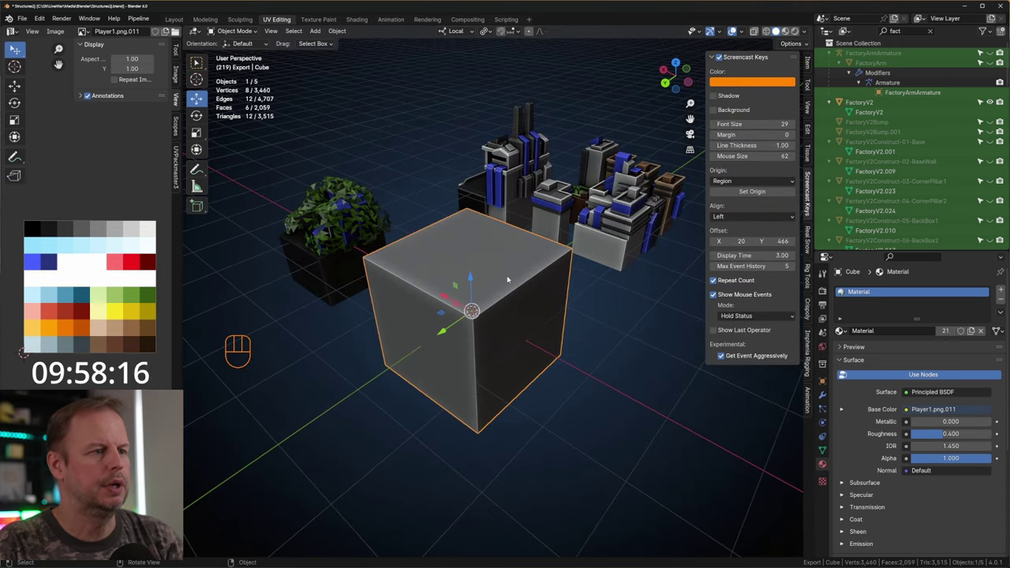
key(Tab)
click(508, 281)
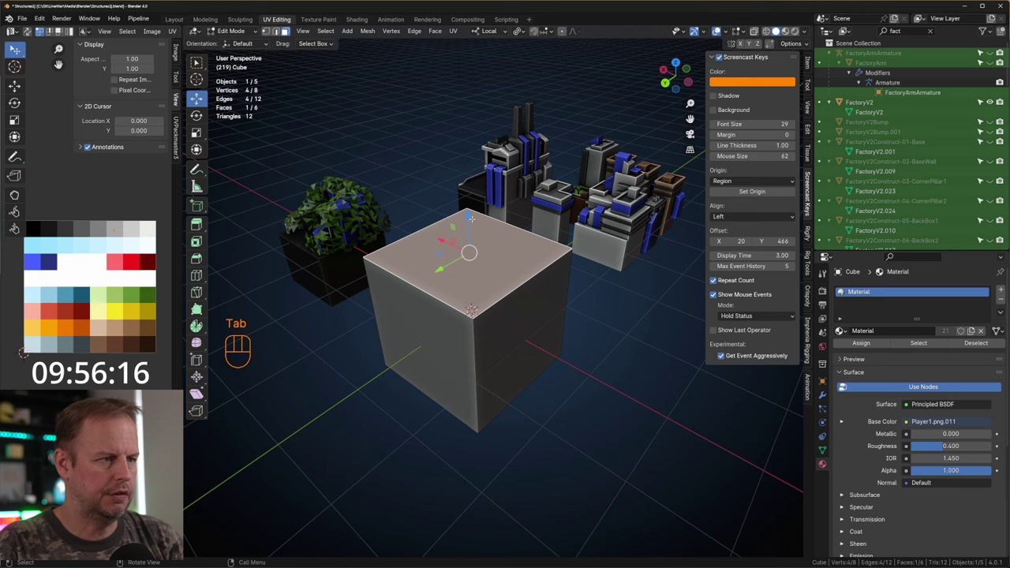
ctrl+drag(468, 214, 474, 294)
Duplicate the base block's top face in place and scale the copy to slightly less than half size.
middle_drag(474, 293, 497, 307)
key(shift+d)
key(s)
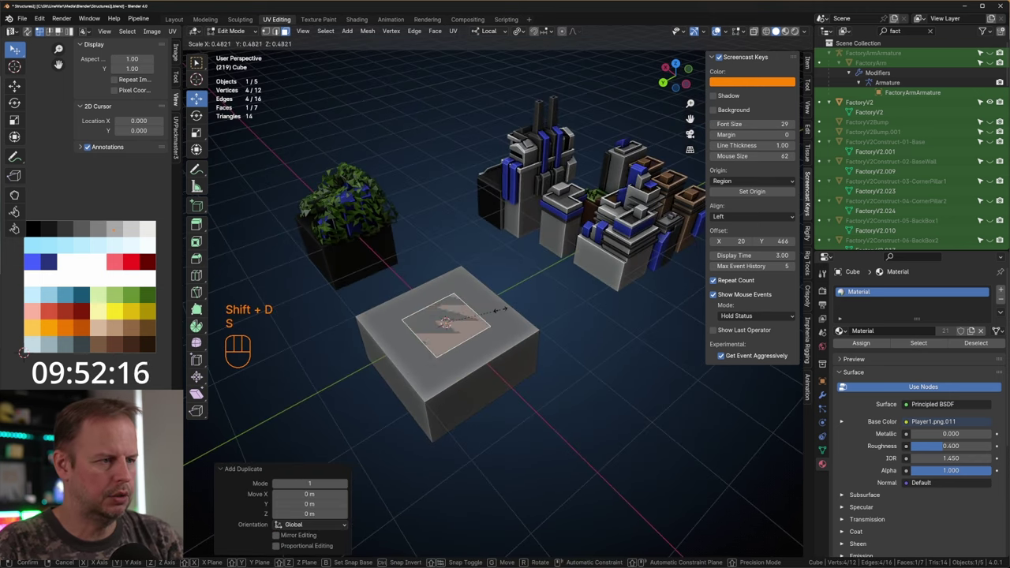
click(455, 332)
Shift the copied face about 0.42 m backward along Y, scale it by 1.07, and extrude it upward into a second tier.
drag(424, 328, 473, 306)
middle_drag(474, 307, 522, 311)
key(s)
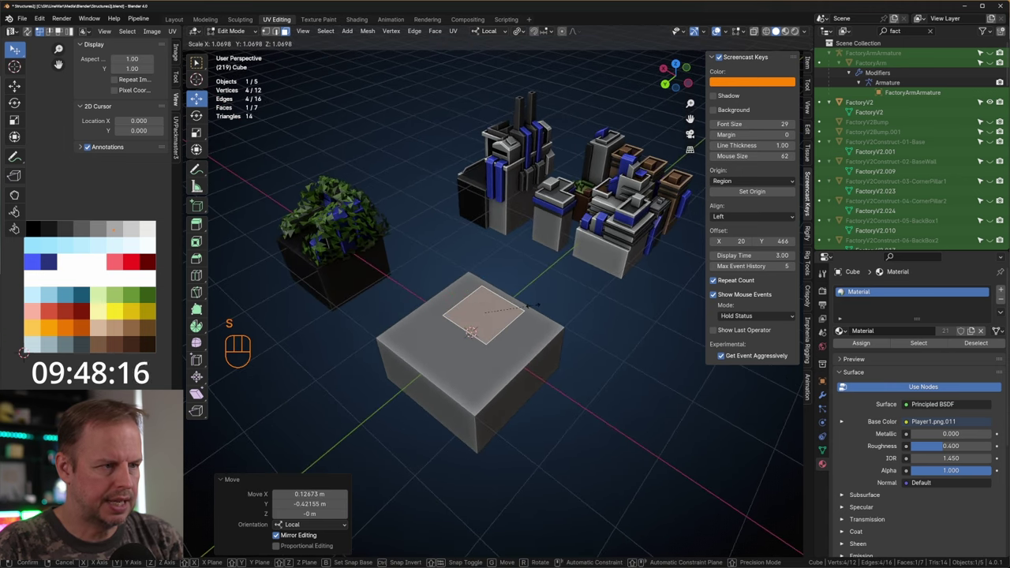
click(534, 305)
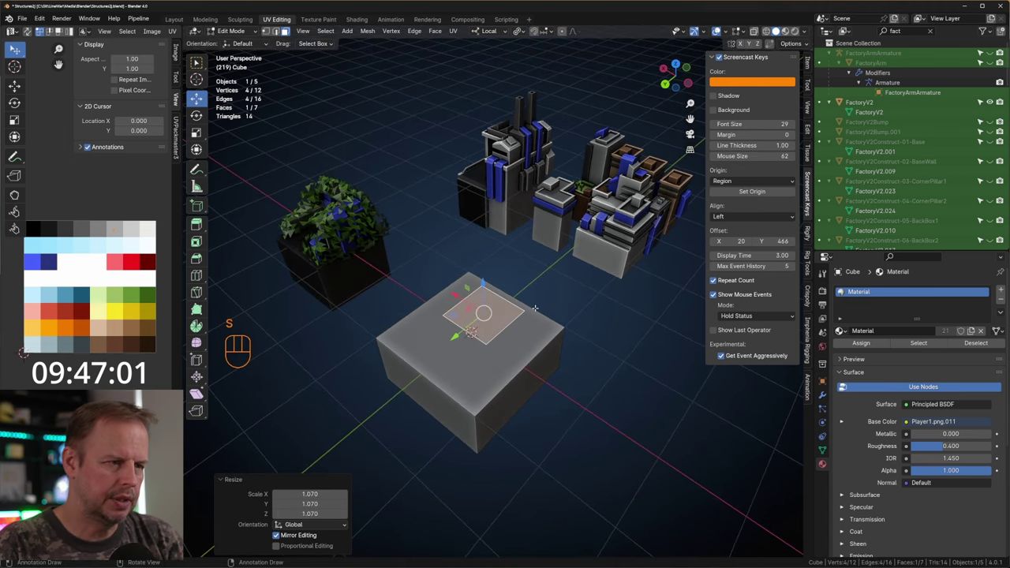
key(e)
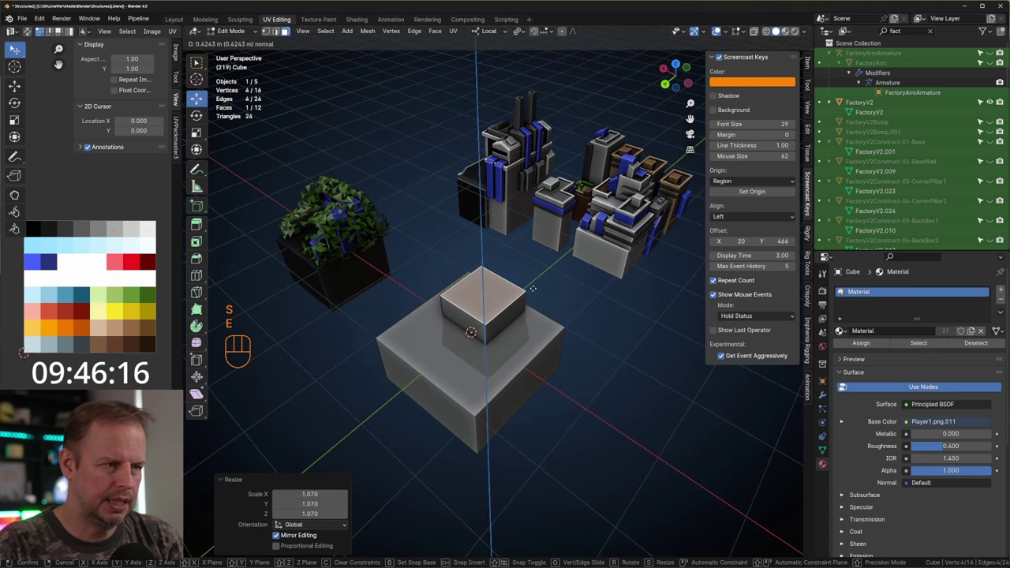
click(537, 278)
Duplicate the second tier's top face at 0.749 scale and extrude it upward into a third tier about 0.51 m high.
key(shift+d)
right_click(589, 285)
key(s)
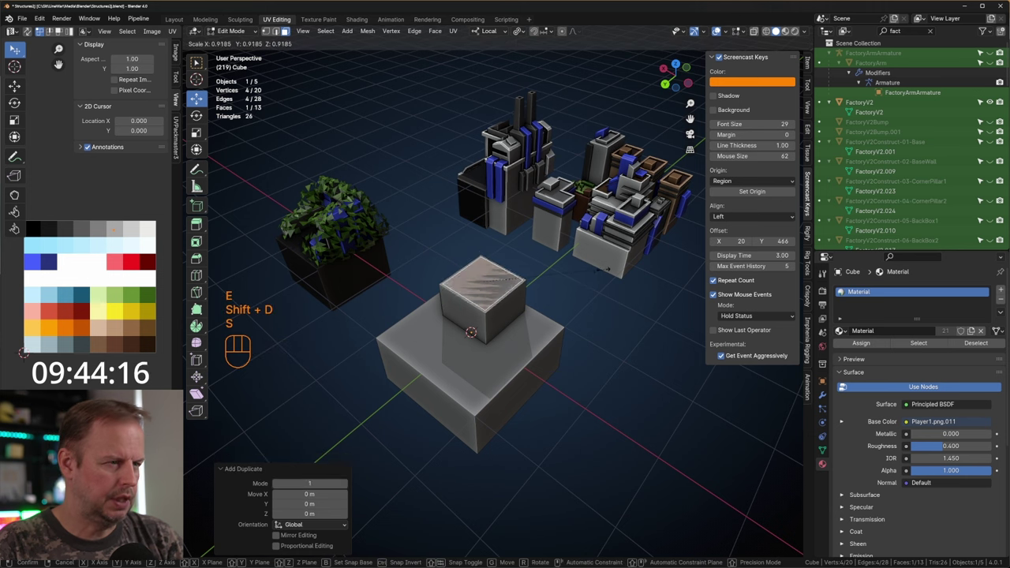
click(562, 283)
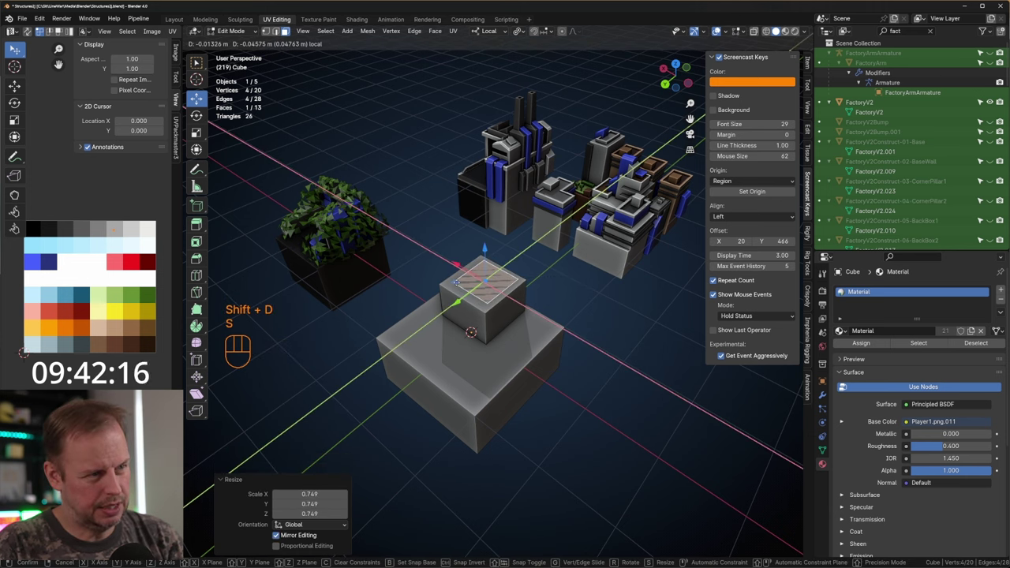
key(e)
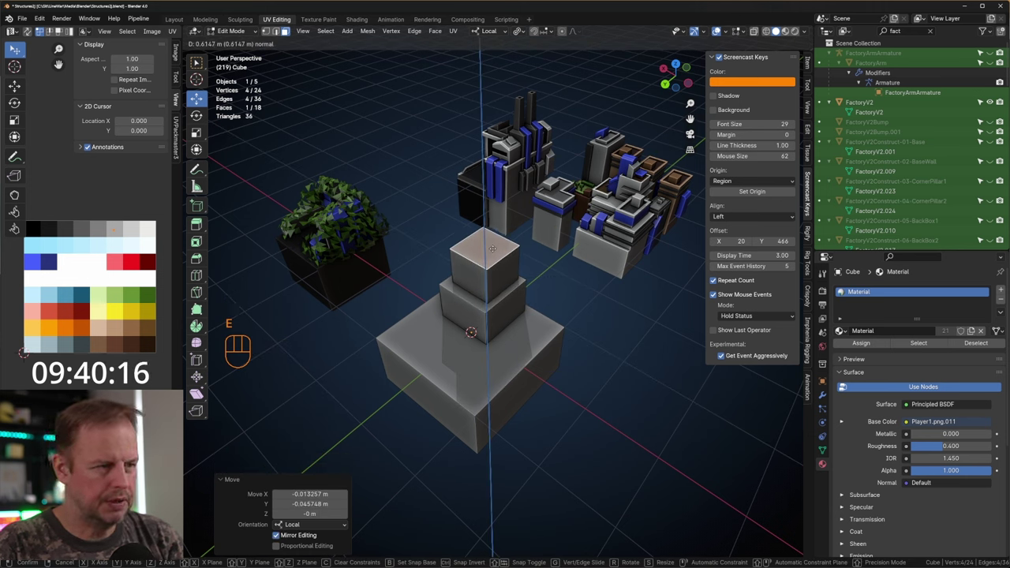
click(493, 249)
click(494, 252)
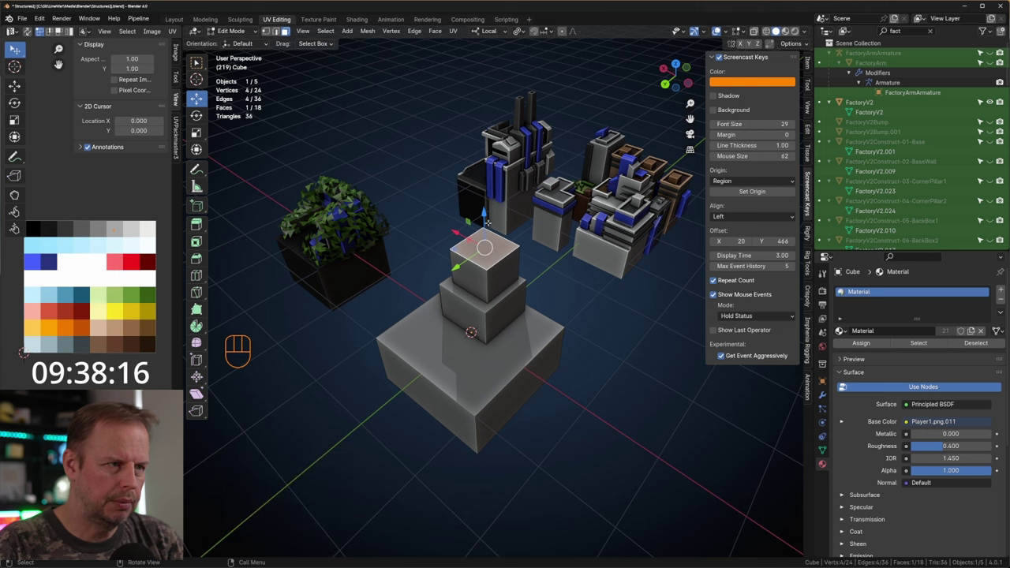
drag(486, 220, 488, 226)
Duplicate the second tier's side face and scale the copy to 0.67.
scroll(494, 239, up, 5)
middle_drag(494, 239, 513, 260)
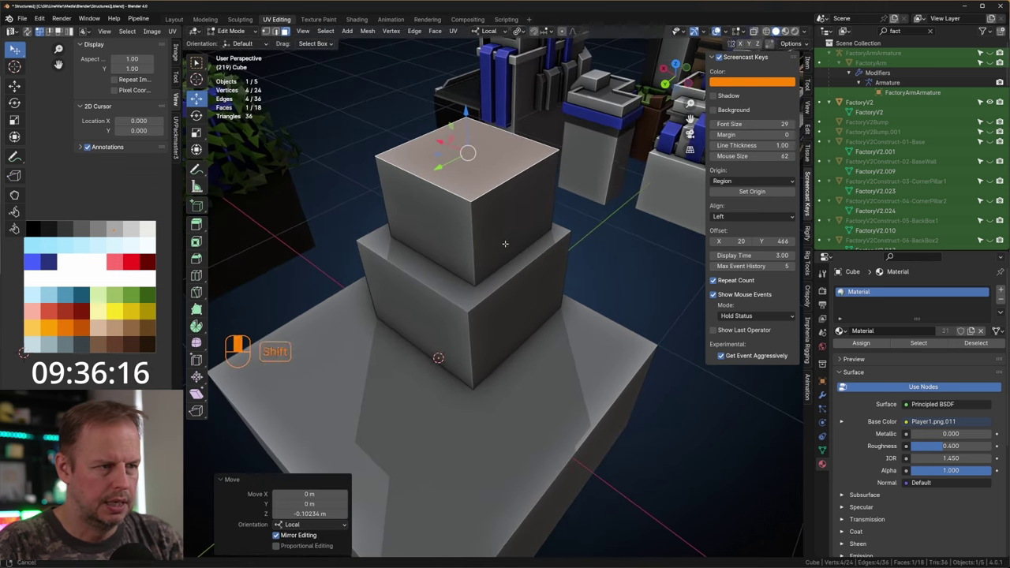
click(519, 310)
key(shift+d)
key(s)
click(582, 314)
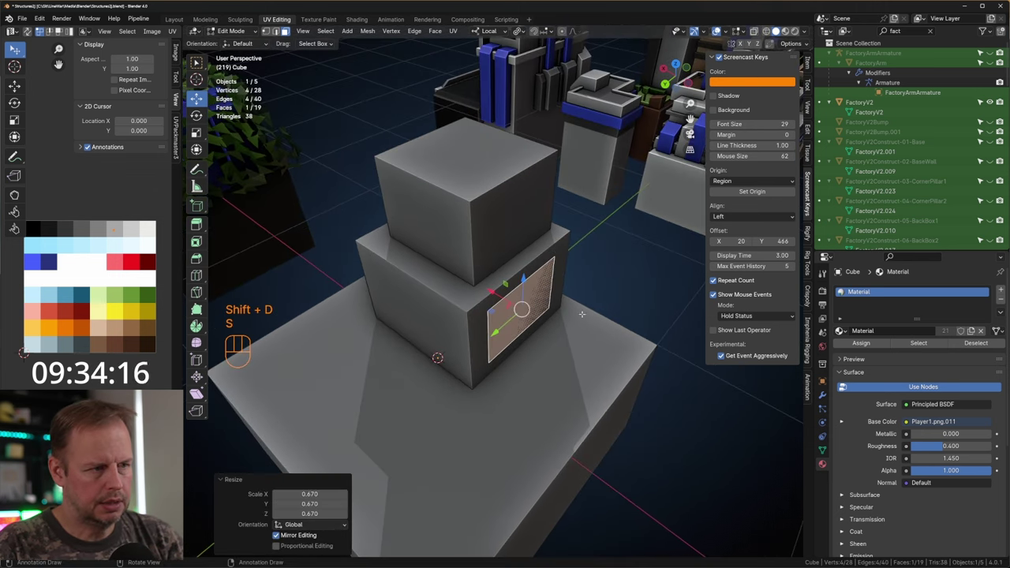
Move the copied side face down and toward the tier's rear edge, and extrude it outward about 0.56 m.
drag(522, 280, 521, 299)
drag(502, 349, 519, 336)
click(520, 336)
key(e)
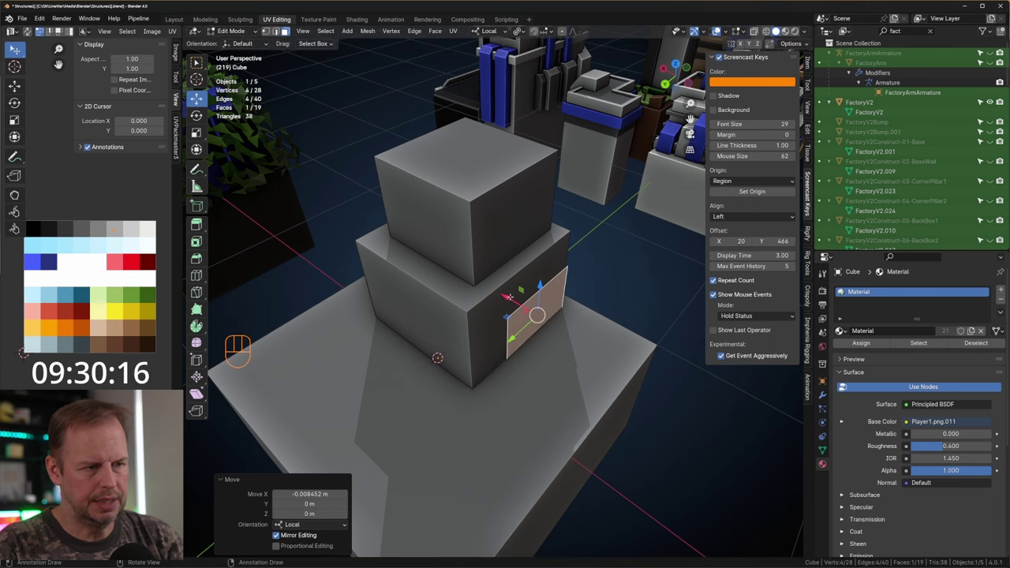
click(588, 346)
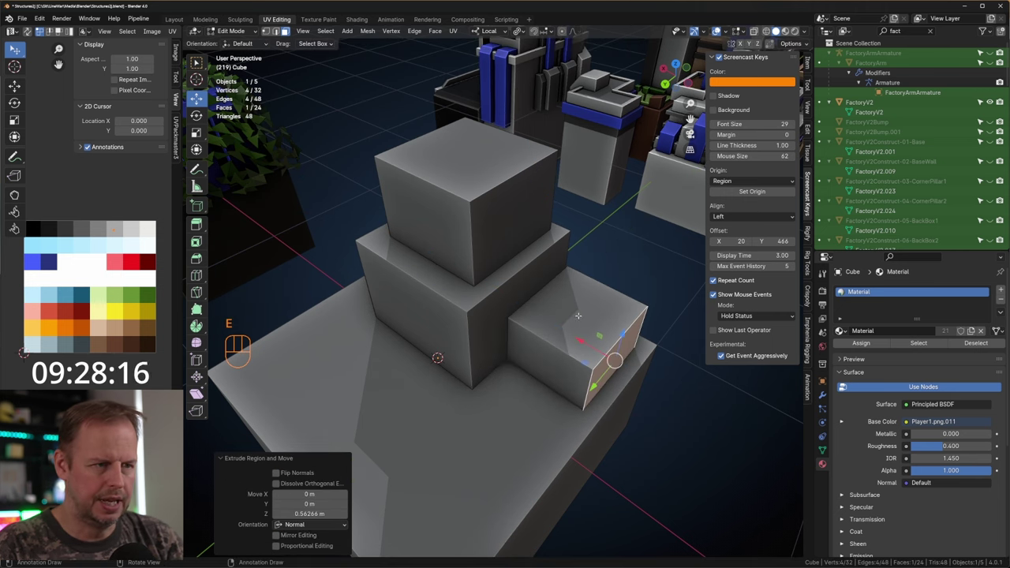
Duplicate the side block's top face at 0.809 scale and extrude it upward into a smaller block.
click(590, 340)
key(shift+d)
right_click(640, 316)
key(s)
click(634, 318)
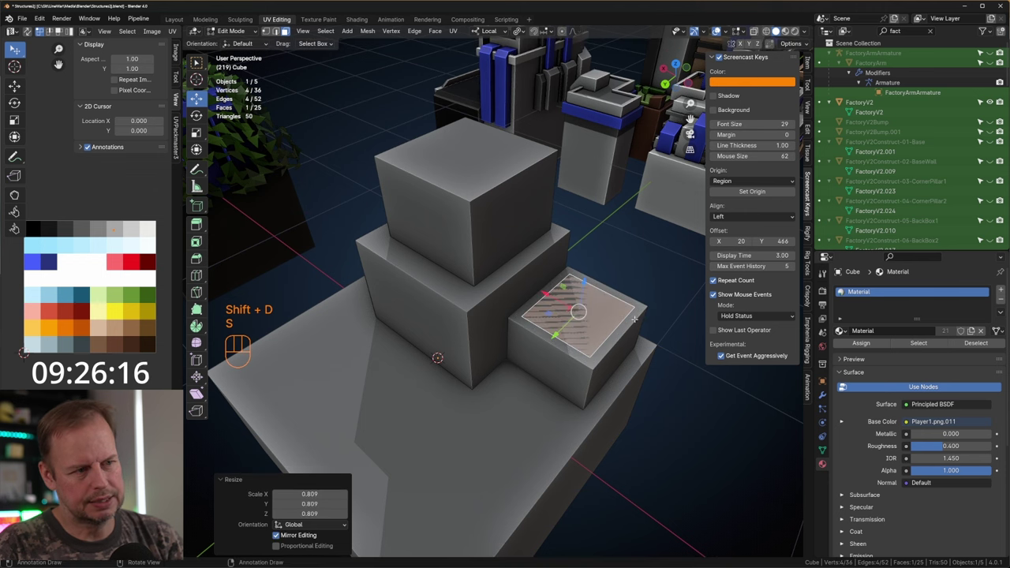
key(e)
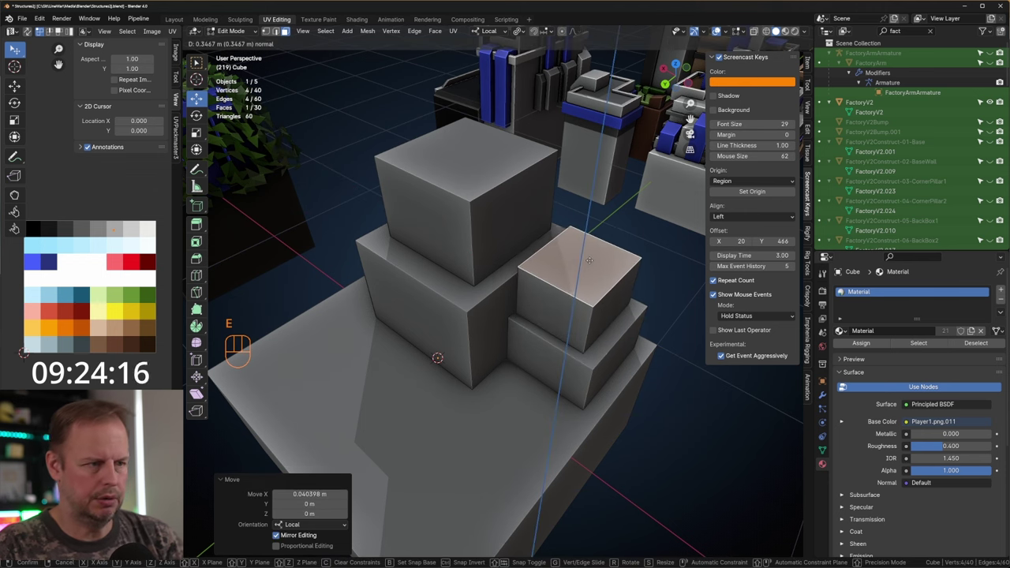
click(594, 255)
Inset the second tier's front face by about 0.08 m and scale the inset face to 0.922.
scroll(593, 255, down, 4)
shift+middle_drag(583, 295, 663, 243)
click(551, 271)
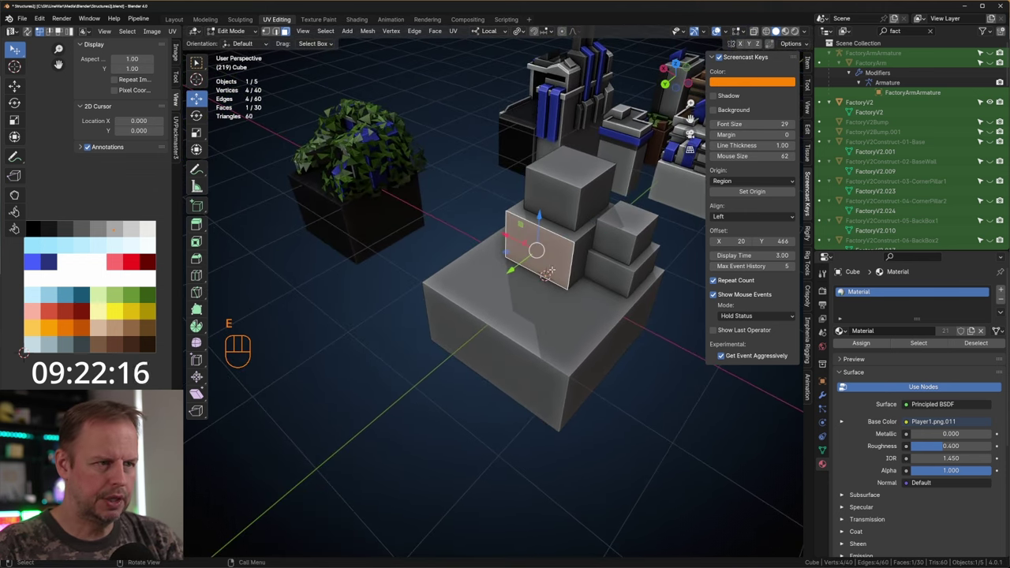
key(i)
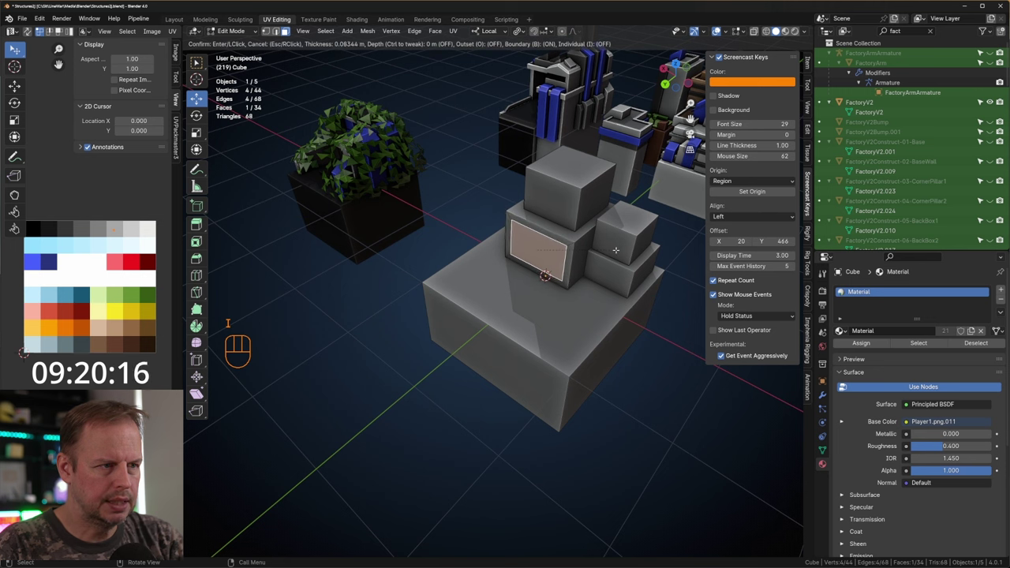
click(619, 252)
key(s)
click(584, 267)
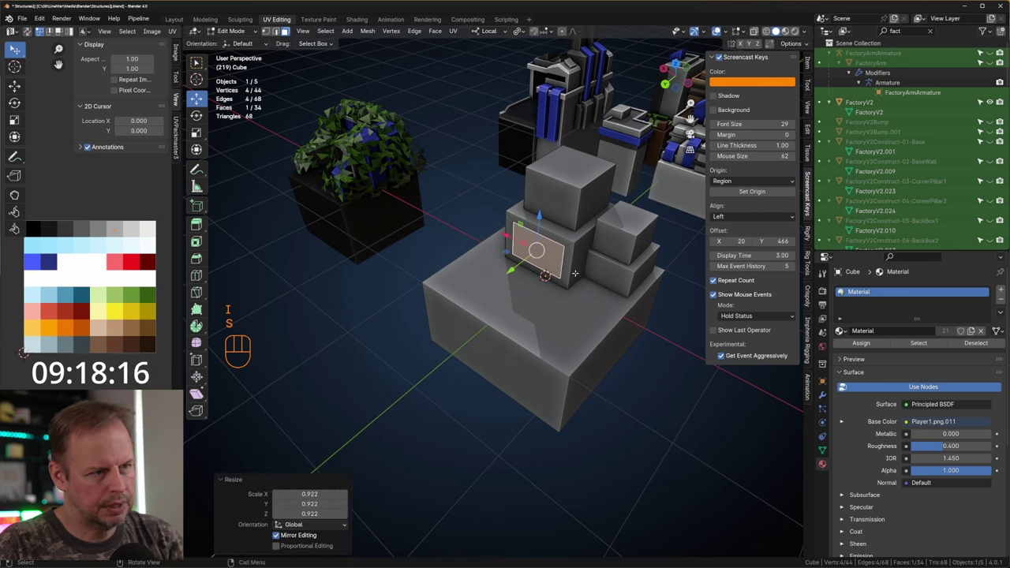
Extrude the inset face inward to form a recess and raise the recess floor slightly.
key(e)
click(594, 265)
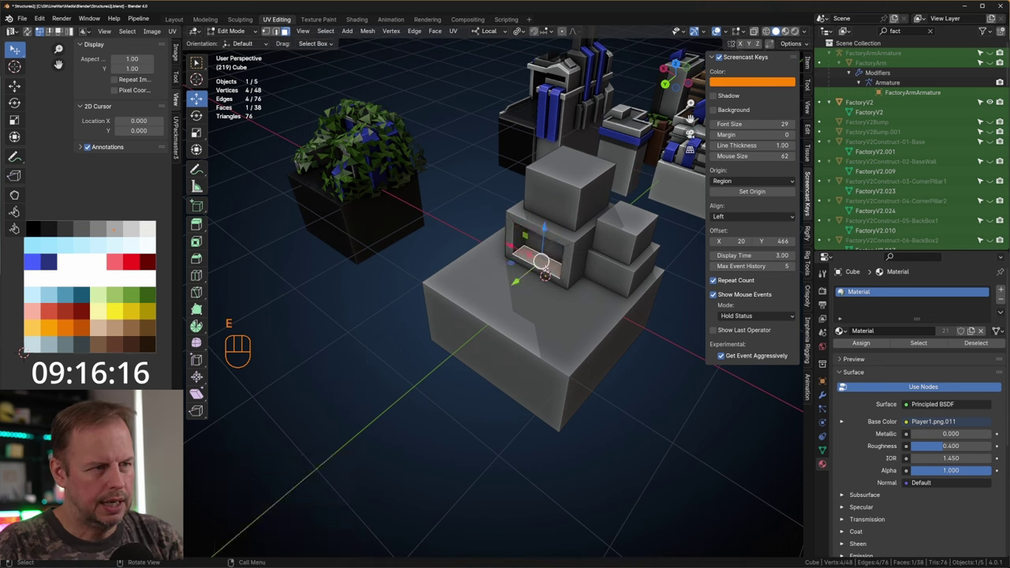
drag(543, 232, 545, 226)
click(545, 258)
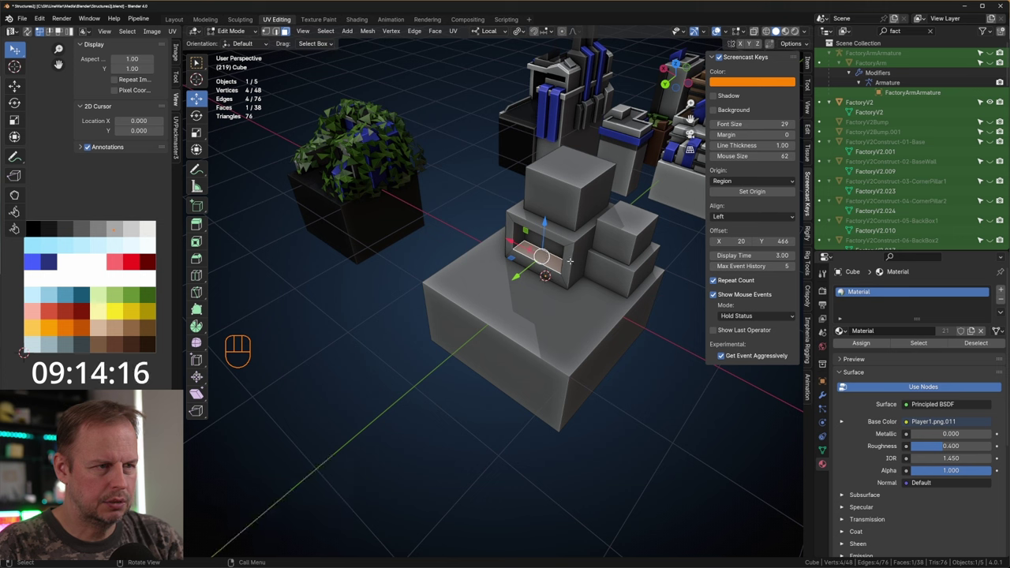
Duplicate the recess floor face, scale the copy to 0.873, and narrow it along local X.
key(shift+d)
right_click(591, 266)
key(s)
click(584, 266)
key(s)
key(x)
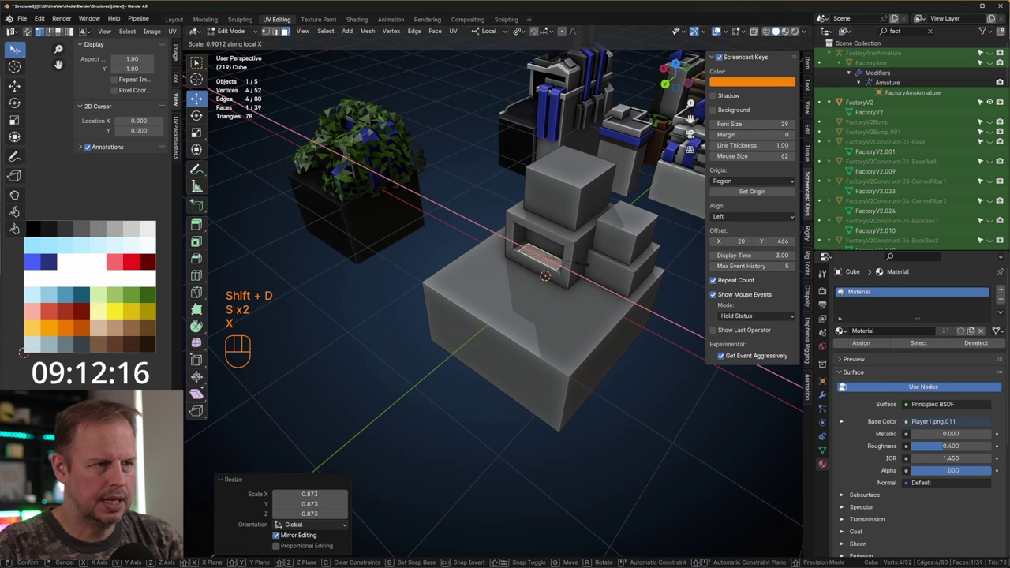
key(y)
key(x)
click(578, 264)
Move the copied face out in front of the recess, lower it about 0.175 m, and stretch it by 3.01 along Y.
drag(515, 277, 495, 294)
drag(520, 247, 522, 256)
scroll(521, 257, up, 8)
middle_drag(522, 257, 539, 309)
scroll(599, 266, down, 6)
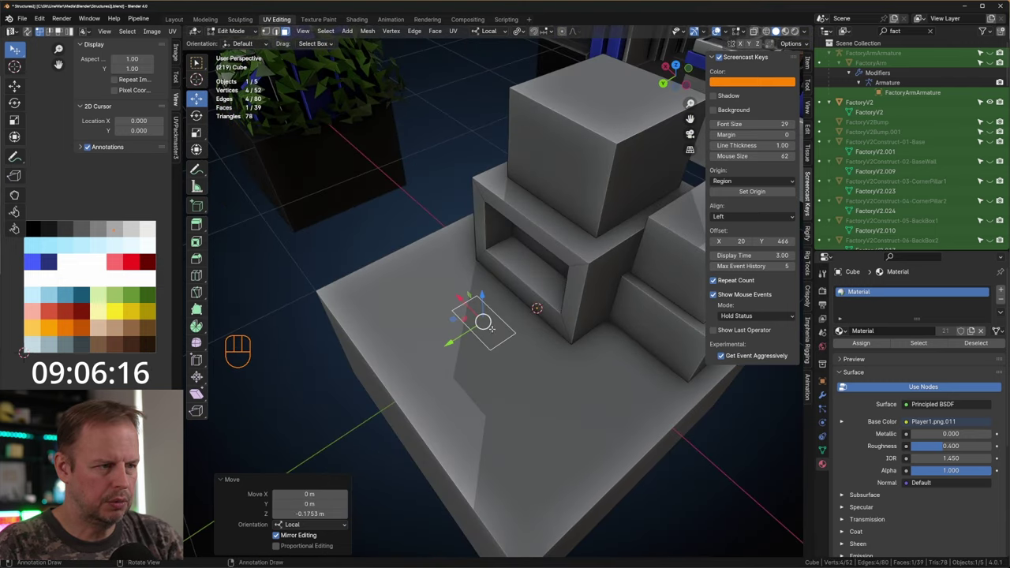
key(s)
key(y)
click(518, 318)
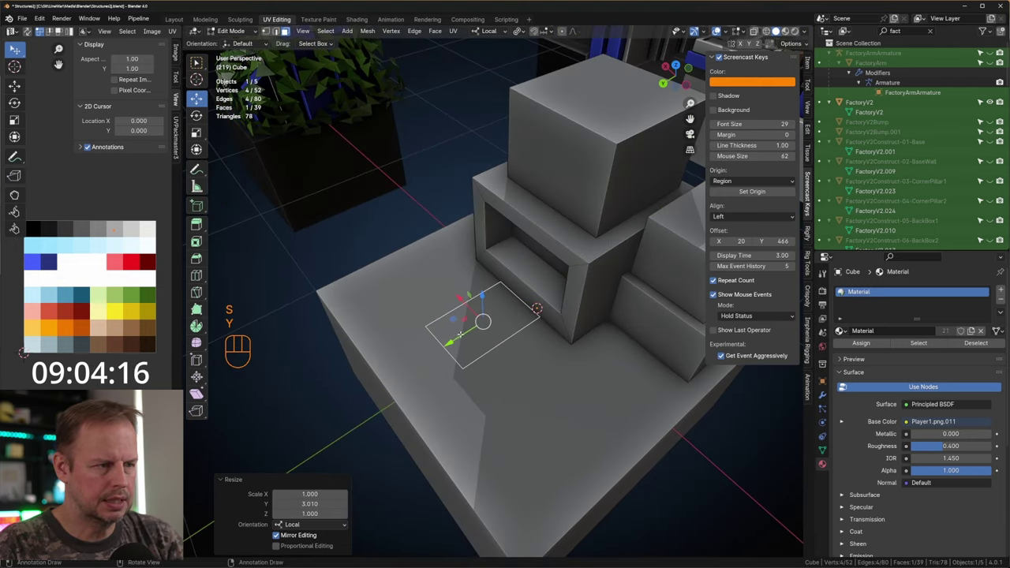
drag(460, 334, 453, 341)
Add ten evenly spaced loop cuts across the strip in front of the recess.
key(ctrl+r)
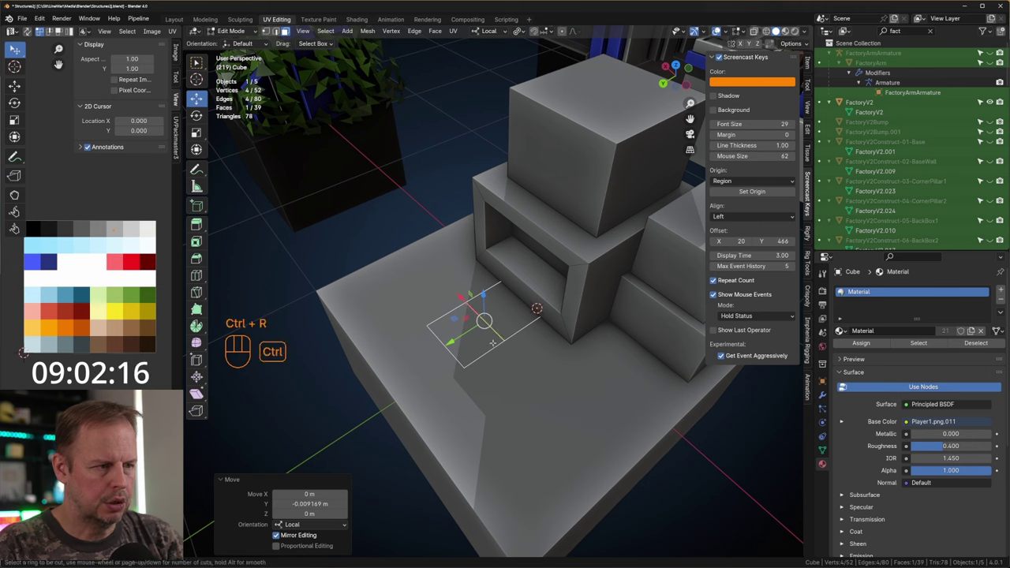
scroll(492, 342, up, 6)
scroll(492, 342, up, 4)
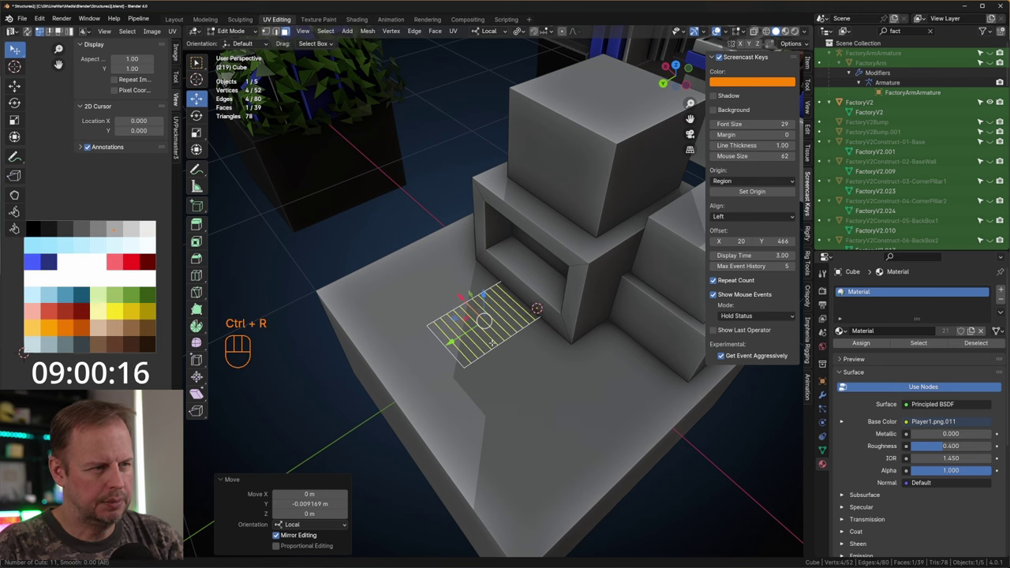
scroll(492, 343, down, 1)
click(493, 342)
right_click(484, 344)
Hide the base block's top face to isolate the subdivided strip.
key(3)
click(497, 324)
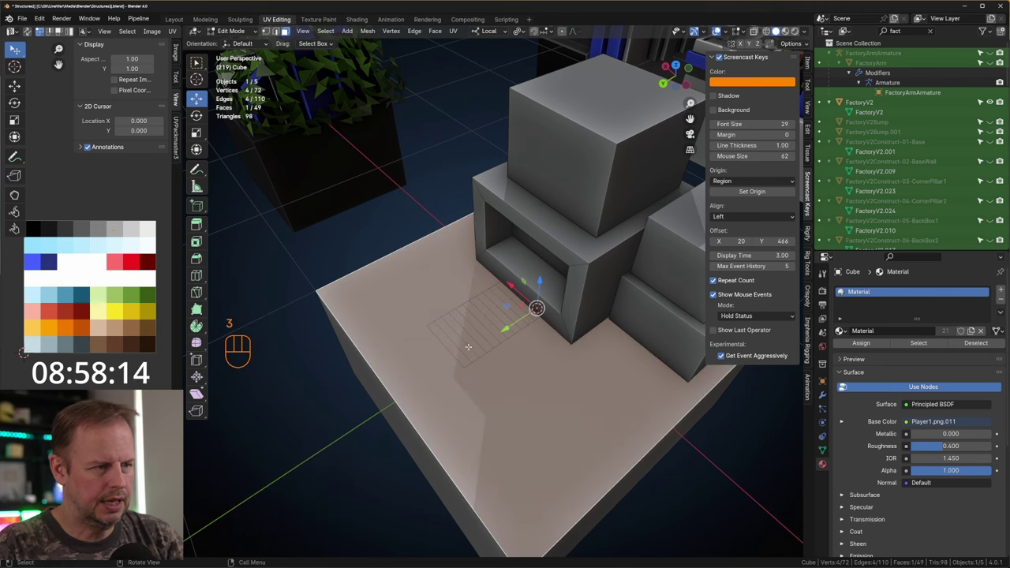
key(h)
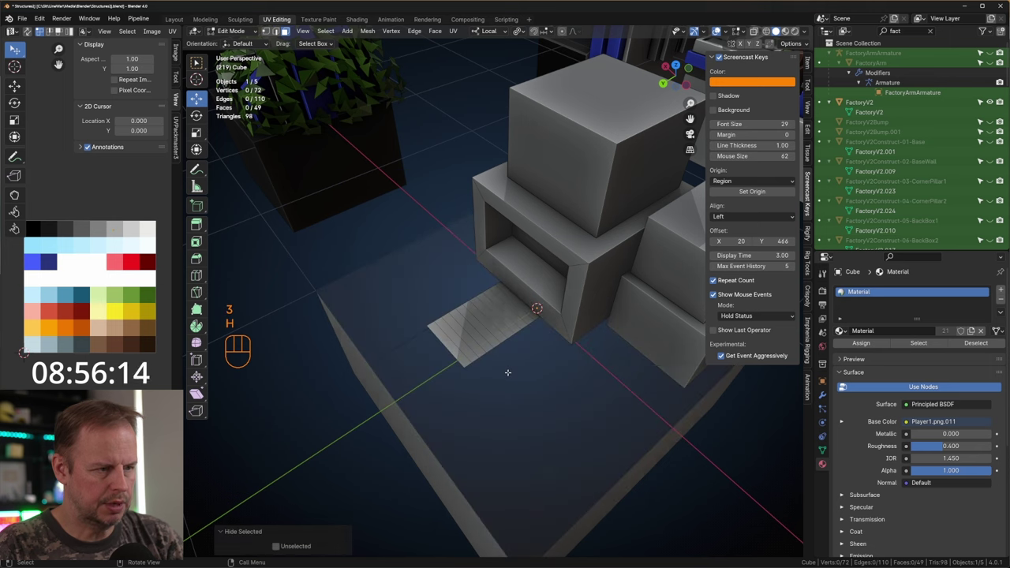
click(467, 345)
ctrl+click(439, 327)
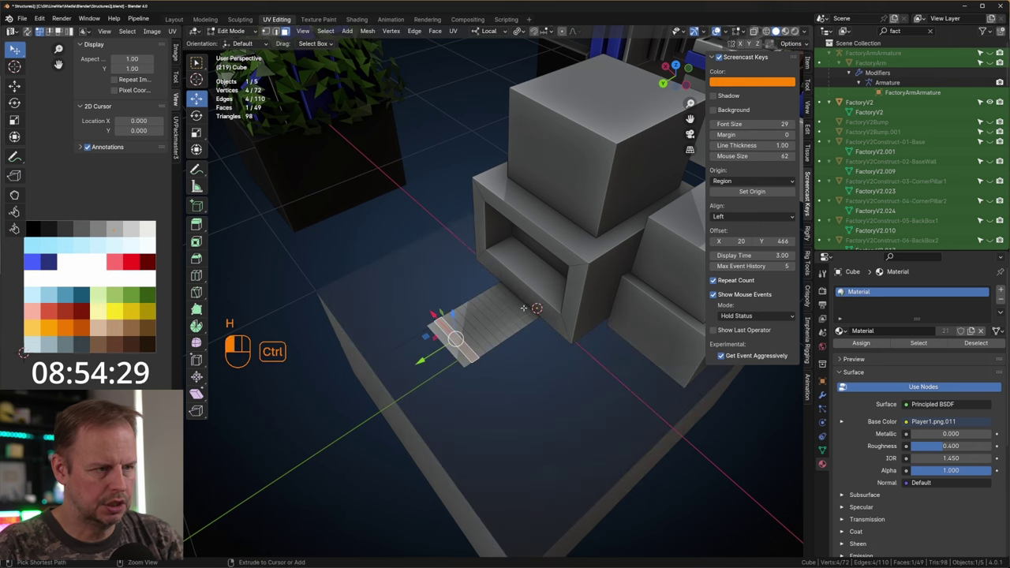
ctrl+click(523, 308)
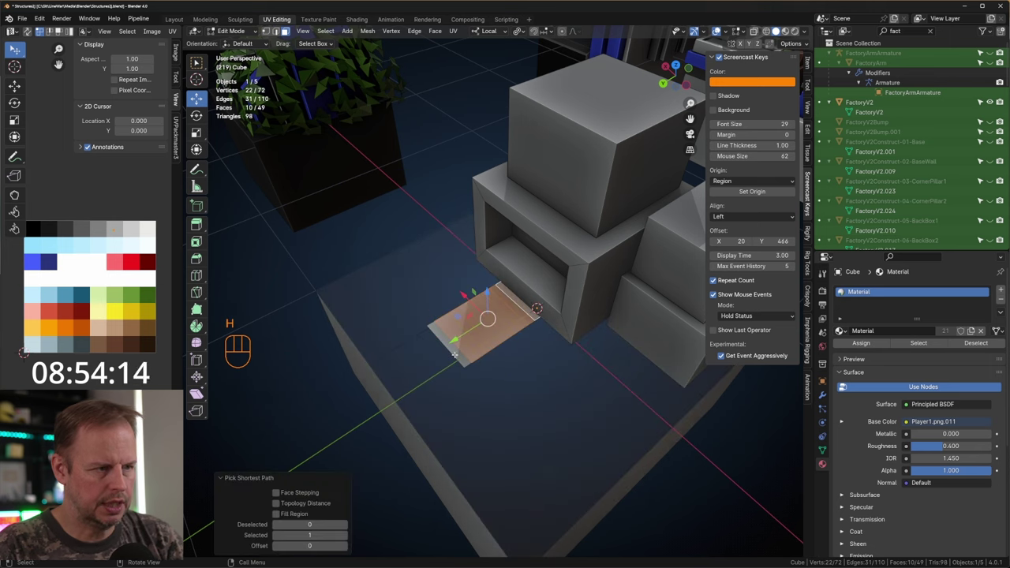
key(a)
key(a)
key(a)
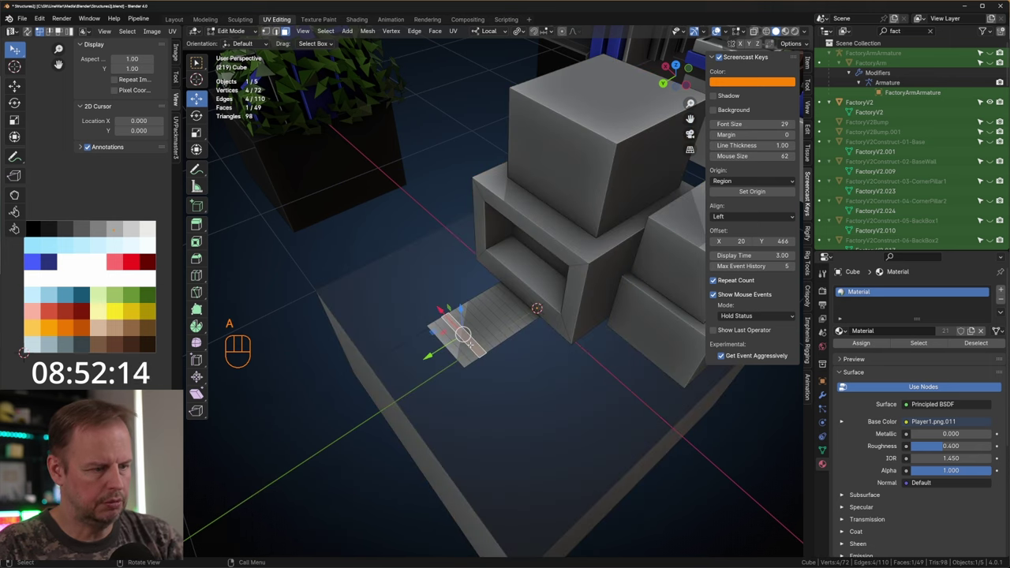
Select the entire subdivided strip and extrude it upward 0.05 m.
key(l)
key(e)
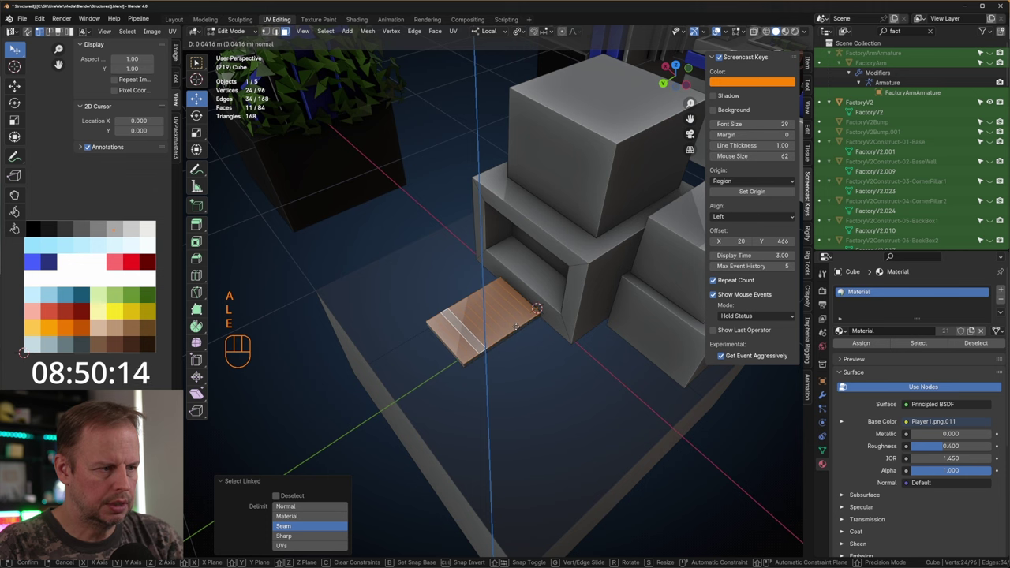
click(487, 337)
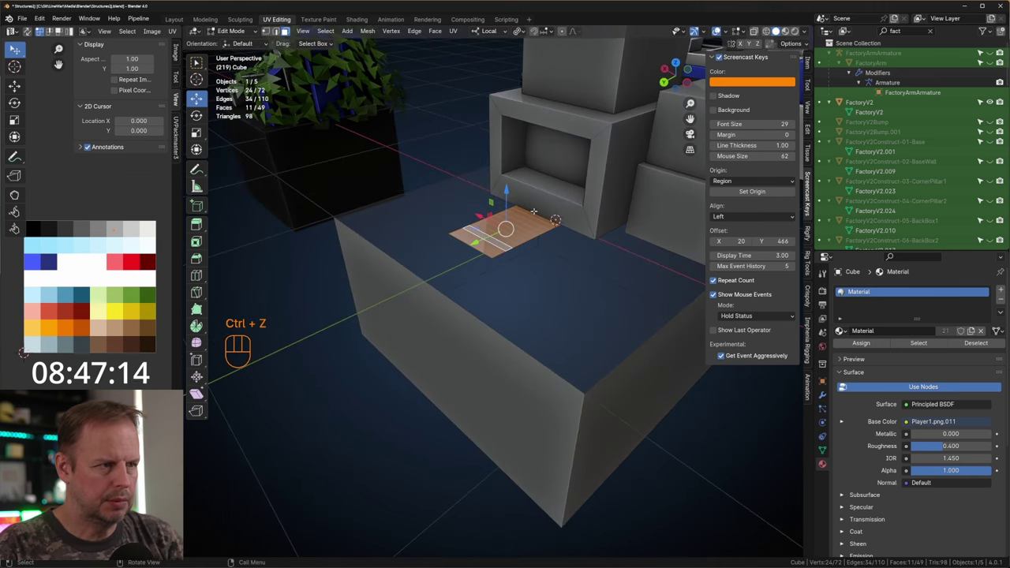
text(g)
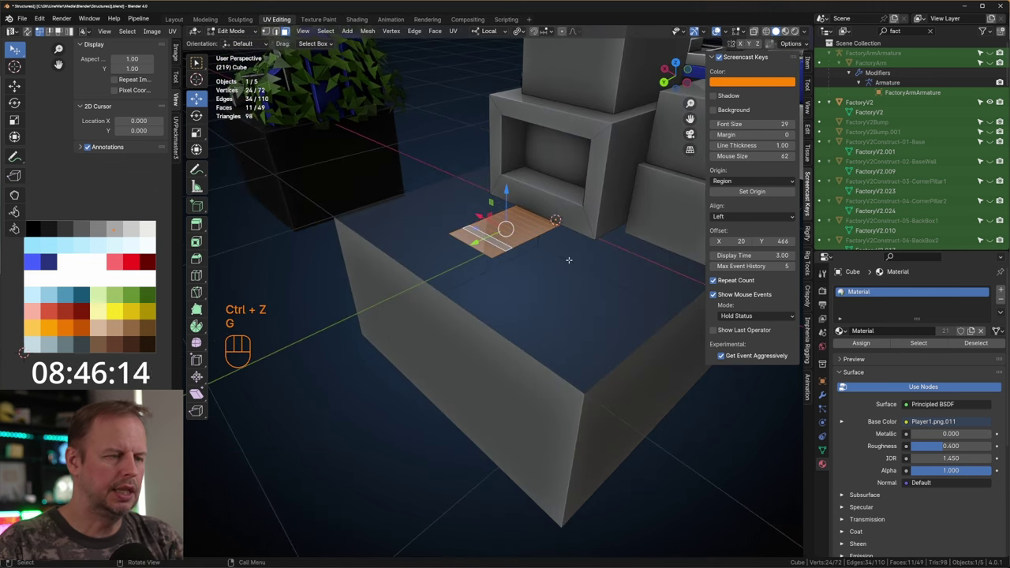
text(e0.1)
key(BackSpace)
text(0.0)
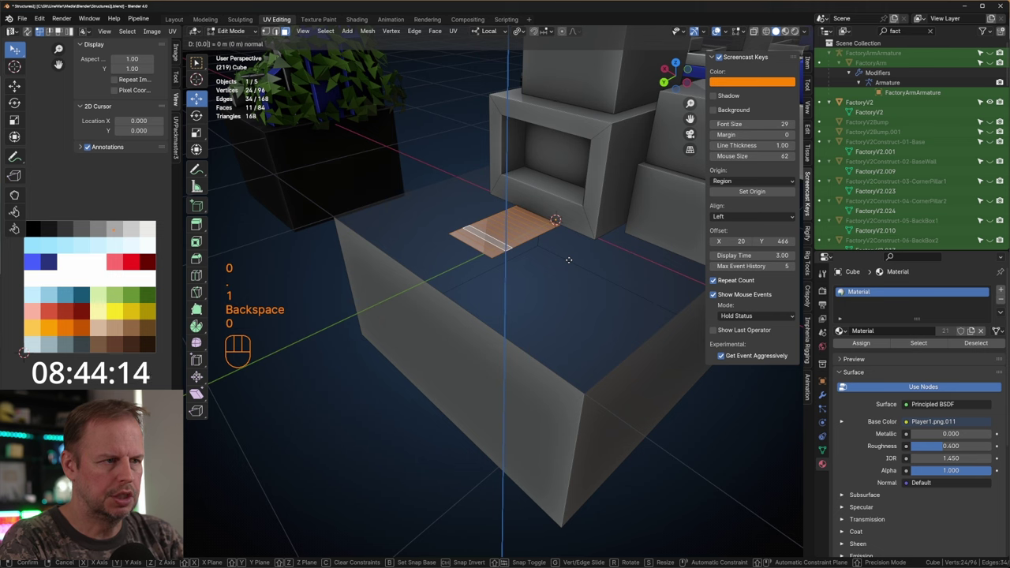
text(5)
key(Escape)
text(e)
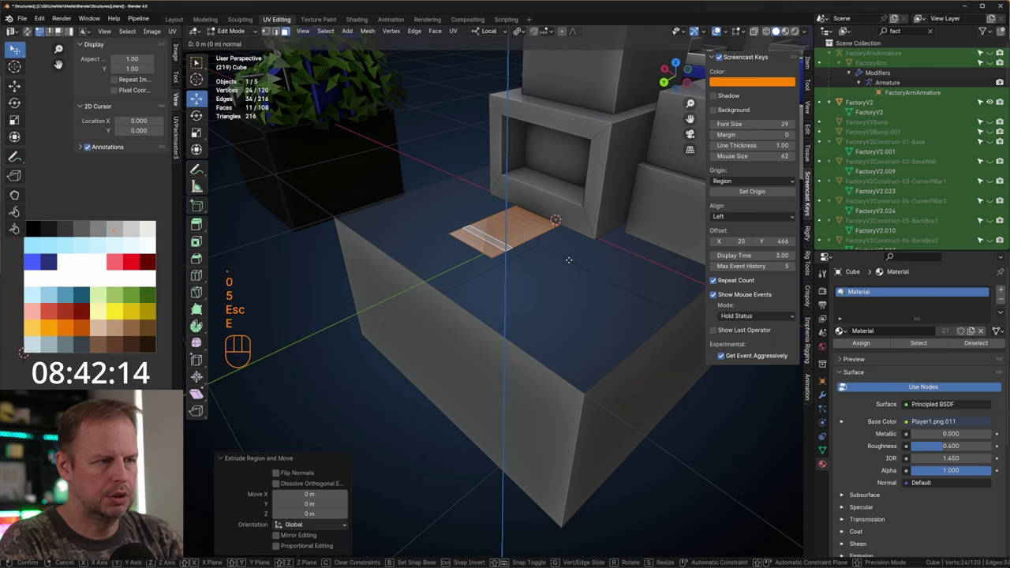
text(0.05)
key(Return)
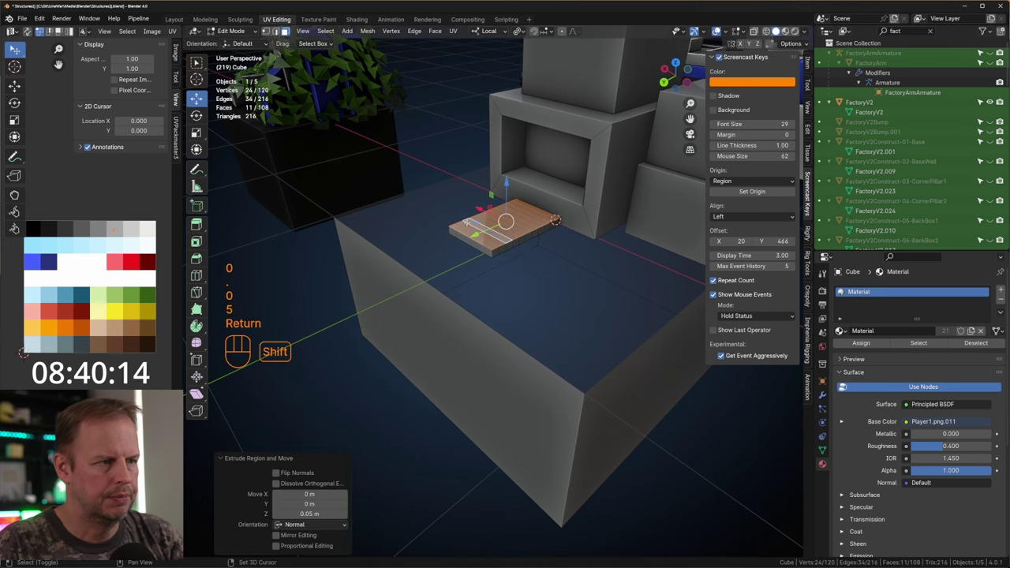
Deselect the foremost top face of the strip and extrude the remaining faces up 0.05 m for the second stair step.
shift+click(471, 238)
middle_drag(472, 238, 552, 253)
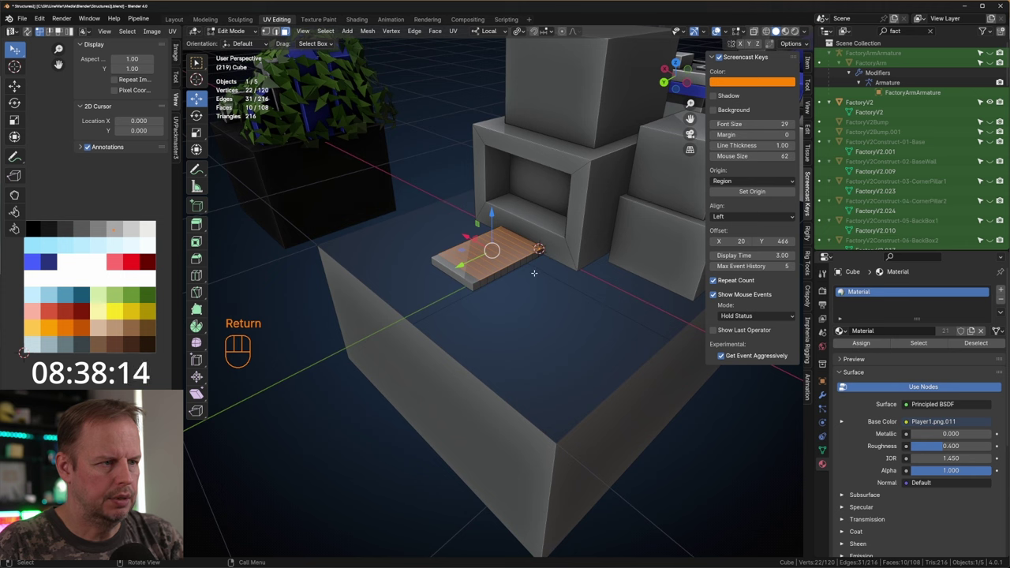
text(e)
text(0.05)
key(Return)
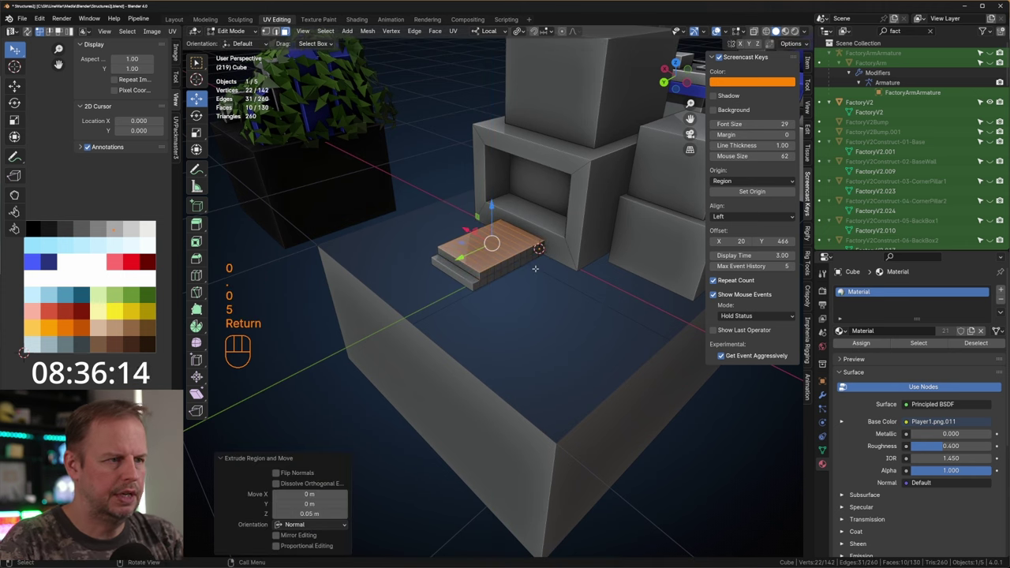
Exclude the second tread from the selection and extrude the remaining faces up 0.05 m to form the third stair step.
shift+click(493, 275)
text(e)
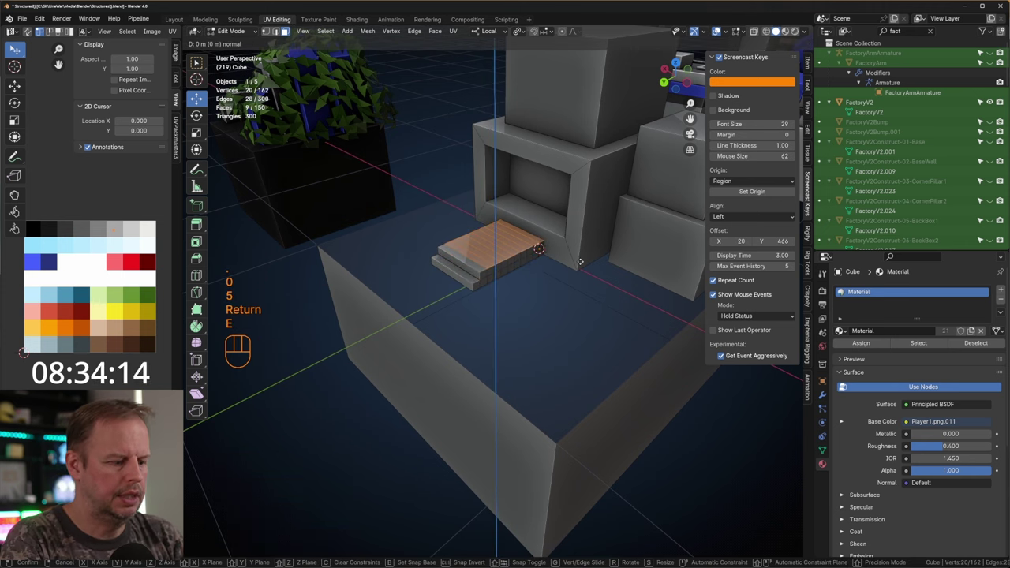
text(0.05)
key(Return)
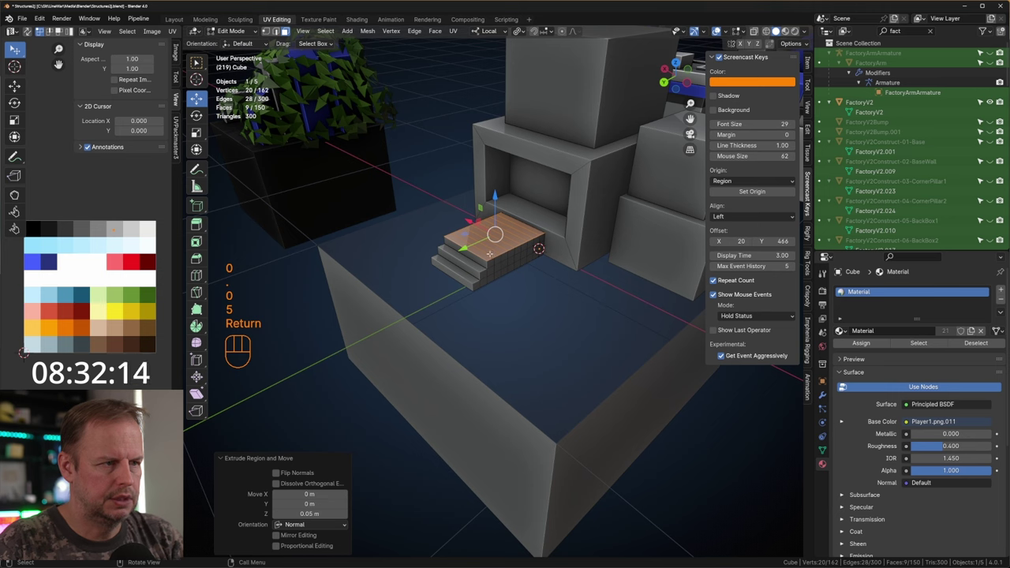
Exclude the third tread from the selection and raise the remaining faces by a 0.06 m extrusion to form the fourth step.
click(480, 255)
key(ctrl+z)
shift+click(485, 254)
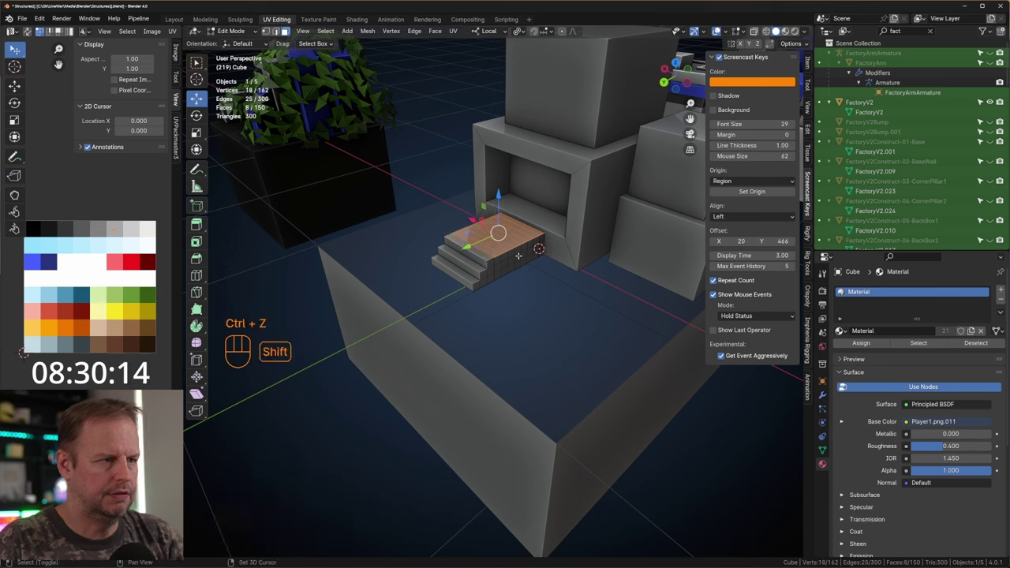
text(e0.06)
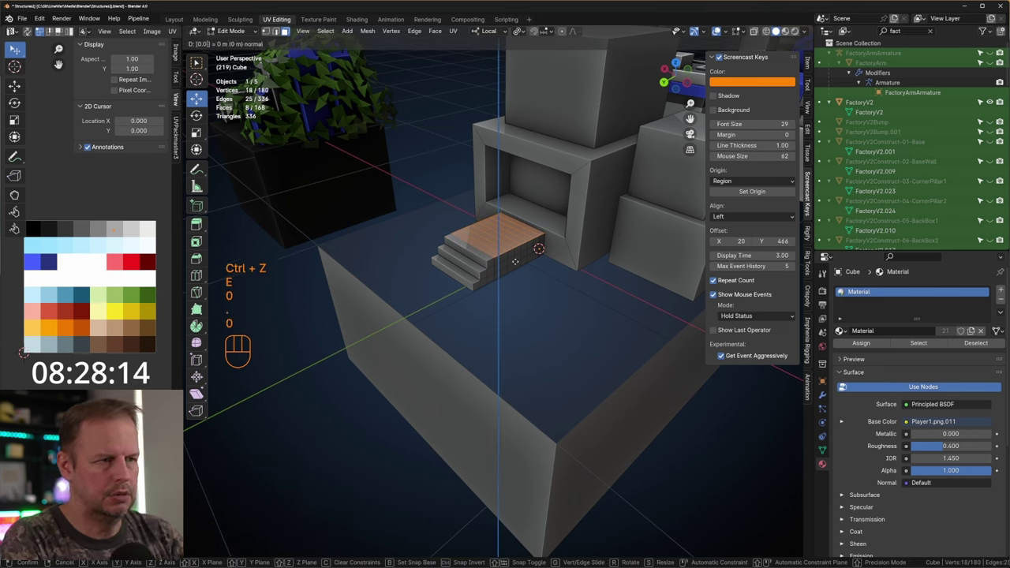
key(Return)
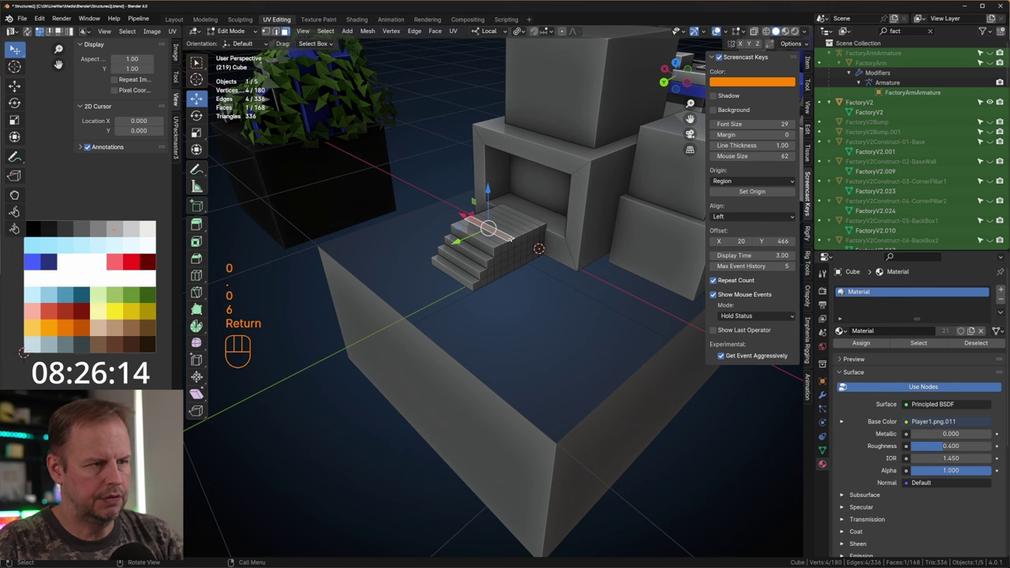
Select a face loop around the stair block behind the steps, grow it four times, and delete the surplus rear faces.
middle_drag(545, 234, 492, 243)
click(435, 273)
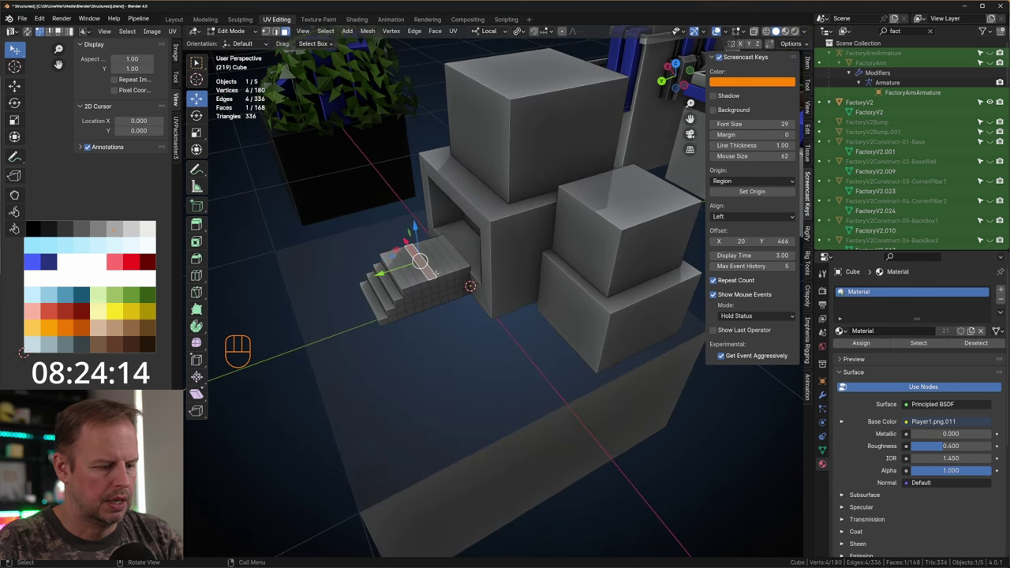
key(3)
key(a)
key(a)
alt+shift+click(450, 275)
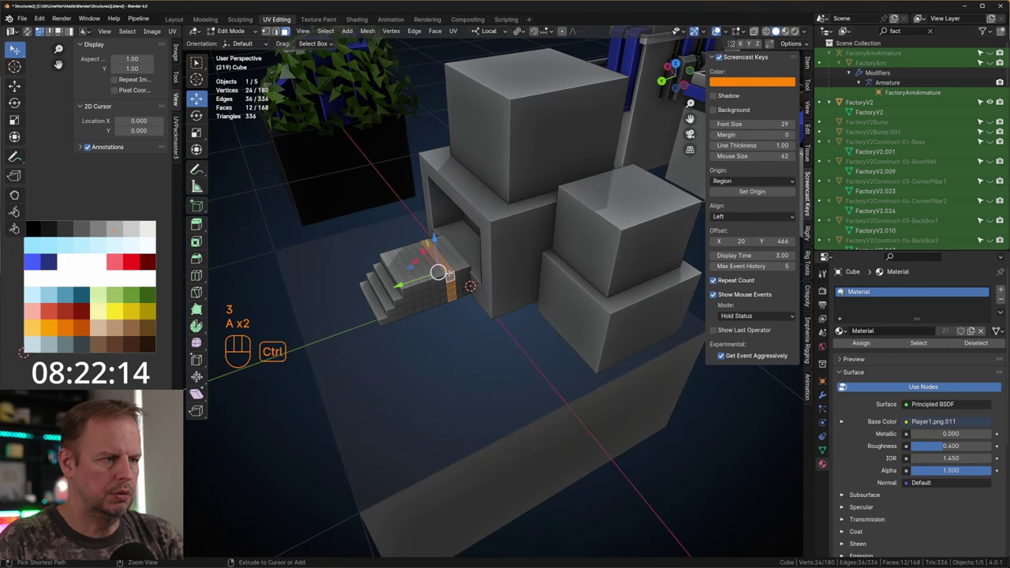
key(ctrl+KP_Add)
key(ctrl+KP_Add)
key(ctrl+KP_Add)
key(ctrl+KP_Add)
key(Delete)
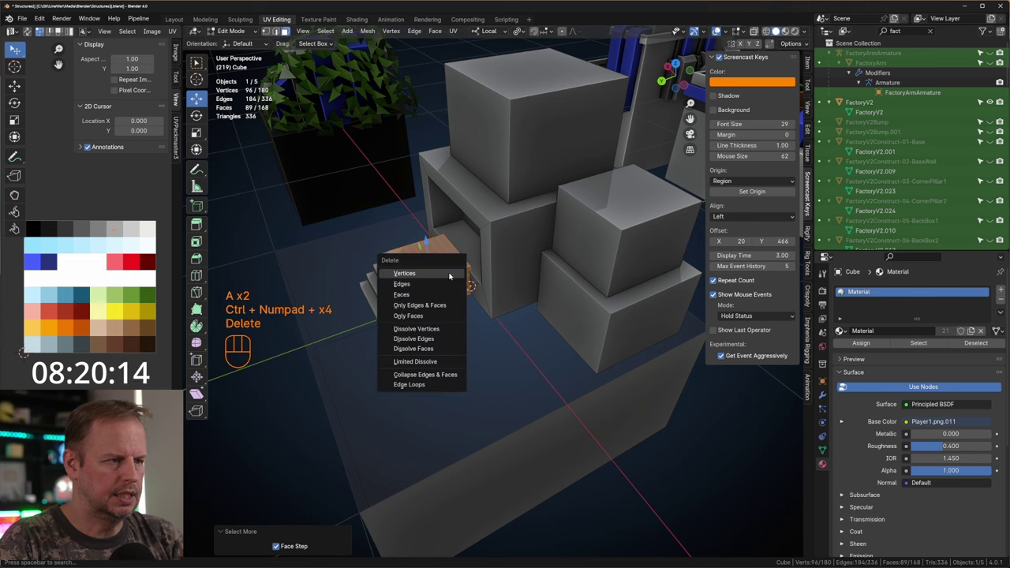
key(Down)
key(Return)
Select the open edge loop at the back of the stairs and fill it with a face.
middle_drag(449, 274, 426, 314)
click(340, 289)
key(2)
key(a)
key(a)
alt+shift+click(313, 284)
key(f)
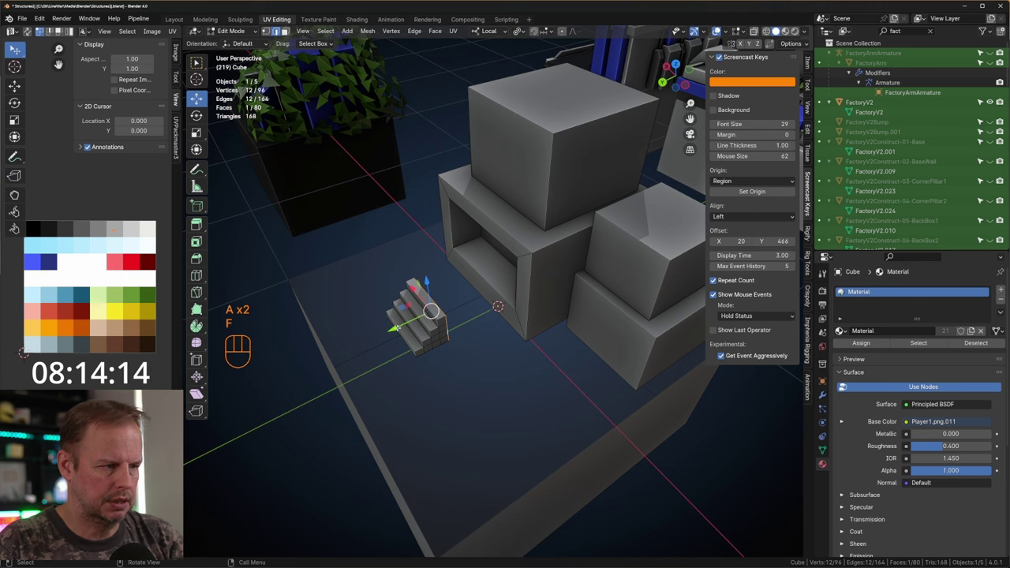
Move the whole staircase up against the recess opening and widen it along local X.
key(l)
drag(380, 338, 434, 312)
drag(471, 265, 471, 265)
key(s)
key(x)
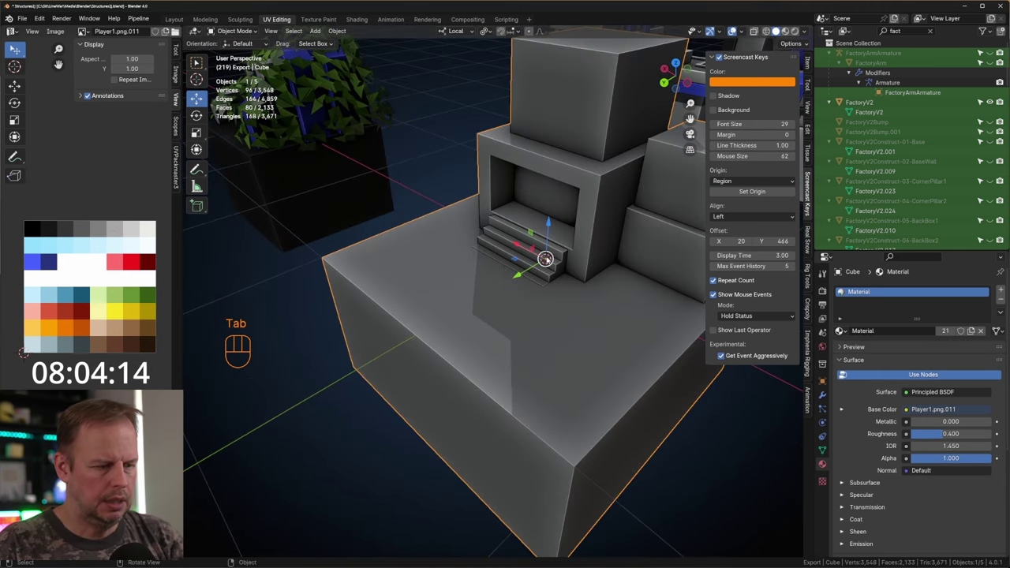
Scale the staircase to about 0.89 along local Z and raise it about 0.003 m.
key(Tab)
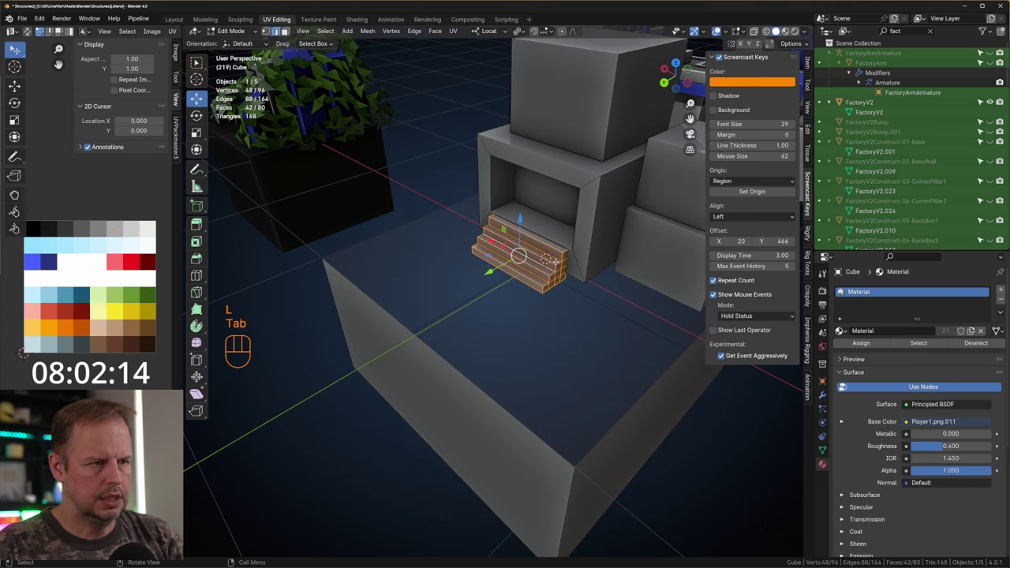
key(l)
key(s)
key(z)
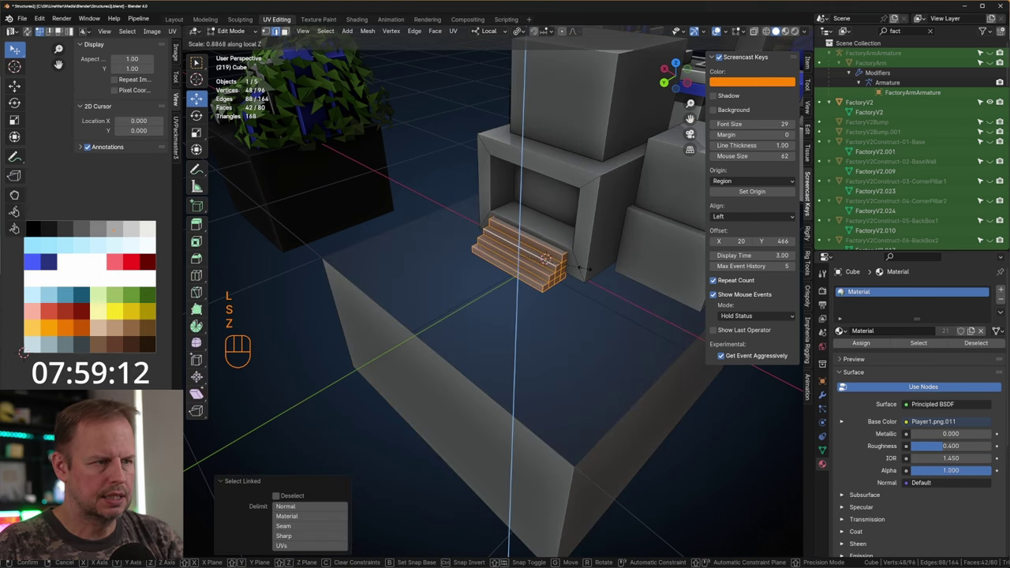
click(585, 268)
drag(521, 219, 522, 216)
Reveal the hidden top face of the base and stretch the staircase by 1.639 along local Y.
key(alt+h)
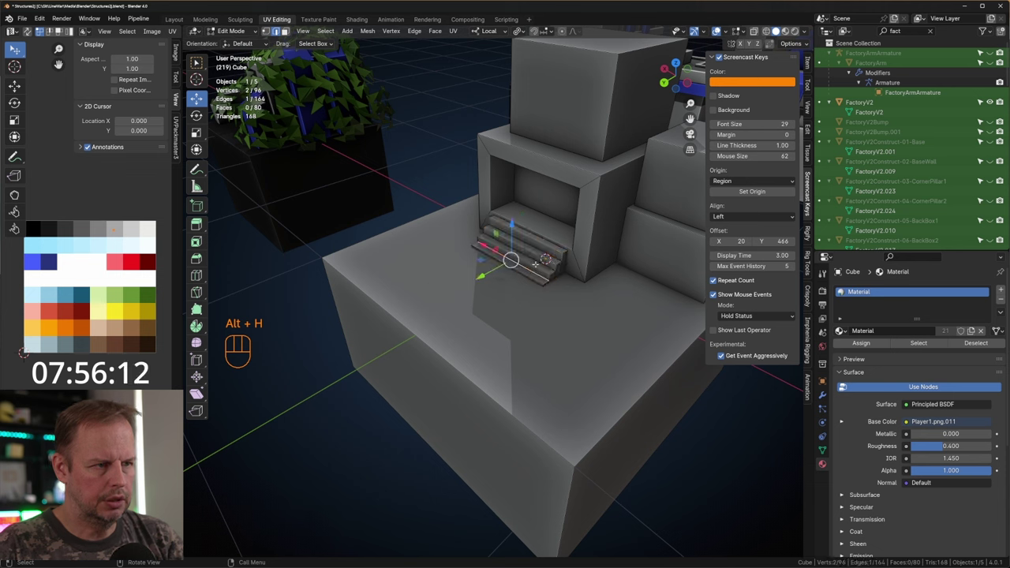
key(l)
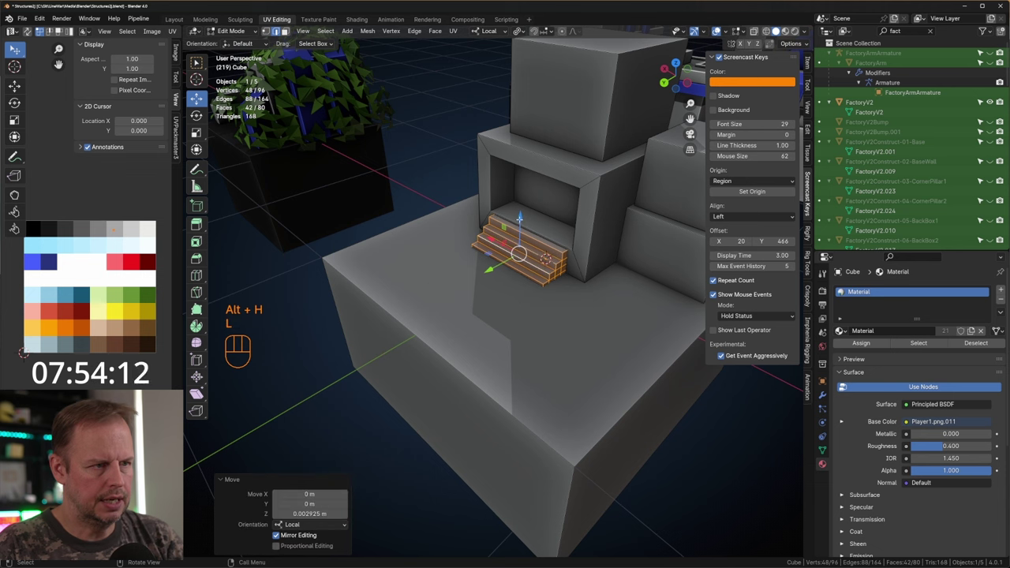
key(s)
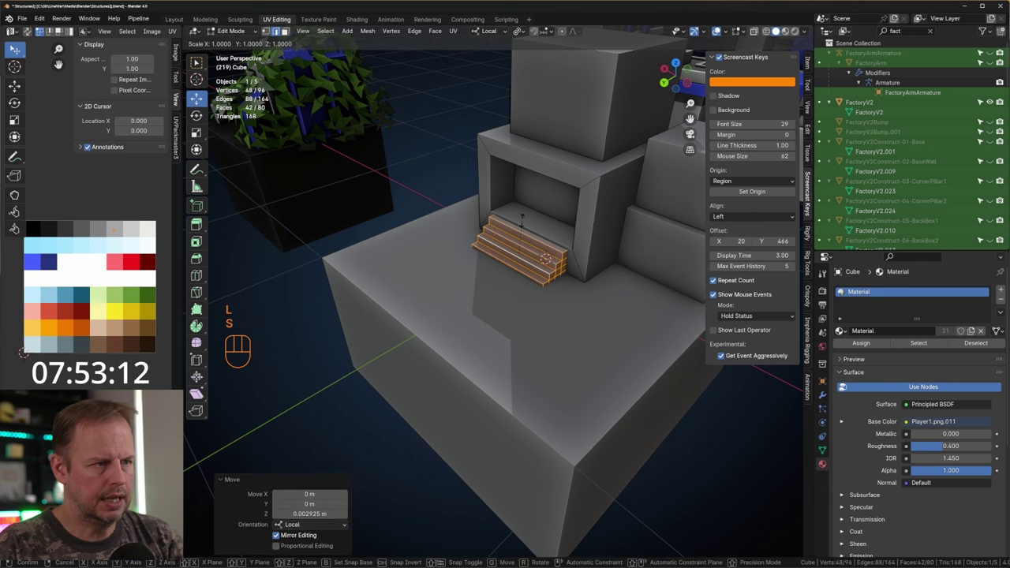
key(y)
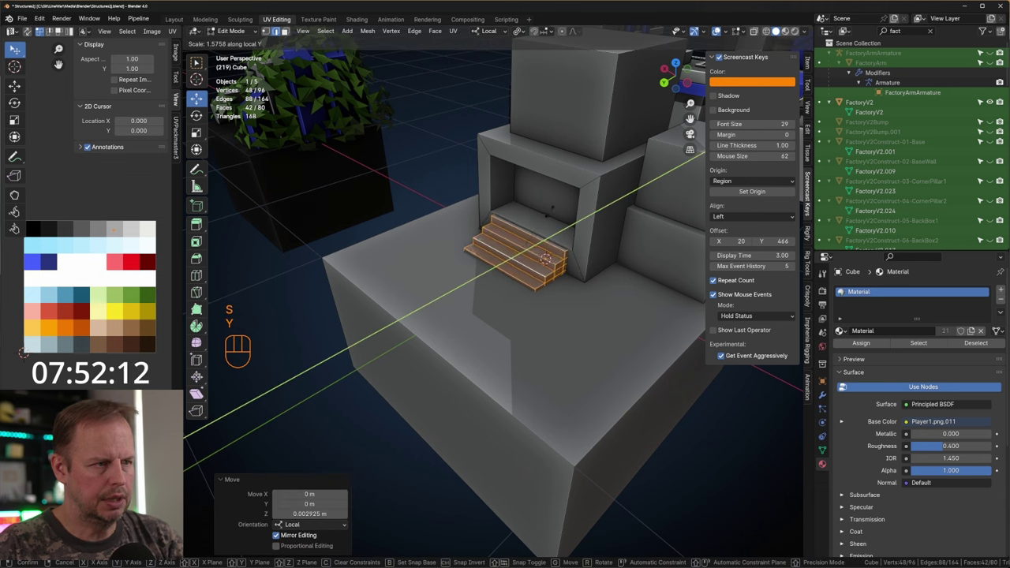
click(551, 210)
Move the staircase slightly outward from the recess along local Y.
key(g)
key(y)
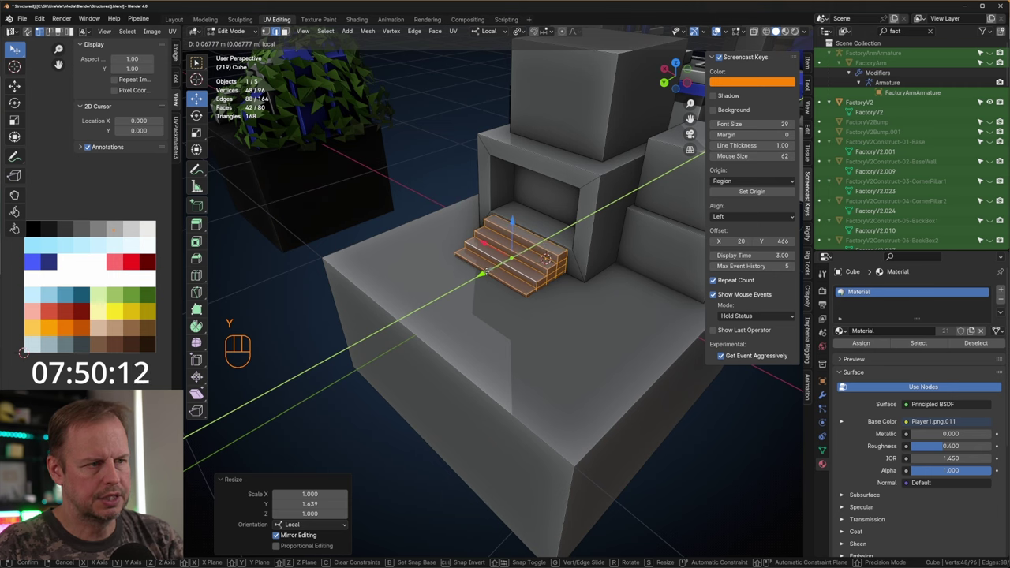
click(539, 239)
click(551, 198)
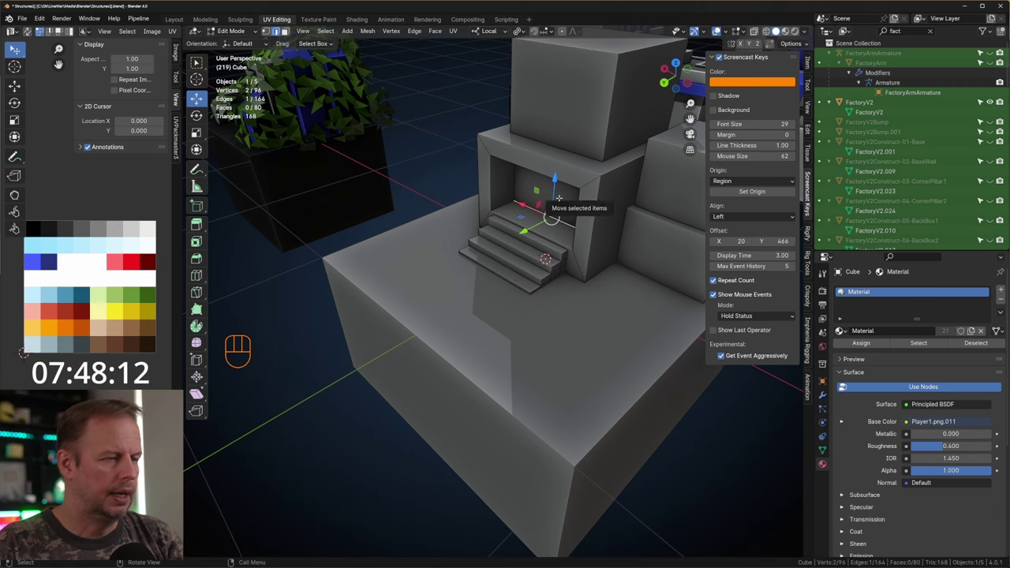
Lower the top face of the upper block by about 0.142 m.
shift+middle_drag(552, 194, 509, 234)
key(Tab)
key(Tab)
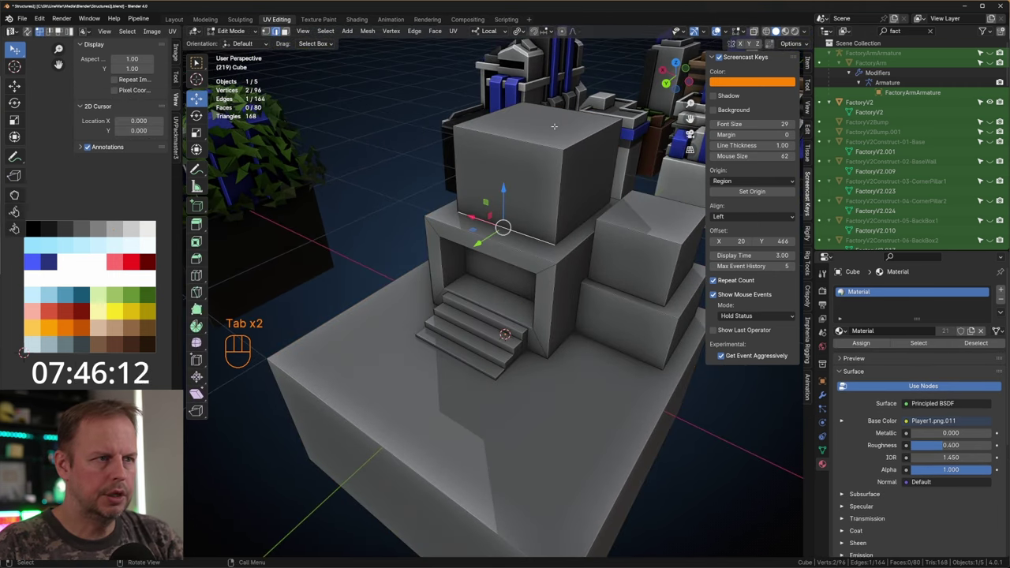
key(3)
click(557, 120)
drag(542, 89, 538, 107)
Inset the upper block's front face about 0.066 m and extrude it about 0.13 m inward.
scroll(532, 237, down, 5)
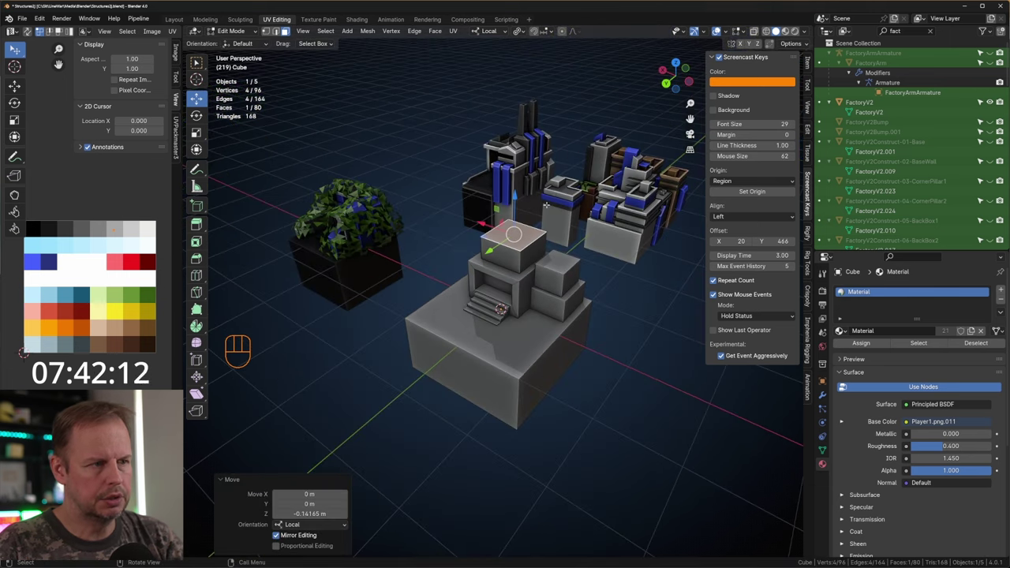
middle_drag(527, 253, 503, 241)
scroll(543, 259, up, 1)
key(i)
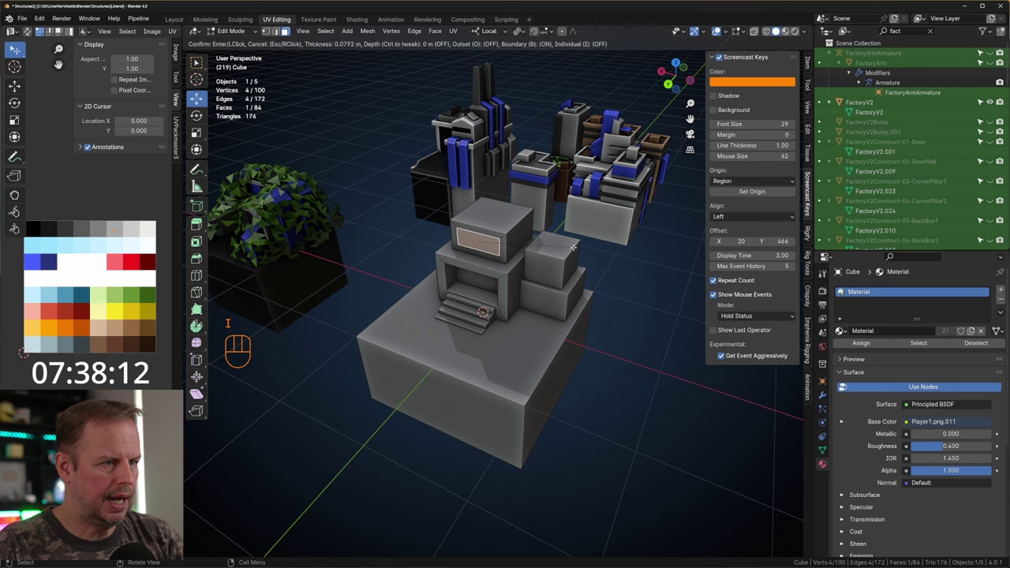
click(574, 249)
key(e)
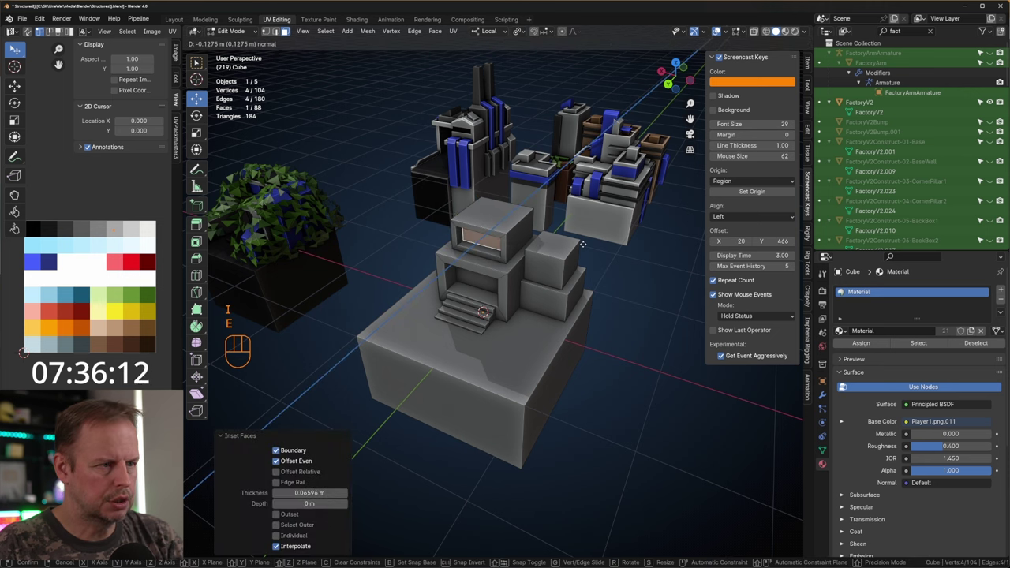
click(584, 244)
Divide the upper block's side faces into three columns with two vertical loop cuts.
click(523, 235)
key(ctrl+r)
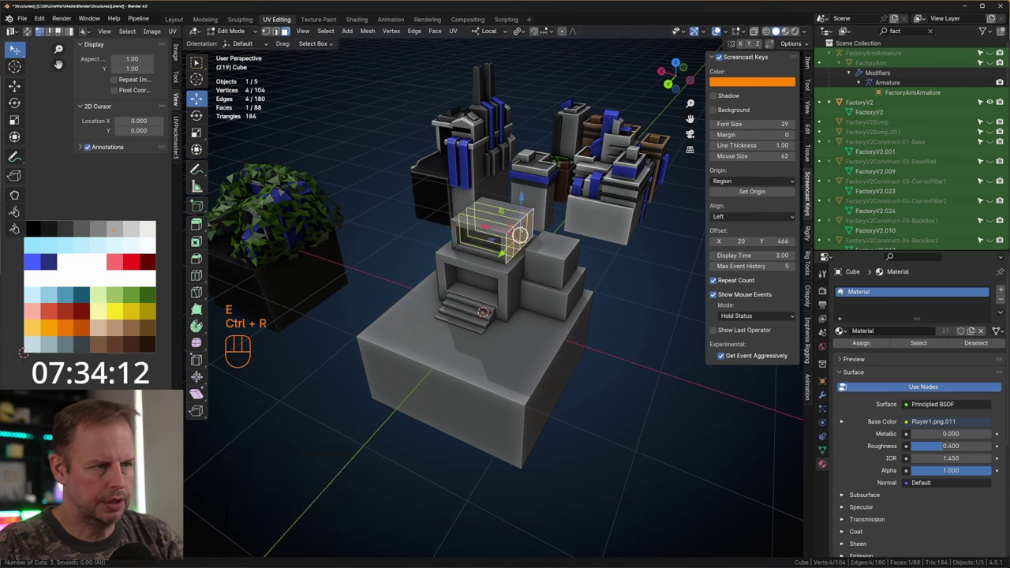
click(520, 231)
click(516, 234)
shift+click(525, 229)
Add two evenly spaced horizontal loop cuts around the upper block.
middle_drag(524, 228, 471, 222)
key(ctrl+r)
scroll(471, 222, up, 1)
click(471, 221)
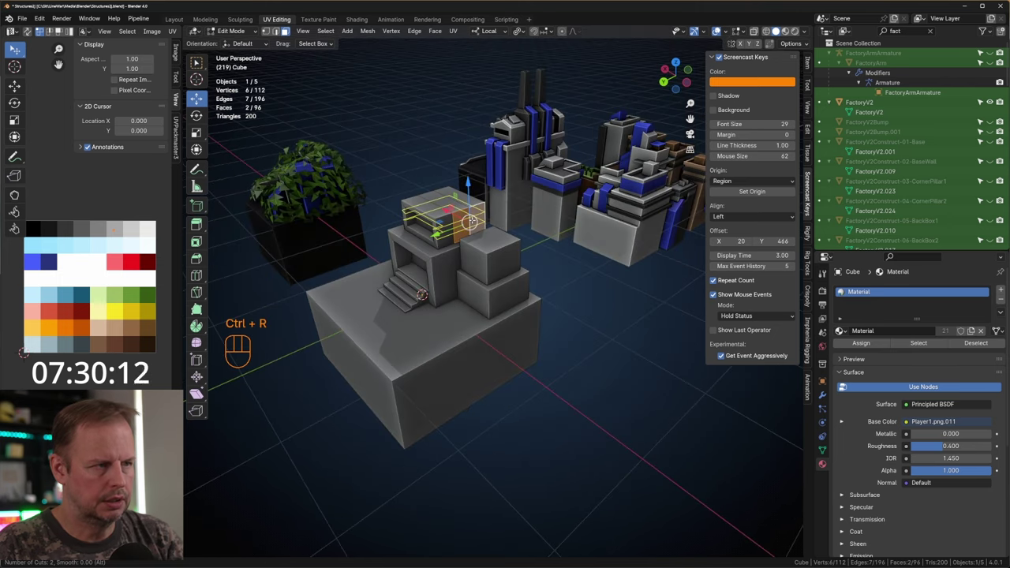
right_click(471, 221)
Inset two adjacent middle-row side faces of the upper block individually by about 0.027 m and extrude them about 0.037 m inward.
key(3)
click(464, 224)
shift+click(477, 221)
key(i)
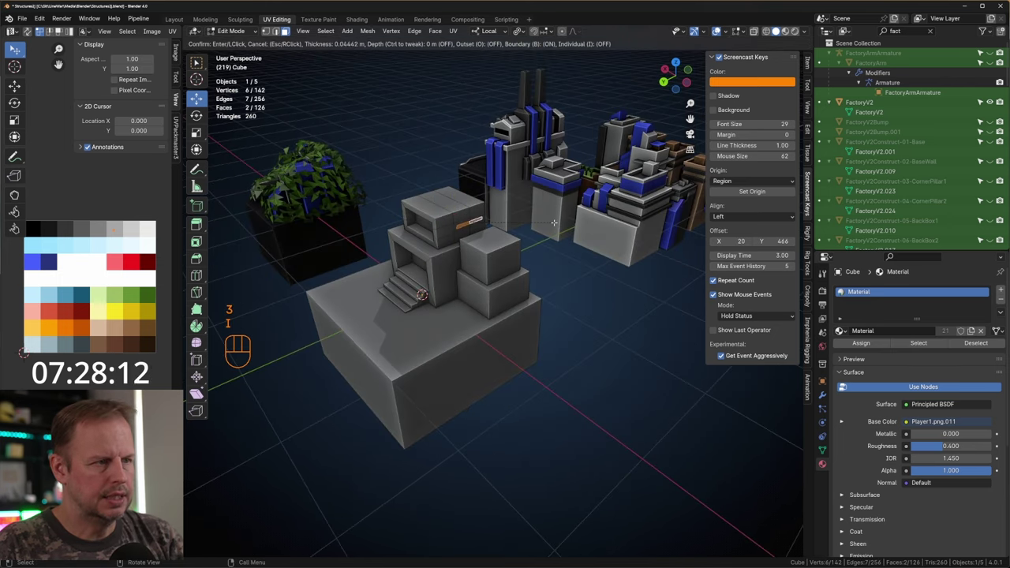
key(i)
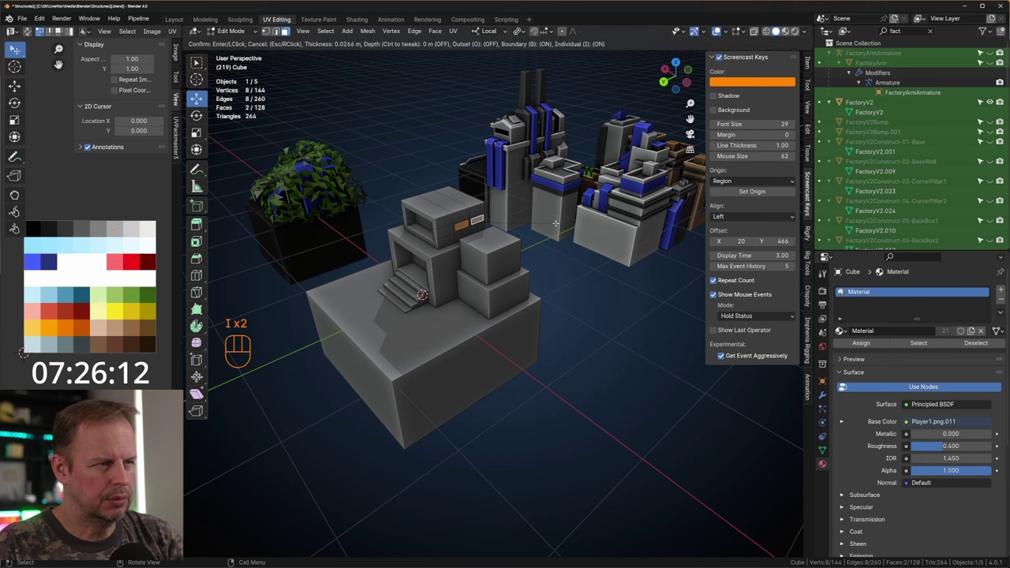
click(556, 223)
key(e)
click(547, 223)
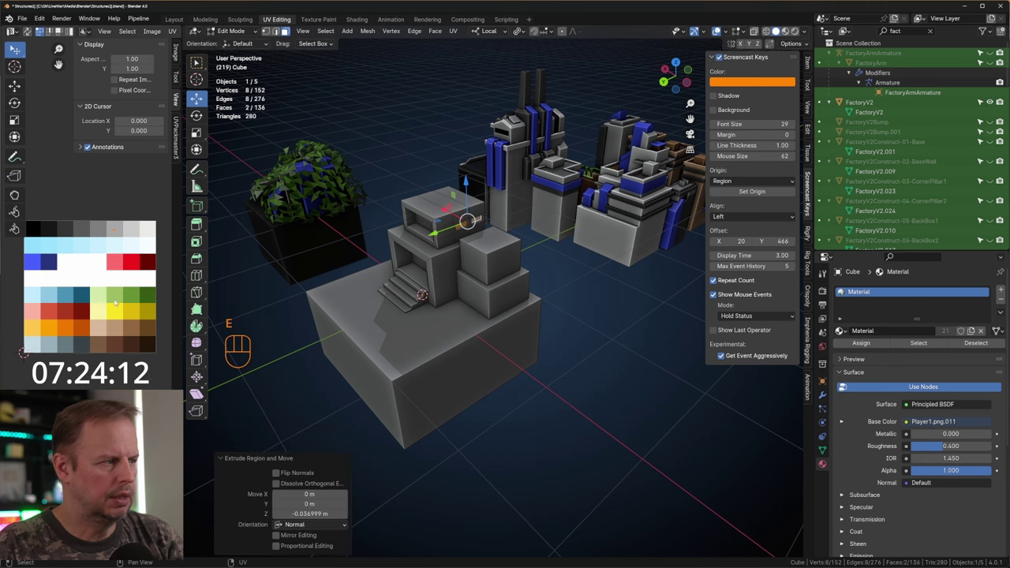
Recolour the two recessed side windows of the upper block by moving their UVs to a dark palette swatch.
key(Tab)
key(Tab)
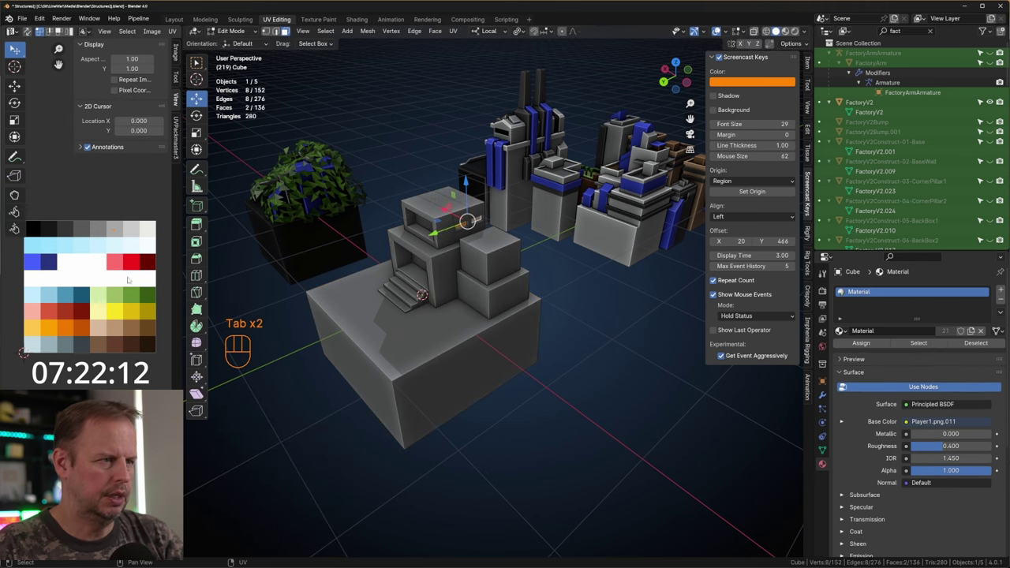
key(a)
key(g)
click(15, 278)
Duplicate the small side block's top face at about 0.56 scale and move the copy about -0.115 m in X and 0.108 m in Y.
click(413, 239)
middle_drag(412, 238, 503, 258)
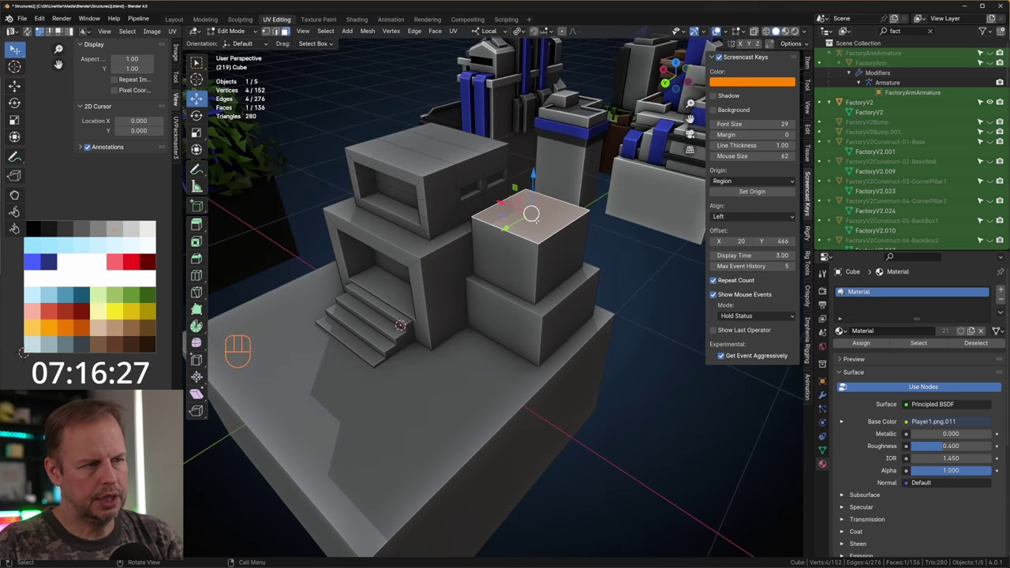
scroll(537, 221, down, 4)
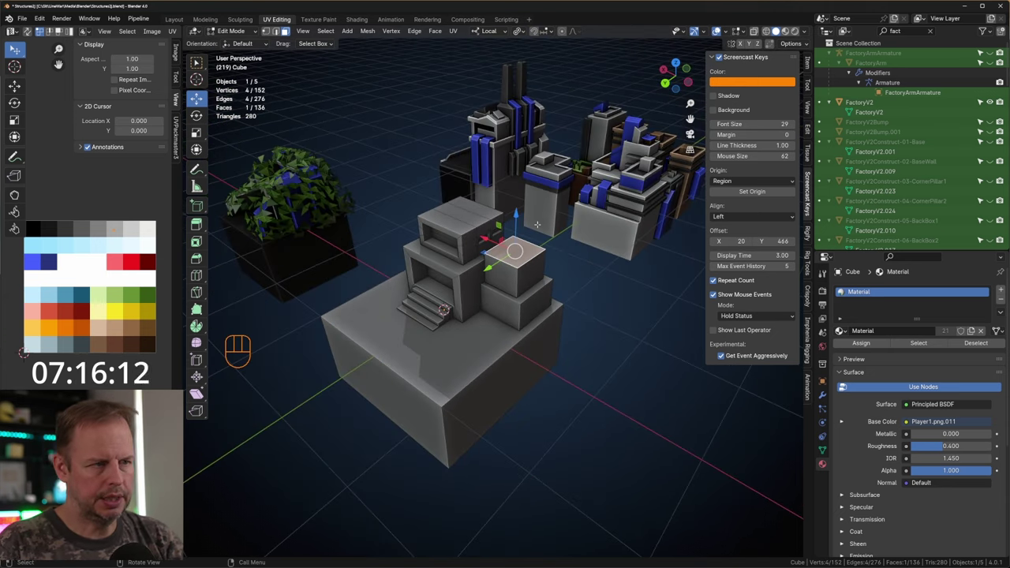
key(KP_7)
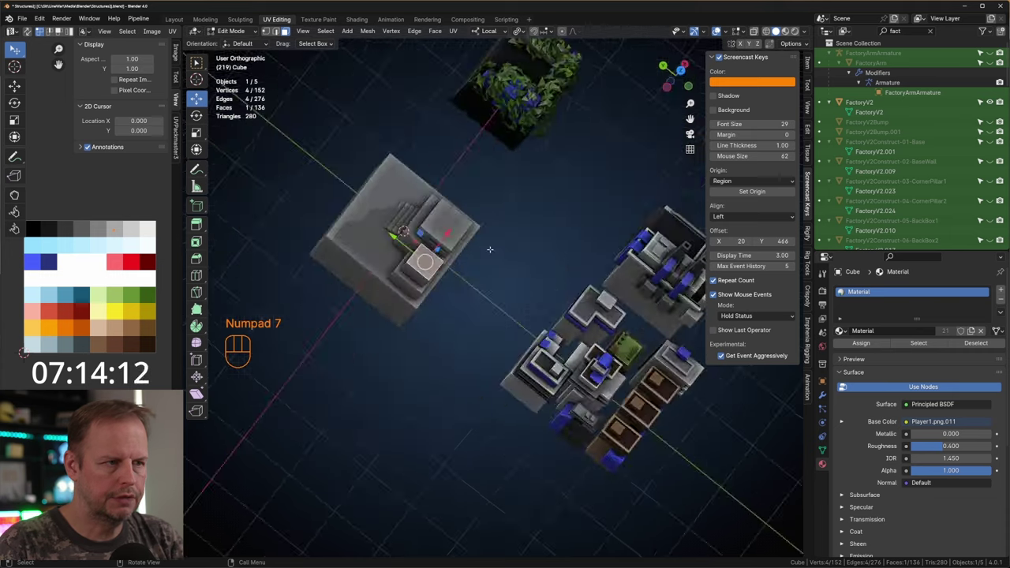
key(shift+d)
key(s)
click(490, 199)
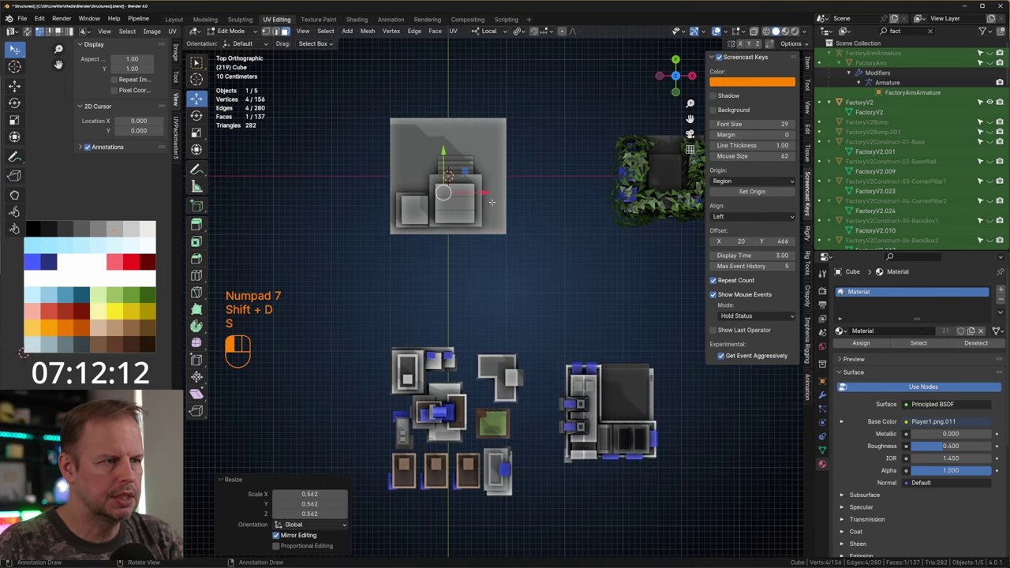
key(g)
click(470, 185)
Resize the copied face and seat it on the lower block's roof corner, shifting it about 0.0076 m in Y.
middle_drag(475, 188, 612, 119)
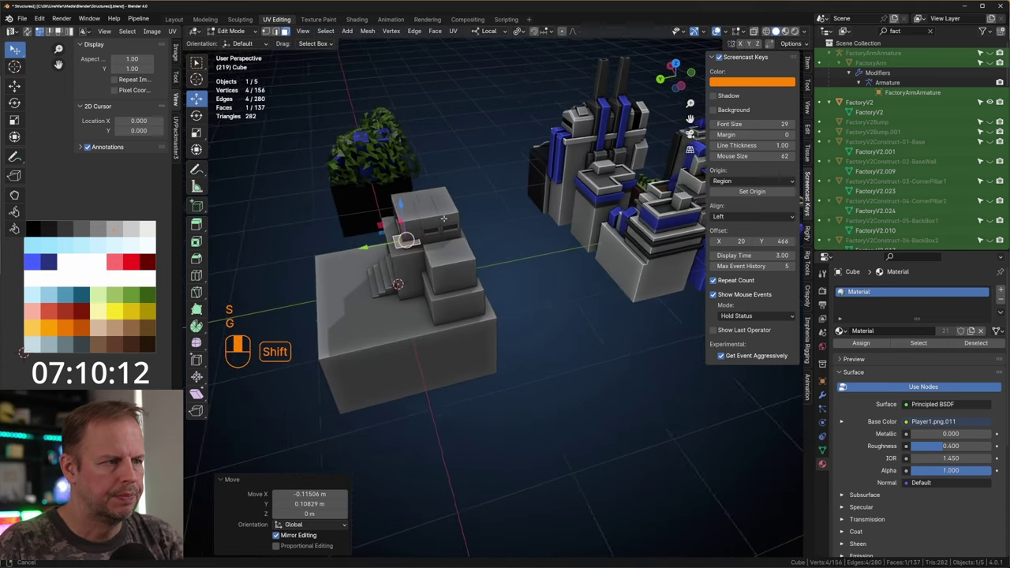
shift+middle_drag(521, 134, 595, 111)
scroll(594, 112, up, 4)
key(s)
click(544, 93)
drag(470, 59, 471, 86)
drag(436, 132, 433, 131)
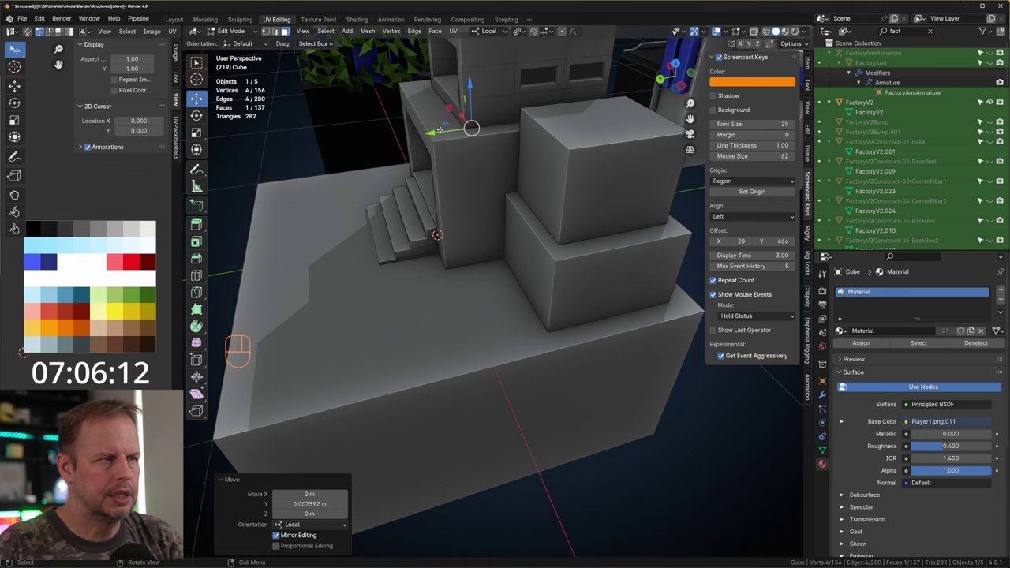
Extrude the copied face upward about 0.31 m to form a pillar at the upper block's front corner.
scroll(436, 134, down, 3)
shift+middle_drag(450, 142, 449, 217)
key(e)
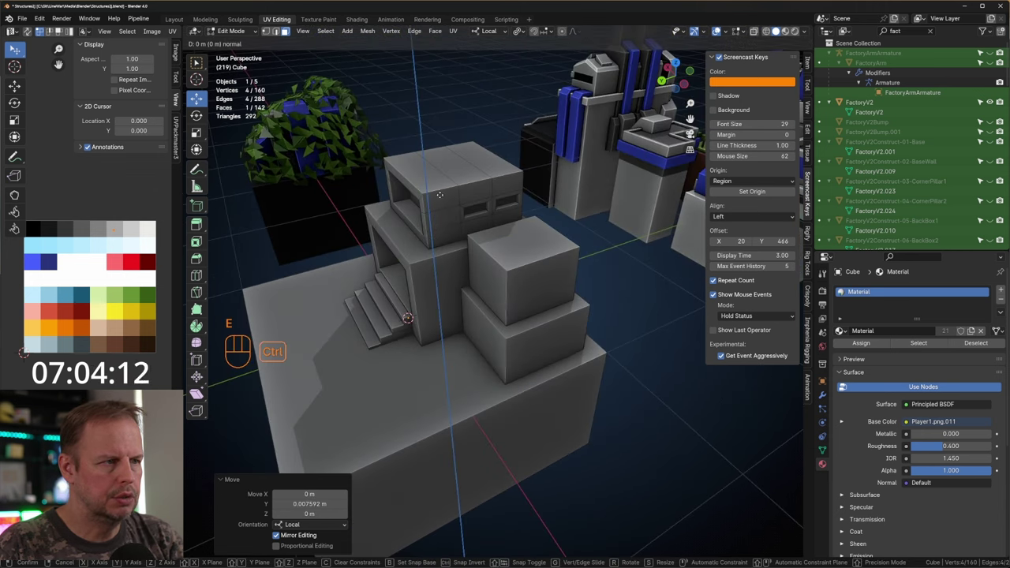
click(433, 171)
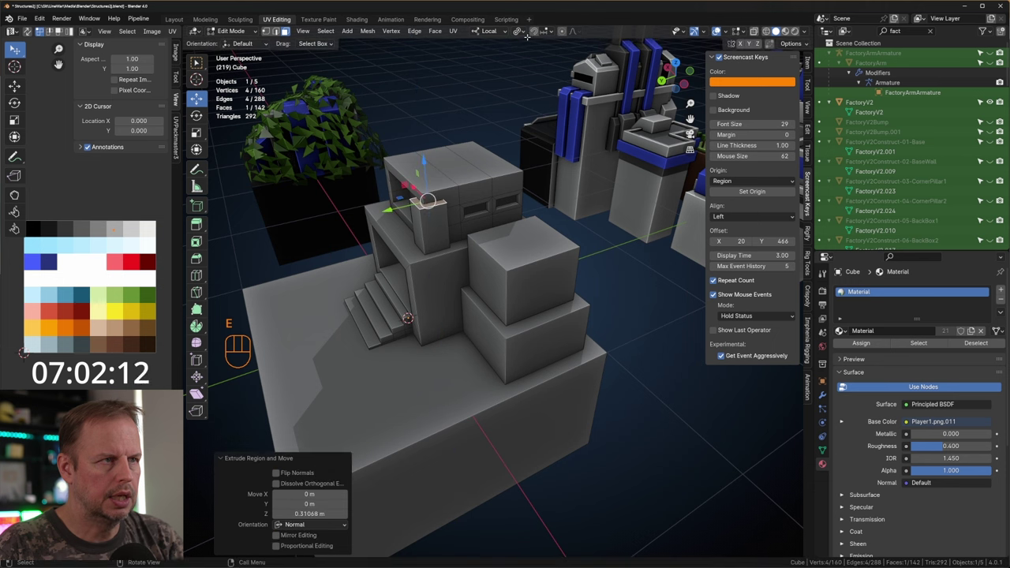
Change the snapping option and raise the pillar's top face about 0.065 m.
click(546, 32)
click(520, 94)
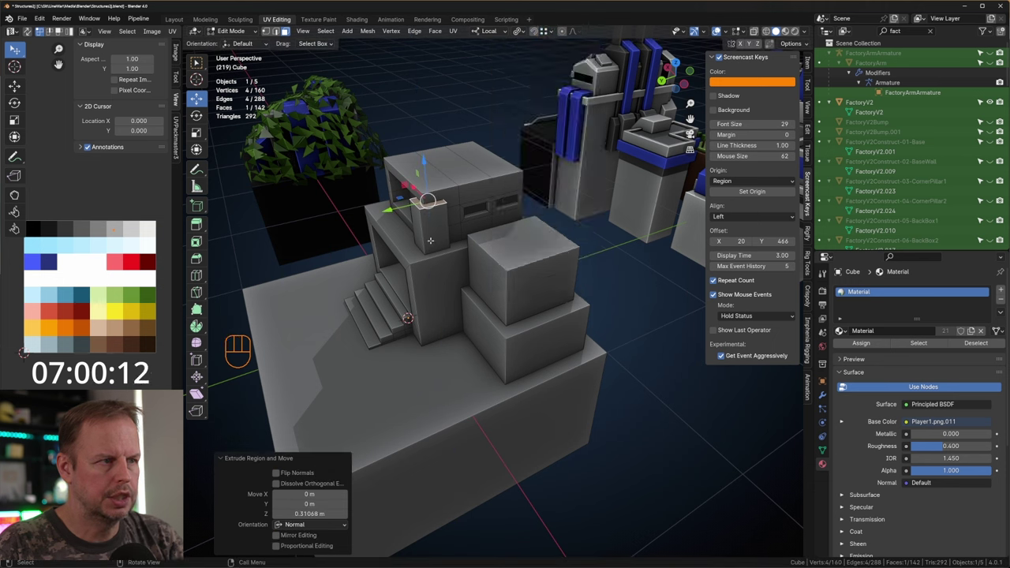
key(g)
right_click(433, 216)
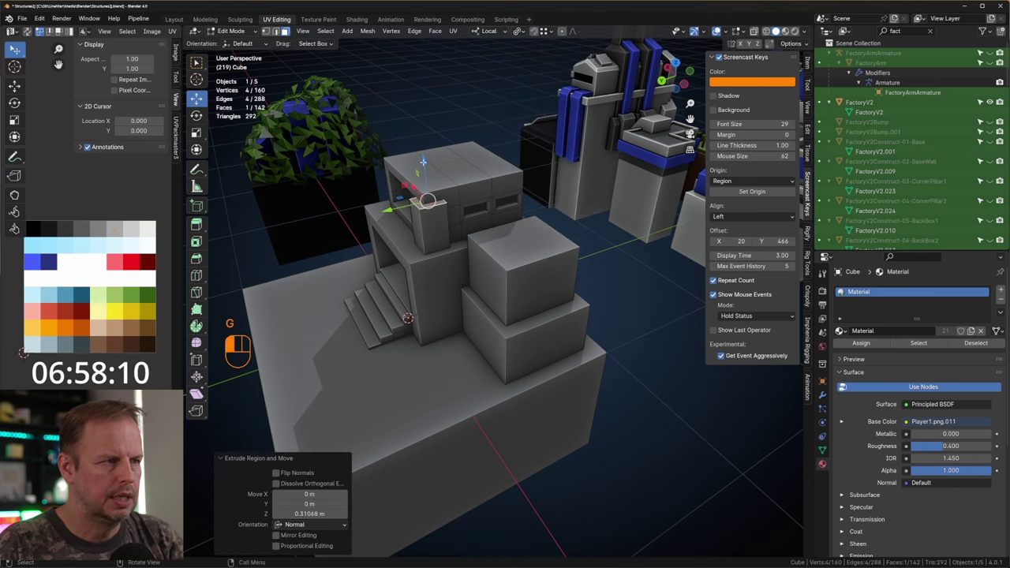
drag(423, 161, 459, 190)
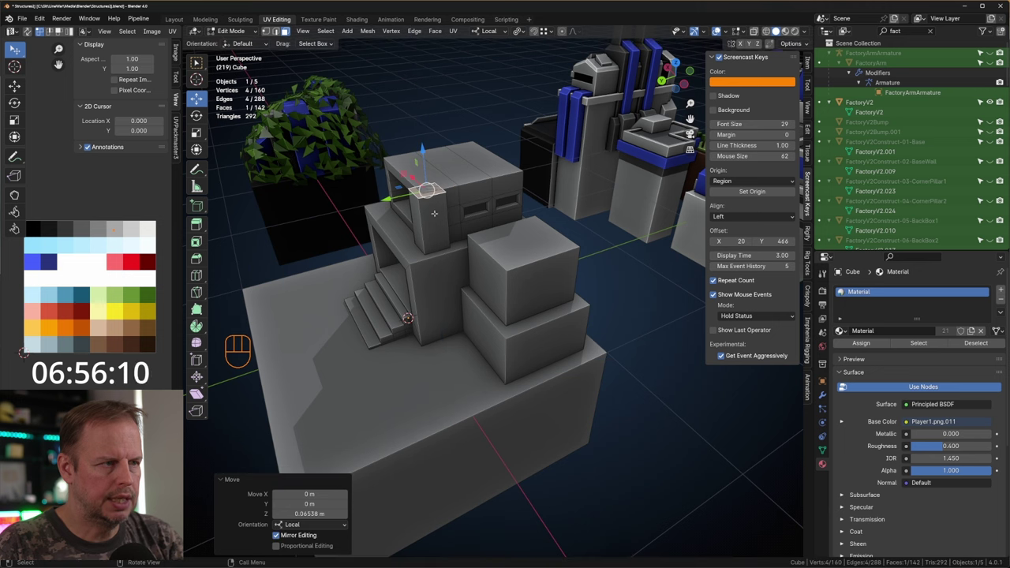
Recolour the entire pillar by moving its UVs to the bright blue palette swatch.
key(l)
key(a)
key(g)
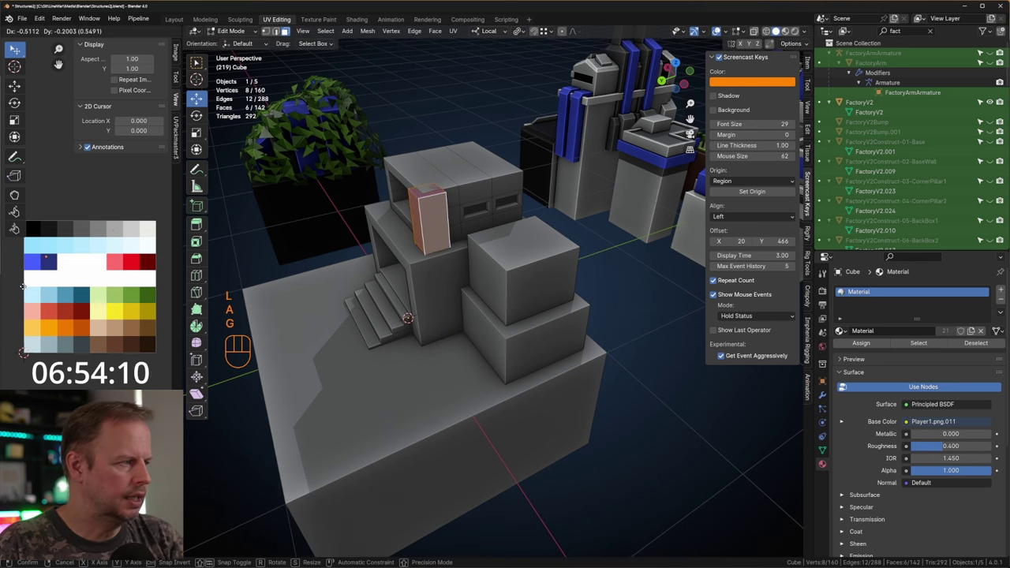
click(24, 287)
Scale the blue pillar to about 0.75 in X and Y only and nudge it about 0.011 m in Y.
click(402, 230)
click(423, 199)
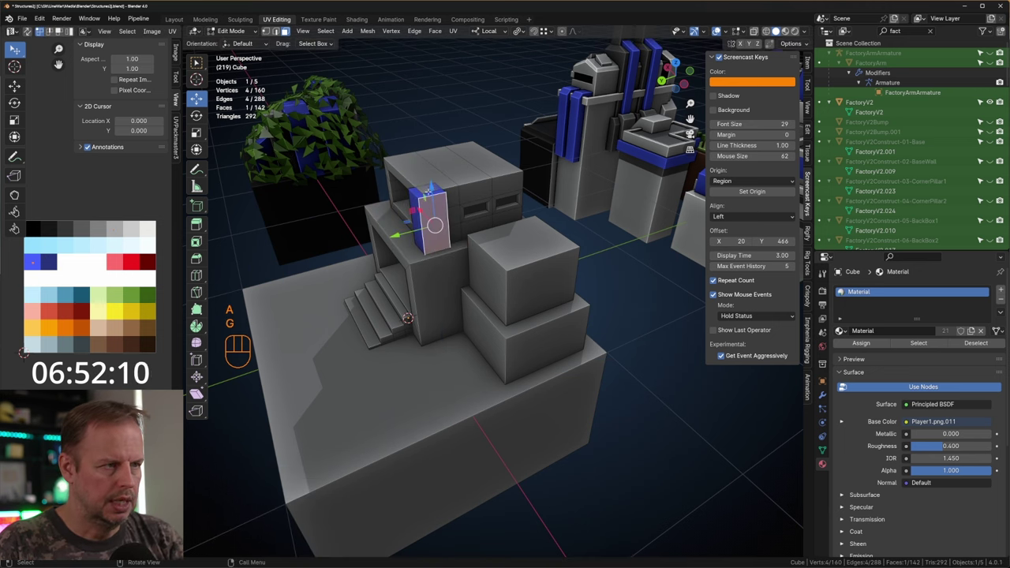
middle_drag(442, 207, 465, 247)
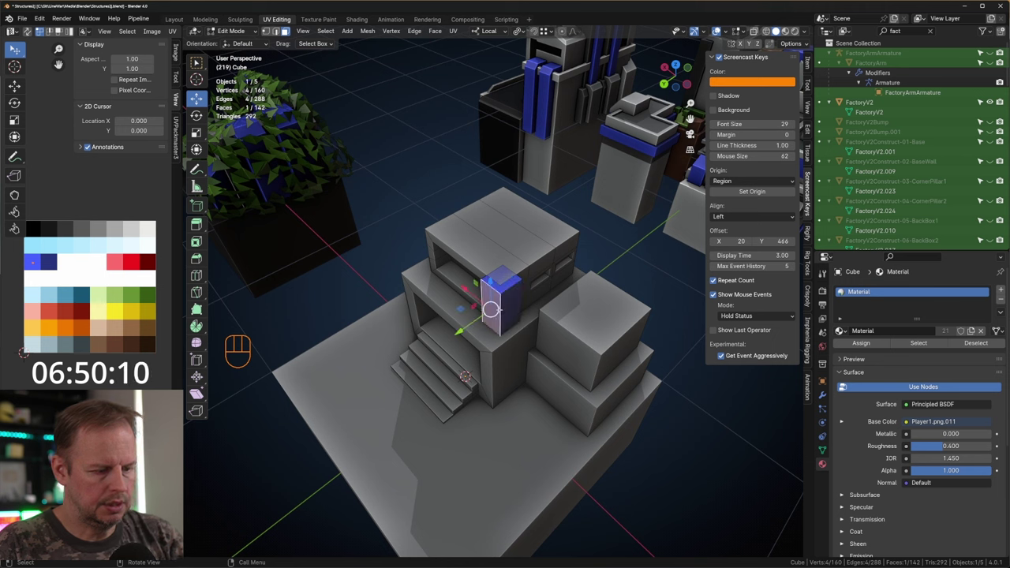
key(l)
key(s)
key(shift+z)
click(584, 315)
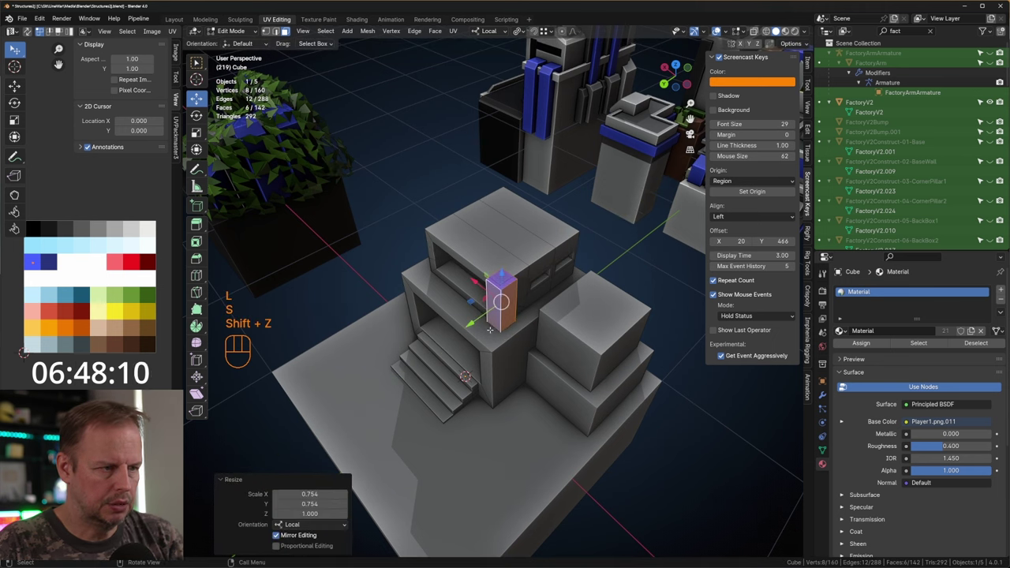
drag(472, 304, 471, 305)
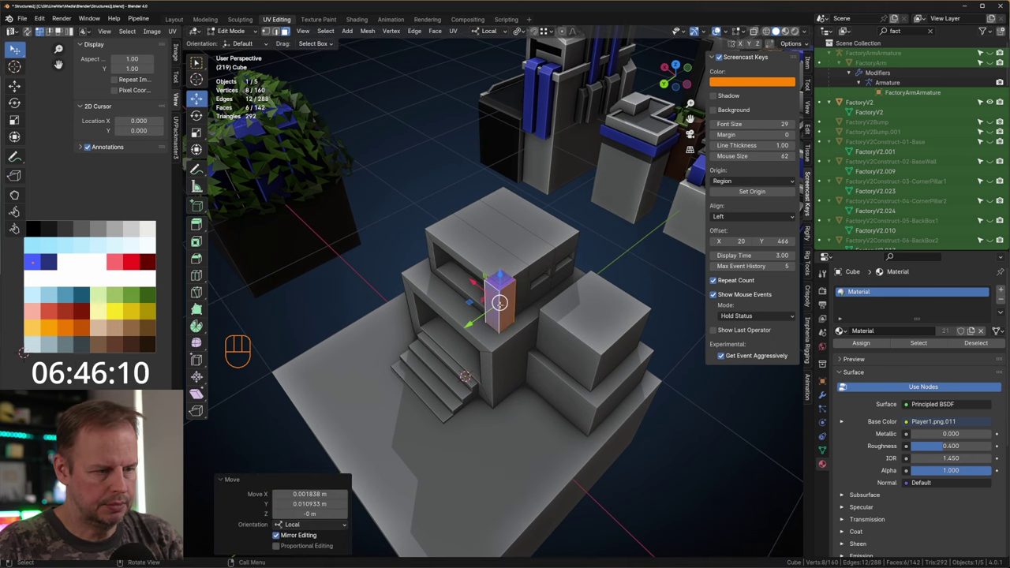
Reposition the pillar's side face along local X and bevel its outer top edge about 0.039 m with 2 segments.
click(496, 307)
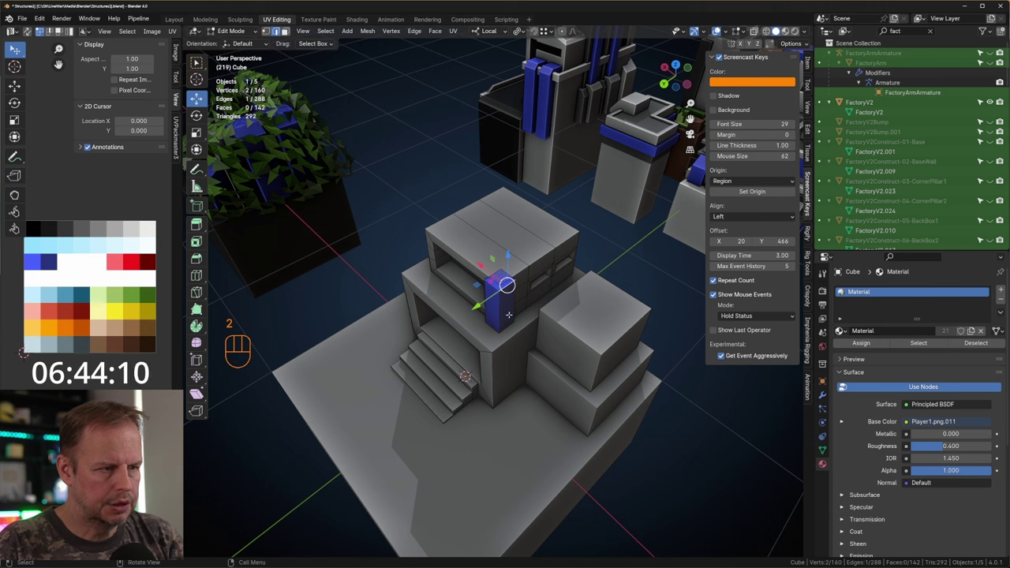
key(2)
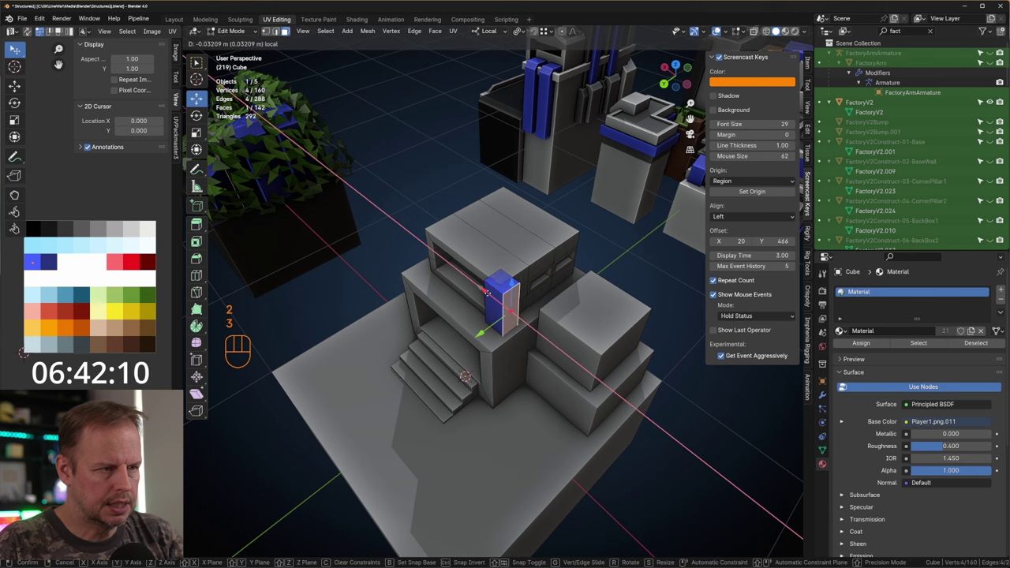
key(ctrl+b)
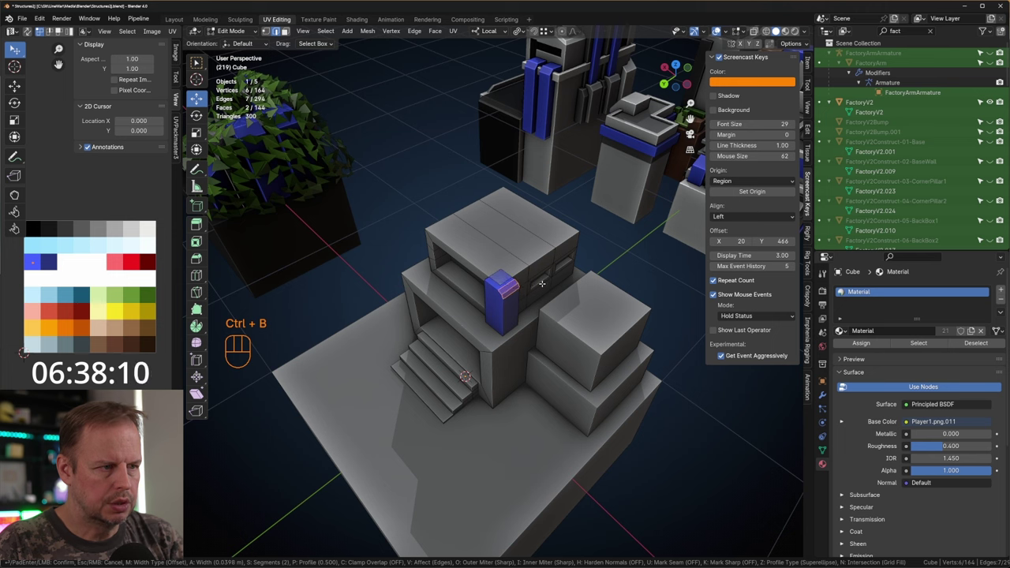
click(541, 281)
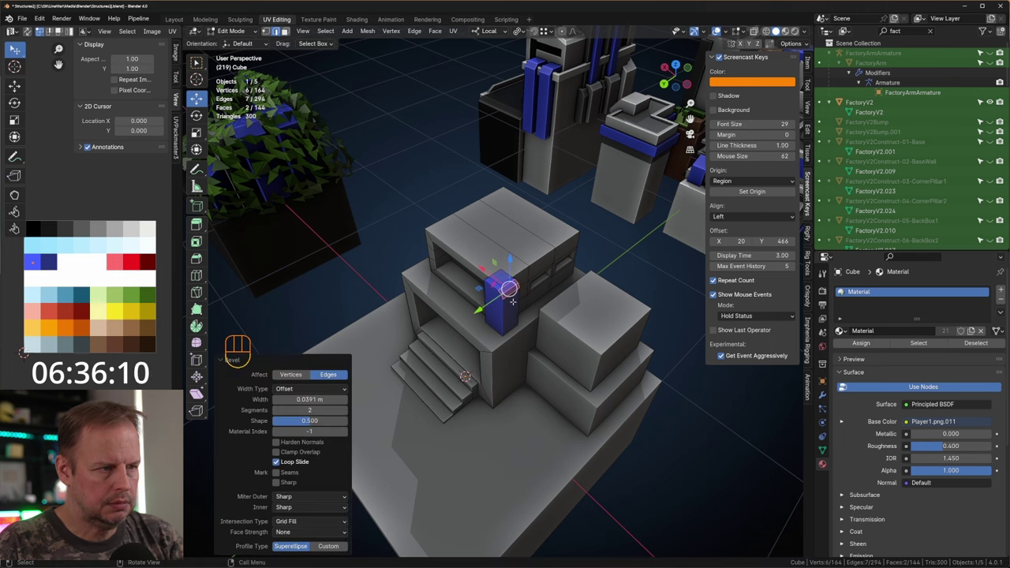
Duplicate the whole blue pillar and position the copy against the lower block, beside the stairs.
key(l)
middle_drag(560, 306, 530, 306)
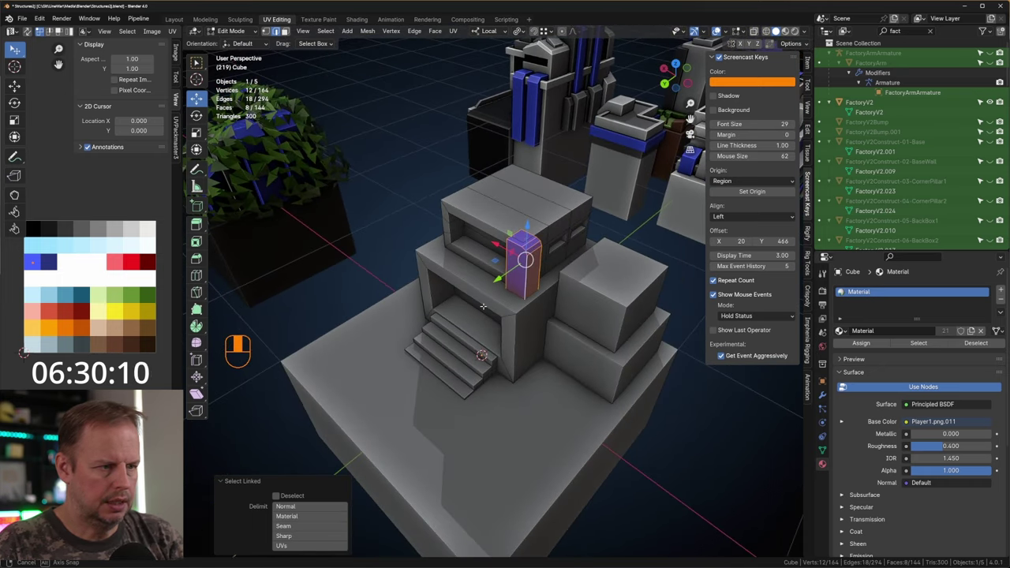
key(shift+d)
drag(495, 261, 490, 299)
drag(520, 269, 518, 295)
middle_drag(516, 304, 528, 237)
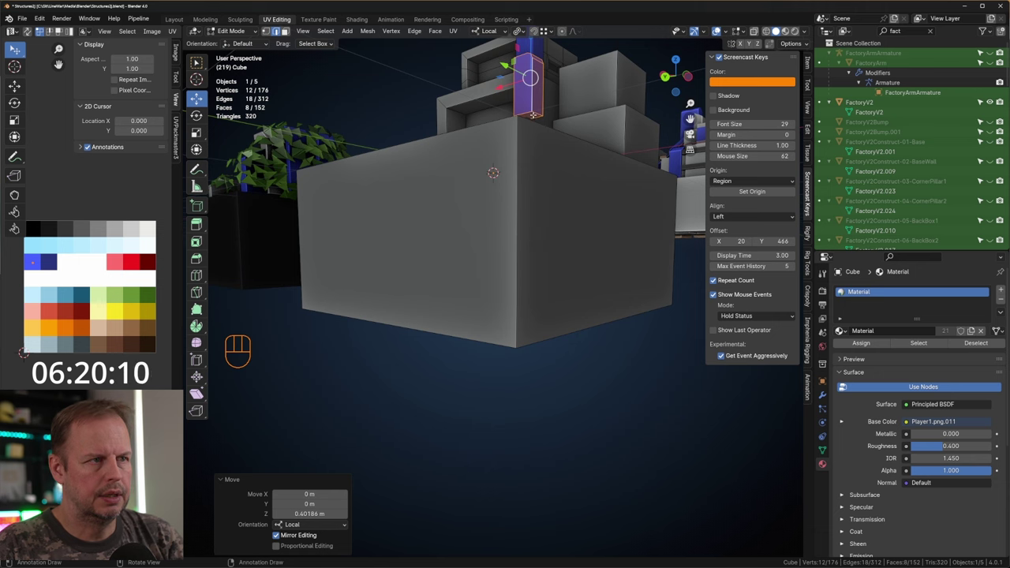
click(534, 115)
drag(540, 82, 539, 120)
middle_drag(541, 112, 550, 157)
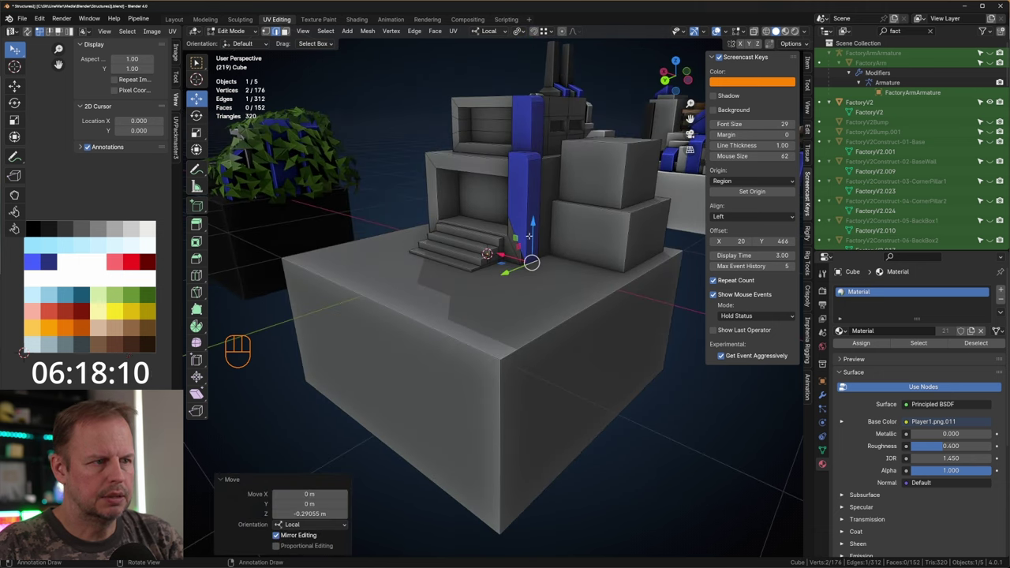
drag(529, 235, 525, 234)
key(ctrl+z)
key(ctrl+z)
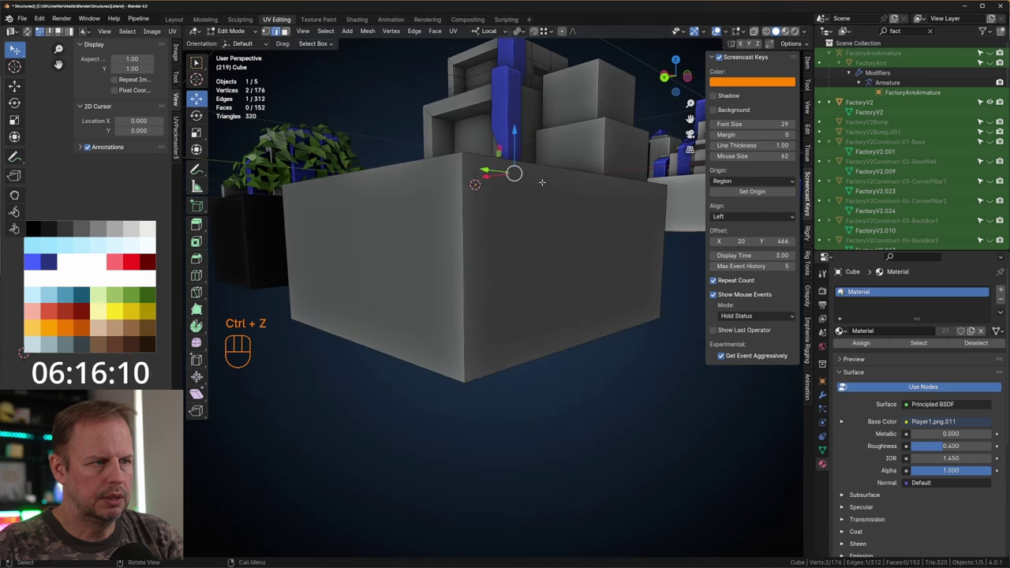
Lower the duplicated pillar's bottom face to the base's top surface.
key(3)
drag(509, 95, 509, 143)
middle_drag(509, 130, 513, 161)
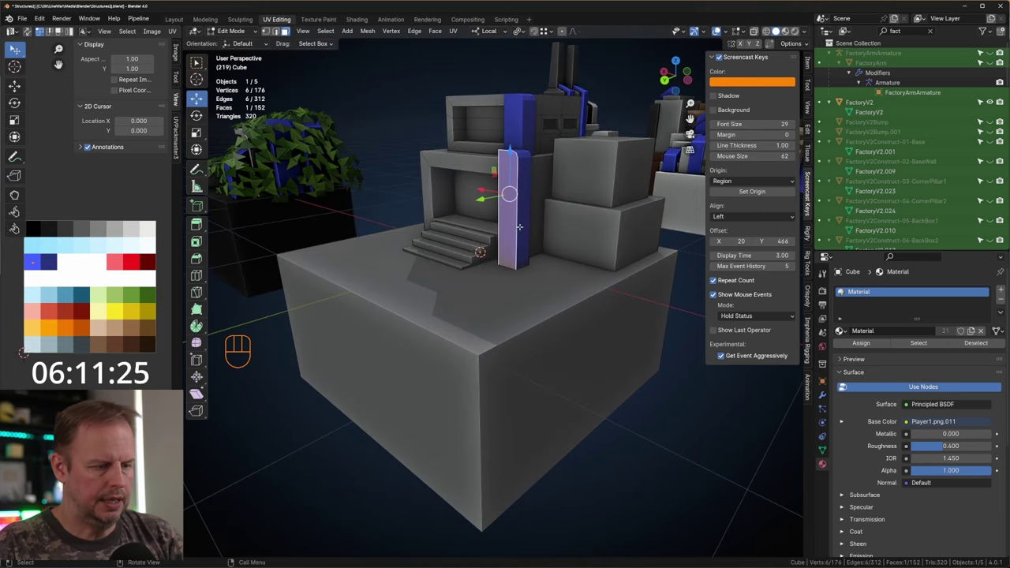
Duplicate the tall blue pillar and shift the copy backward in local Y along the lower block's side wall.
key(l)
key(KP_7)
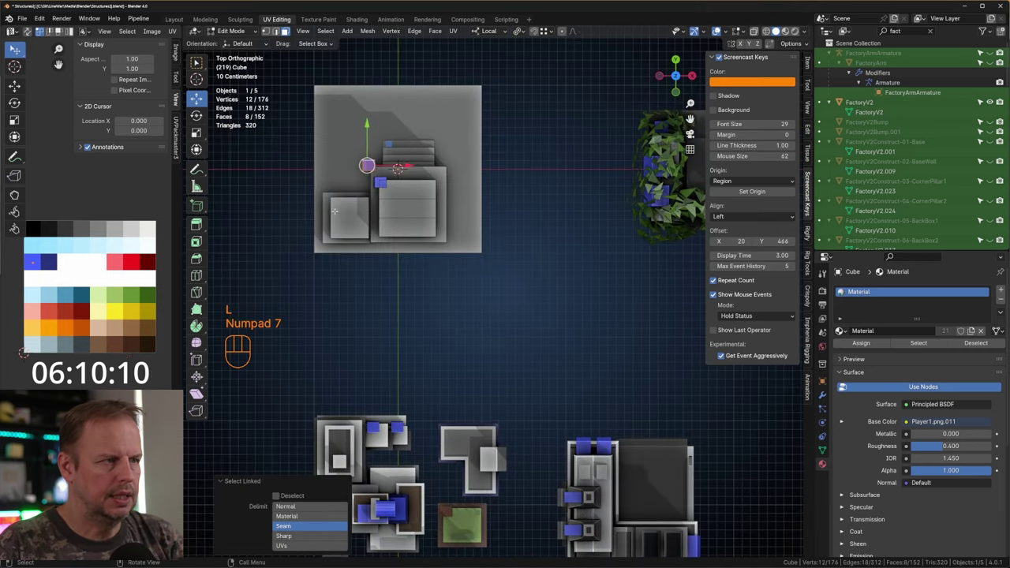
middle_drag(335, 211, 435, 248)
key(shift+d)
right_click(445, 249)
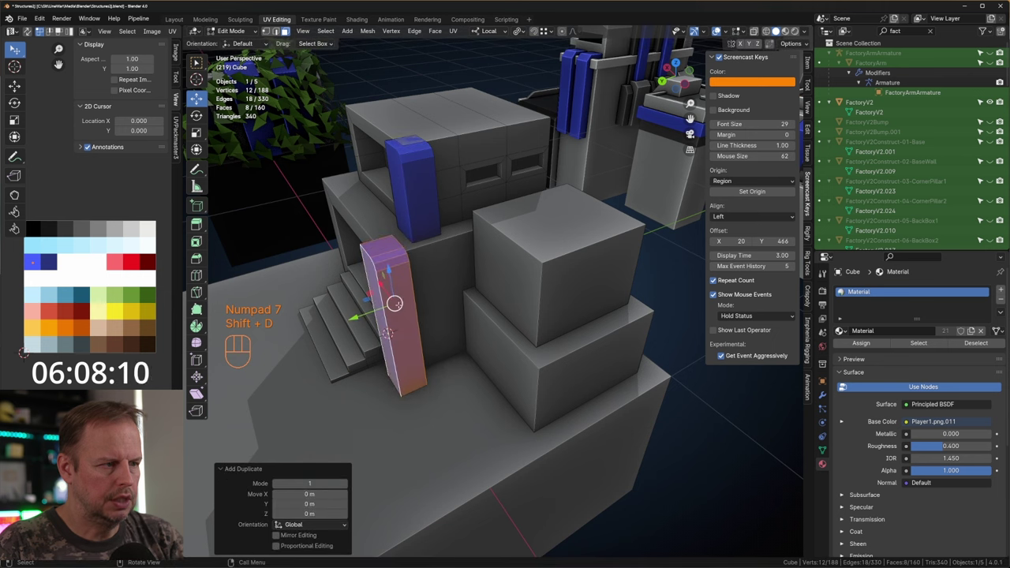
drag(355, 317, 408, 300)
Duplicate the lower block's side face opposite the pillars and lower the copy about 0.073 m.
scroll(441, 304, down, 7)
middle_drag(531, 327, 459, 345)
click(577, 338)
middle_drag(384, 321, 471, 335)
key(3)
click(471, 335)
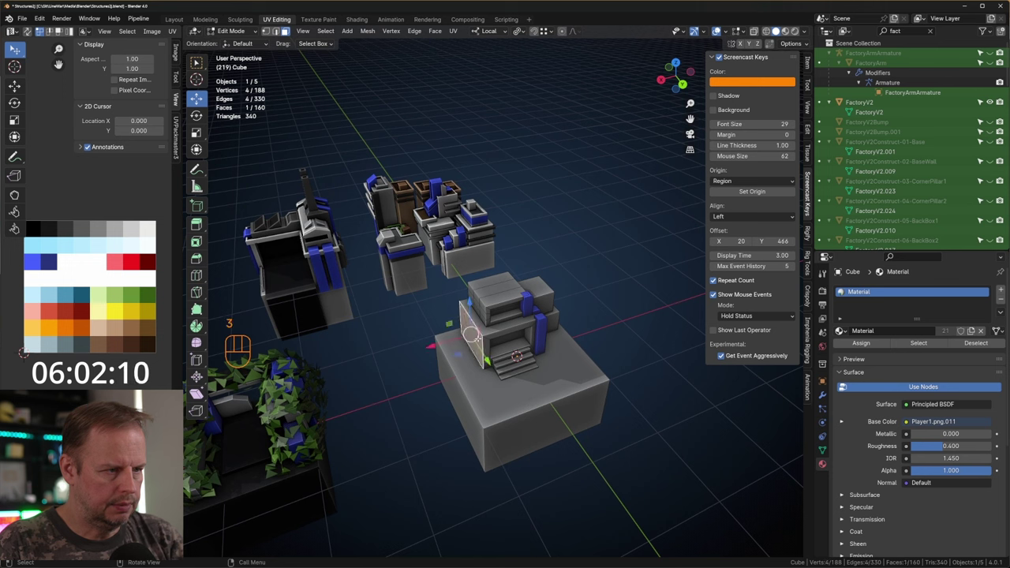
key(shift+d)
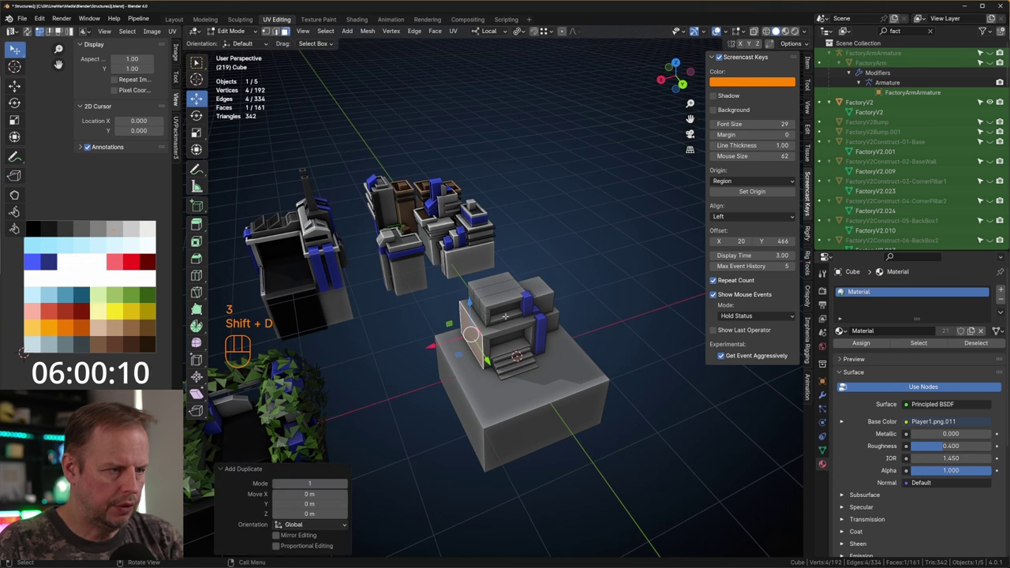
Extrude the copied side face outward into a side block and pull that block's front face forward.
key(e)
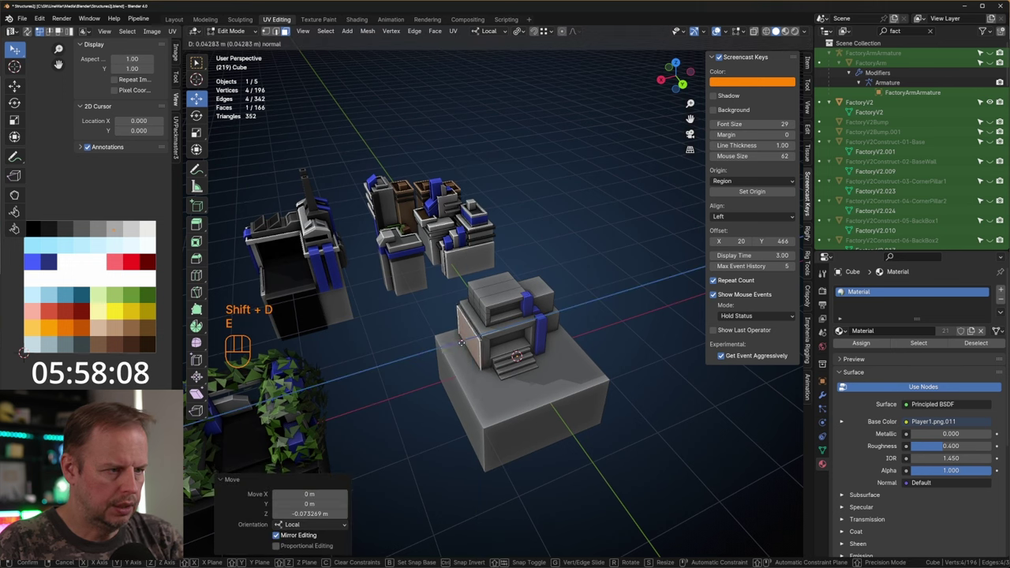
click(441, 348)
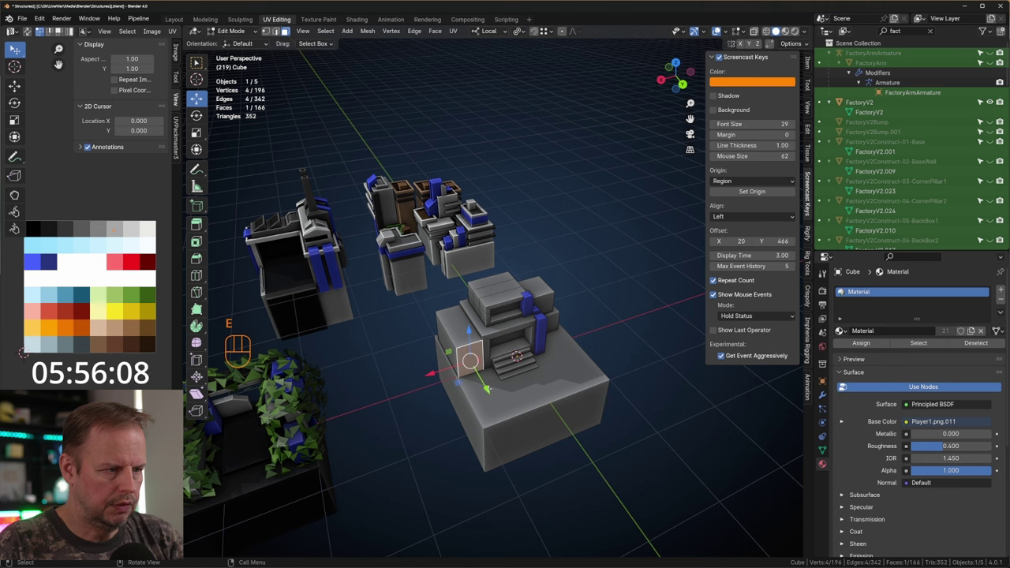
drag(486, 389, 497, 409)
middle_drag(481, 313, 511, 300)
Recolour two inner faces of the upper block's front recess by moving their UVs to a dark palette swatch.
click(448, 309)
scroll(448, 309, up, 5)
click(512, 300)
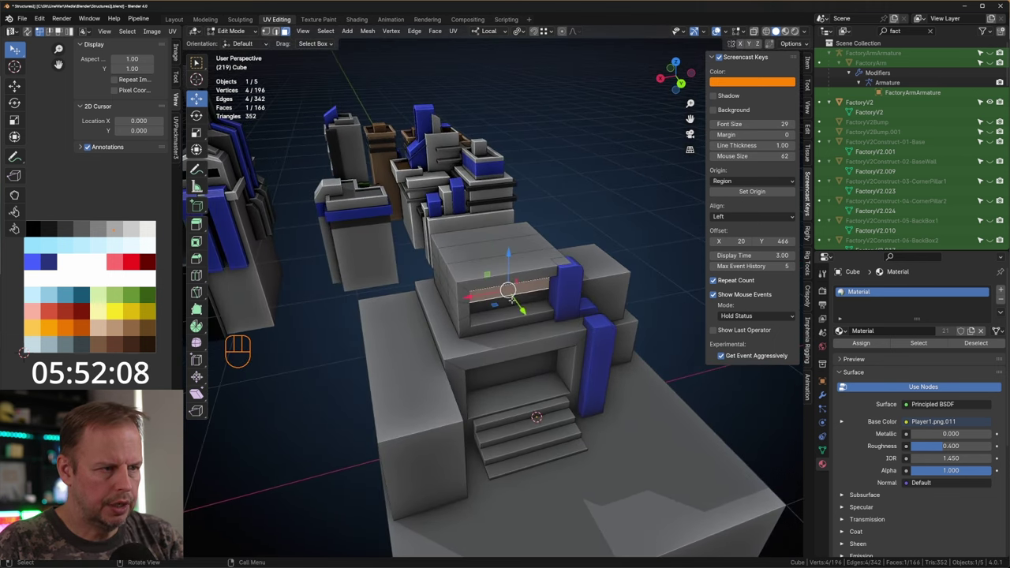
shift+click(508, 292)
key(a)
key(g)
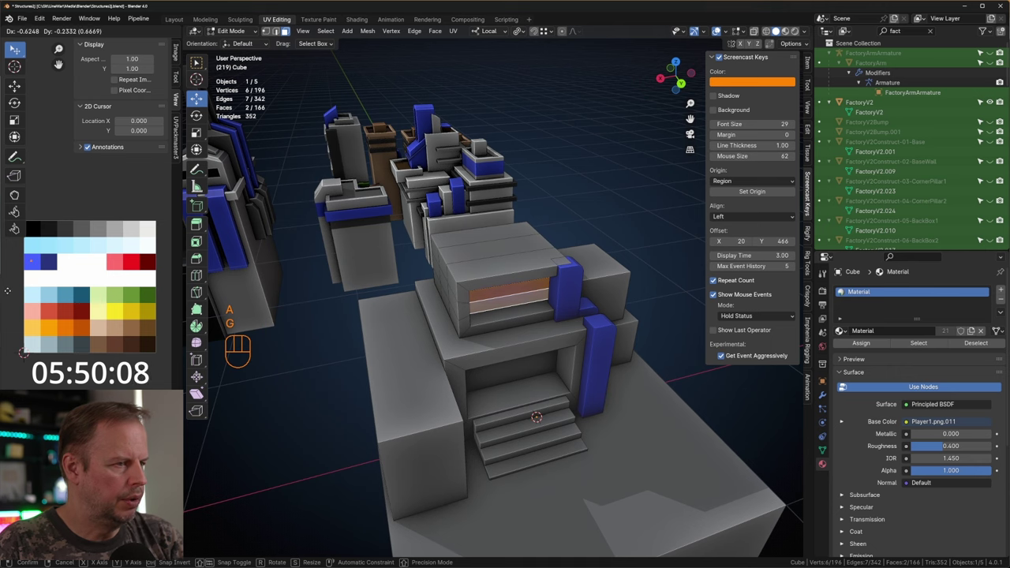
click(7, 291)
Try to extrude the three lower side faces of the upper block outward, opposite its blue pillar.
middle_drag(509, 308, 551, 325)
click(551, 326)
click(548, 340)
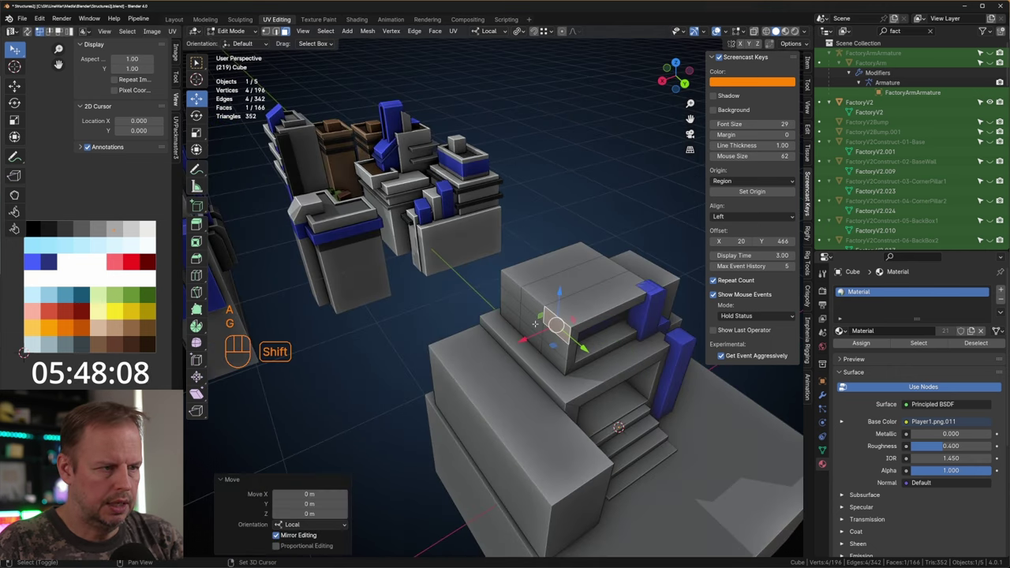
click(534, 324)
shift+click(552, 339)
shift+click(514, 309)
key(e)
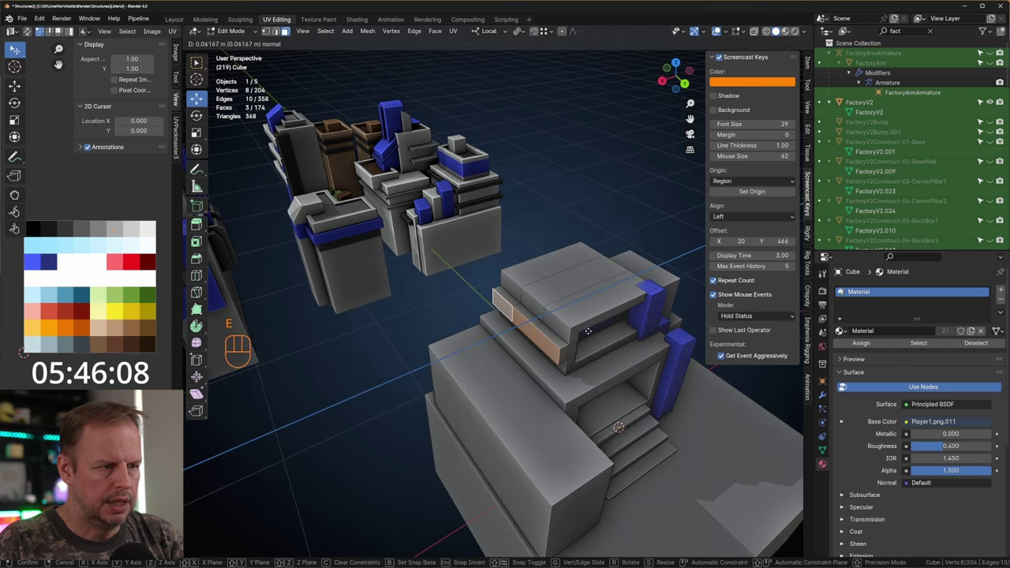
click(589, 331)
Try to bevel the two outer vertical edges of the extruded side section and select its linked geometry.
key(2)
click(561, 355)
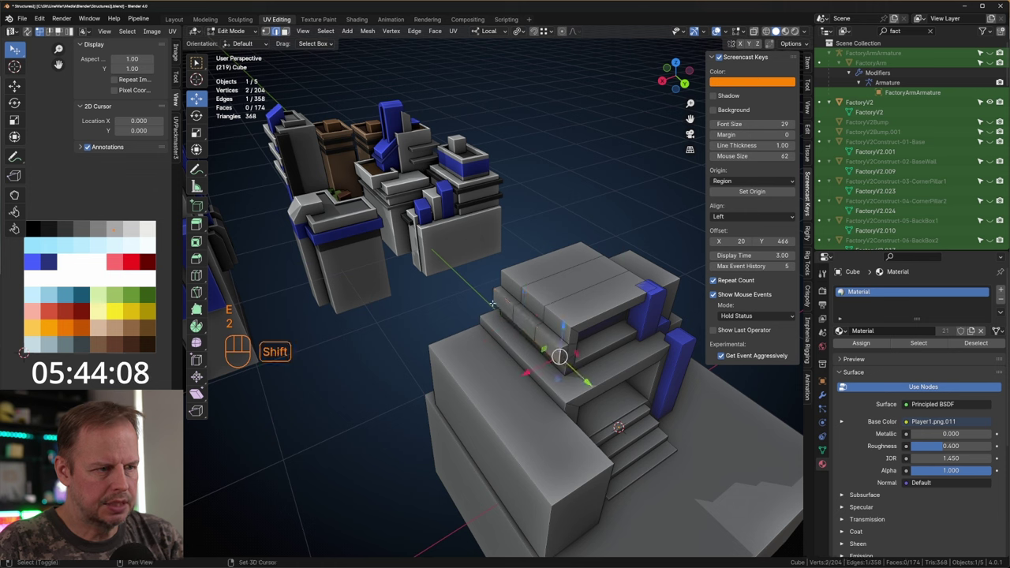
shift+click(494, 297)
key(ctrl+b)
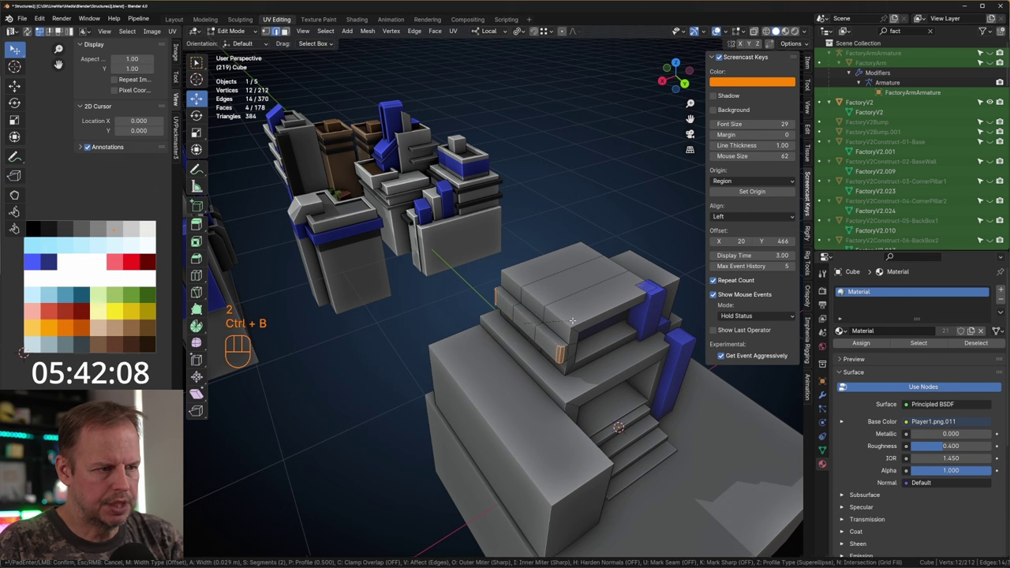
click(573, 321)
key(l)
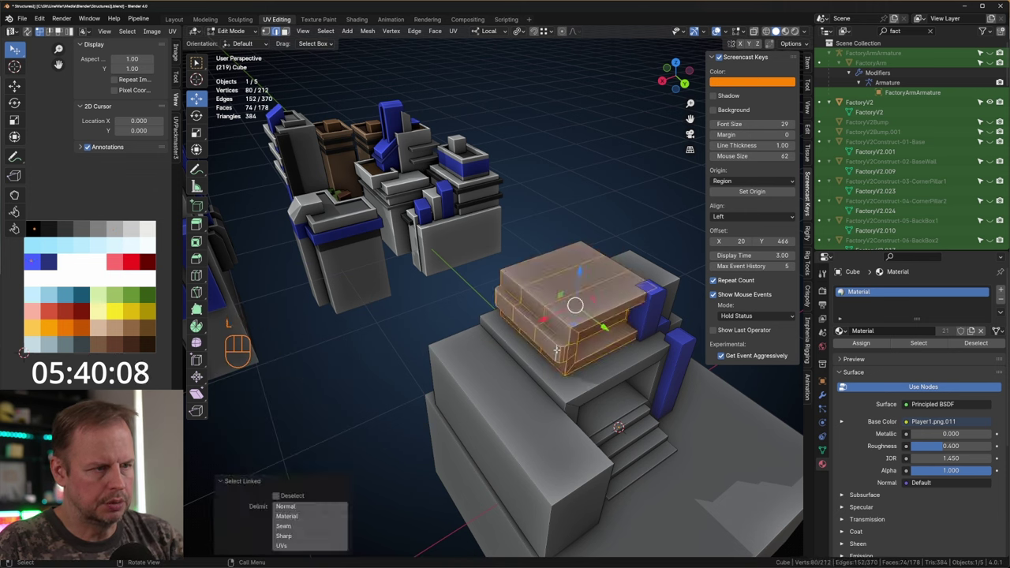
Undo the bevel and side extrusion, returning to a single selected side face on the upper block.
key(ctrl+z)
key(ctrl+z)
key(ctrl+z)
key(ctrl+z)
key(ctrl+z)
key(ctrl+z)
key(ctrl+z)
key(ctrl+z)
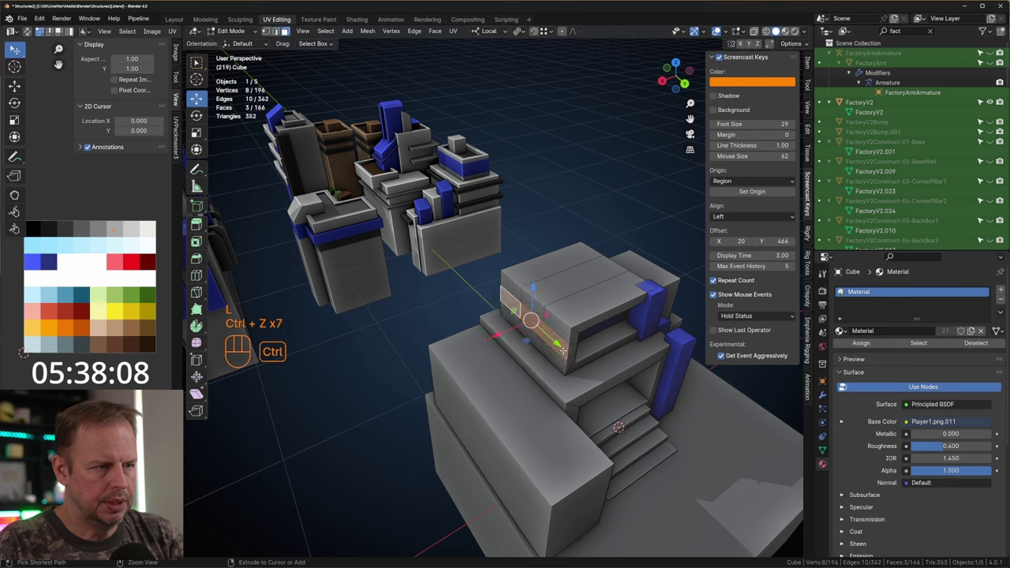
Duplicate the upper block's middle side face and scale the copy by about 2.53 along local Y.
key(shift+d)
key(s)
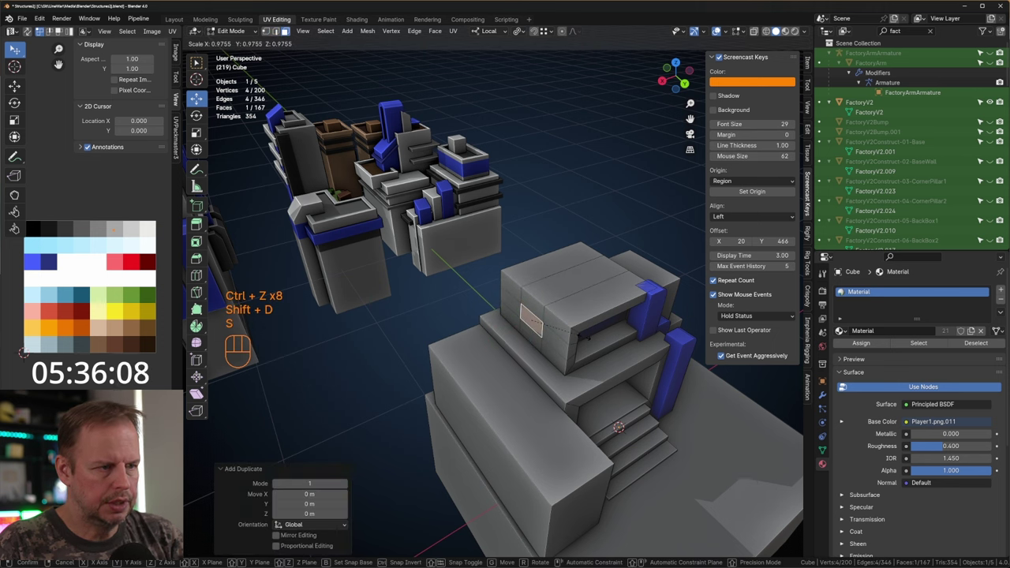
key(y)
click(645, 342)
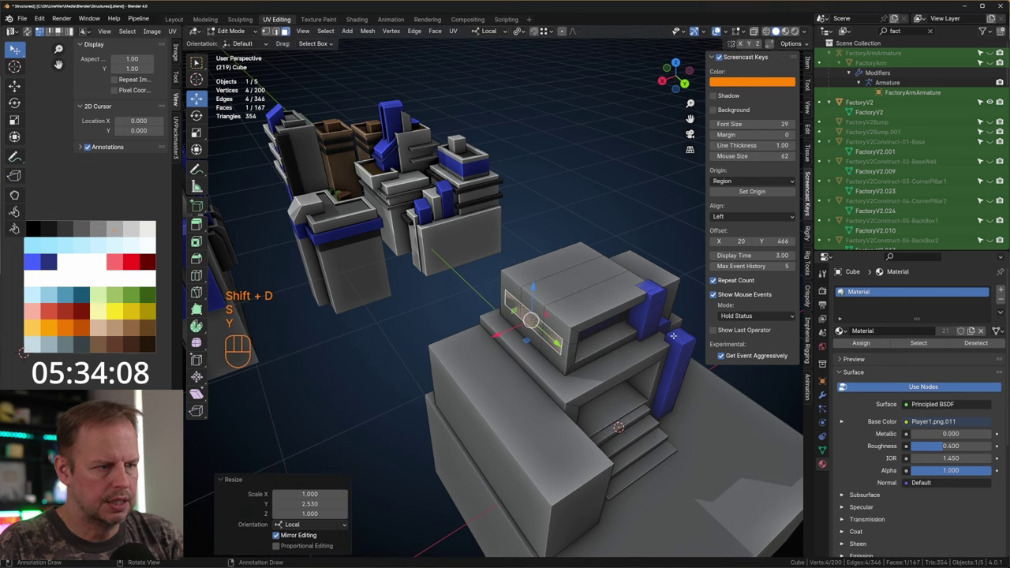
Extrude the stretched face outward into a strip and bevel its two outer vertical edges about 0.052 m with two segments.
key(e)
click(645, 342)
key(2)
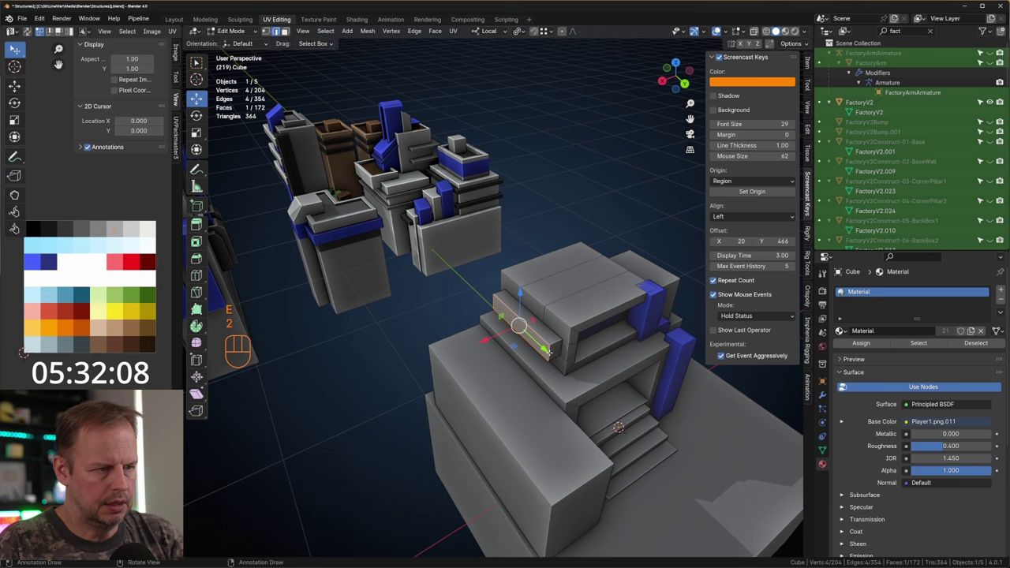
click(551, 352)
shift+click(497, 307)
key(ctrl+b)
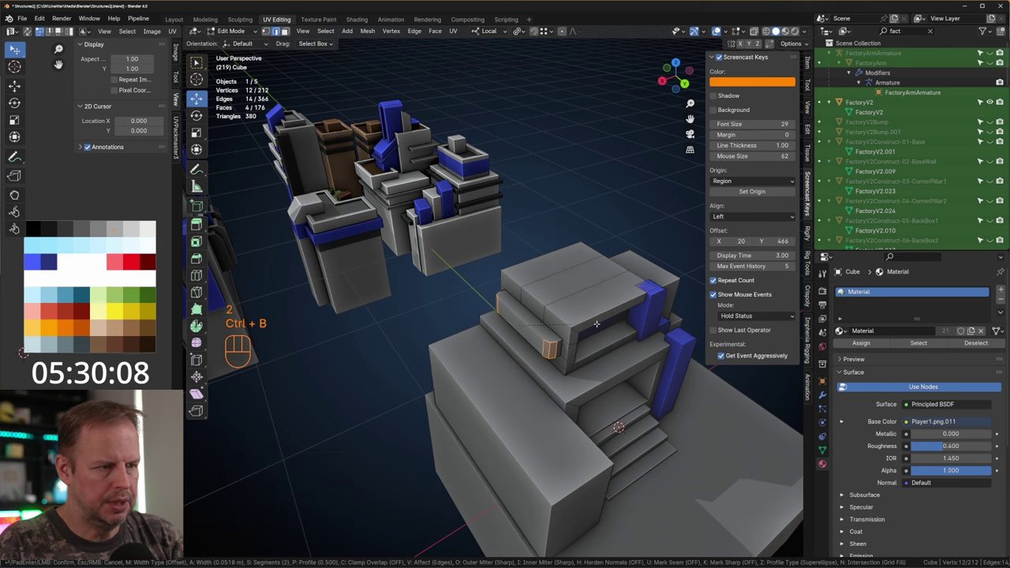
click(597, 324)
Recolour the new side strip blue by moving all its UVs onto the blue palette swatch.
key(l)
key(a)
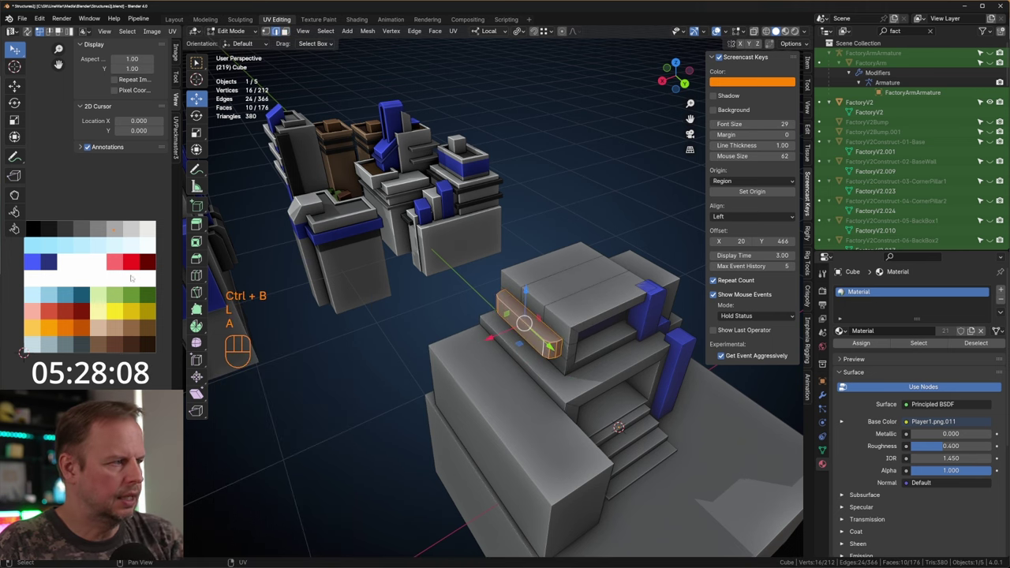
key(g)
click(44, 308)
Duplicate the upper block with its blue pillar and side strip, raising the copy about 0.36 m along local Z.
middle_drag(473, 304, 434, 299)
shift+middle_drag(434, 298, 468, 295)
click(465, 288)
key(l)
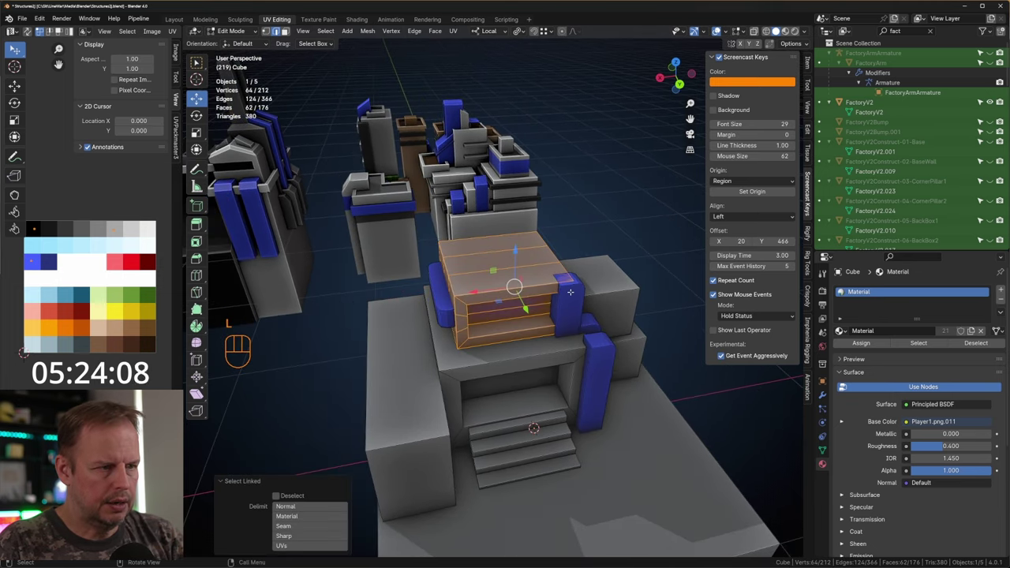
key(l)
key(l)
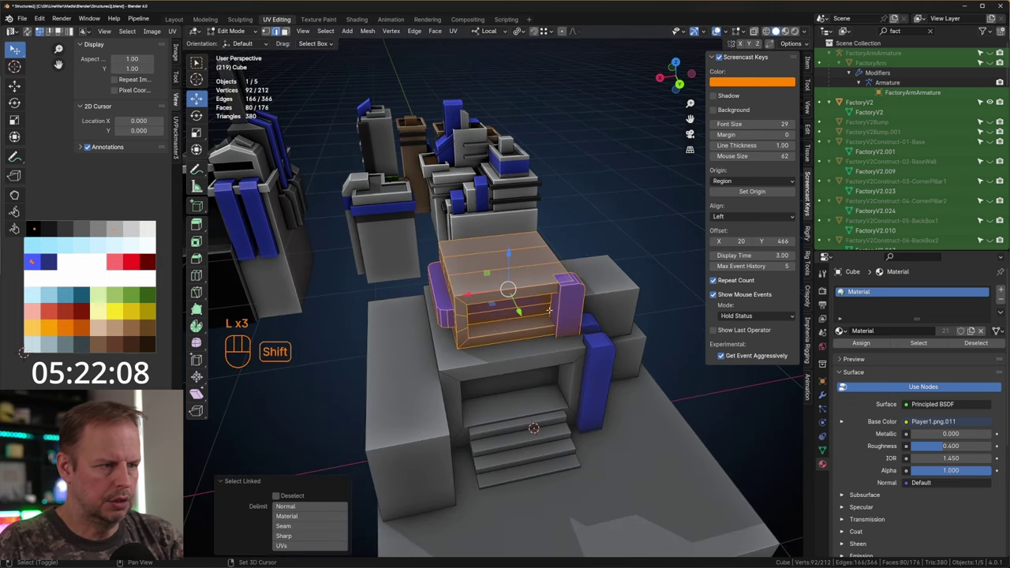
key(shift+d)
key(z)
click(589, 276)
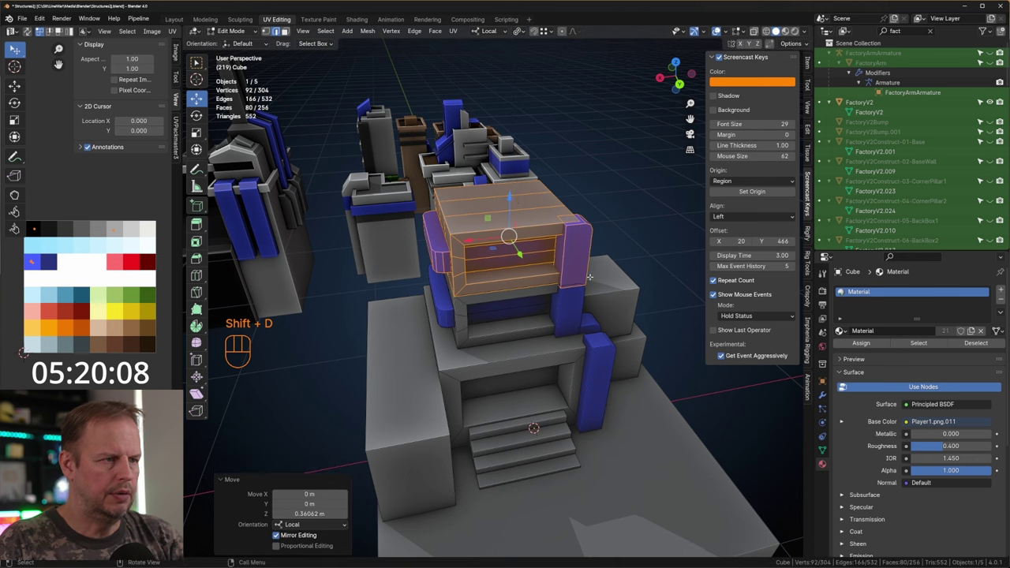
Try to rotate the copied storey parts 90° about local Z with the current pivot, then undo the rotation.
key(r)
key(z)
key(9)
key(0)
key(Return)
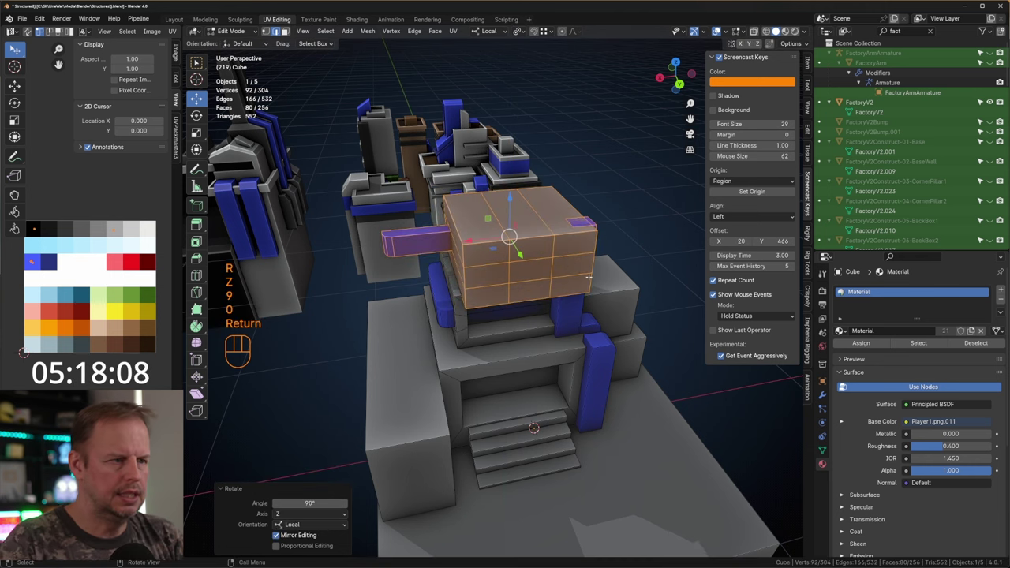
key(ctrl+z)
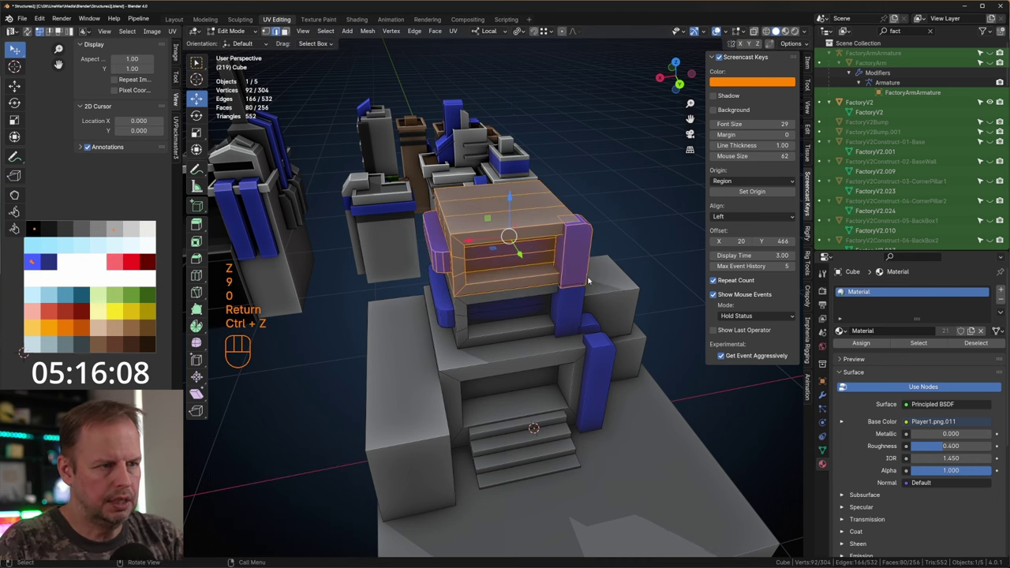
Change the transform pivot so the parts turn together and rotate the copied storey 90° about local Z.
key(period)
click(575, 219)
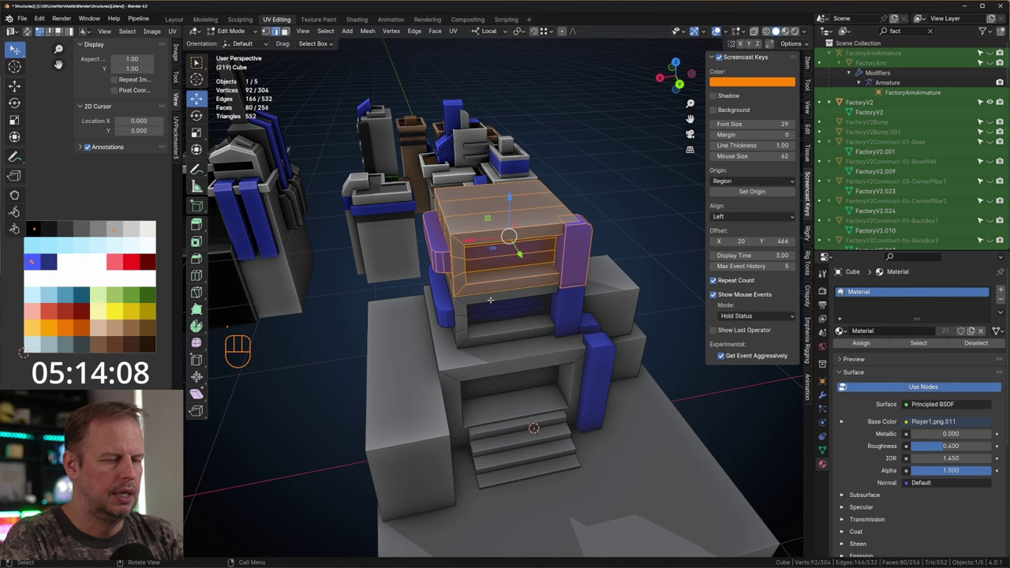
text(rz90)
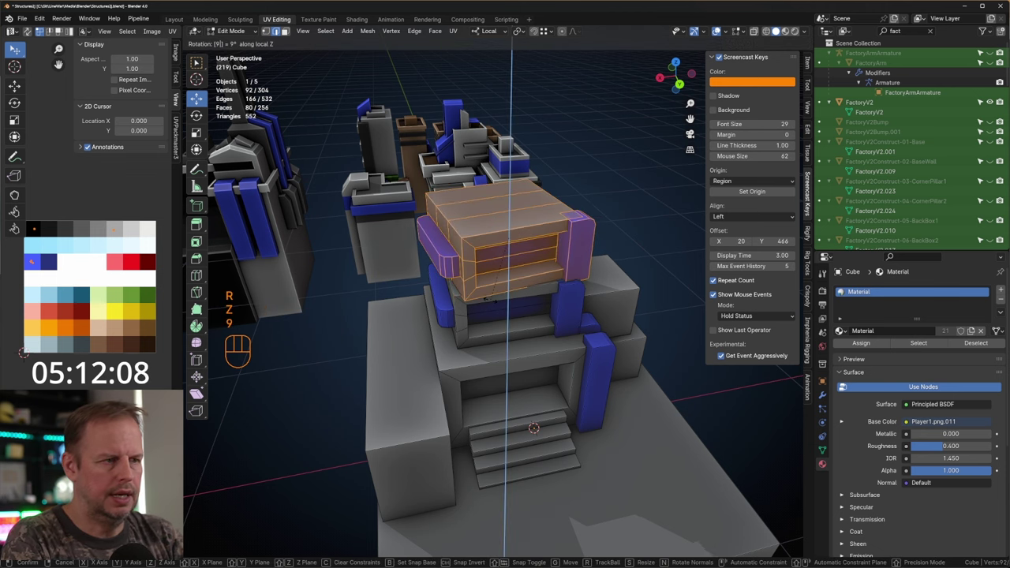
key(Return)
middle_drag(456, 286, 443, 280)
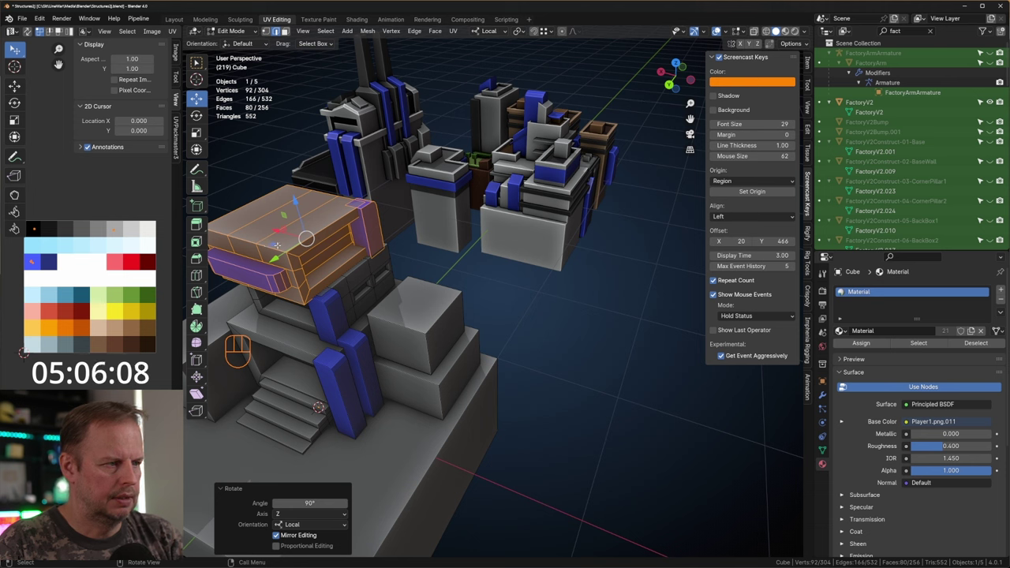
Move the rotated top storey about -0.034 m along local X and scale it up to 1.124.
key(ctrl+z)
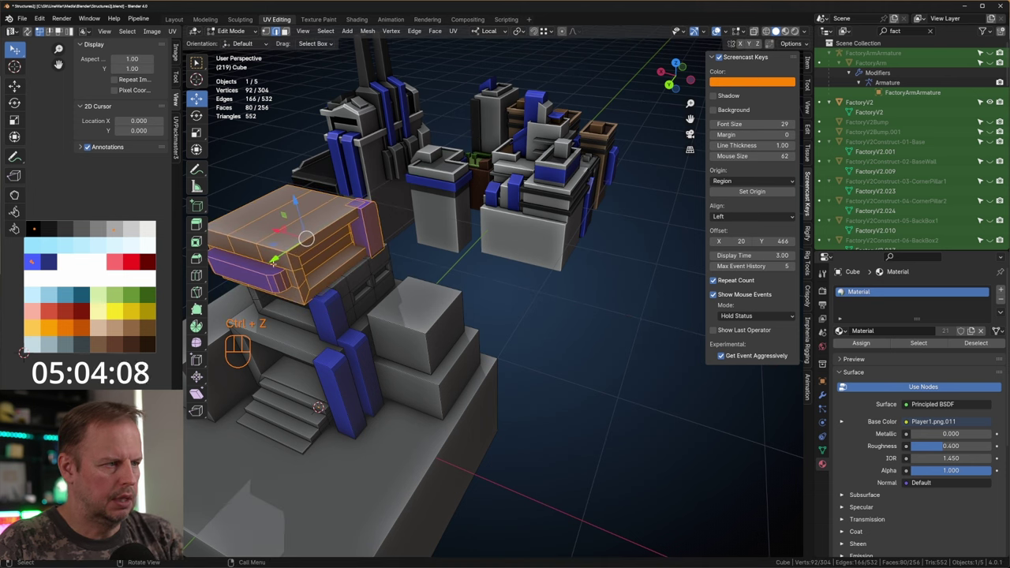
drag(273, 262, 290, 227)
key(s)
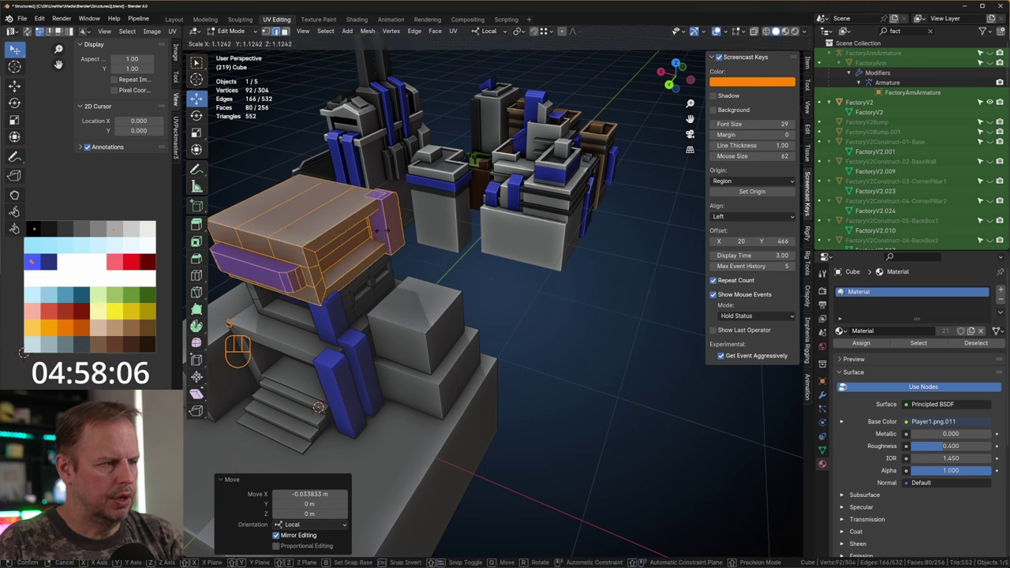
click(382, 231)
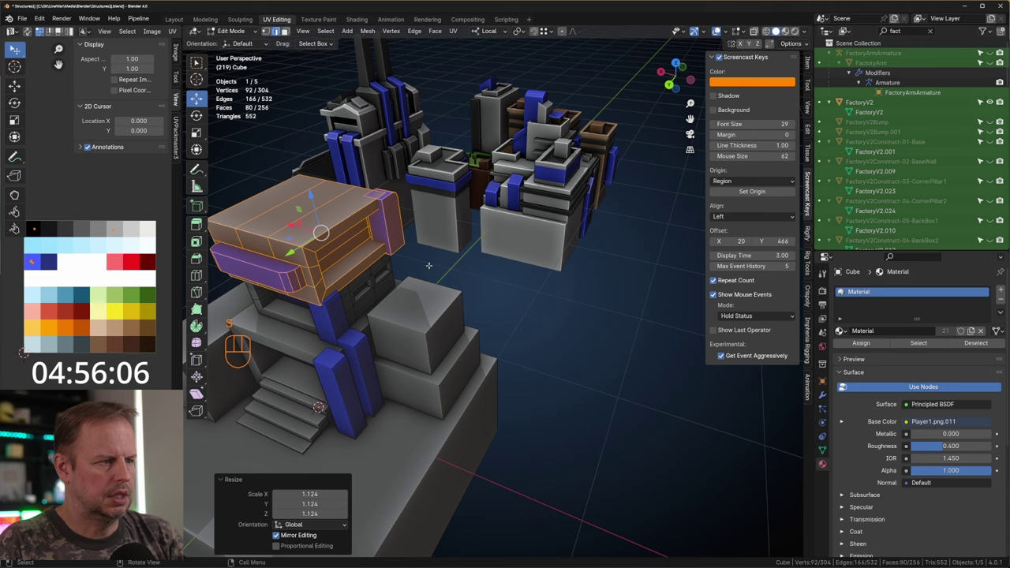
Raise the enlarged top storey about 0.04 m along local Z and clear the selection.
scroll(429, 266, down, 4)
middle_drag(428, 266, 424, 246)
drag(415, 219, 419, 212)
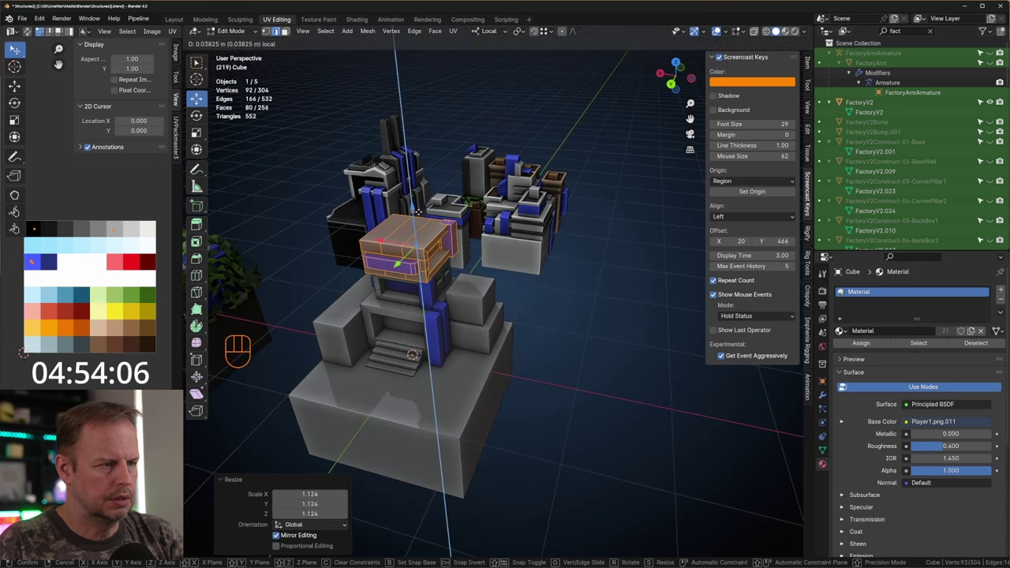
click(435, 315)
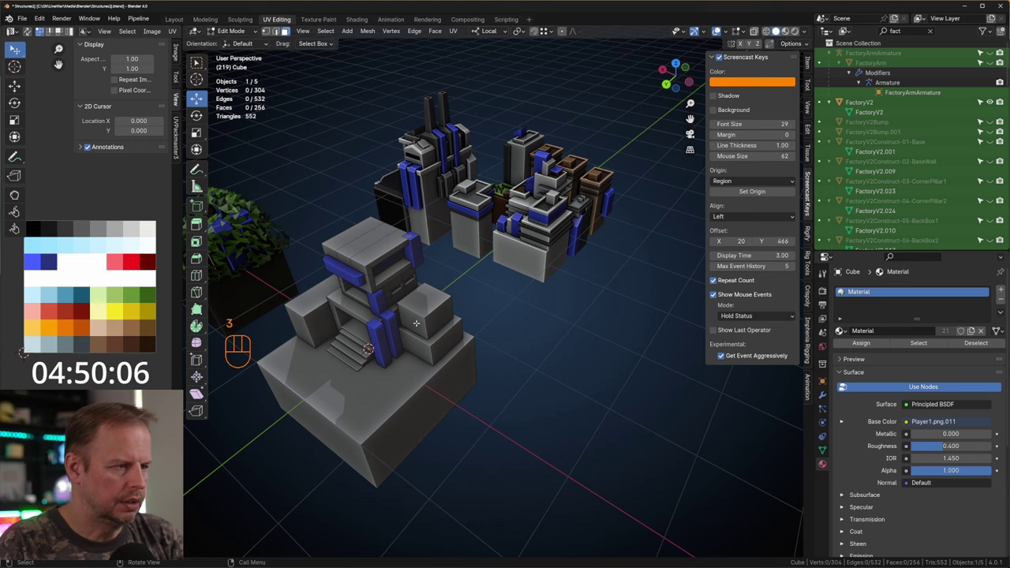
Duplicate the lower side block's front face, shift it about 0.57 m forward without changing height, and extrude it 0.588 m.
shift+middle_drag(417, 323, 473, 311)
scroll(474, 310, up, 1)
click(459, 221)
middle_drag(461, 221, 467, 201)
click(506, 271)
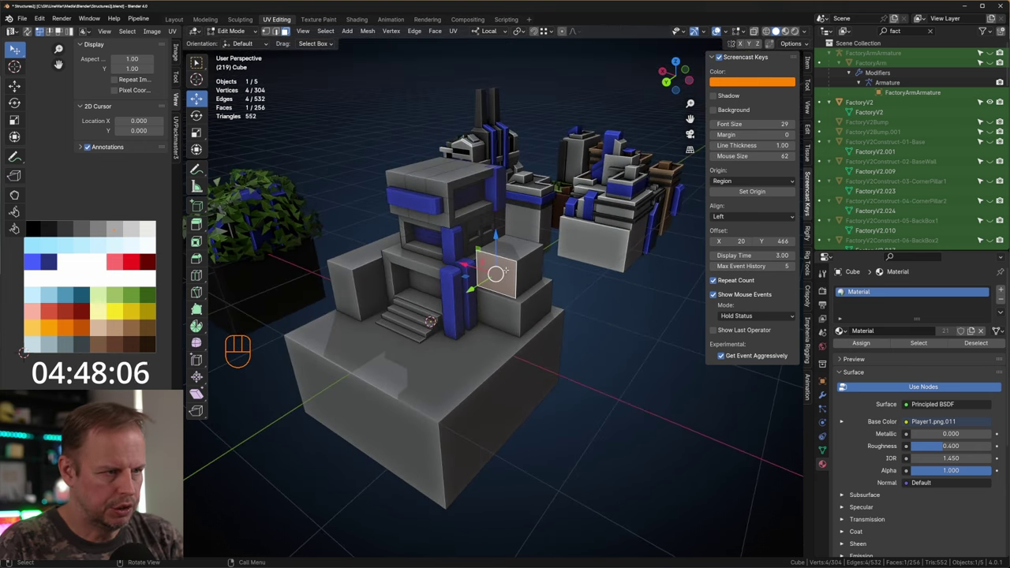
click(506, 314)
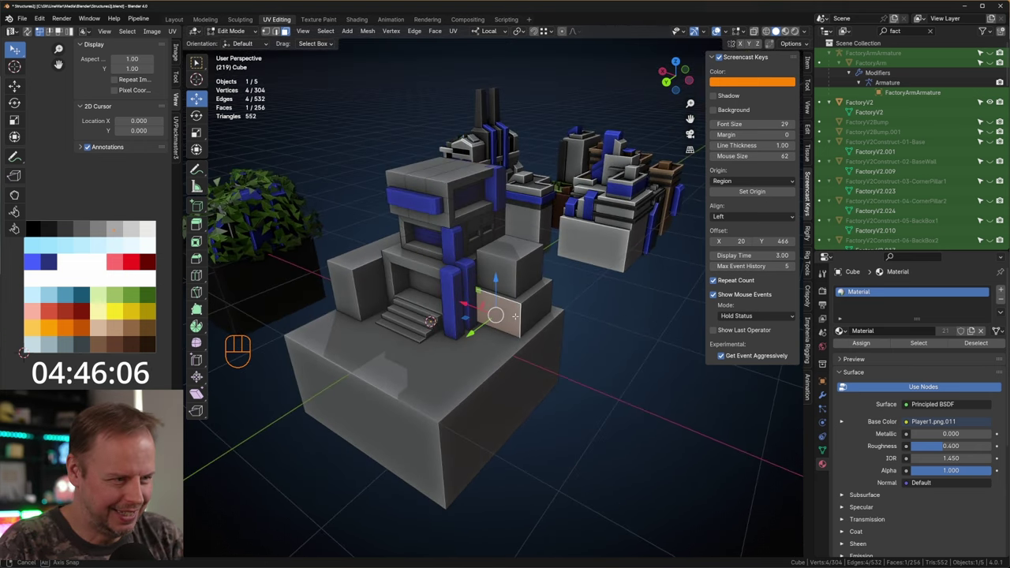
middle_drag(514, 316, 498, 335)
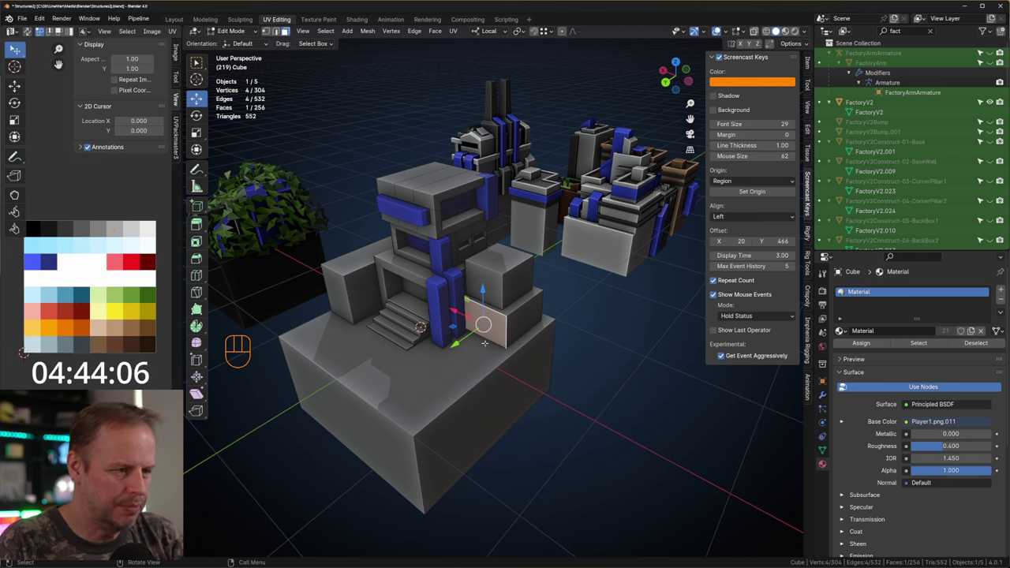
key(shift+d)
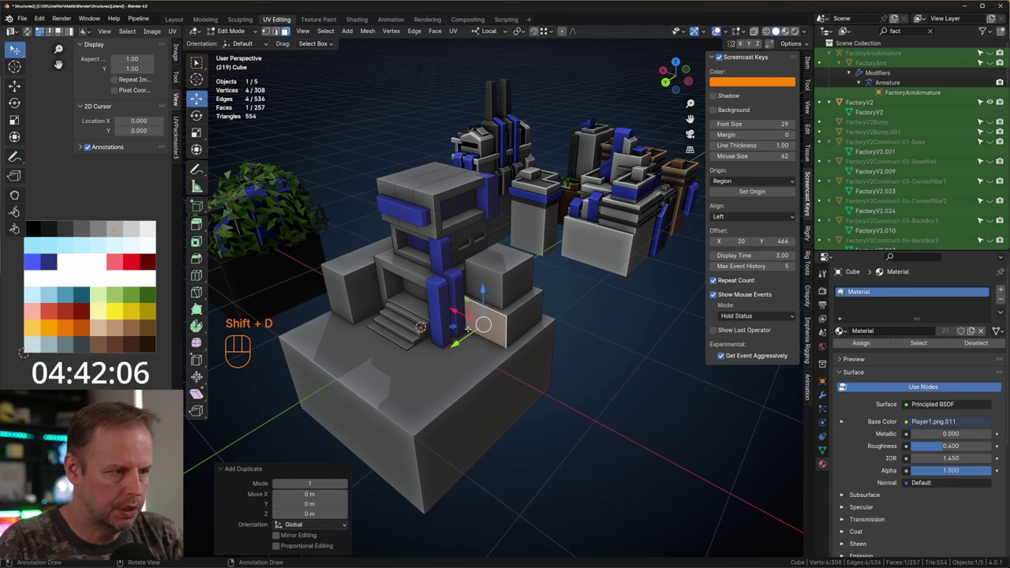
key(shift+z)
click(432, 359)
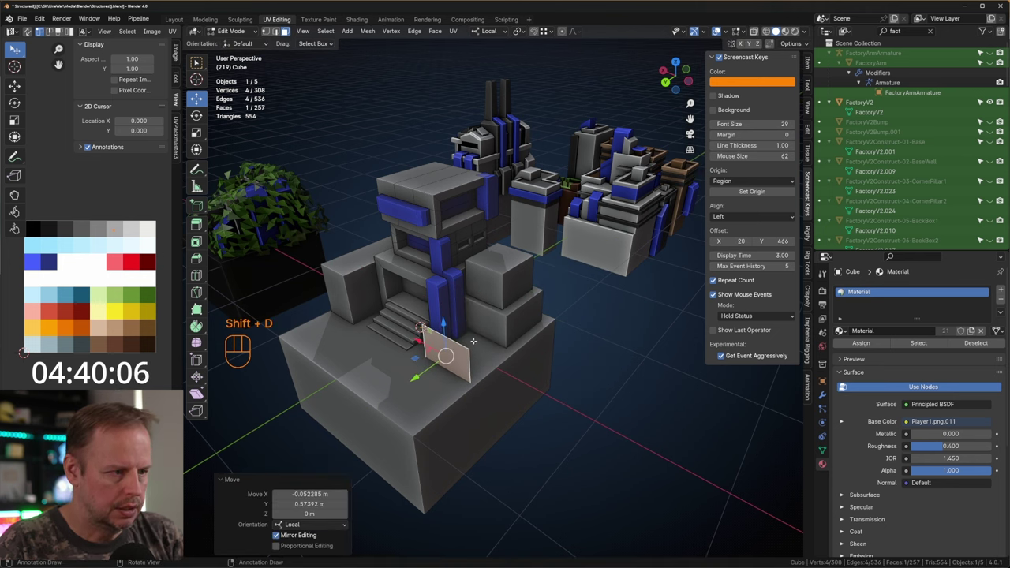
key(e)
click(427, 353)
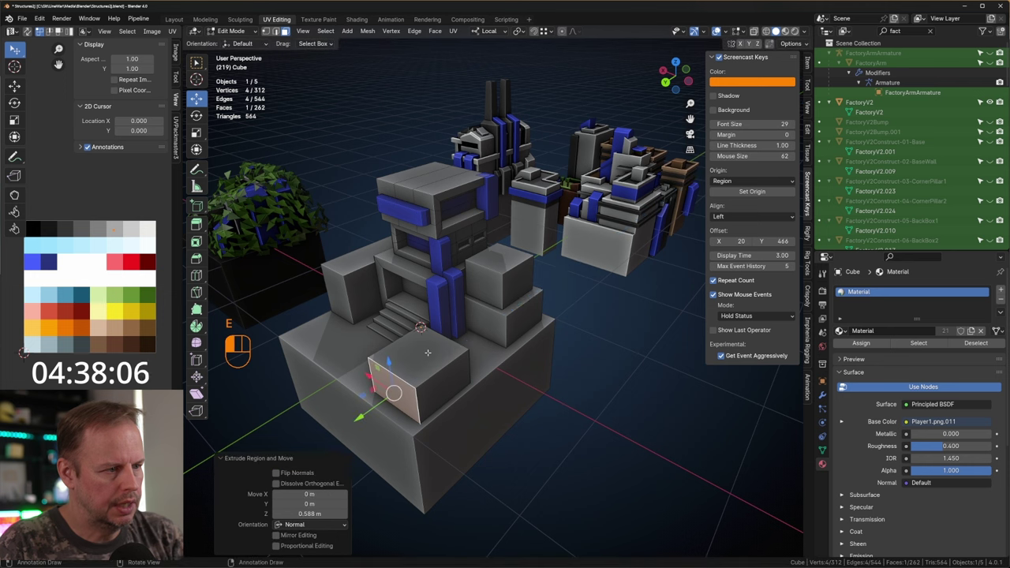
Try to move the top edge of the new front block facing the stairs, then undo the move.
key(e)
click(404, 345)
middle_drag(404, 345, 462, 362)
drag(424, 359, 433, 360)
key(ctrl+z)
Examine the structure's massing from several angles and compare it with the existing buildings.
middle_drag(499, 303, 427, 330)
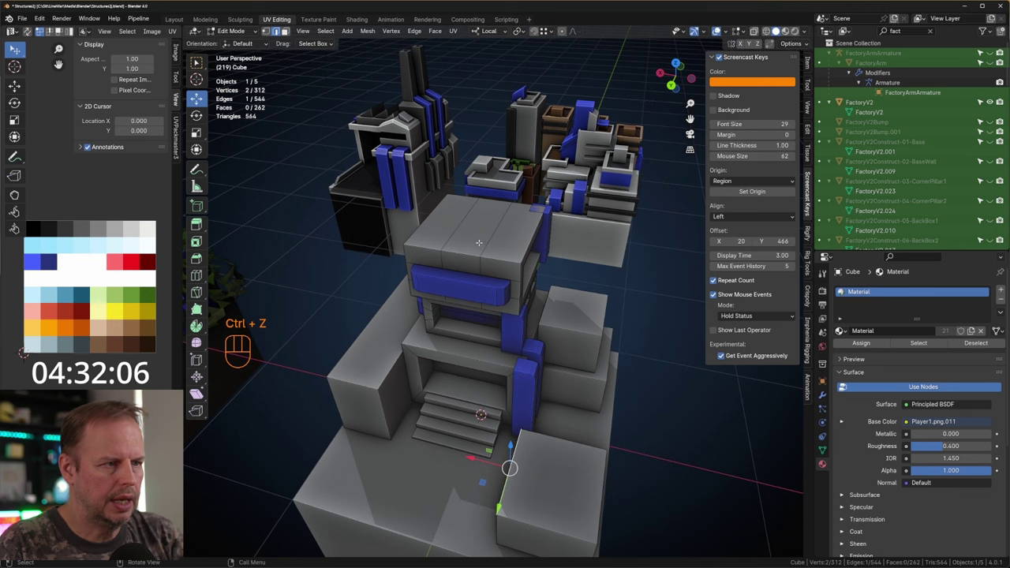
middle_drag(478, 243, 603, 233)
key(3)
click(449, 260)
scroll(509, 252, down, 5)
middle_drag(465, 247, 475, 310)
scroll(454, 295, up, 3)
scroll(475, 309, down, 2)
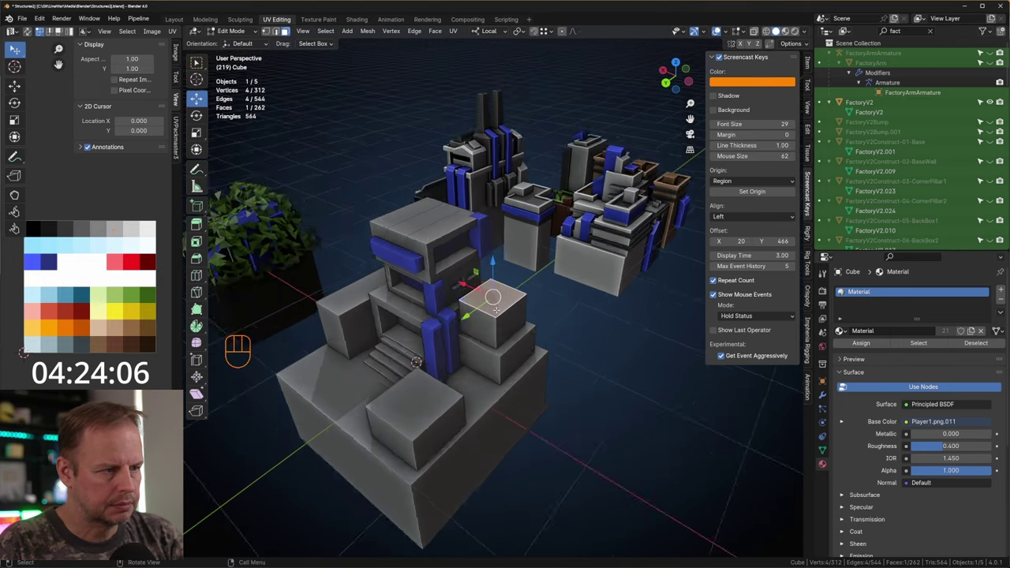
Bevel the outer front vertical edge of the upper side block about 0.27 m with two segments.
click(496, 340)
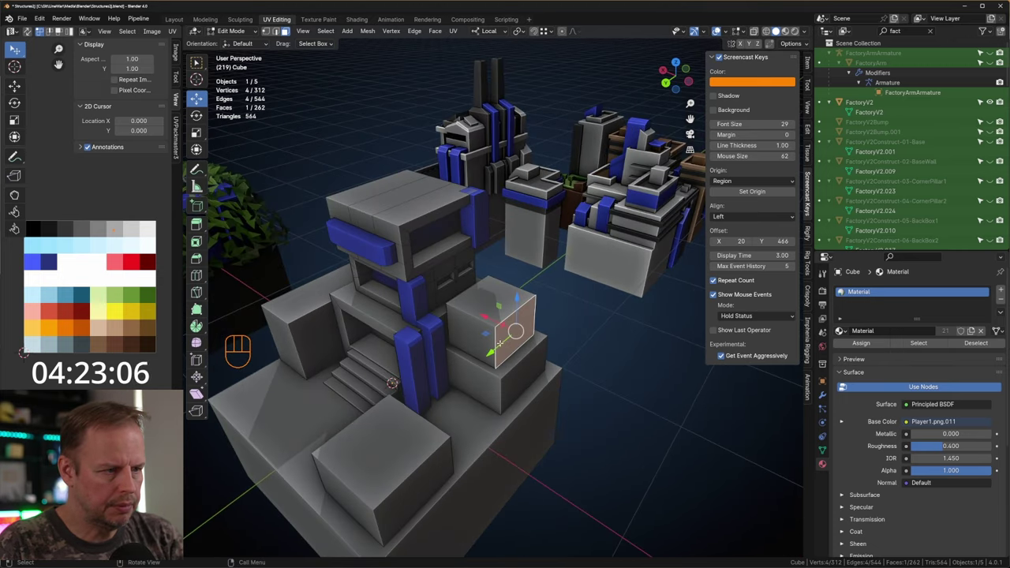
key(2)
click(499, 344)
key(ctrl+b)
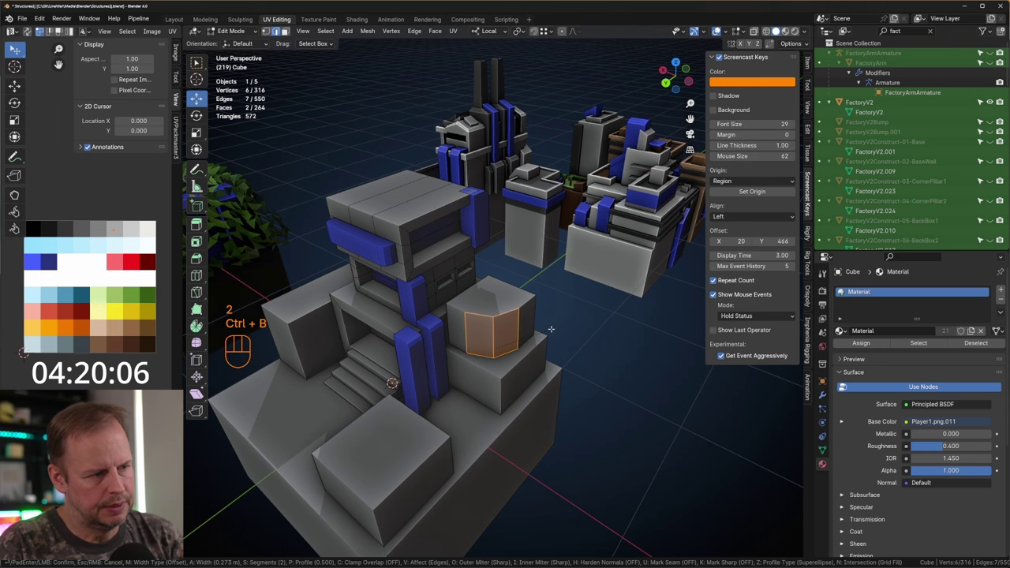
click(551, 329)
Bevel the lower side block's outer front vertical edge about 0.14 m with two segments and shift the bevel and outer side faces slightly along local X.
middle_drag(513, 368, 530, 358)
click(519, 378)
key(ctrl+b)
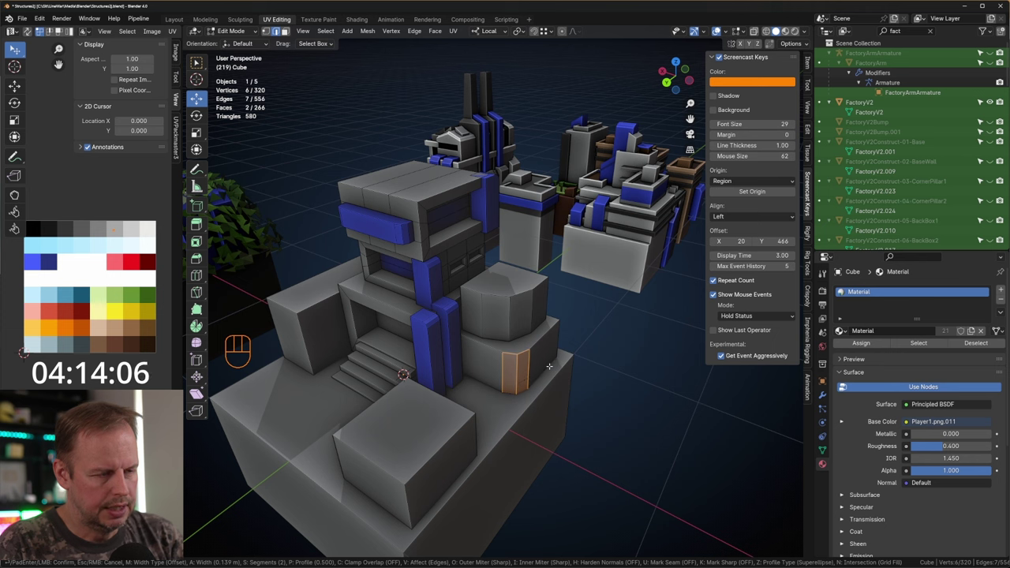
right_click(549, 366)
shift+click(543, 362)
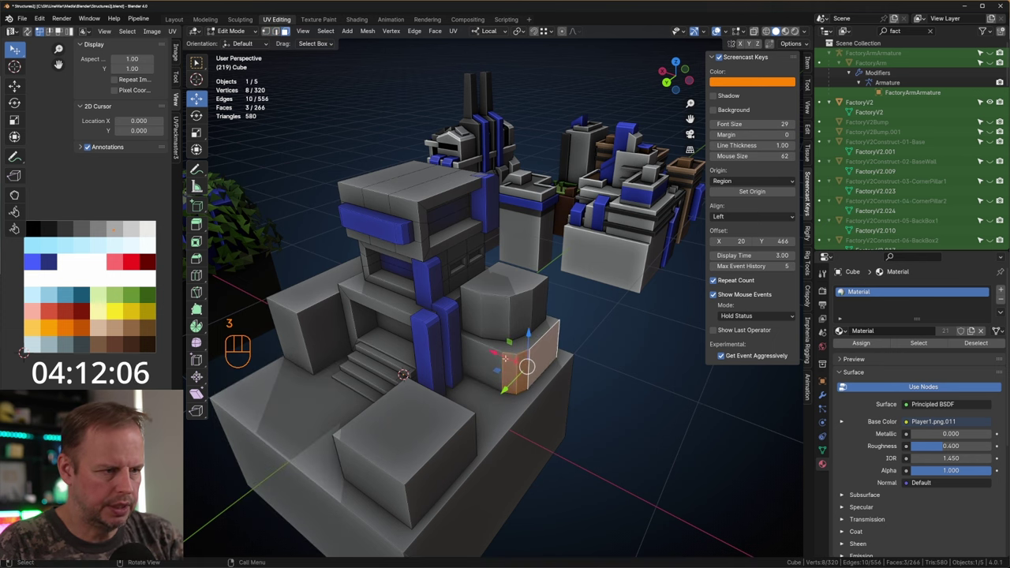
drag(491, 356, 501, 359)
mouse_move(503, 395)
middle_down()
mouse_move(557, 383)
mouse_move(503, 379)
middle_up()
Split the front block lengthwise with a centred loop cut and extrude the outer half of its top up about 0.239 m.
click(517, 399)
middle_drag(503, 378, 518, 406)
key(ctrl+r)
click(519, 410)
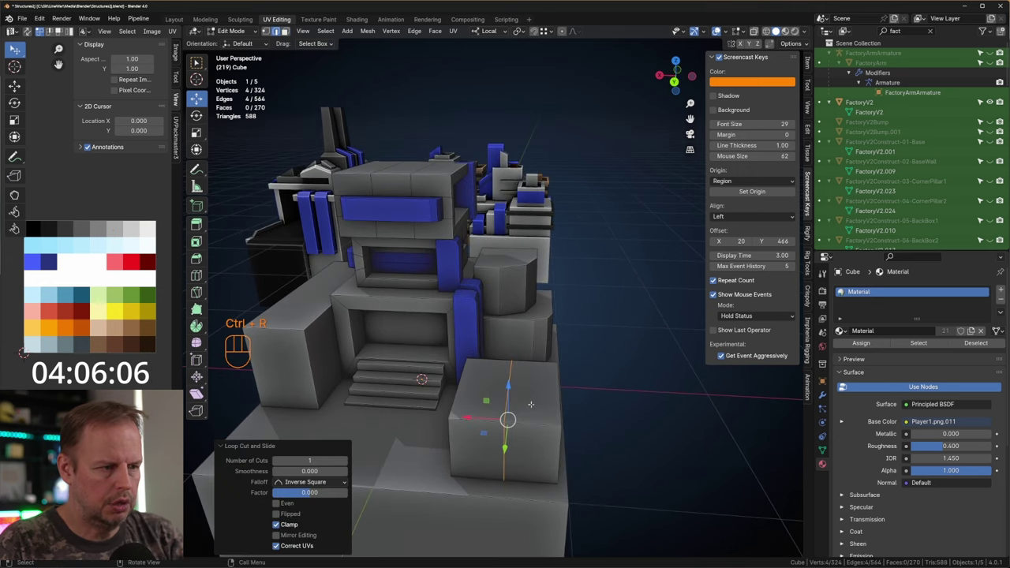
key(3)
click(534, 399)
key(e)
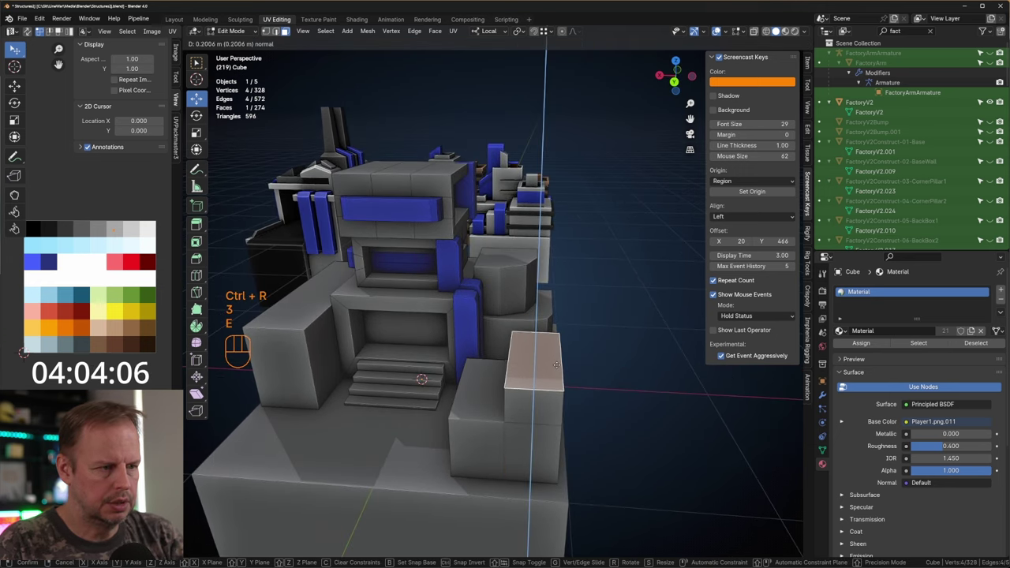
click(557, 351)
middle_drag(557, 352, 442, 355)
middle_drag(442, 355, 418, 383)
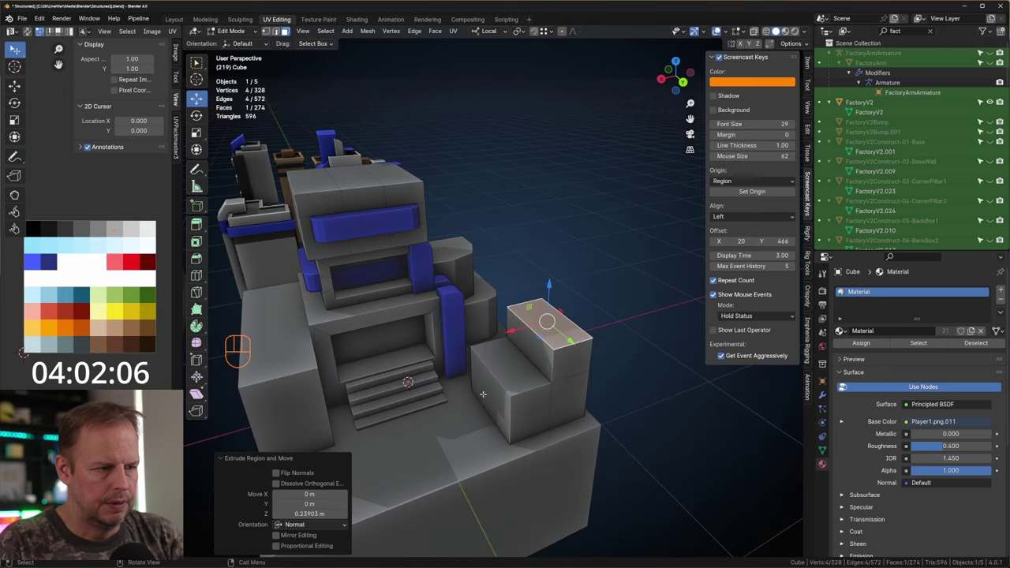
Add an off-centre loop cut across the front block and inset its larger face on the stairs side about 0.097 m.
click(482, 395)
middle_drag(481, 394, 598, 378)
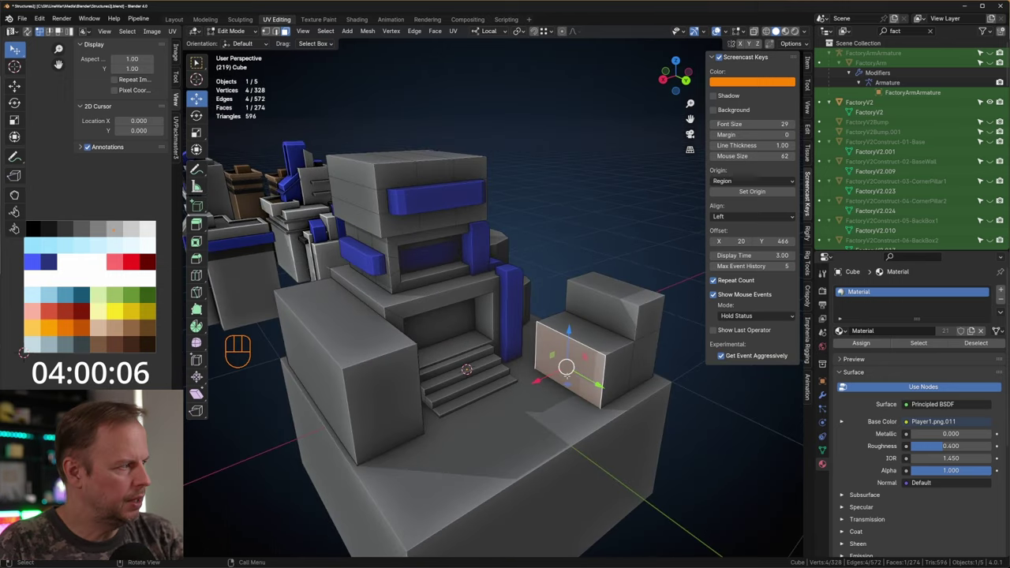
key(ctrl+r)
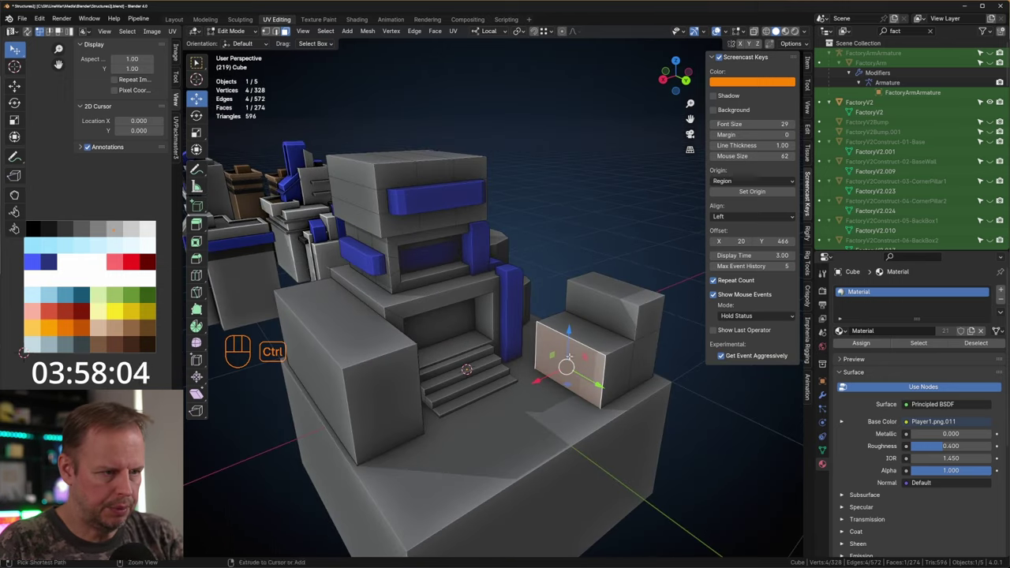
click(566, 355)
click(557, 353)
key(3)
click(577, 369)
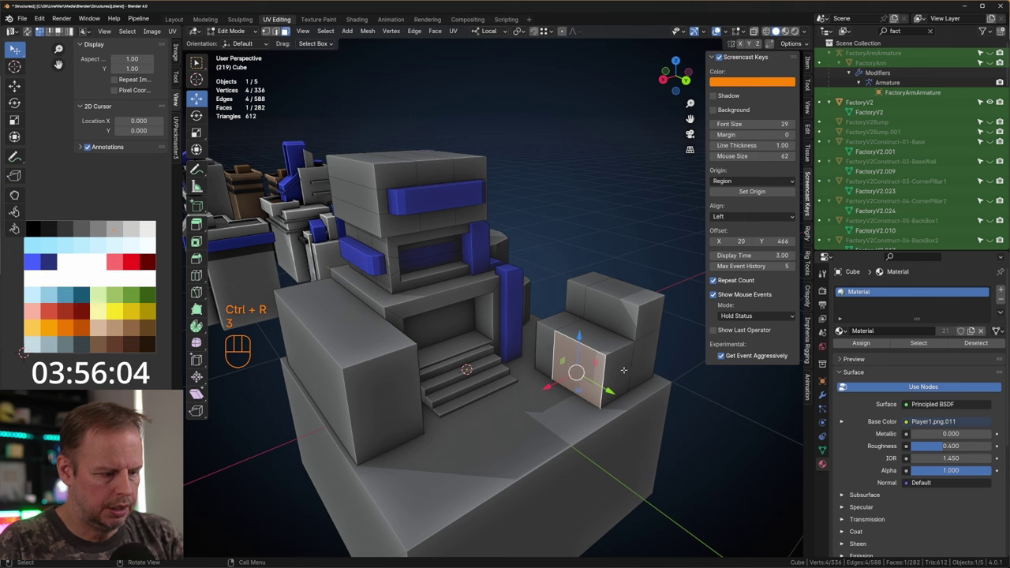
key(i)
click(608, 377)
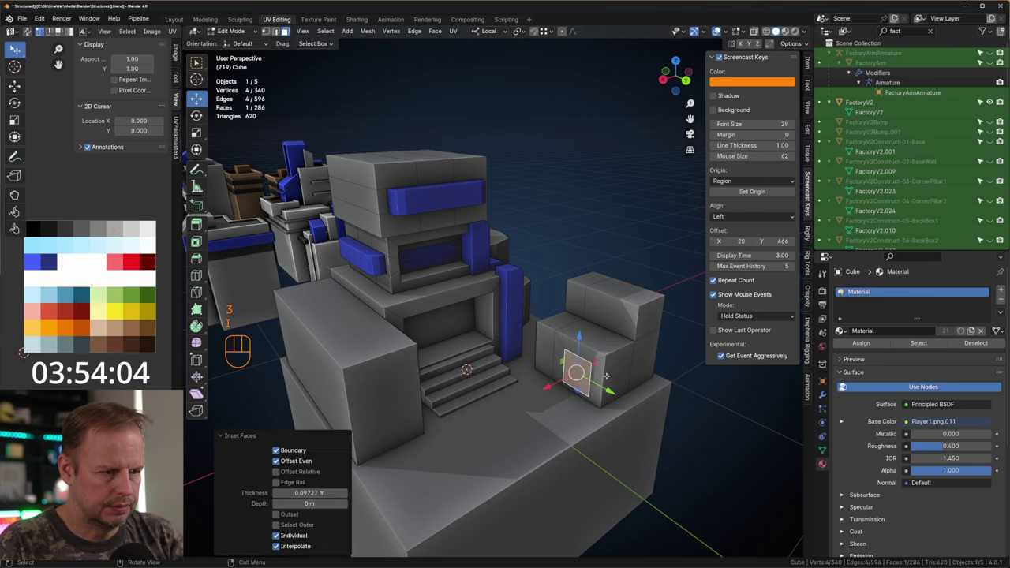
Extrude the inset face about 0.16 m into the front block to form an opening.
key(2)
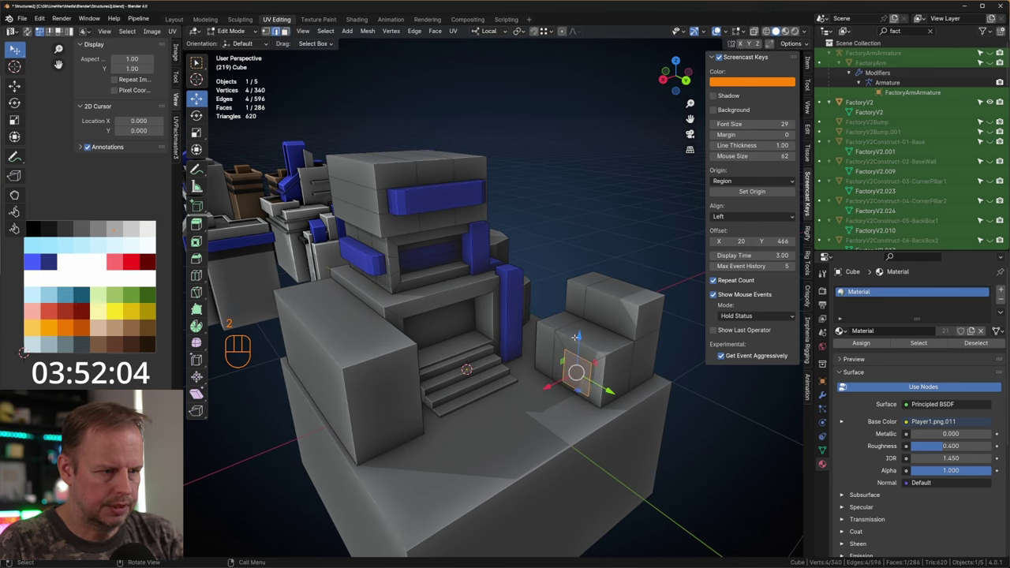
key(e)
click(582, 386)
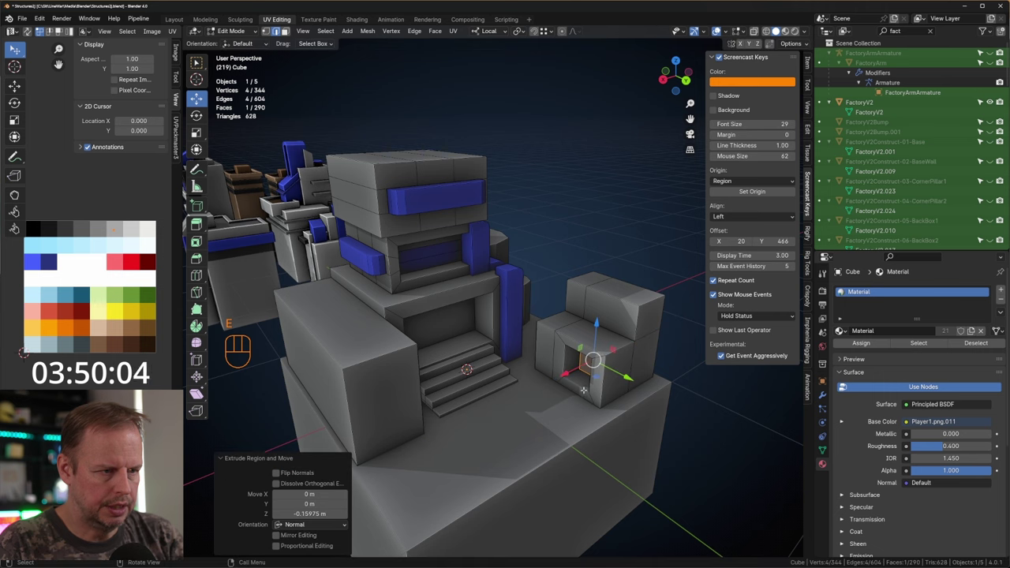
Duplicate the opening's floor face about 0.375 m outward along local X, scale it to 1.534, and narrow it to 0.684 in Y.
click(608, 384)
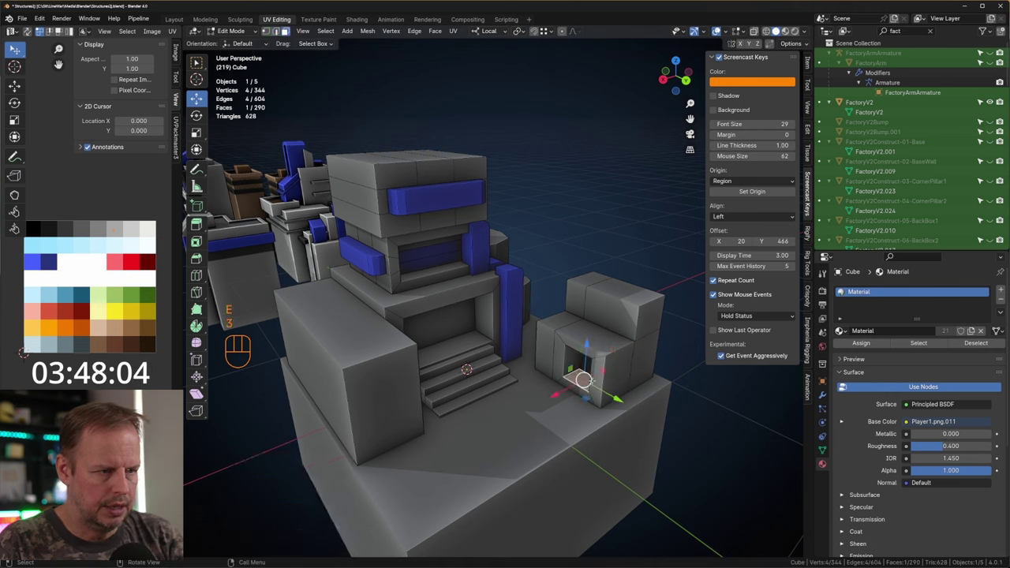
key(shift+d)
click(600, 394)
key(s)
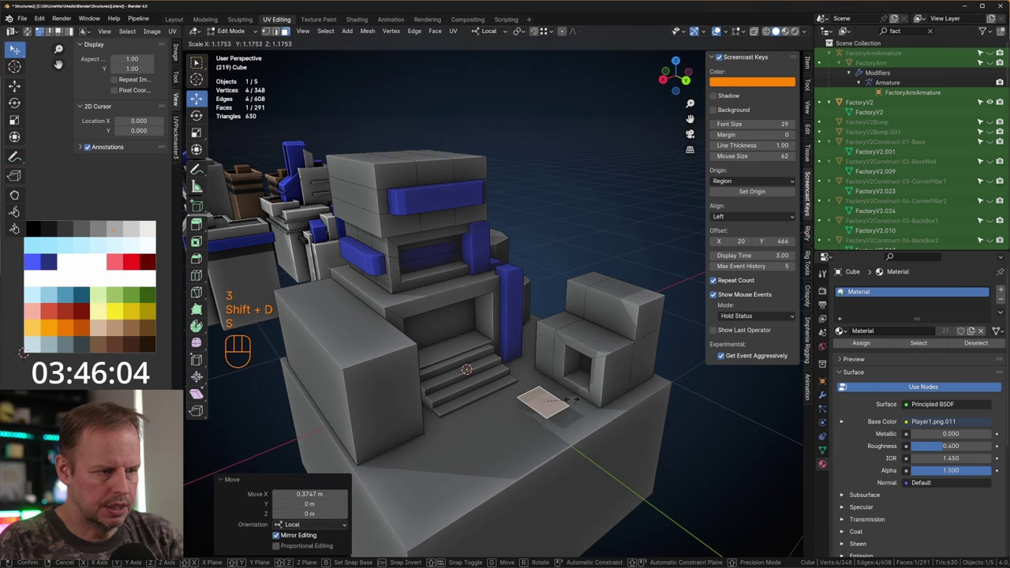
click(596, 393)
key(s)
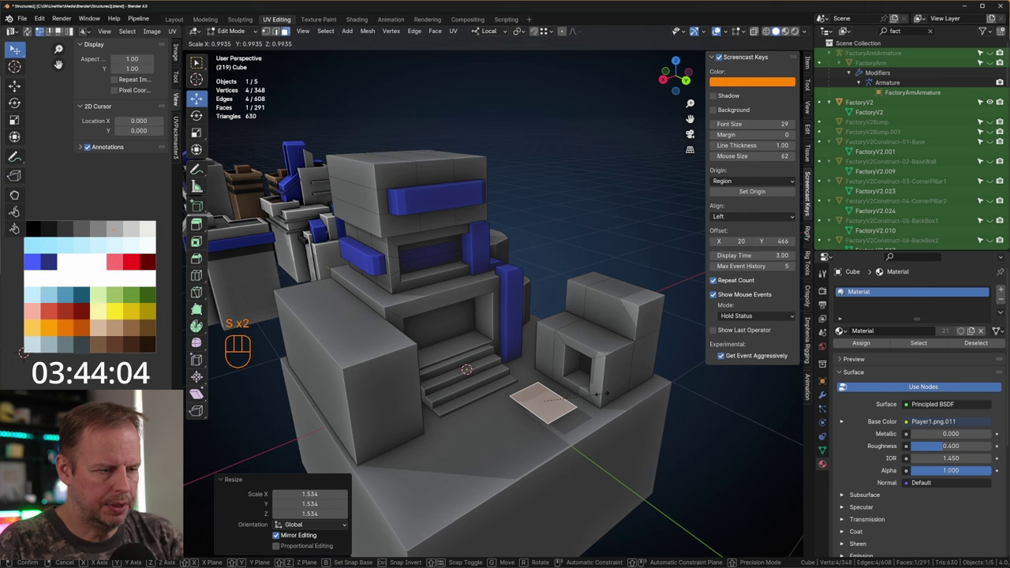
key(y)
click(576, 394)
Extrude the duplicated floor face up about 0.056 m into a slab and reposition it in front of the opening.
key(e)
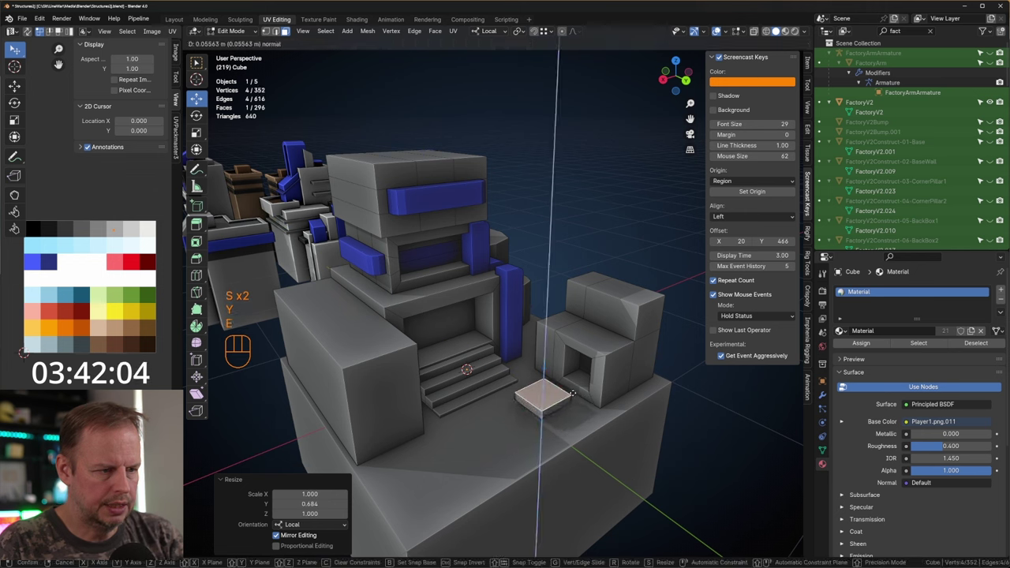
click(572, 393)
key(l)
drag(543, 391, 544, 382)
mouse_move(513, 426)
mouse_down()
mouse_move(545, 407)
mouse_move(521, 419)
mouse_up()
Slope the slab's outer end down away from the opening to form a small entrance ramp.
key(2)
click(555, 407)
key(3)
click(555, 404)
drag(515, 421, 506, 425)
middle_drag(580, 414, 567, 398)
Duplicate the blue pillar beside the stairs, offsetting the copy about -0.052 m in X and 0.310 m in Y.
click(499, 357)
key(l)
key(KP_7)
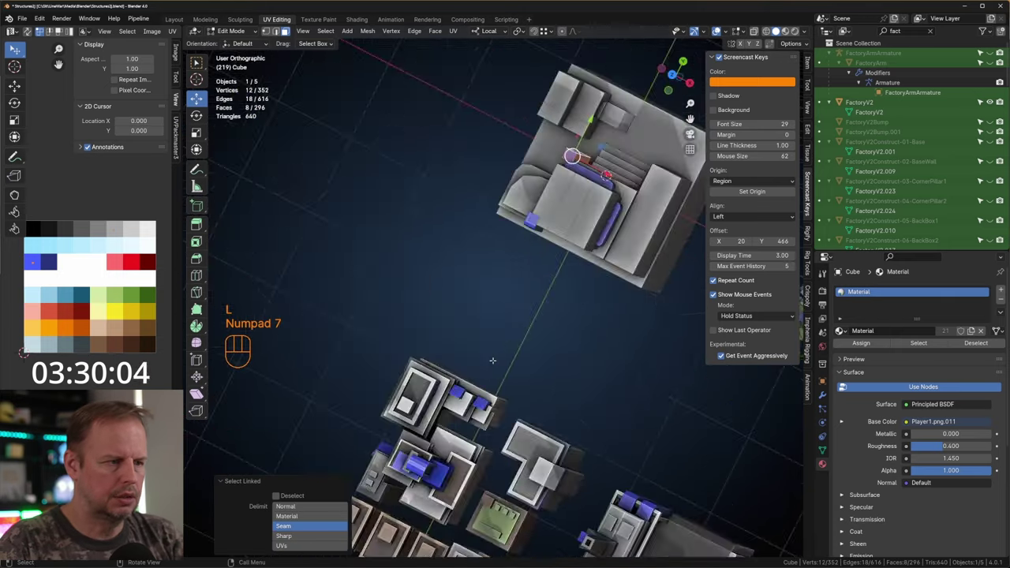
shift+middle_drag(518, 140, 439, 252)
key(shift+d)
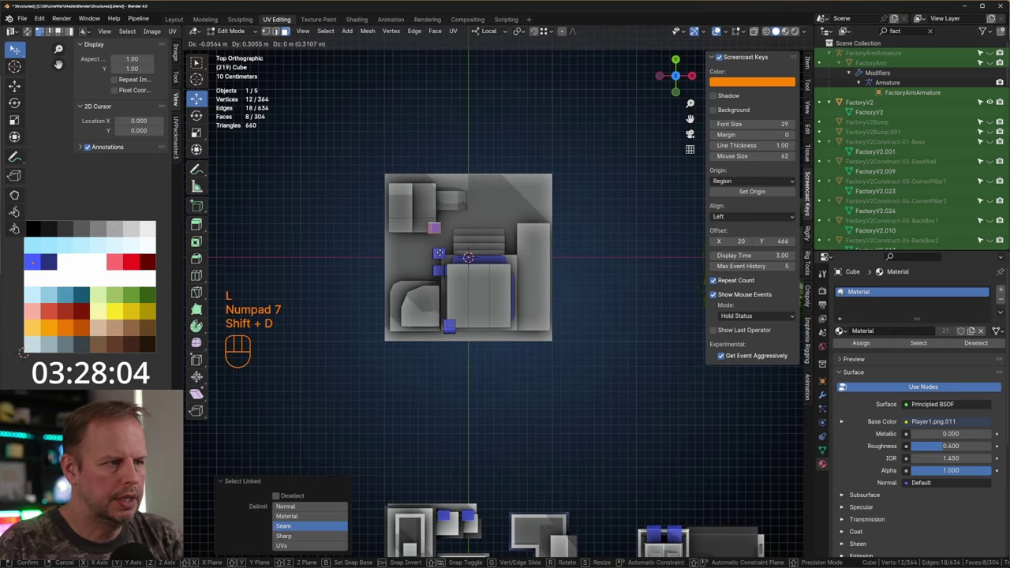
click(439, 252)
Rotate the duplicated pillar 180° about local Z, nudge it about 0.026 m in X and 0.019 m in Y, and lower it beside the front block.
key(KP_3)
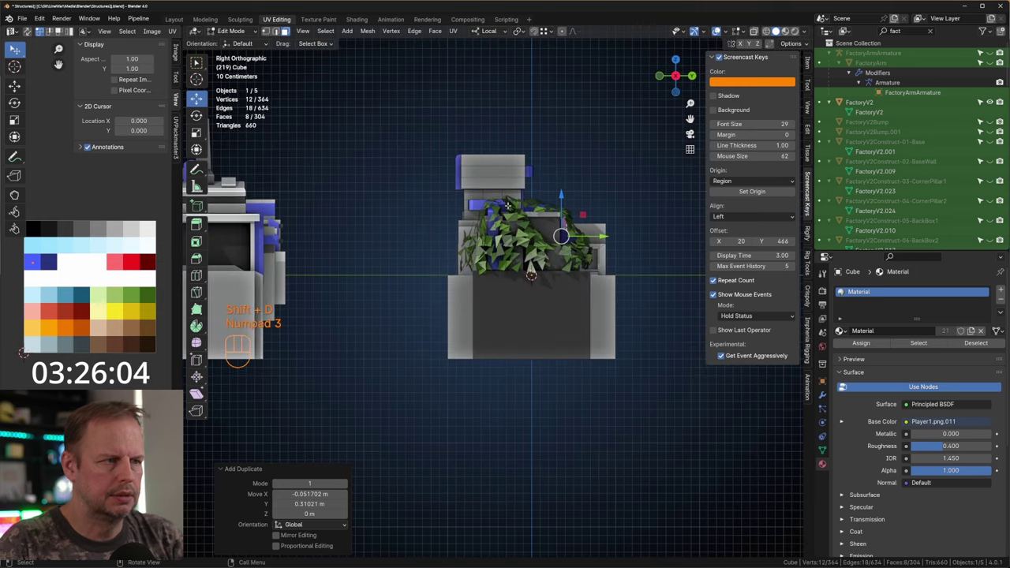
middle_drag(516, 189, 426, 230)
shift+middle_drag(560, 243, 535, 277)
scroll(535, 277, up, 4)
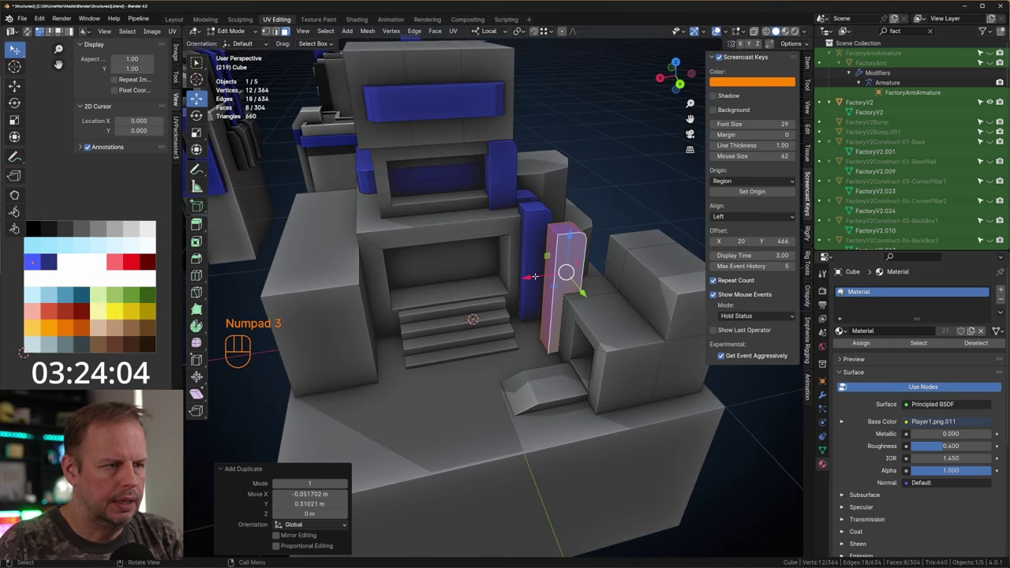
text(rz189)
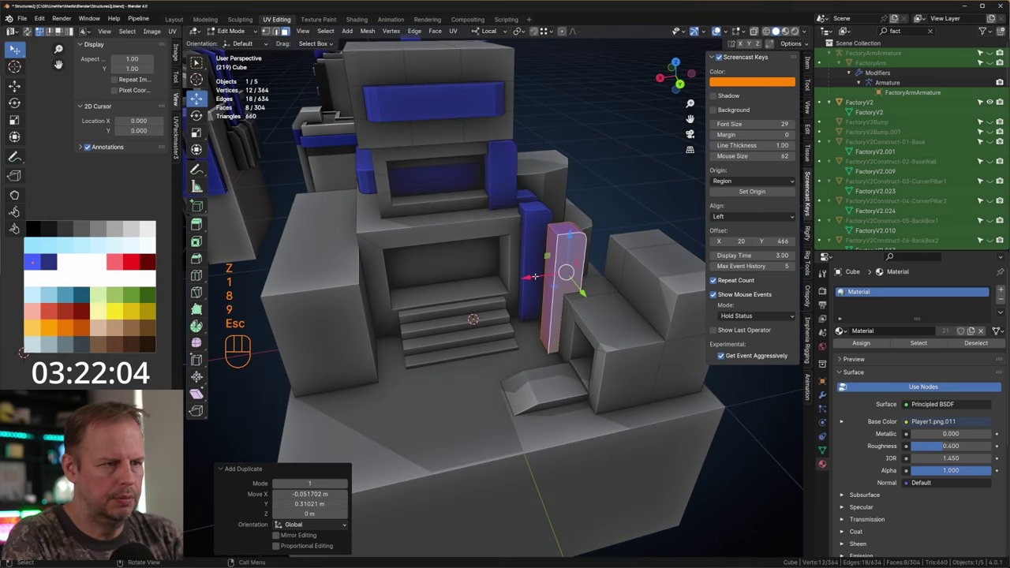
key(Escape)
text(rz180)
key(Return)
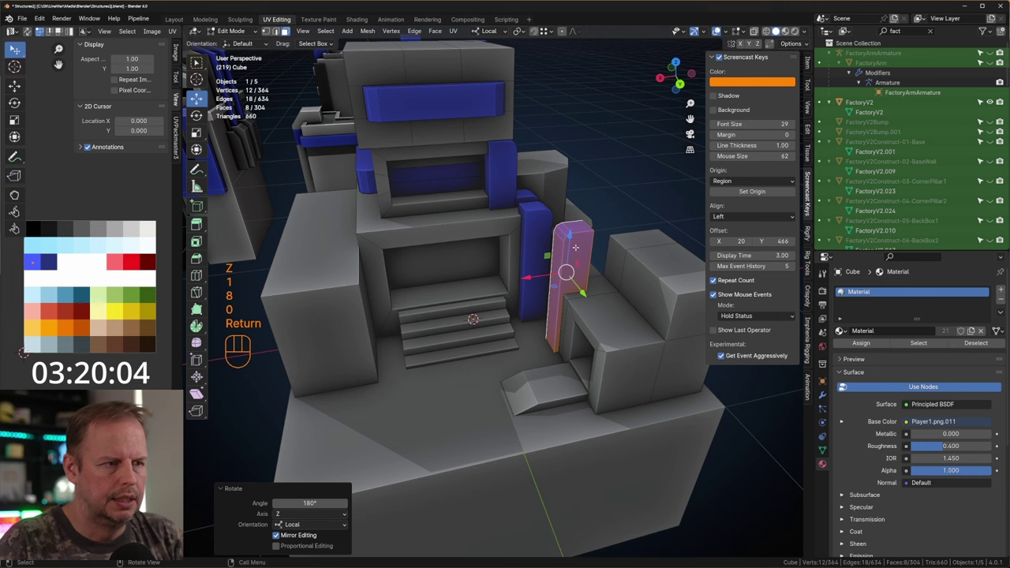
drag(575, 236, 544, 339)
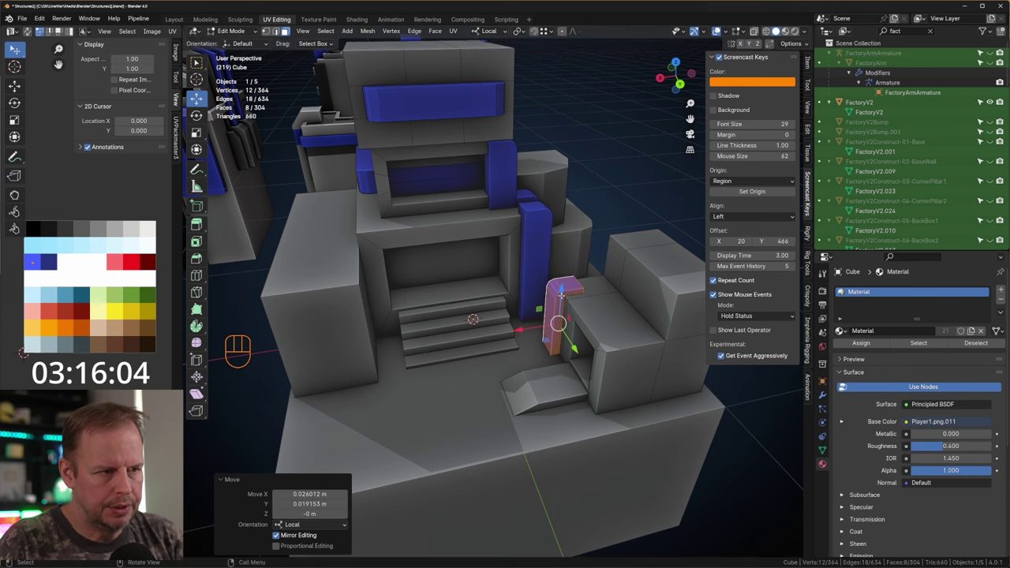
drag(561, 294, 562, 287)
Raise the three roof faces of the top storey about 0.08 m.
scroll(610, 366, down, 4)
middle_drag(609, 366, 543, 362)
click(478, 376)
scroll(544, 286, up, 1)
scroll(543, 285, up, 2)
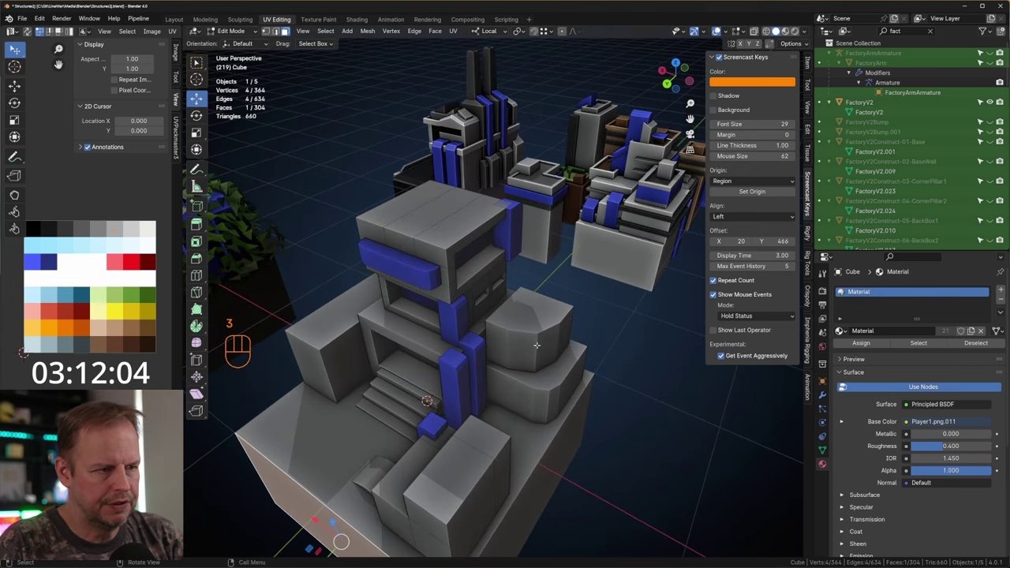
click(533, 354)
click(452, 211)
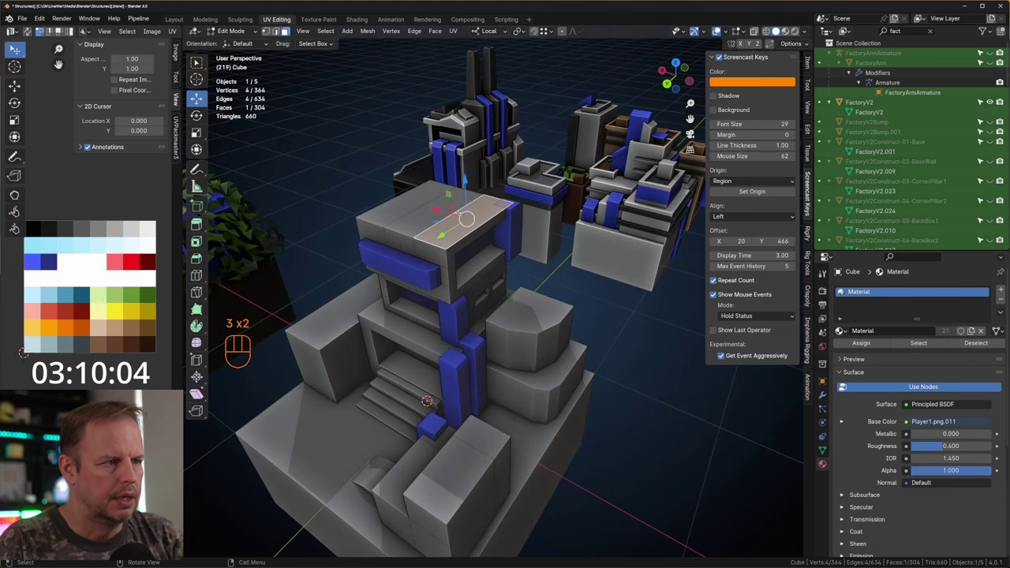
click(436, 209)
click(405, 202)
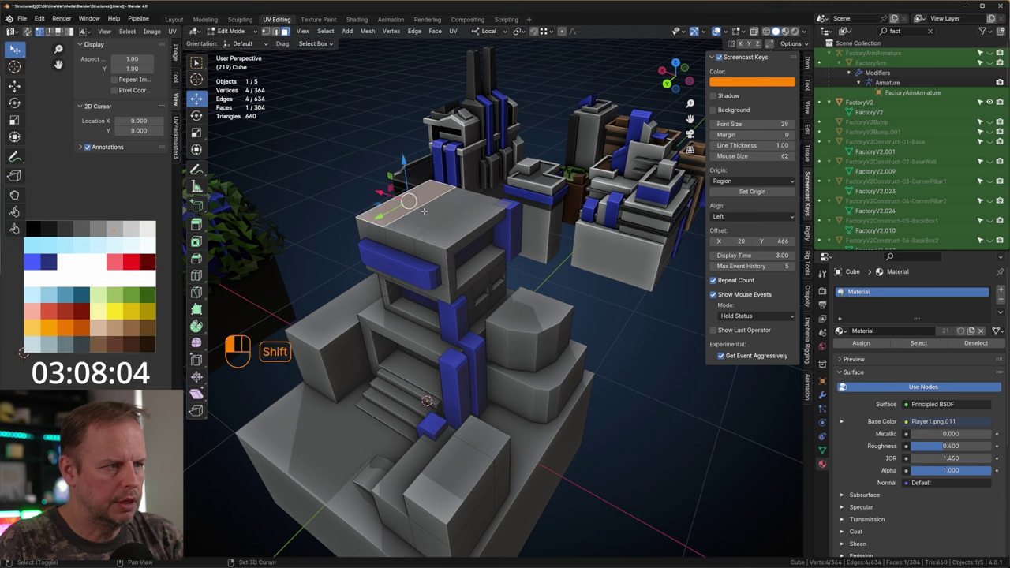
shift+click(432, 207)
shift+click(458, 215)
drag(433, 171, 433, 154)
Inset the roof faces together about 0.042 m and extrude them down about 0.034 m to leave a raised rim.
key(i)
key(i)
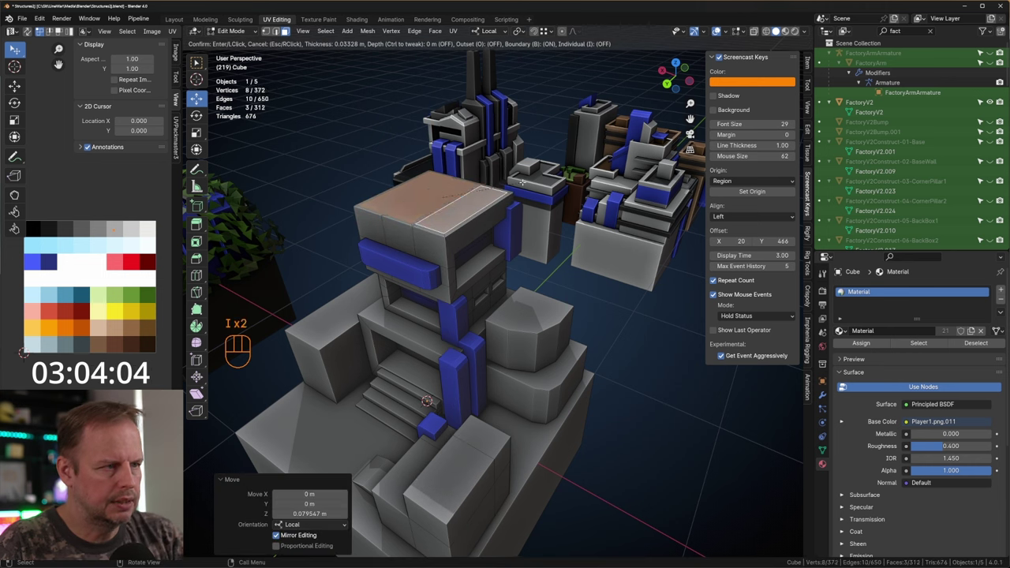
click(520, 182)
key(e)
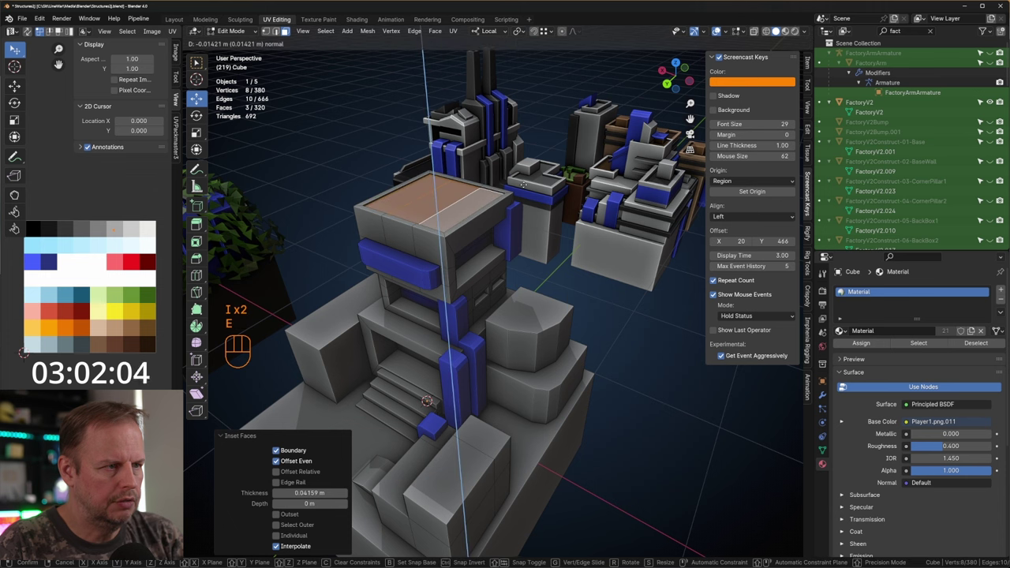
click(521, 187)
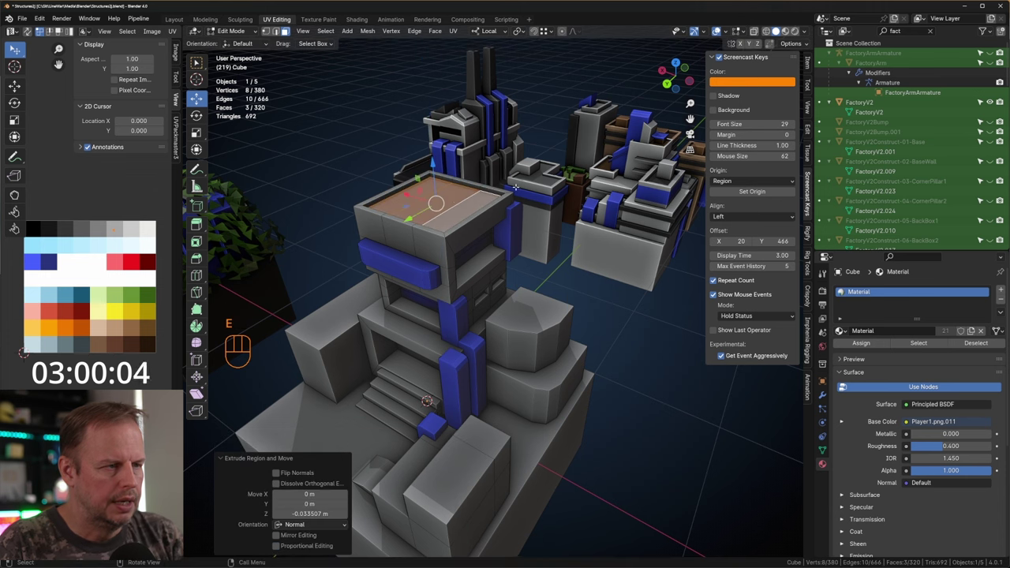
Duplicate the middle face of the recessed roof, scale it to 0.552, and shorten it along local Y to about 0.48.
key(shift+d)
key(s)
click(495, 209)
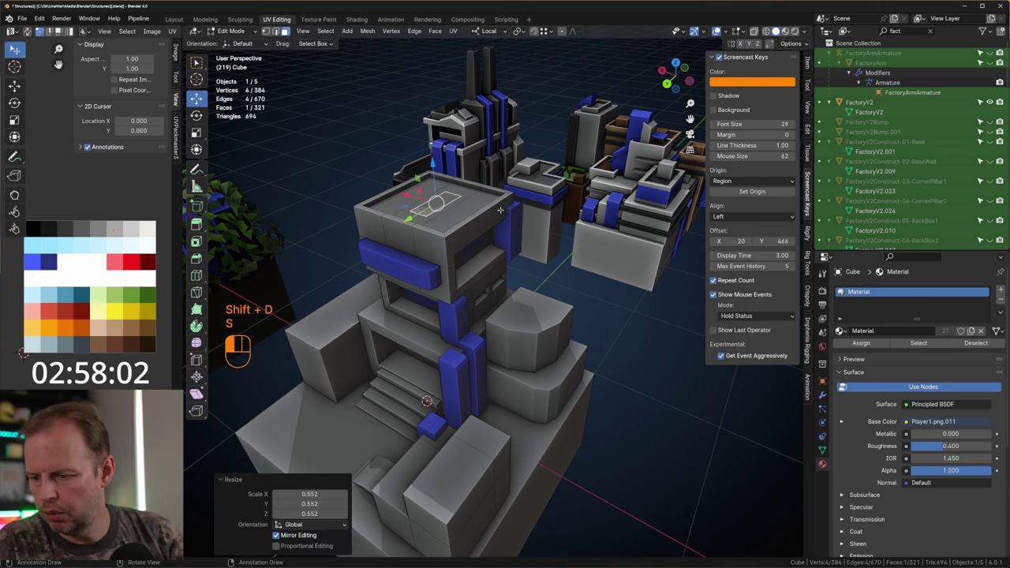
scroll(505, 217, up, 3)
key(s)
key(y)
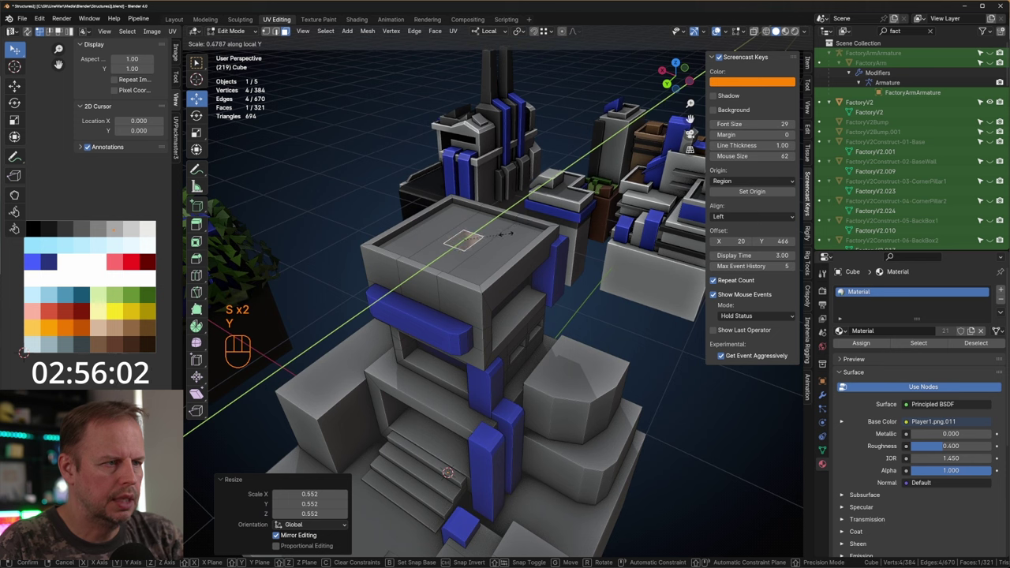
Flatten the small roof face by scaling local Z to 0 and extrude it up about 0.04 m into a plate.
key(s)
key(z)
key(0)
key(Return)
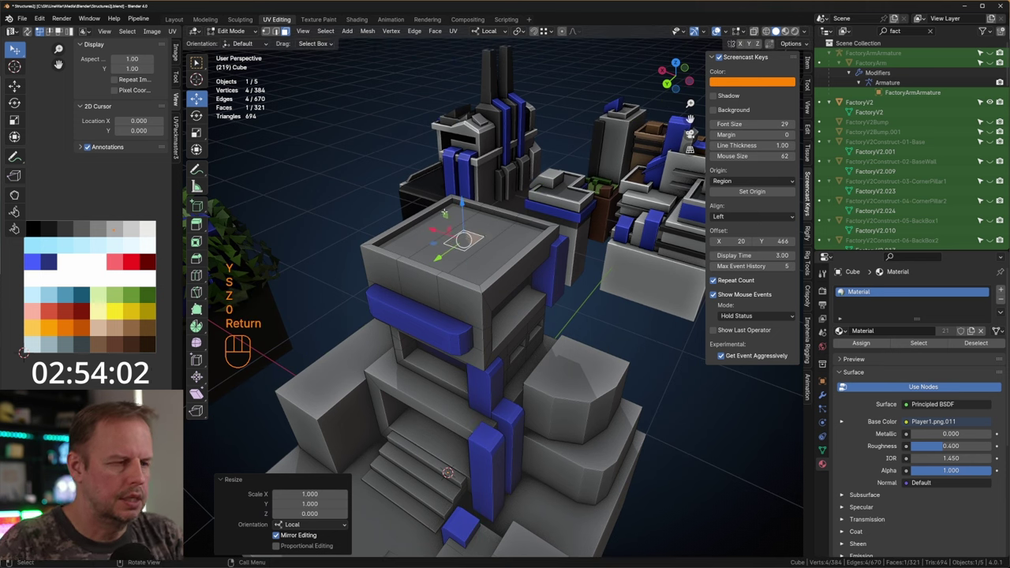
key(e)
click(488, 209)
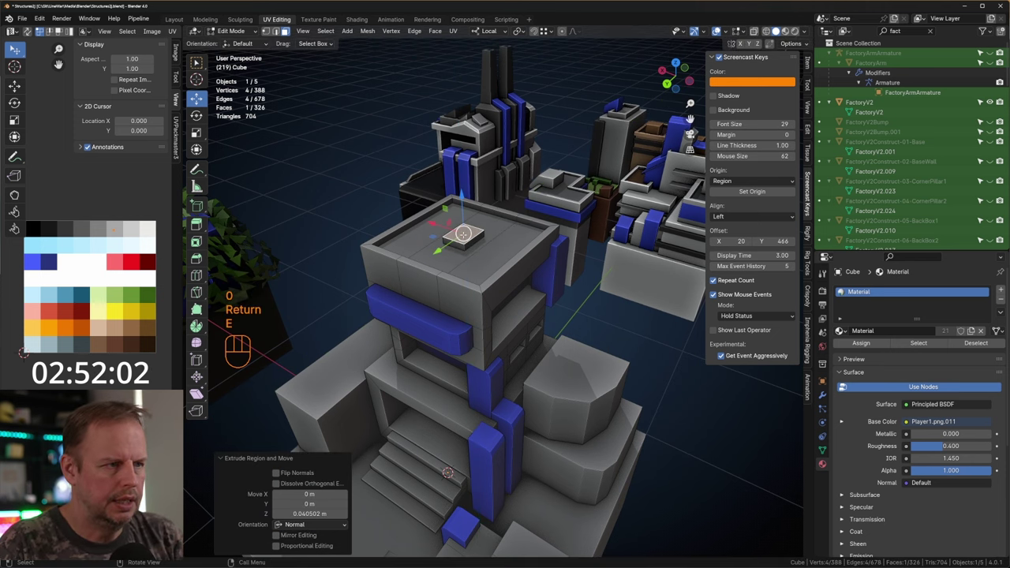
Duplicate the roof plate's top face about 0.051 m higher and raise one of its edges to make a steeply tilted panel.
key(shift+d)
click(499, 196)
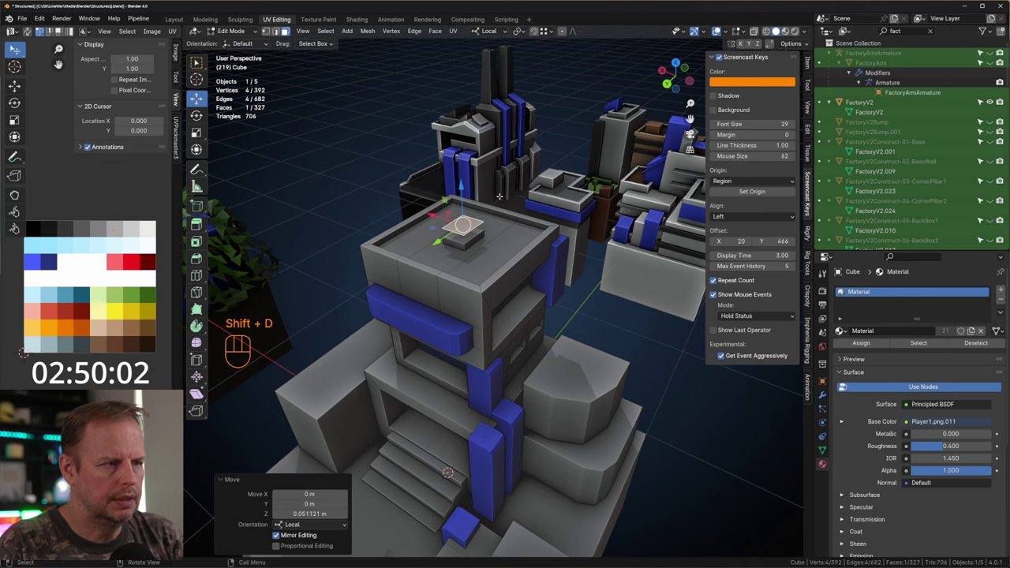
drag(463, 190, 467, 143)
key(2)
click(472, 211)
Recolour the tilted roof panel by moving its UVs onto the black palette swatch.
key(l)
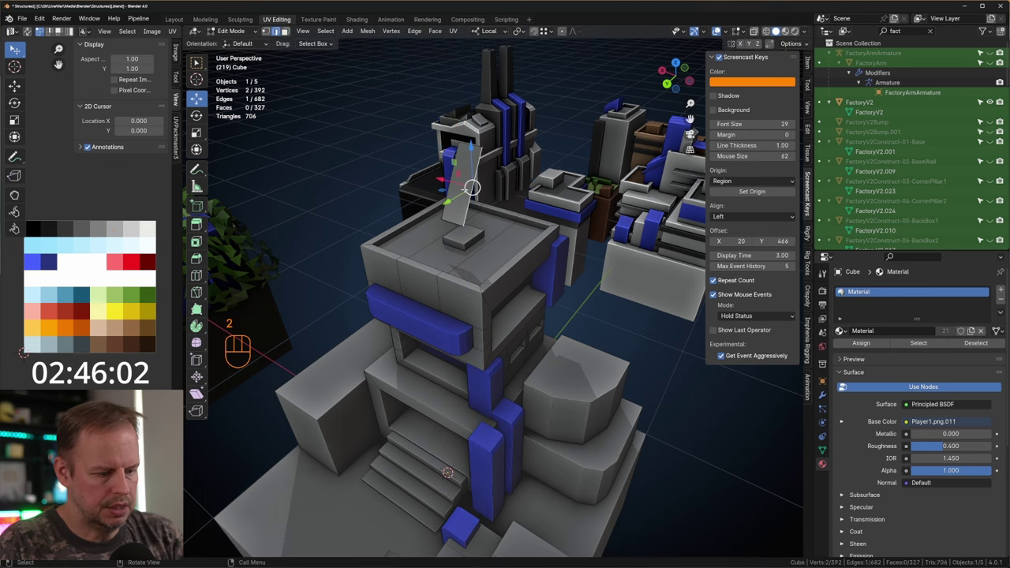
shift+middle_drag(479, 197, 564, 296)
key(a)
key(g)
click(57, 252)
Extrude the tilted roof panel about 0.023 m to give it thickness.
middle_drag(564, 296, 434, 282)
click(587, 278)
key(3)
click(573, 282)
key(e)
click(573, 281)
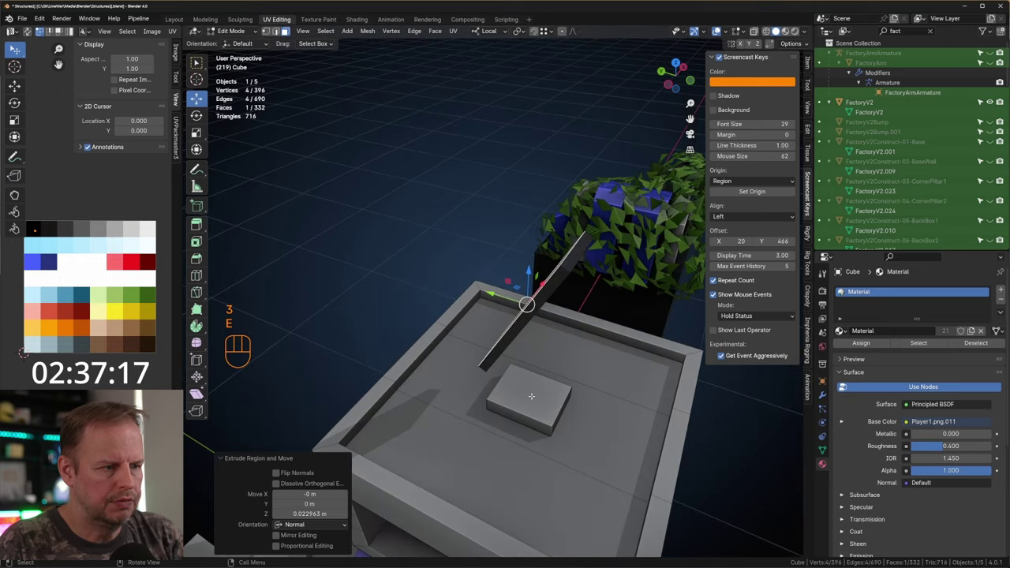
Duplicate the roof plate's top face in place, scale it to 0.316 and extrude it up about 0.25 m into a post.
click(531, 397)
scroll(531, 396, down, 4)
middle_drag(531, 396, 586, 374)
key(shift+d)
right_click(587, 375)
key(s)
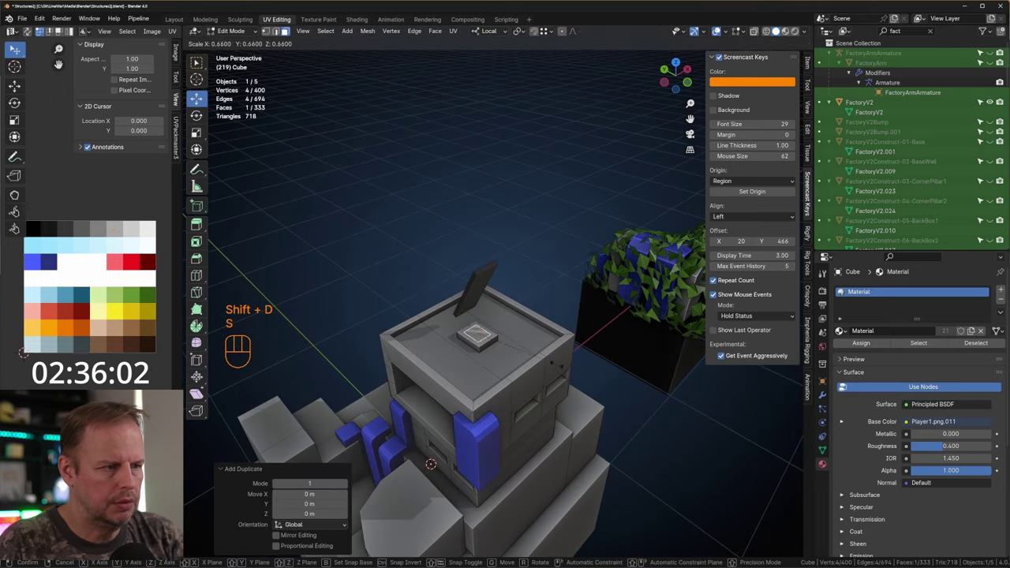
click(511, 354)
key(e)
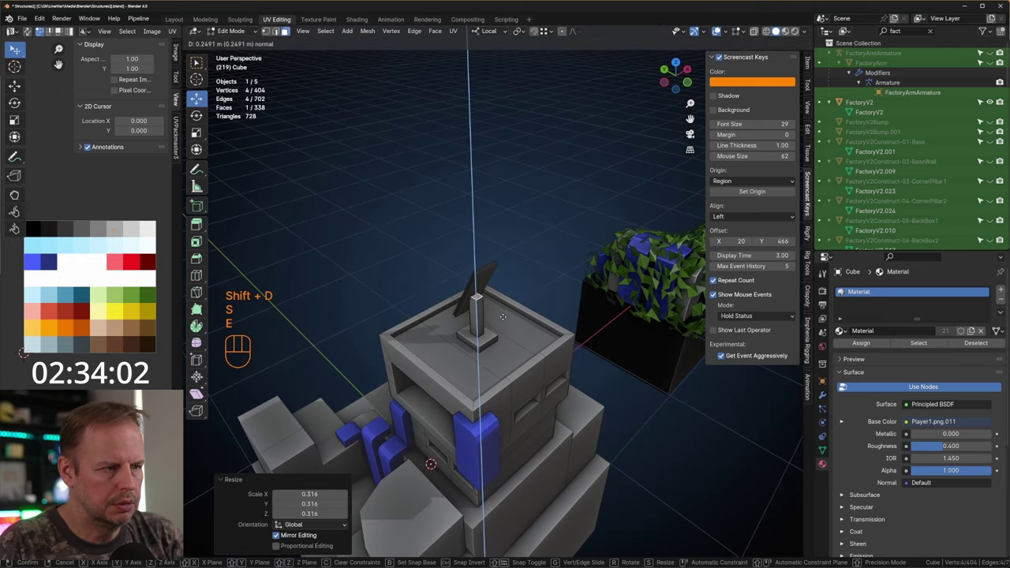
click(504, 317)
Raise one edge of the post's top face about 0.089 m to slope it along the tilted panel.
middle_drag(503, 318, 512, 292)
scroll(512, 288, up, 4)
key(2)
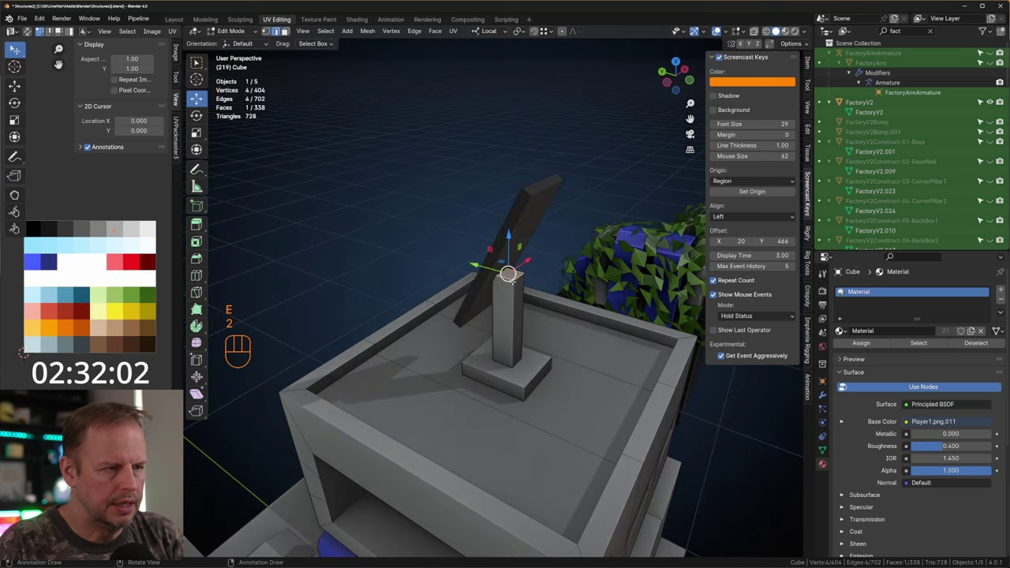
click(518, 279)
drag(520, 242, 518, 208)
Try dividing the post with five loop cuts and selecting alternate face bands.
key(ctrl+r)
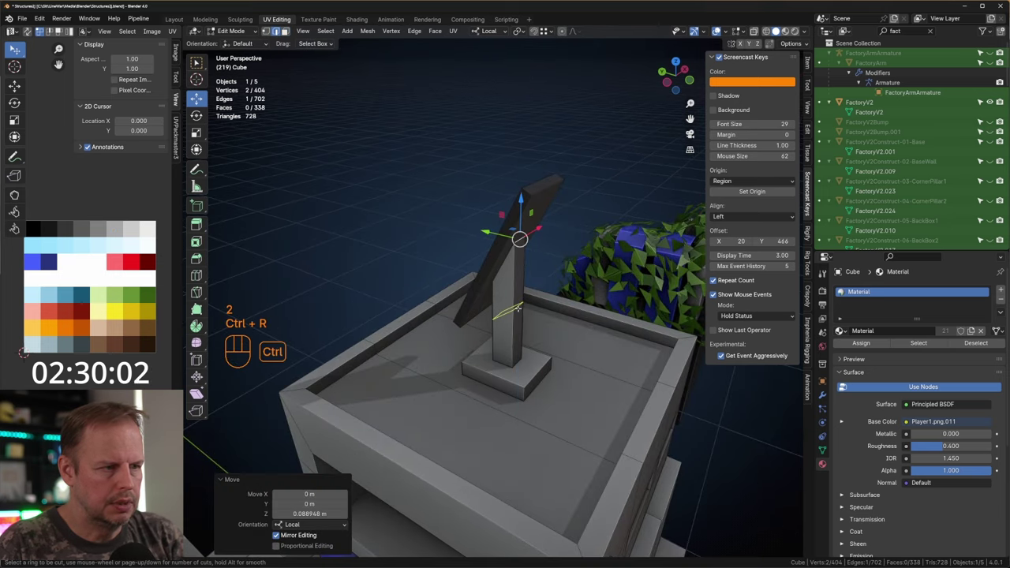
scroll(517, 308, up, 2)
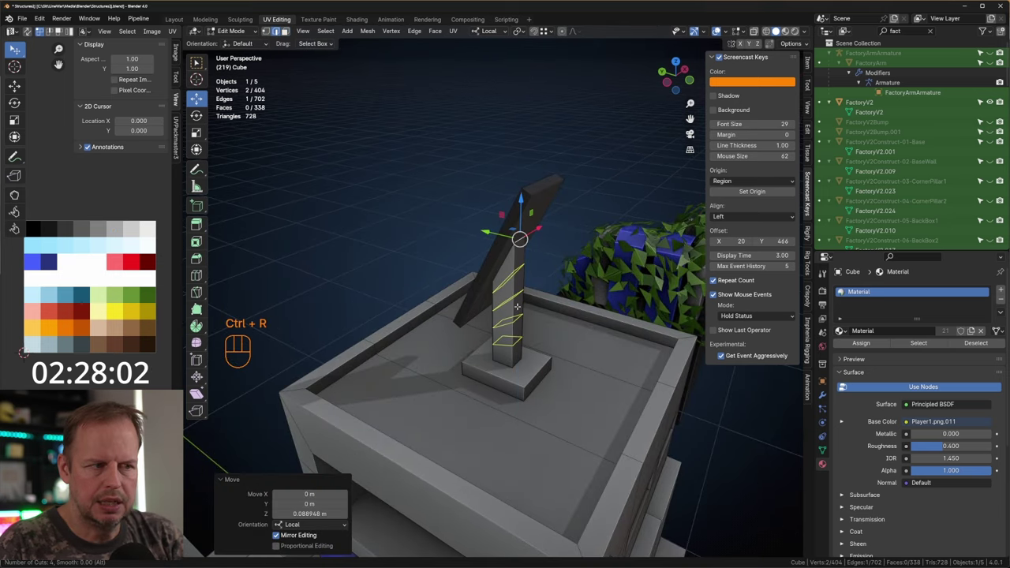
click(517, 306)
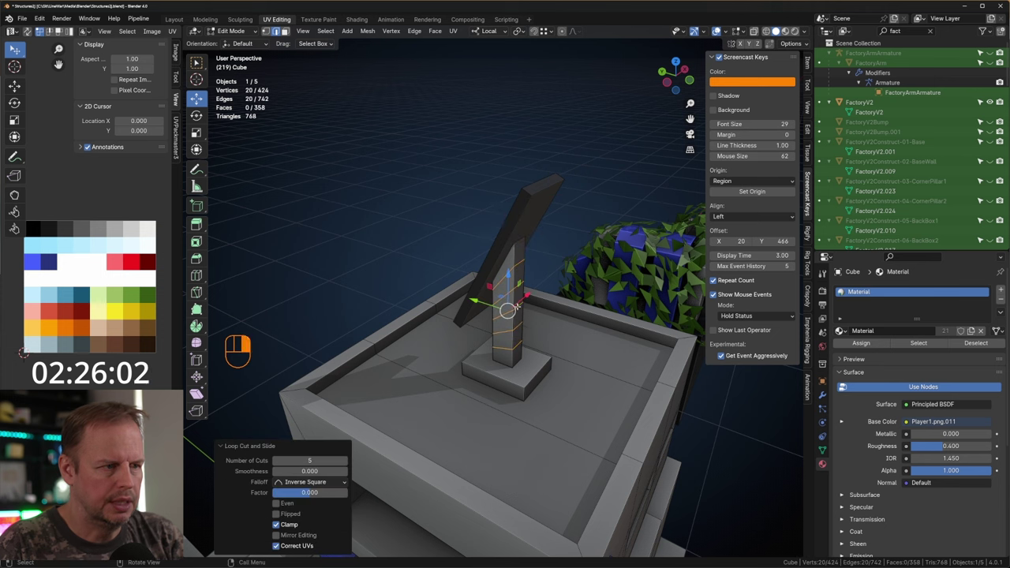
key(3)
key(a)
key(a)
alt+click(506, 338)
alt+shift+click(509, 298)
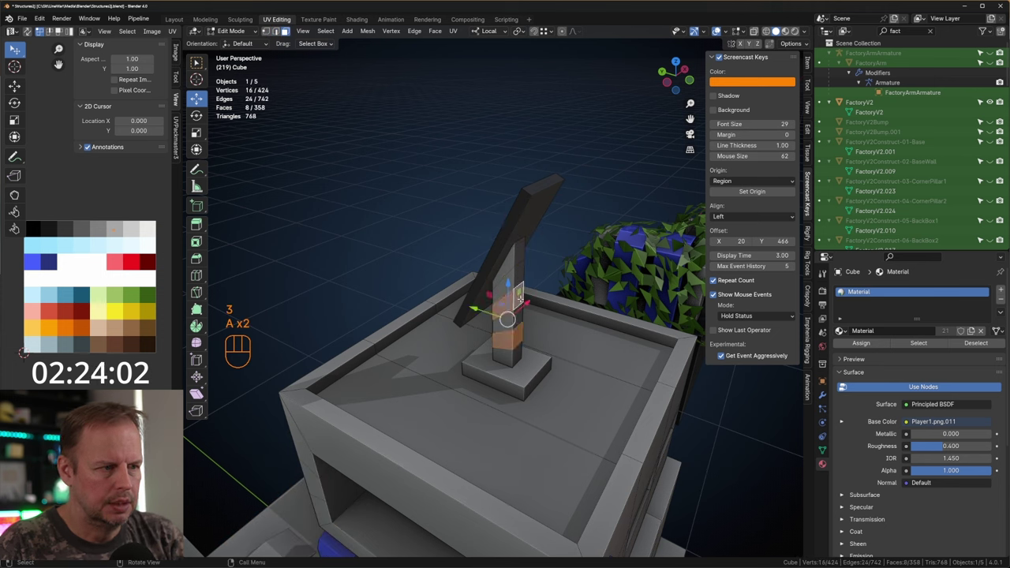
key(ctrl+z)
key(ctrl+z)
key(ctrl+z)
key(ctrl+z)
key(ctrl+r)
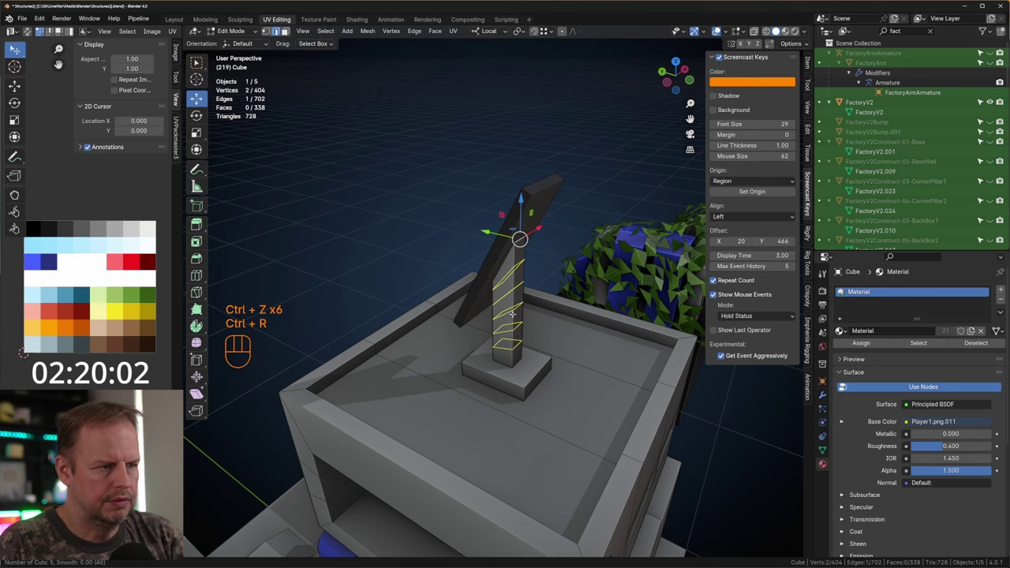
scroll(512, 314, up, 12)
right_click(511, 315)
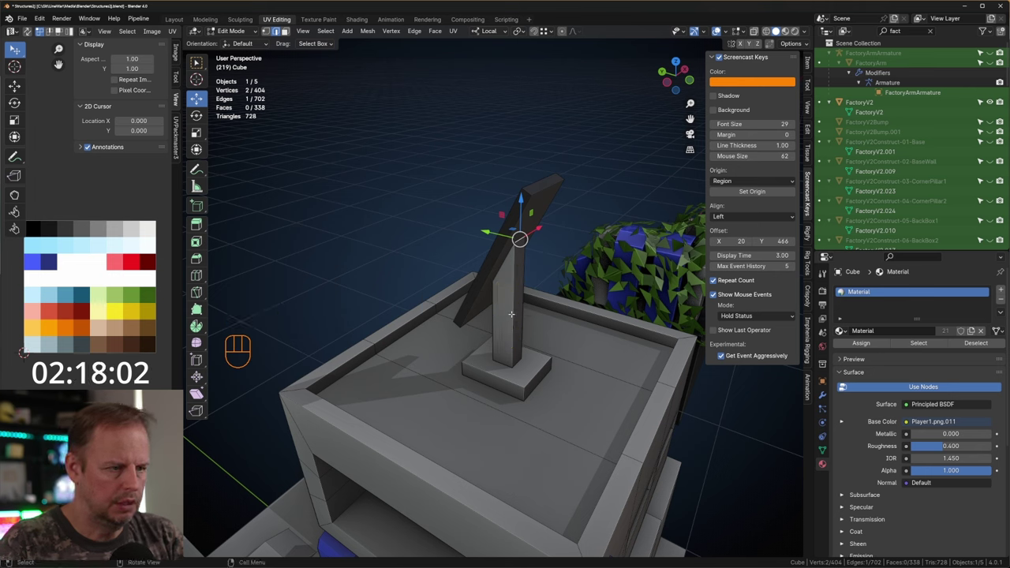
Divide the post with six evenly spaced loop cuts and select three alternate face bands around it.
key(ctrl+r)
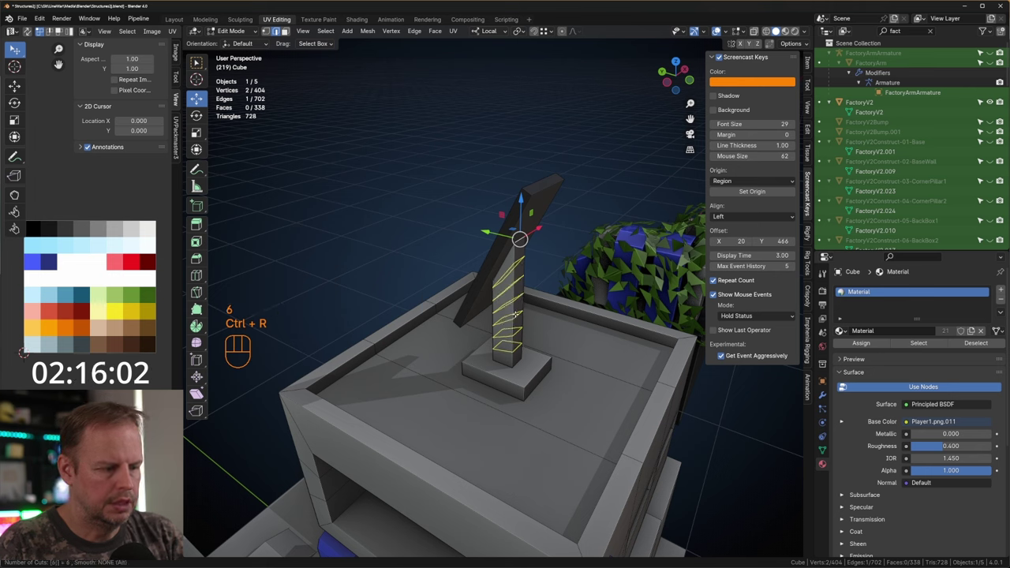
click(512, 327)
right_click(511, 327)
key(3)
key(a)
key(a)
alt+click(509, 341)
alt+shift+click(512, 314)
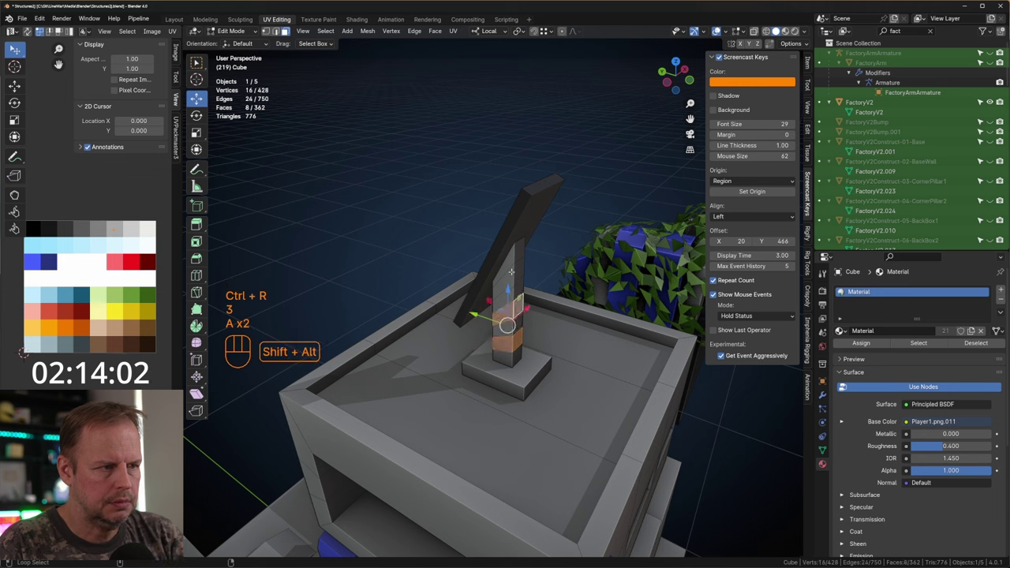
alt+shift+click(513, 286)
Try insetting the post's three alternate face bands and recessing them inward.
key(i)
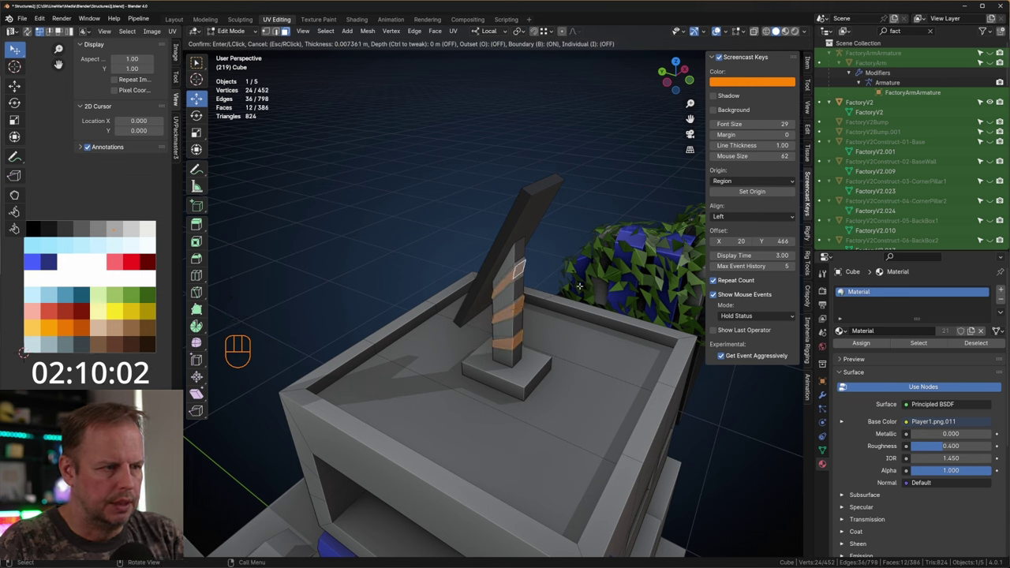
key(Escape)
key(alt+s)
right_click(620, 295)
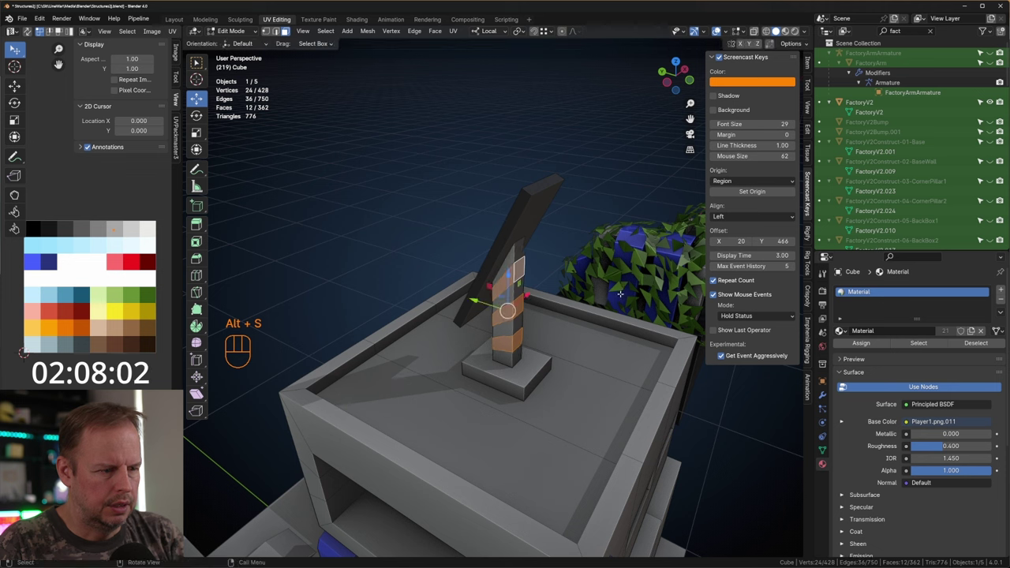
key(i)
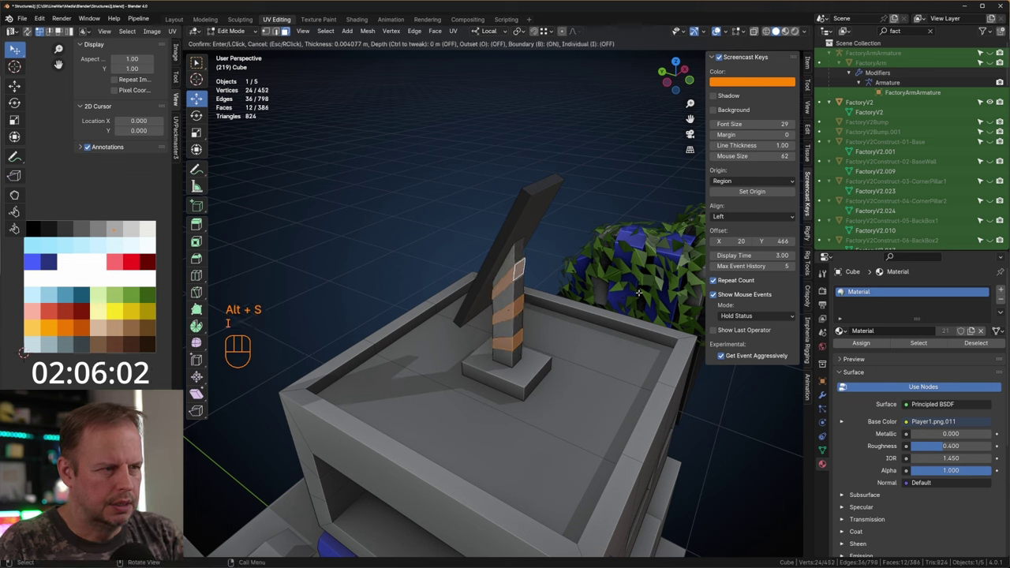
key(ctrl)
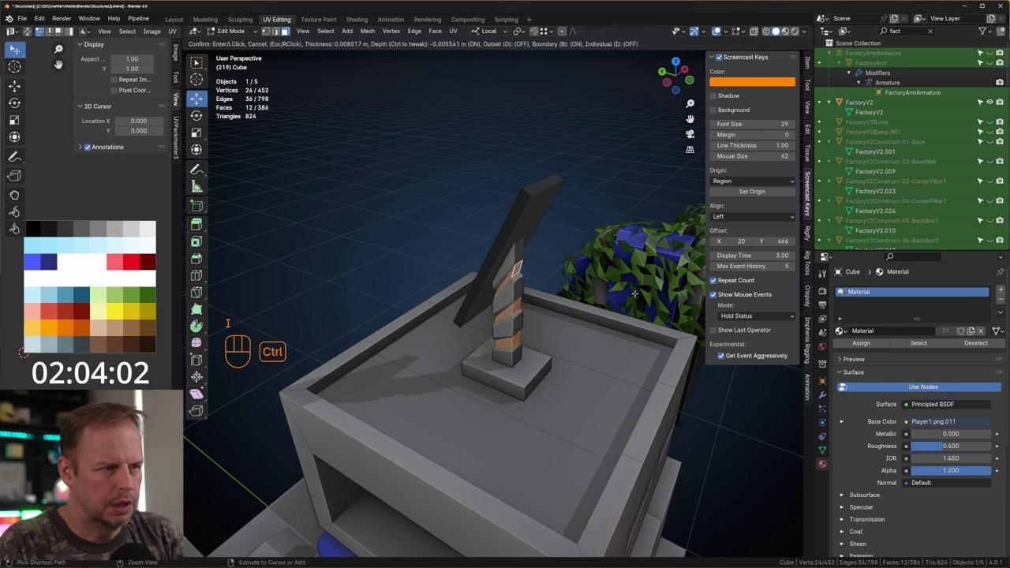
key(shift)
key(alt)
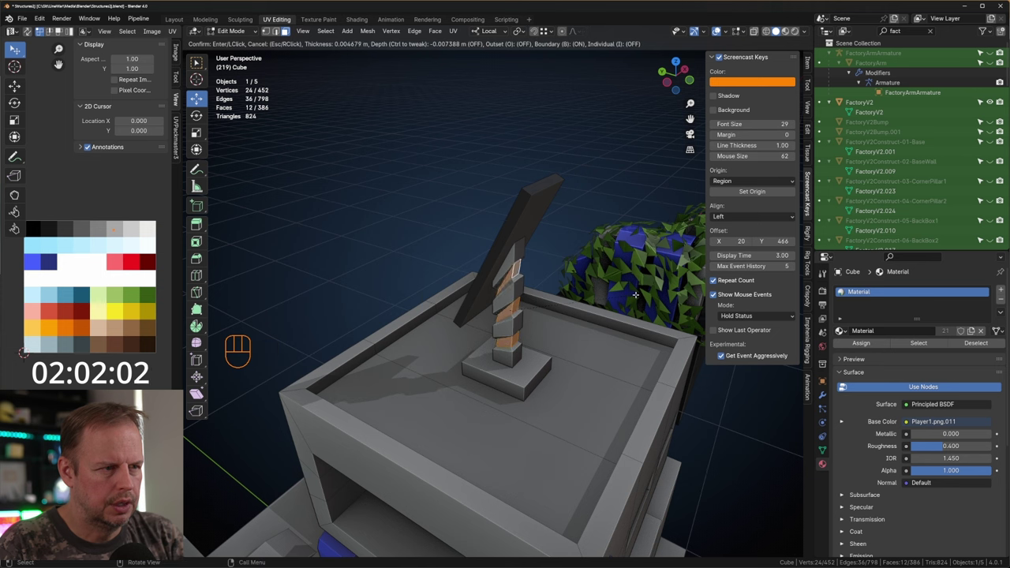
right_click(609, 296)
key(ctrl+z)
Examine the object's scale and rotation in its transform values, returning to mesh editing.
scroll(587, 297, up, 4)
alt+click(536, 259)
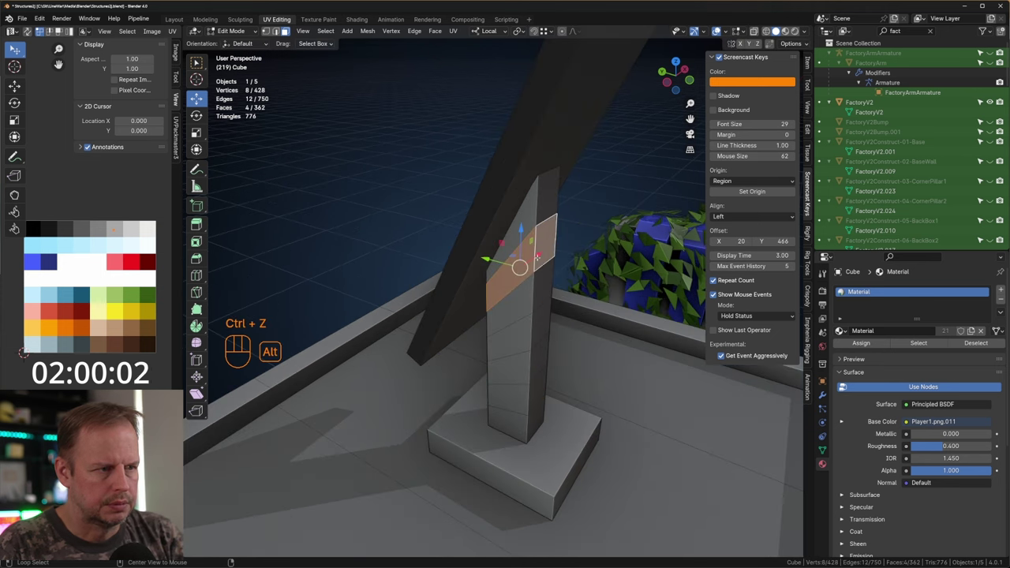
key(comma)
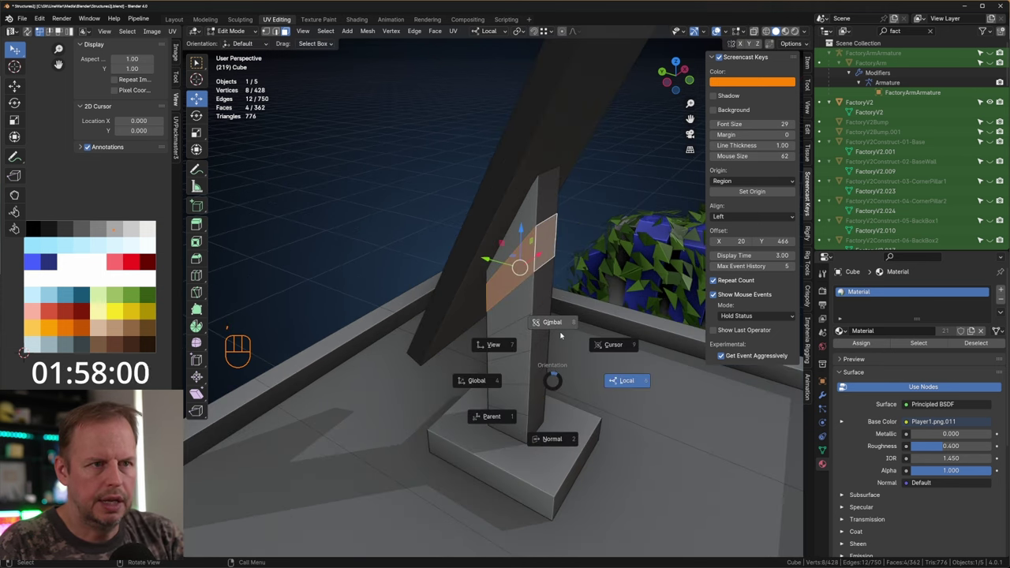
key(Escape)
click(807, 62)
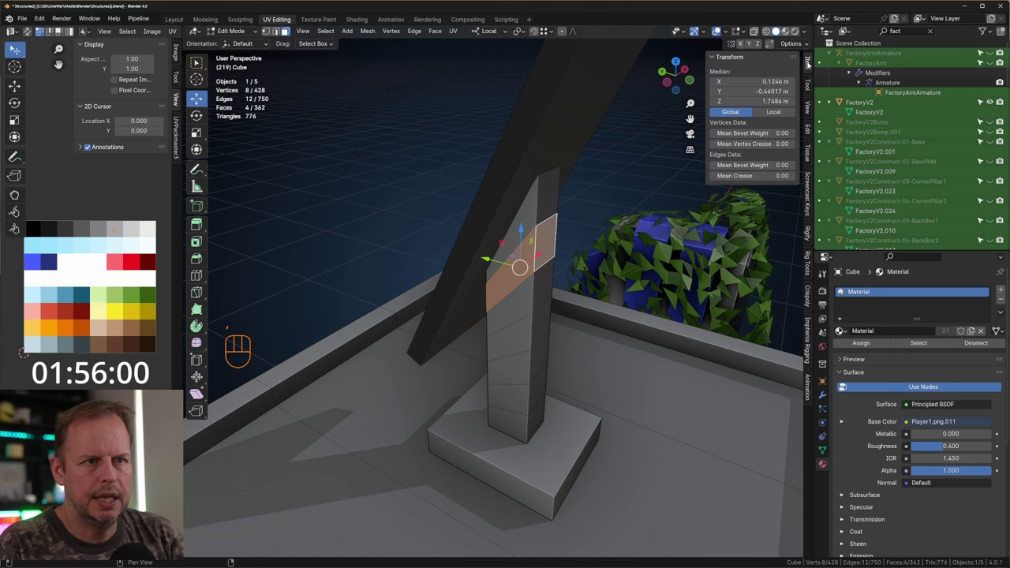
key(Tab)
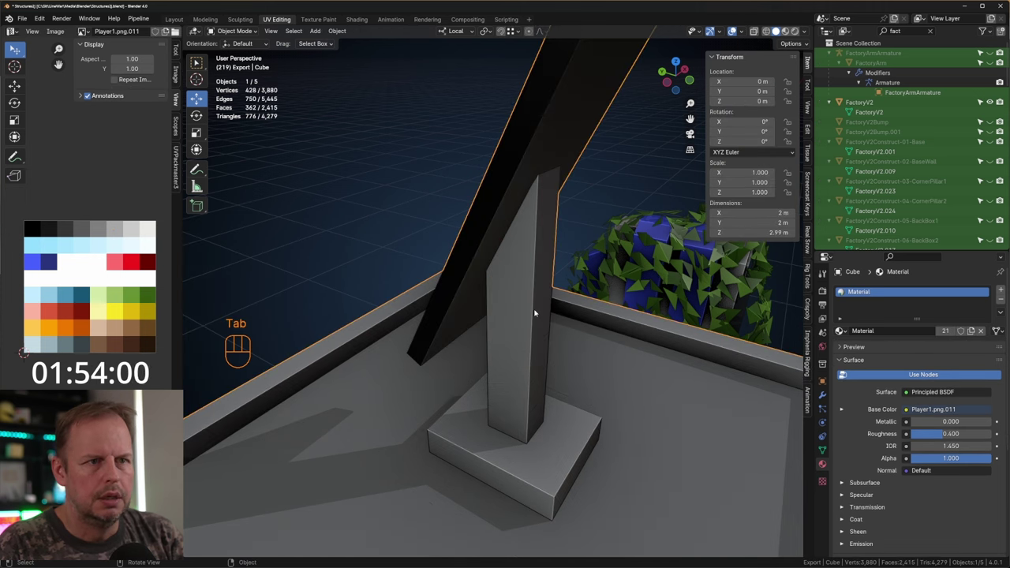
key(Tab)
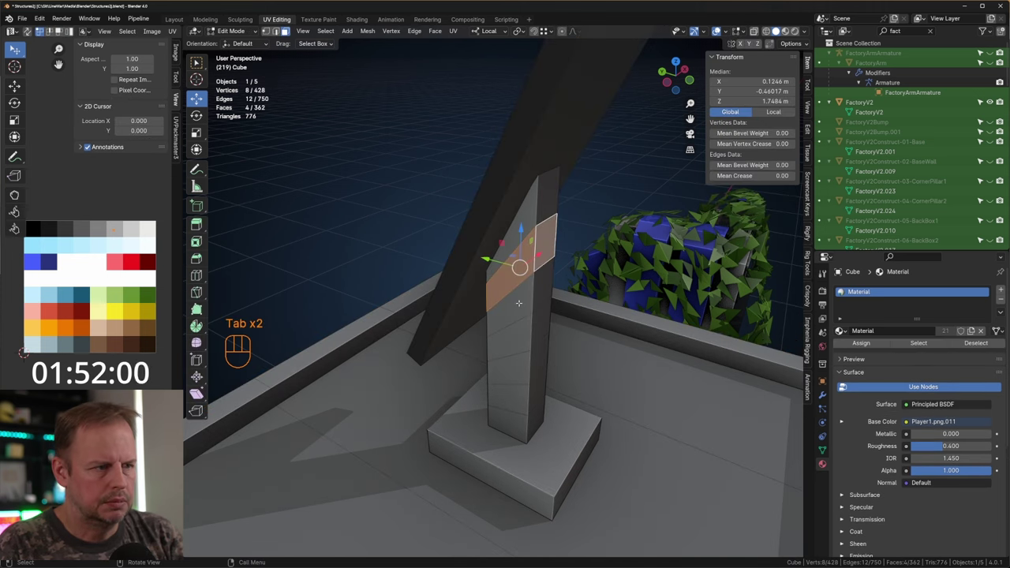
Try insetting the post's three alternate bands about 0.001 m and shrinking them inward about 0.007 m with even thickness.
alt+shift+click(527, 330)
alt+shift+click(525, 394)
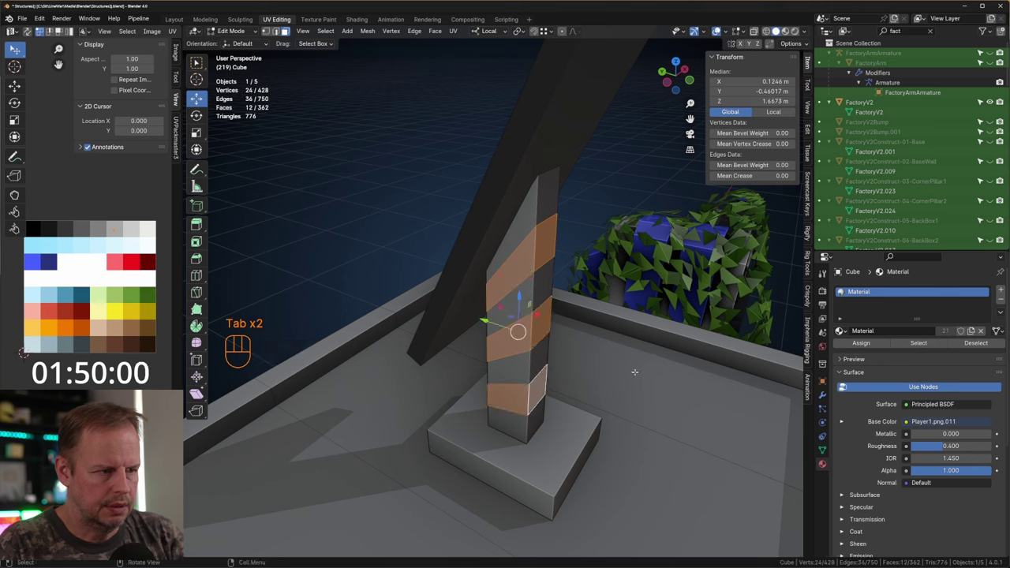
key(i)
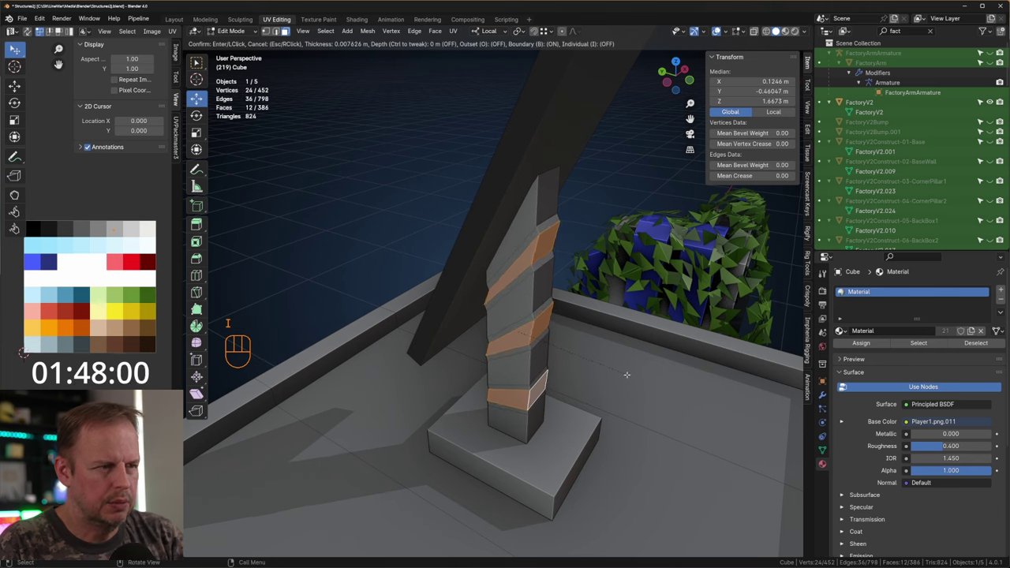
click(631, 371)
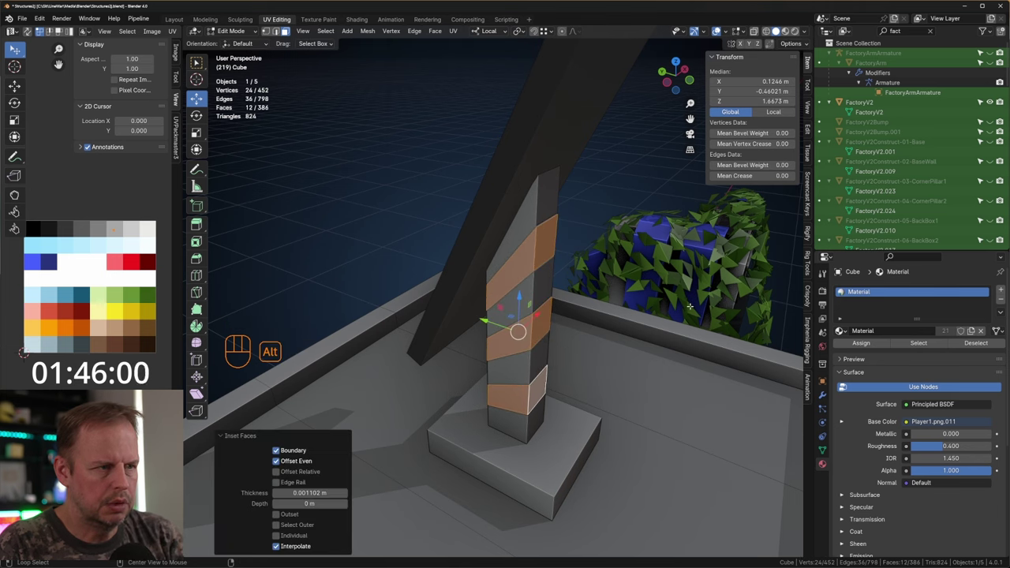
key(alt+s)
key(alt)
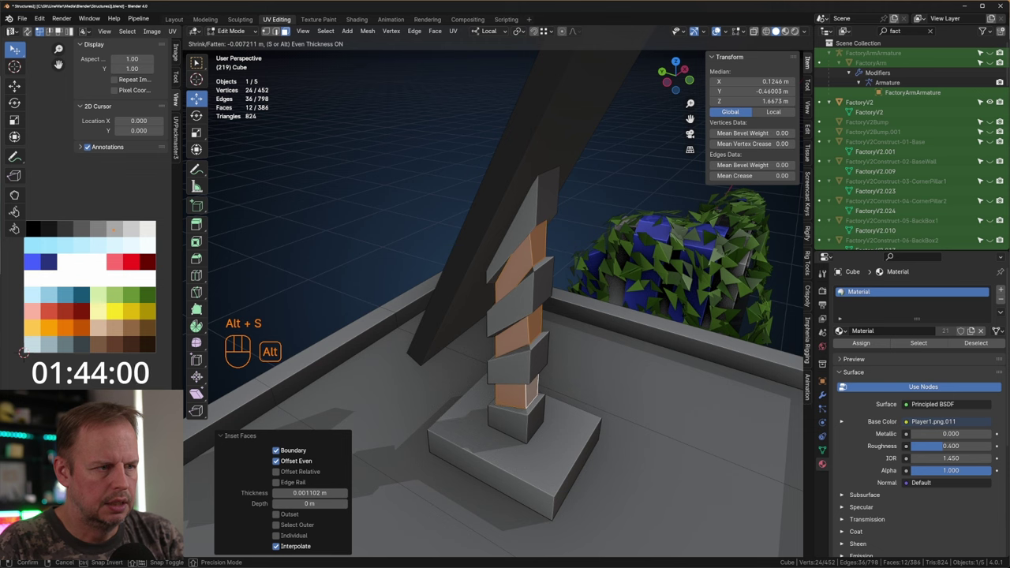
click(513, 332)
Inspect the grooved post in object mode and undo the inset and shrink of its bands.
key(Tab)
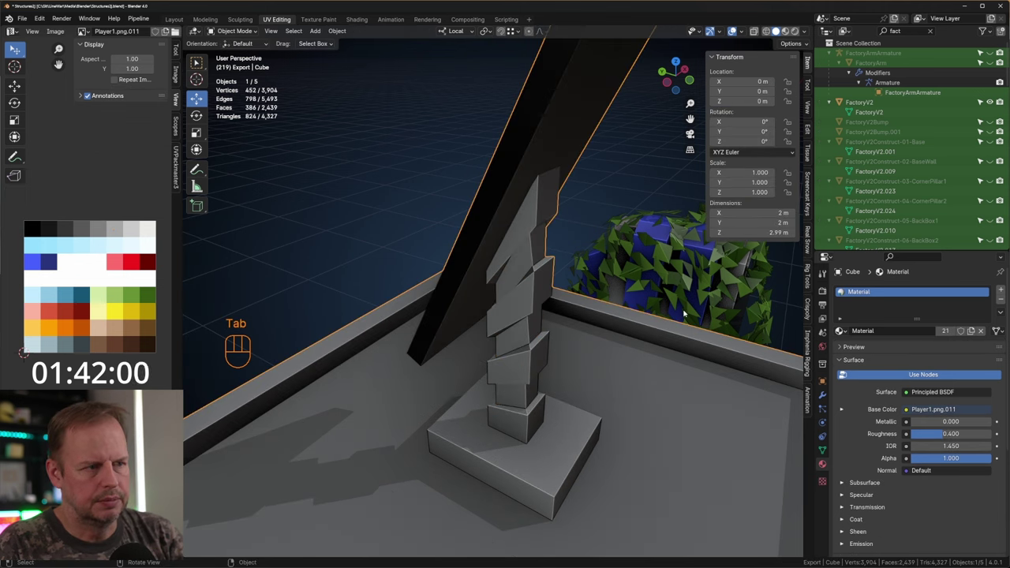
scroll(683, 314, down, 4)
scroll(683, 314, up, 2)
middle_drag(683, 313, 638, 313)
key(ctrl+z)
key(ctrl+z)
key(ctrl+z)
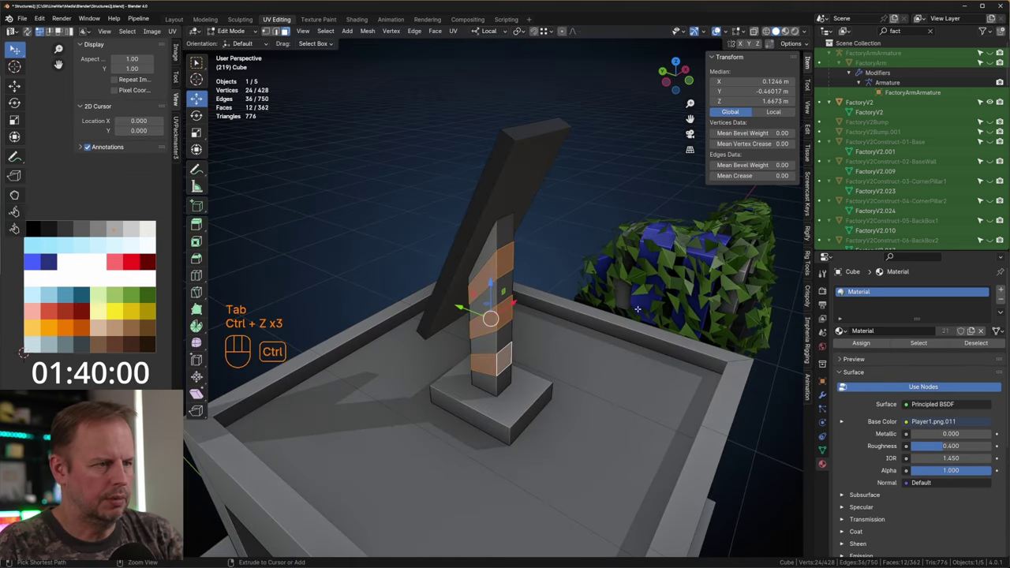
key(ctrl+z)
key(ctrl+z)
key(ctrl+z)
key(ctrl+z)
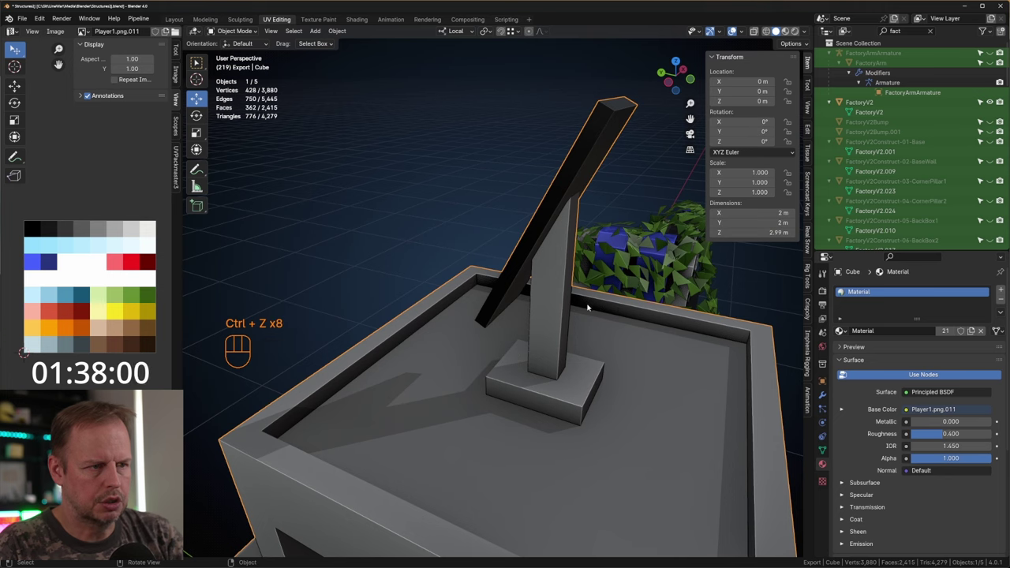
Select the three adjacent middle face bands of the post and scale them down to narrow its waist.
middle_drag(587, 307, 543, 319)
key(Tab)
key(a)
key(a)
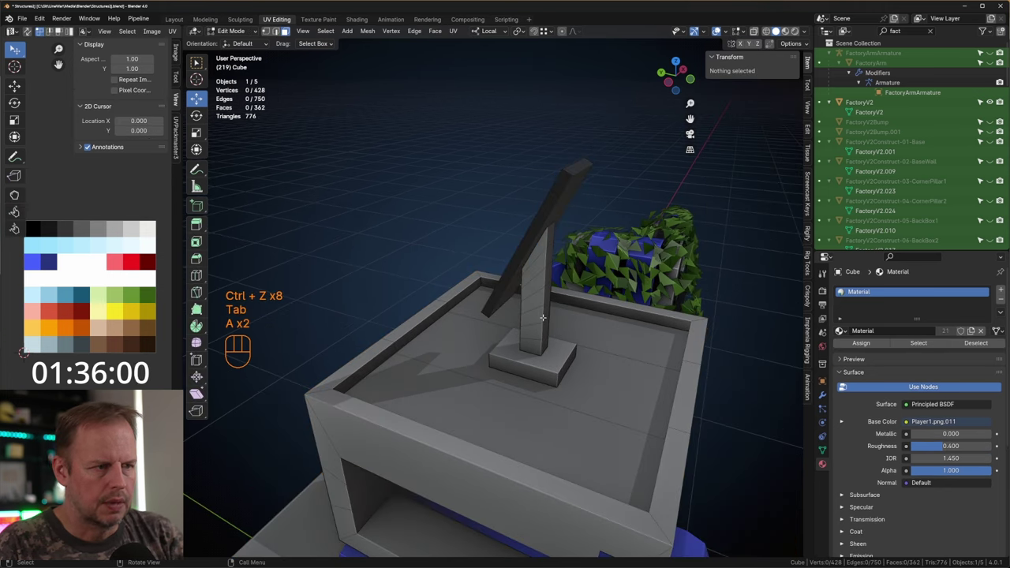
alt+click(543, 304)
alt+shift+click(542, 297)
key(s)
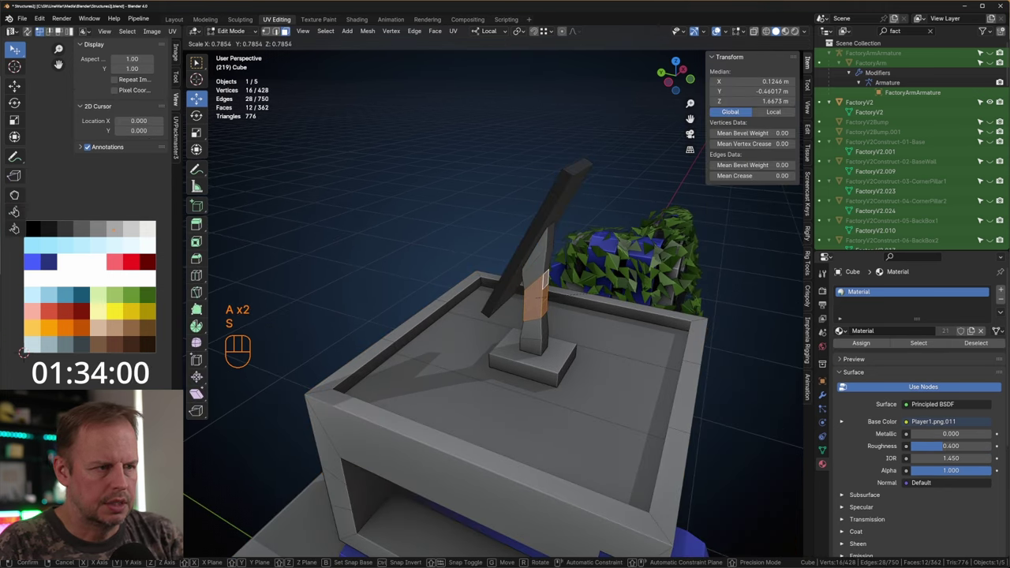
click(536, 295)
Duplicate an upper side face of the post, scale it to 0.504 and shift it slightly into the post along local Y.
middle_drag(536, 296, 507, 313)
click(509, 296)
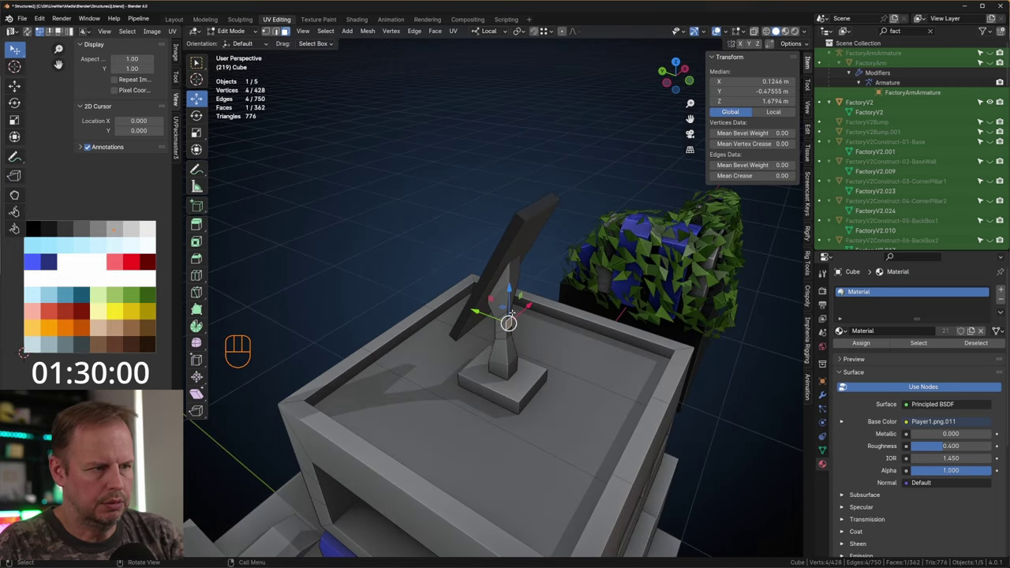
key(shift+d)
right_click(515, 298)
key(s)
click(540, 303)
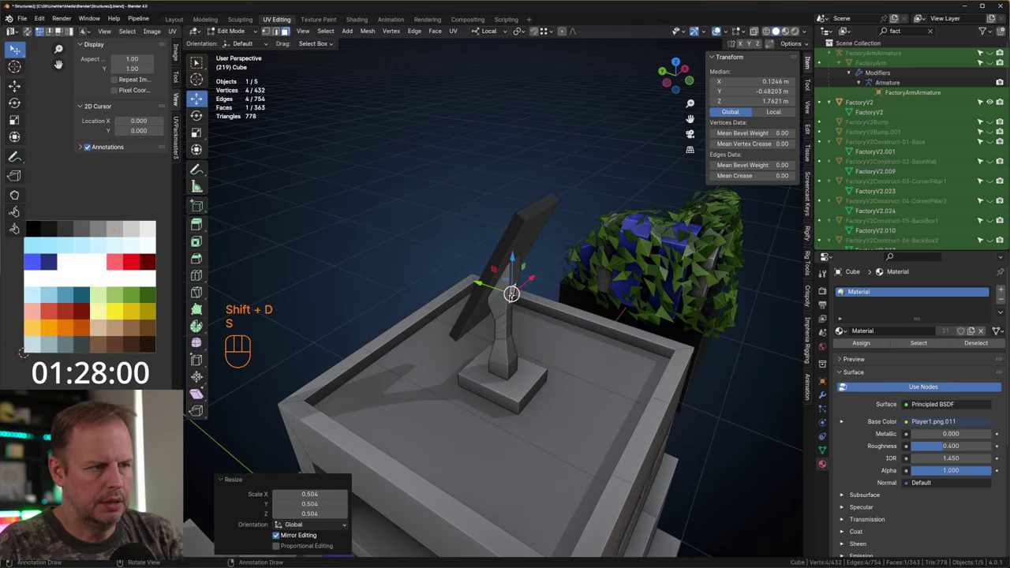
drag(474, 282, 470, 282)
click(508, 289)
Extrude the small face about 0.07 m, scale its end to 0.486 and lower it about 0.24 m along local Z into a strut.
key(e)
click(521, 293)
key(s)
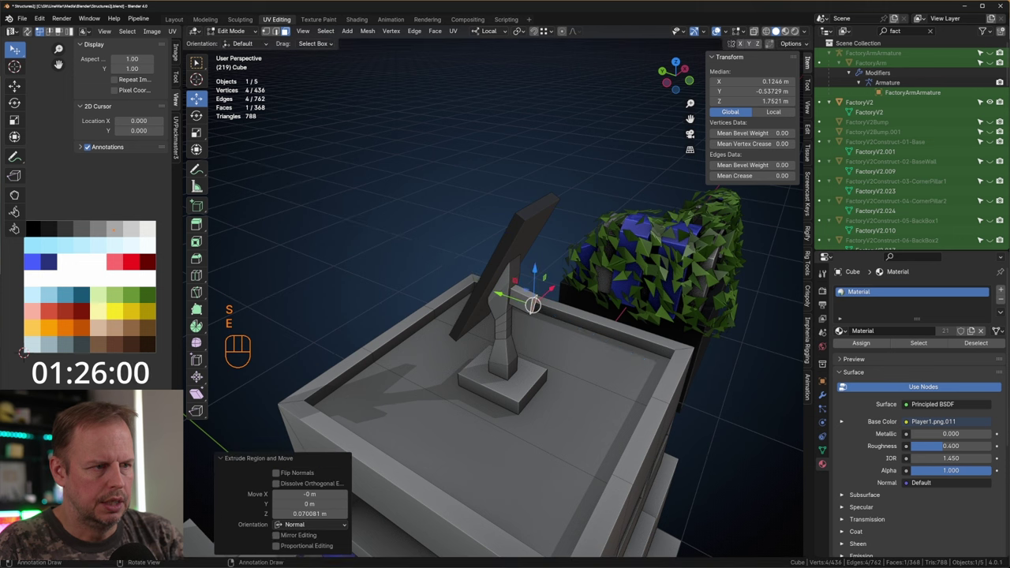
click(532, 305)
key(g)
key(z)
key(z)
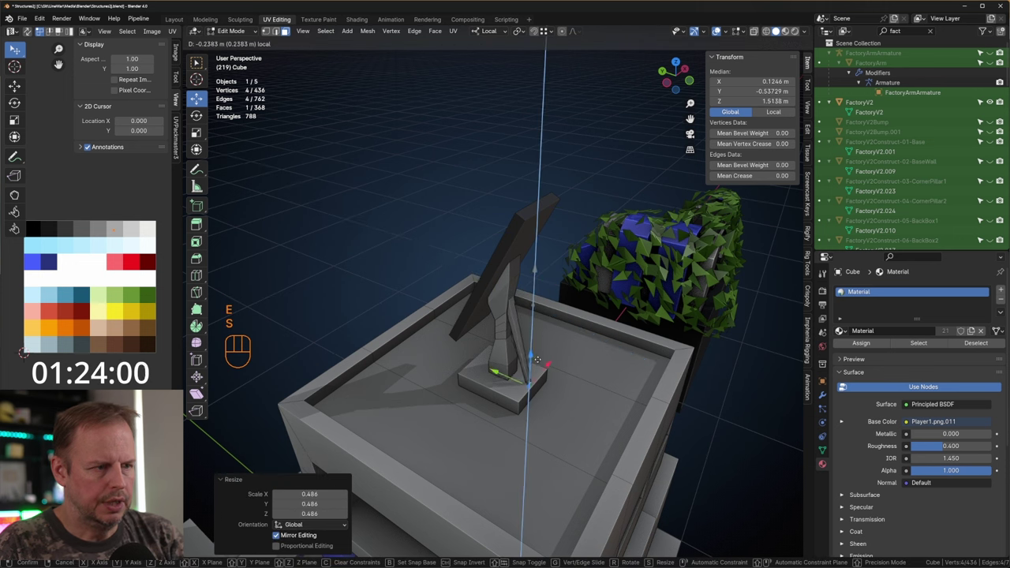
click(537, 360)
Select the complete roof panel assembly with its base, post and strut, and scale it to 1.126.
key(l)
key(l)
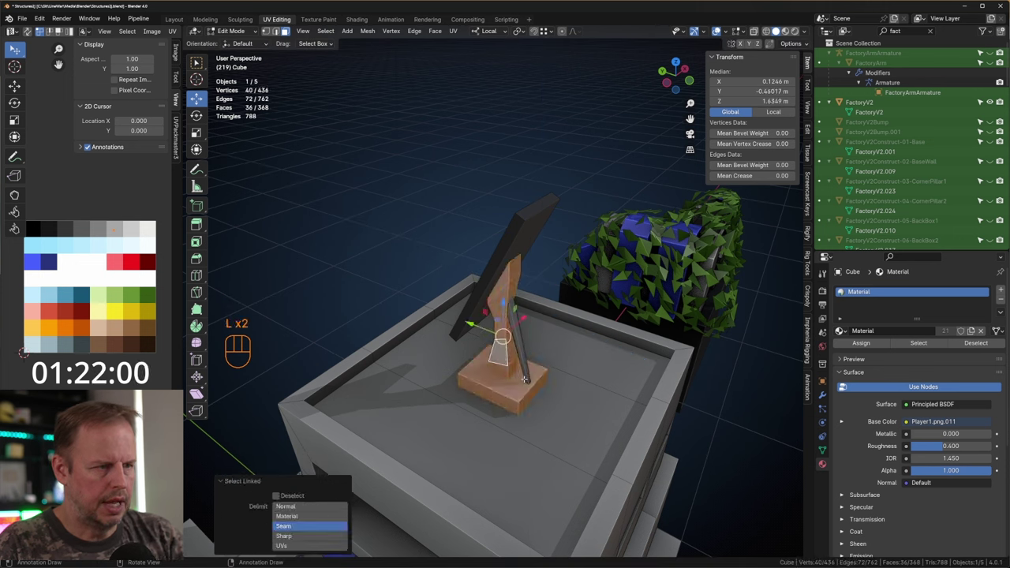
key(l)
key(l)
key(l)
scroll(488, 266, down, 6)
middle_drag(487, 266, 620, 318)
key(s)
click(618, 270)
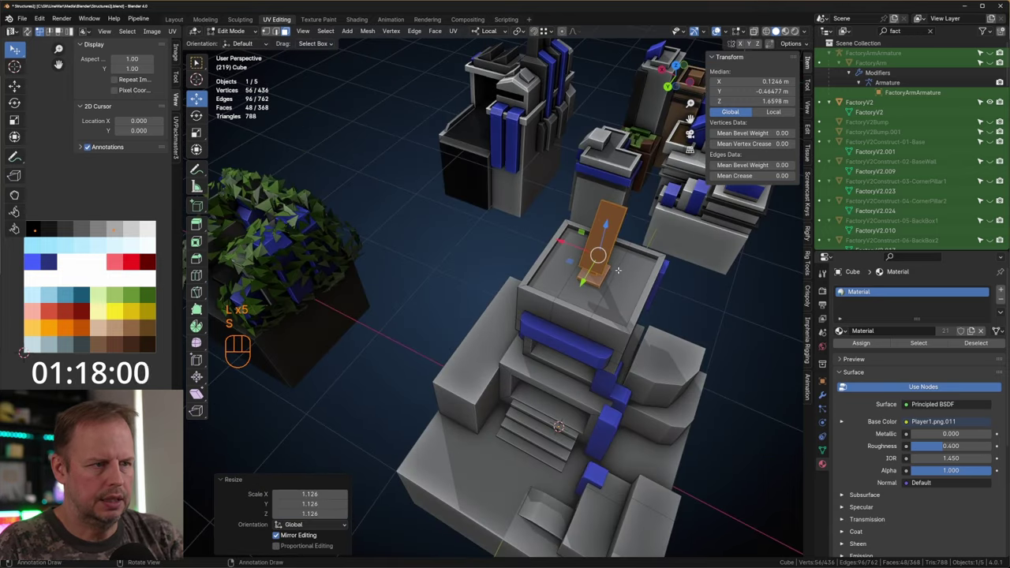
Move the panel assembly about 0.183 m along local X and make two evenly spaced copies of it along local X.
key(shift+d)
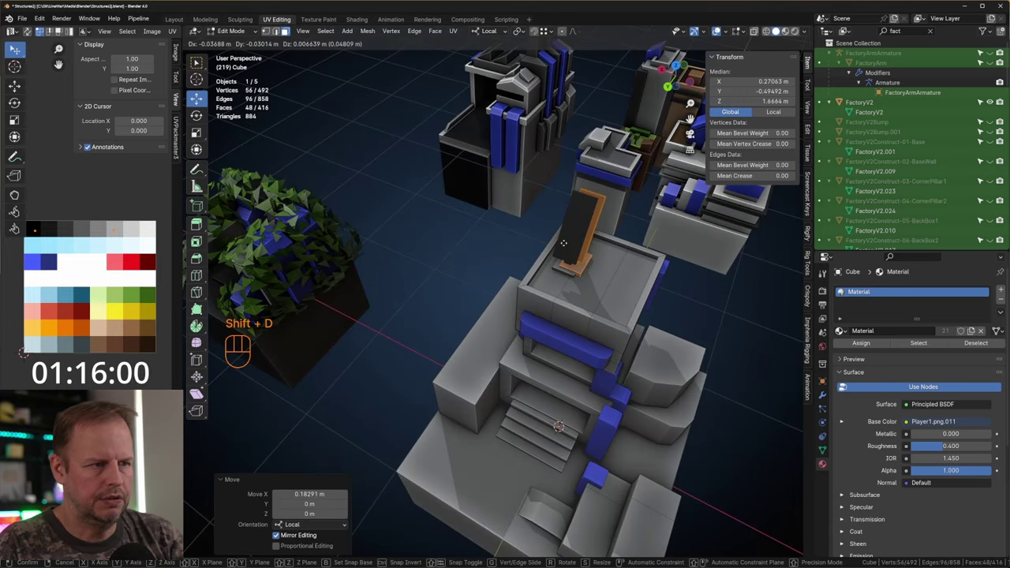
key(x)
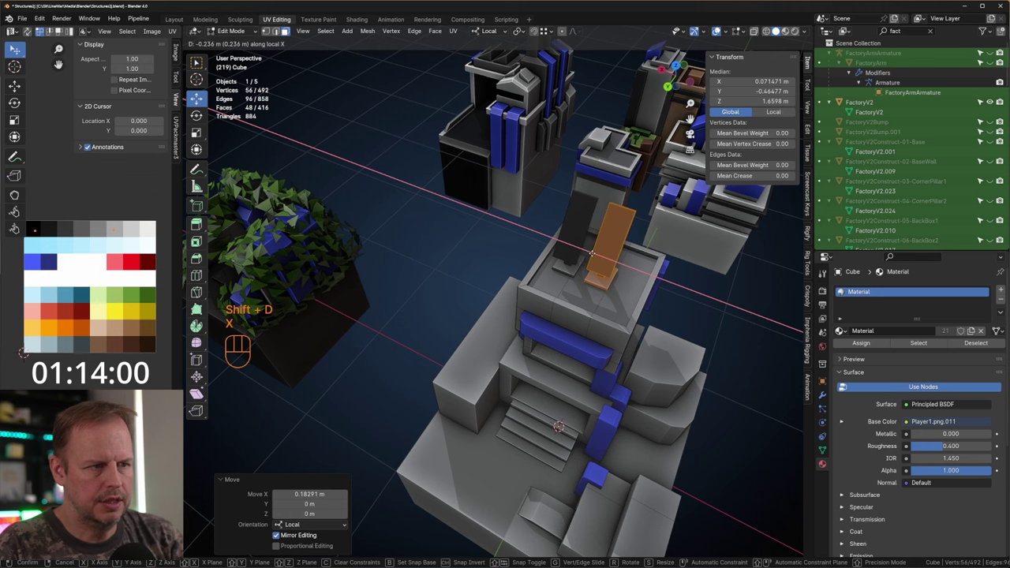
shift+click(600, 255)
key(shift+r)
Duplicate the sill face of the top storey's side window in place and scale the copy to 0.740.
middle_drag(678, 295, 614, 277)
click(585, 406)
shift+middle_drag(566, 383, 582, 303)
mouse_move(582, 303)
middle_down()
mouse_move(616, 281)
mouse_move(578, 284)
middle_up()
click(603, 270)
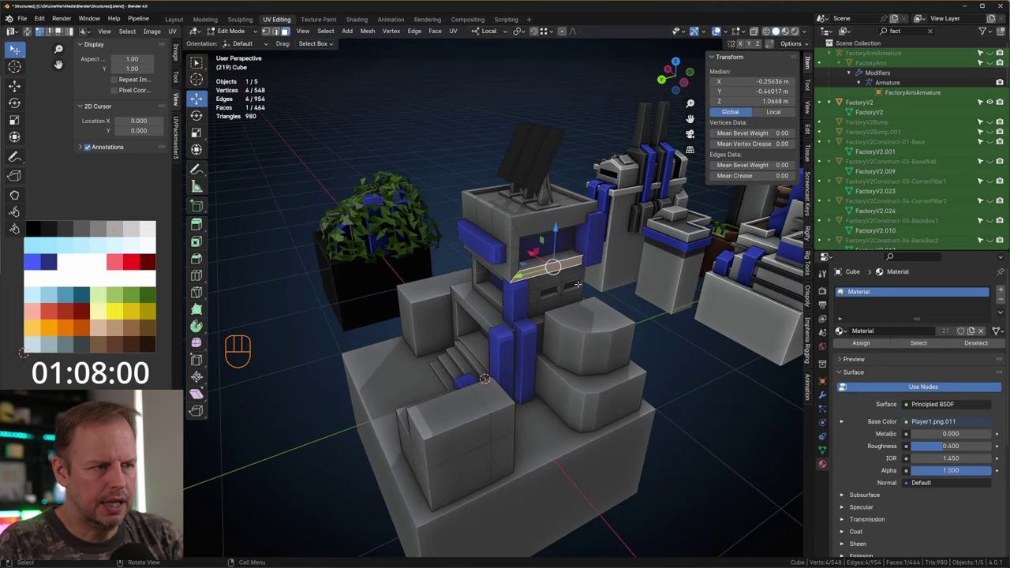
drag(552, 266, 547, 259)
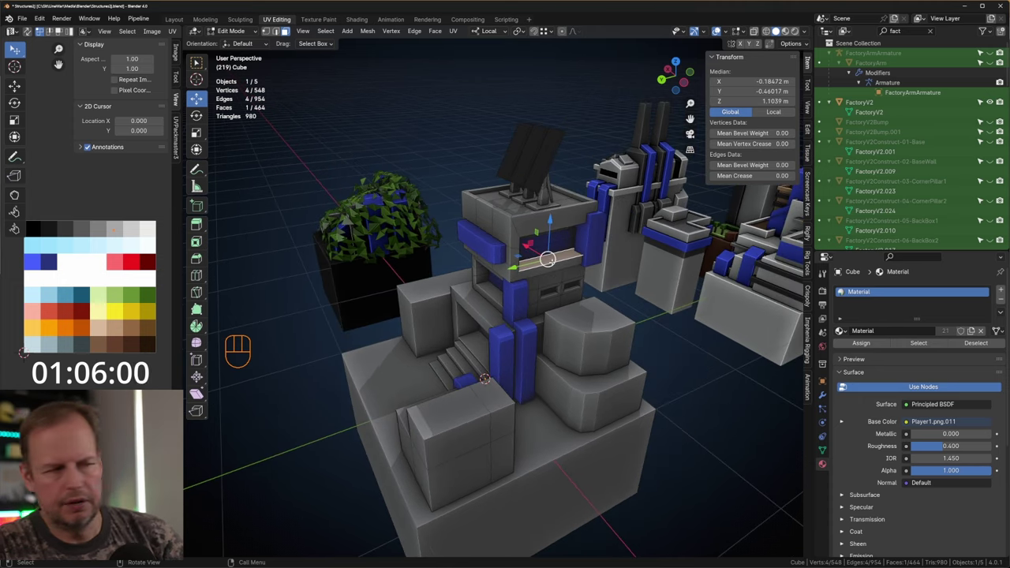
middle_drag(565, 265, 581, 273)
key(shift+d)
right_click(580, 273)
key(s)
click(573, 269)
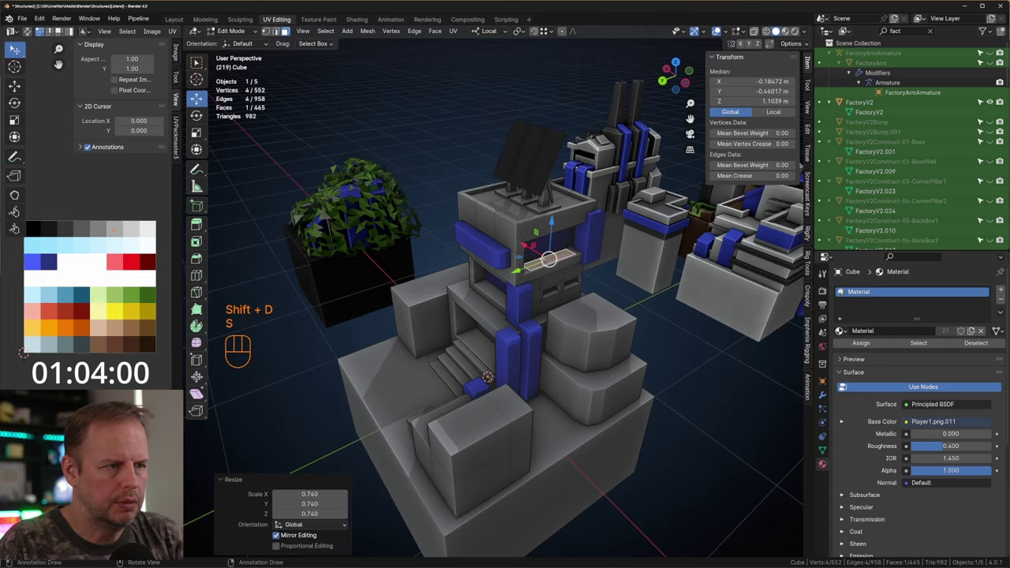
Move the copied face about 0.38 m outward along local X, widen it, lower it 0.033 m and extrude it about 0.05 m into a slab.
drag(530, 248, 563, 269)
key(s)
key(x)
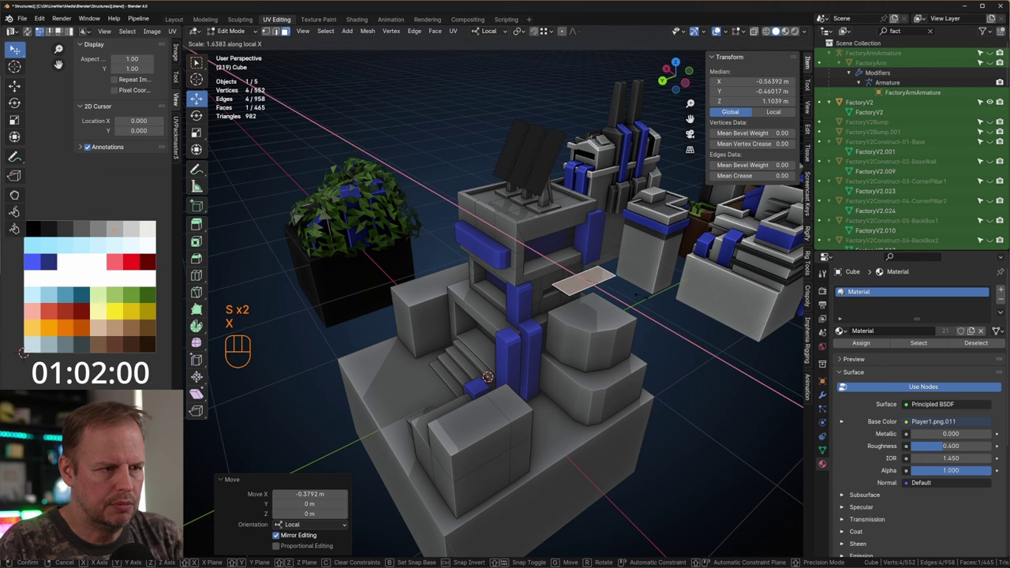
click(591, 247)
key(e)
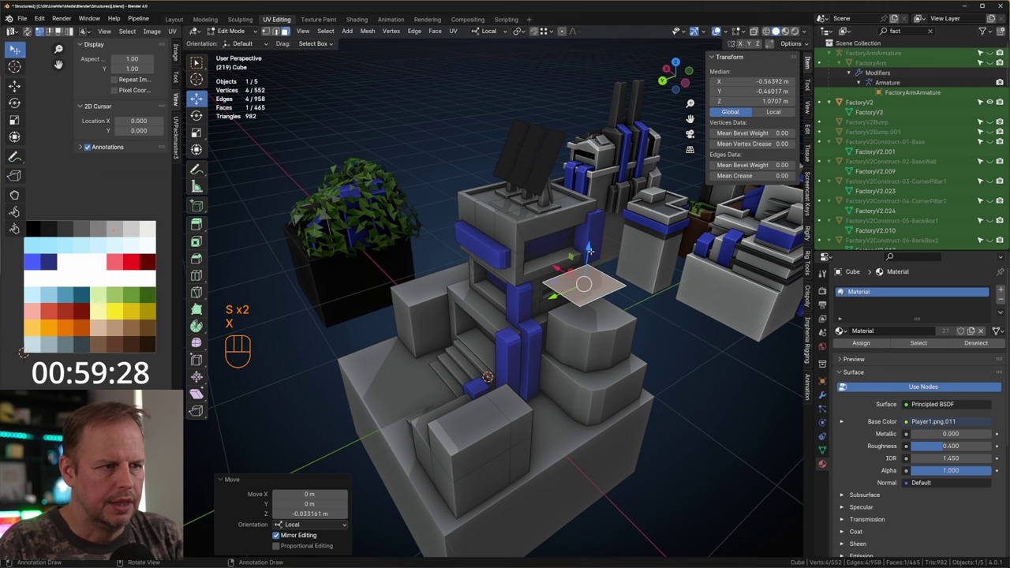
click(591, 246)
Duplicate the slab's top face, scale it to 0.165, lower it about 0.40 m along local Z and extrude it about 0.35 m into a post.
key(shift+d)
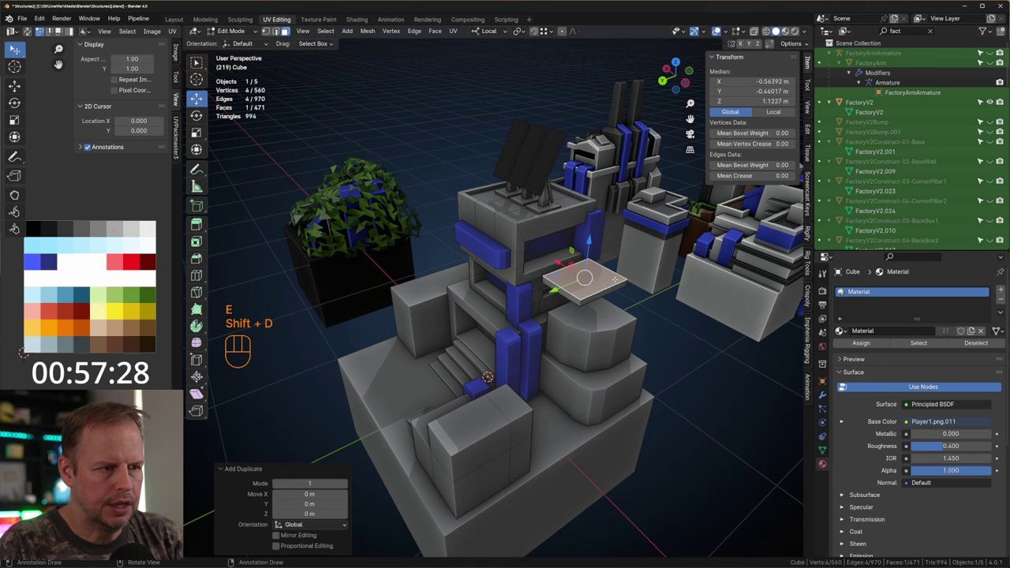
key(s)
click(596, 270)
key(g)
key(z)
key(z)
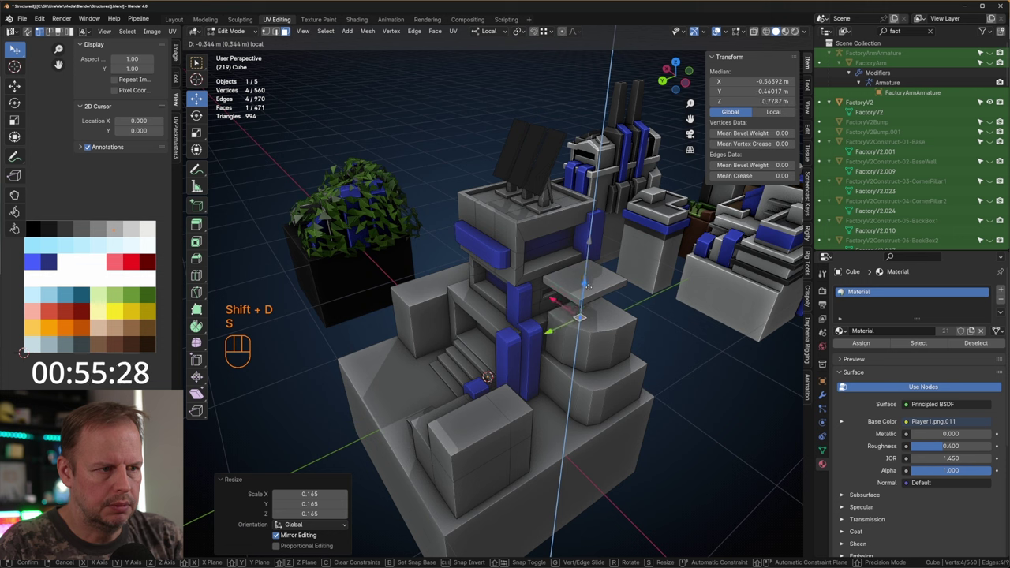
click(588, 292)
key(e)
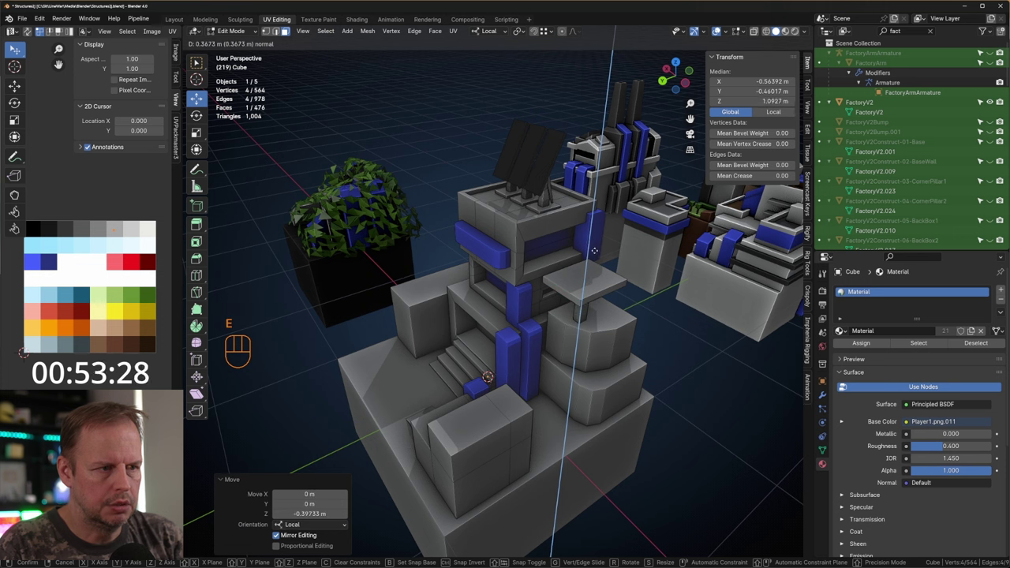
click(593, 301)
Shift the whole post about 0.023 m in local X and 0.033 m in local Y, and place a copy along local Y under the slab.
click(583, 307)
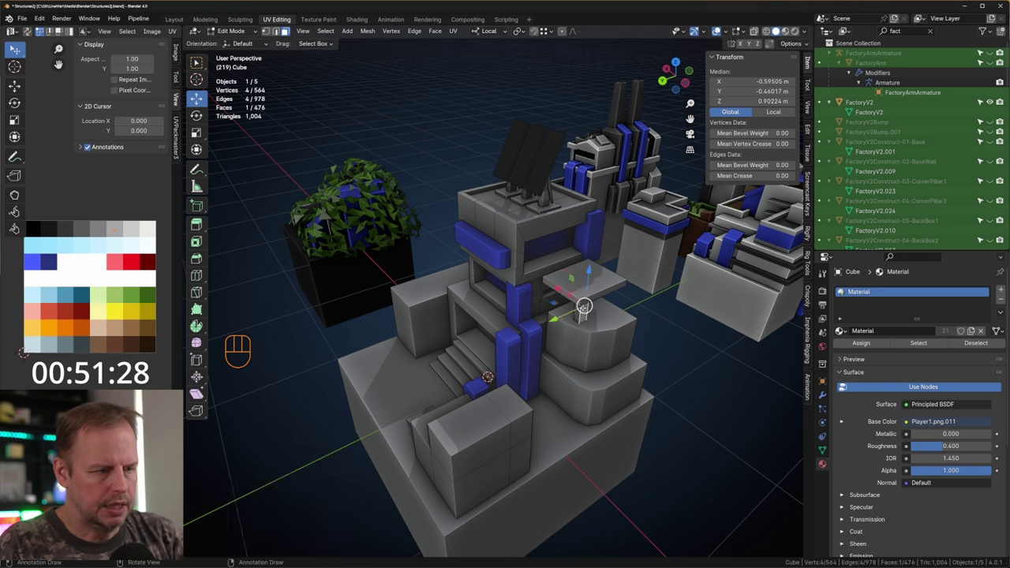
key(l)
drag(552, 302, 548, 303)
click(549, 300)
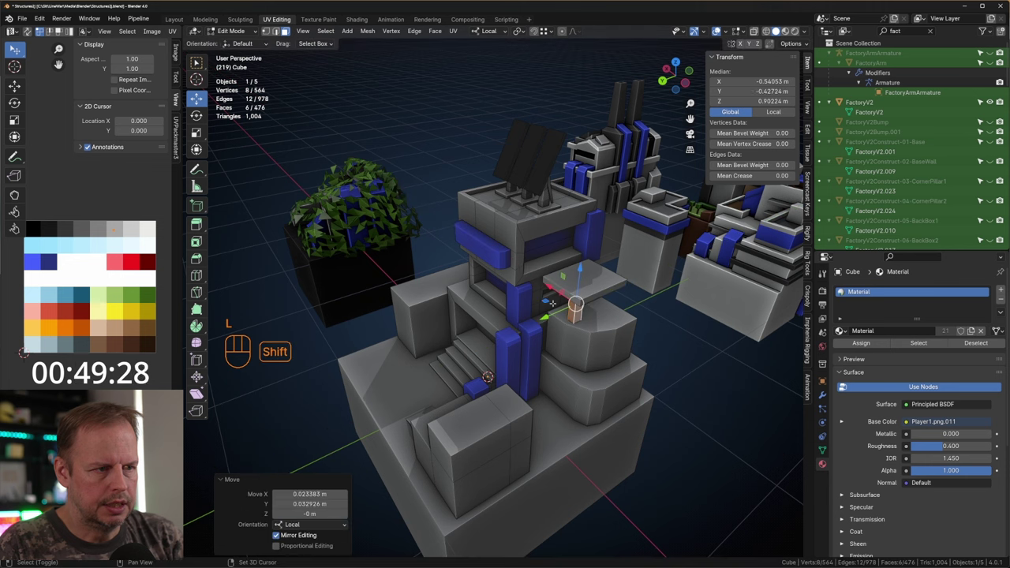
key(shift+d)
key(x)
key(y)
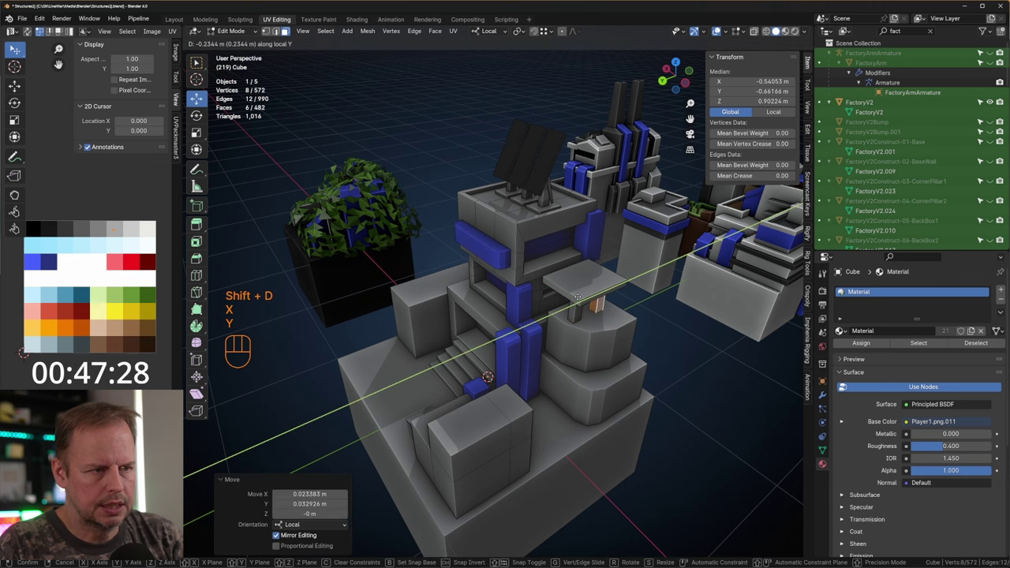
click(578, 297)
middle_drag(578, 297, 517, 272)
drag(512, 299, 506, 302)
middle_drag(509, 295, 603, 321)
Move the slab's inner end face along local X until the slab meets the tower wall.
click(550, 304)
click(588, 273)
middle_drag(588, 273, 608, 284)
scroll(605, 277, up, 2)
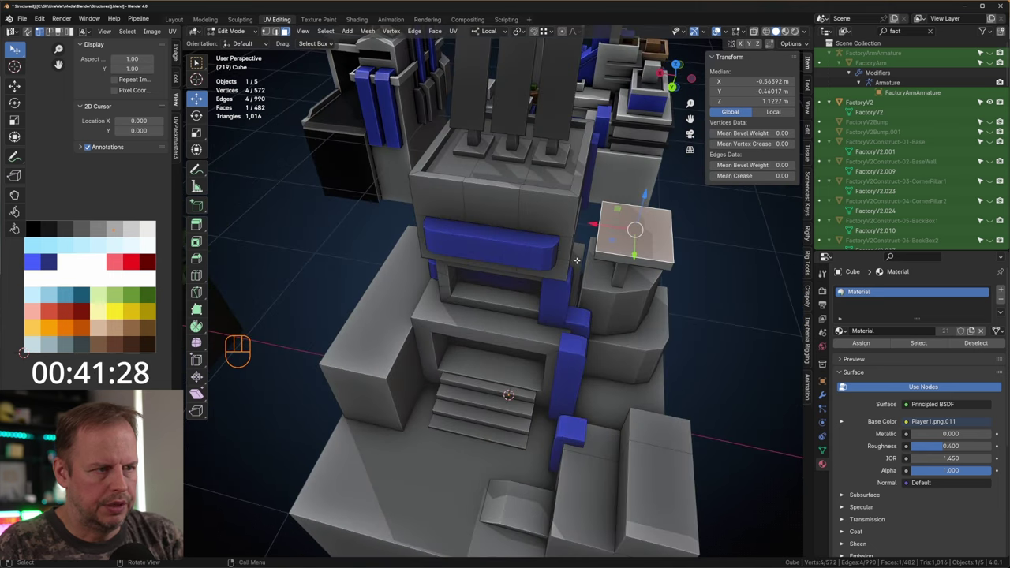
middle_drag(586, 247, 591, 224)
key(alt+a)
click(586, 222)
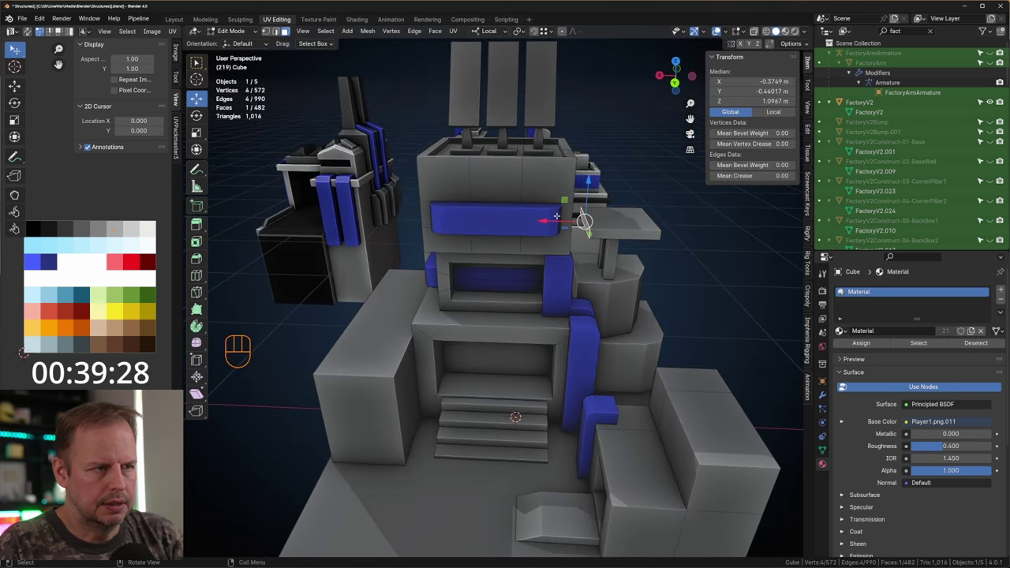
drag(550, 222, 522, 222)
Push the blue front panel about 0.021 m into the wall along local Y and duplicate it about 0.164 m up along local Z.
click(504, 228)
middle_drag(524, 218, 478, 223)
key(l)
drag(475, 178, 475, 193)
key(shift+d)
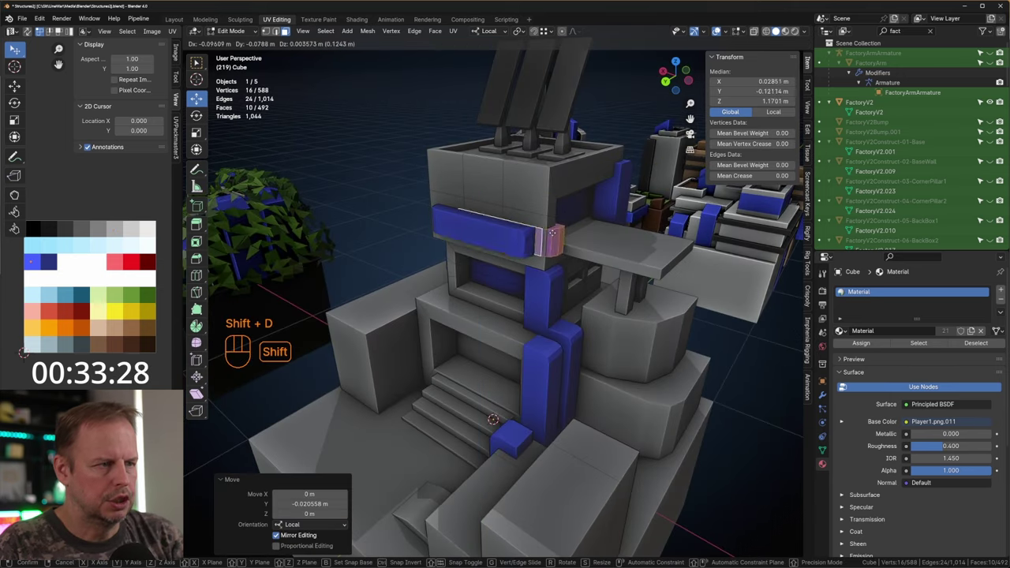
key(z)
click(482, 157)
Scale the copied blue panel to 0.646 along local Z and push it about 0.017 m into the wall along local Y.
key(s)
key(z)
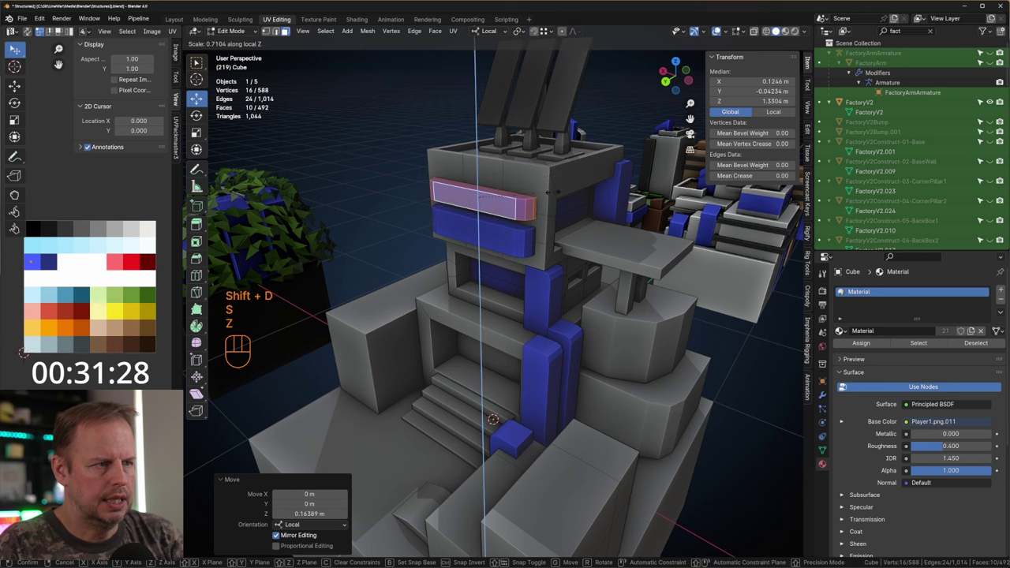
click(490, 208)
key(g)
key(y)
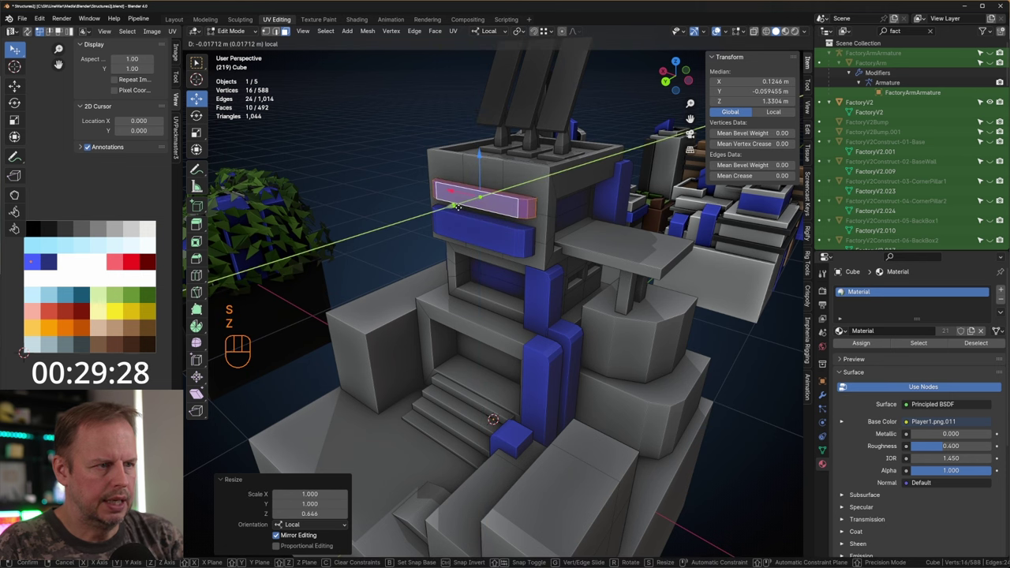
drag(457, 208, 458, 209)
scroll(457, 209, down, 1)
shift+middle_drag(458, 209, 434, 212)
middle_drag(434, 211, 627, 294)
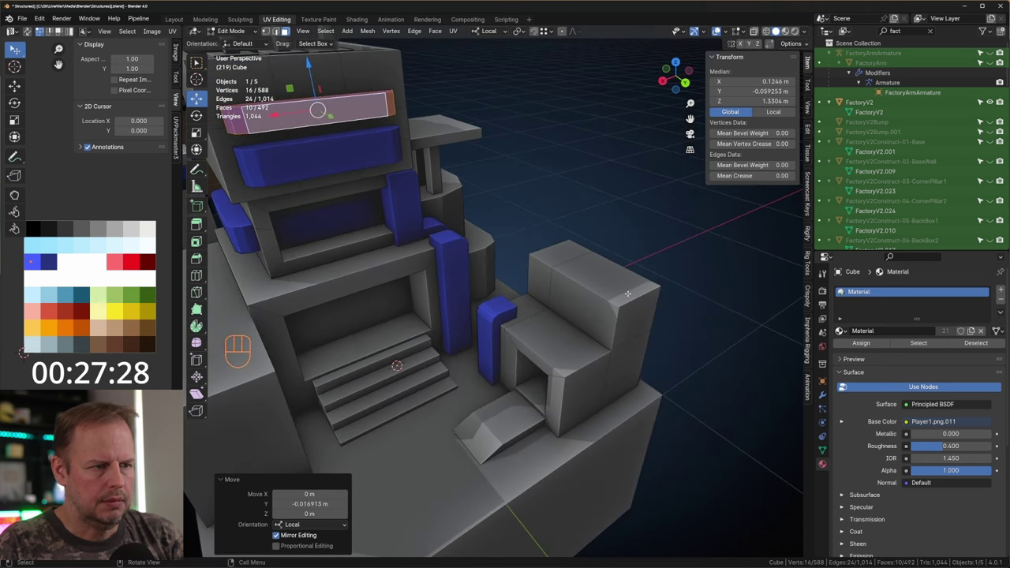
click(628, 292)
shift+click(631, 291)
shift+click(632, 289)
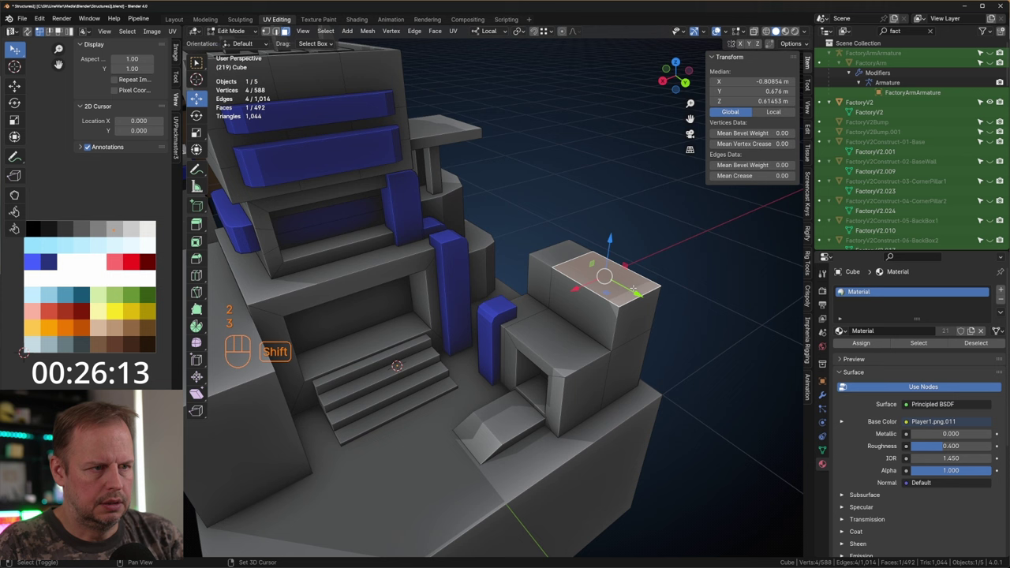
shift+click(562, 252)
scroll(593, 271, down, 4)
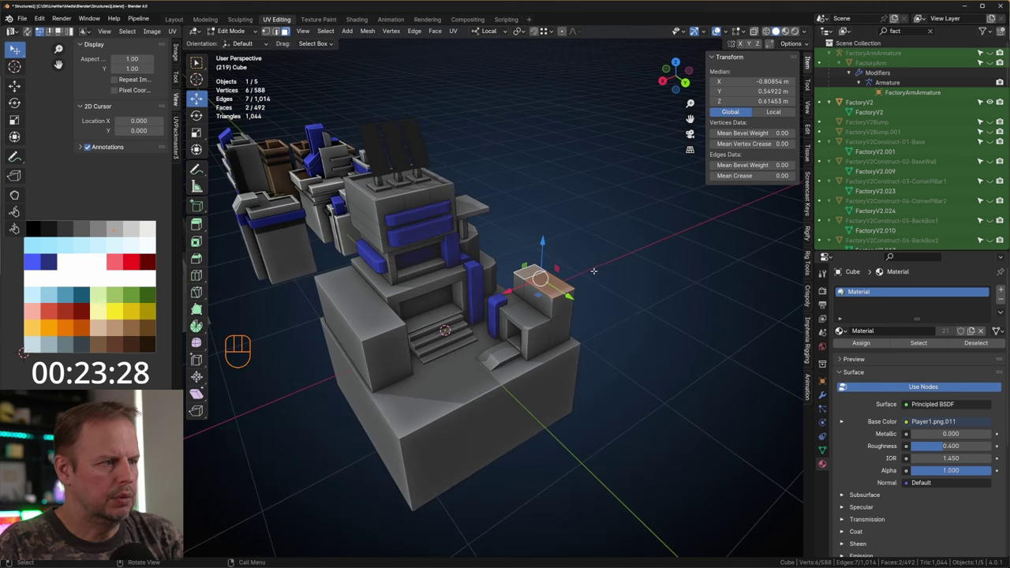
Duplicate the front top face of the small corner block, scale it to 0.668 and extrude it about 0.358 m upward into a box.
middle_drag(503, 267, 568, 355)
click(552, 363)
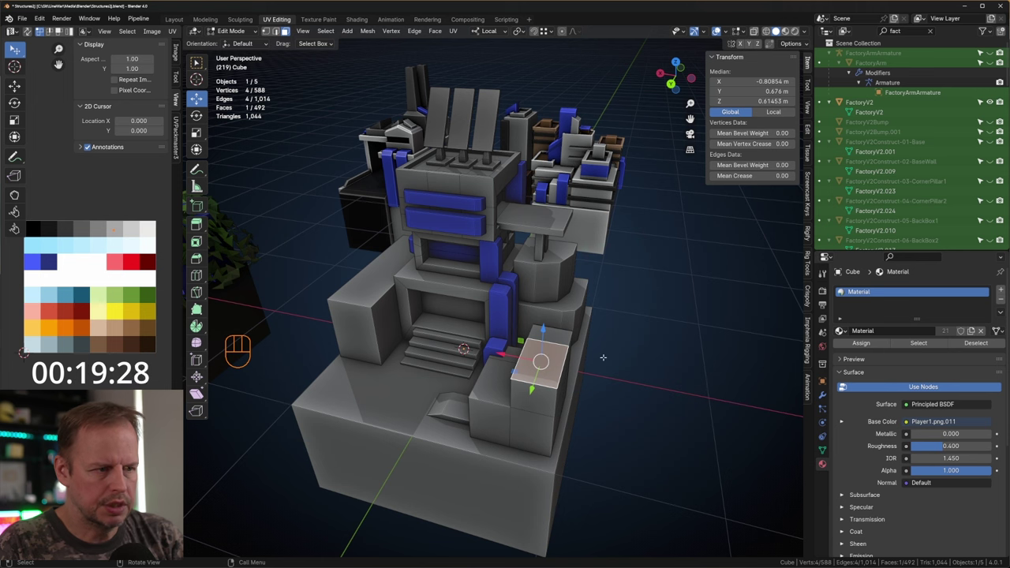
key(shift+d)
right_click(585, 356)
key(s)
click(595, 362)
key(e)
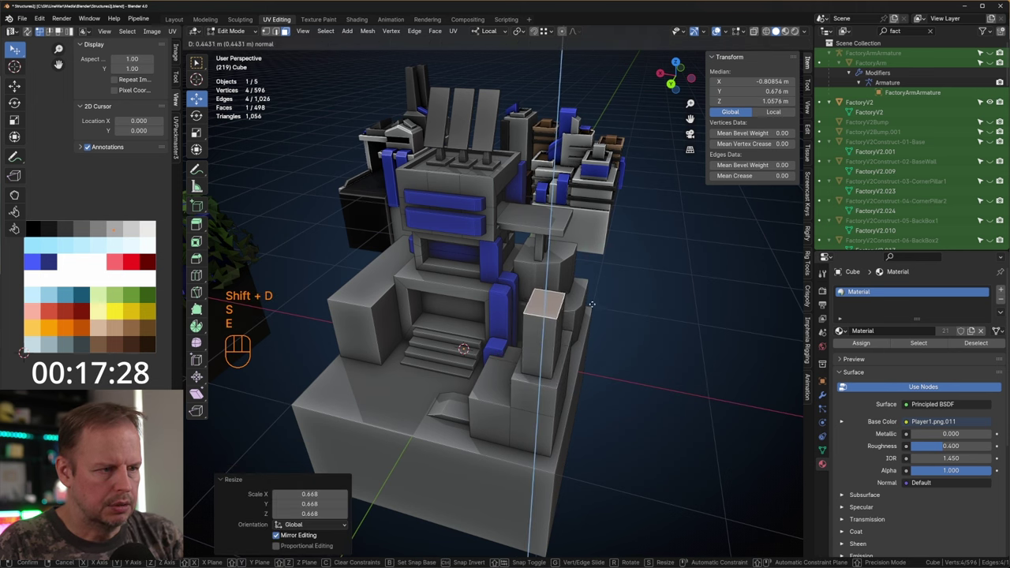
click(591, 326)
Select the whole new box on the corner block and move its UVs onto the blue palette swatch.
middle_drag(590, 327, 695, 310)
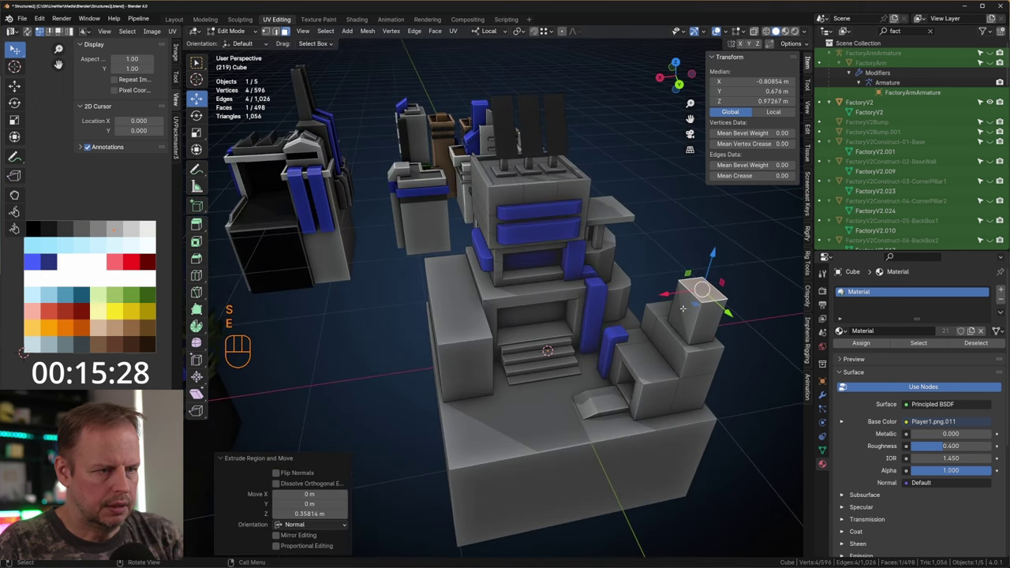
key(l)
key(g)
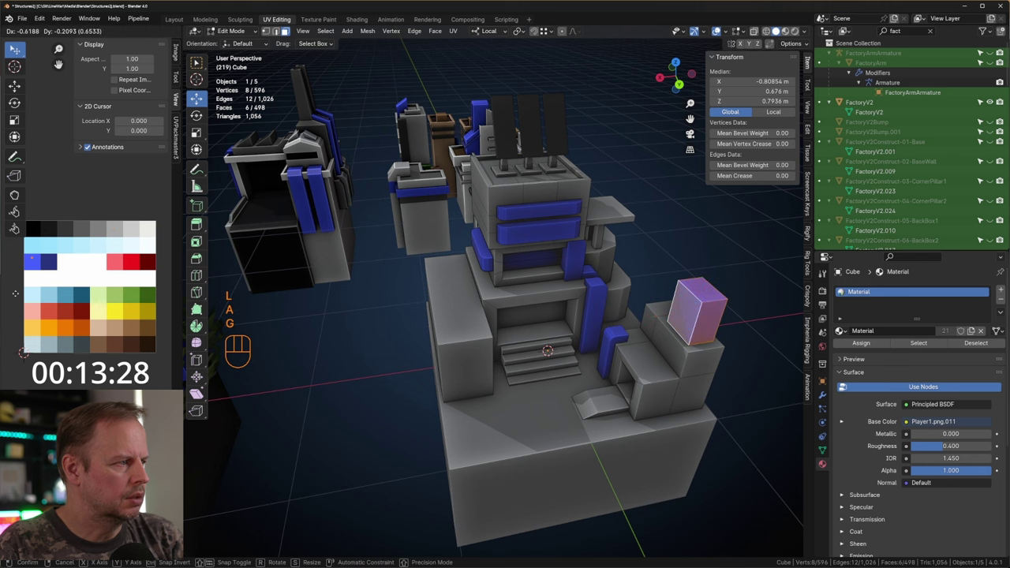
click(16, 302)
Select the back faces of the stair doorway and the corner block's opening and move their UVs onto a darker palette swatch.
click(529, 321)
middle_drag(538, 326, 692, 293)
shift+click(693, 292)
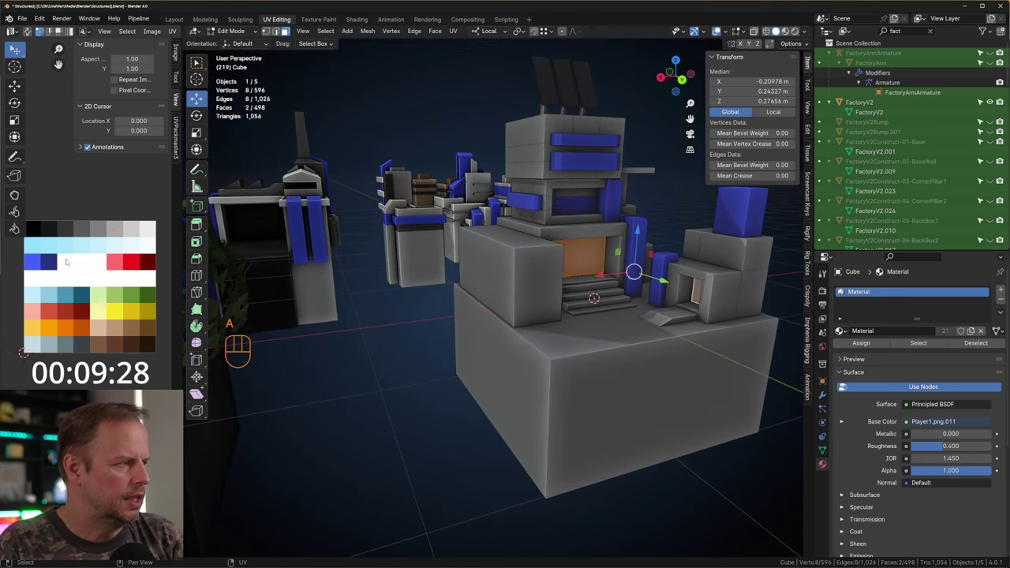
key(g)
click(167, 261)
Select the inner side faces of the stair doorway and the corner block's opening and move their UVs onto a dark grey swatch.
key(3)
key(a)
key(a)
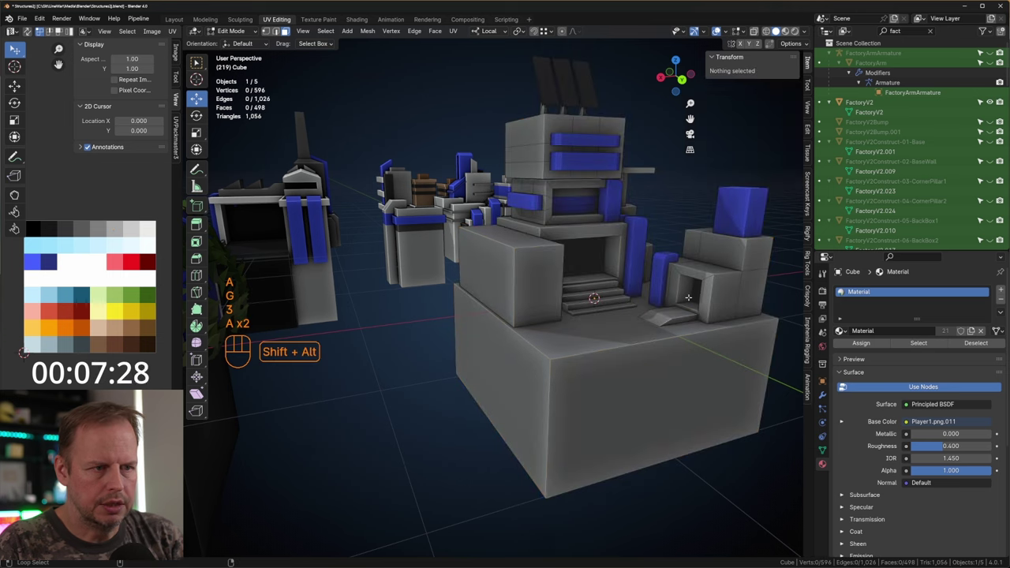
alt+shift+click(688, 298)
middle_drag(688, 298, 557, 295)
alt+shift+click(395, 276)
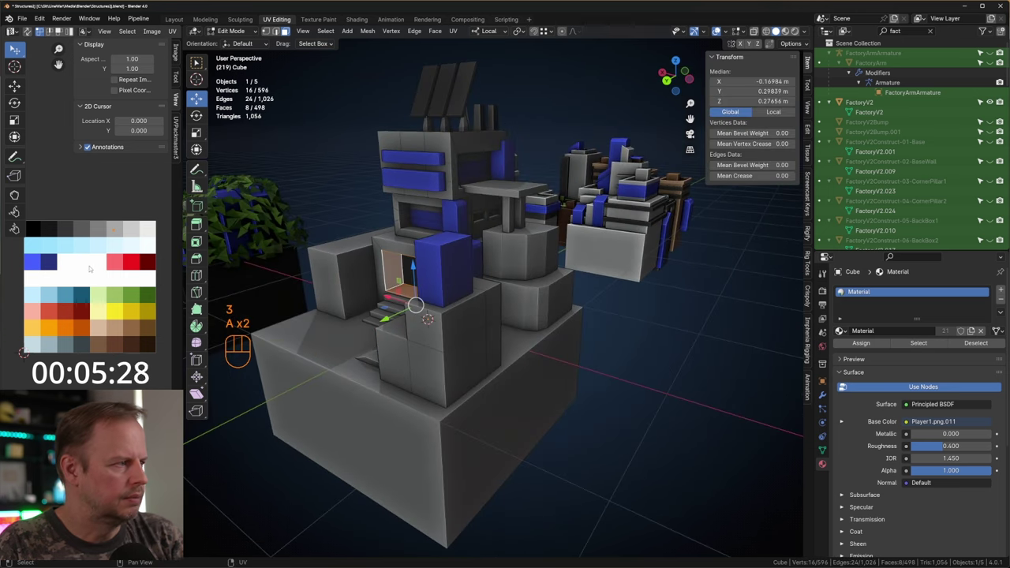
key(a)
key(g)
click(41, 264)
Select the inner frame faces of the middle storey's front window and move their UVs onto the dark grey swatch.
middle_drag(422, 235, 426, 265)
key(a)
key(a)
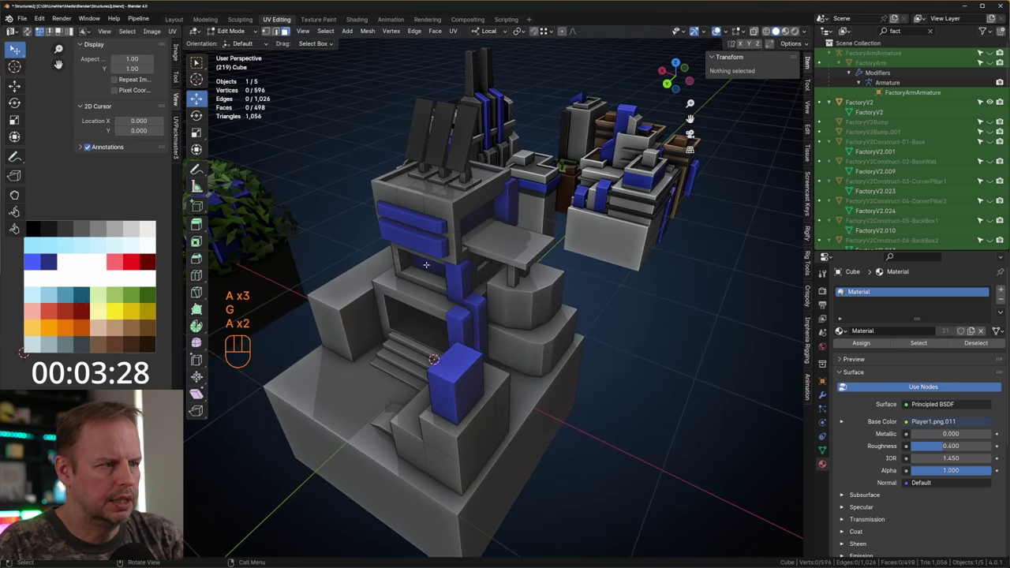
alt+shift+click(408, 269)
key(g)
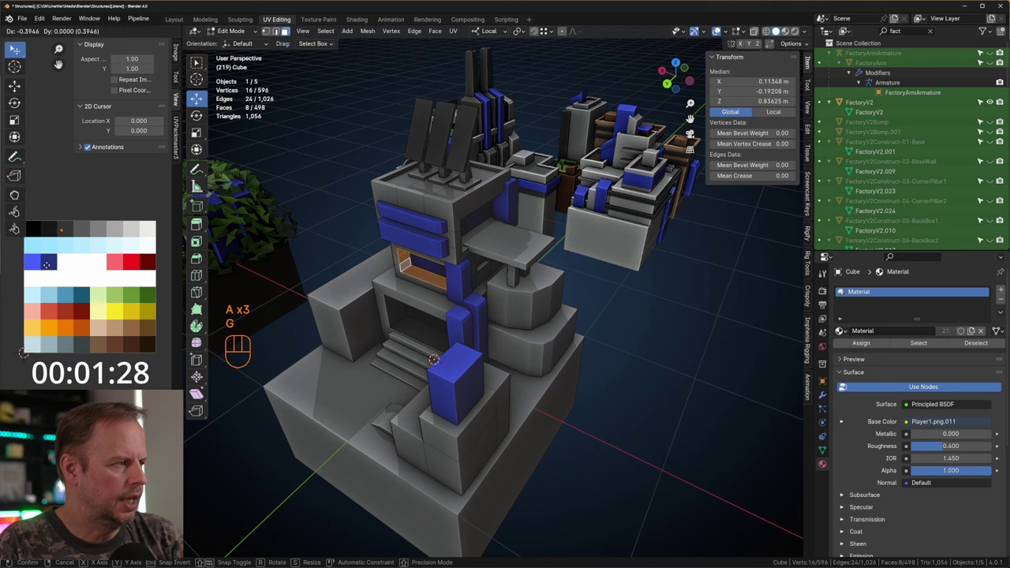
click(47, 265)
Bevel the long outer top edge of the large block beside the stairs.
middle_drag(376, 295, 484, 323)
click(450, 316)
key(2)
click(484, 324)
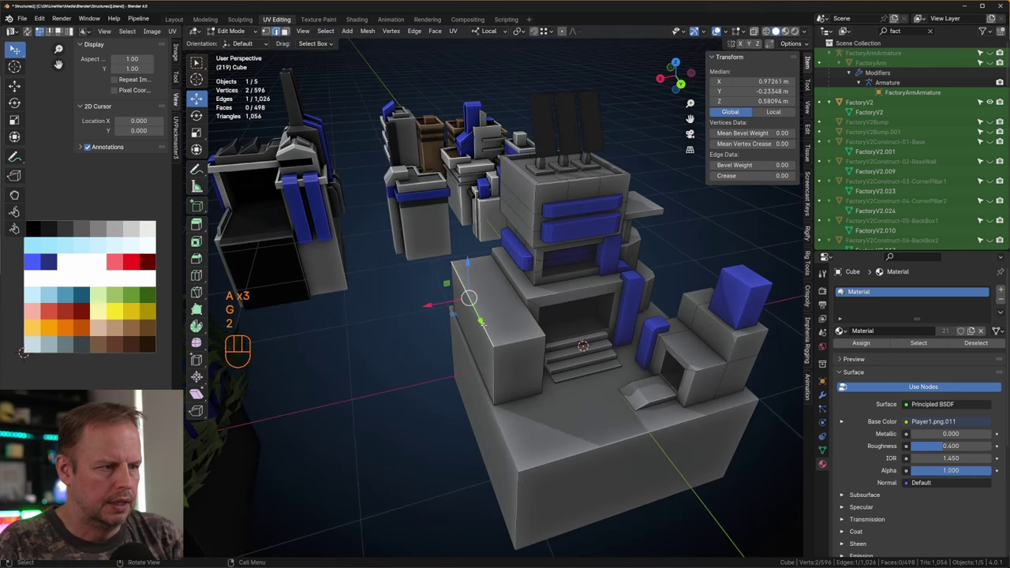
key(ctrl+b)
click(527, 330)
Return to object mode, deselect the structure and view it alongside the neighbouring models.
key(Tab)
scroll(686, 363, down, 6)
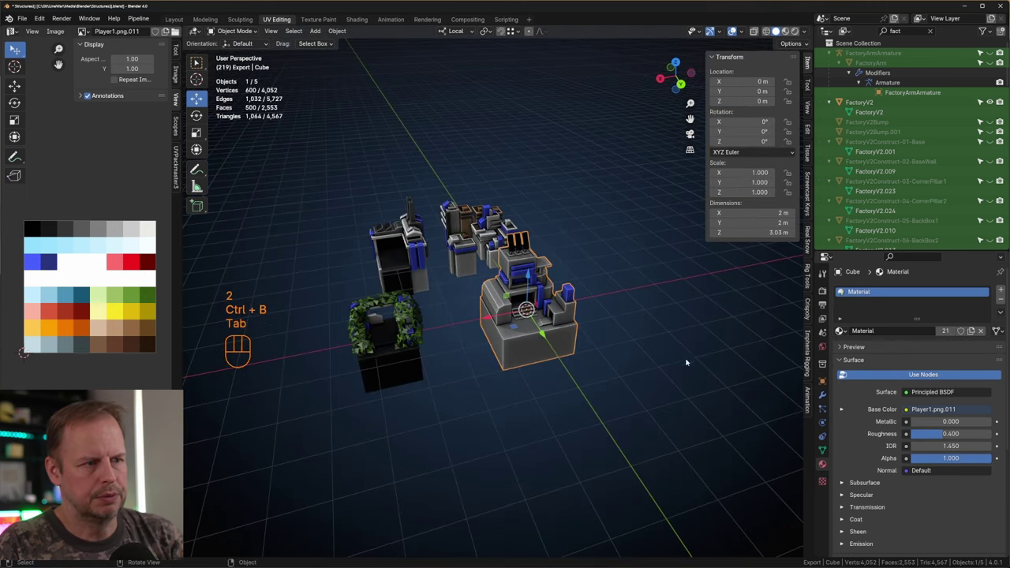
click(686, 363)
middle_drag(686, 363, 568, 351)
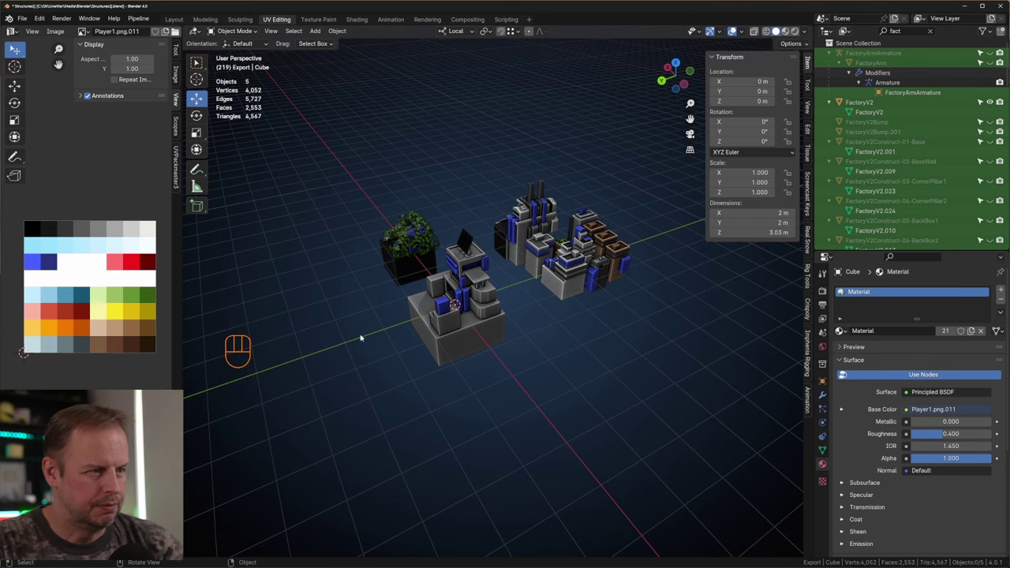
Select the new structure and rename the object to Academy.
middle_drag(582, 360, 591, 302)
click(591, 303)
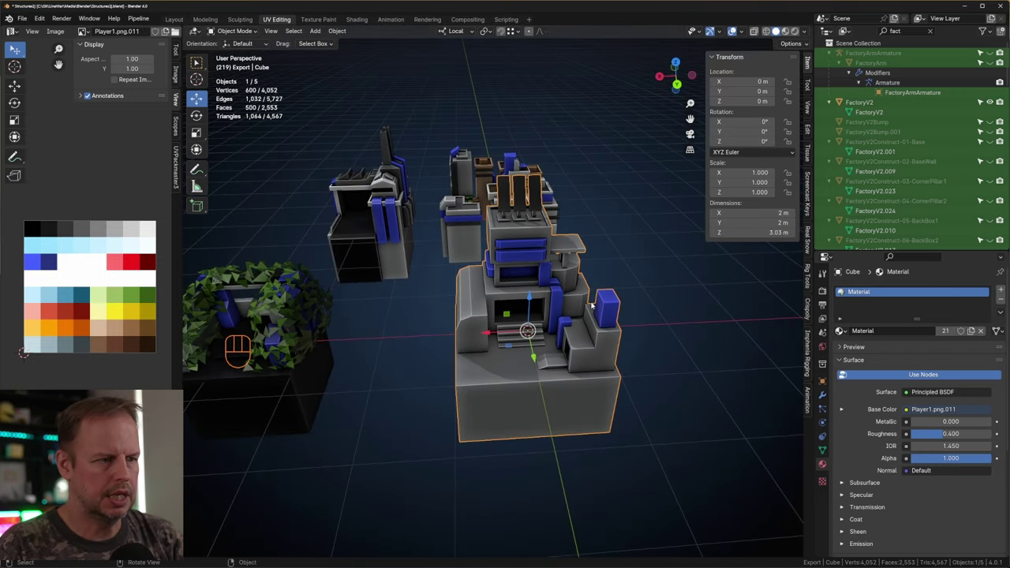
key(F2)
text(Acad)
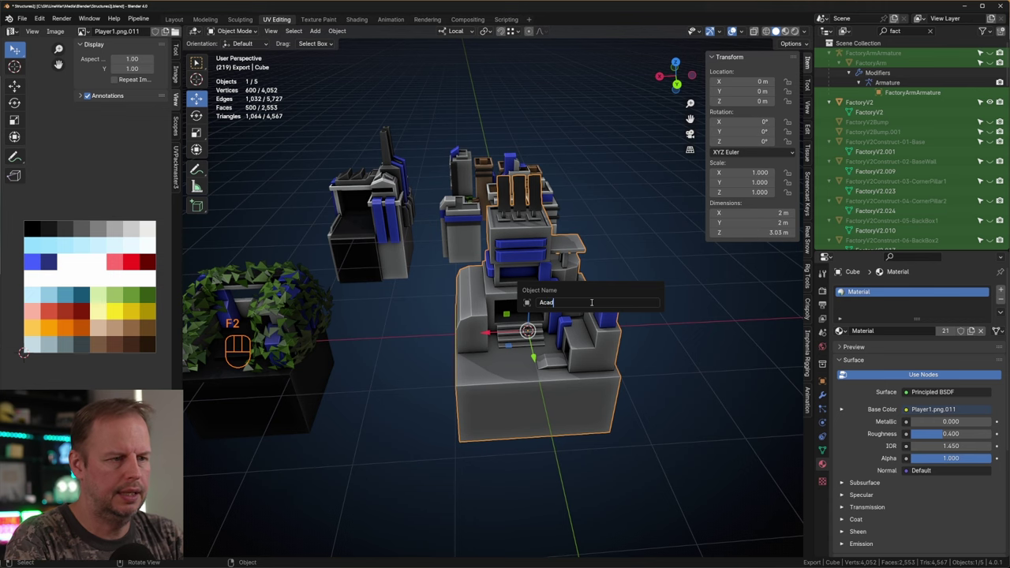
text(emy)
key(Return)
mouse_move(604, 297)
middle_down()
mouse_move(569, 303)
mouse_move(608, 289)
middle_up()
scroll(609, 289, down, 2)
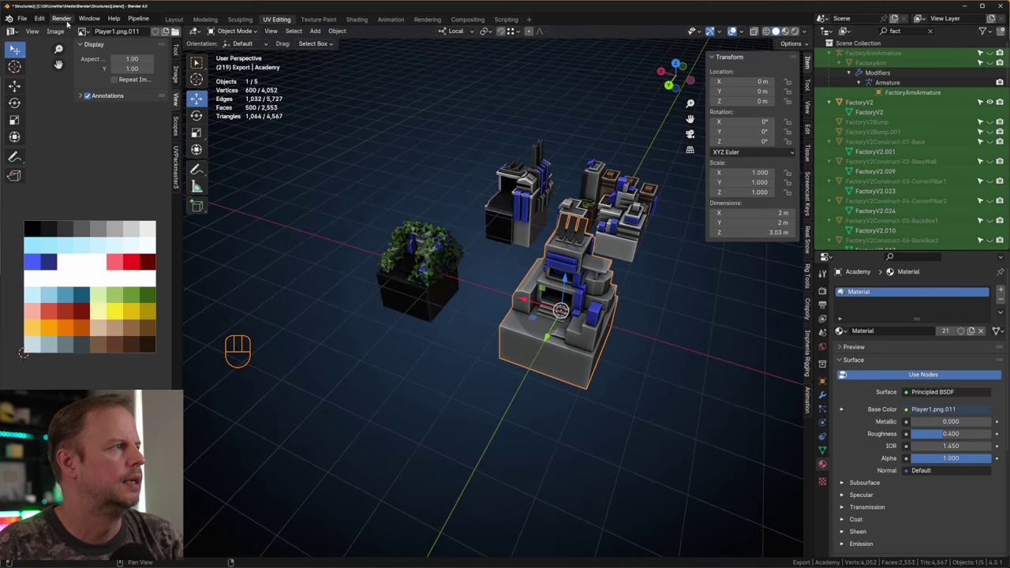
Start an FBX export of the selected Academy object with Apply Scalings set to FBX Units Scale.
click(22, 18)
mouse_move(68, 167)
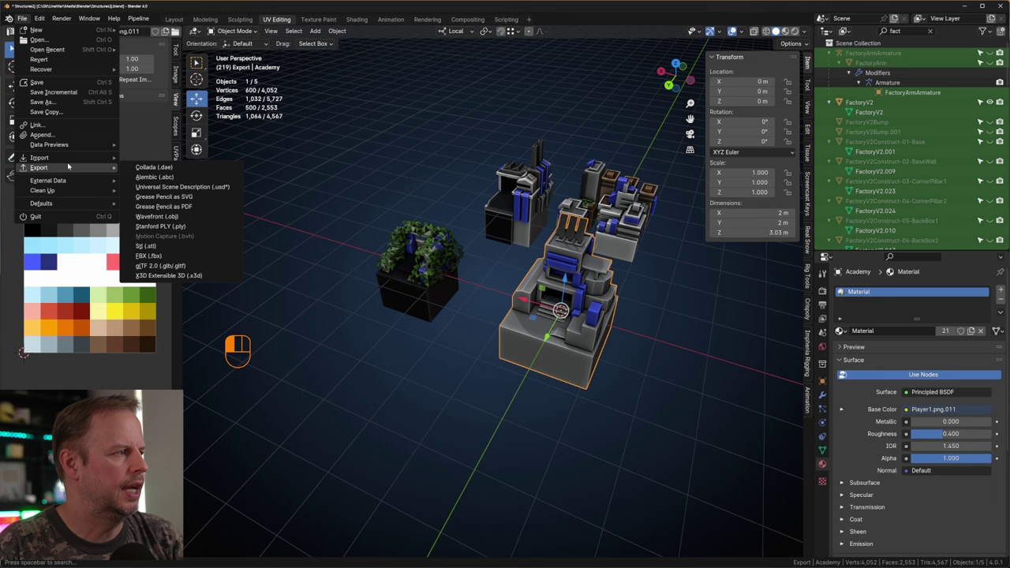
click(150, 256)
scroll(722, 340, down, 1)
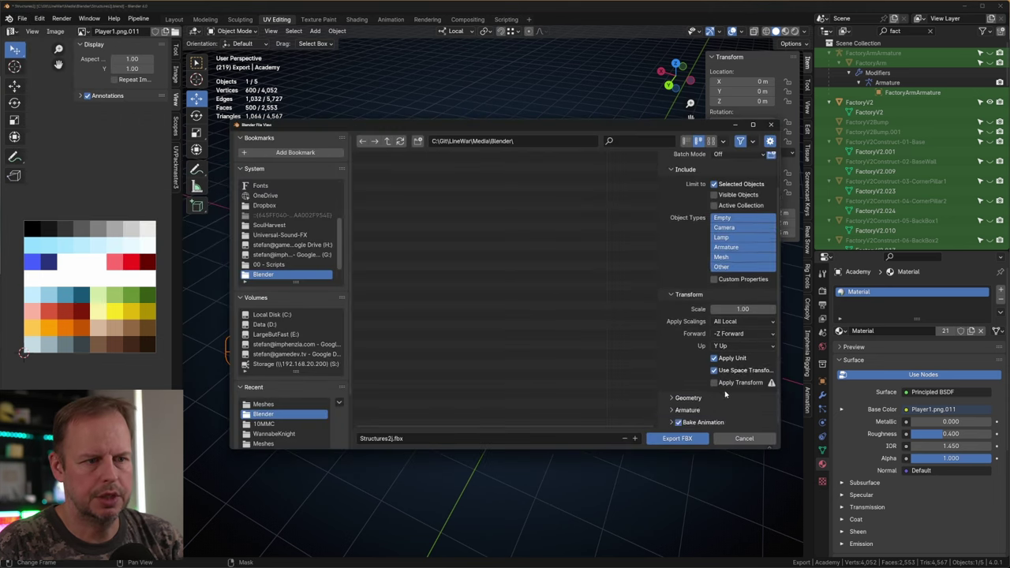
click(742, 344)
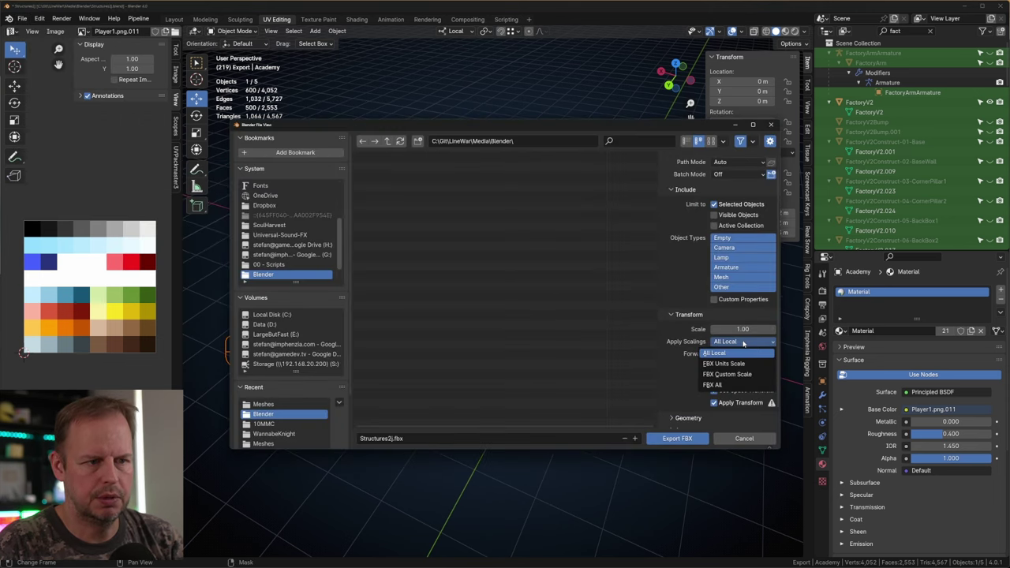
click(740, 369)
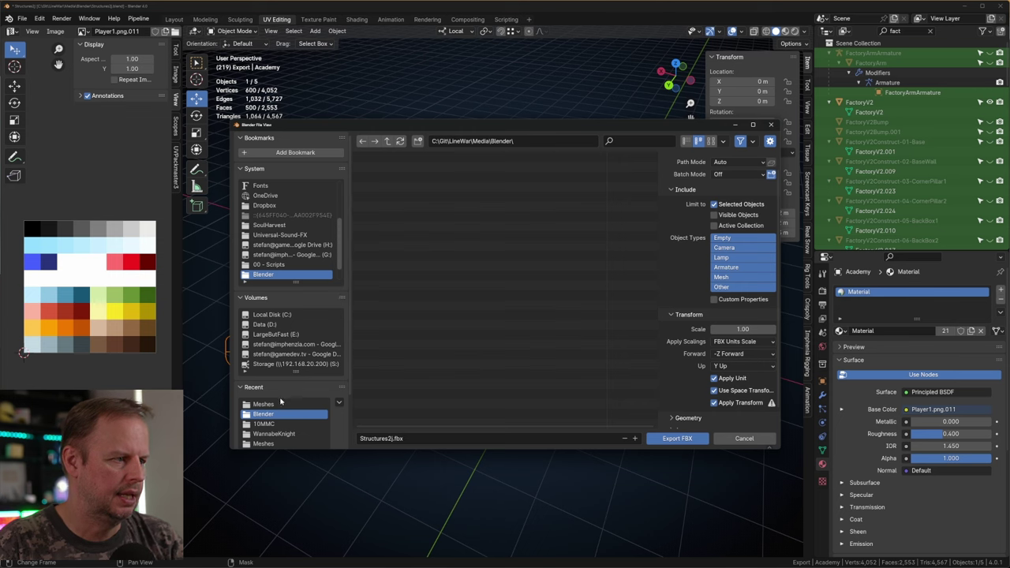
Export the model as Academy.fbx into the game's Assets\Meshes folder.
click(263, 404)
click(449, 438)
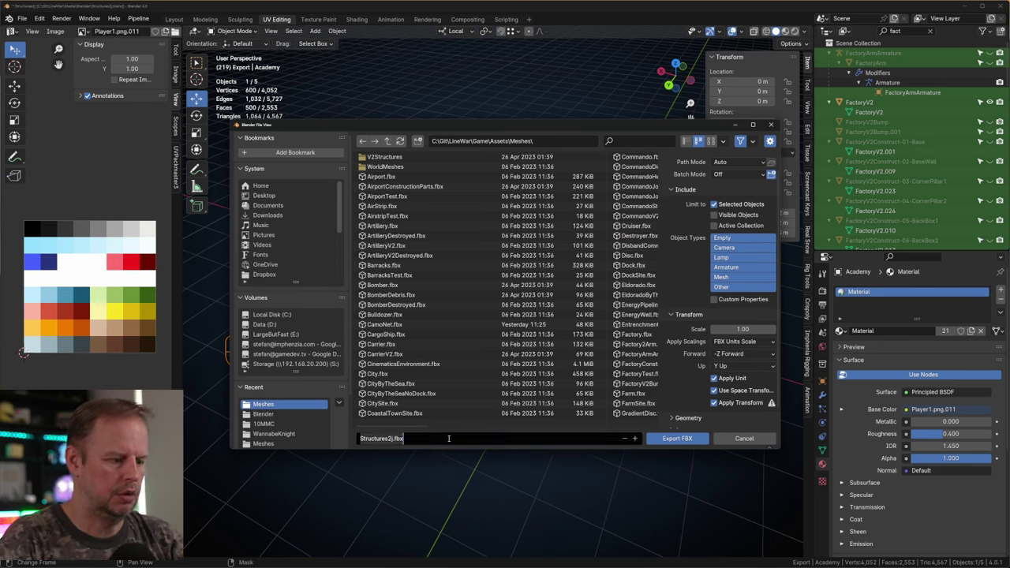
text(Ac)
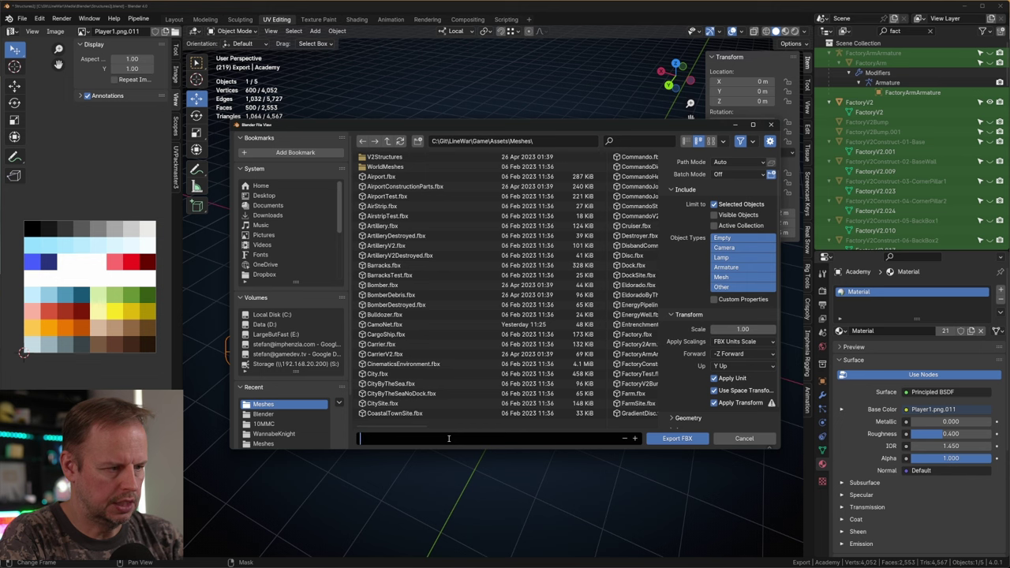
text(ademy)
key(Return)
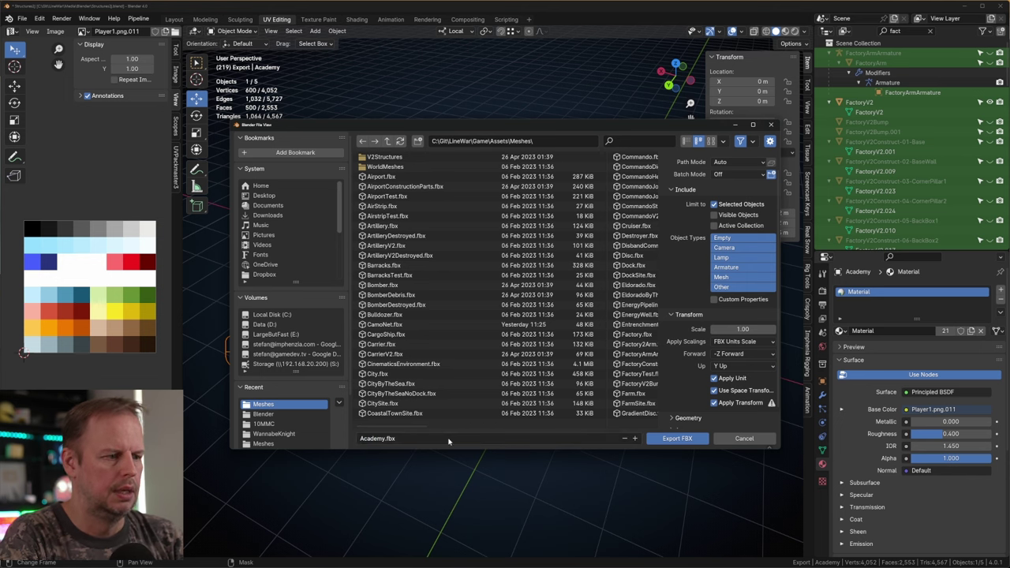
click(683, 439)
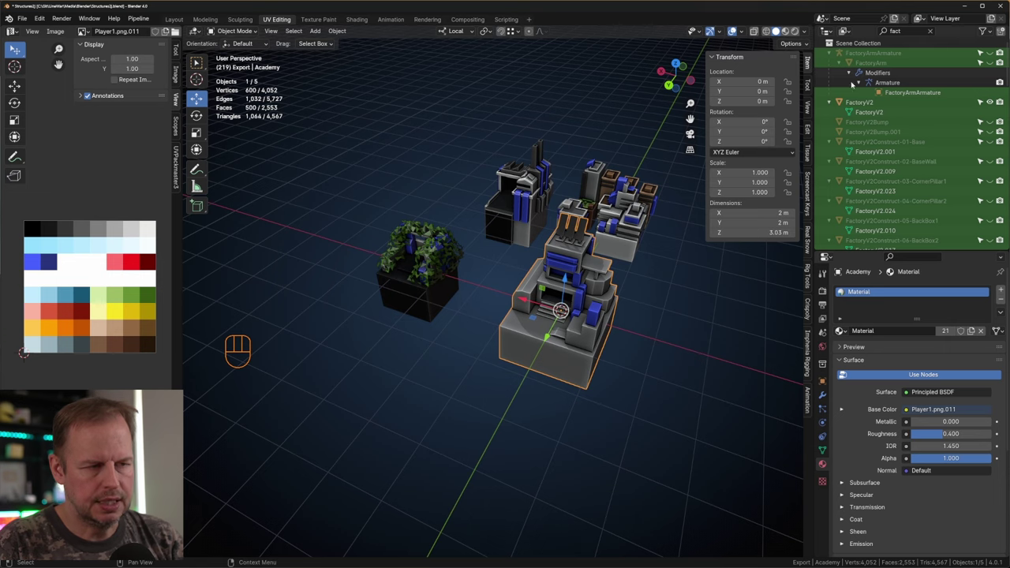
Switch to the Unity editor with the game project.
middle_drag(629, 314, 630, 288)
click(965, 7)
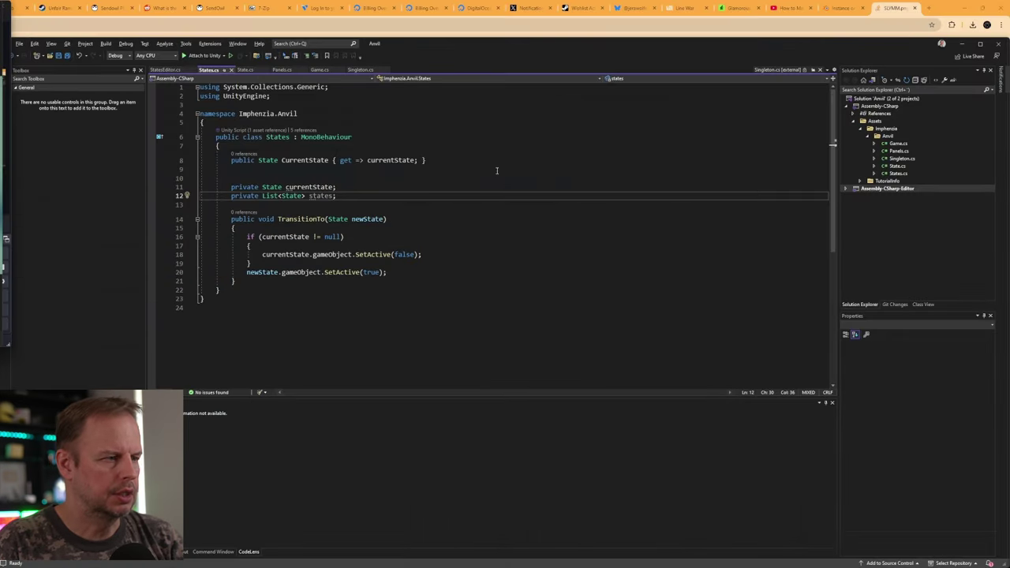
key(alt+Tab)
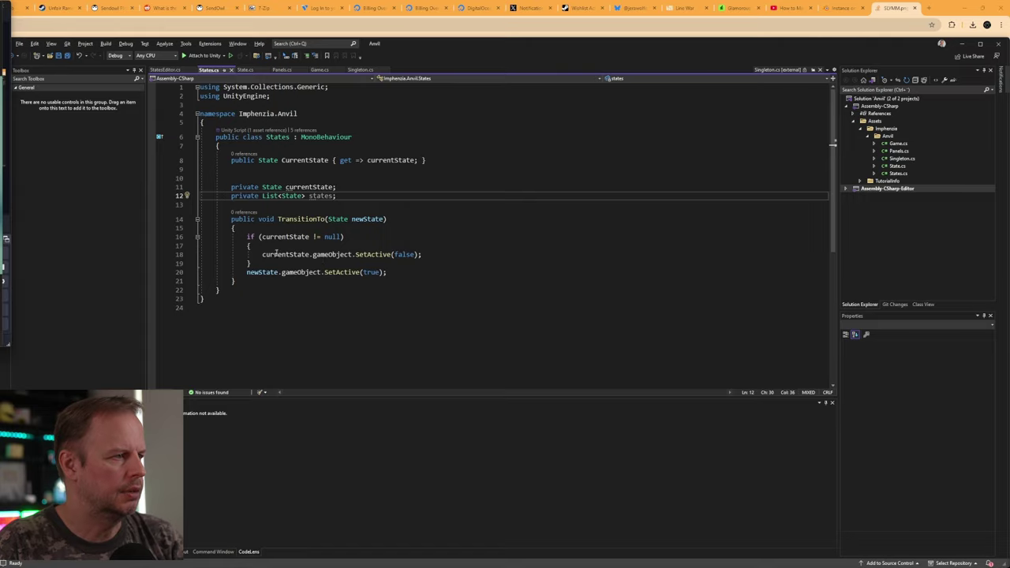
key(alt+Tab)
key(alt+Tab)
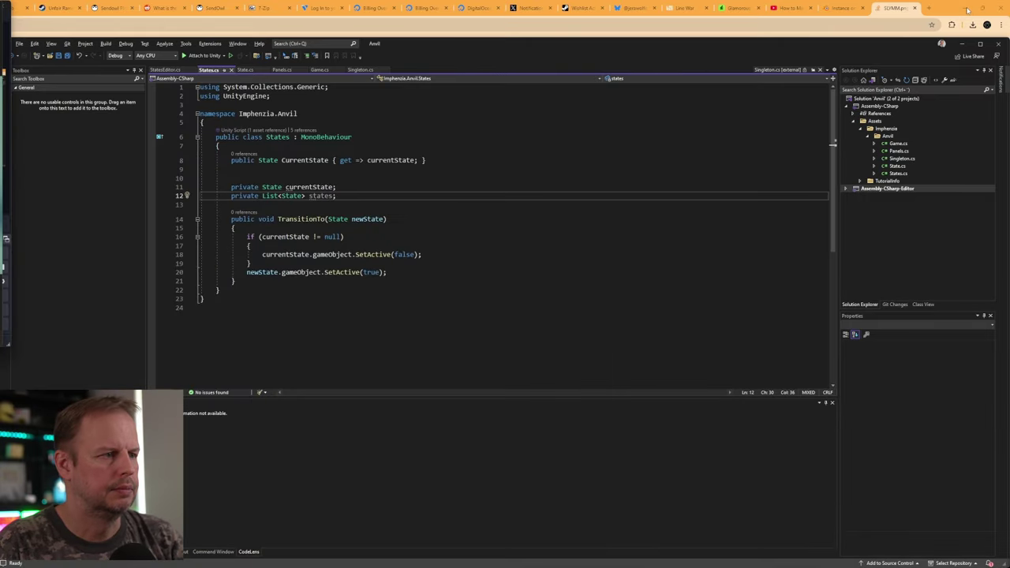
key(alt+Tab)
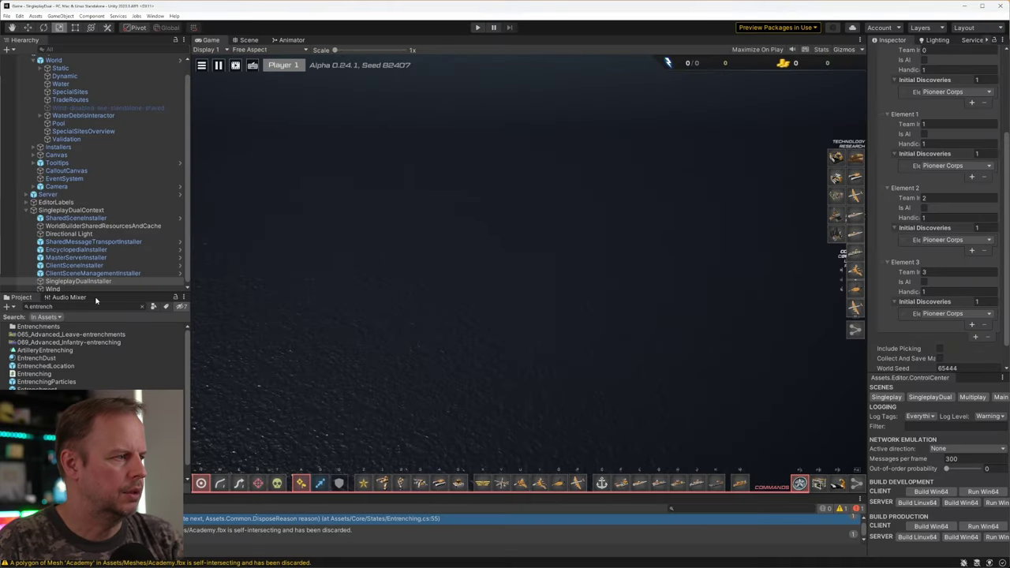
Search the project assets for "acade" and open the Academy prefab for editing.
click(104, 305)
text(acade3)
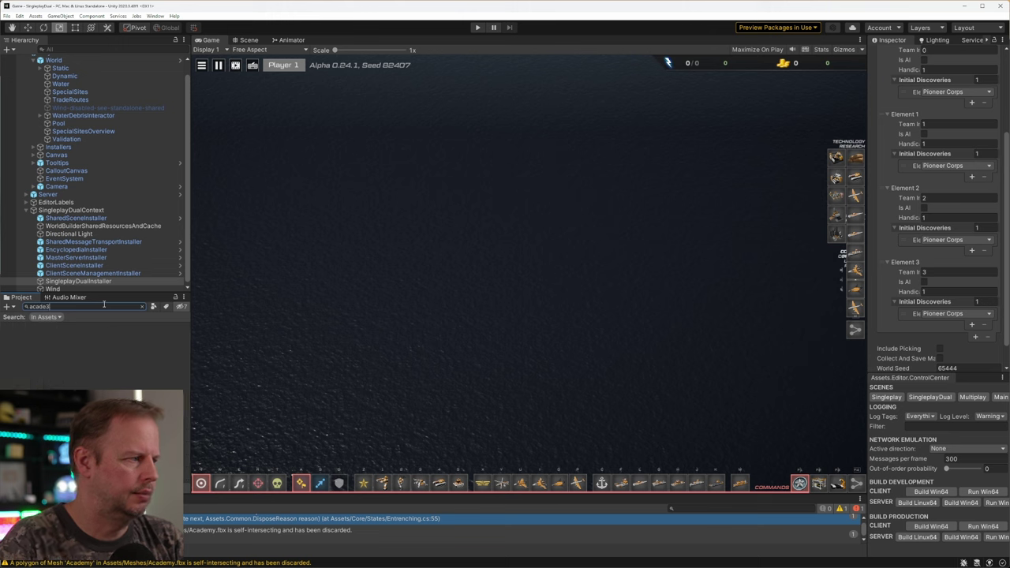
key(BackSpace)
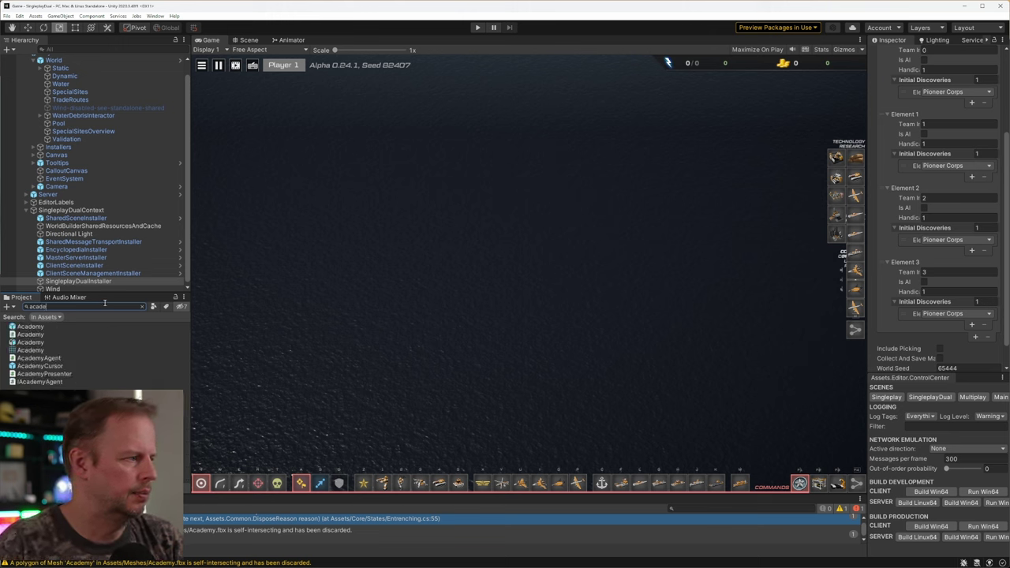
double_click(30, 326)
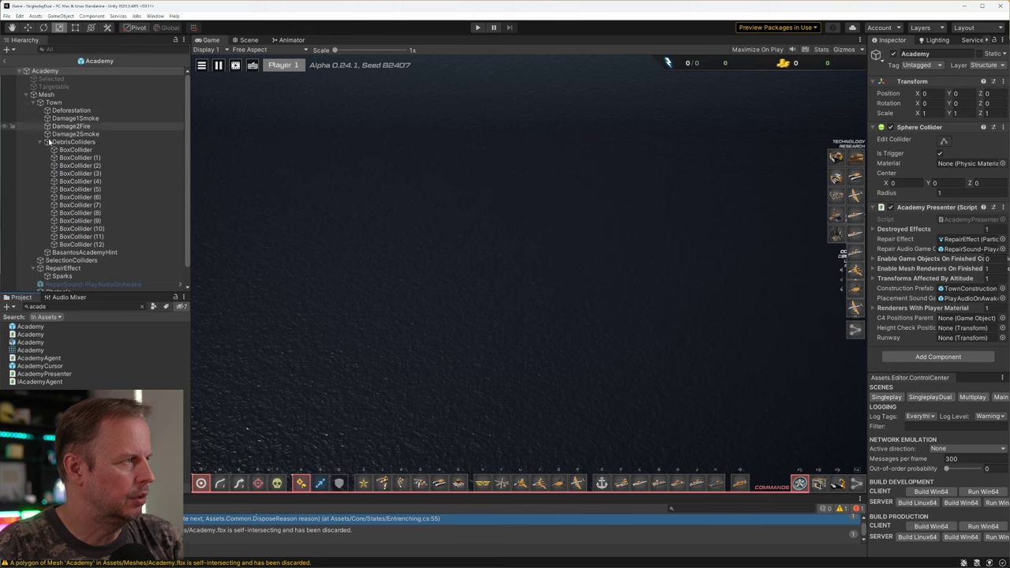
Set the mesh of the prefab's Town object to Academy.
click(52, 95)
click(54, 103)
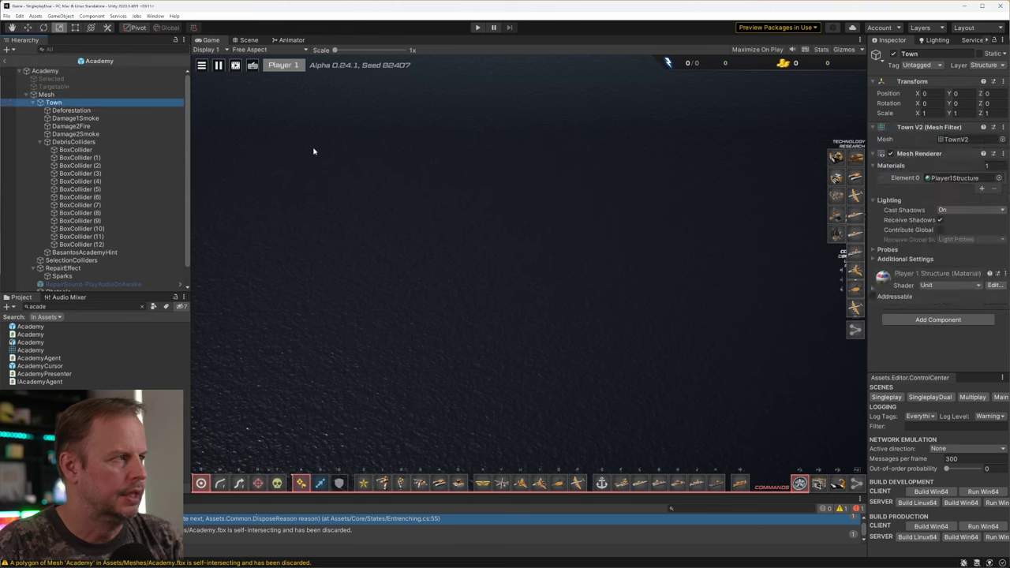
click(1002, 139)
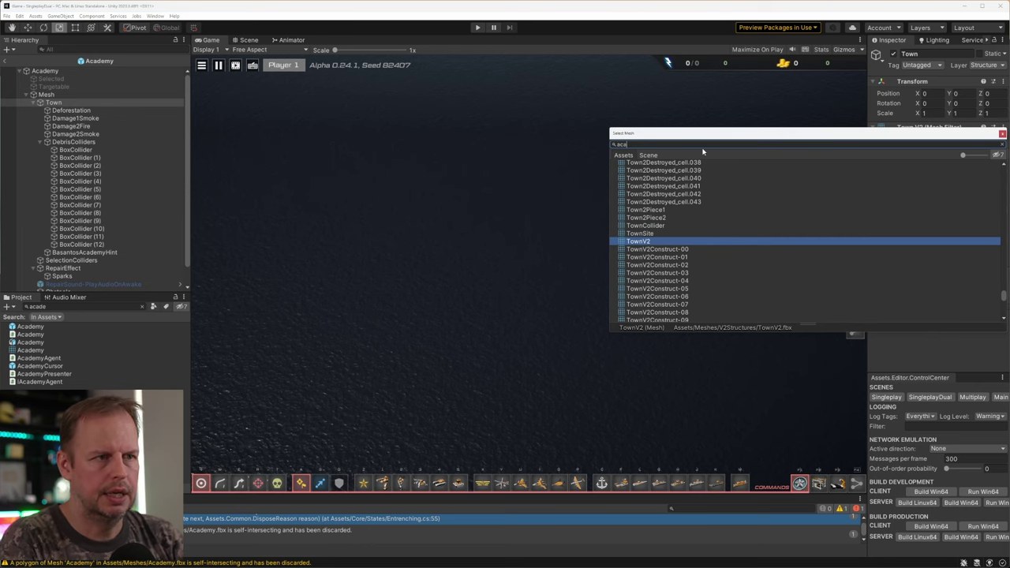
double_click(649, 173)
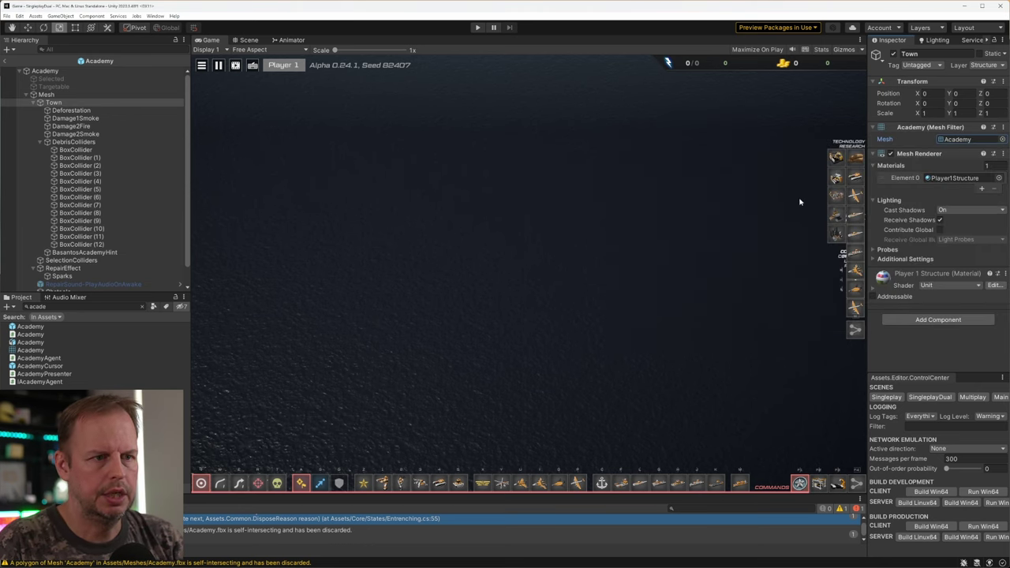
Show the Academy prefab in the Scene view and delete the capsule hint object that covers the building.
click(245, 41)
alt+drag(594, 214, 537, 164)
click(537, 164)
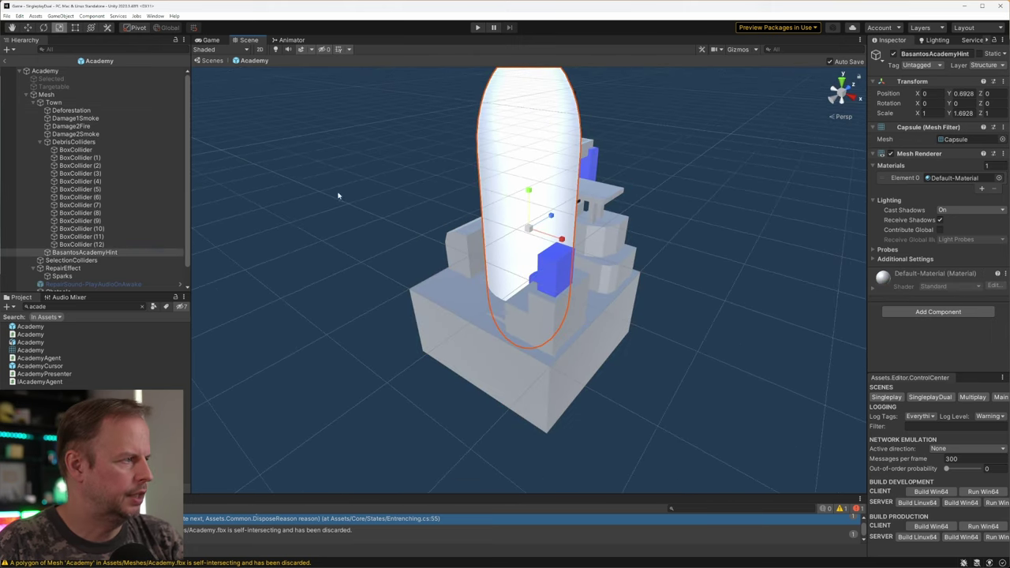
click(79, 252)
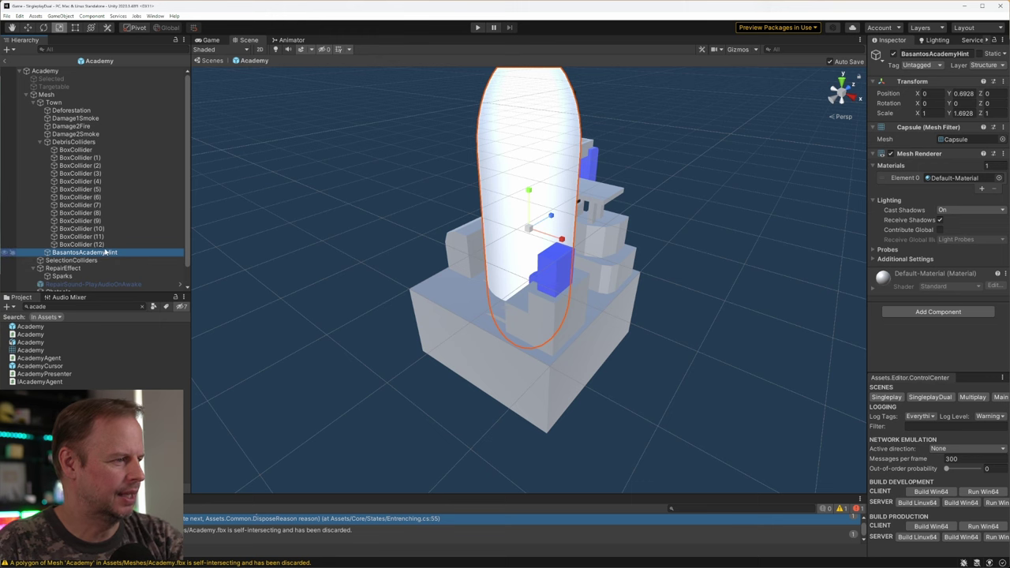
key(Delete)
Check the last debris box colliders and inspect the Town object with its new mesh in the Scene view.
click(104, 230)
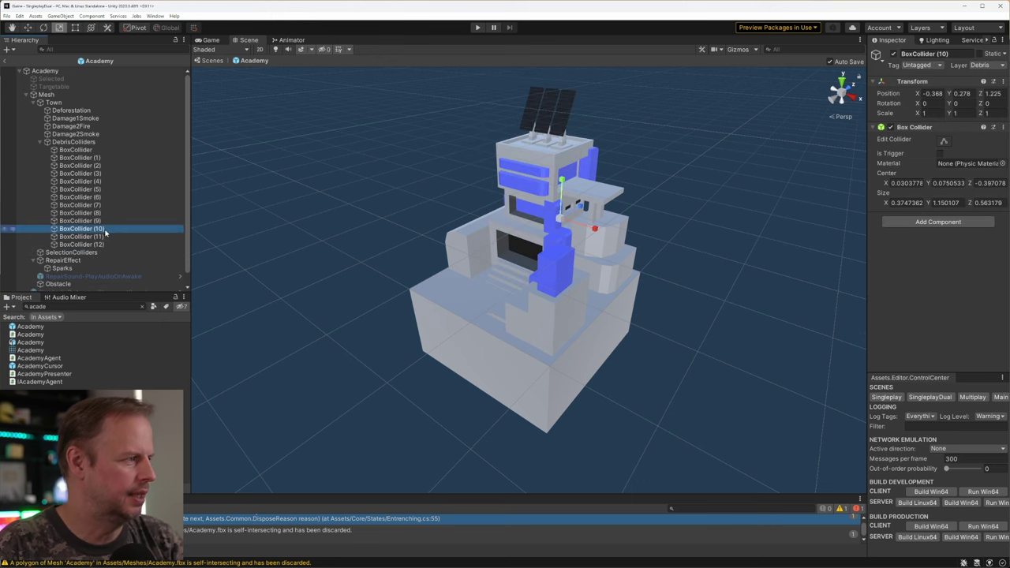
click(100, 239)
click(100, 244)
click(62, 97)
click(61, 103)
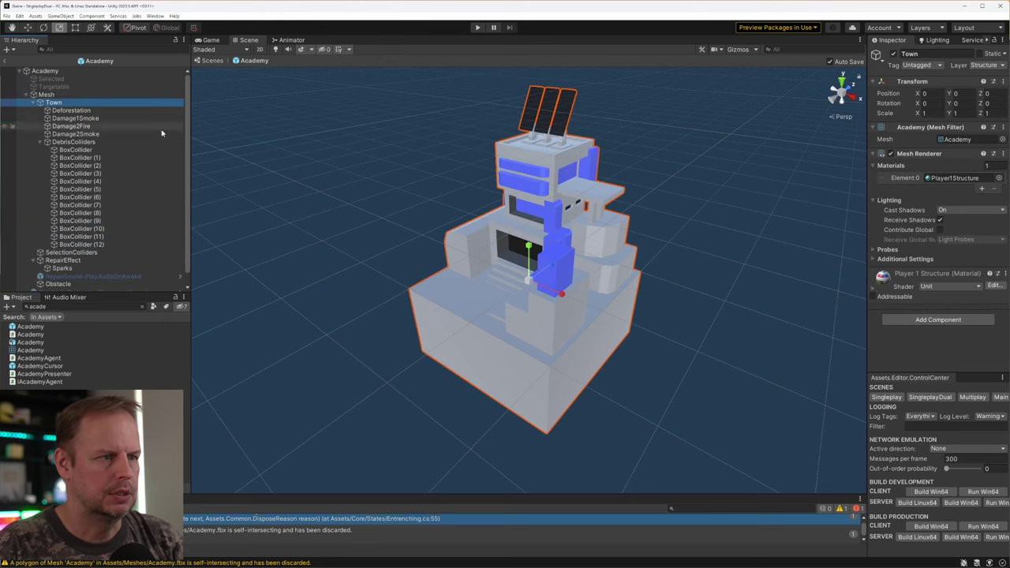
alt+drag(597, 253, 570, 251)
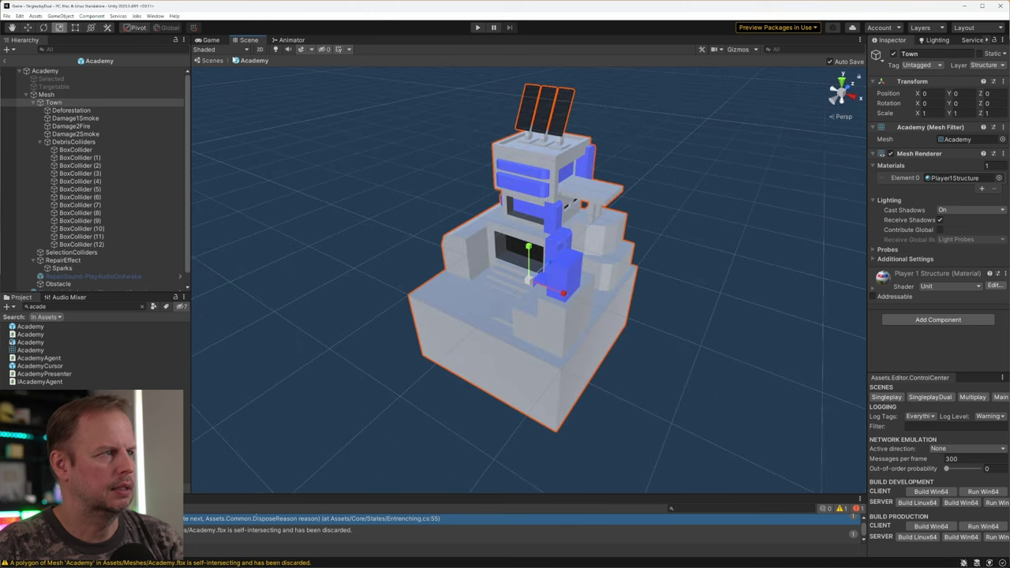
Return to the Game view and run the game in play mode.
click(210, 41)
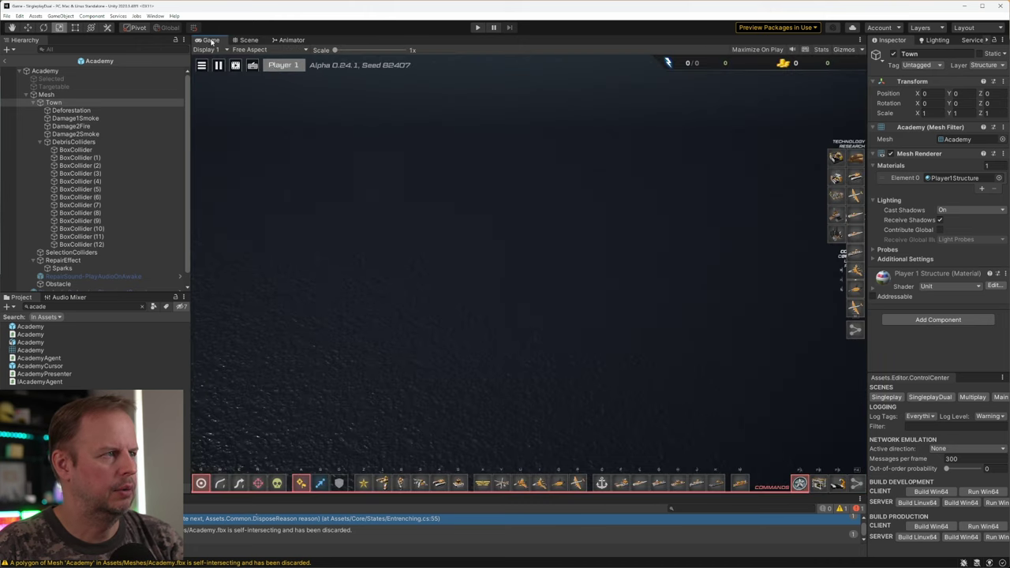
click(125, 168)
click(479, 27)
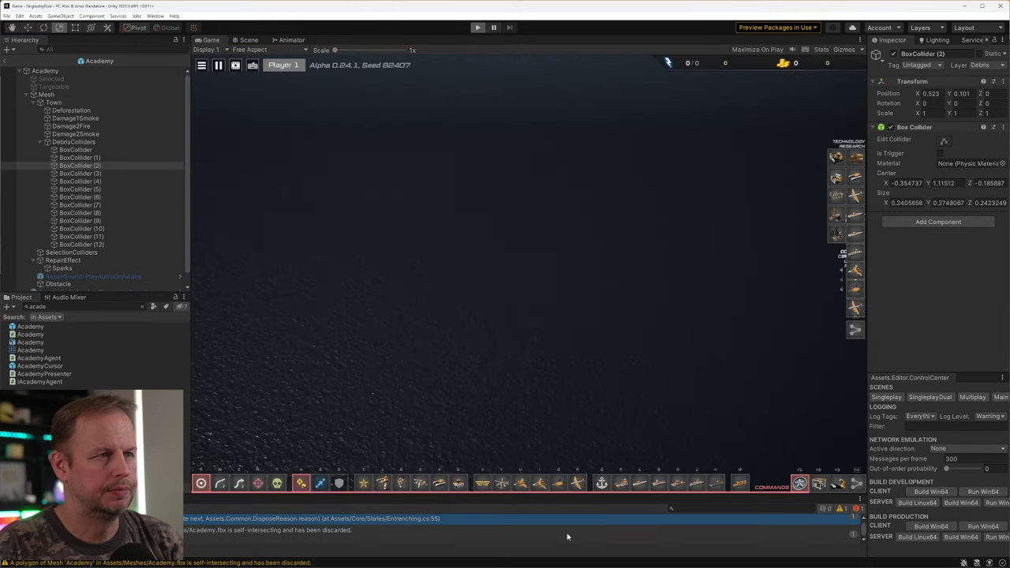
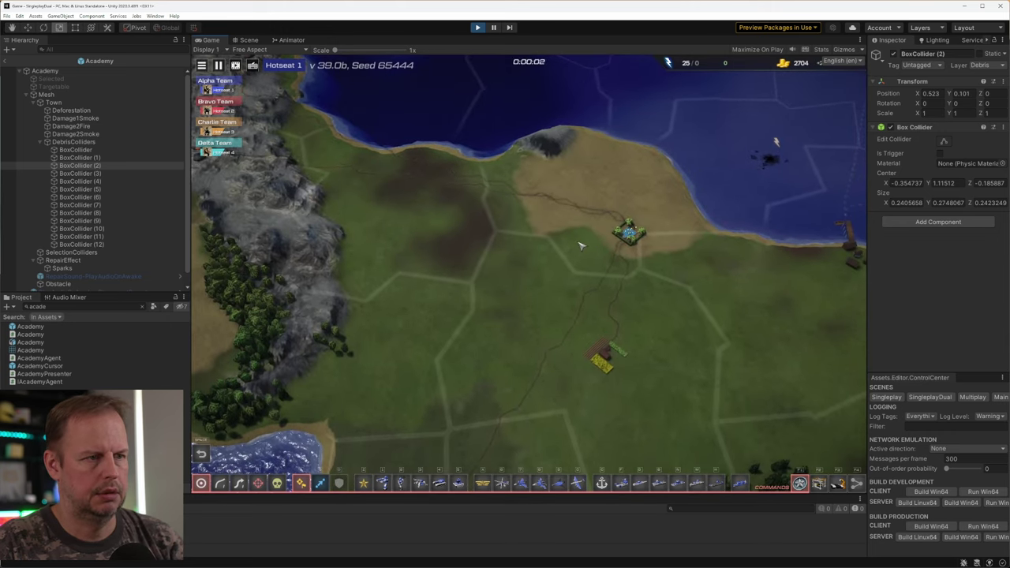
Select the coastal town in the running game, place an Academy on the grass beside it and examine it up close.
click(629, 246)
click(633, 252)
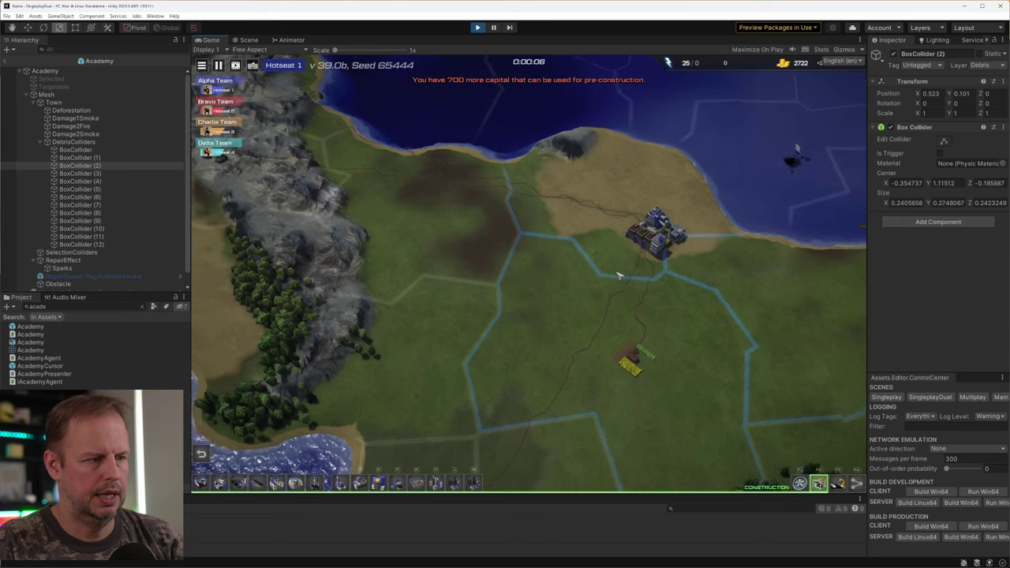
key(m)
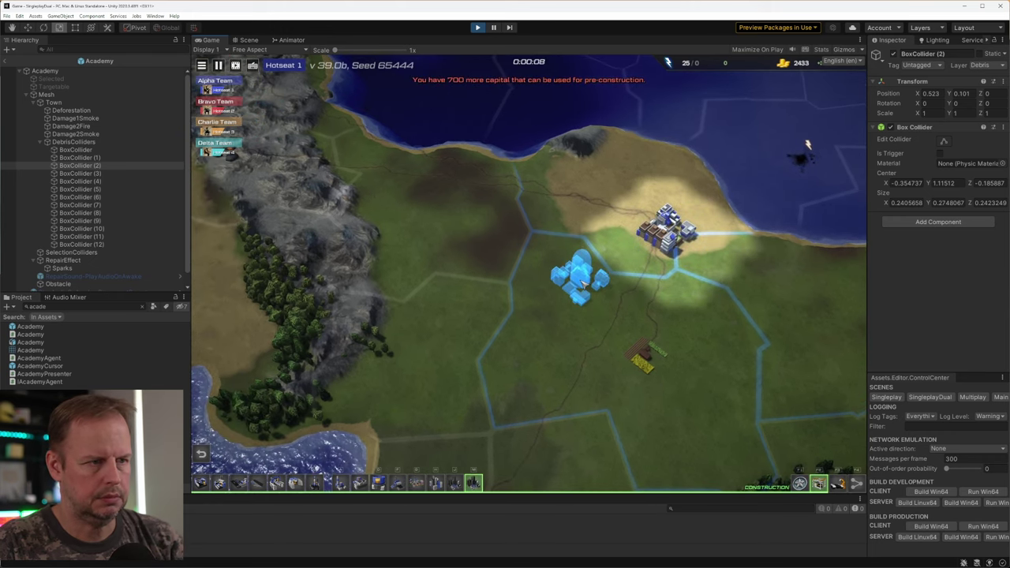
click(584, 279)
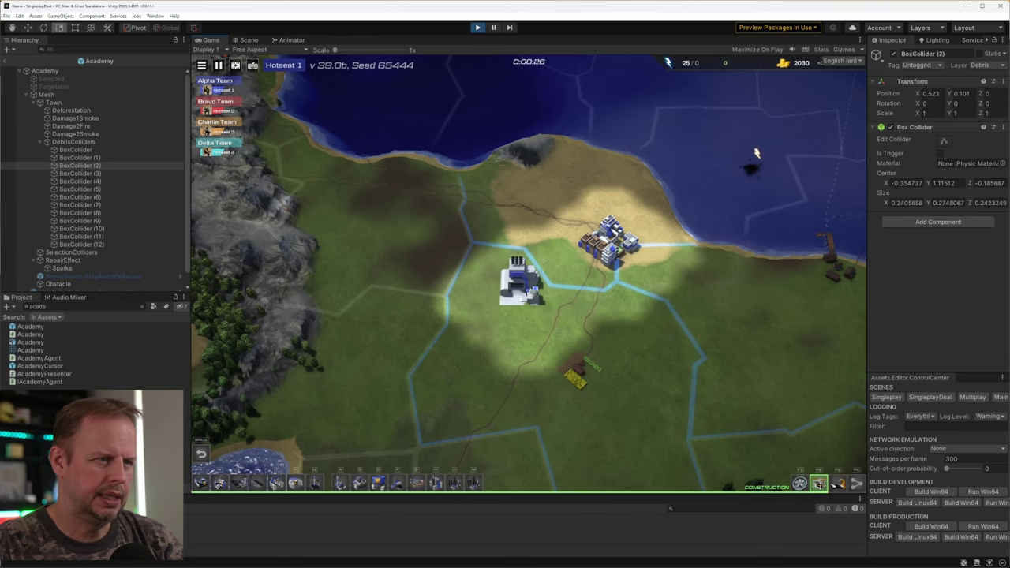
scroll(565, 278, up, 4)
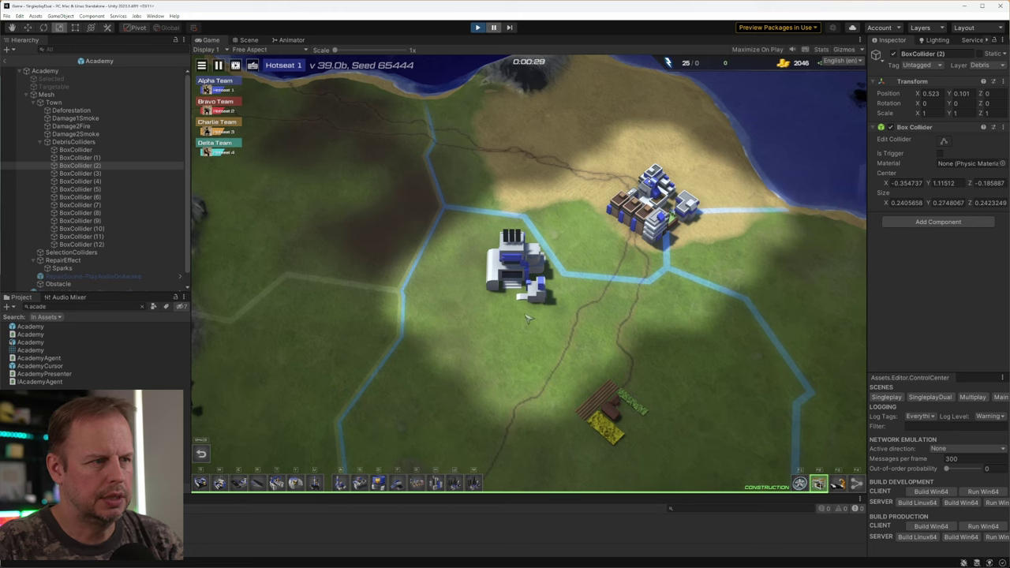
Switch back to Blender and select all faces of the Academy mesh in edit mode.
key(alt+Tab)
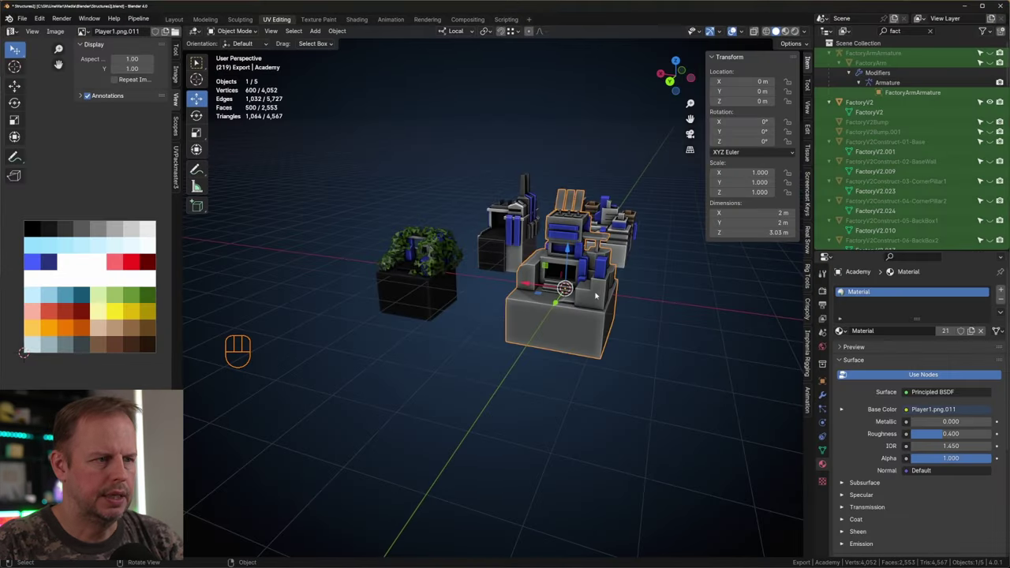
key(Tab)
middle_drag(596, 296, 568, 299)
key(3)
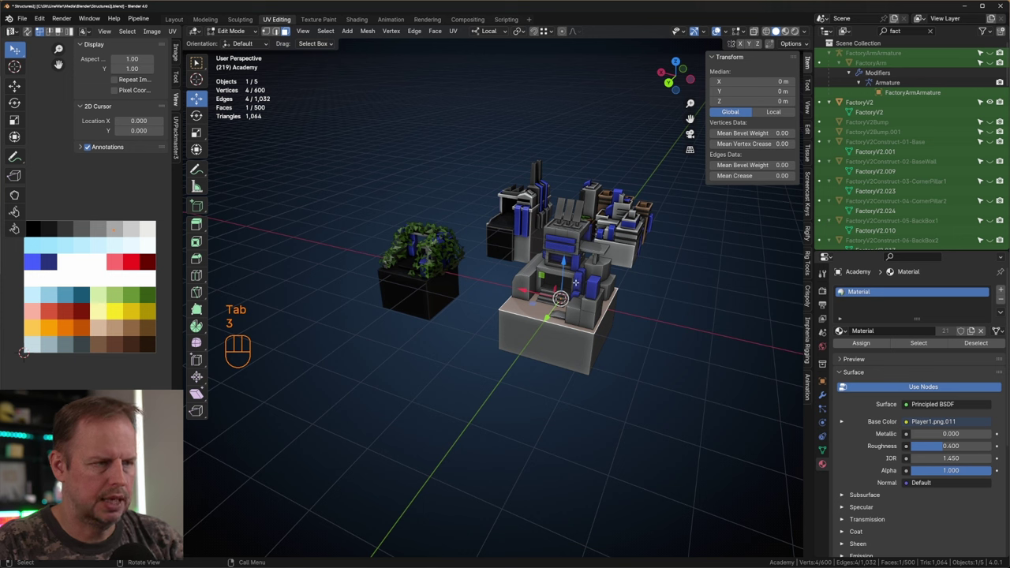
key(l)
key(a)
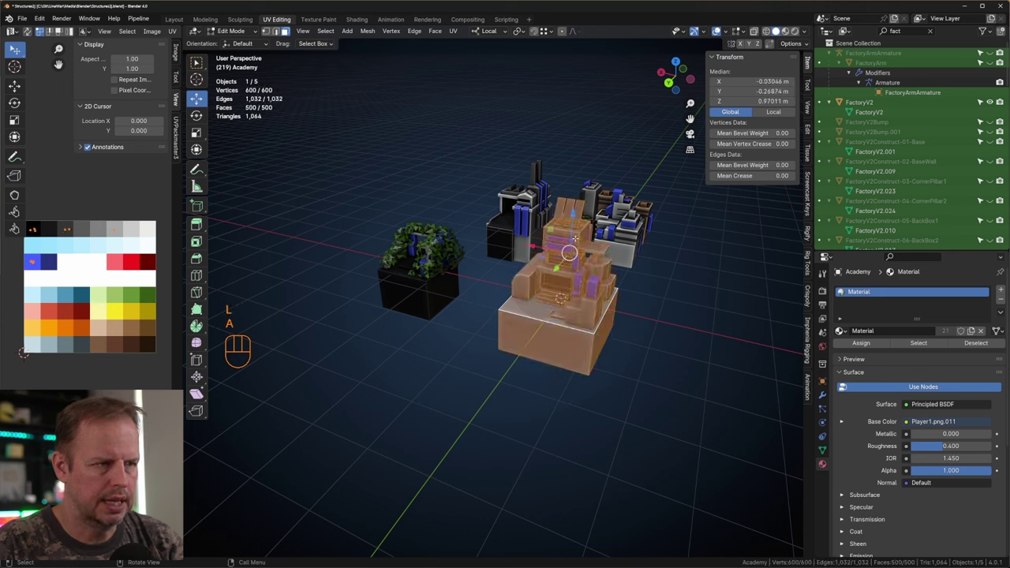
Lower the whole building mesh about 0.088 m along Z and select the base's top face.
key(g)
key(z)
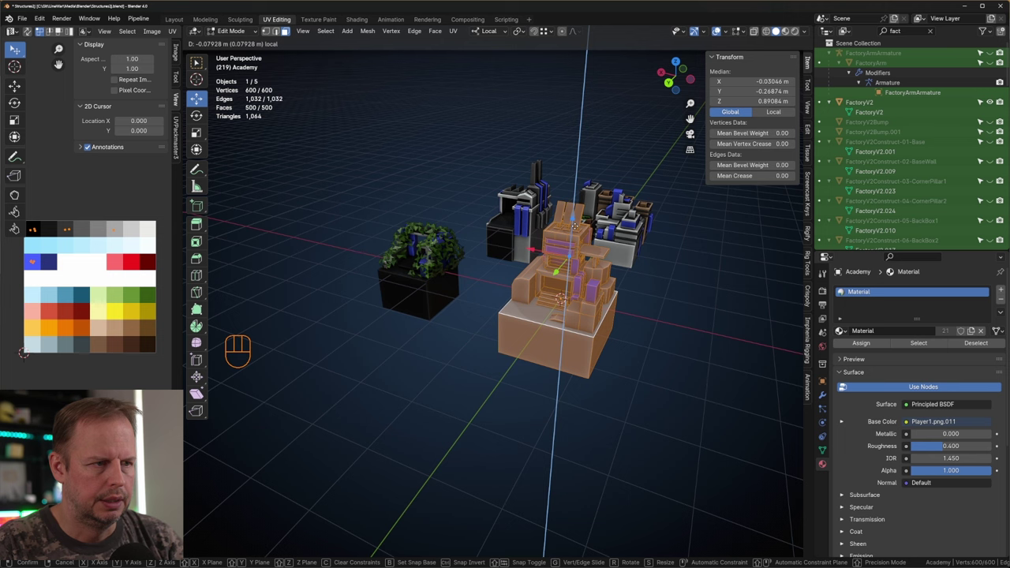
click(569, 256)
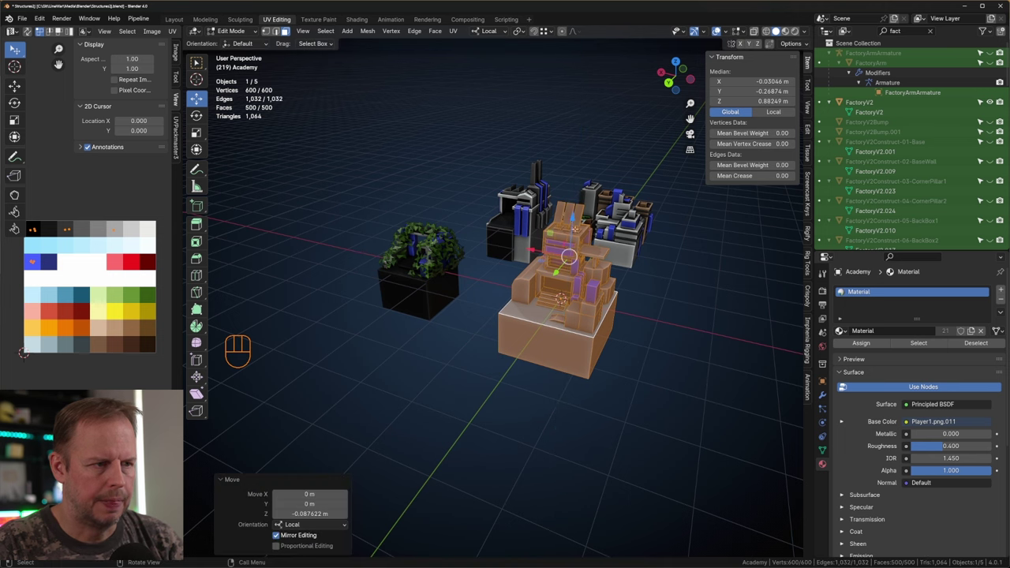
click(532, 314)
drag(564, 267, 563, 270)
scroll(581, 280, up, 3)
shift+middle_drag(639, 391, 560, 326)
key(a)
key(a)
scroll(576, 300, up, 5)
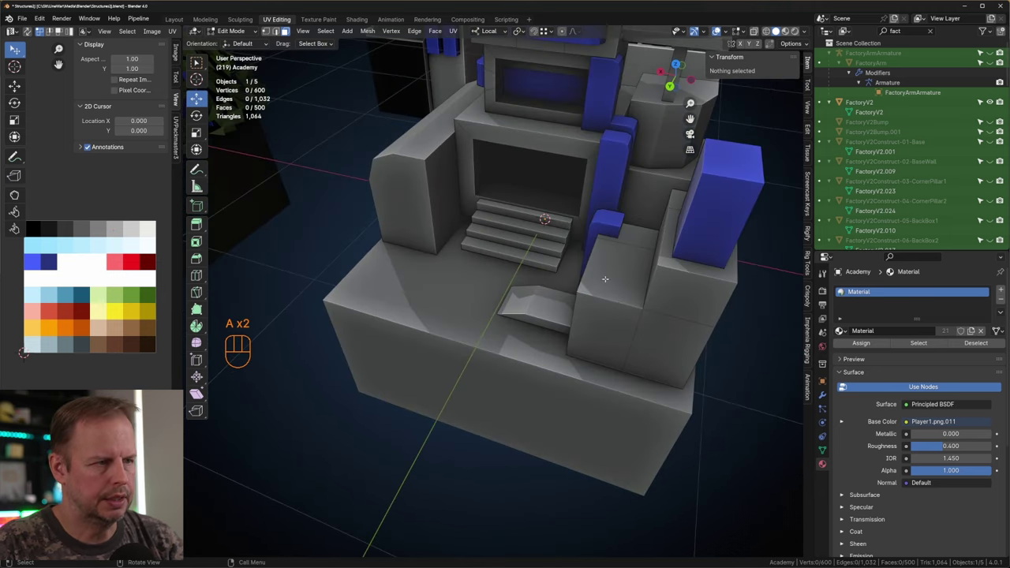
key(ctrl+z)
key(ctrl+z)
key(ctrl+z)
Lower the base's top face about 0.04 m along Z.
middle_drag(552, 269, 488, 253)
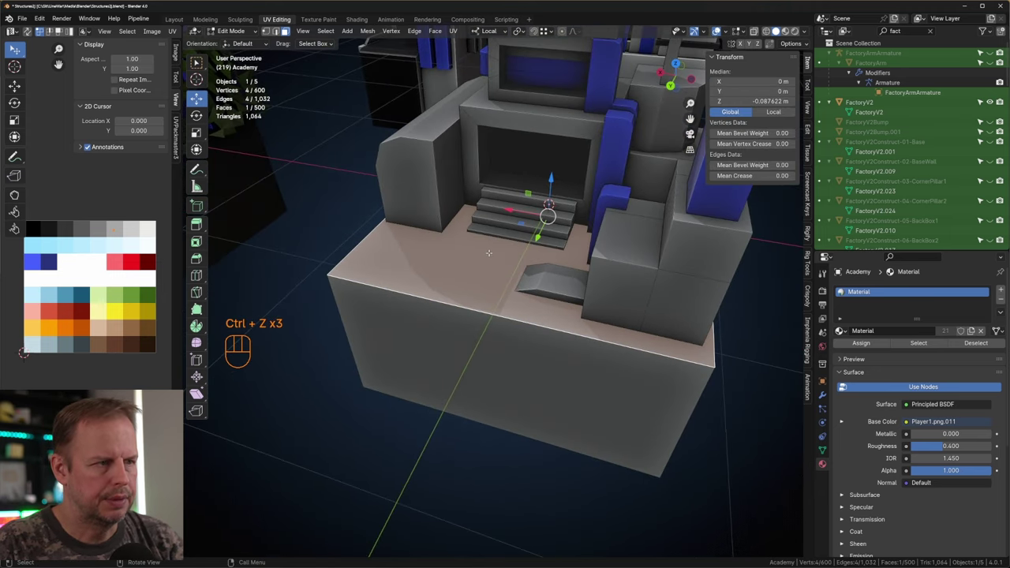
drag(550, 191, 552, 190)
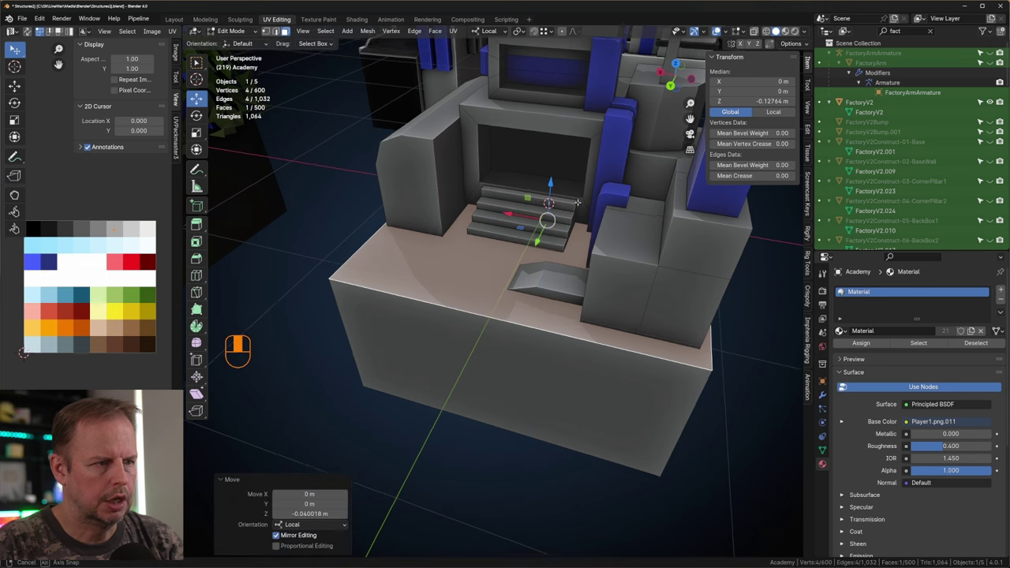
middle_drag(551, 190, 596, 158)
Raise the top face of the small ramp in front of the side doorway slightly along Z.
click(654, 195)
key(l)
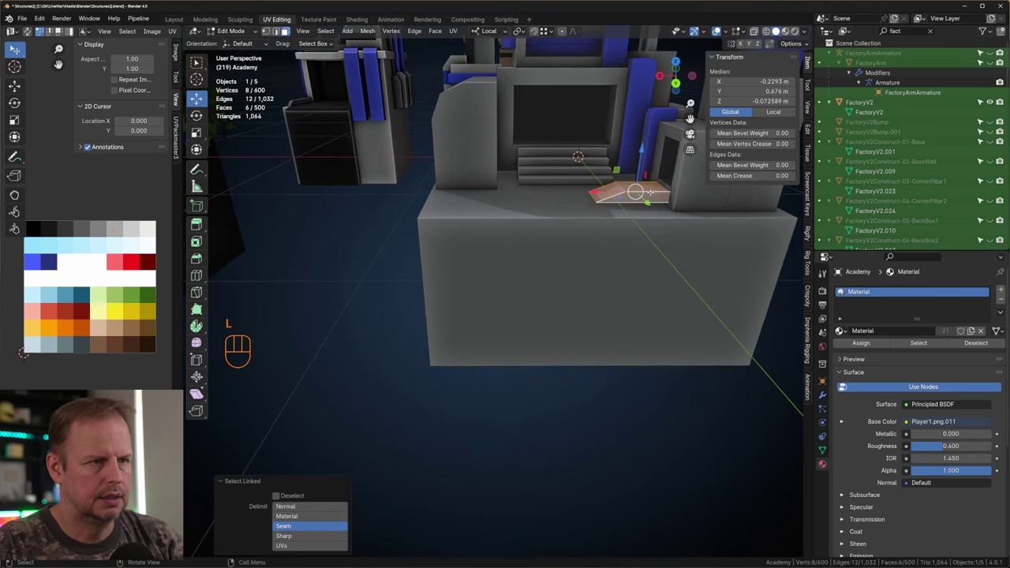
key(ctrl+z)
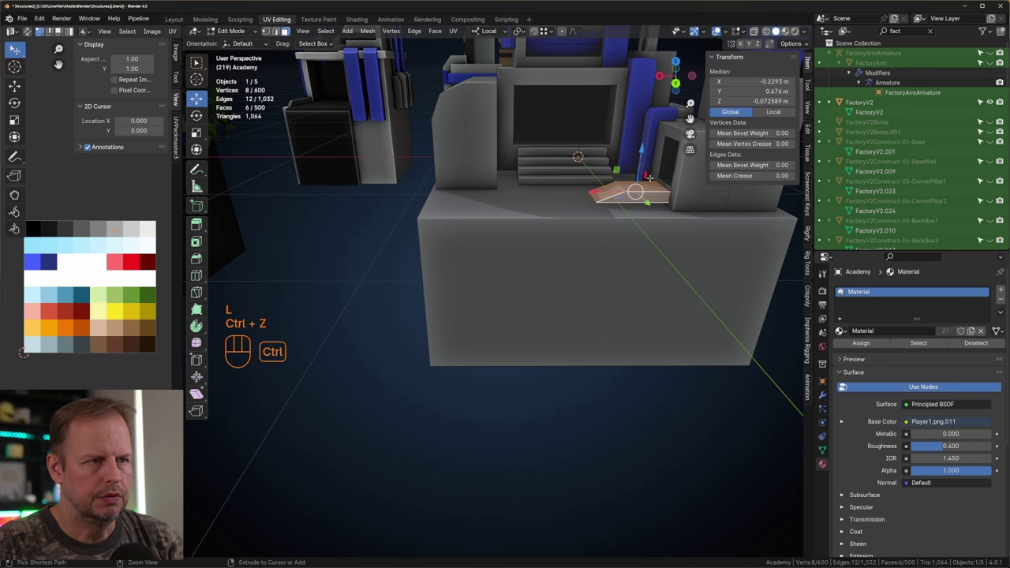
key(ctrl+z)
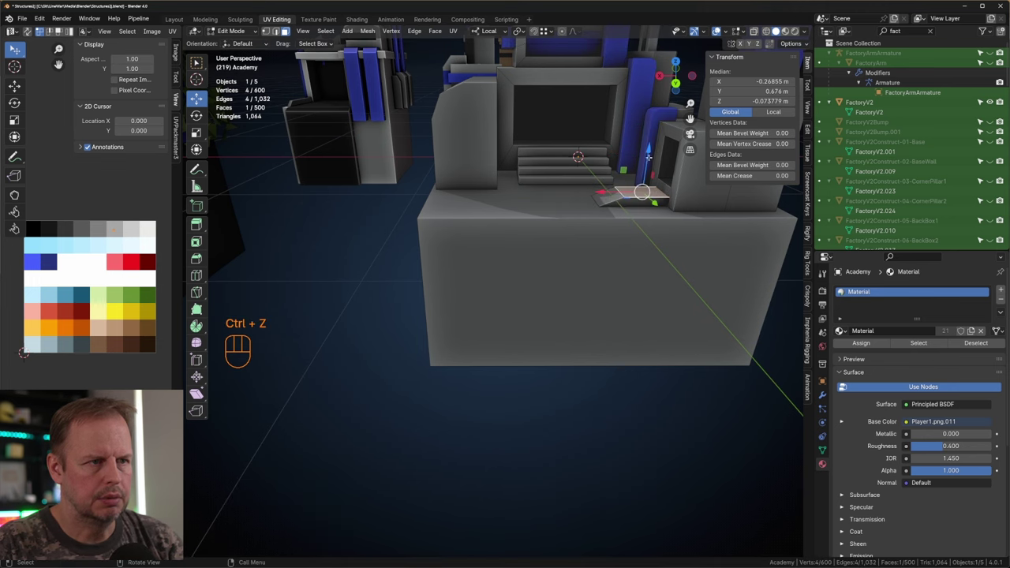
drag(648, 157, 647, 148)
middle_drag(648, 148, 627, 171)
Try insetting the face loop around the tower's upper block about 0.009 m and shrinking it inward 0.037 m.
click(521, 222)
middle_drag(521, 222, 555, 219)
shift+middle_drag(636, 194, 625, 267)
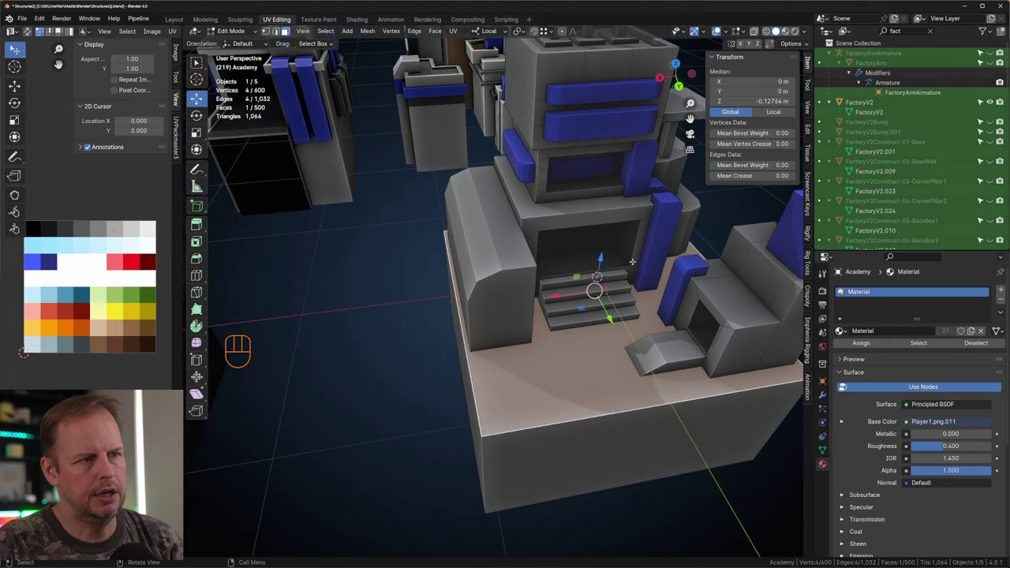
shift+middle_drag(632, 175, 632, 245)
key(3)
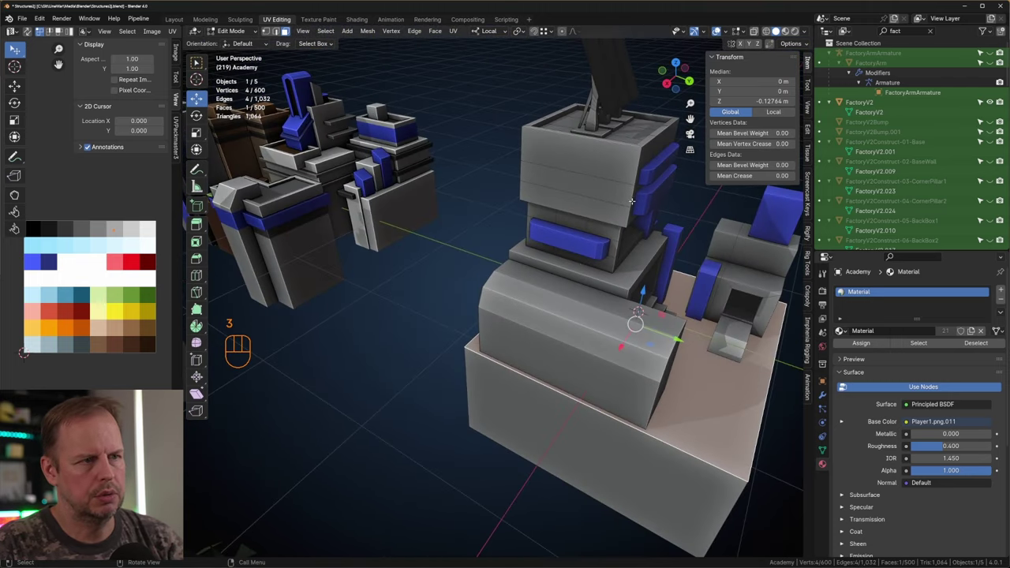
key(a)
key(a)
alt+click(631, 200)
middle_drag(631, 200, 584, 211)
shift+middle_drag(608, 207, 655, 258)
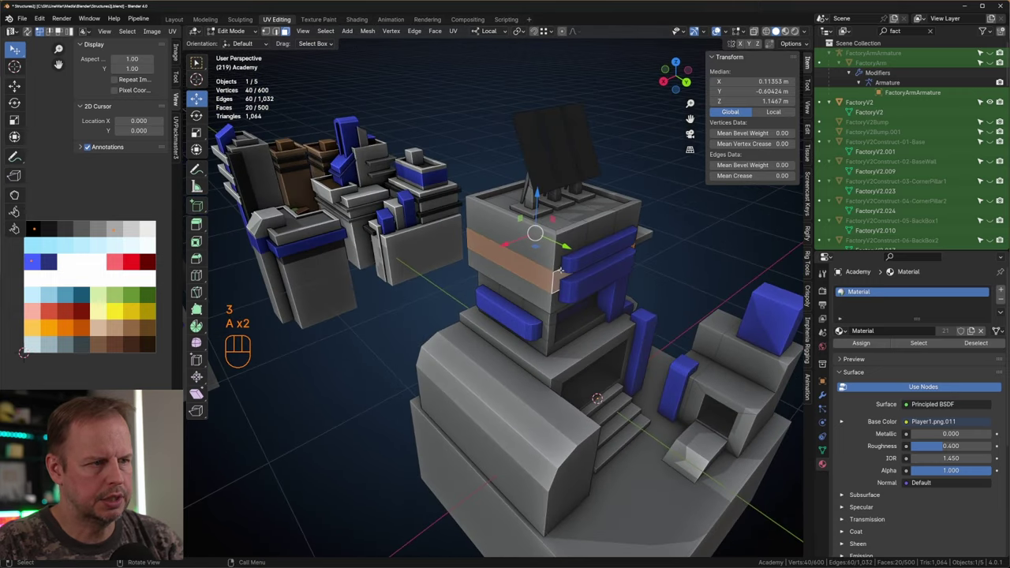
key(i)
click(684, 269)
key(alt+s)
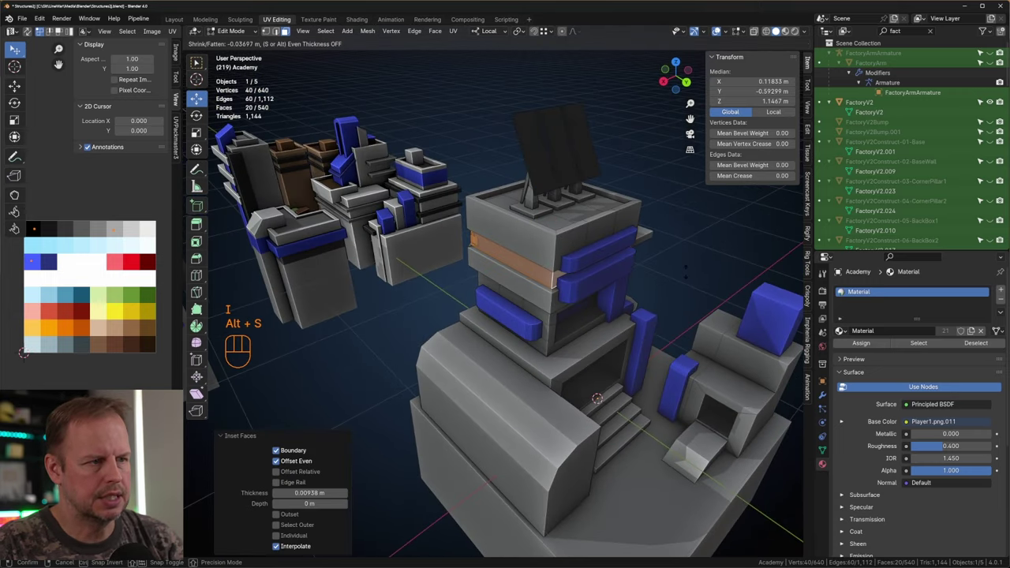
click(679, 269)
Try colouring the recessed tower band black by collapsing its UVs to a point and moving them onto the black swatch.
middle_drag(678, 269, 598, 260)
scroll(527, 240, up, 4)
middle_drag(534, 241, 593, 313)
ctrl+middle_drag(438, 296, 499, 299)
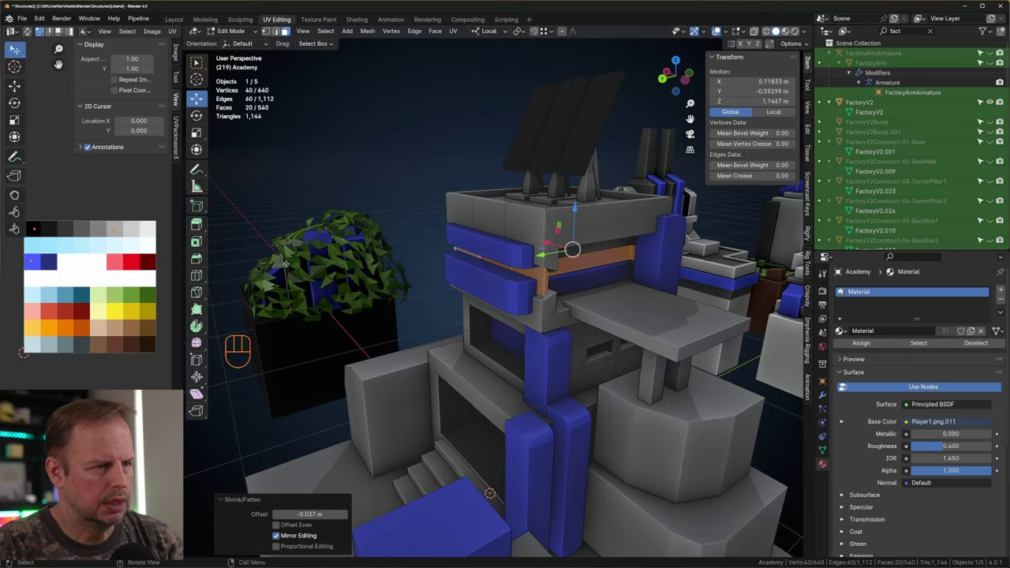
key(s)
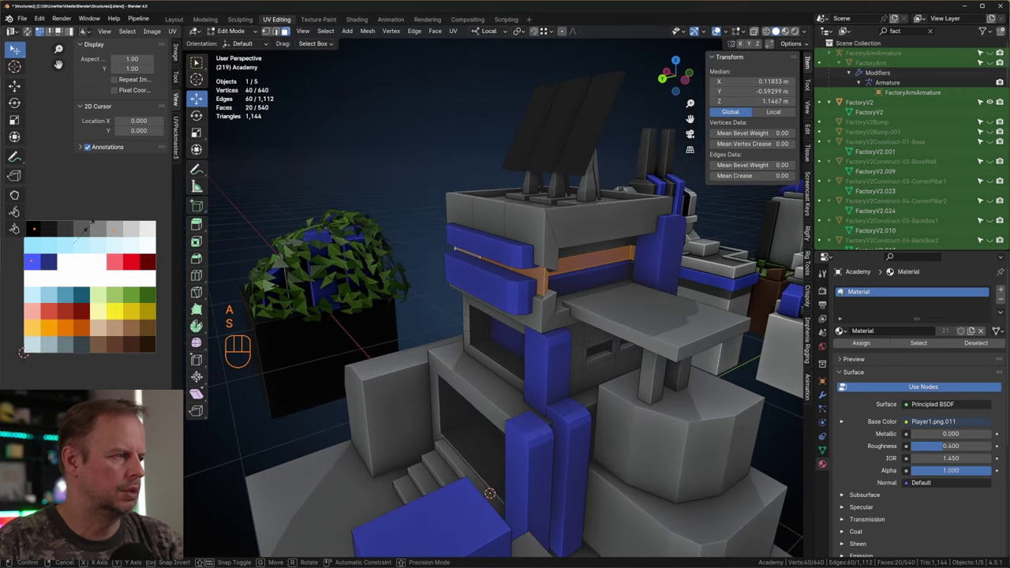
key(0)
key(Return)
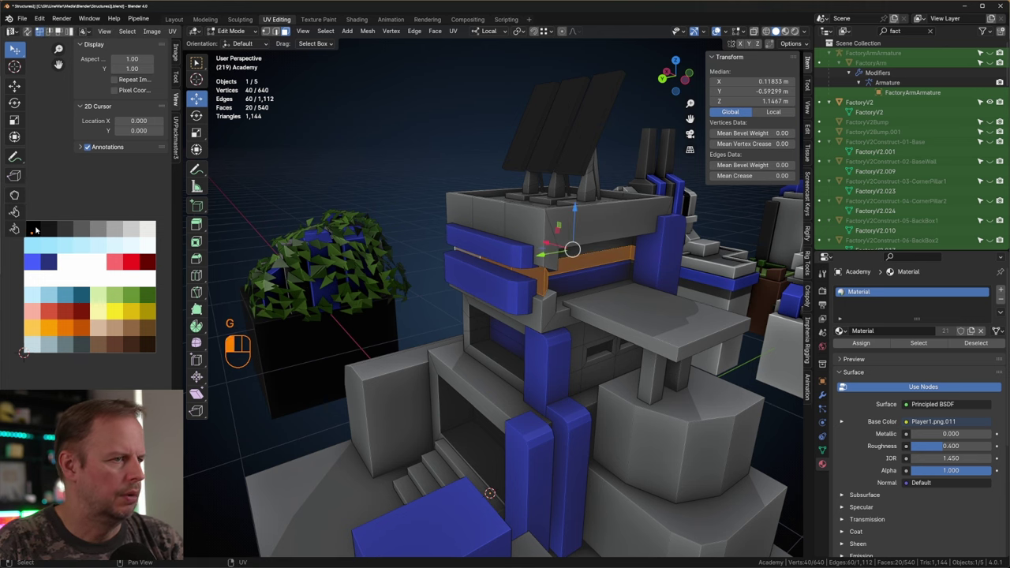
key(Tab)
key(g)
middle_drag(583, 275, 462, 270)
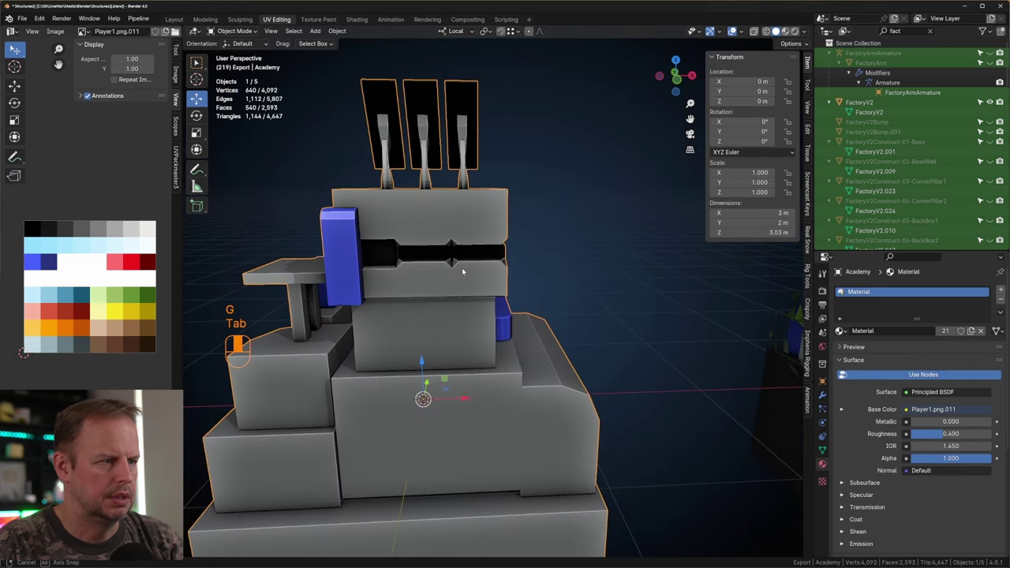
Undo the tower band's colouring, shrink, inset and face loop selection.
key(ctrl+z)
key(ctrl+z)
key(ctrl+z)
key(ctrl+z)
key(ctrl+z)
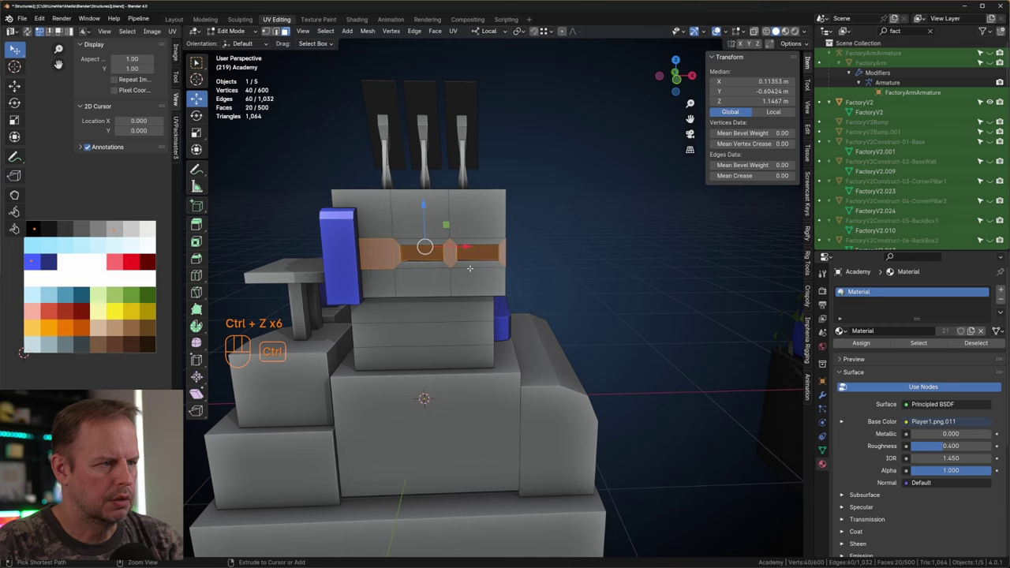
key(ctrl+z)
middle_drag(469, 268, 652, 280)
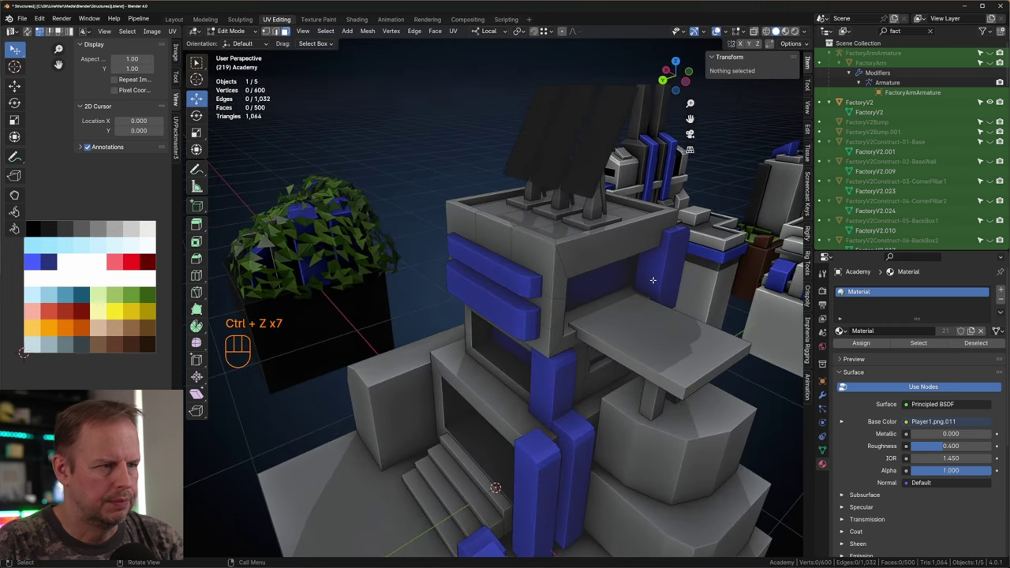
Inset the connected band faces across the front and side of the tower's upper block by about 0.023 m.
click(538, 311)
middle_drag(545, 310, 535, 257)
ctrl+click(603, 257)
key(i)
click(643, 267)
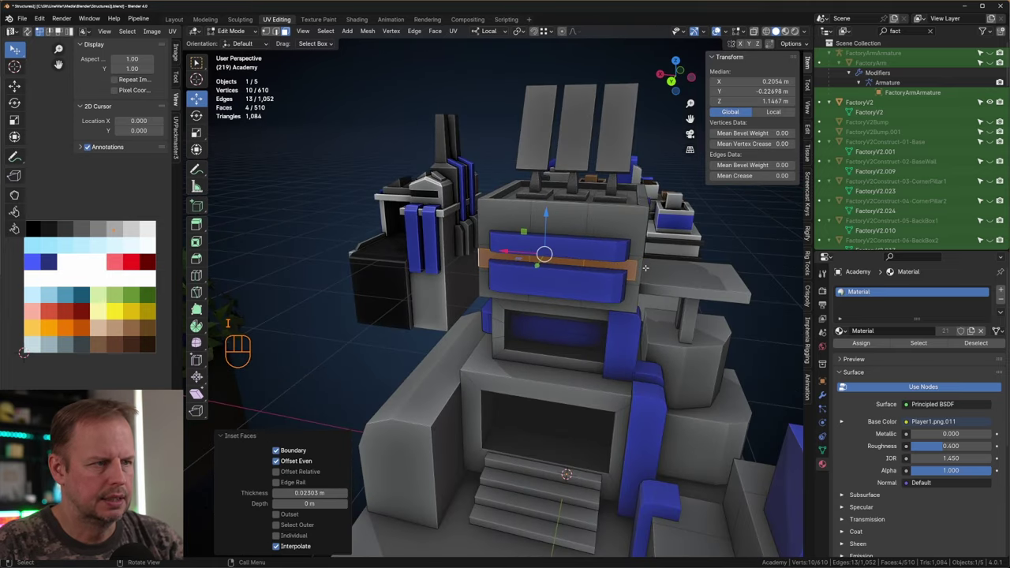
Extrude the inset band faces inward along their normals by about 0.067 m with even offset.
middle_drag(643, 266, 656, 274)
key(alt+e)
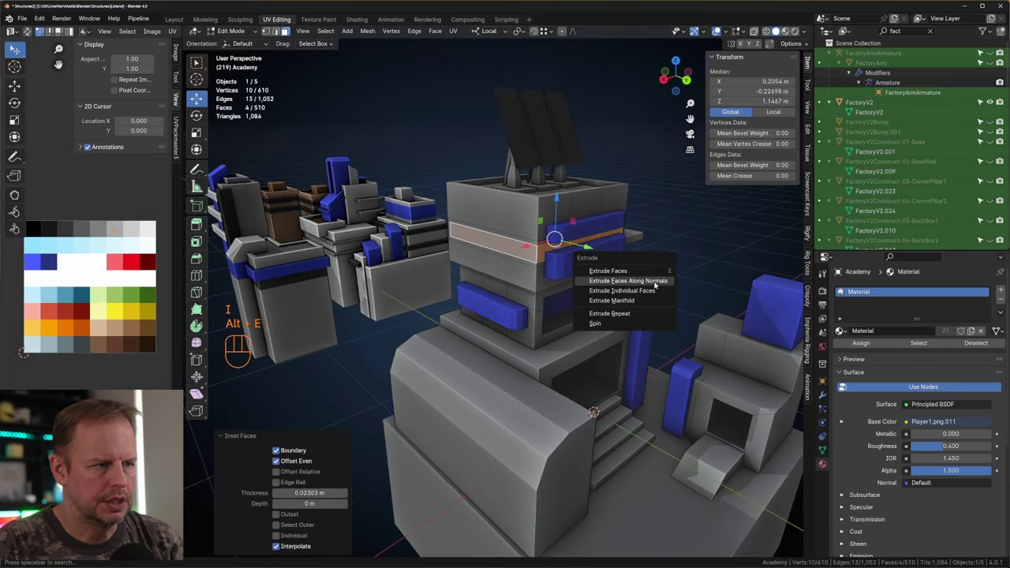
click(655, 280)
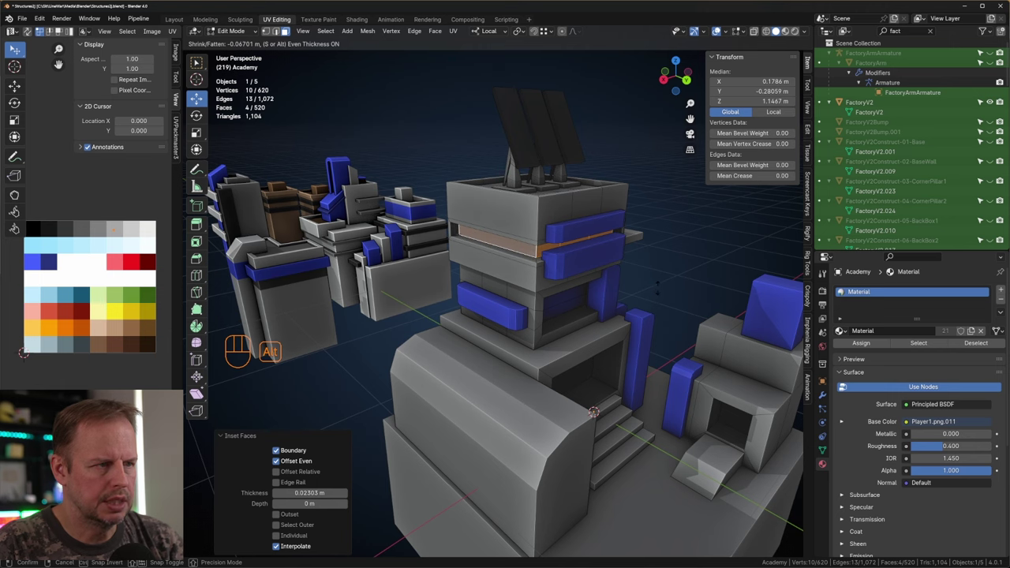
click(656, 289)
scroll(514, 236, up, 4)
shift+middle_drag(587, 207, 595, 252)
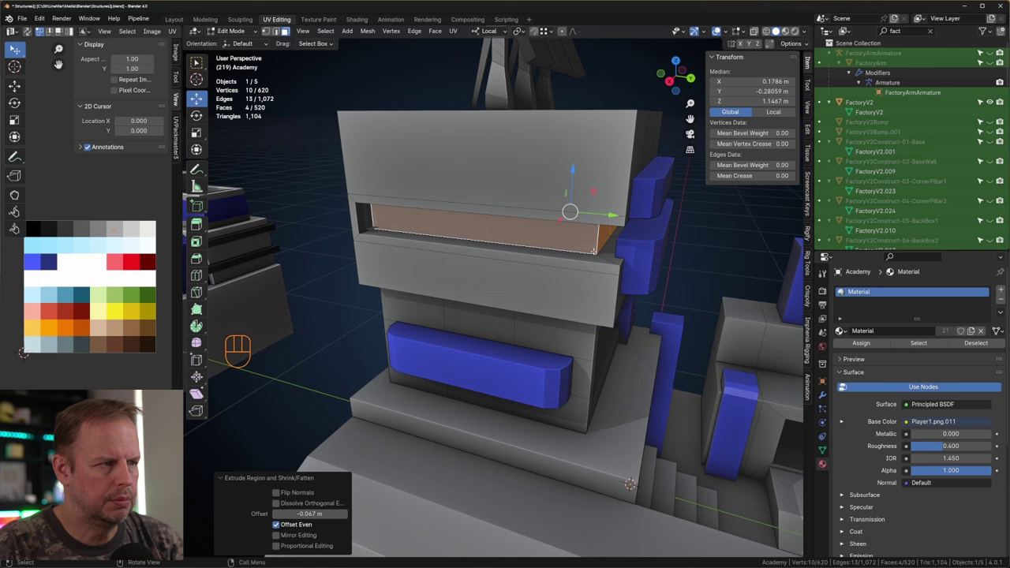
Move the side recess's end face about 0.061 m along Y and adjust the front recess's end face along X.
click(369, 224)
drag(394, 217, 413, 221)
middle_drag(616, 236, 504, 254)
shift+middle_drag(544, 248, 568, 261)
scroll(518, 257, up, 2)
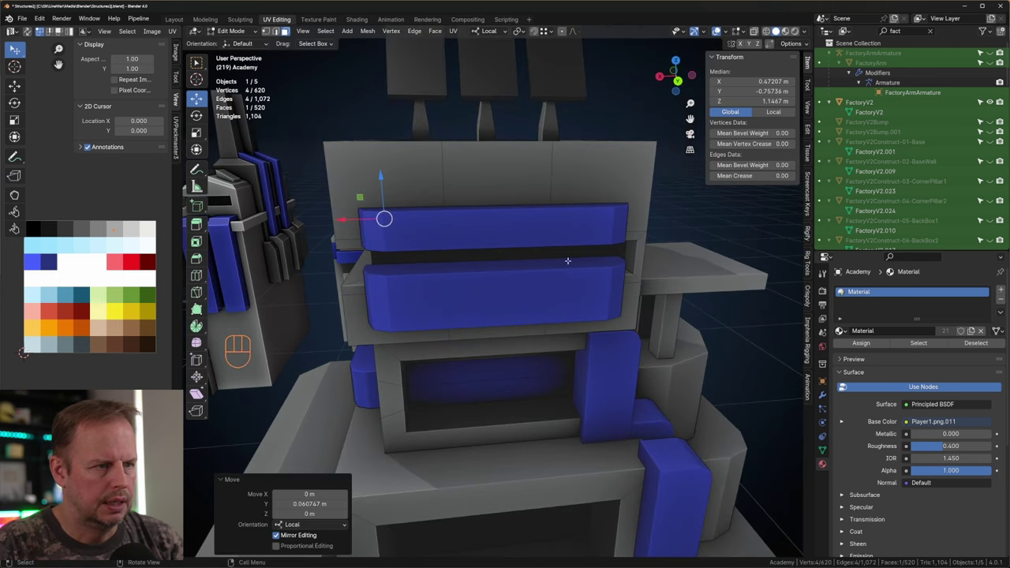
click(625, 252)
key(g)
key(x)
drag(569, 258, 569, 258)
middle_drag(570, 258, 617, 257)
Colour the two back faces of the tower recess black by moving their UVs onto the black palette swatch.
key(3)
click(488, 256)
shift+click(430, 256)
key(a)
key(g)
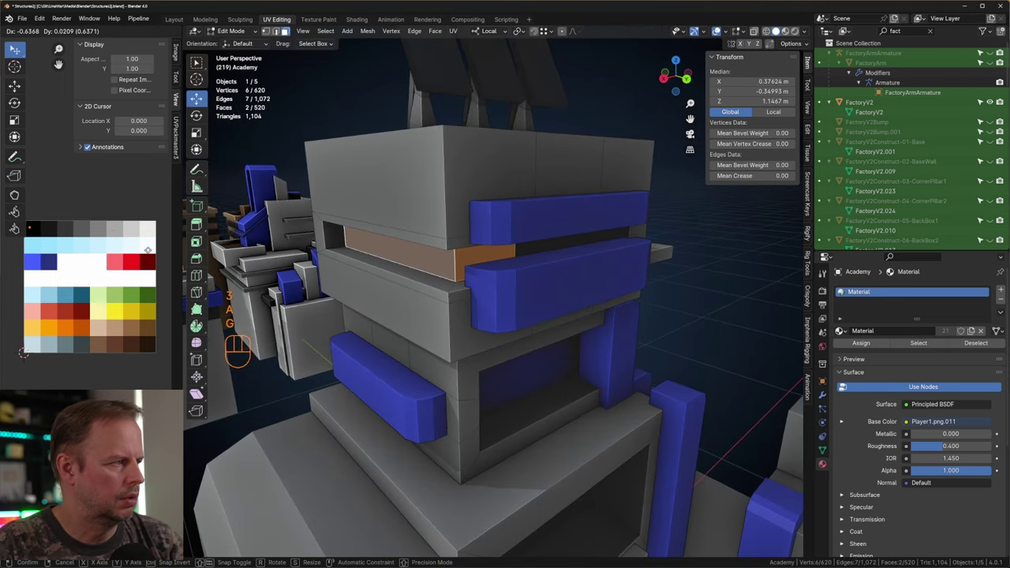
click(151, 251)
Lower the top face of the lower blue bar on the tower about 0.064 m along Z.
click(524, 258)
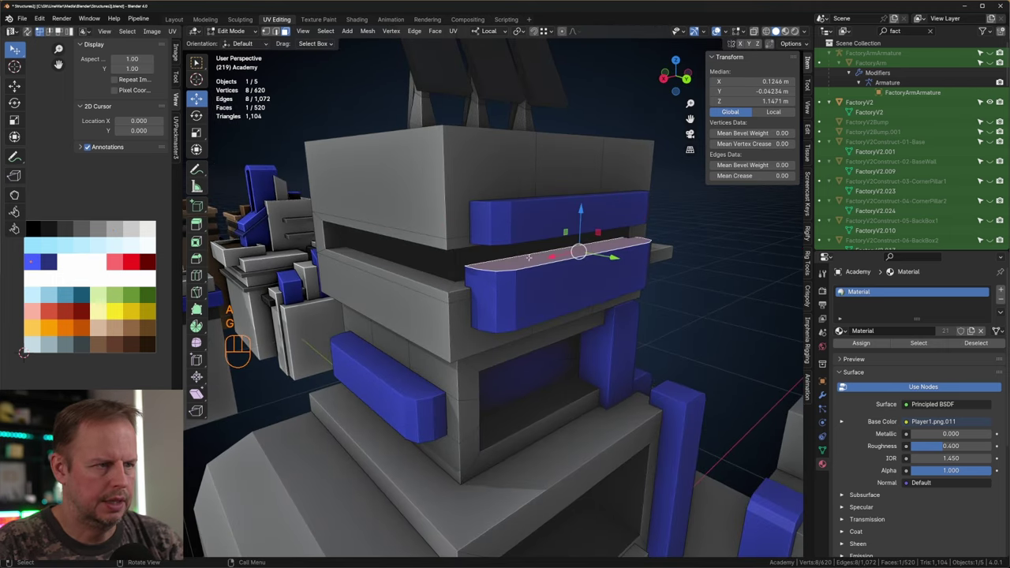
drag(581, 217, 581, 239)
middle_drag(580, 239, 526, 197)
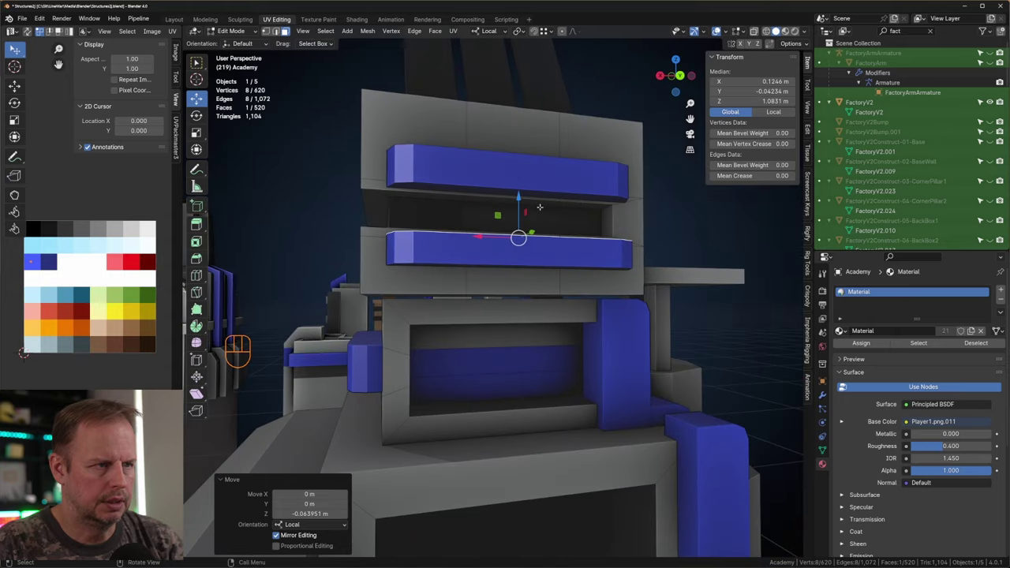
Try raising the underside face of the upper blue bar on the tower.
click(533, 192)
drag(522, 161, 518, 146)
key(ctrl+z)
Add three evenly spaced loop cuts across the rounded side block, dividing its length into four segments.
middle_drag(518, 146, 461, 349)
click(550, 357)
key(Tab)
key(Tab)
key(ctrl+r)
scroll(517, 347, up, 1)
click(517, 347)
right_click(517, 347)
Try selecting the curved upper faces of the two rounded-block segments nearest the steps together.
key(3)
click(555, 337)
shift+click(549, 354)
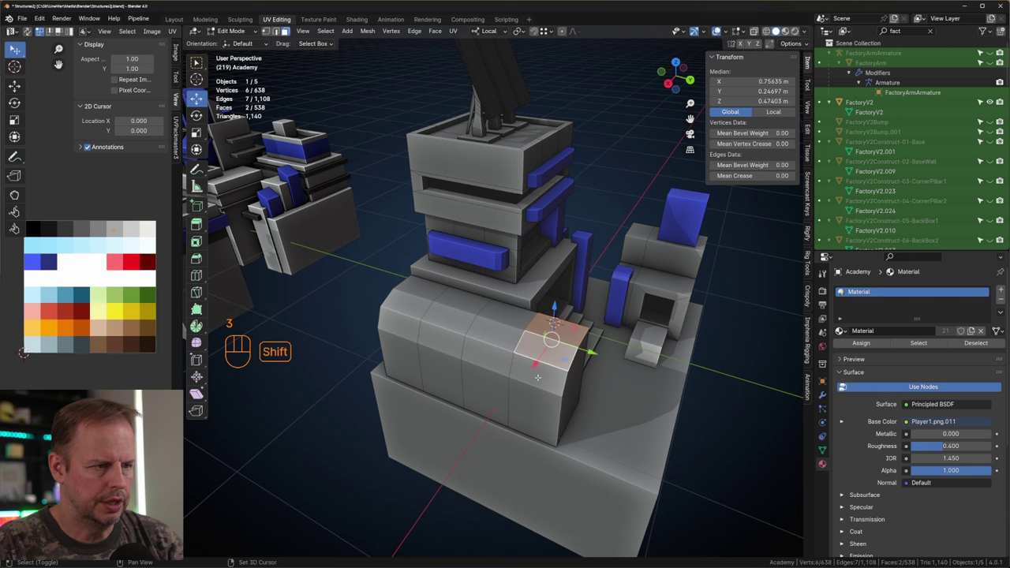
shift+click(540, 375)
middle_drag(562, 352, 545, 339)
shift+click(505, 310)
shift+click(505, 358)
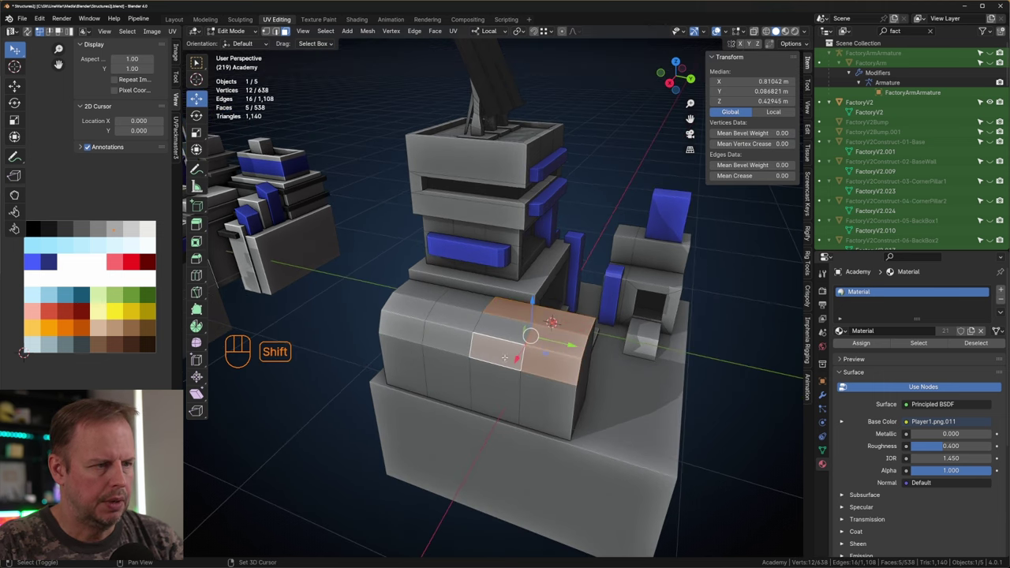
Inset the three upper faces of the rounded block's end segment nearest the steps by about 0.053 m.
click(565, 320)
shift+click(559, 344)
shift+click(556, 368)
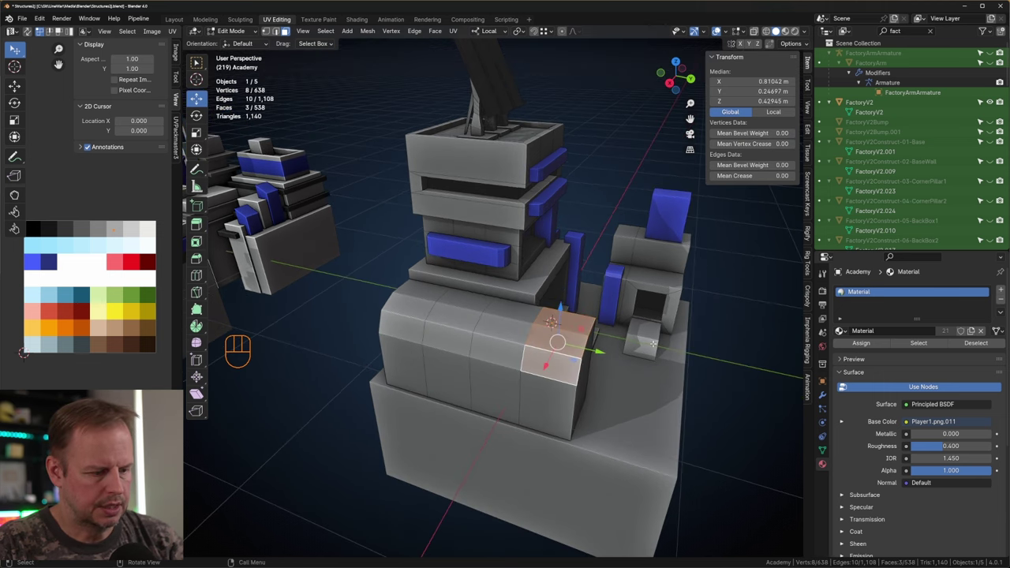
key(i)
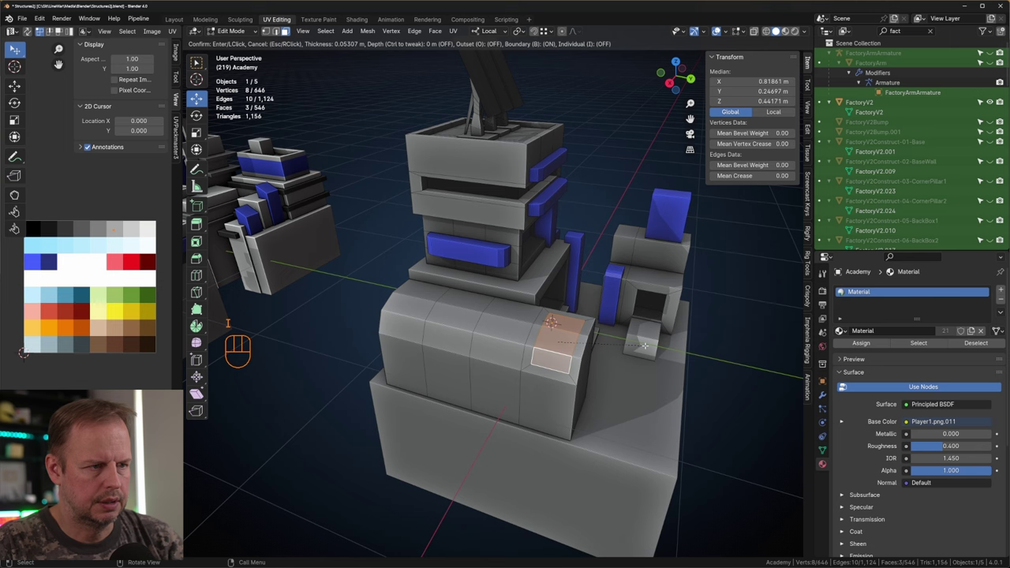
click(644, 345)
Extrude the end segment's inset faces inward along their normals by about 0.08 m.
key(alt+e)
click(631, 342)
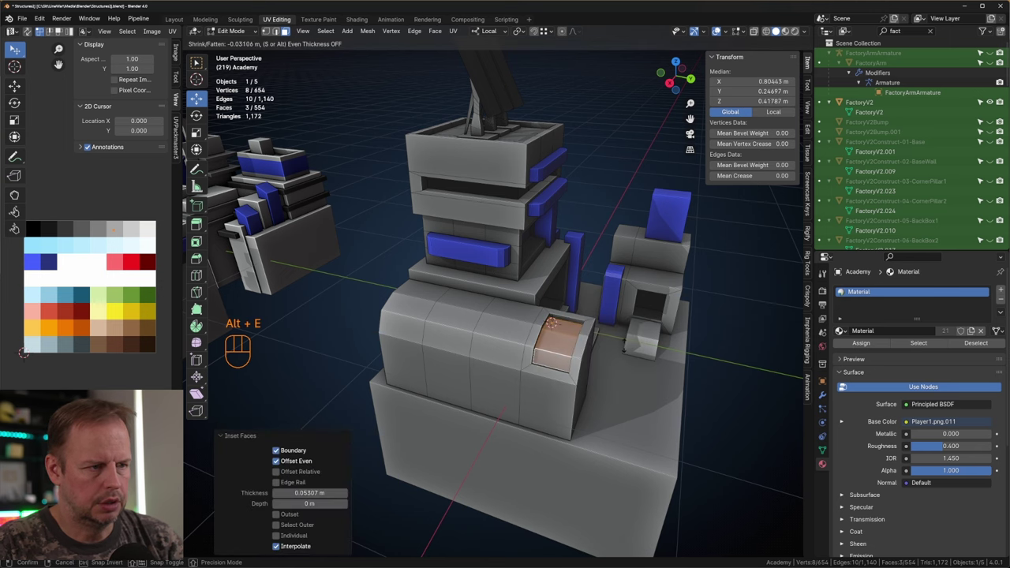
click(624, 352)
mouse_move(624, 351)
middle_down()
mouse_move(607, 347)
mouse_move(637, 343)
middle_up()
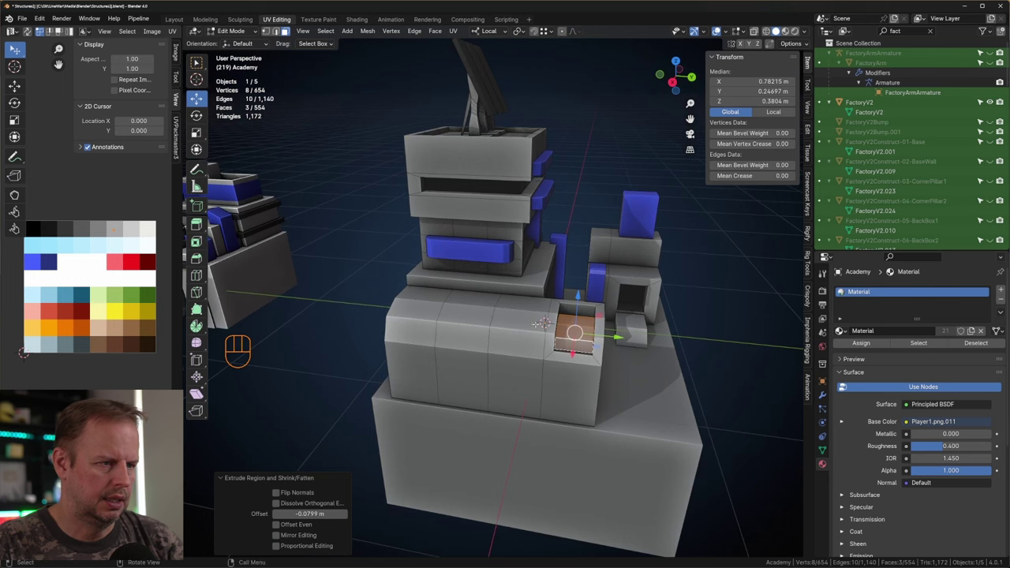
Inset the three upper faces of the rounded block's second segment from the steps by about 0.058 m.
click(534, 319)
click(528, 300)
middle_drag(528, 301, 509, 329)
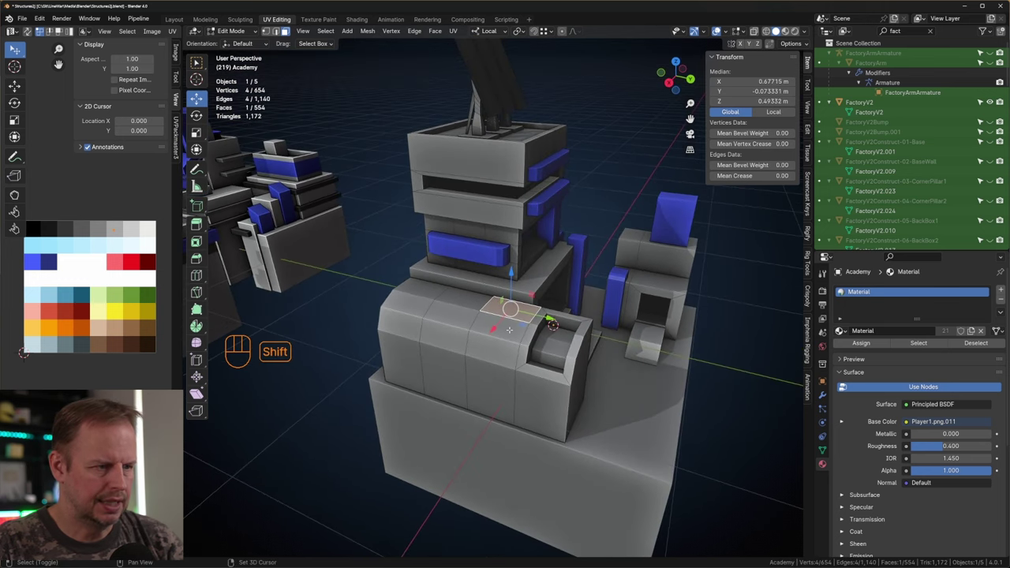
shift+click(509, 330)
shift+click(493, 347)
key(i)
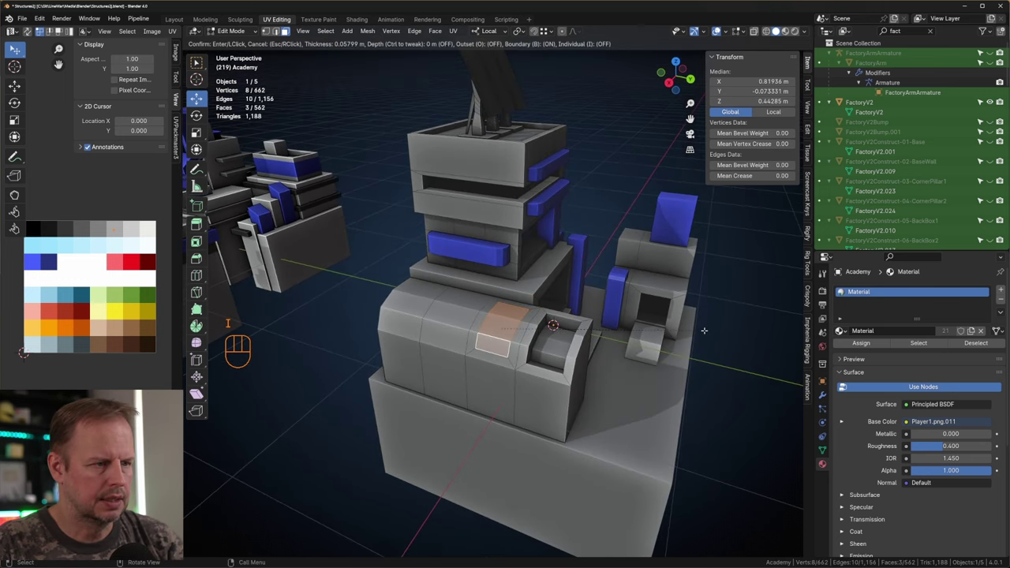
click(703, 331)
Extrude the second segment's inset faces inward along their normals by about 0.079 m.
key(alt+e)
click(707, 331)
click(703, 338)
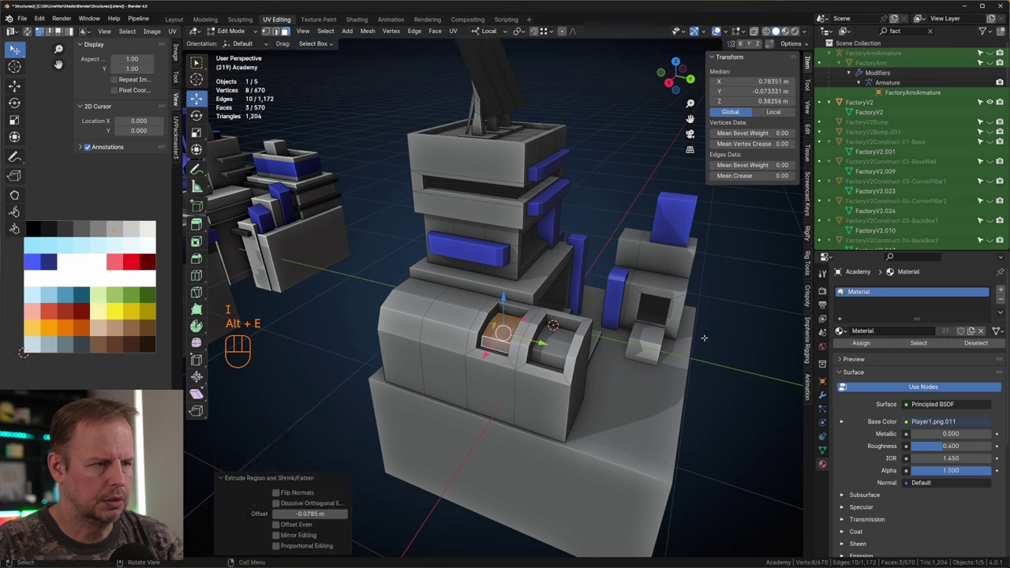
Inset the three upper faces of the rounded block's third segment from the steps by about 0.07 m and extrude them inward along their normals.
click(467, 300)
shift+click(458, 316)
shift+click(448, 337)
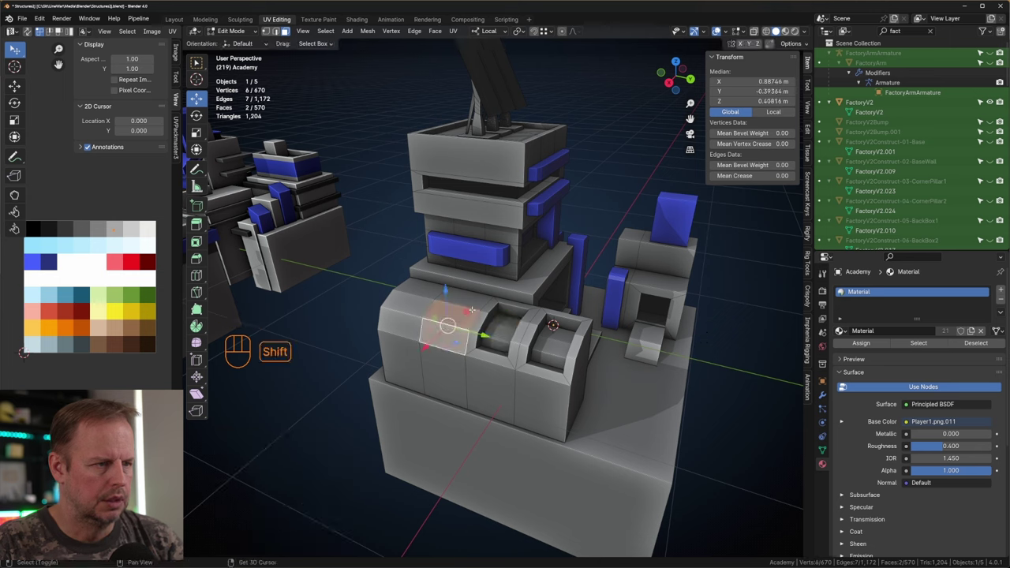
shift+click(472, 305)
key(i)
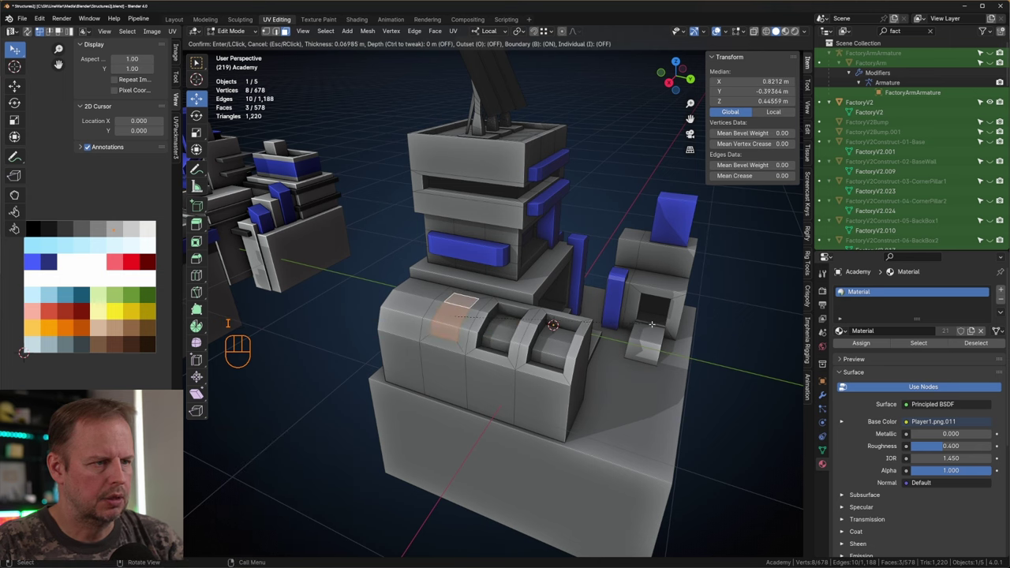
click(652, 323)
key(alt+e)
click(652, 328)
click(652, 333)
Duplicate the rounded block's end face about 0.124 m outward along local Y and extrude the copy into a separate module.
middle_drag(652, 333, 590, 326)
click(557, 379)
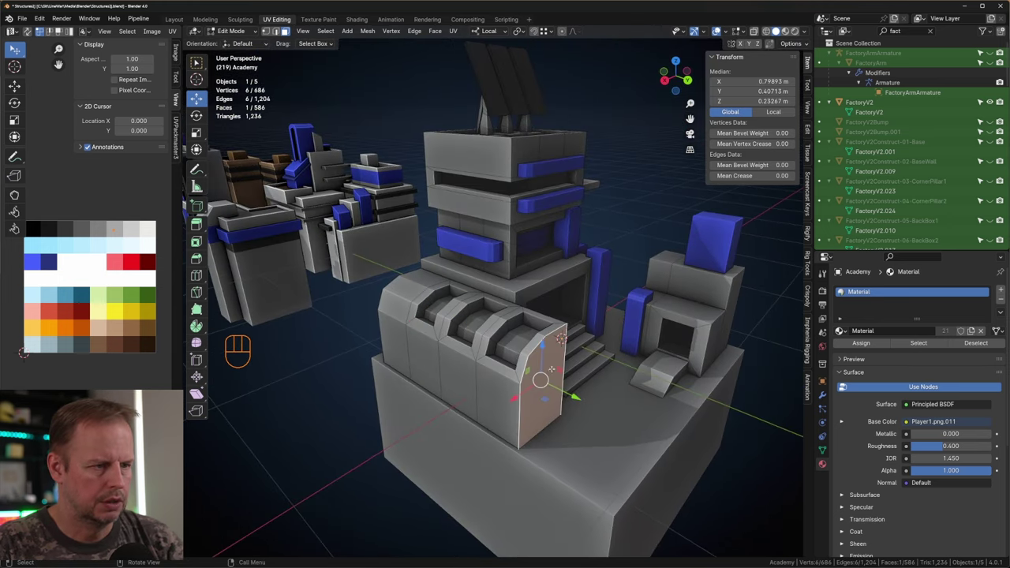
key(shift+d)
click(592, 406)
key(e)
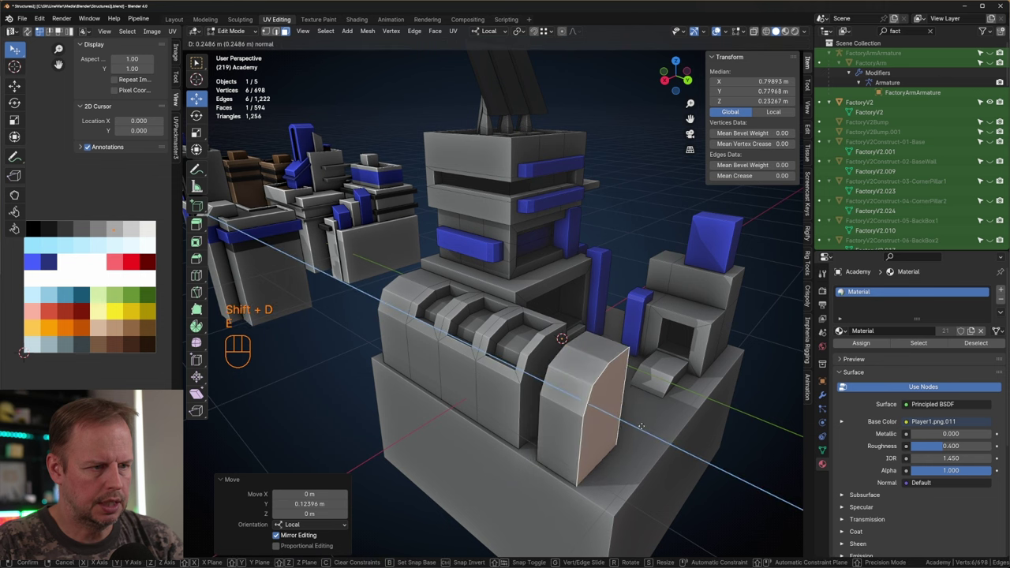
click(654, 434)
Inset the new module's three upper faces by about 0.058 m and extrude them inward by about 0.072 m.
click(571, 396)
shift+click(584, 370)
shift+click(603, 351)
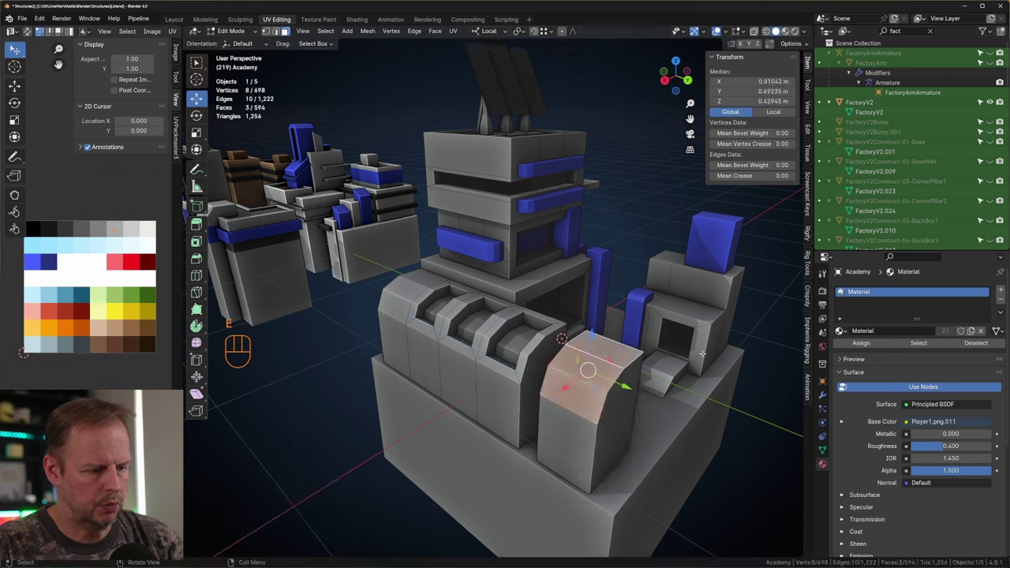
key(i)
click(692, 357)
key(e)
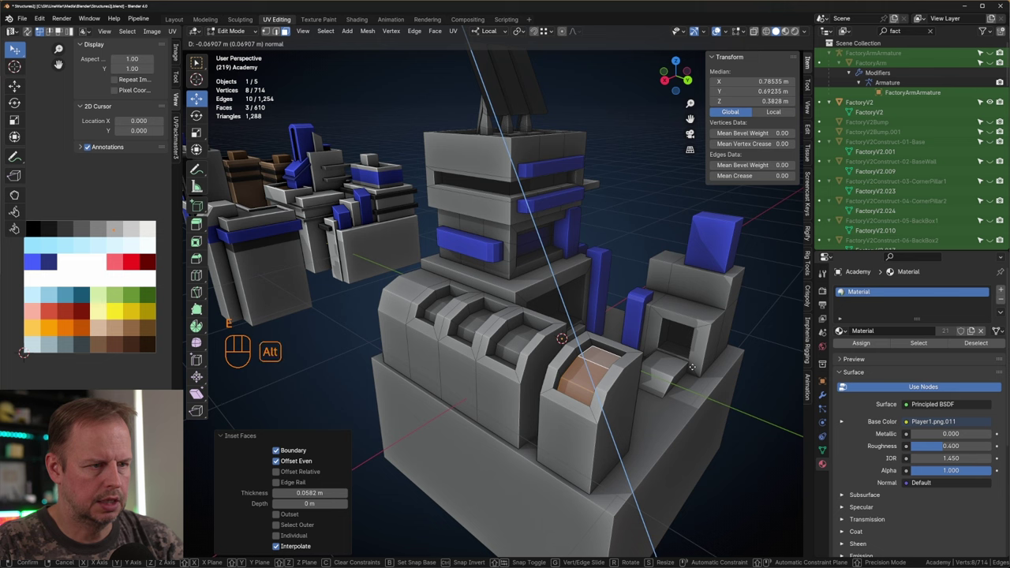
key(ctrl)
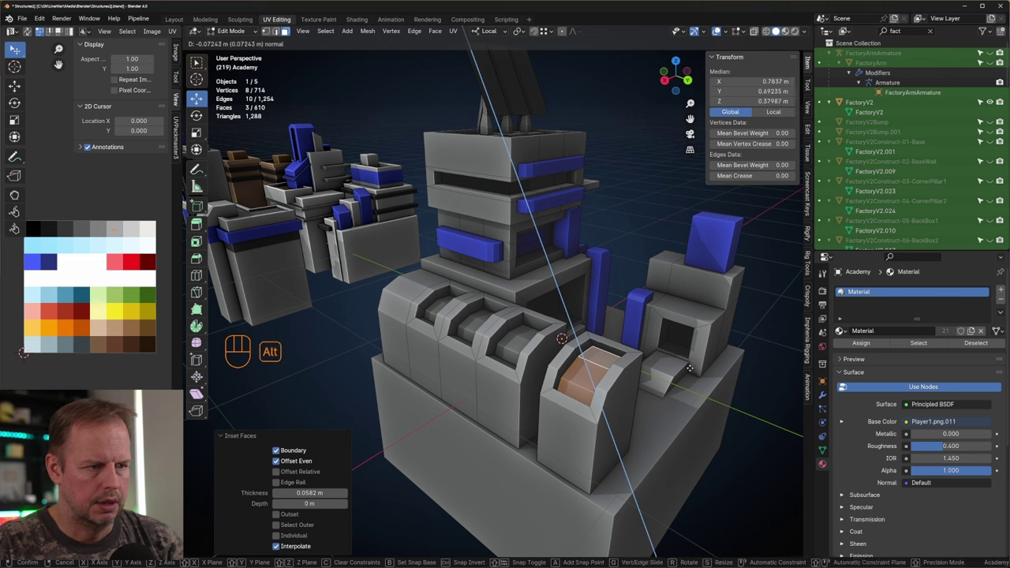
click(689, 368)
Delete all linked faces of the original rounded block, keeping the separate module.
click(534, 377)
key(l)
key(x)
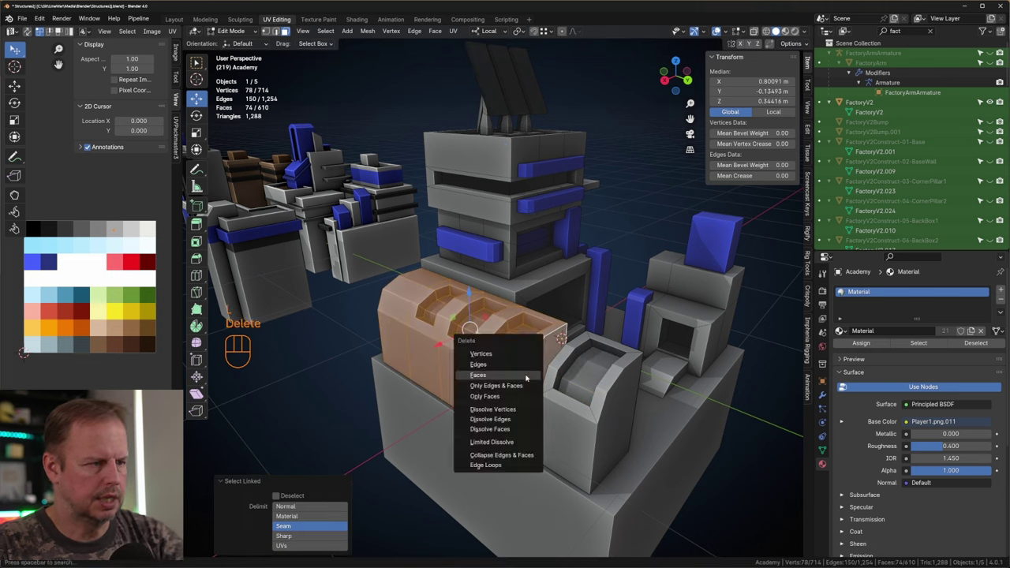
click(516, 373)
Recolour the module's three recessed upper faces blue by placing their UVs on the palette's bright blue swatch.
click(588, 409)
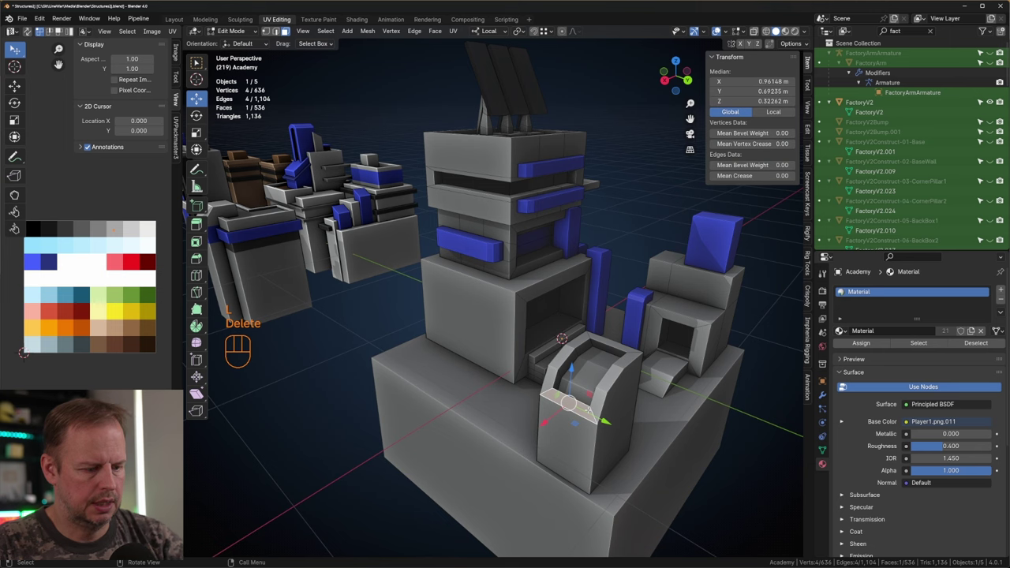
click(588, 377)
shift+click(585, 393)
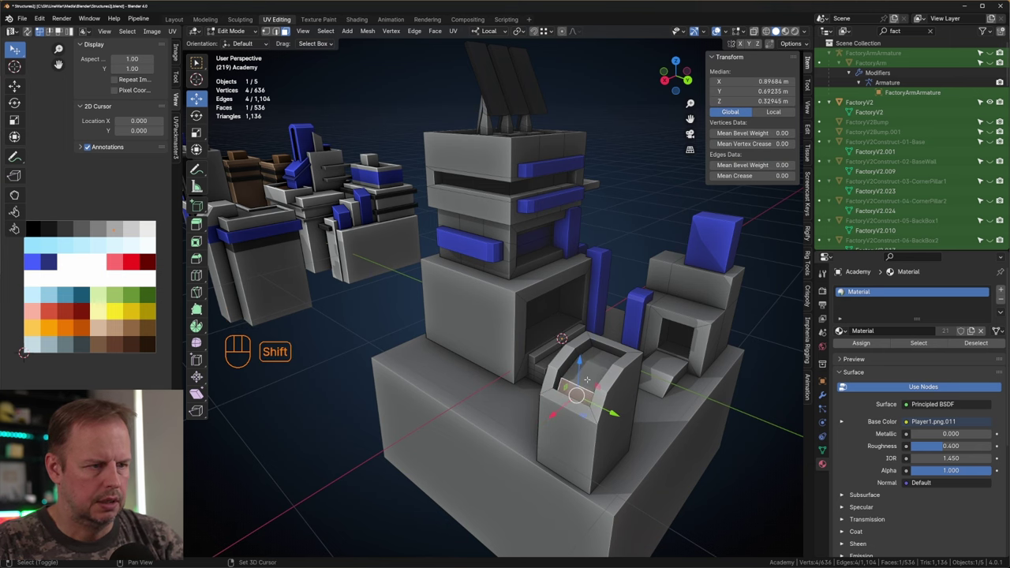
shift+click(587, 378)
shift+click(589, 353)
key(g)
click(19, 297)
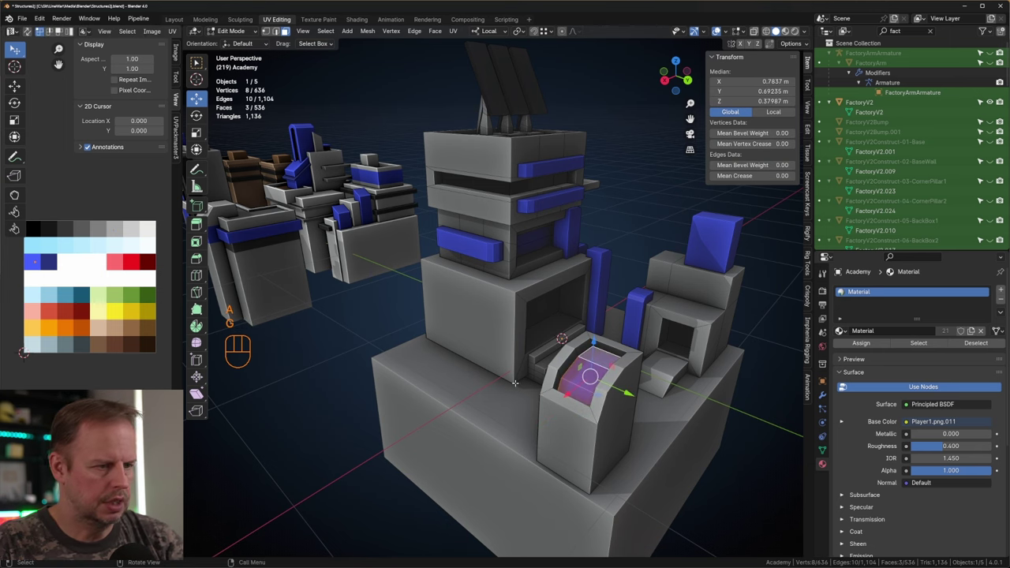
click(583, 392)
middle_drag(583, 392, 550, 426)
key(ctrl+r)
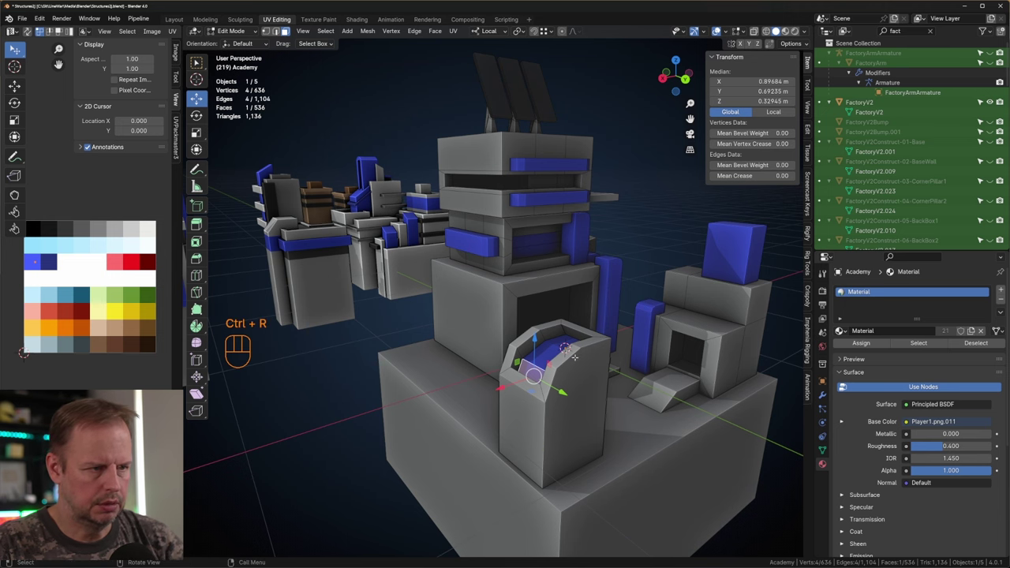
middle_drag(574, 358, 554, 381)
Move the whole module about -1.415 m along local Y to the far end of the base.
click(555, 432)
key(l)
drag(555, 415, 420, 339)
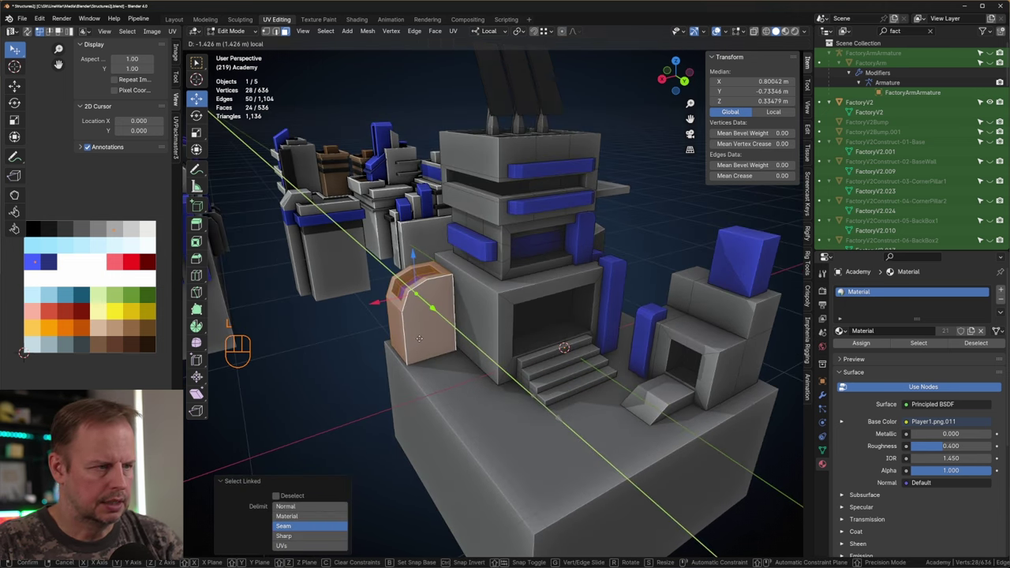
click(419, 337)
Duplicate the module about 0.37 m along local Y and repeat the duplication twice to form a row of four.
middle_drag(419, 337, 505, 349)
key(shift+d)
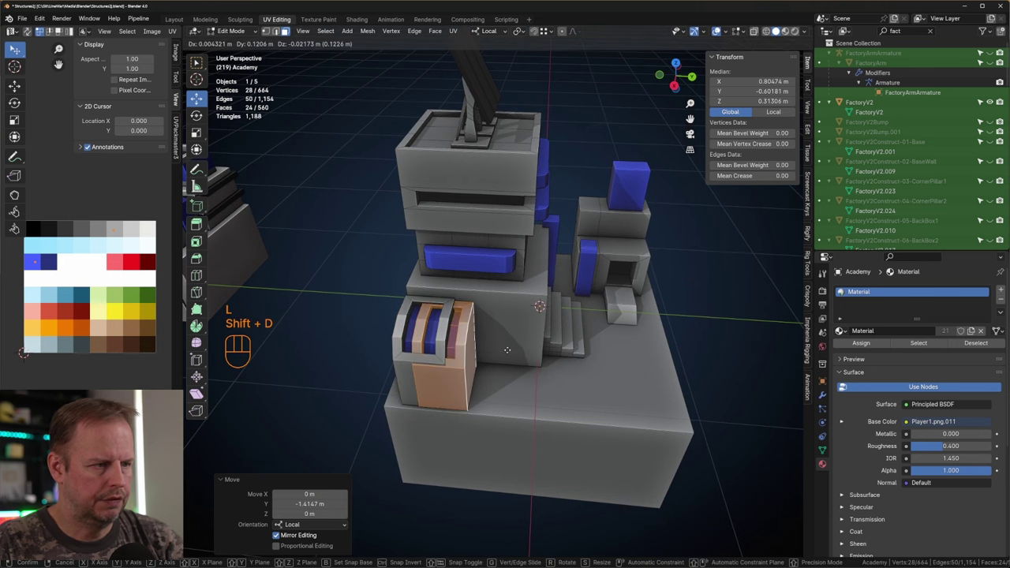
key(y)
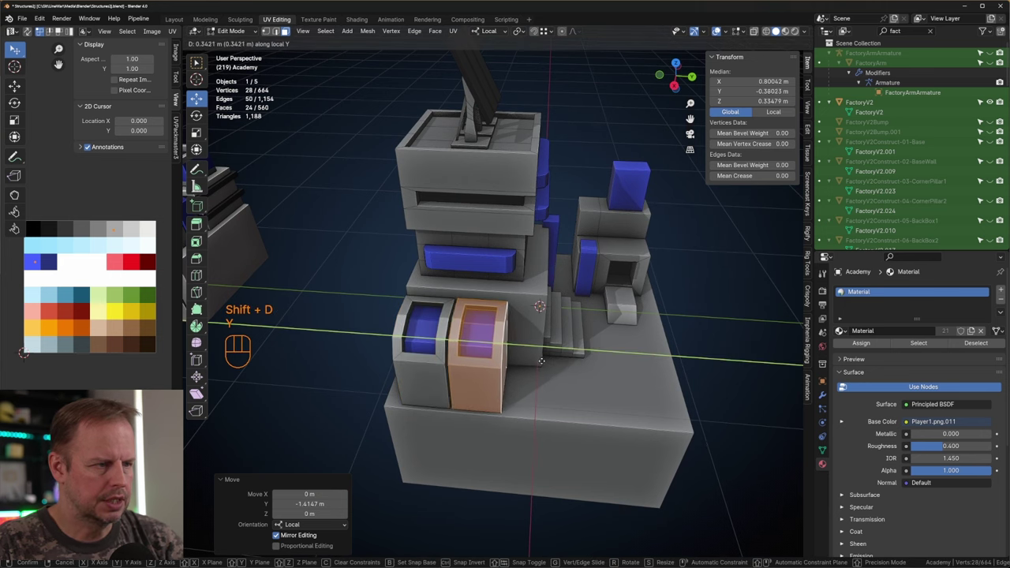
click(546, 362)
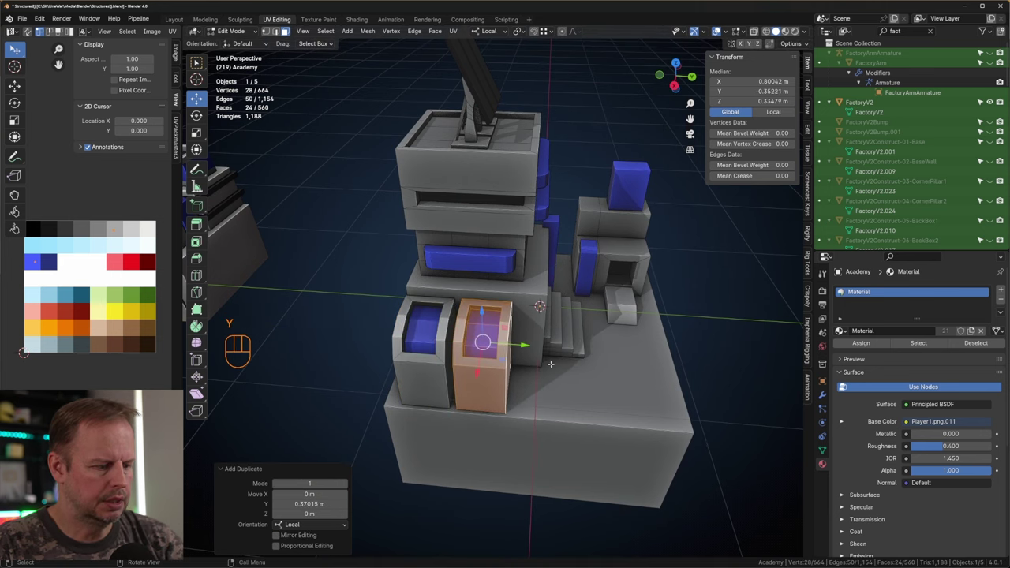
key(shift+r)
key(shift+r)
Inset the front module's side face toward the steps by about 0.05 m, shorten it along local Z and raise it about 0.084 m.
middle_drag(688, 354, 557, 347)
scroll(544, 351, down, 6)
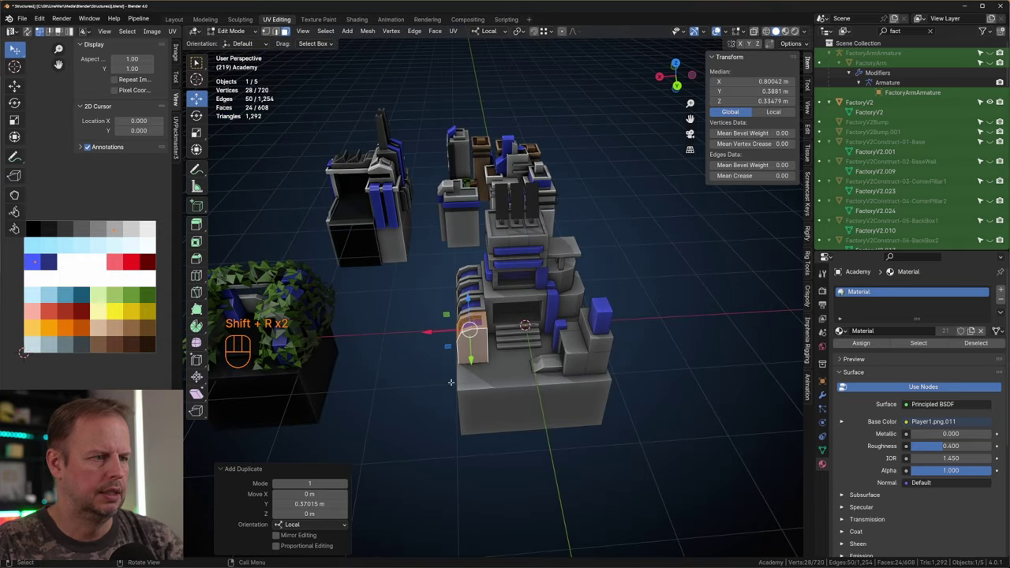
click(443, 378)
middle_drag(444, 379, 423, 342)
scroll(389, 357, up, 5)
click(391, 353)
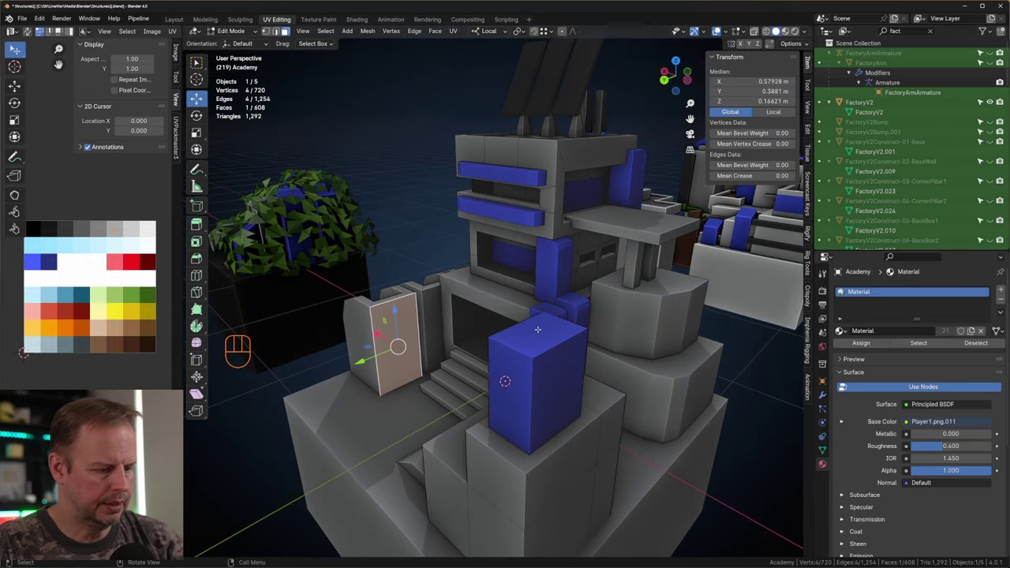
key(i)
click(474, 345)
key(s)
key(z)
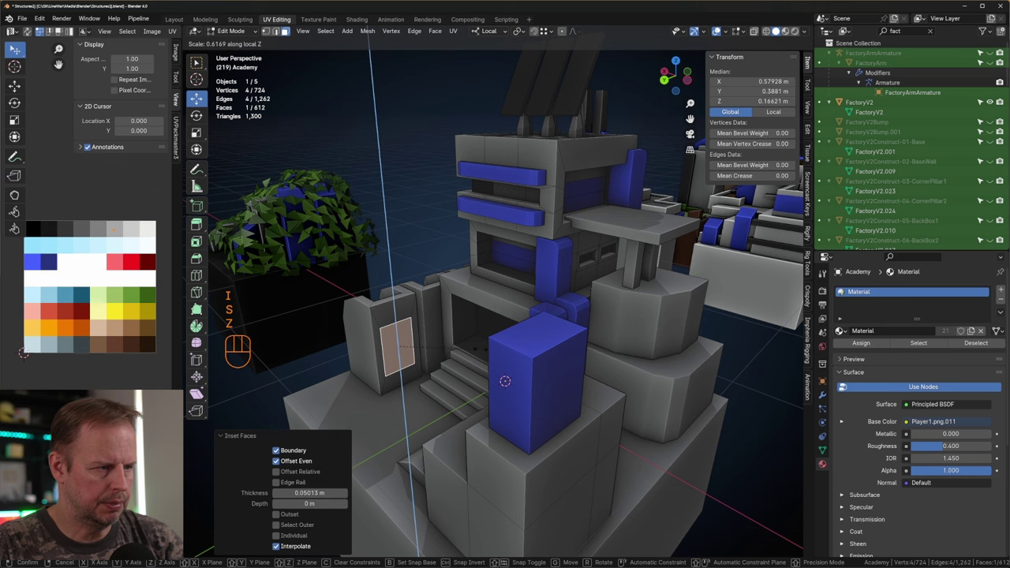
click(413, 345)
Extrude the inset side face inward and move the recess's lower back edge about 0.128 m deeper along local X.
key(e)
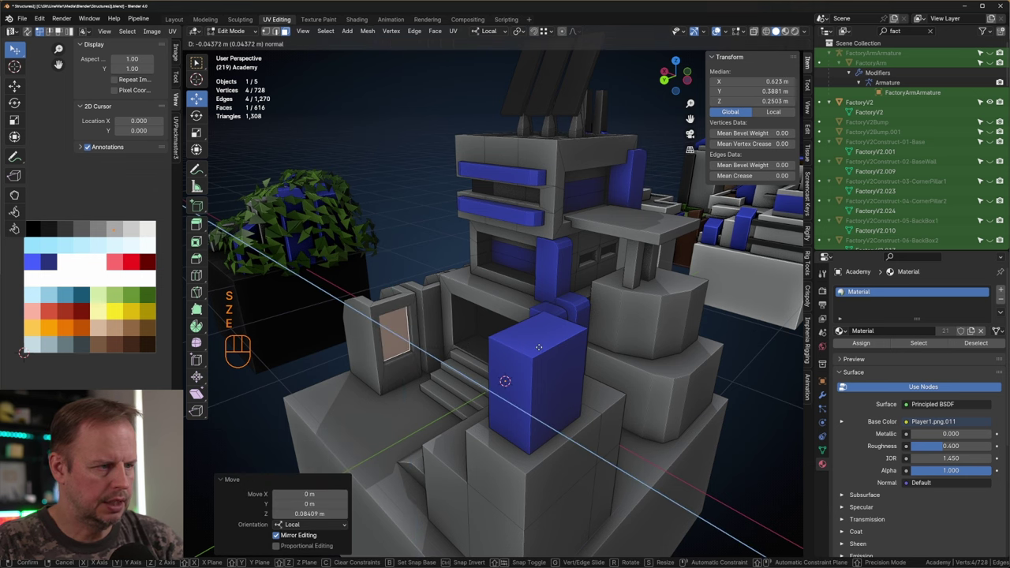
click(536, 347)
middle_drag(458, 329, 500, 357)
key(2)
click(416, 377)
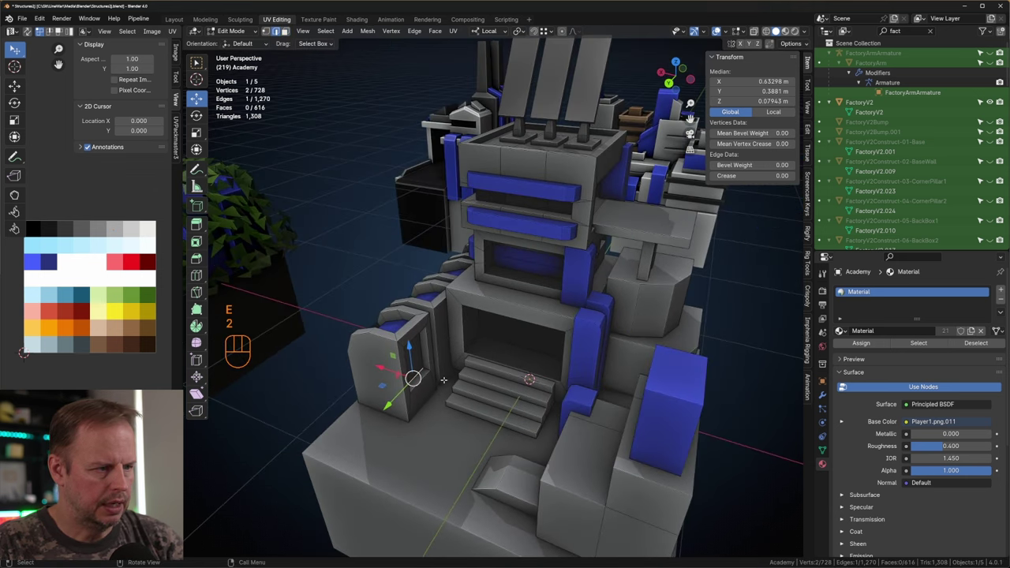
key(g)
key(x)
drag(365, 365, 364, 365)
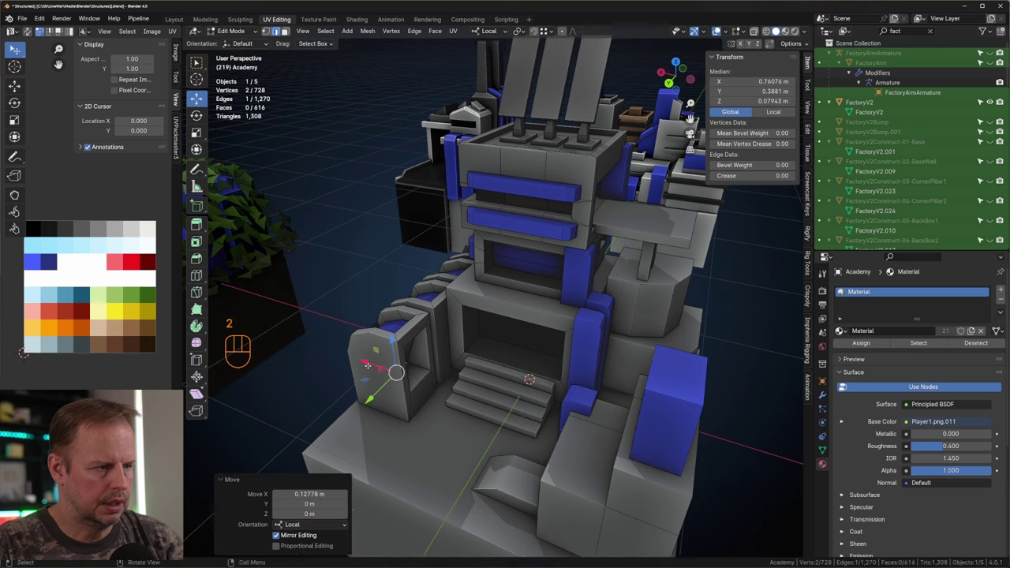
Inset the side recess's floor face by about 0.04 m and extrude it down about 0.136 m.
middle_drag(489, 355, 406, 346)
key(3)
click(396, 335)
key(i)
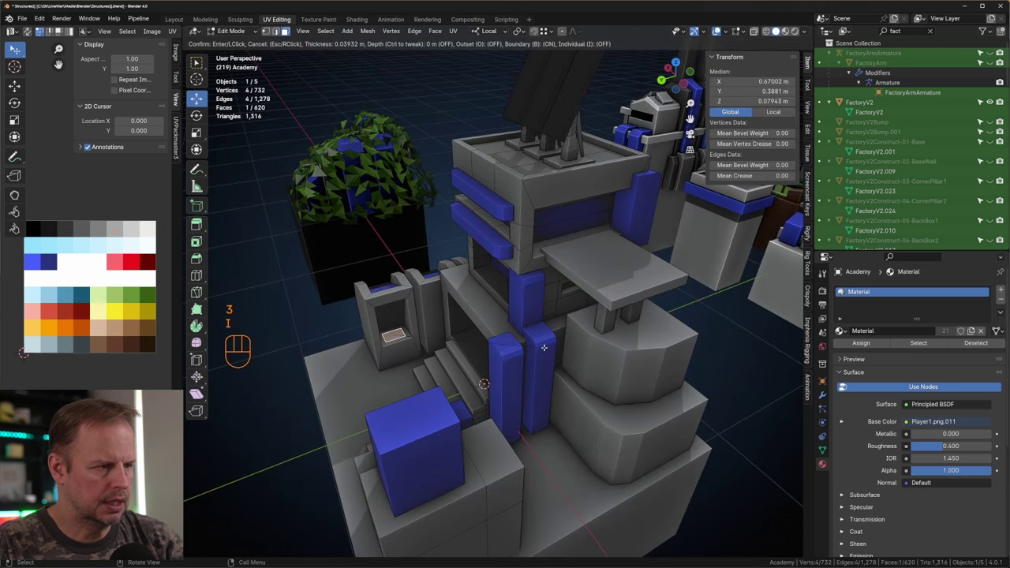
click(550, 349)
key(e)
click(543, 362)
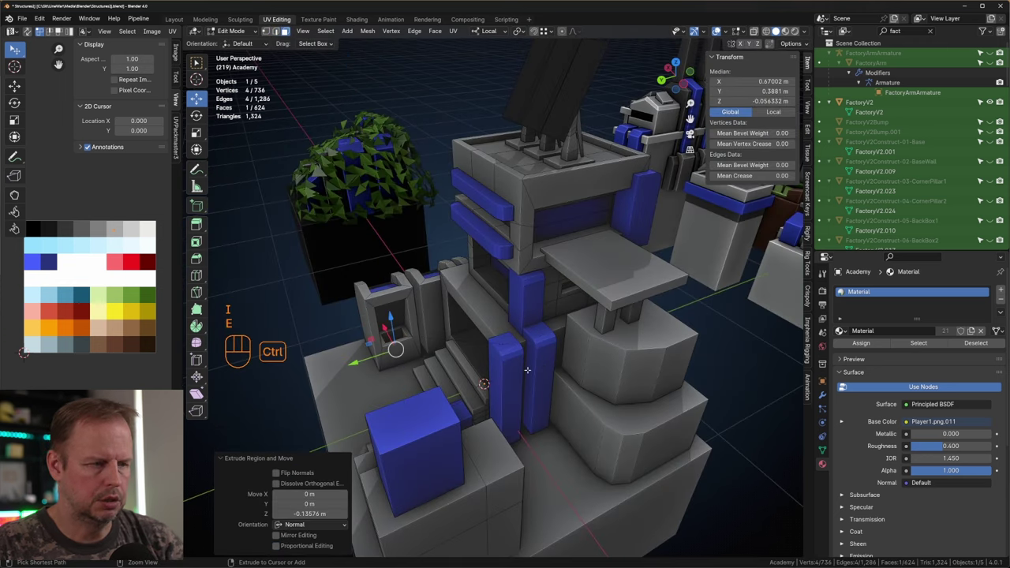
Expand the selection to the sunken shaft's walls and recolour them black with the palette swatch.
key(ctrl+KP_Add)
key(a)
key(g)
click(113, 273)
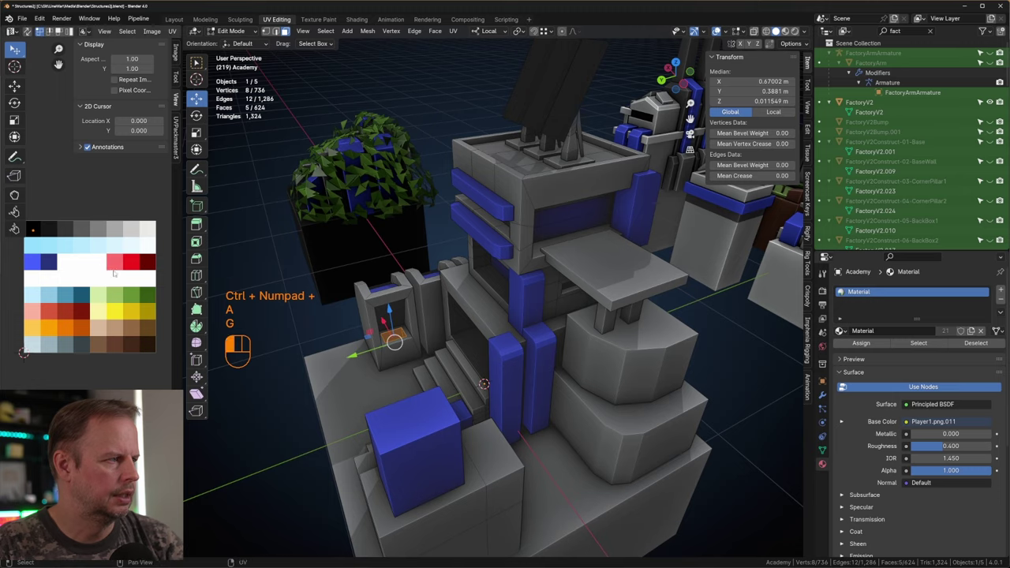
Lower the top face of the flat canopy beside the tower by about 0.03 m along local Z.
middle_drag(461, 315, 567, 309)
shift+middle_drag(521, 276, 524, 303)
middle_drag(524, 302, 466, 287)
click(467, 287)
drag(479, 251, 479, 255)
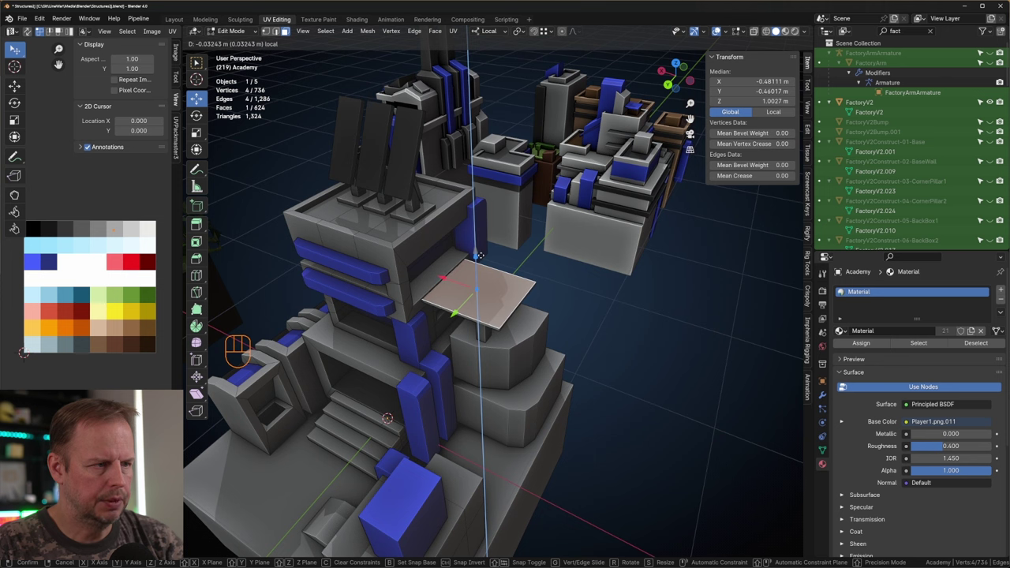
click(478, 254)
Move the entire canopy slab about -0.045 m along local Y.
middle_drag(478, 255, 494, 254)
click(443, 291)
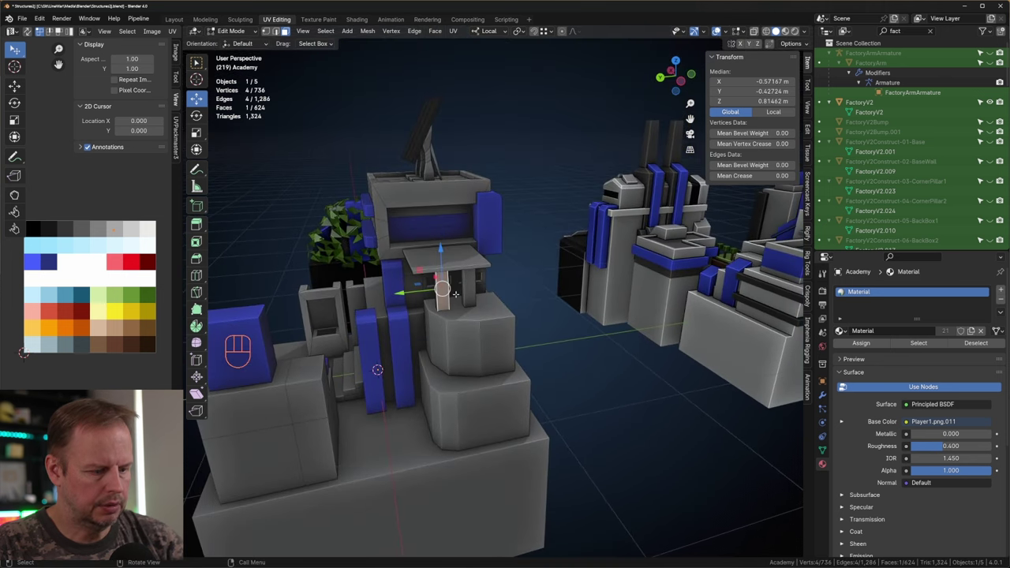
middle_drag(466, 288, 457, 269)
key(l)
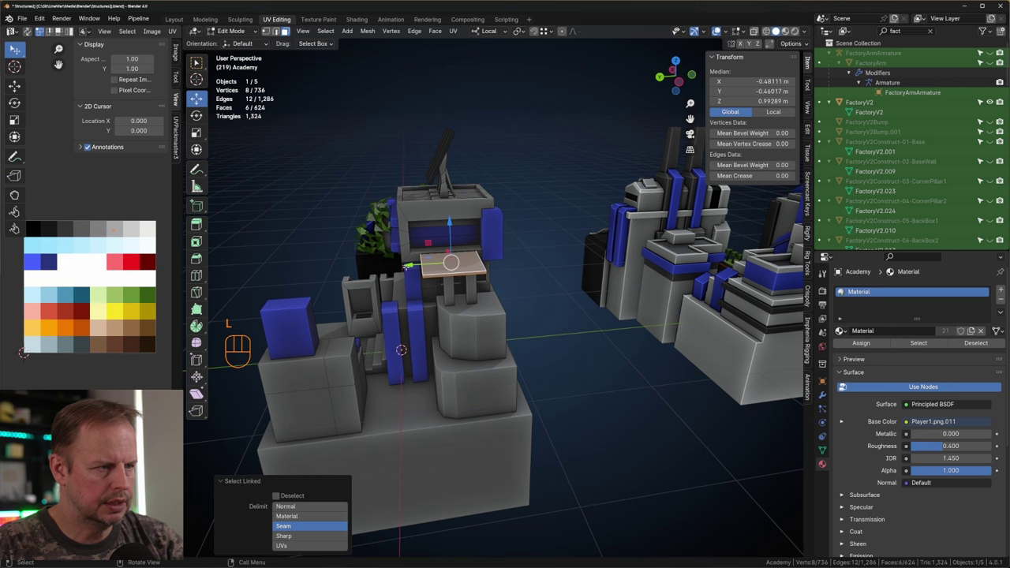
drag(407, 266, 418, 264)
middle_drag(419, 264, 474, 275)
Shorten the canopy by moving its front side face inward along local Y.
scroll(474, 274, up, 2)
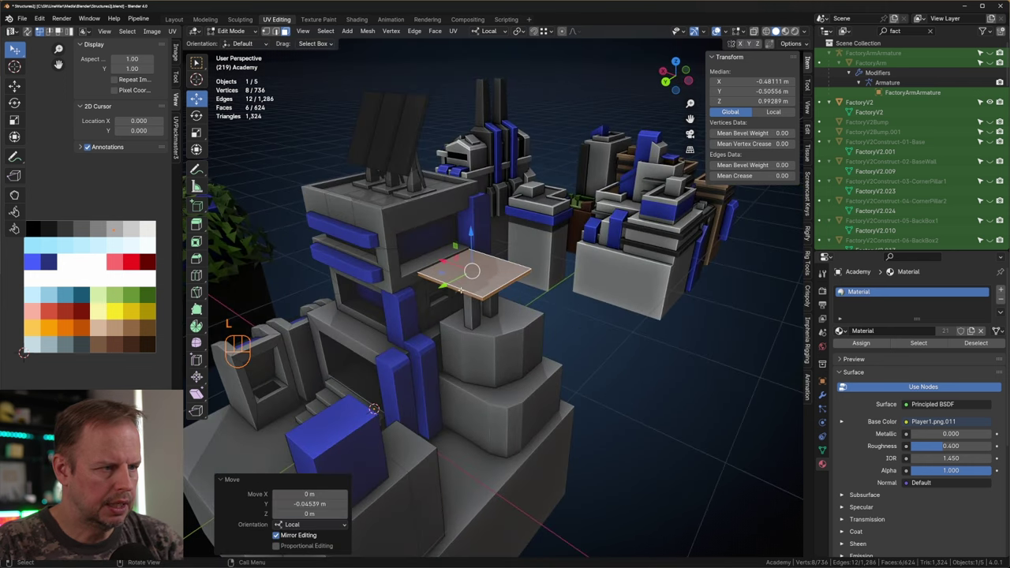
click(460, 291)
drag(424, 297, 437, 290)
middle_drag(436, 290, 450, 273)
Delete the canopy's support post nearest the front, including all its linked faces.
key(l)
drag(435, 281, 438, 282)
click(439, 282)
key(l)
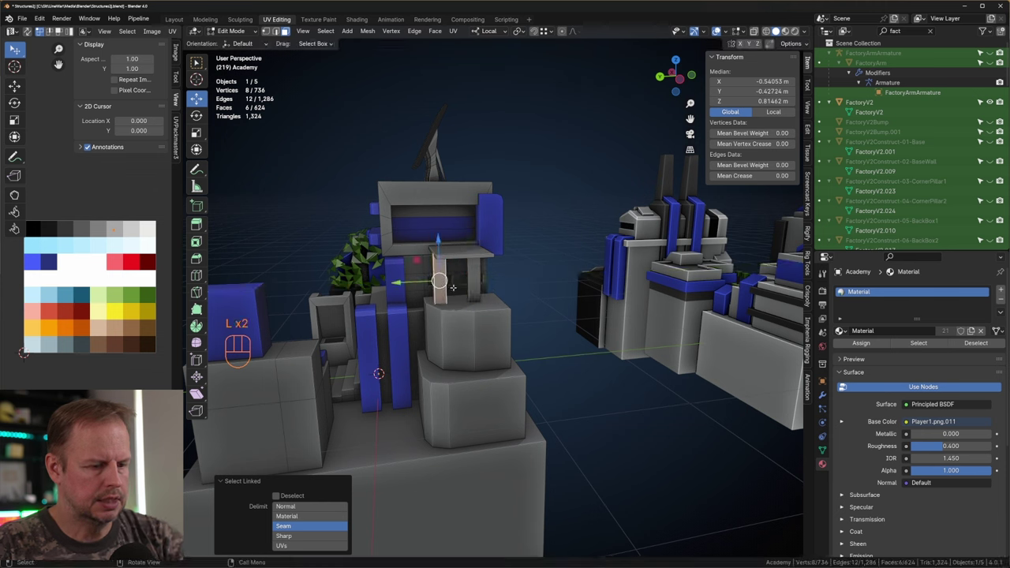
key(Delete)
click(451, 289)
Add two horizontal loop cuts to the remaining canopy post and scale them inward on every axis except local Z.
key(ctrl+r)
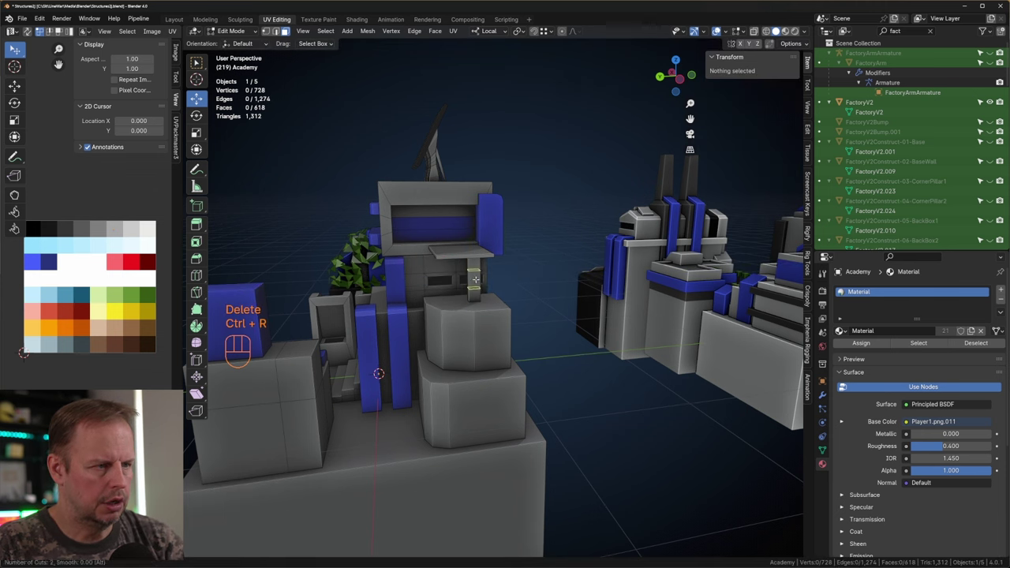
click(475, 279)
key(s)
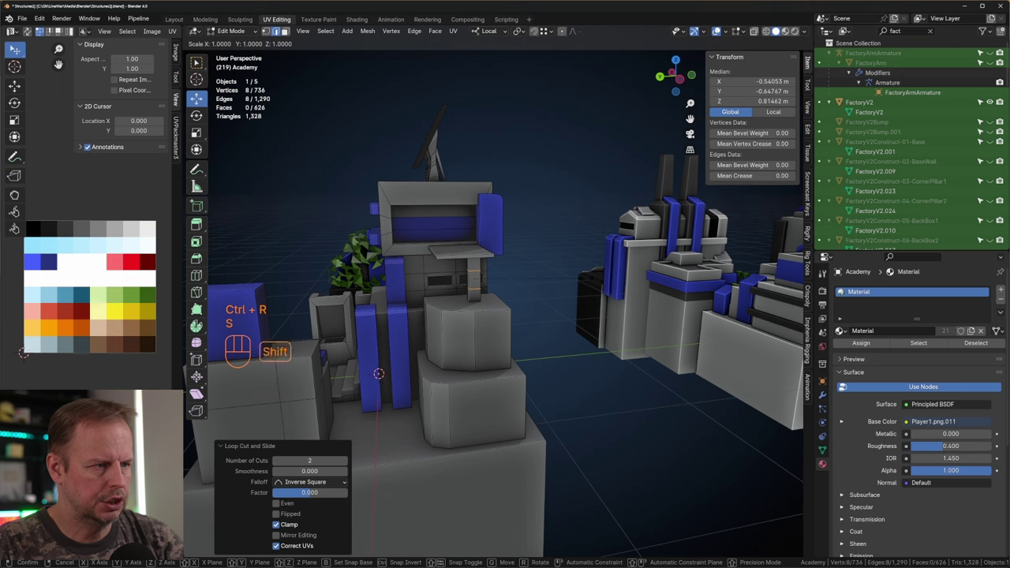
key(shift+z)
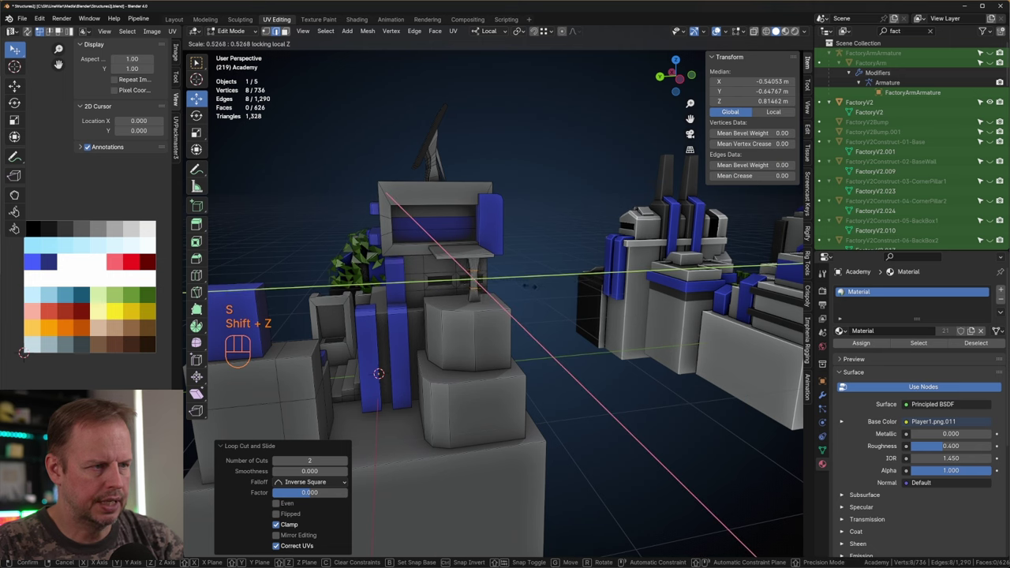
click(491, 289)
Select the whole remaining canopy post and recolour it with the palette's medium grey swatch.
key(l)
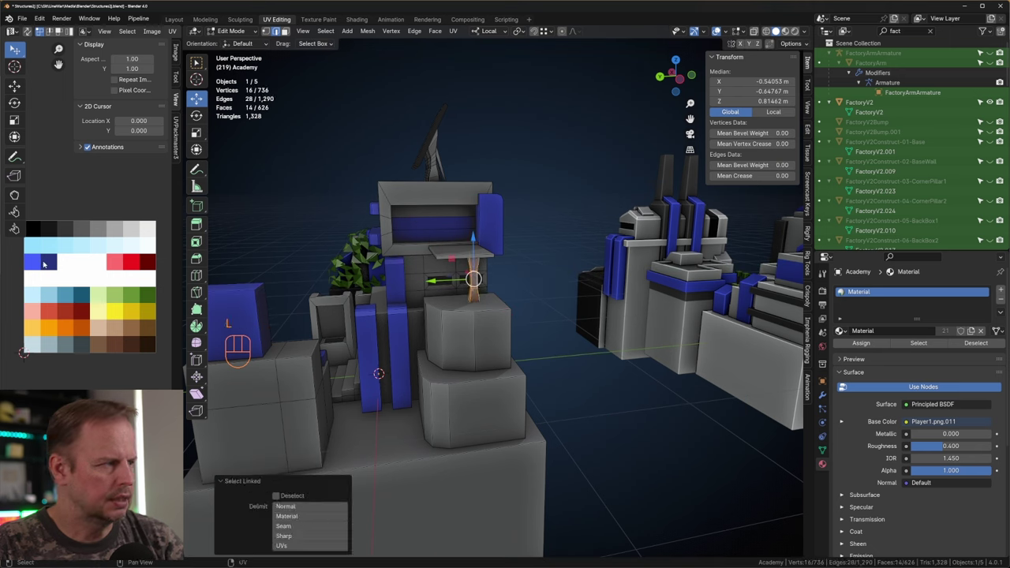
key(a)
key(g)
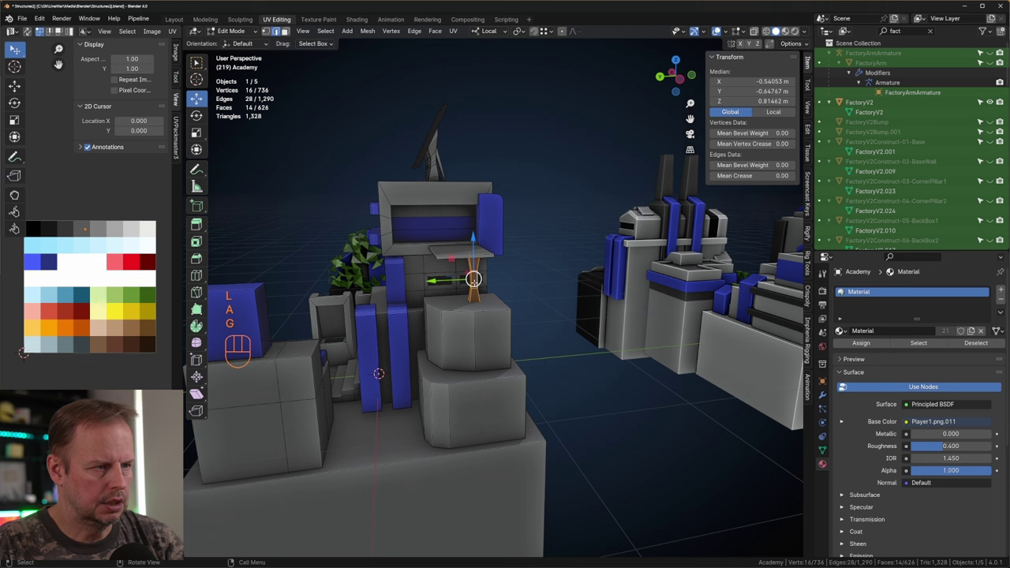
Nudge the canopy post along local Y and duplicate it about 0.143 m along local Y as a second support.
middle_drag(474, 280, 452, 269)
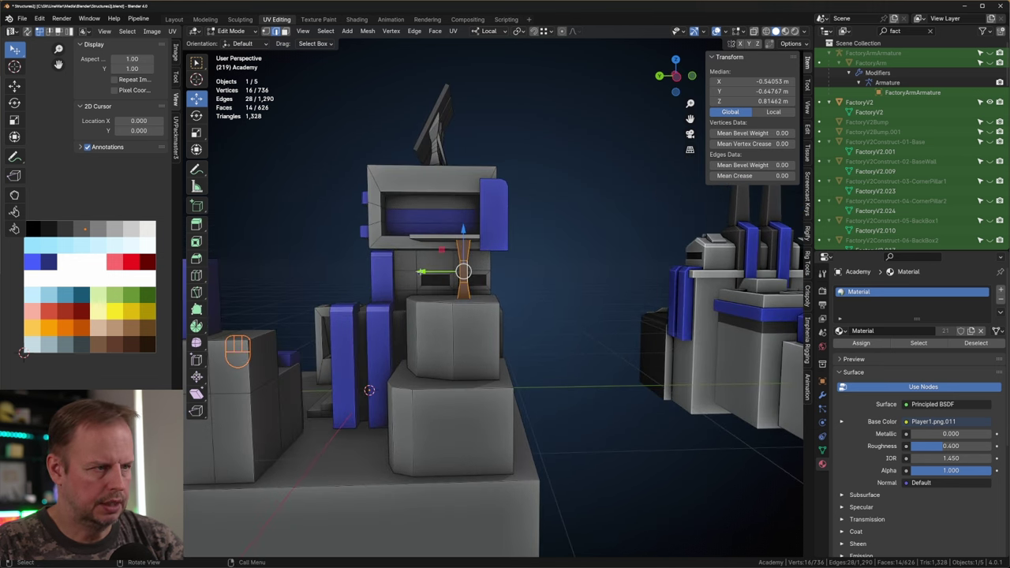
key(g)
click(359, 401)
key(ctrl+KP_3)
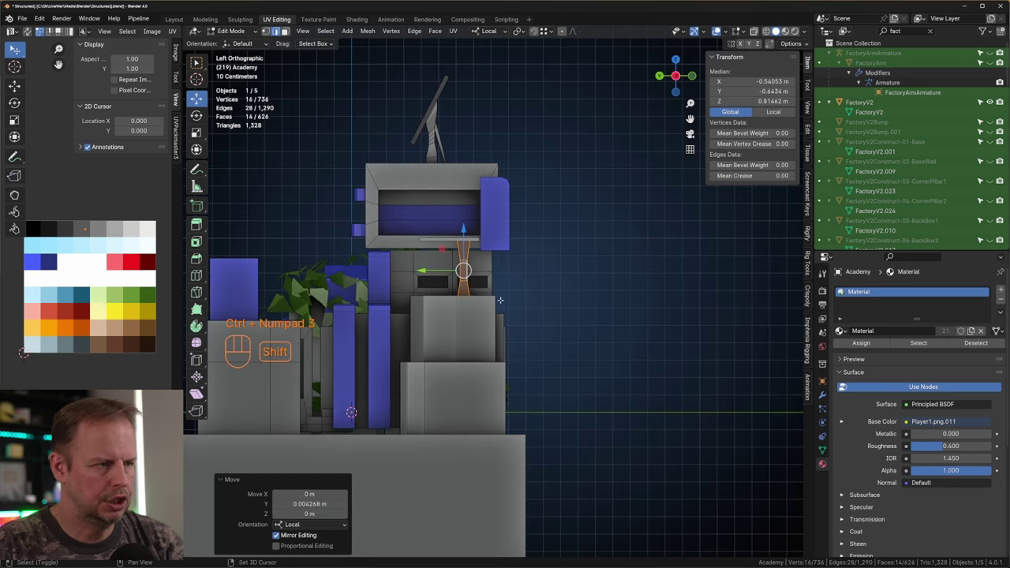
key(shift+d)
key(y)
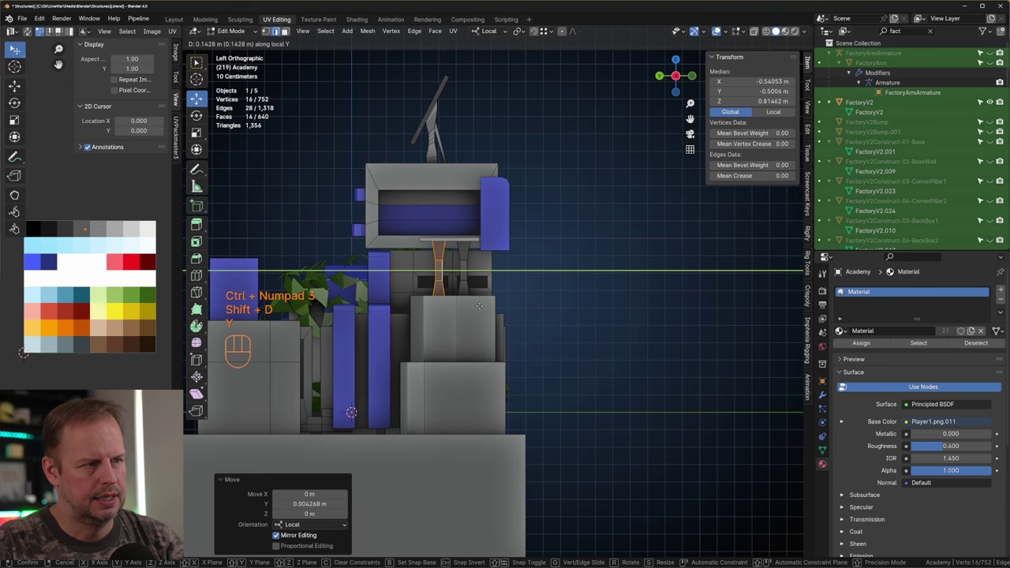
click(479, 306)
Lower the top face of the upper rounded block beneath the canopy by about 0.066 m along local Z.
middle_drag(555, 282, 533, 324)
key(alt+a)
key(Tab)
key(Tab)
key(3)
click(525, 311)
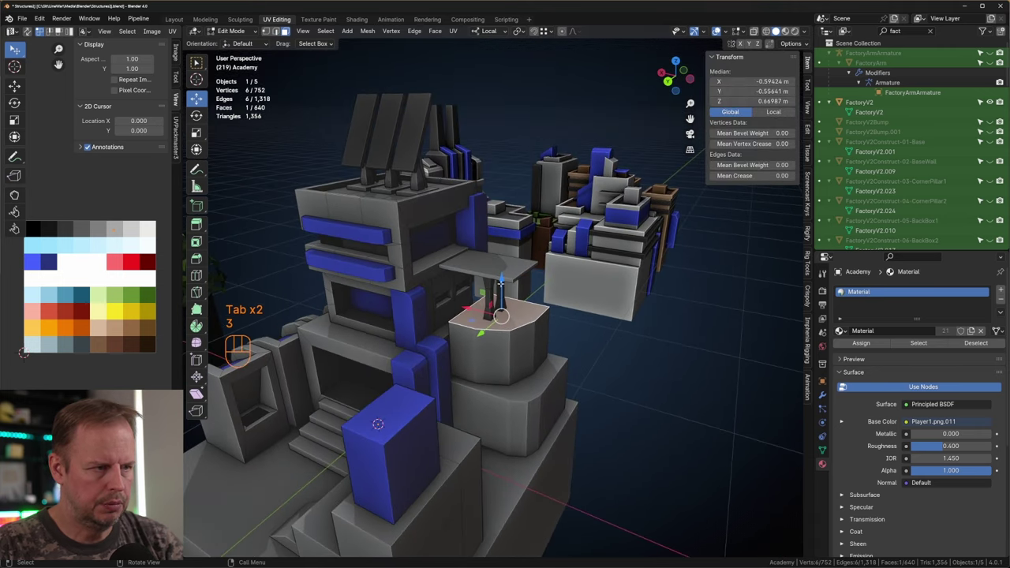
drag(501, 282, 501, 299)
Extrude the block's top face about 0.061 m upward and taper it inward, raising it about 0.008 m along local Z.
key(e)
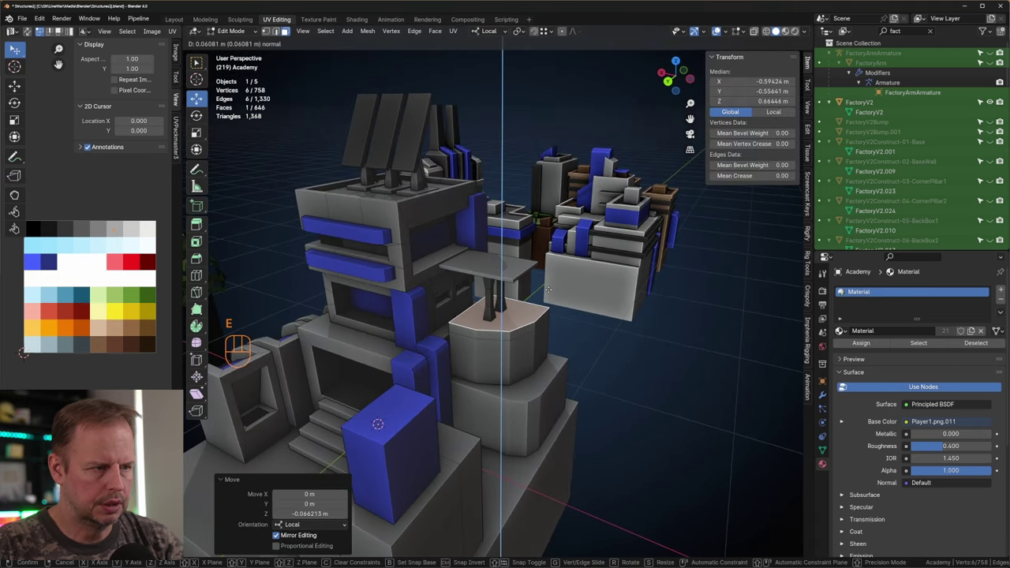
click(547, 289)
key(s)
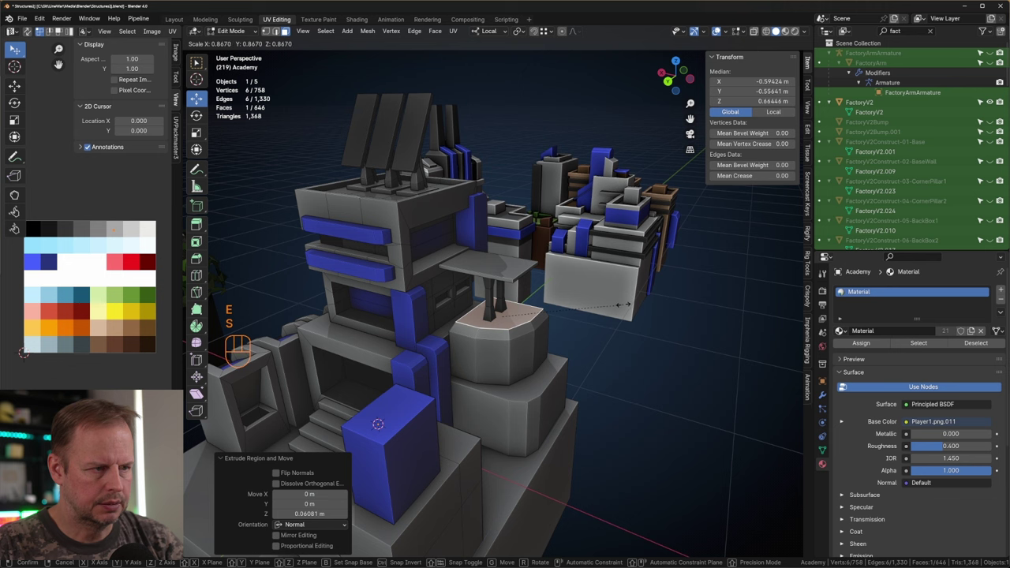
click(623, 305)
key(g)
key(z)
key(z)
click(503, 279)
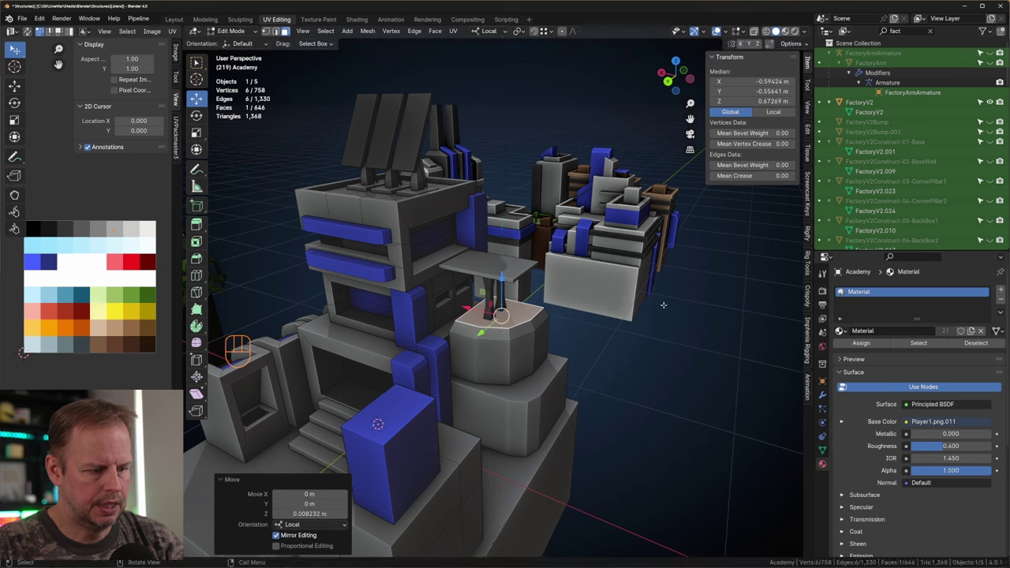
Inset the block's top face by about 0.052 m and extrude the inner face upward about 0.044 m.
key(i)
click(659, 306)
key(e)
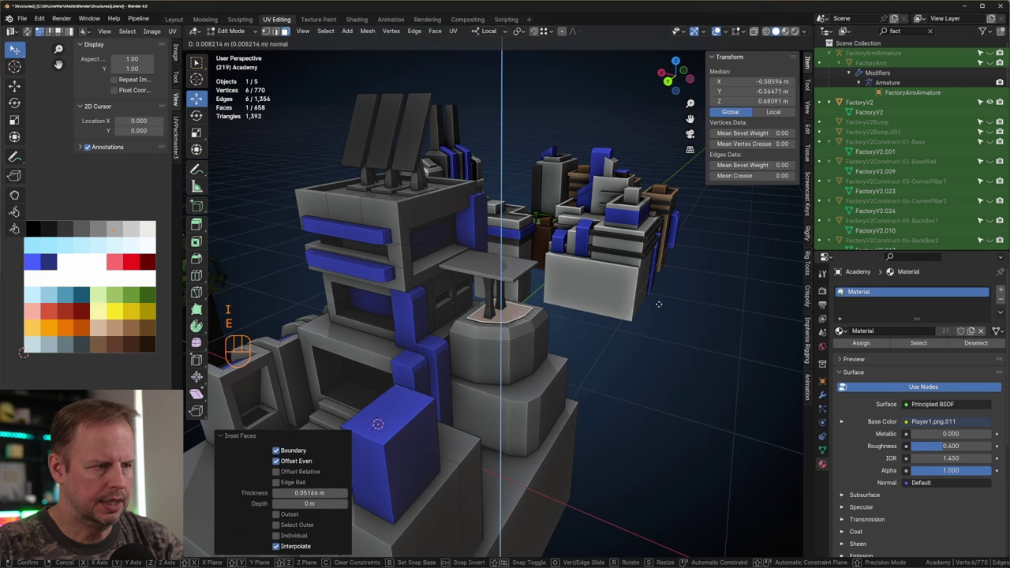
click(657, 300)
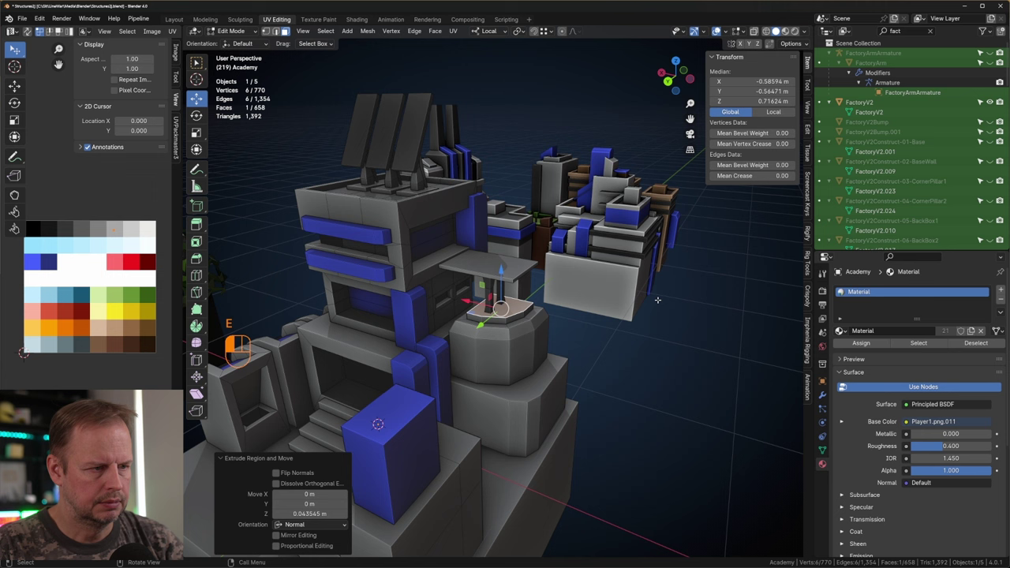
Bevel the top rim of the lower rounded block about 0.032 m wide.
middle_drag(530, 362, 563, 365)
click(534, 385)
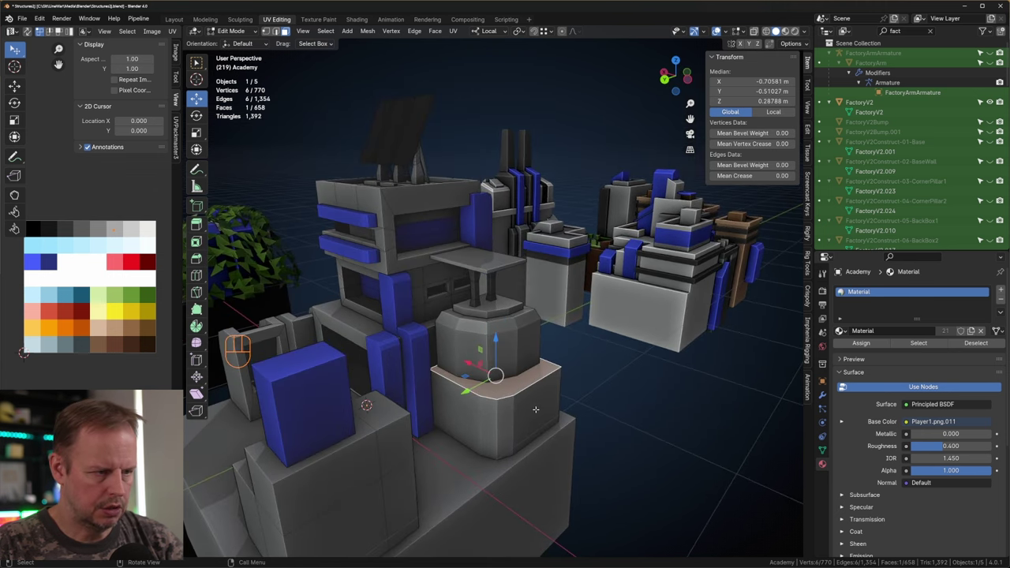
key(ctrl+b)
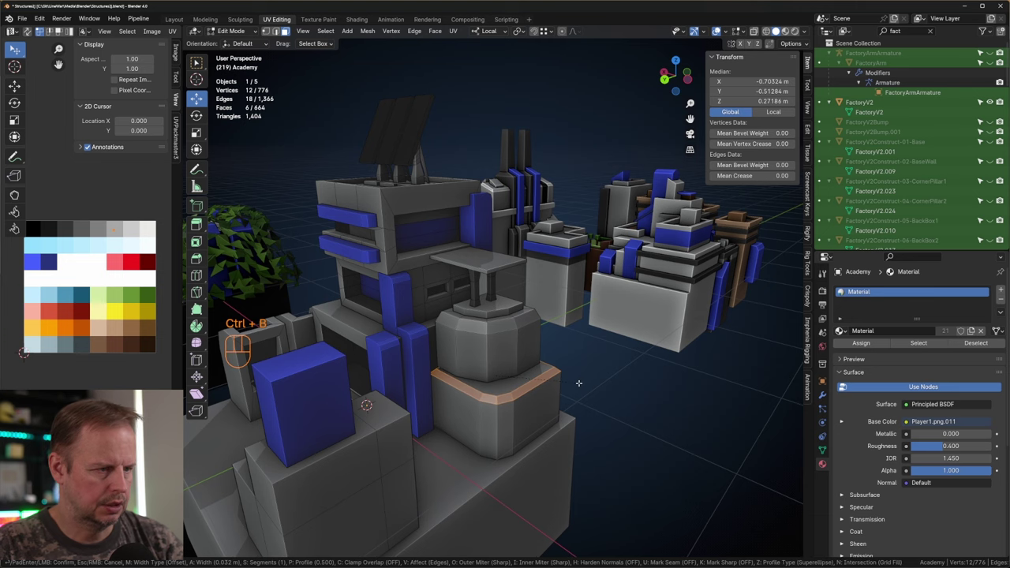
click(579, 383)
Select the roof faces around the main tower's solar panels and recolour them with a dark palette swatch.
click(470, 415)
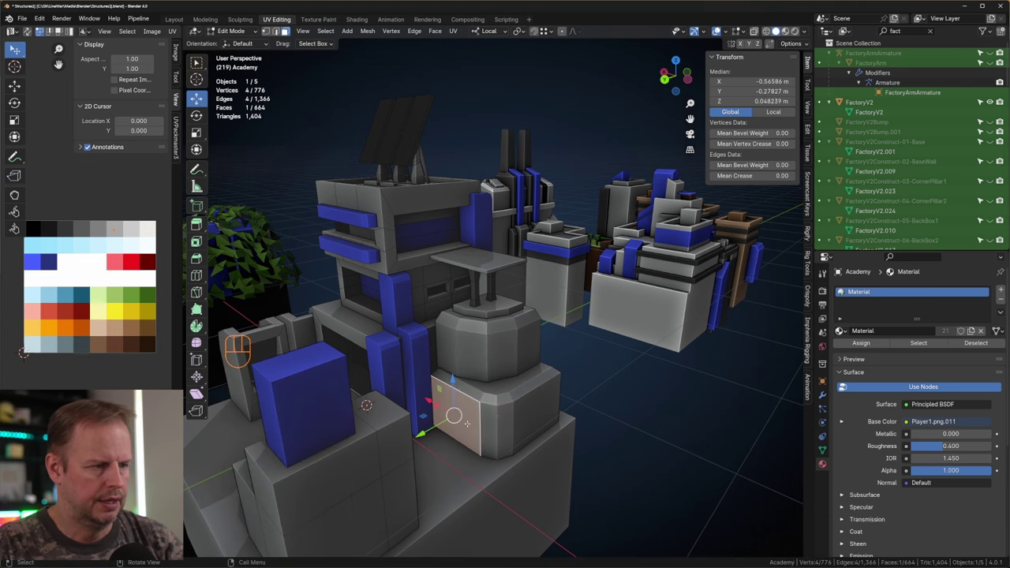
scroll(543, 392, down, 3)
middle_drag(543, 392, 578, 394)
middle_drag(655, 387, 521, 304)
click(510, 296)
ctrl+click(509, 292)
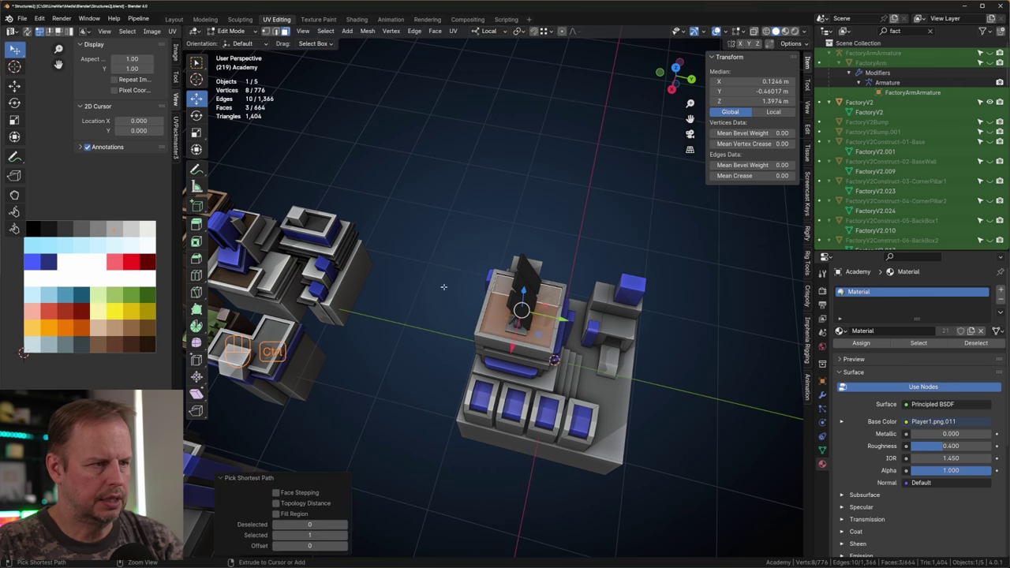
key(a)
key(g)
click(79, 244)
key(Tab)
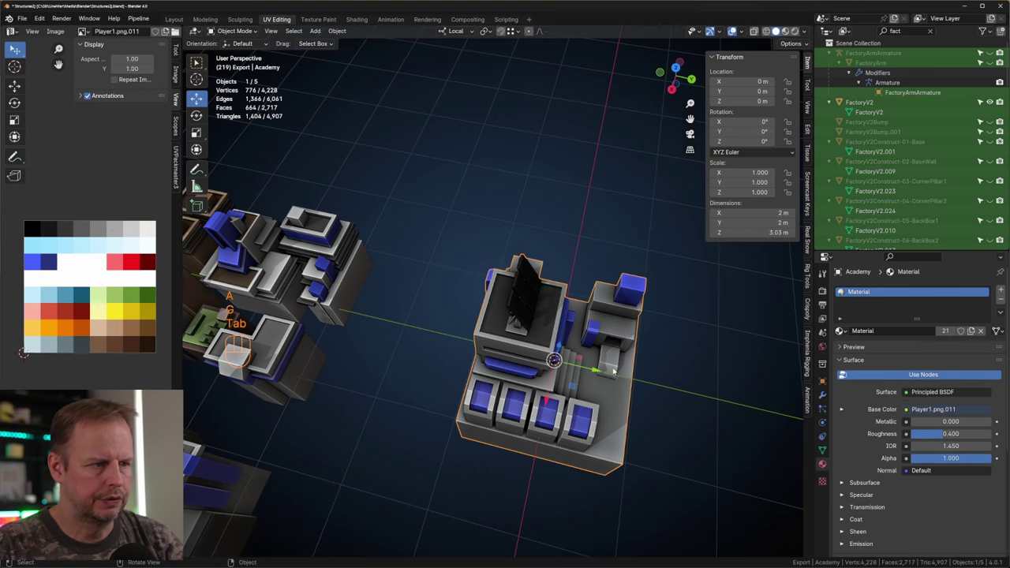
Duplicate the base's large top face and move the copy off the front corner, about 0.85 m in X and 1.03 m in Y.
middle_drag(643, 361, 556, 341)
key(Tab)
click(492, 368)
scroll(556, 341, up, 3)
click(616, 359)
scroll(616, 359, down, 5)
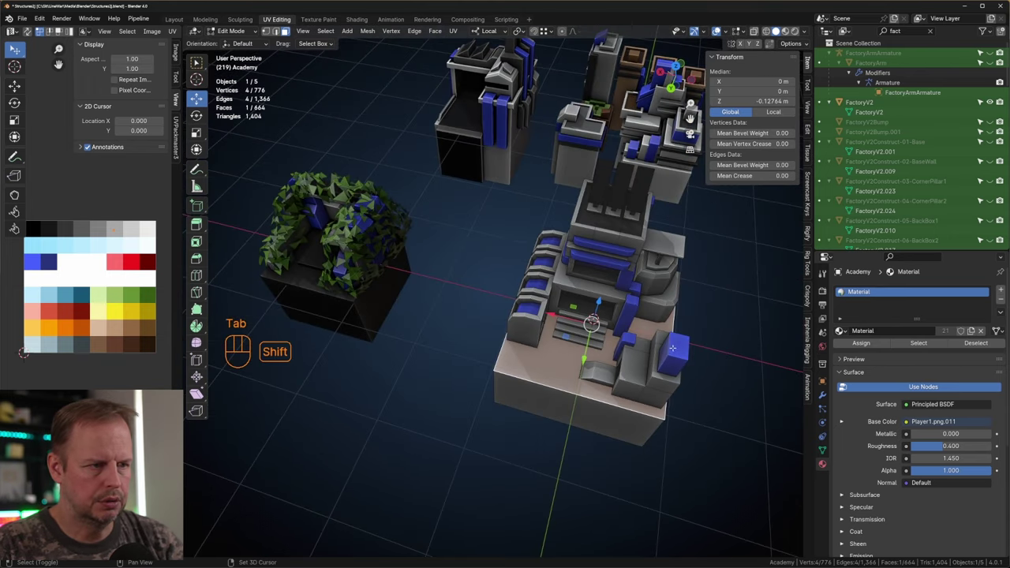
key(shift+d)
drag(566, 337, 480, 389)
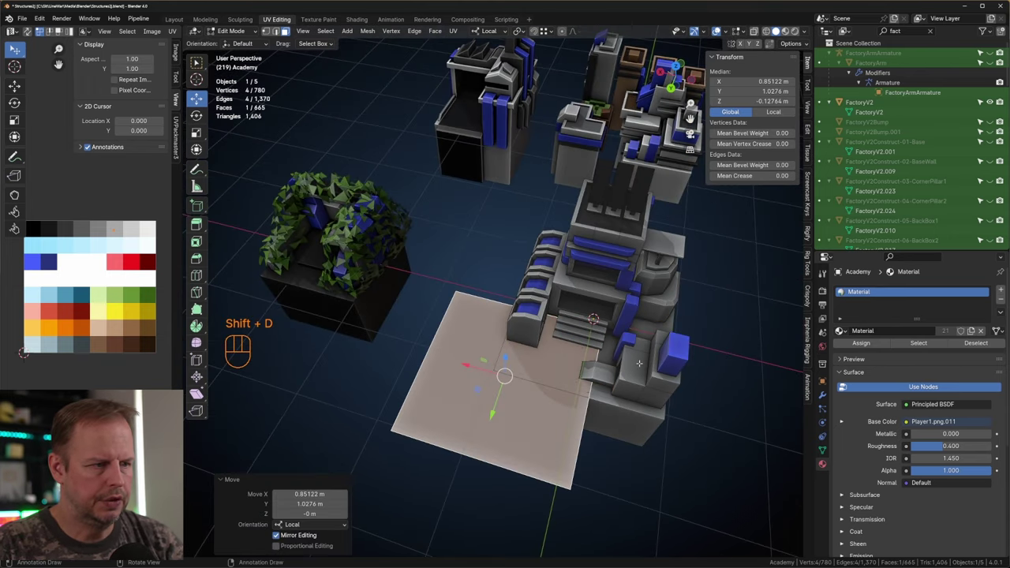
Shrink and subdivide the copied face, and reshape it into a regular circle with LoopTools.
key(s)
click(517, 389)
right_click(515, 389)
click(505, 382)
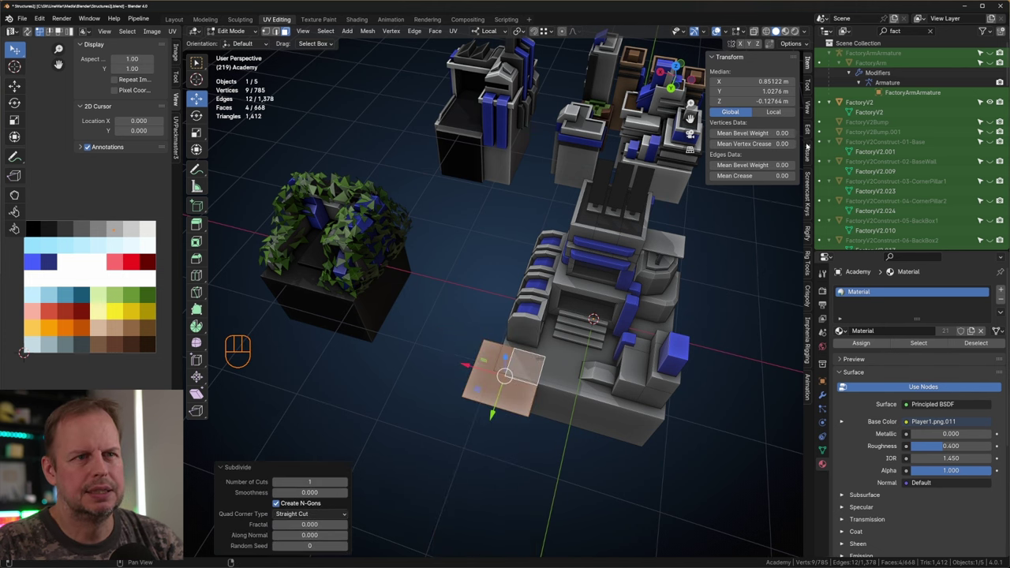
click(807, 128)
click(758, 212)
Scale the circle down, finishing with a factor of 0.448, and move it about -0.191 m along local Y onto the base corner.
key(s)
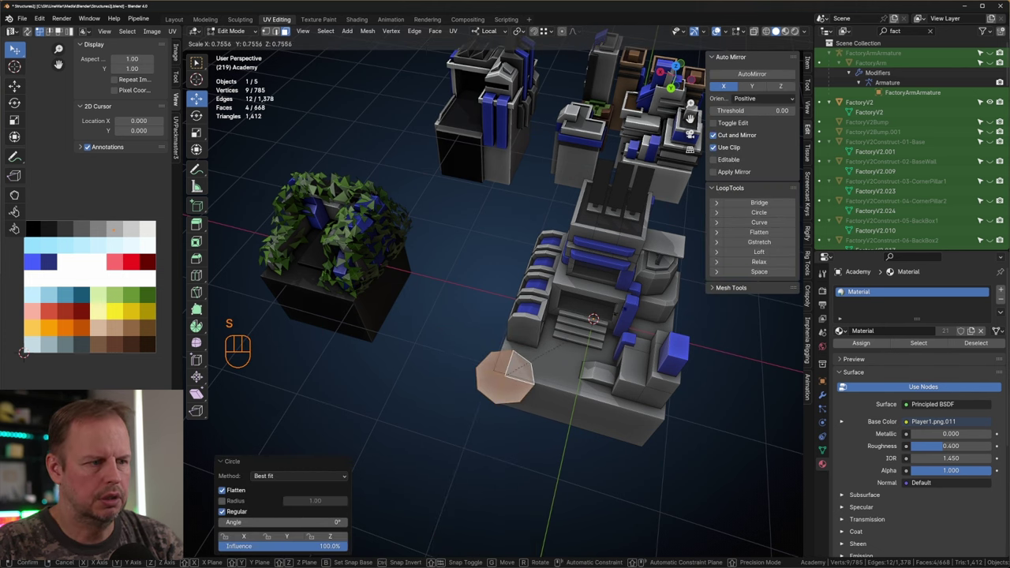
click(563, 334)
middle_drag(563, 335, 623, 348)
scroll(475, 356, up, 4)
key(s)
click(750, 393)
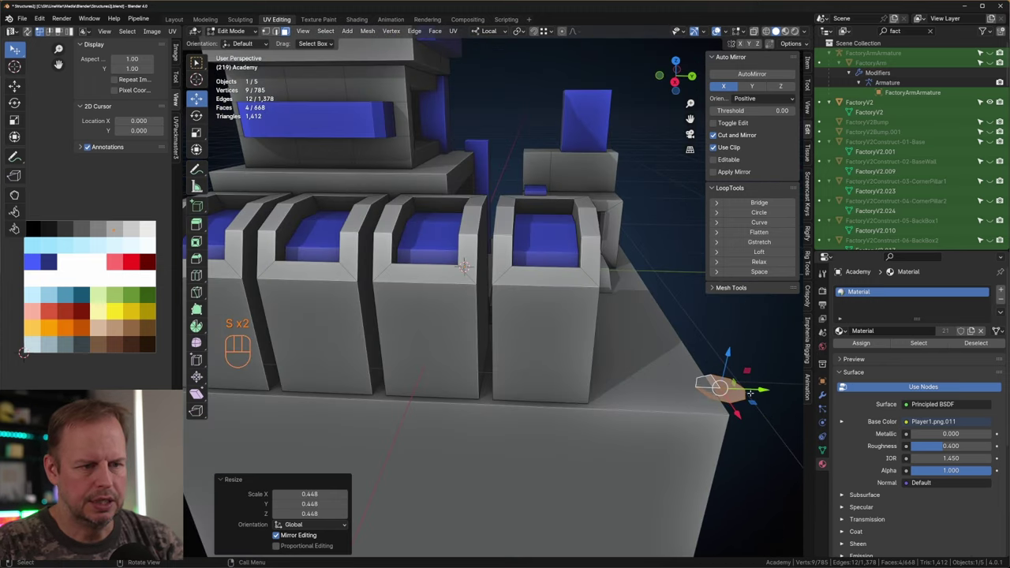
drag(764, 391, 701, 387)
Merge the circle's subdivided faces into a single octagonal face with Limited Dissolve.
shift+middle_drag(712, 382, 669, 365)
key(x)
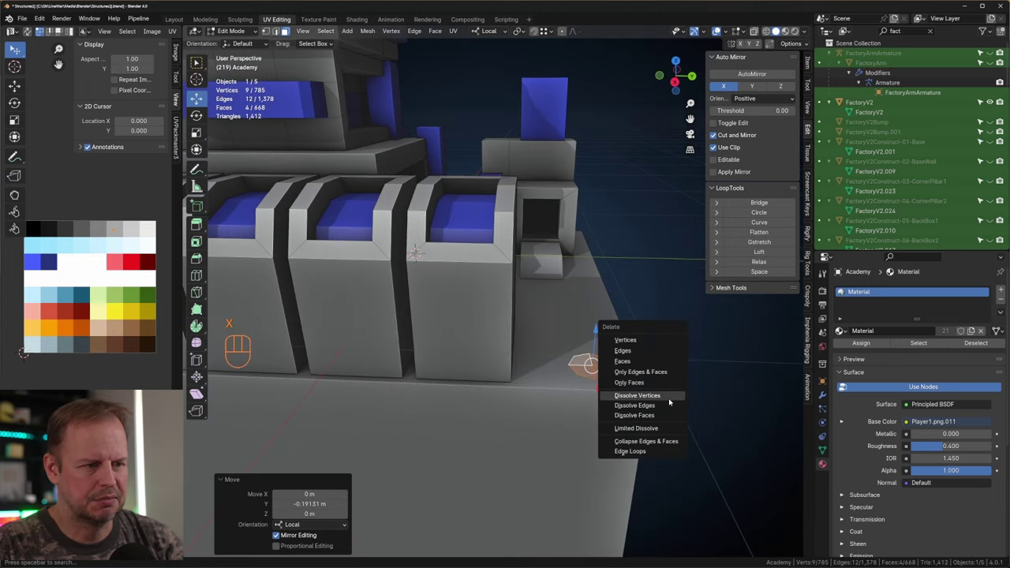
click(667, 427)
Lower the octagonal face slightly along local Z to the base and extrude it about 0.156 m upward into a short cylinder.
key(g)
key(z)
key(z)
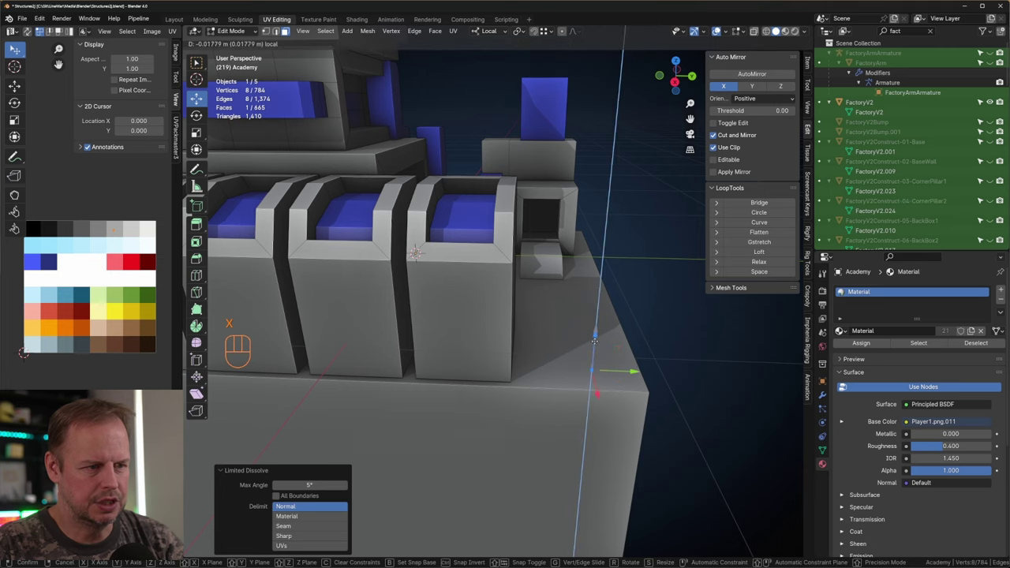
drag(594, 341, 594, 343)
key(e)
click(599, 305)
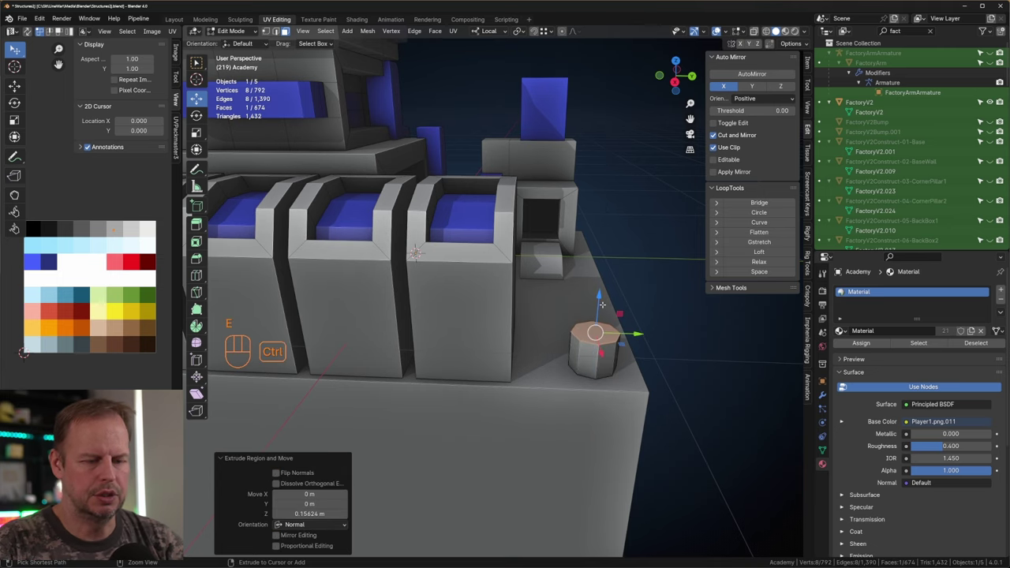
Leave mesh editing and hide the barracks and its camouflage foliage that block the side view, keeping the Academy shown.
key(ctrl+KP_3)
key(KP_3)
key(KP_1)
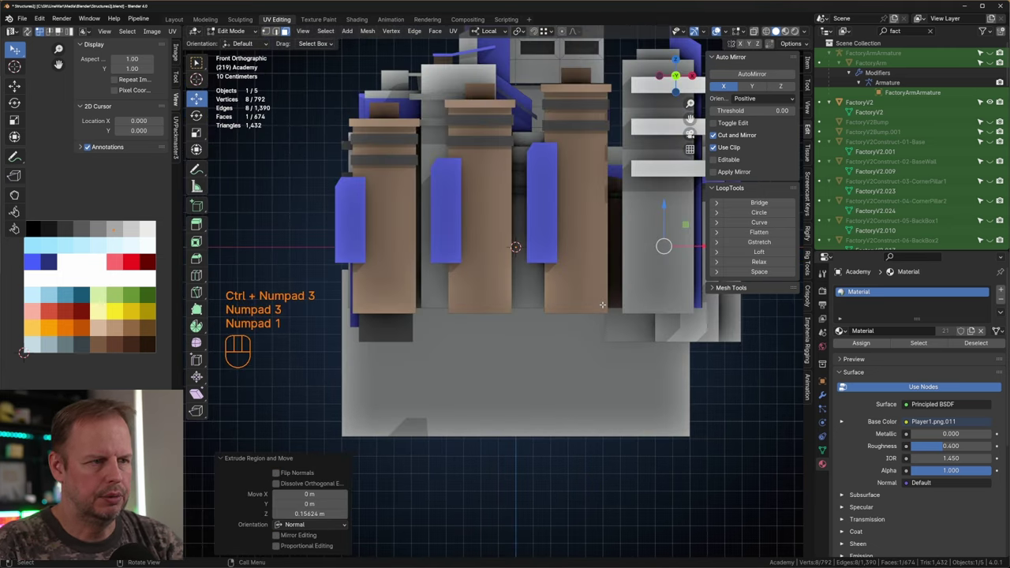
key(KP_3)
key(Tab)
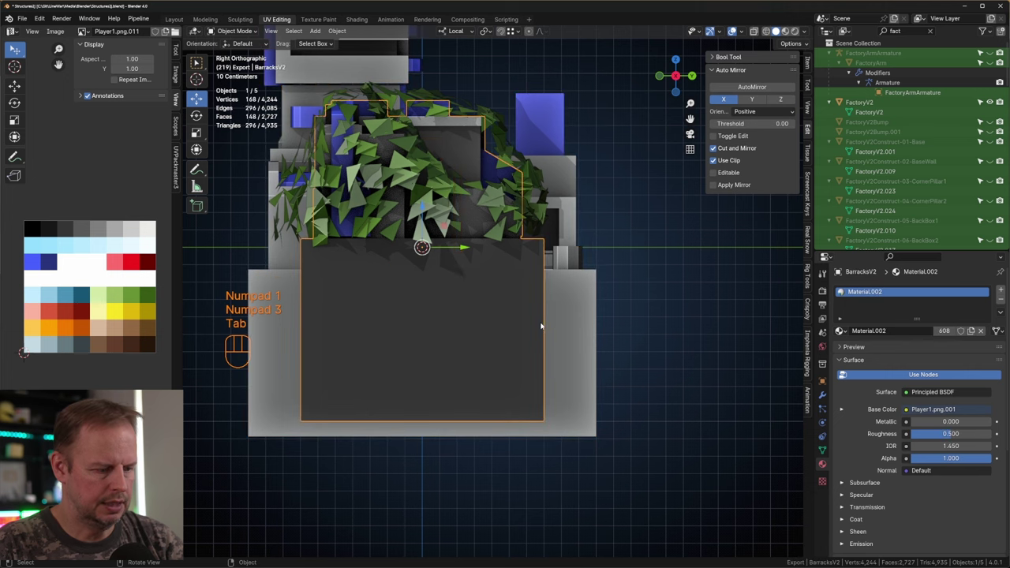
key(h)
key(h)
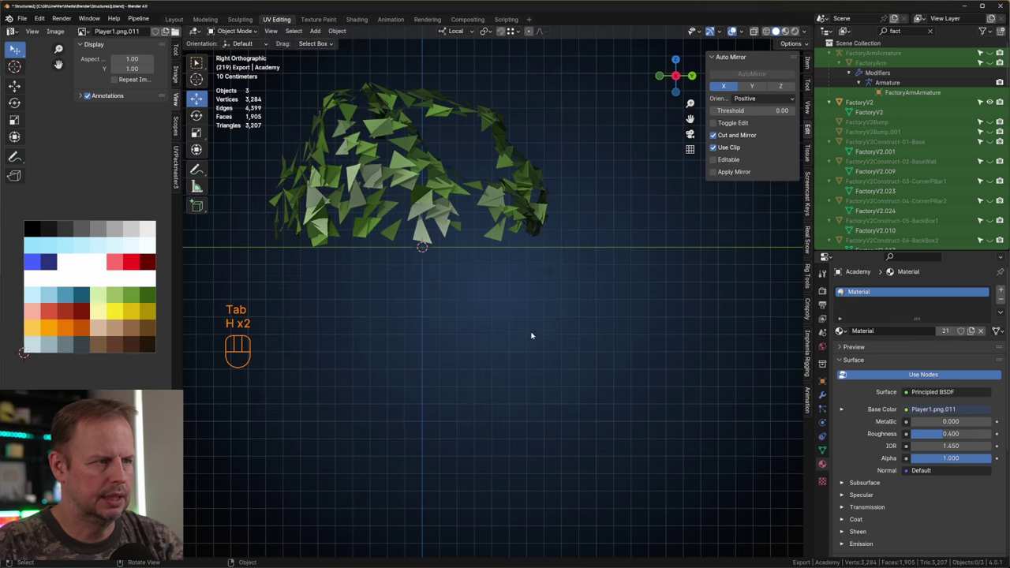
key(ctrl+z)
key(h)
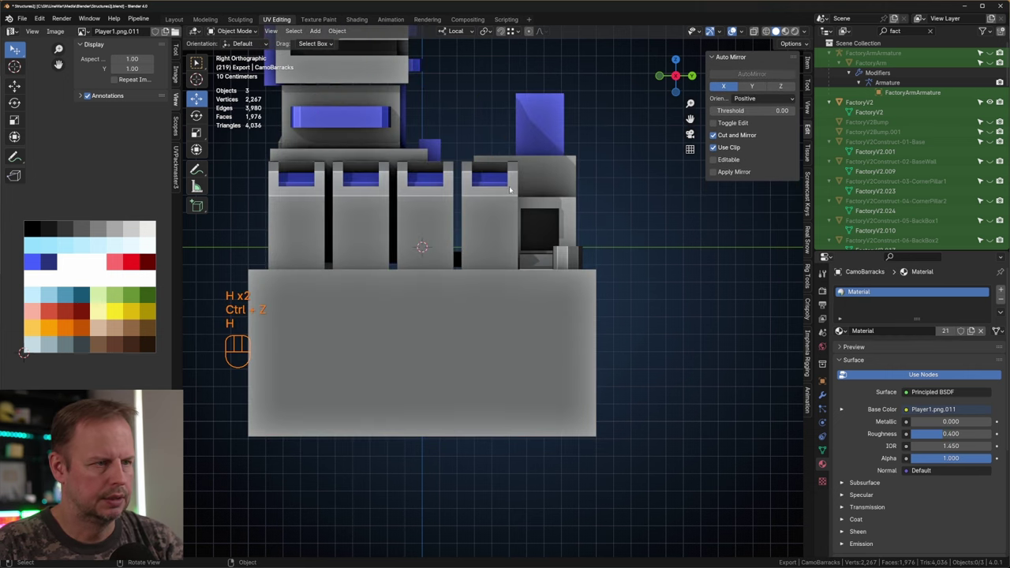
Return to face editing on the Academy and select the top face of the new octagonal cylinder.
middle_drag(511, 190, 506, 252)
scroll(521, 277, up, 3)
key(Tab)
click(593, 419)
key(Tab)
key(3)
click(594, 410)
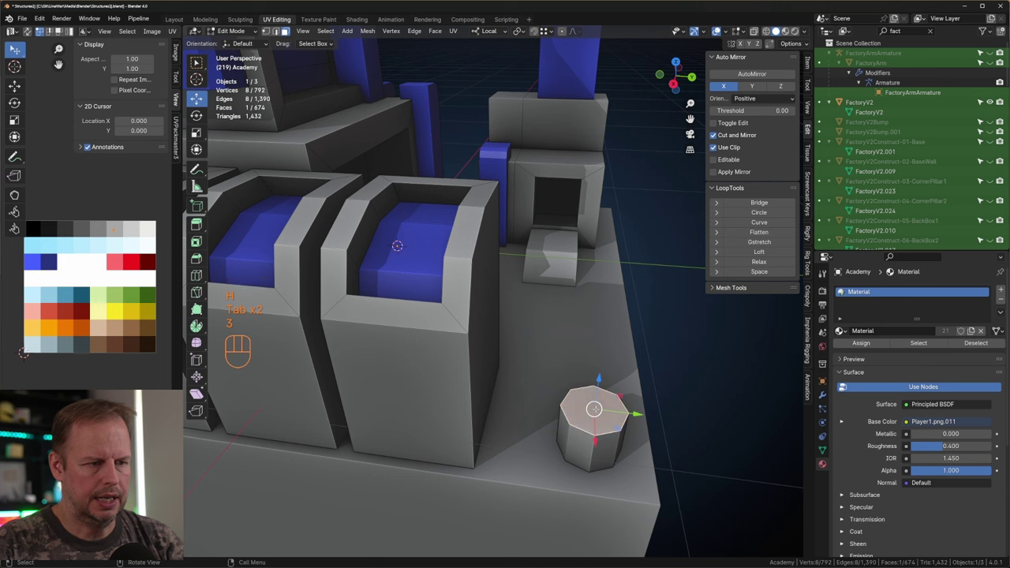
Try extruding the cylinder's top face upward and tilting it about -29.3° in the side view.
key(KP_3)
scroll(667, 334, up, 3)
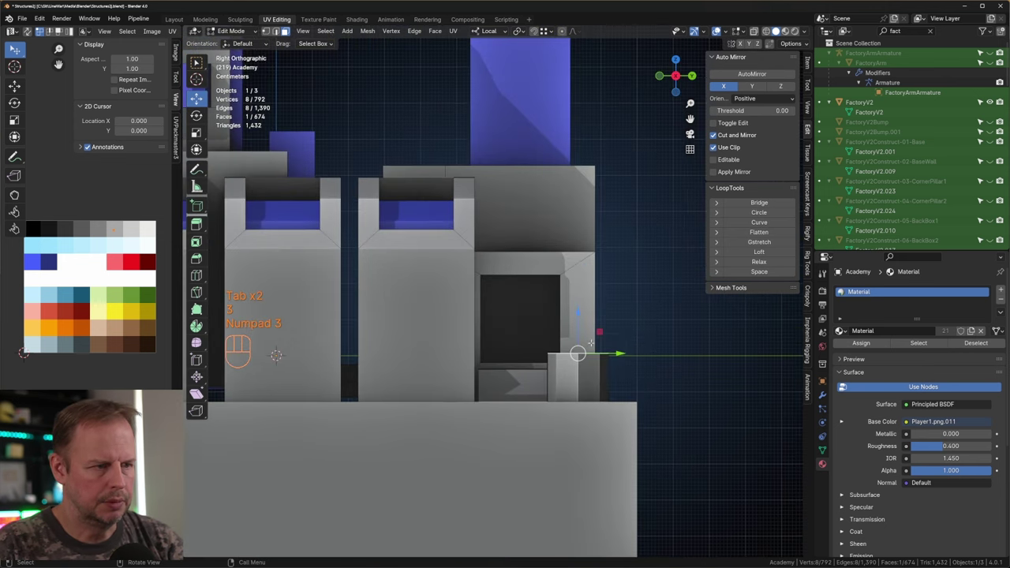
key(e)
click(656, 326)
key(r)
click(647, 276)
key(g)
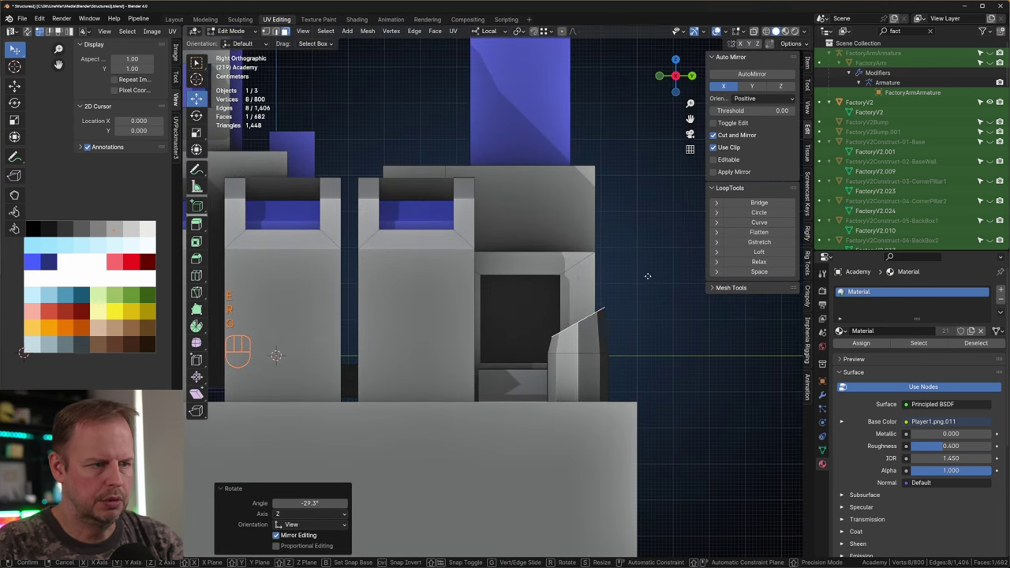
click(642, 280)
key(ctrl+z)
key(ctrl+z)
key(ctrl+z)
Select a single vertex on the cylinder's top rim and snap the 3D cursor to it.
middle_drag(652, 337, 591, 345)
key(g)
click(494, 434)
key(1)
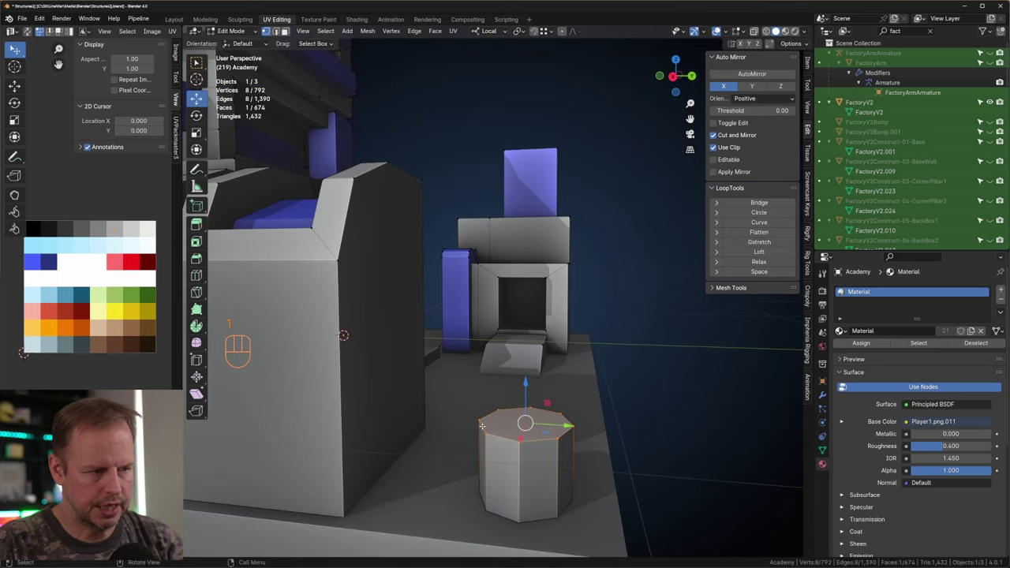
click(479, 420)
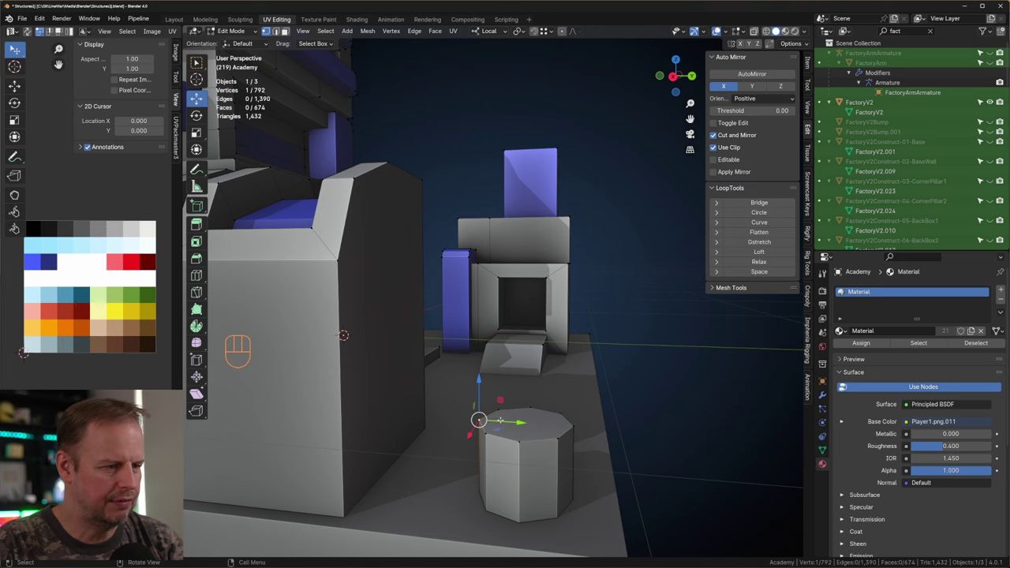
key(shift+s)
click(505, 478)
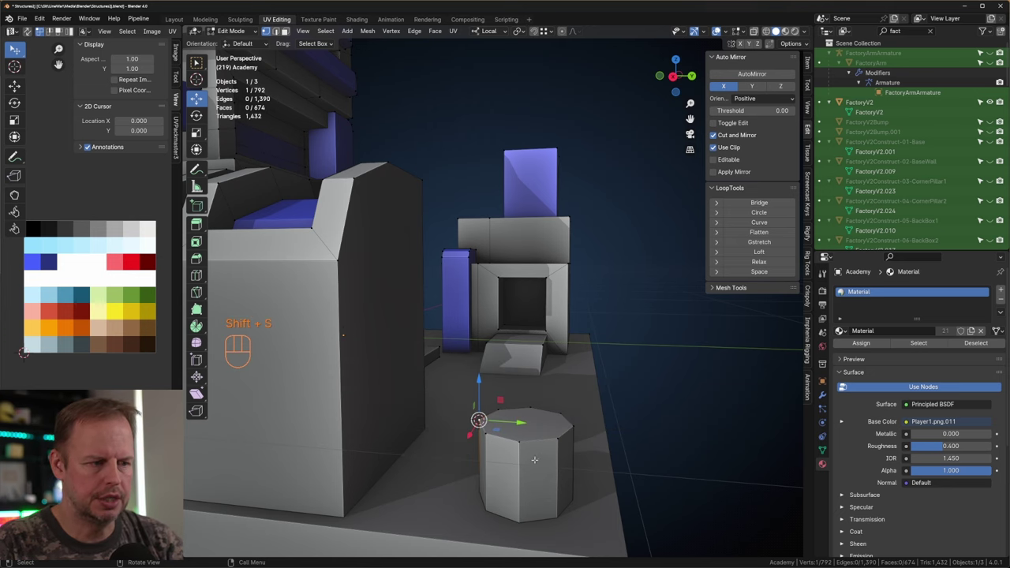
Show the 3D cursor's location values and extrude the cylinder's rim vertex outward about 0.05 m along local Y.
middle_drag(505, 478, 551, 408)
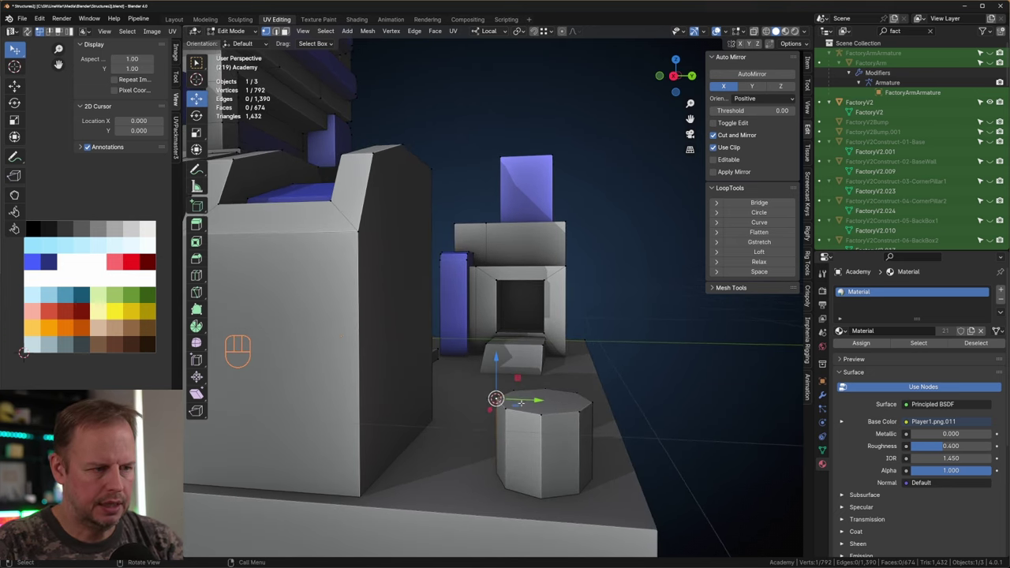
click(807, 109)
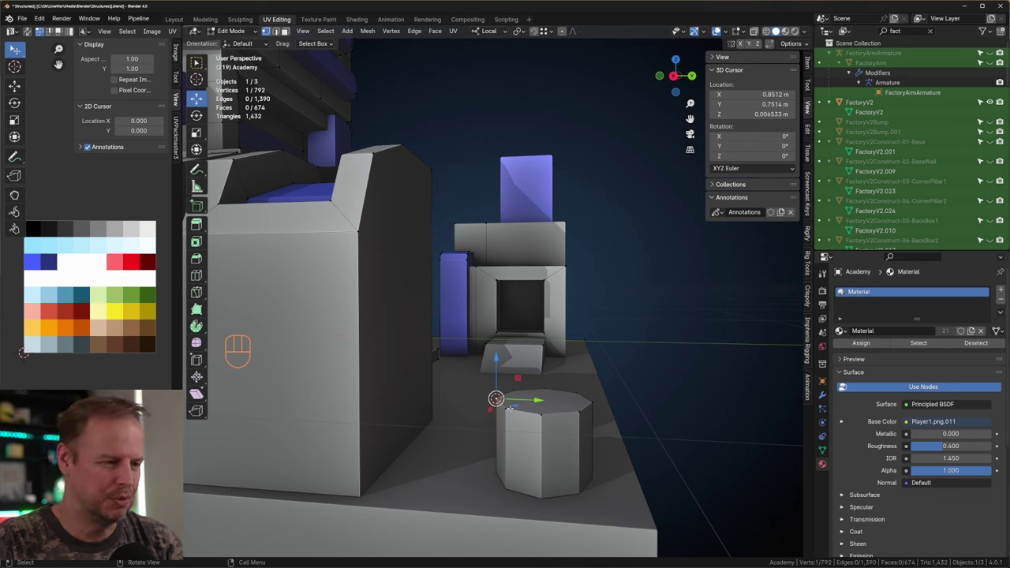
key(e)
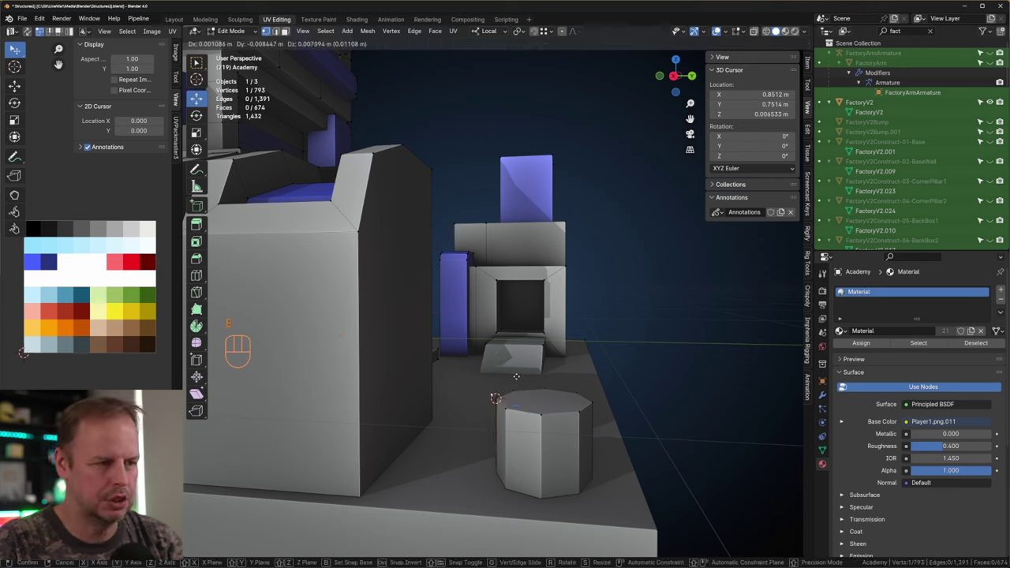
key(y)
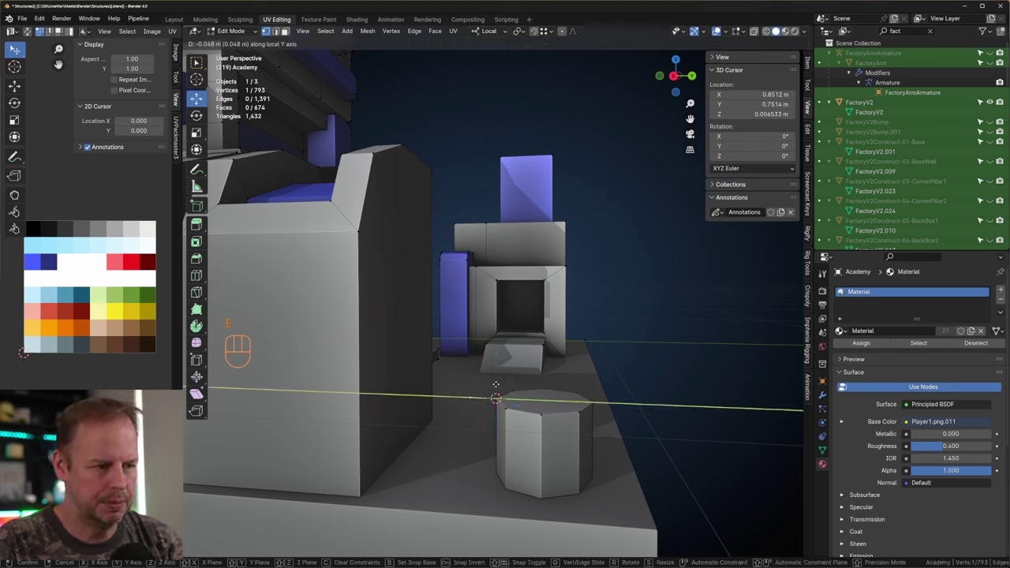
click(496, 385)
click(469, 397)
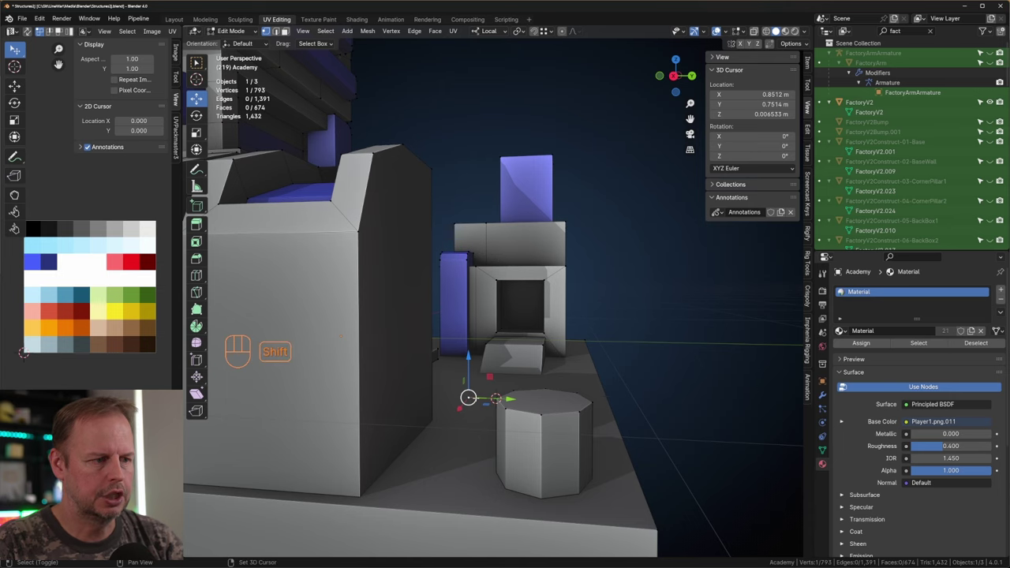
Snap the 3D cursor to the extruded helper vertex, and delete that vertex from the Academy mesh.
key(shift+s)
click(476, 456)
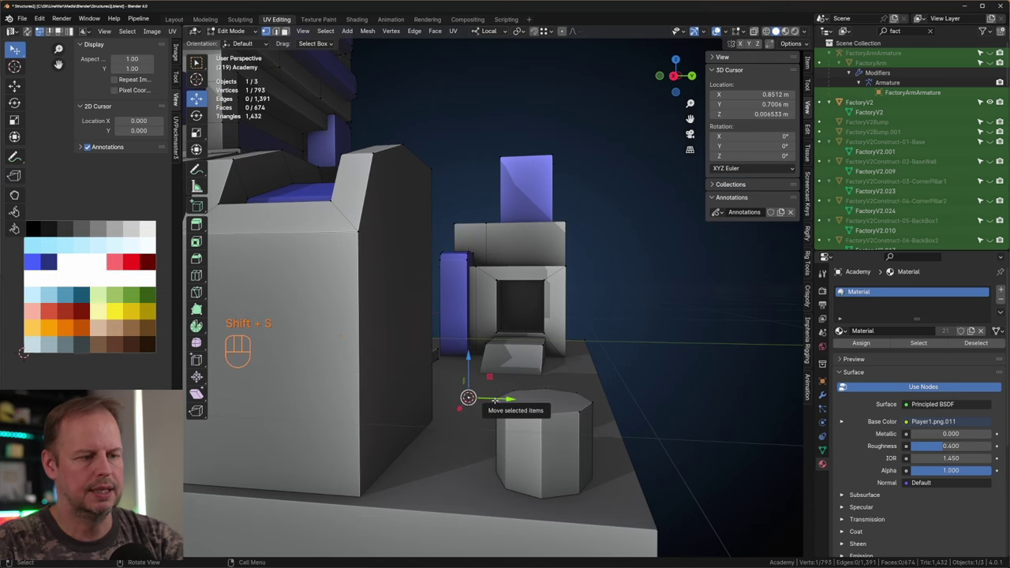
key(Delete)
click(484, 312)
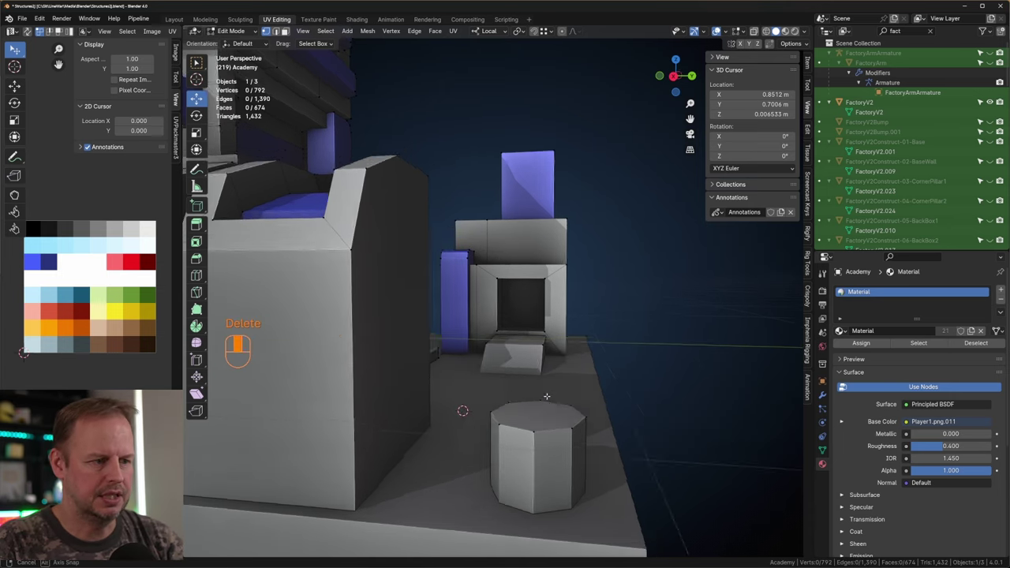
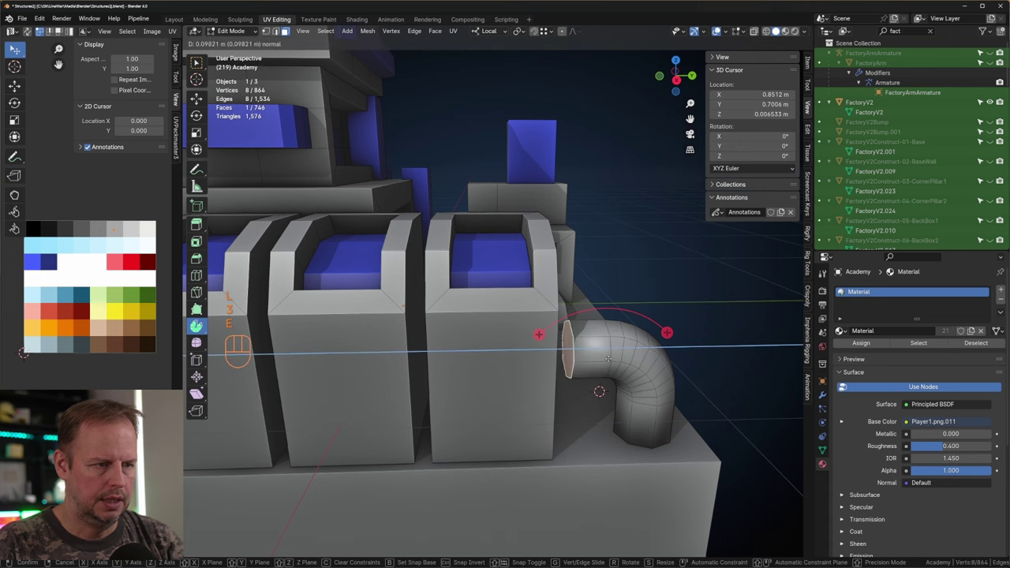
Extrude the bent pipe's end face about 0.19 m into the block, and shift the whole pipe along Y toward the block.
click(575, 369)
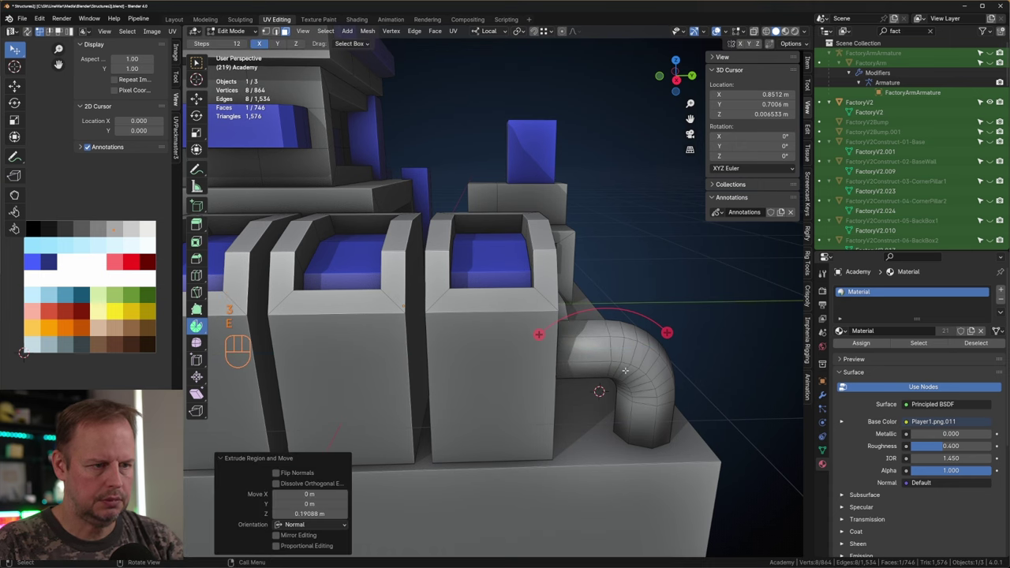
key(l)
middle_drag(626, 371, 631, 402)
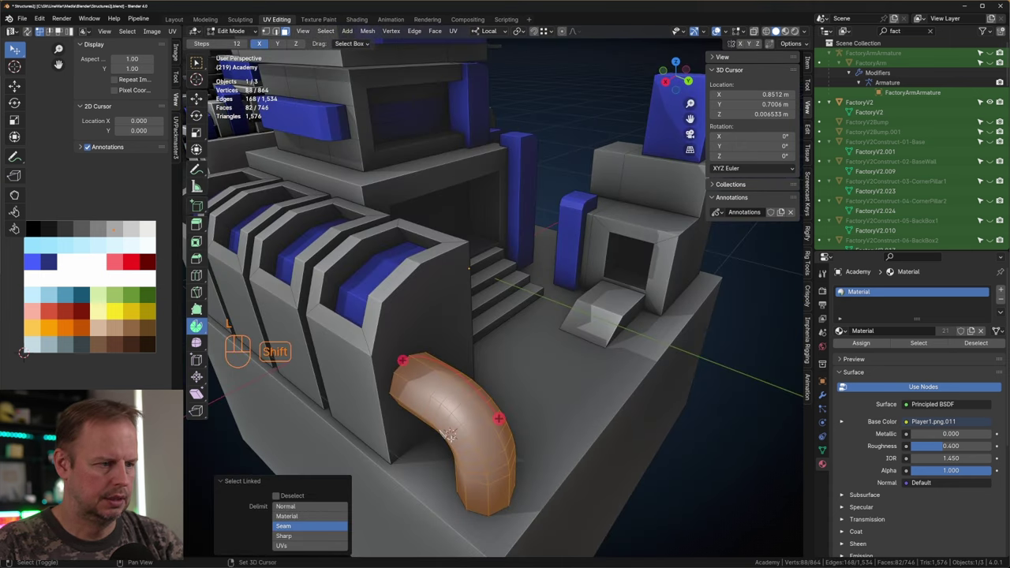
key(shift+space)
key(g)
drag(500, 452, 459, 423)
mouse_move(509, 417)
middle_down()
mouse_move(476, 431)
mouse_move(496, 407)
middle_up()
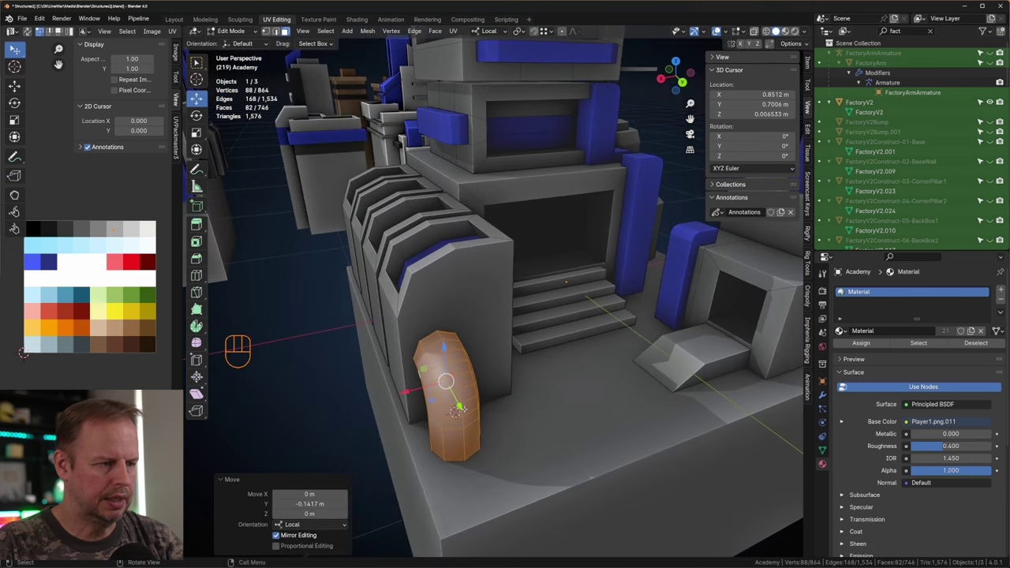
drag(458, 408, 456, 398)
Thin the whole pipe with a Shrink/Fatten offset of about -0.023 m and move it about 0.025 m along Y.
key(alt+s)
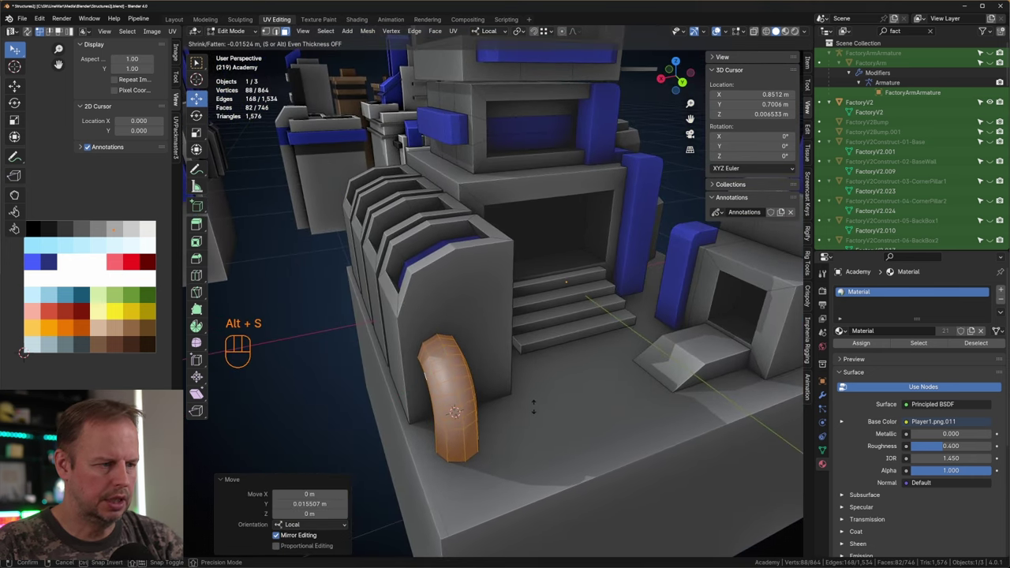
click(540, 406)
middle_drag(540, 406, 566, 401)
drag(527, 403, 535, 407)
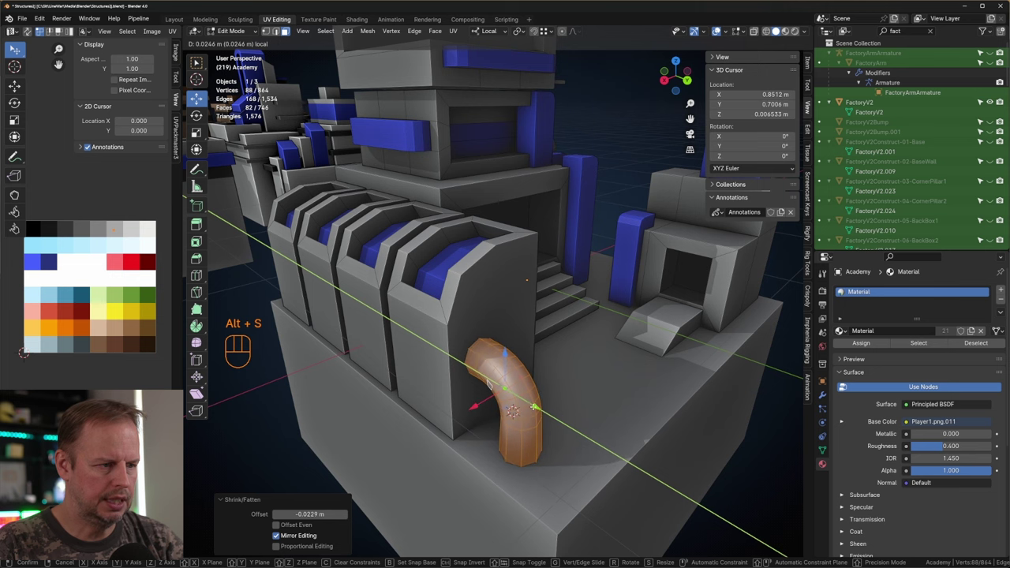
drag(489, 385, 489, 385)
Shrink the pipe further with even thickness and move it about 0.05 m in X and -0.07 m in Y toward the block's outer corner.
key(alt+s)
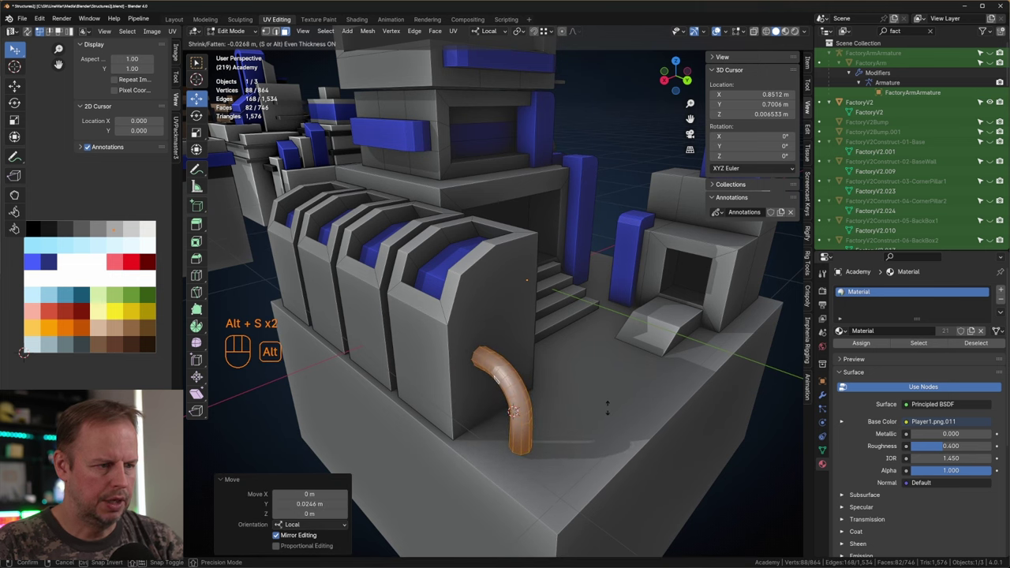
click(628, 407)
drag(513, 410, 480, 405)
Duplicate the pipe about 0.1 m along X and repeat the duplication to make a row of three pipes.
middle_drag(533, 398, 482, 419)
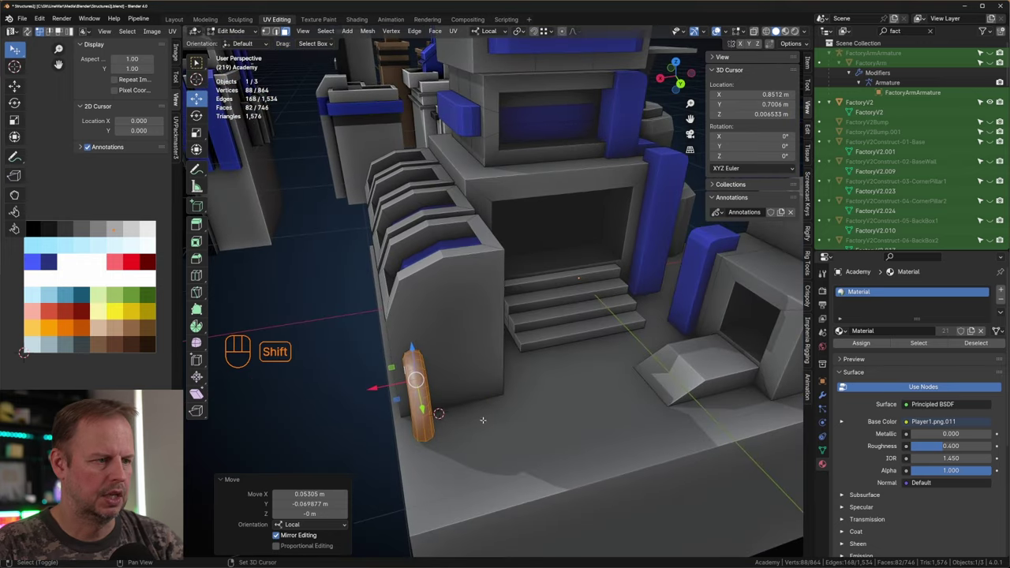
key(shift+d)
key(y)
key(x)
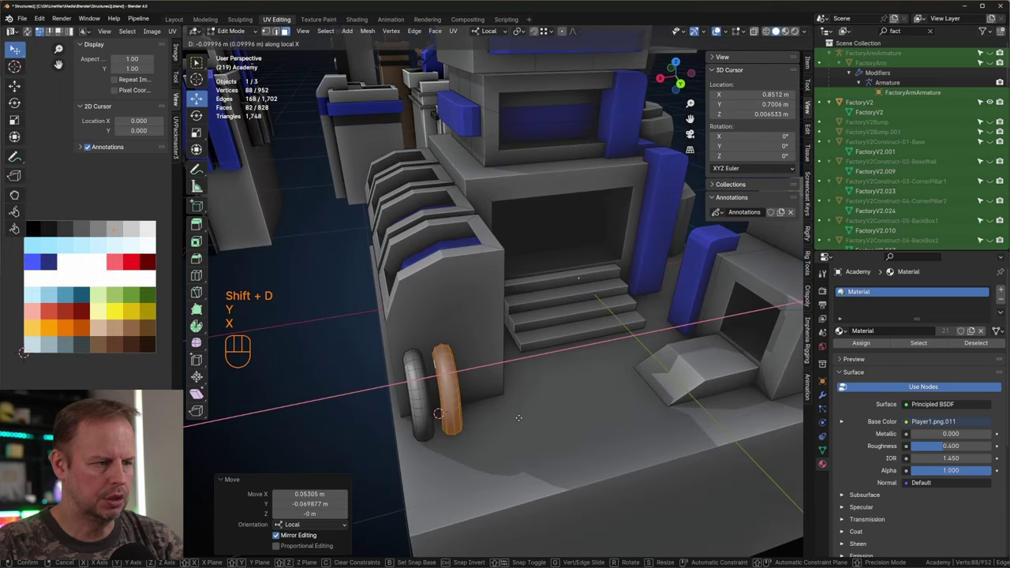
click(517, 418)
key(shift+r)
scroll(518, 418, down, 2)
key(Tab)
key(Tab)
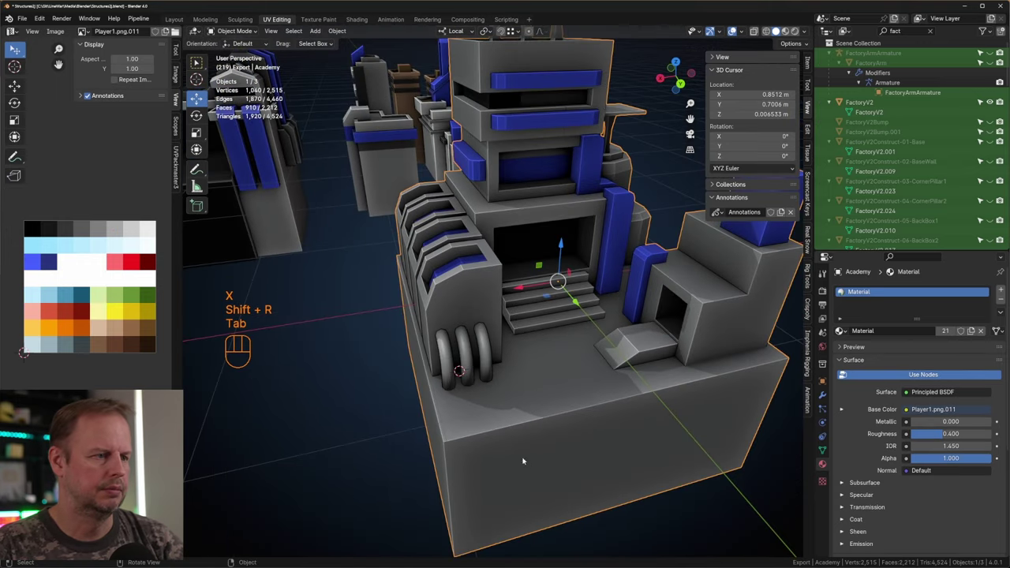
Recolour all three pipes dark grey by moving their UVs onto a dark palette swatch, and leave mesh editing.
key(l)
key(l)
key(l)
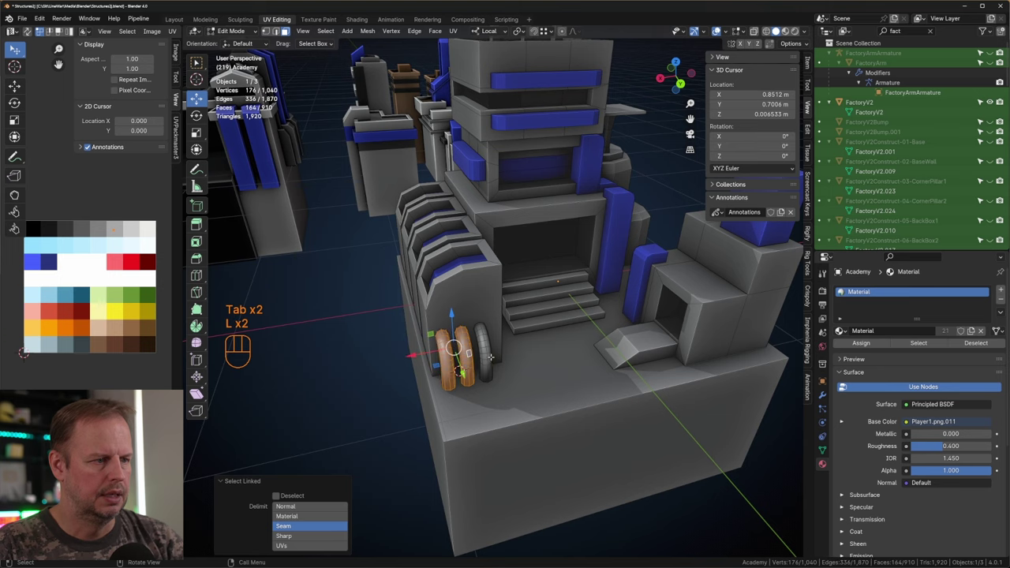
key(a)
key(g)
click(31, 308)
key(Tab)
scroll(534, 430, down, 5)
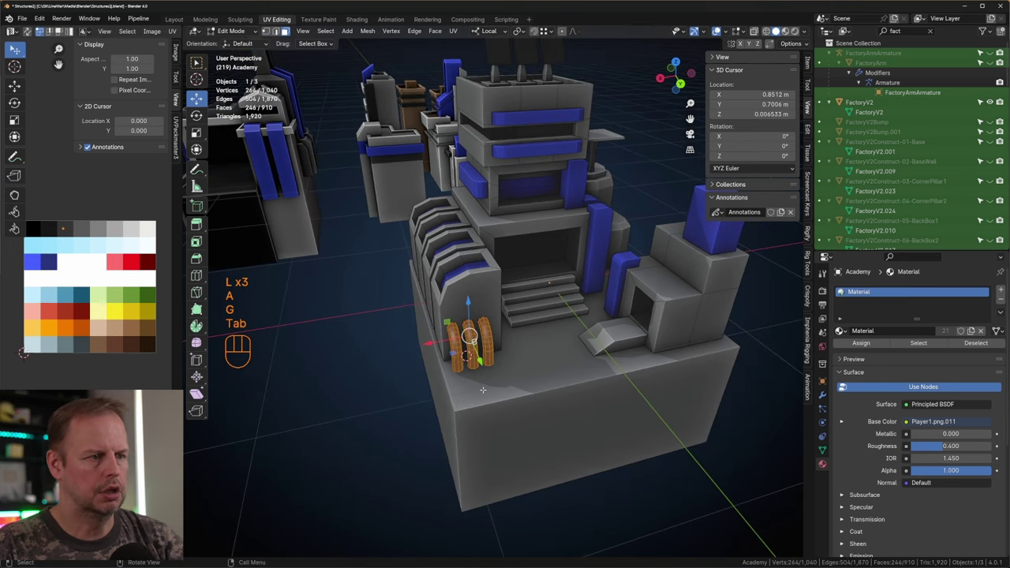
key(Tab)
click(534, 430)
Select the pipe end face poking into the corner block's opening and move it back along Y.
middle_drag(534, 431, 466, 402)
scroll(466, 402, up, 8)
middle_drag(487, 308, 453, 292)
key(Tab)
click(494, 278)
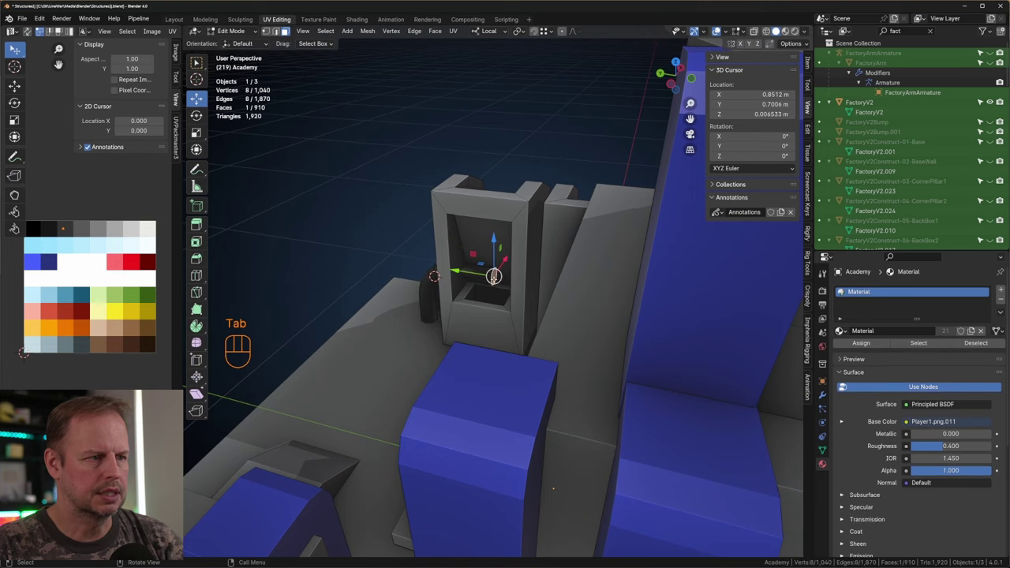
key(g)
key(y)
click(531, 290)
Select the outermost and middle pipes and delete them, keeping only the pipe nearest the stairs.
middle_drag(531, 289, 431, 348)
key(l)
key(l)
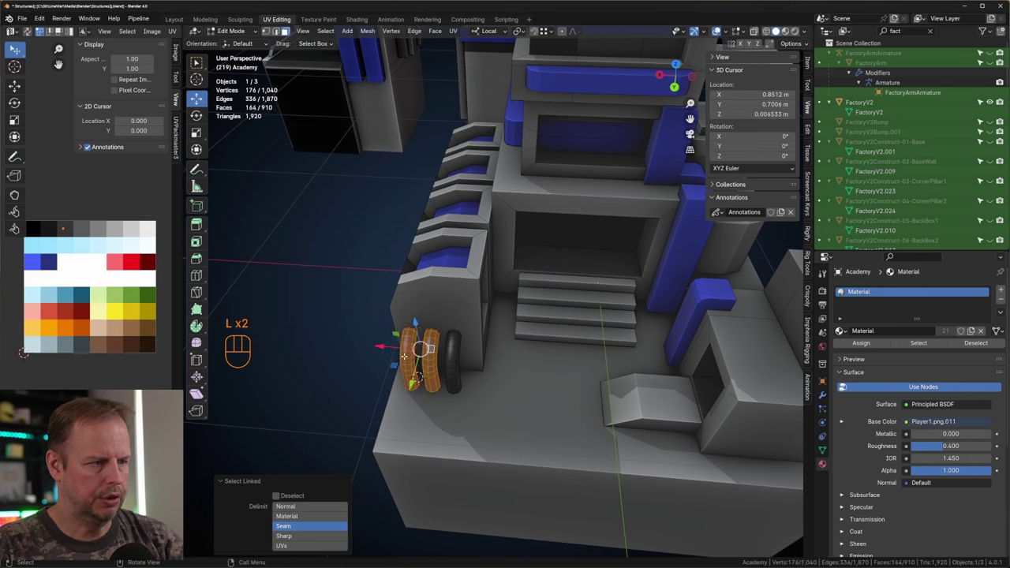
key(x)
click(416, 357)
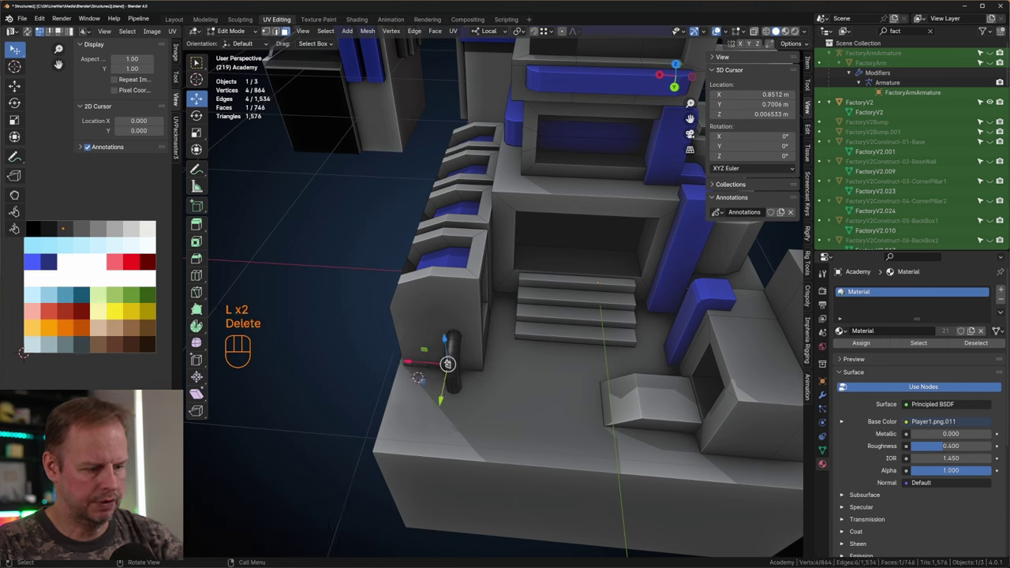
Duplicate the remaining pipe about 0.094 m along X and repeat the duplication to rebuild the row of three.
key(l)
key(shift+d)
key(x)
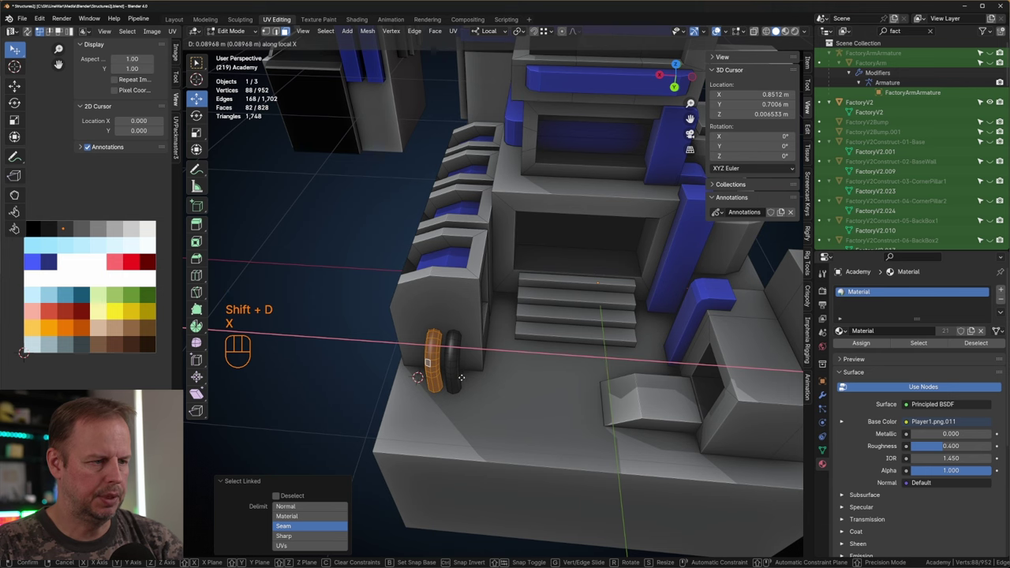
click(464, 382)
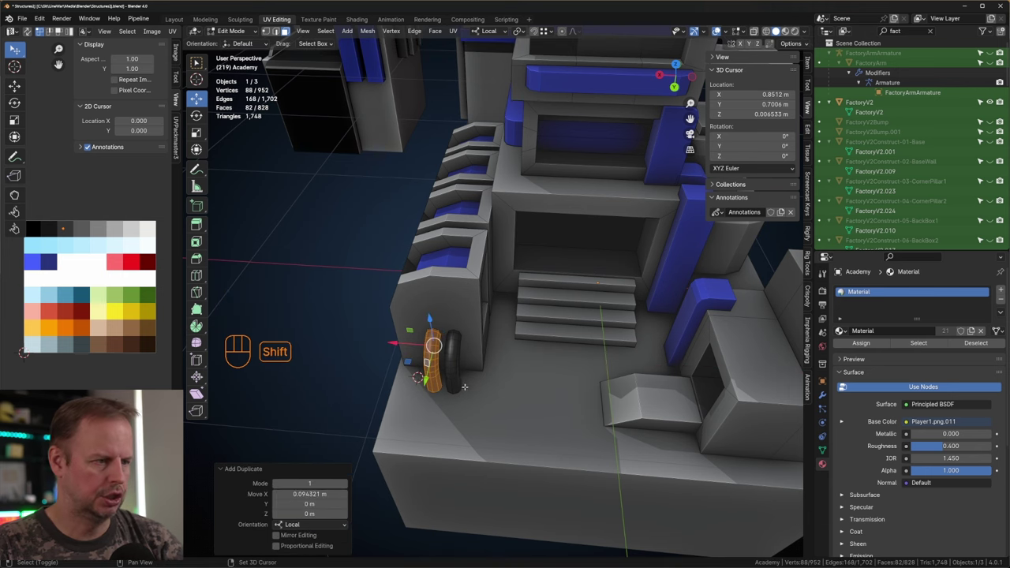
key(shift+r)
middle_drag(469, 388, 639, 375)
click(659, 358)
scroll(677, 363, down, 2)
click(498, 369)
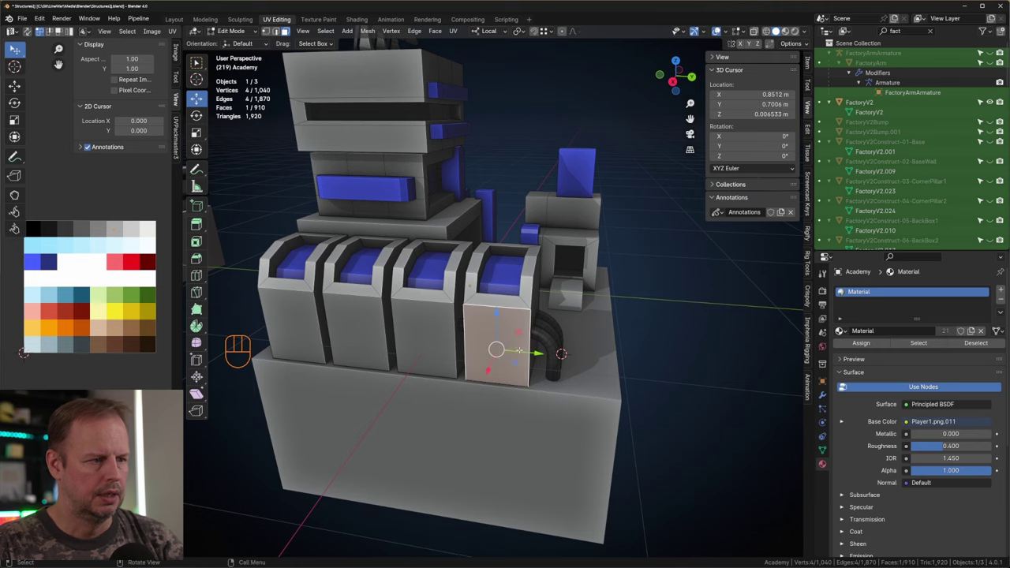
Return to Object Mode, save the Blender file and export the Academy as FBX.
middle_drag(596, 351, 533, 265)
key(Tab)
click(572, 276)
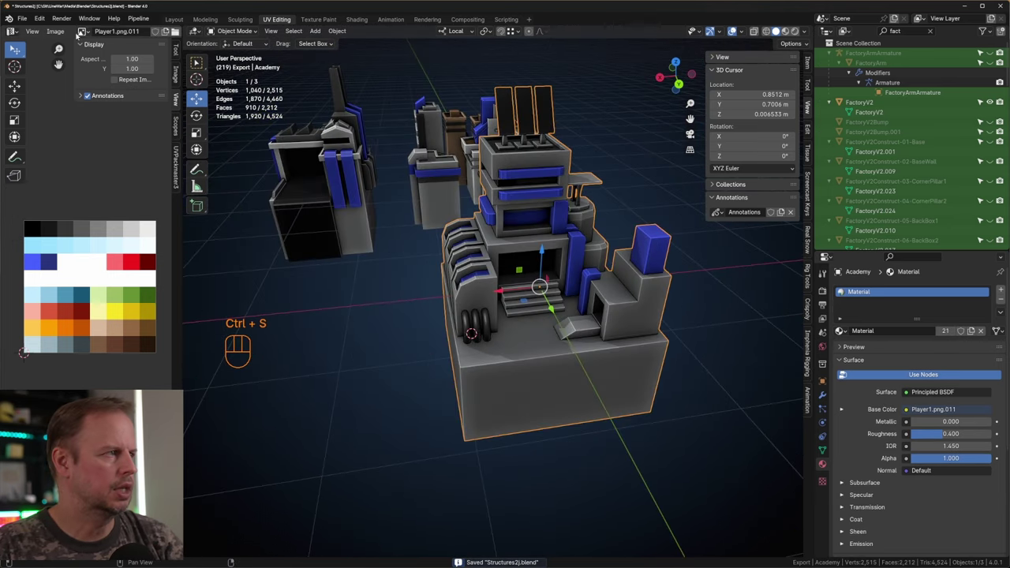
click(24, 19)
mouse_move(39, 167)
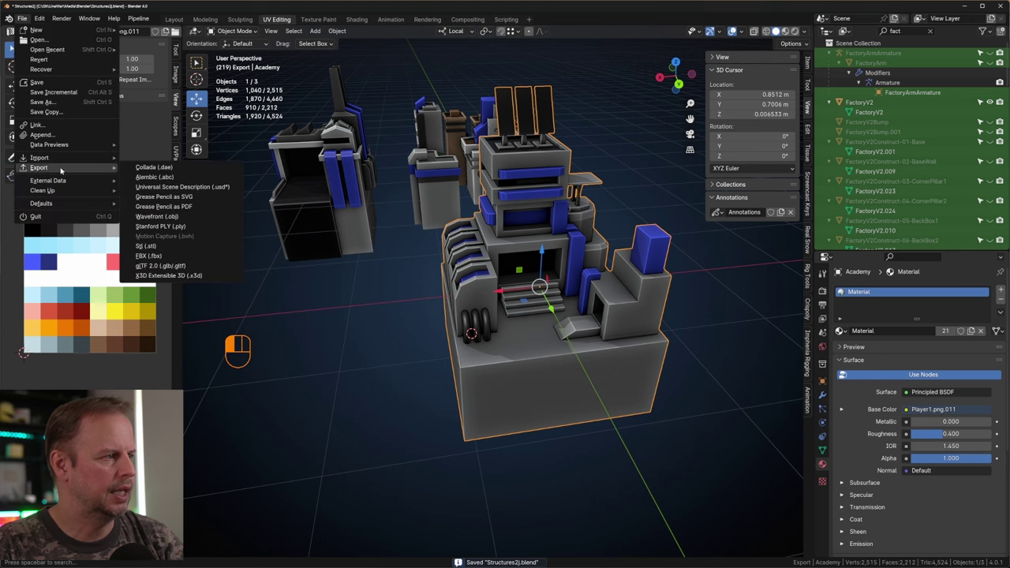
click(168, 249)
click(678, 441)
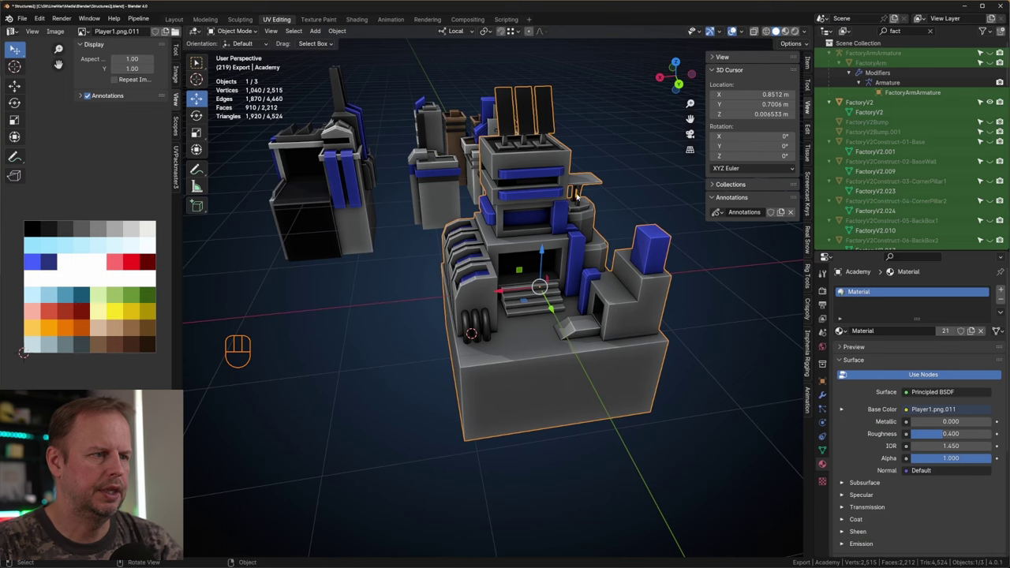
Select the Academy's entire mesh in Edit Mode and scale it up uniformly by 1.215.
key(Tab)
key(Tab)
key(Tab)
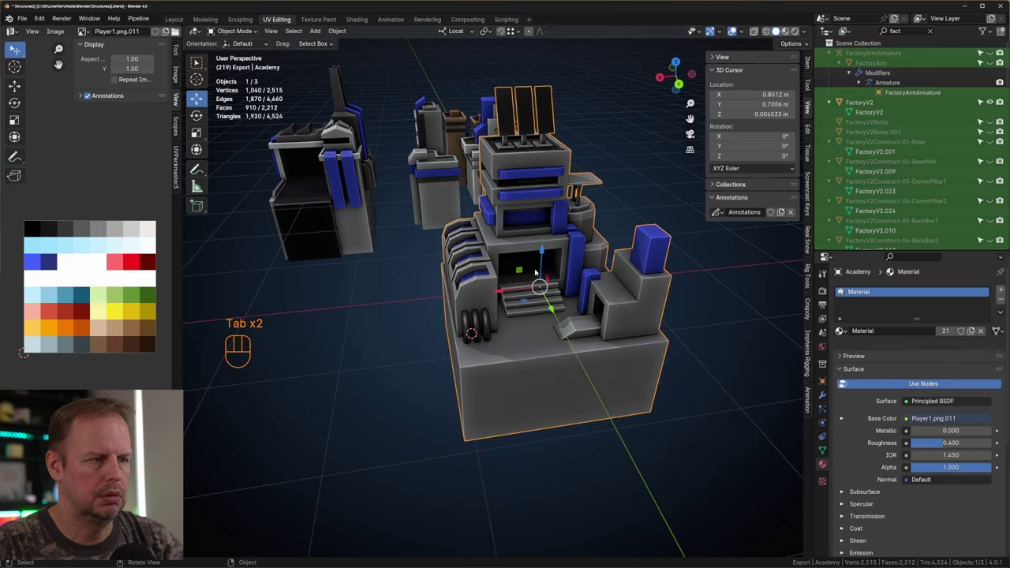
key(a)
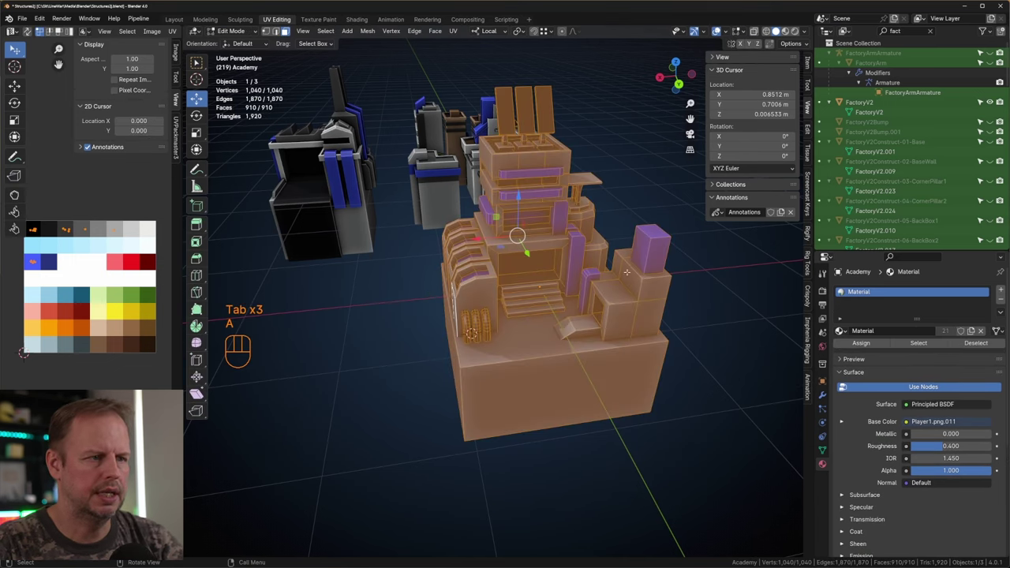
key(s)
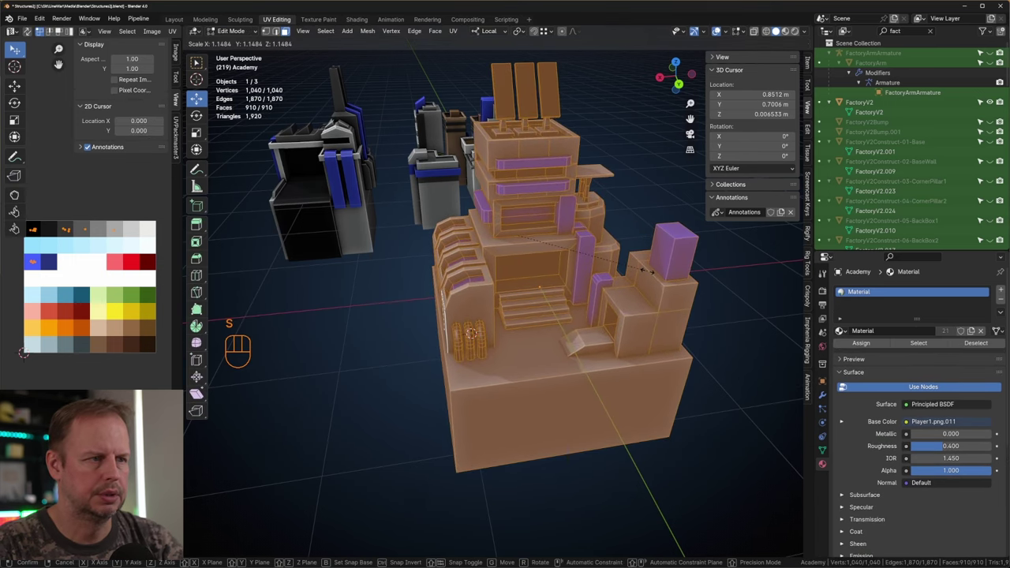
click(655, 272)
Raise the Academy's entire mesh about 0.227 m along local Z in side view and return to Object Mode.
key(KP_1)
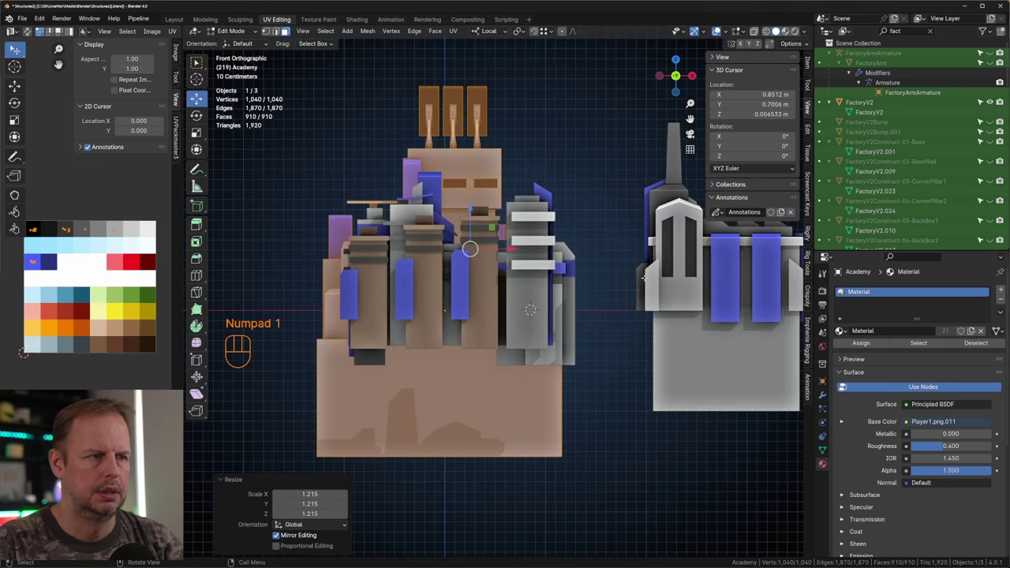
key(KP_3)
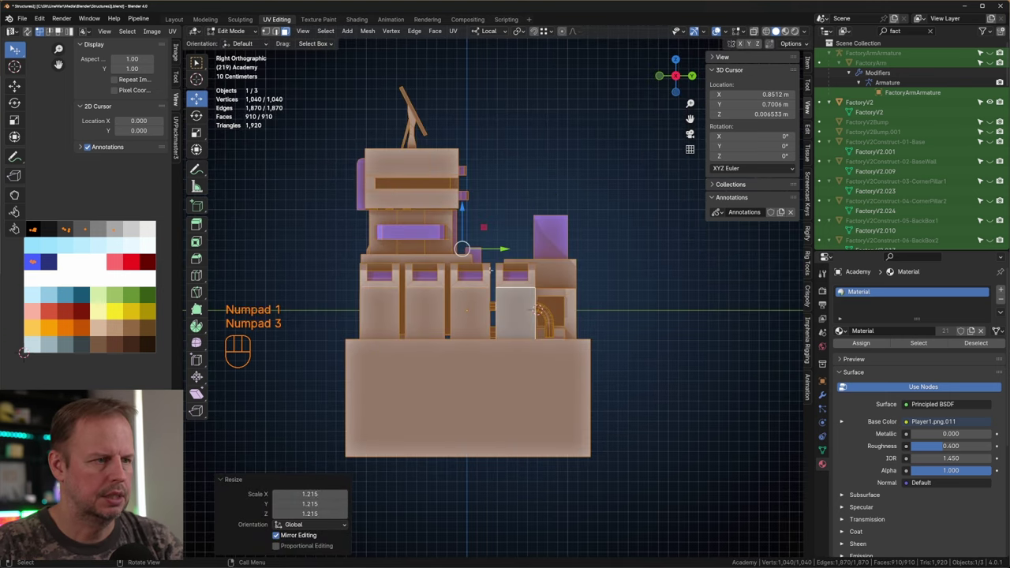
key(shift+space)
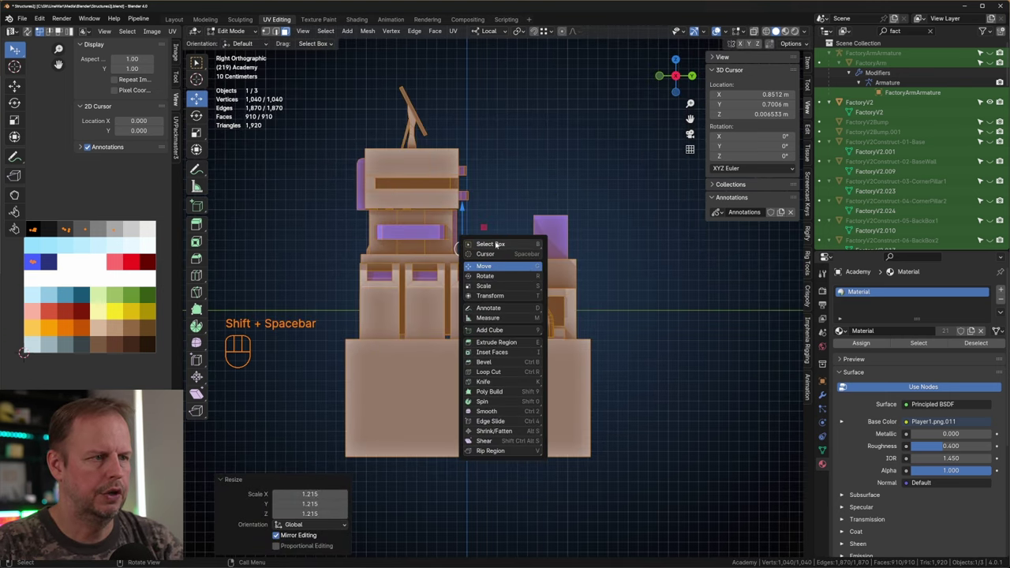
click(478, 261)
drag(462, 212, 466, 194)
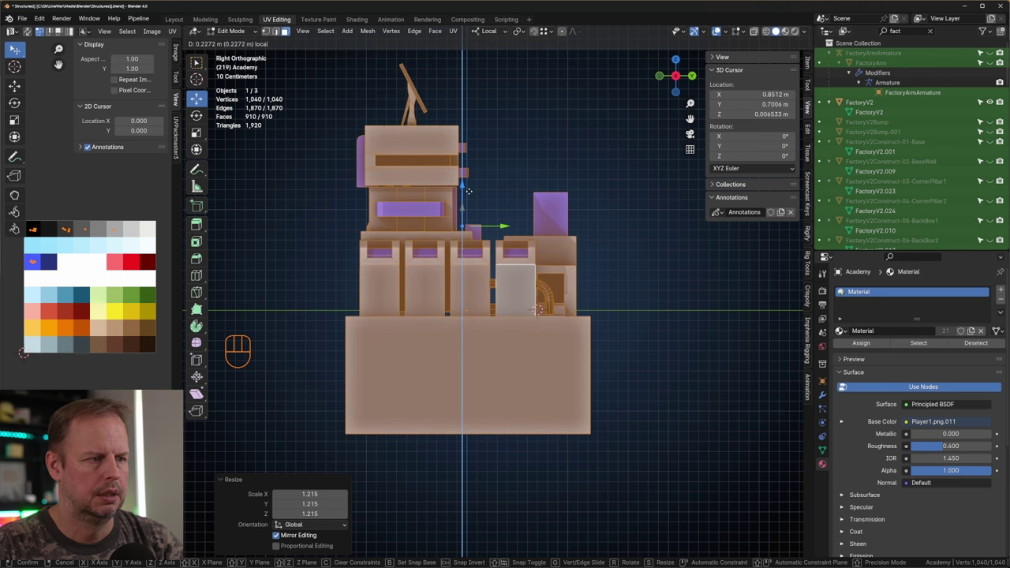
key(Tab)
middle_drag(552, 260, 538, 307)
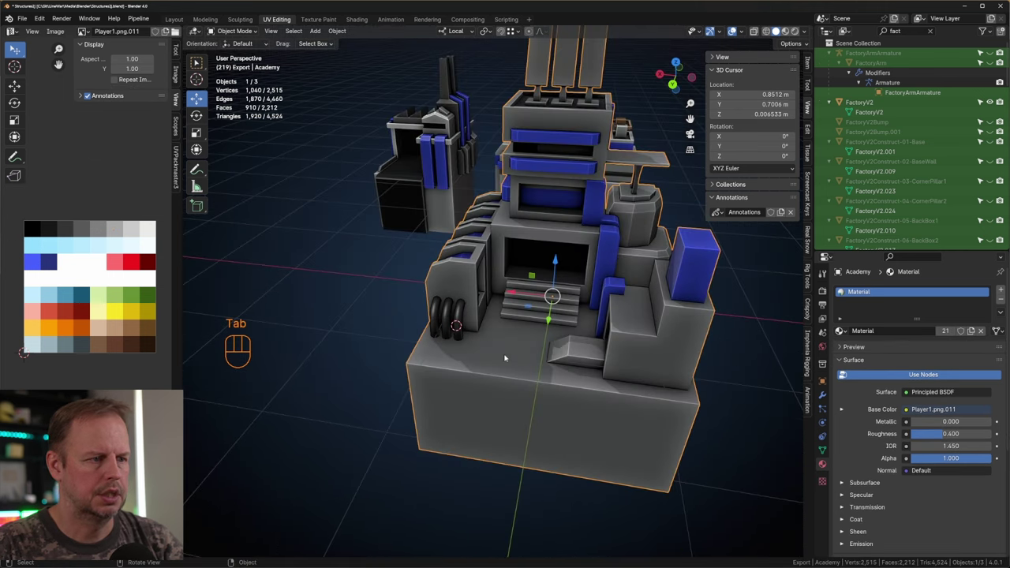
Recolour the Academy's base block dark grey by moving its UVs to a darker swatch of the palette texture.
key(Tab)
key(l)
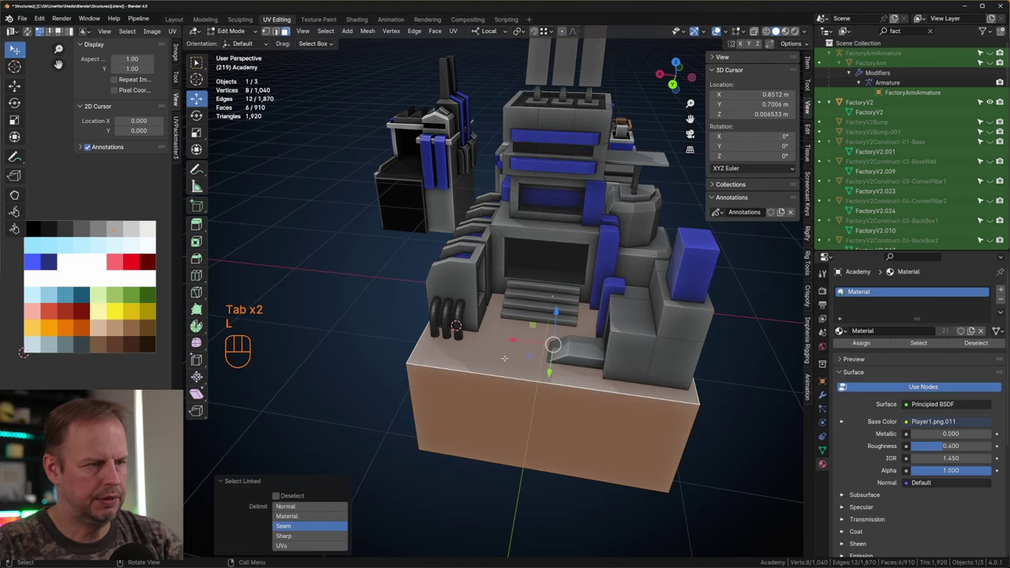
key(a)
key(g)
click(57, 279)
key(Tab)
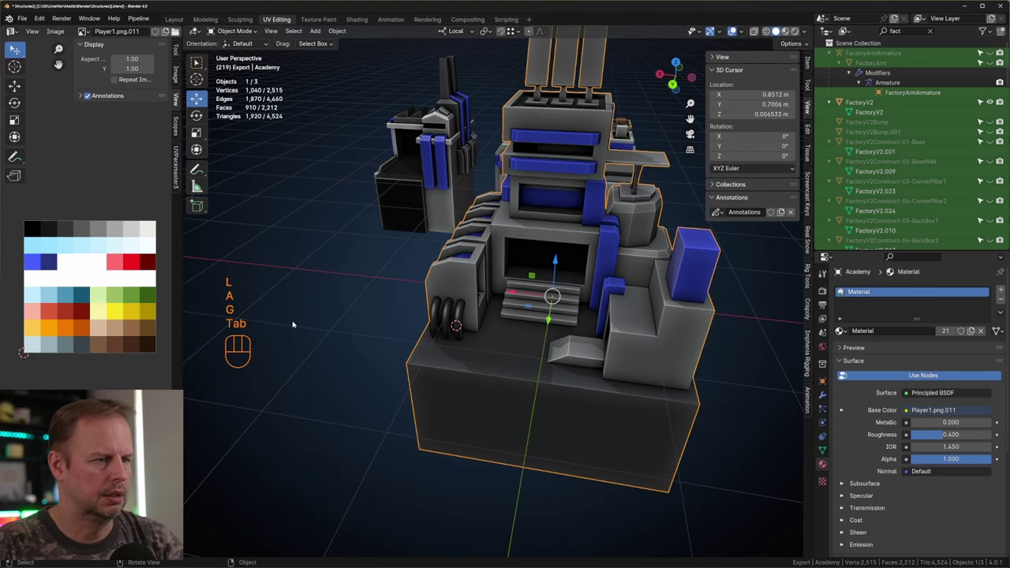
Export the Academy as FBX, check the building in the Unity game view and return to Blender.
click(22, 18)
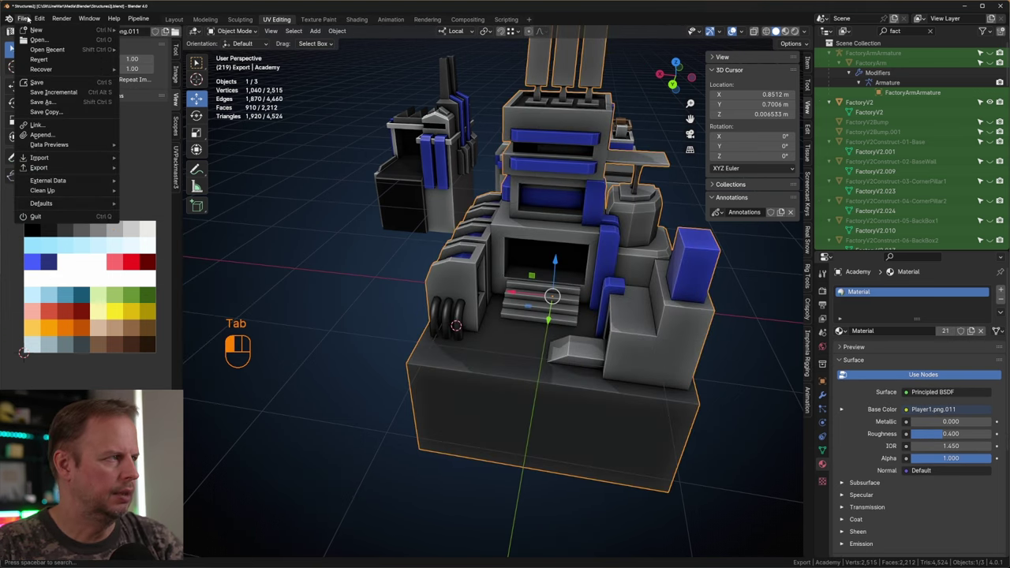
mouse_move(63, 168)
click(160, 266)
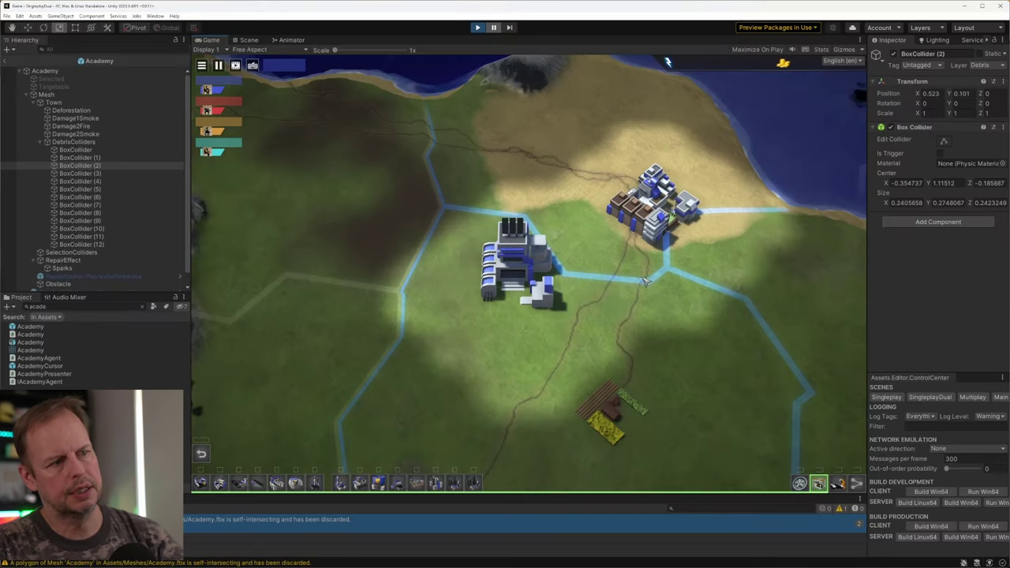
key(alt+Tab)
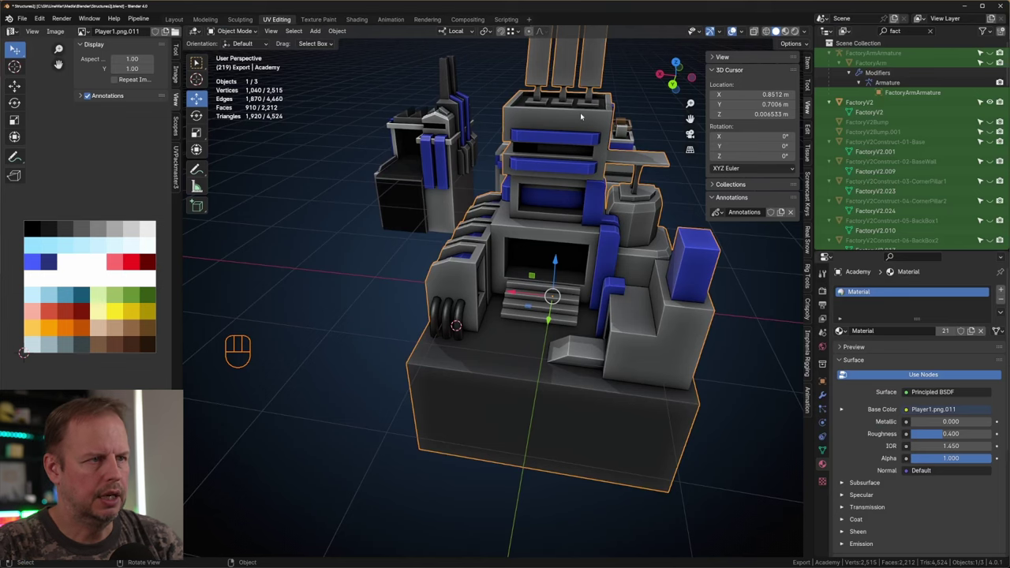
Select the three roof panels together with their supports and feet as linked geometry in Edit Mode.
middle_drag(619, 134, 553, 178)
shift+middle_drag(553, 178, 463, 206)
key(Tab)
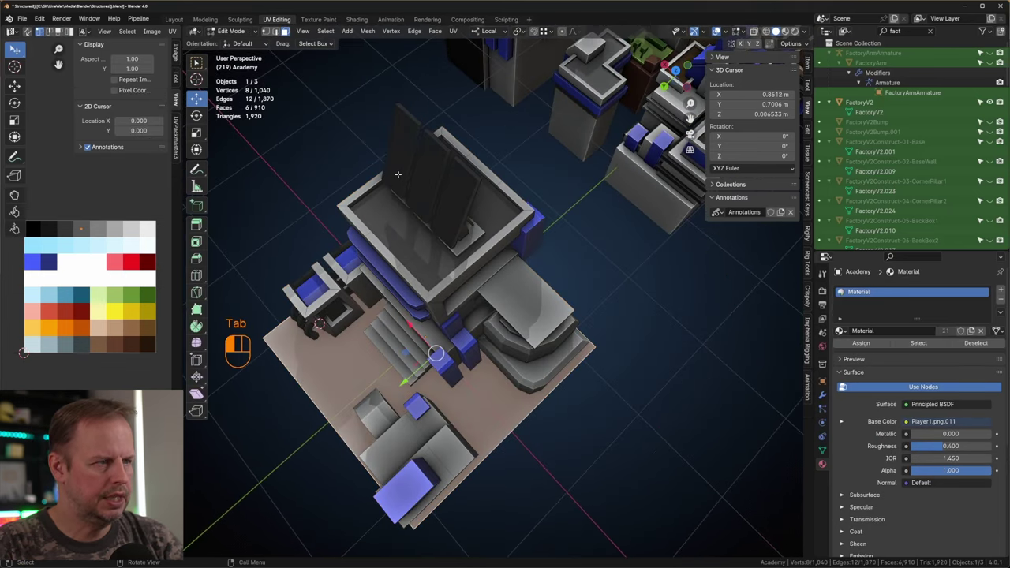
click(403, 182)
key(l)
middle_drag(407, 185, 347, 169)
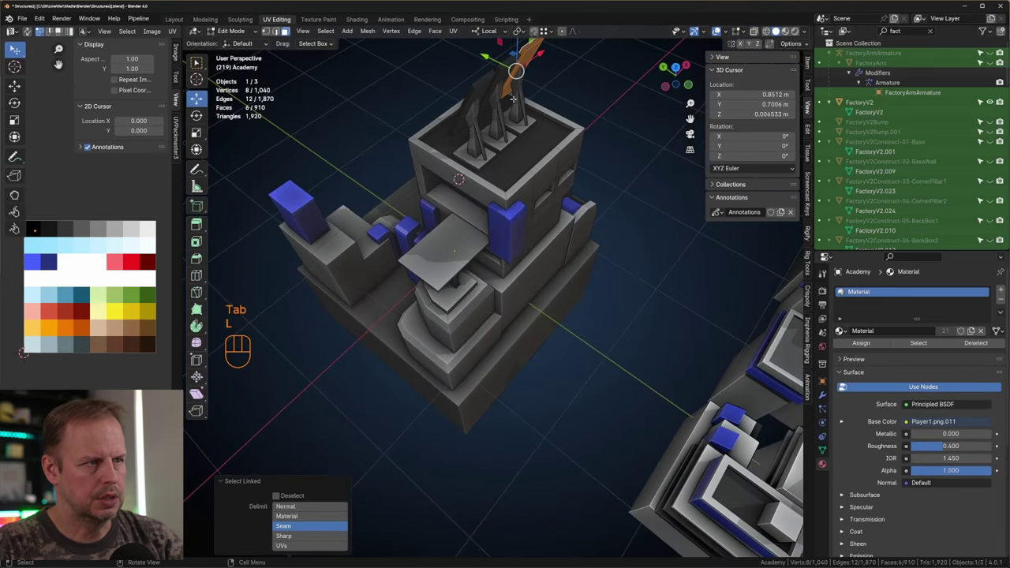
key(l)
key(l)
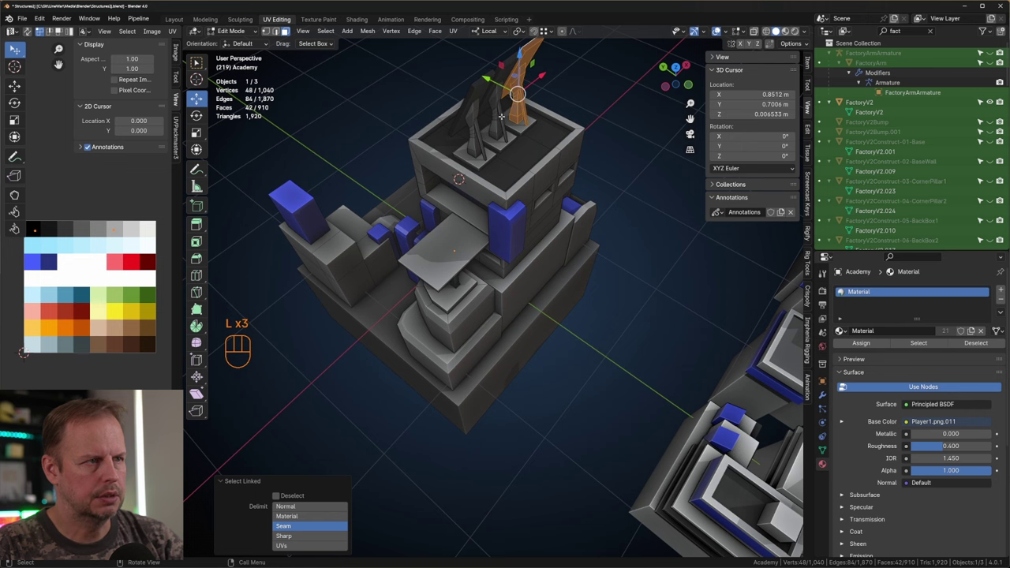
key(l)
key(l)
key(l)
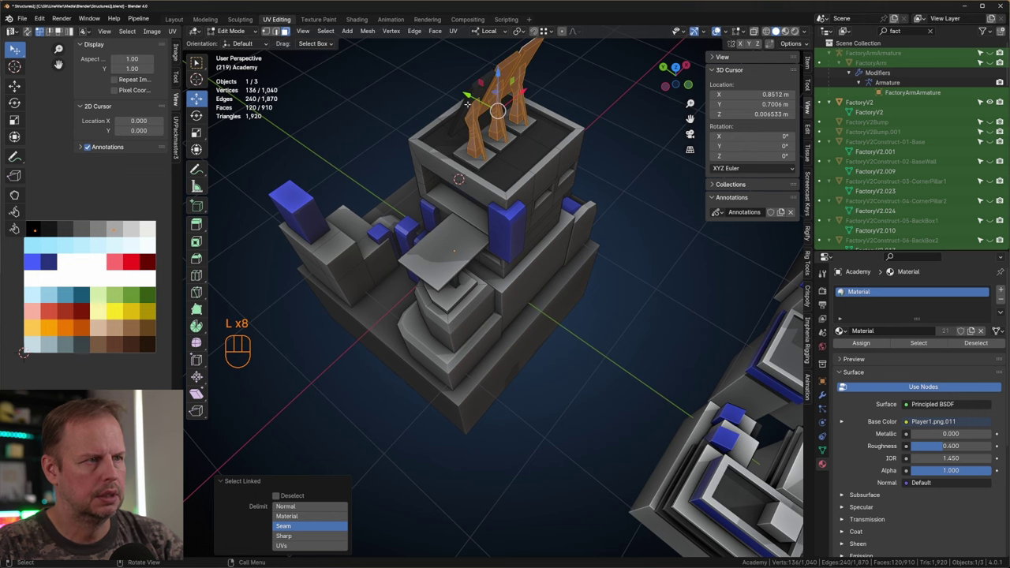
key(l)
middle_drag(467, 104, 486, 159)
Try rotating the three roof panels about local Z, and undo the rotation.
key(r)
key(z)
click(520, 181)
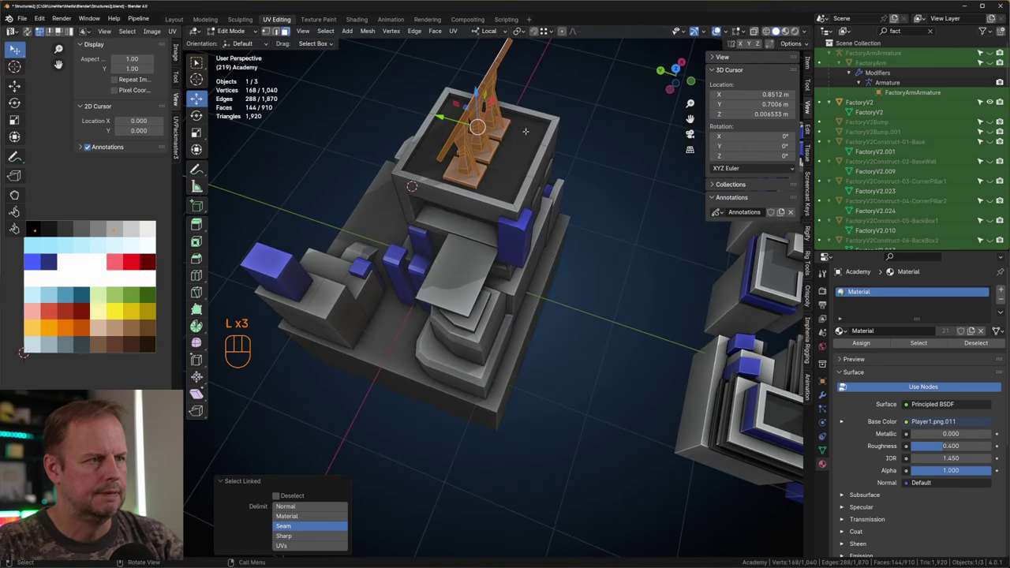
middle_drag(535, 136, 513, 170)
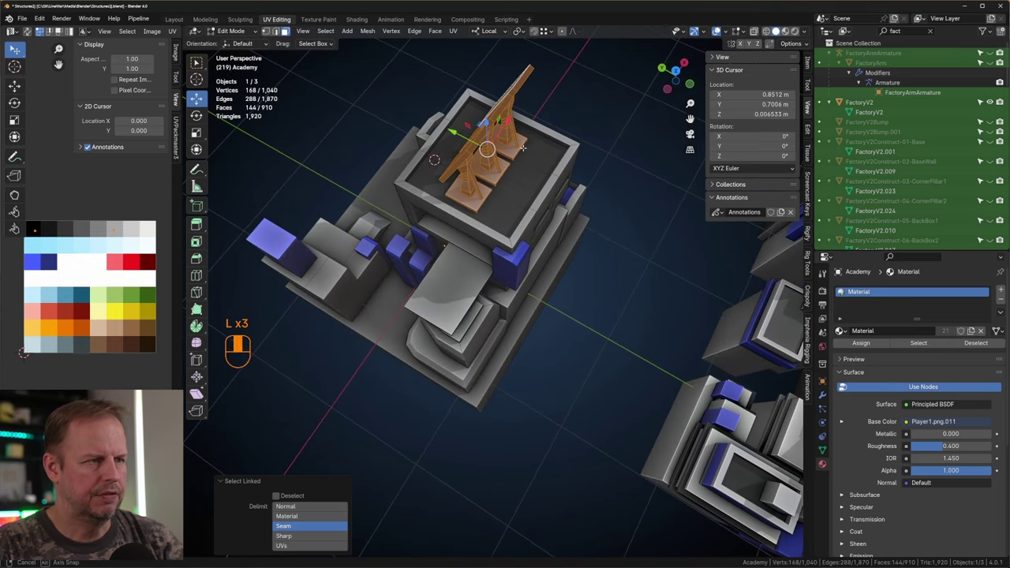
key(r)
key(z)
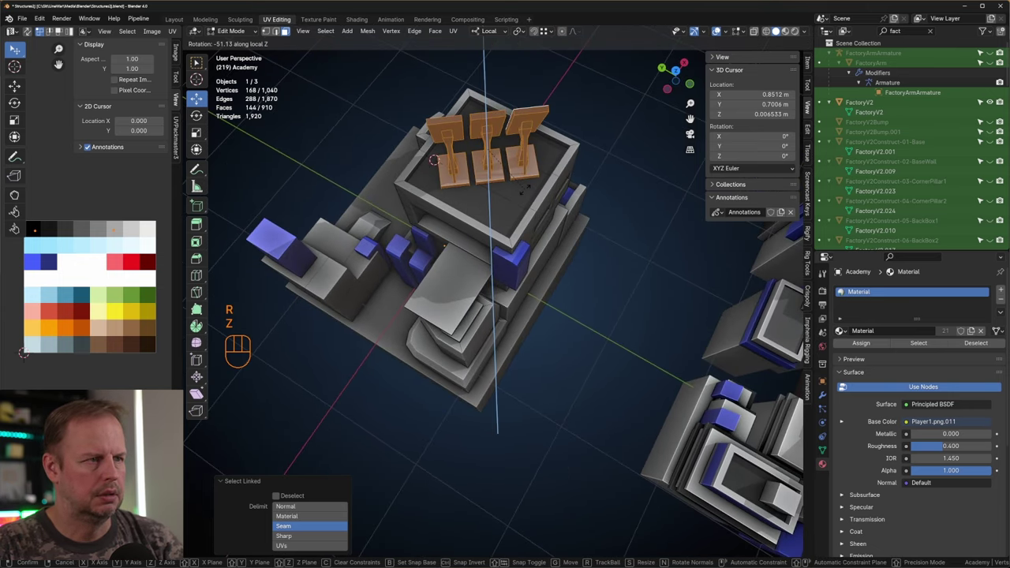
click(433, 160)
middle_drag(433, 161, 640, 187)
key(ctrl+z)
Raise the three roof panels and their supports about 0.198 m along local Z.
middle_drag(568, 192, 536, 190)
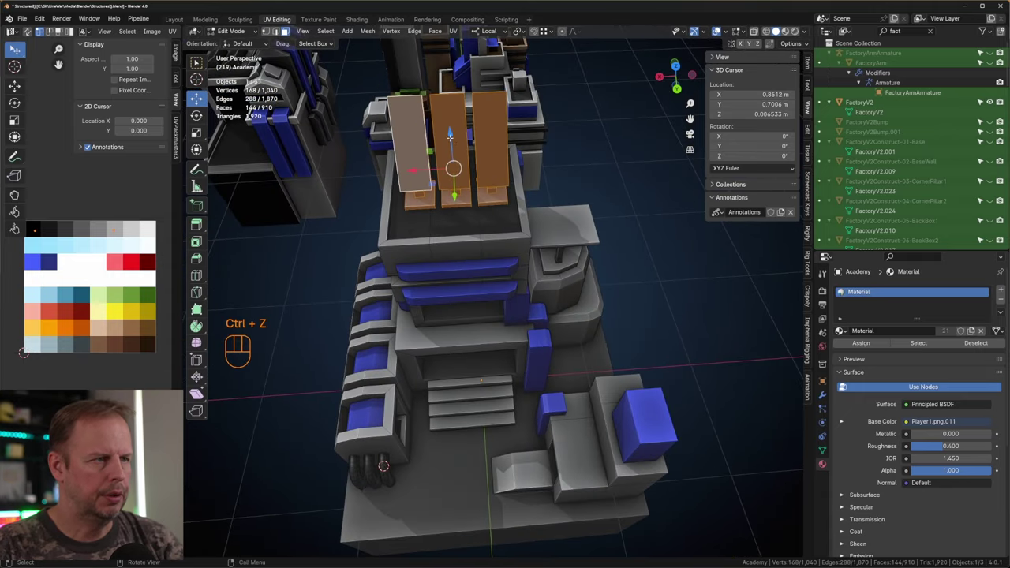
drag(449, 139, 451, 108)
middle_drag(490, 175, 443, 155)
Duplicate the roof's central face about 0.073 m above the roof and subdivide the copy with one cut.
key(3)
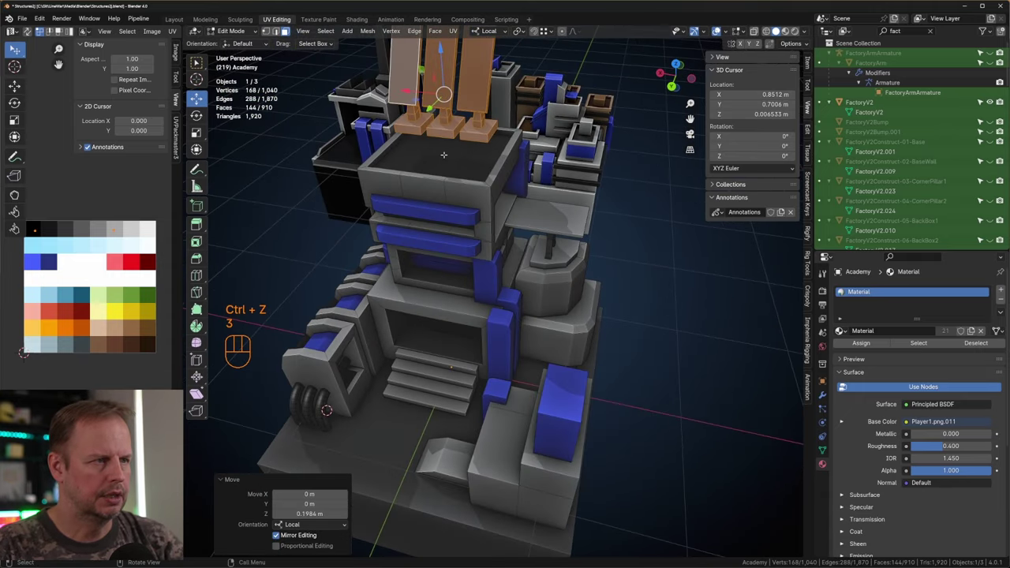
click(443, 154)
key(shift+d)
click(445, 153)
right_click(449, 155)
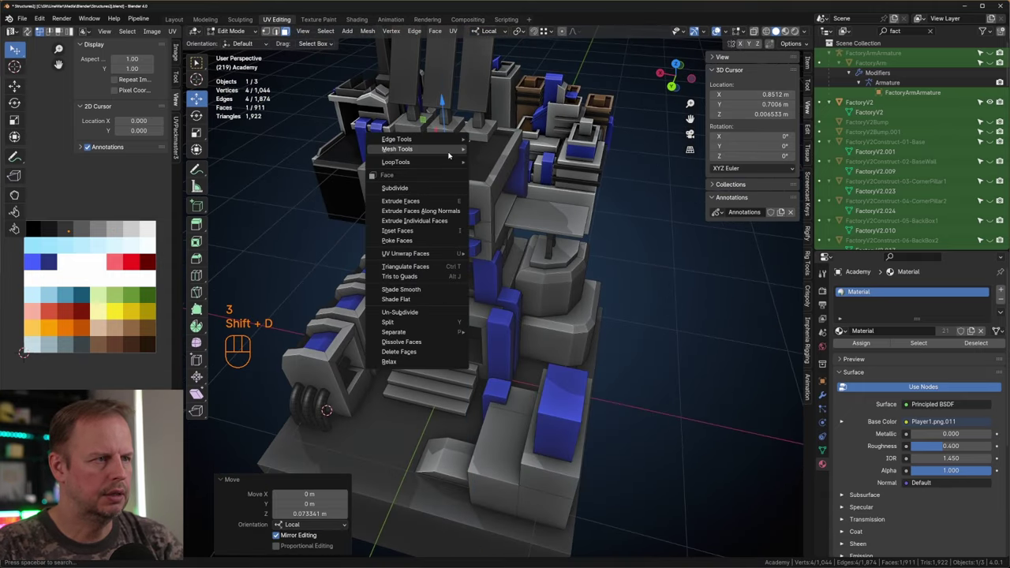
click(423, 187)
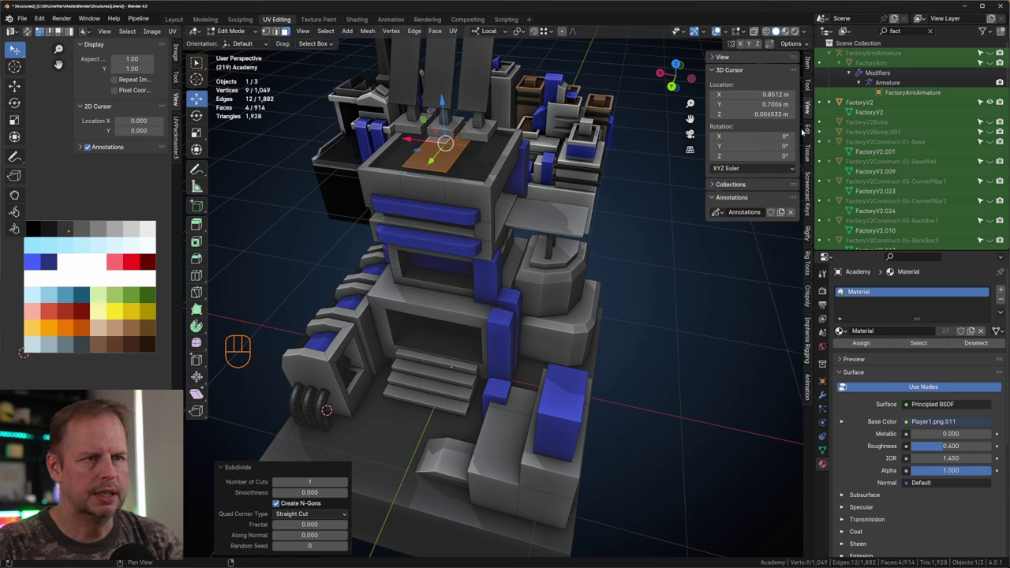
Reshape the subdivided roof face into a regular circle with LoopTools and scale it up beneath the panels.
click(807, 131)
click(769, 213)
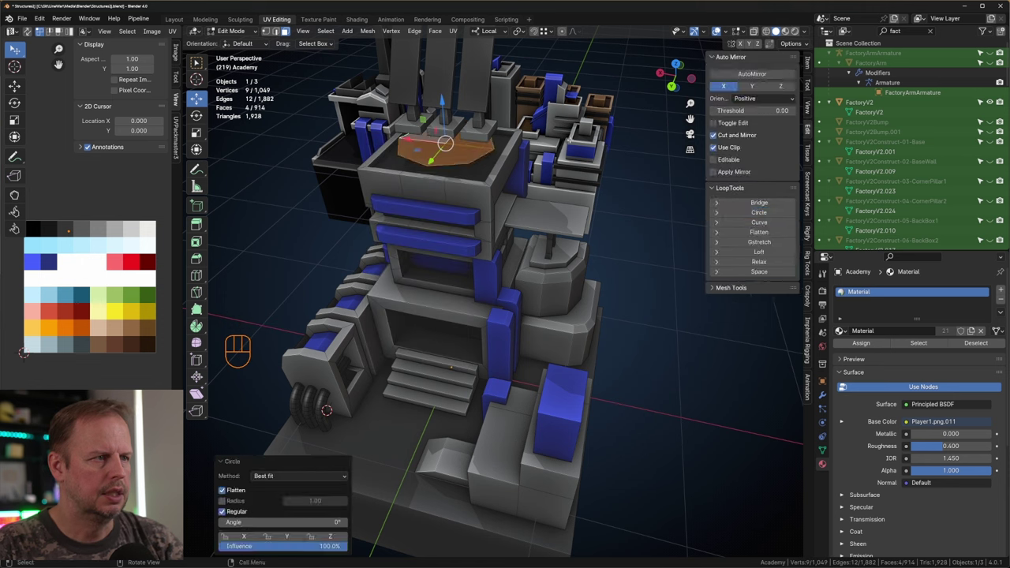
key(s)
click(596, 144)
Raise the octagonal face about 0.03 m along Z and extrude it about 0.088 m into a disc.
drag(446, 101, 449, 101)
key(e)
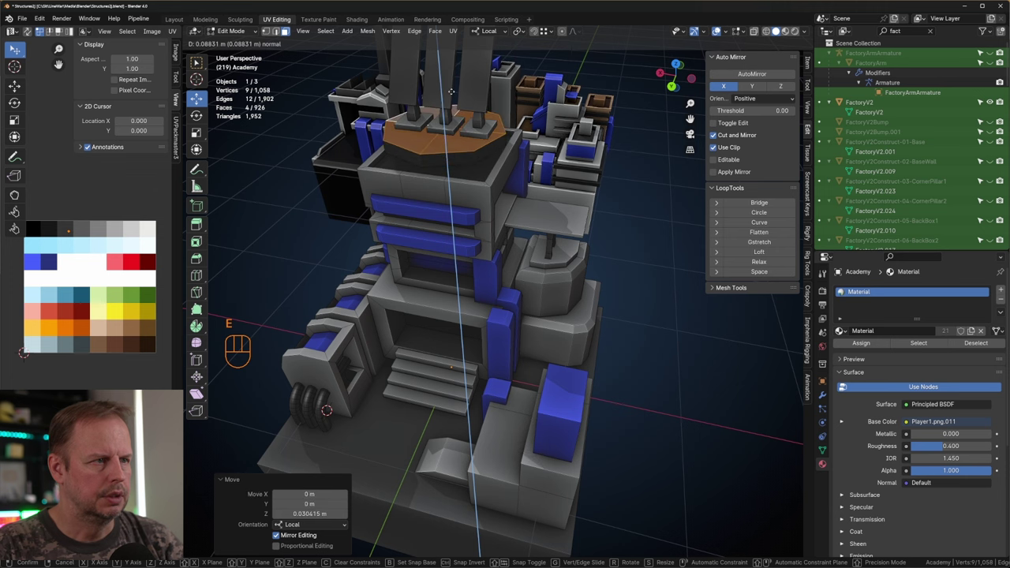
click(451, 91)
middle_drag(451, 125, 453, 101)
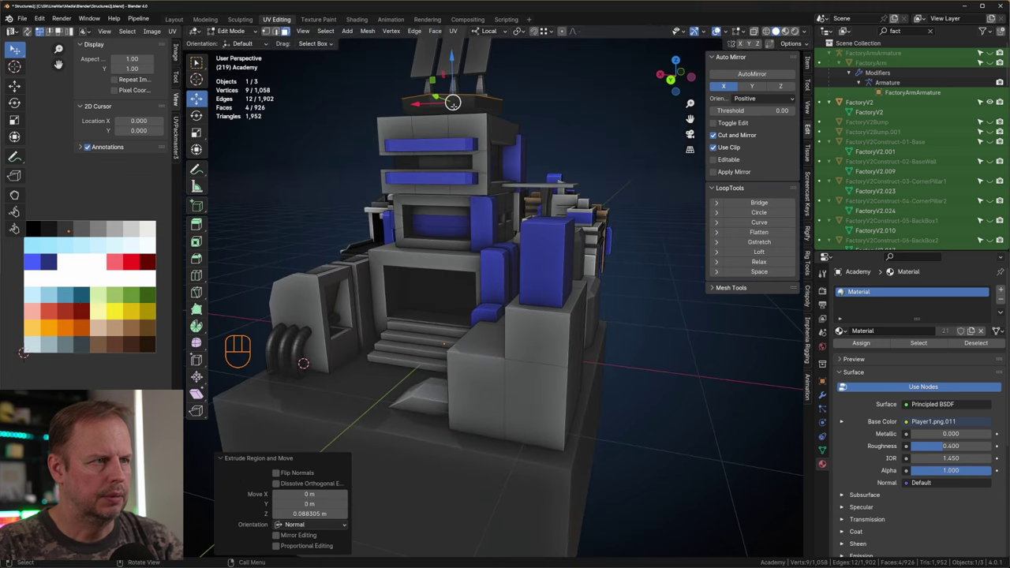
Try raising a single face on the underside of the roof disc along local Z, and undo the move.
click(456, 108)
drag(465, 81, 465, 73)
click(464, 73)
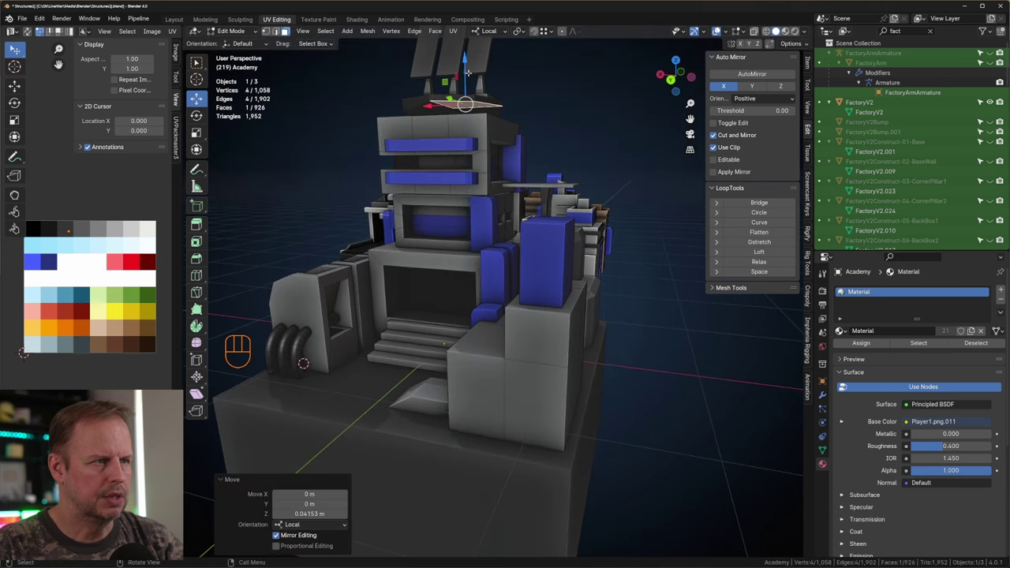
key(ctrl+z)
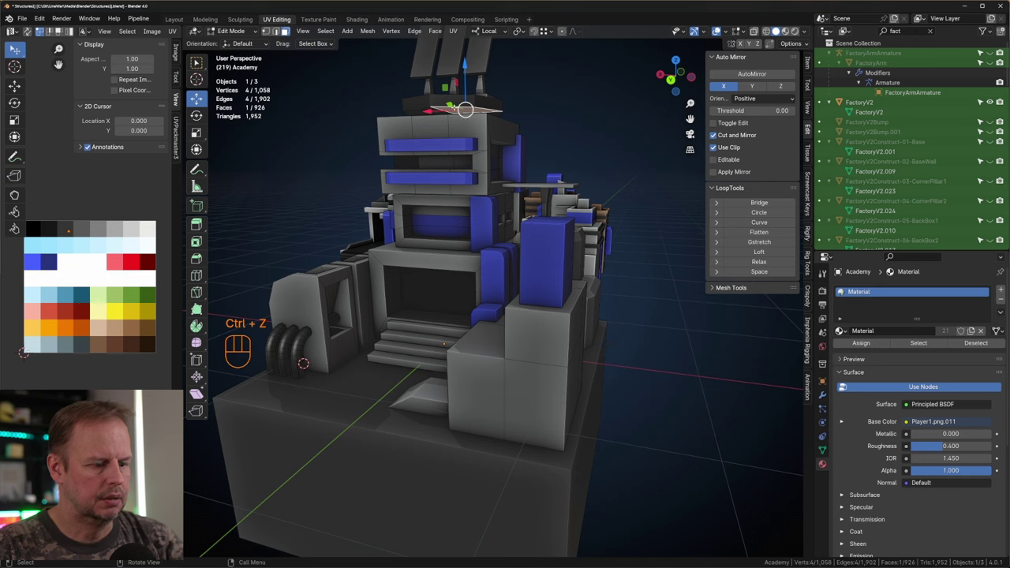
Select the whole roof disc and clean up its surplus edges with Limited Dissolve.
key(l)
key(x)
click(423, 196)
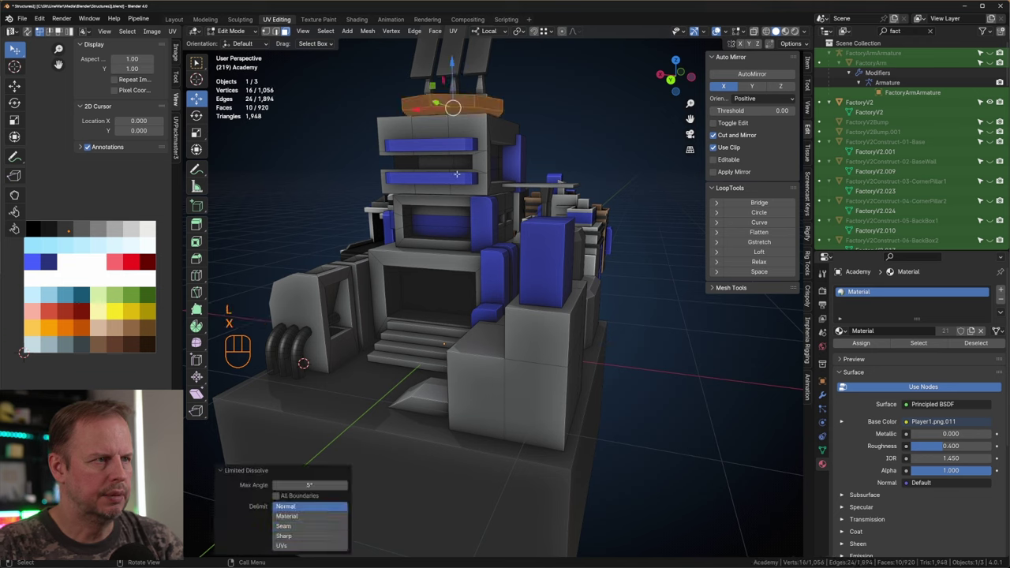
Thin the roof disc by moving its underside face up about 0.038 m along local Z.
click(470, 108)
key(g)
key(z)
click(467, 101)
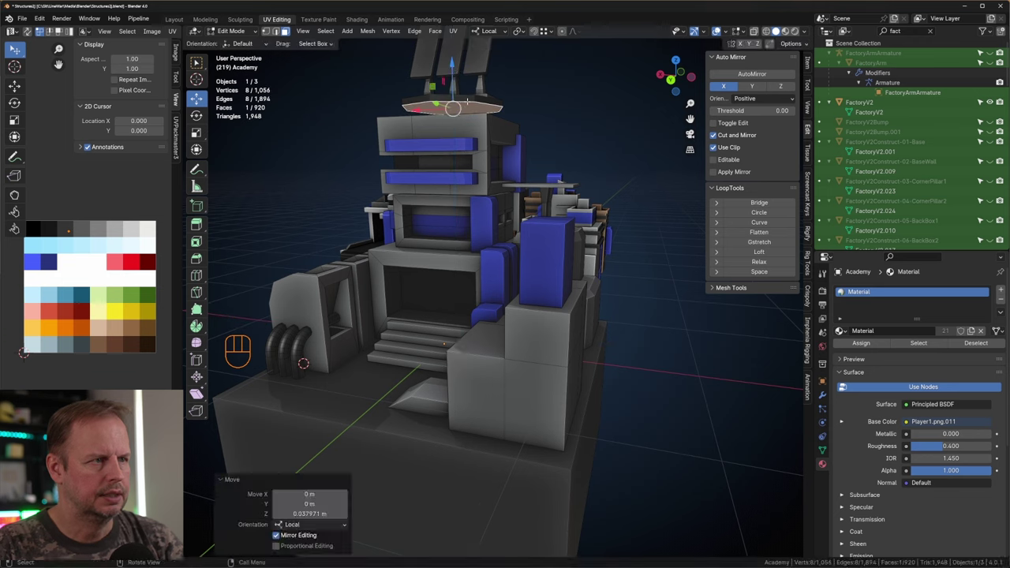
Duplicate the disc's underside face in place, scale it to 0.494 and extrude it about 0.208 m down to the roof as a pedestal.
key(shift+d)
right_click(576, 103)
key(s)
click(527, 108)
key(e)
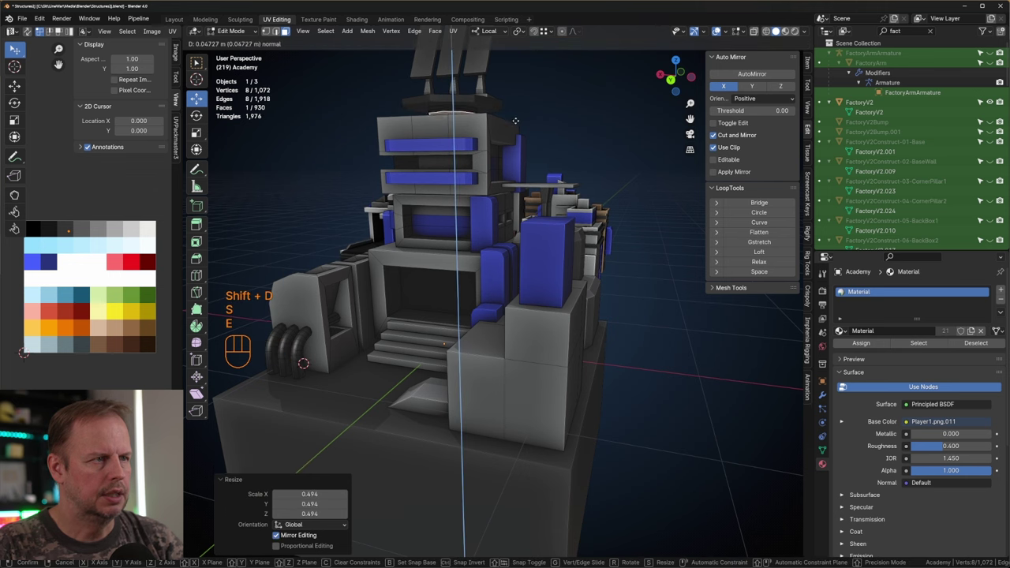
click(511, 137)
middle_drag(510, 137, 456, 122)
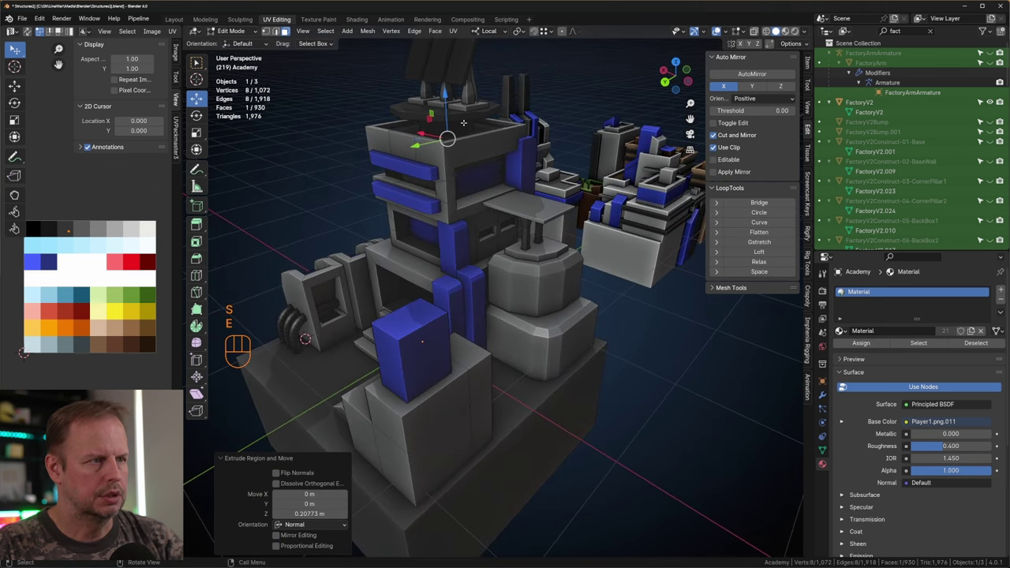
Select the roof panels, their supports, the disc and the pedestal together as linked geometry.
key(l)
key(l)
key(l)
key(l)
key(l)
key(l)
key(l)
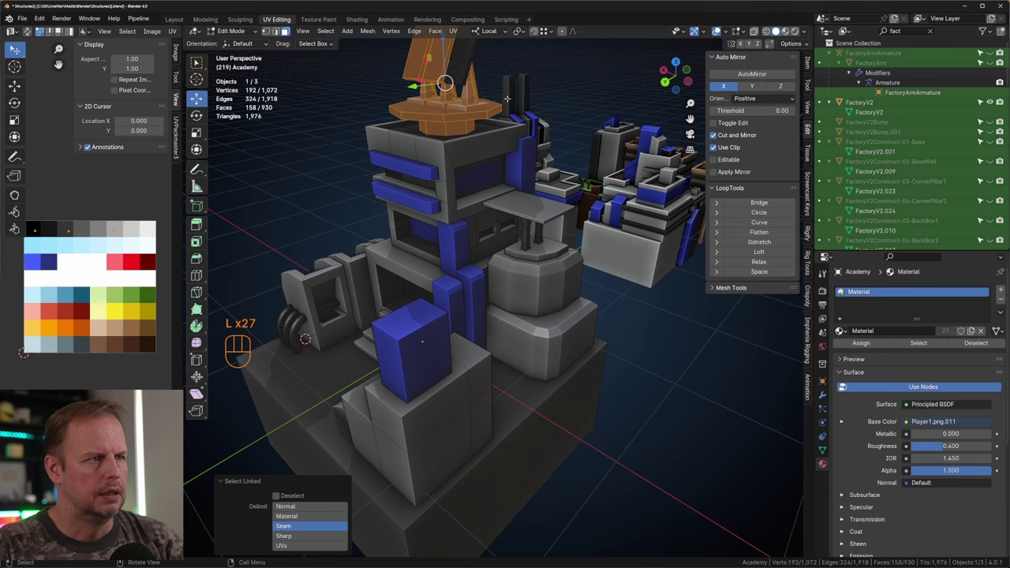
middle_drag(507, 98, 465, 116)
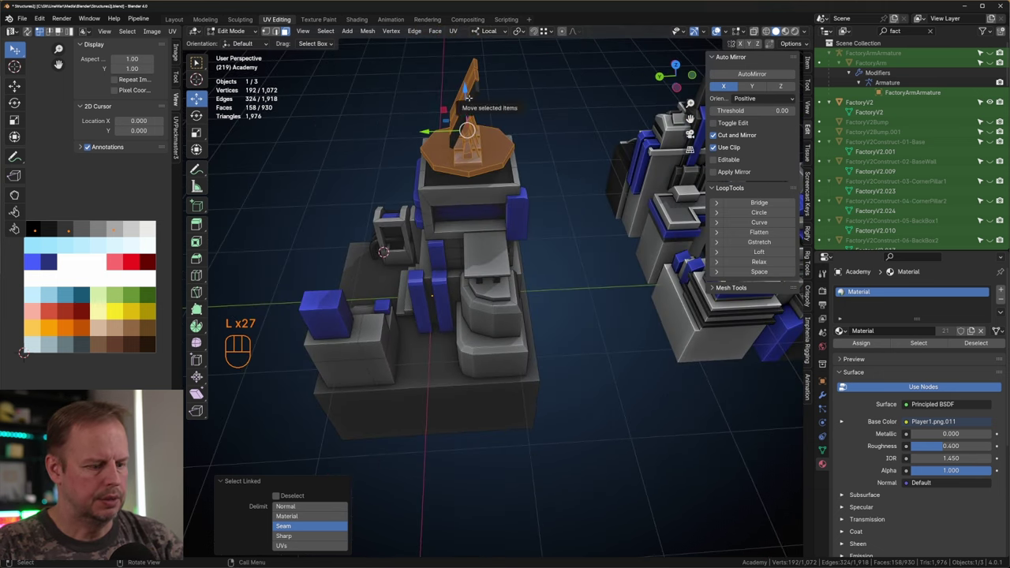
Rotate the selected roof panel assembly about local Z so it stands at an angle, and return to Object Mode.
key(r)
key(z)
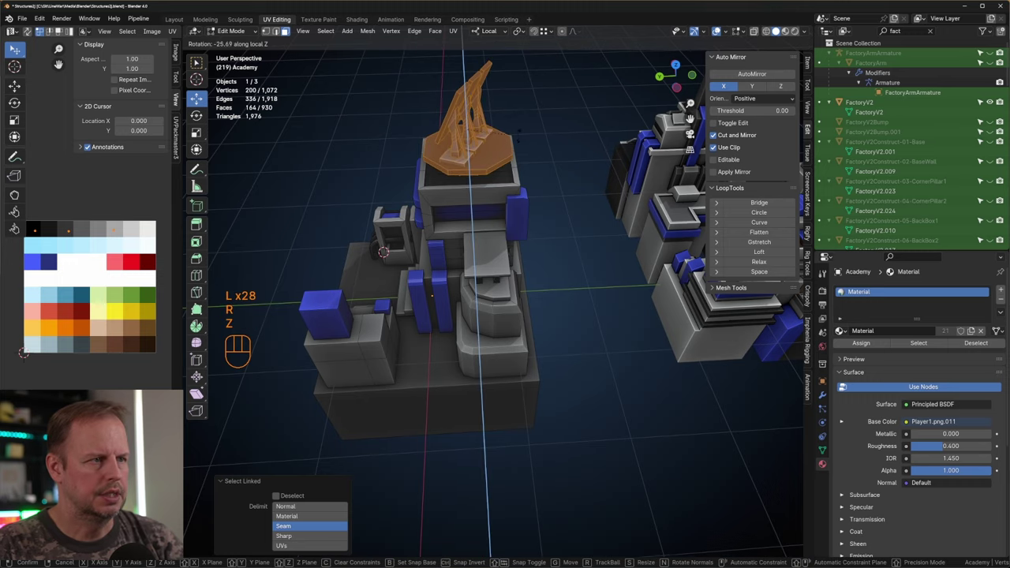
click(508, 146)
middle_drag(509, 147, 575, 146)
key(Tab)
Recolour the flat canopy above the octagonal side drum to dark grey on the palette texture.
middle_drag(584, 203, 563, 249)
shift+middle_drag(563, 249, 598, 178)
scroll(598, 177, up, 3)
click(554, 140)
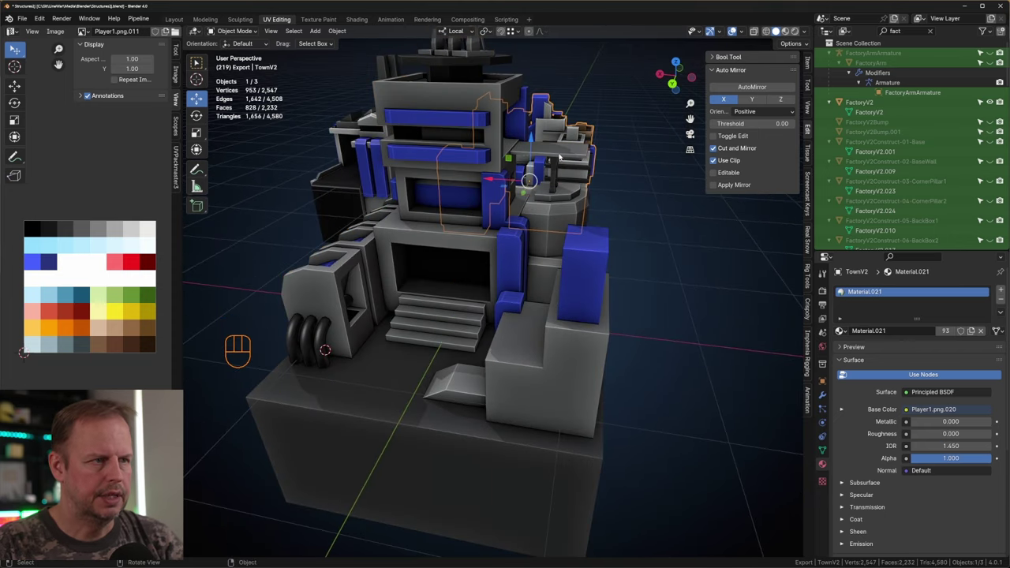
click(556, 143)
key(Tab)
click(561, 150)
key(l)
key(a)
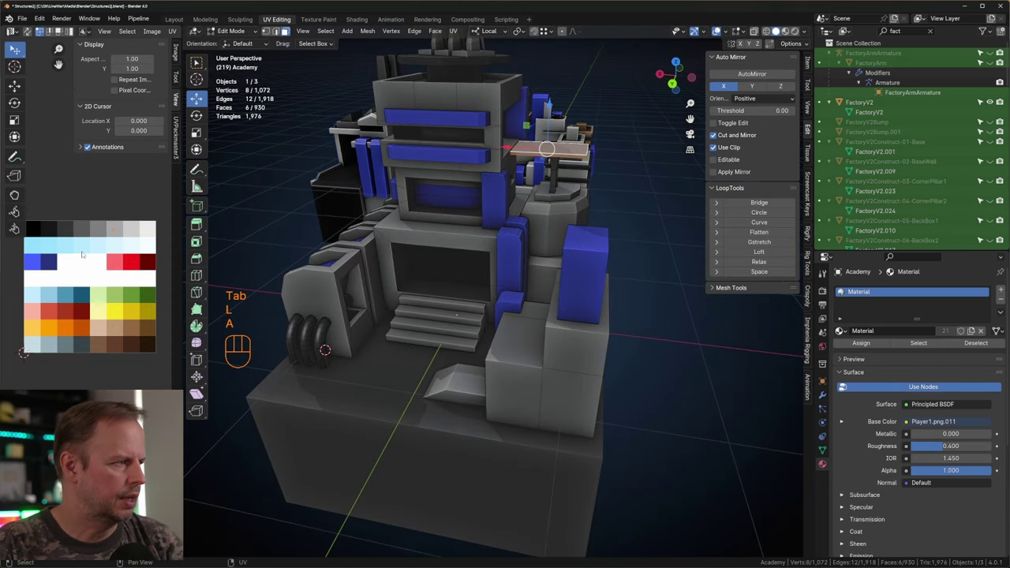
key(g)
click(55, 253)
Recolour the ledge face in the tower's side recess to a dark grey palette swatch and leave Edit Mode.
middle_drag(420, 238, 360, 258)
click(488, 165)
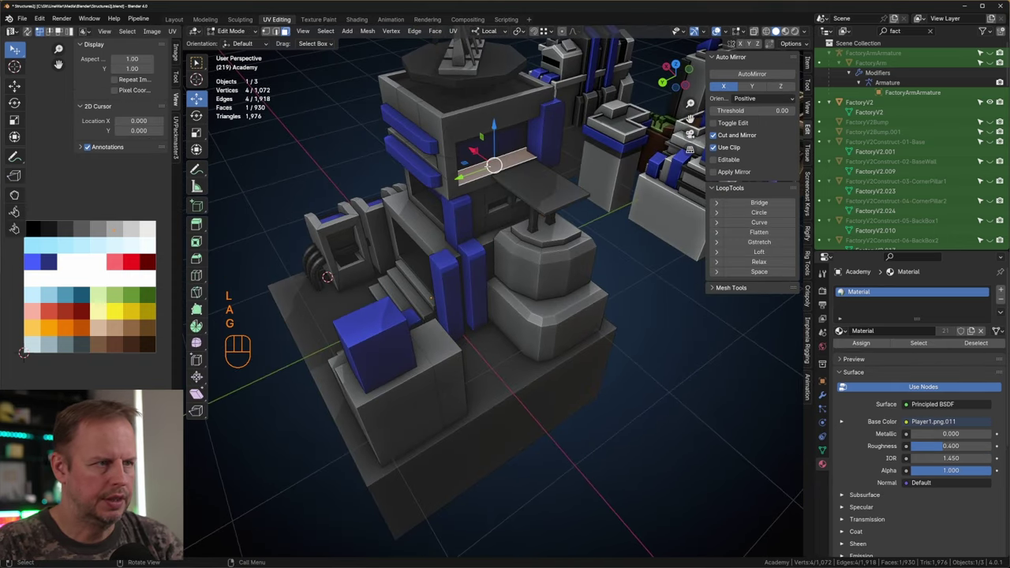
key(g)
click(85, 236)
scroll(544, 276, up, 2)
middle_drag(544, 276, 557, 235)
scroll(520, 287, down, 6)
key(Tab)
Bevel one top edge of the blue block on the front corner by about 0.08 m with 2 segments.
middle_drag(521, 287, 578, 271)
scroll(473, 268, up, 4)
key(Tab)
key(Tab)
key(a)
key(Tab)
click(605, 253)
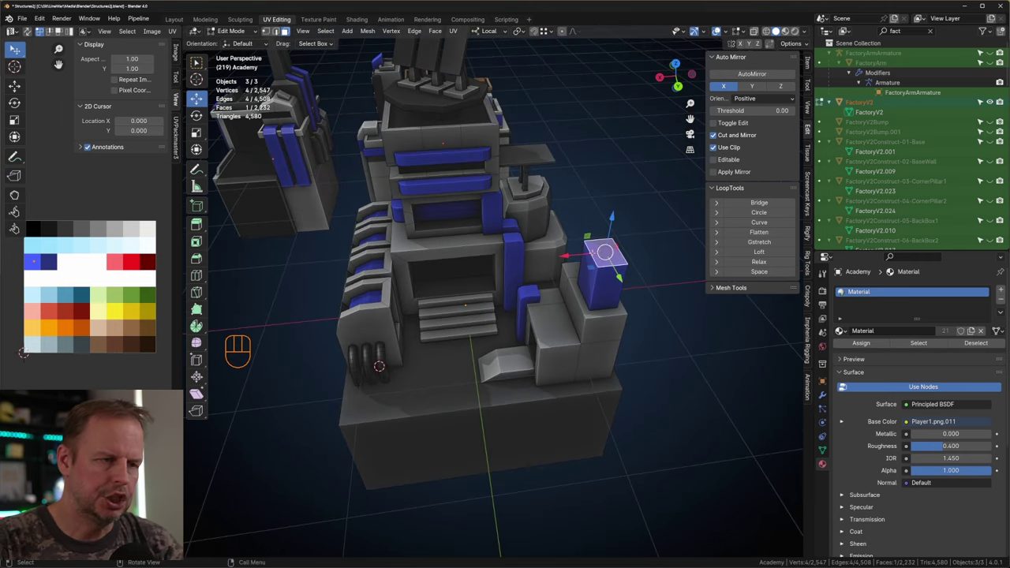
key(2)
key(ctrl+b)
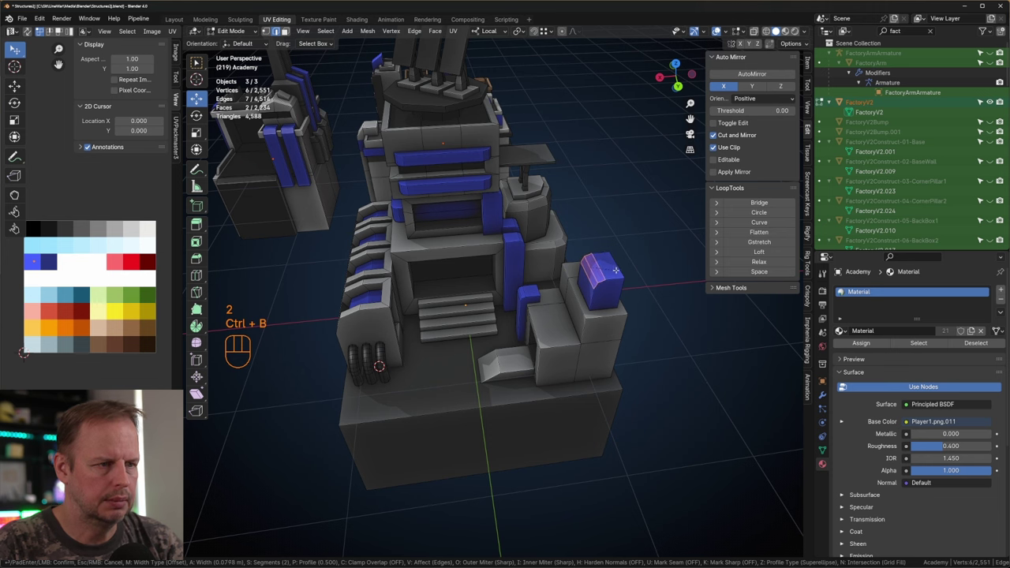
click(612, 273)
click(598, 275)
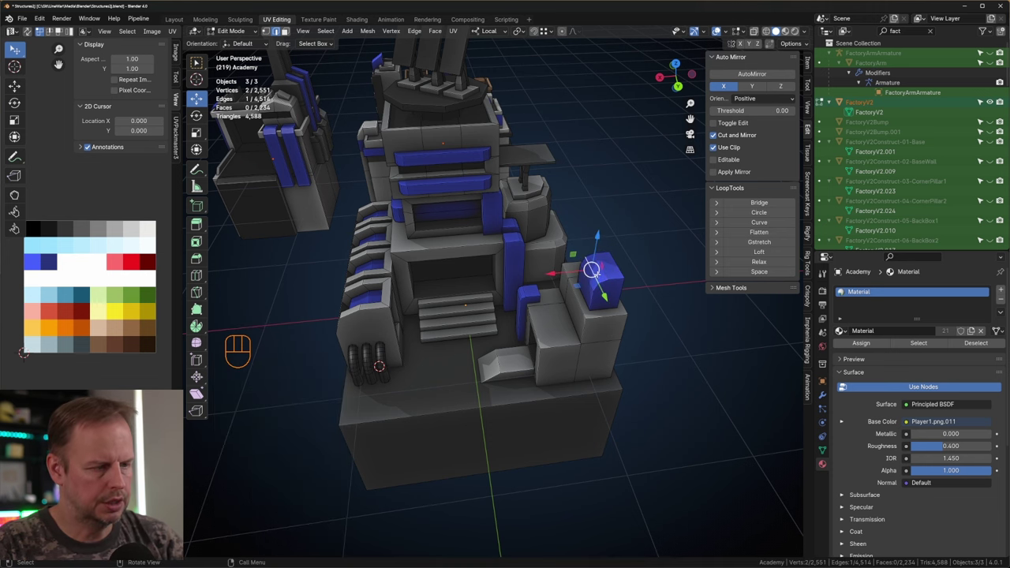
Apply Shade Smooth to all faces of the Academy mesh and return to Object Mode.
middle_drag(592, 270, 596, 268)
key(a)
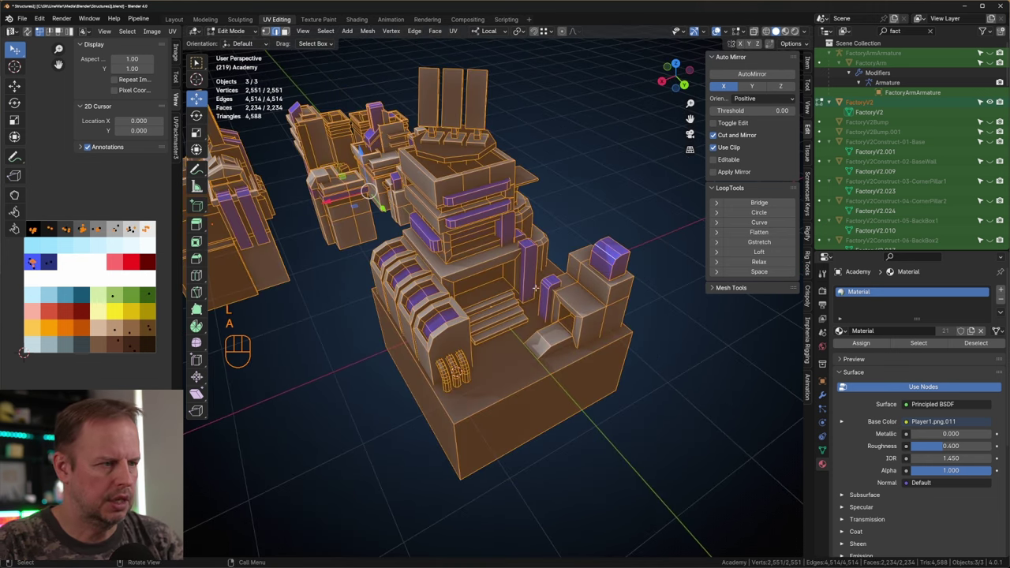
click(557, 282)
key(Tab)
click(561, 281)
key(Tab)
key(a)
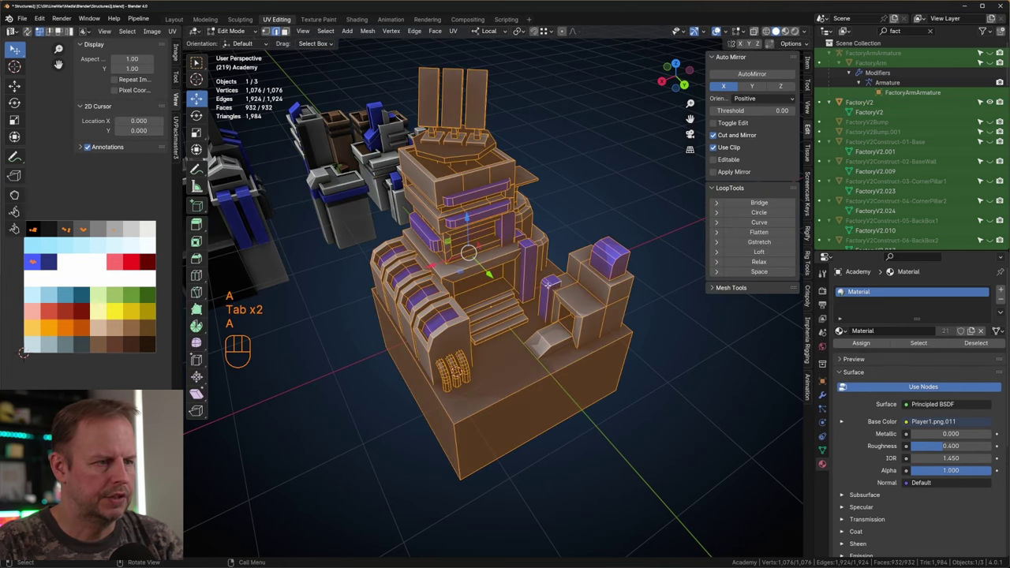
right_click(548, 286)
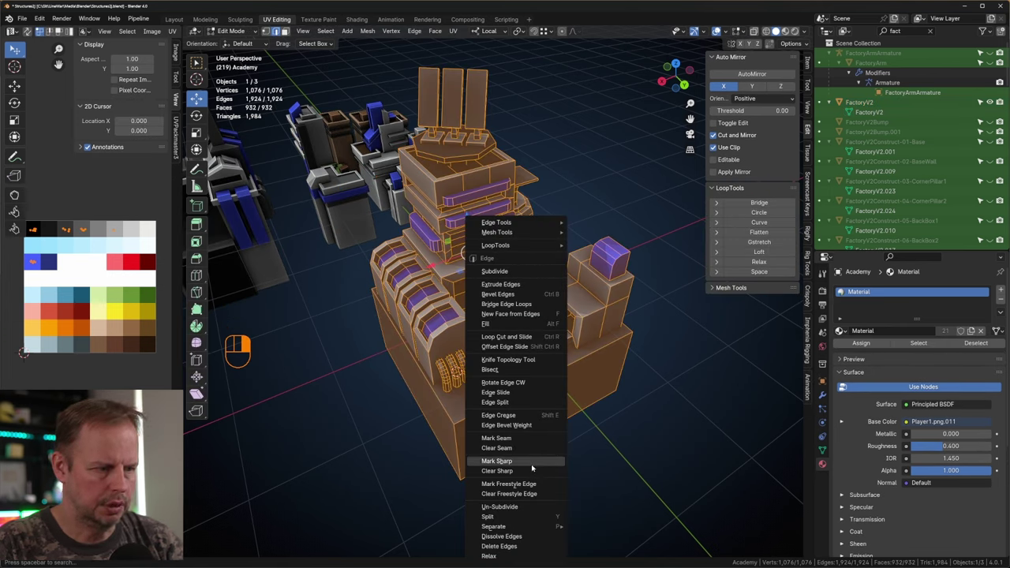
key(Escape)
right_click(609, 340)
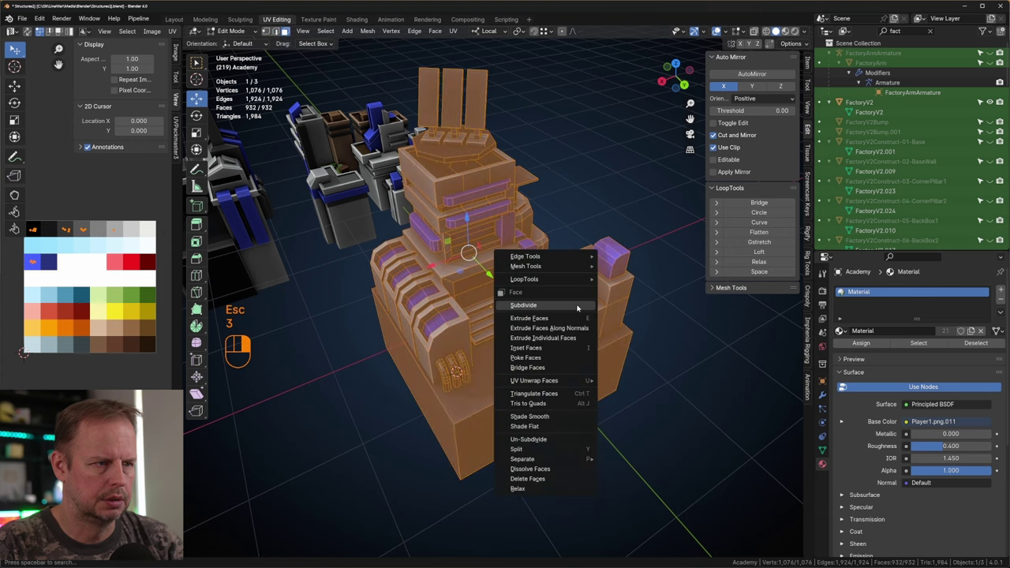
click(555, 414)
key(Tab)
middle_drag(613, 355, 597, 314)
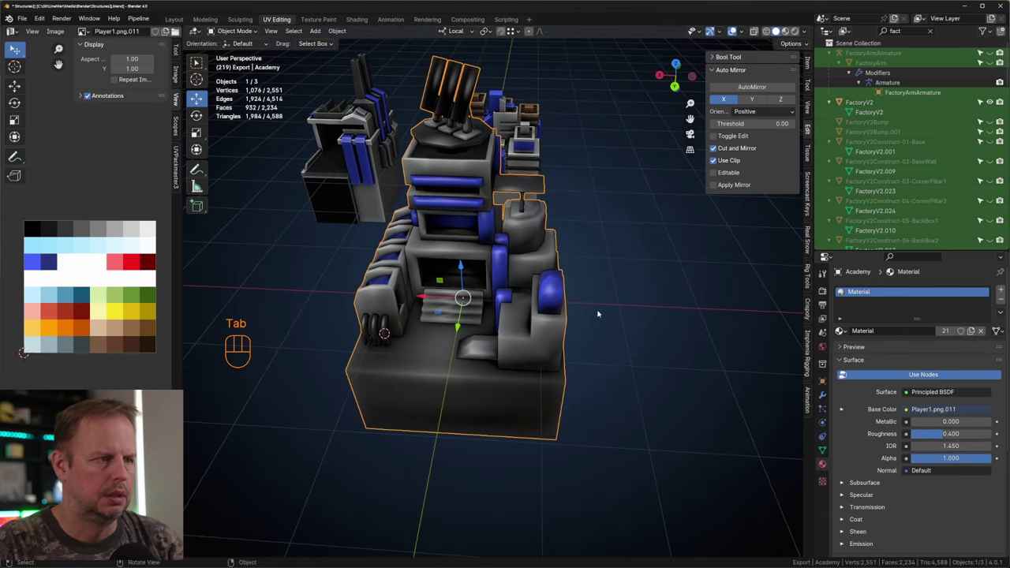
Export the Academy as FBX and check it in the running Unity game.
click(22, 18)
mouse_move(93, 168)
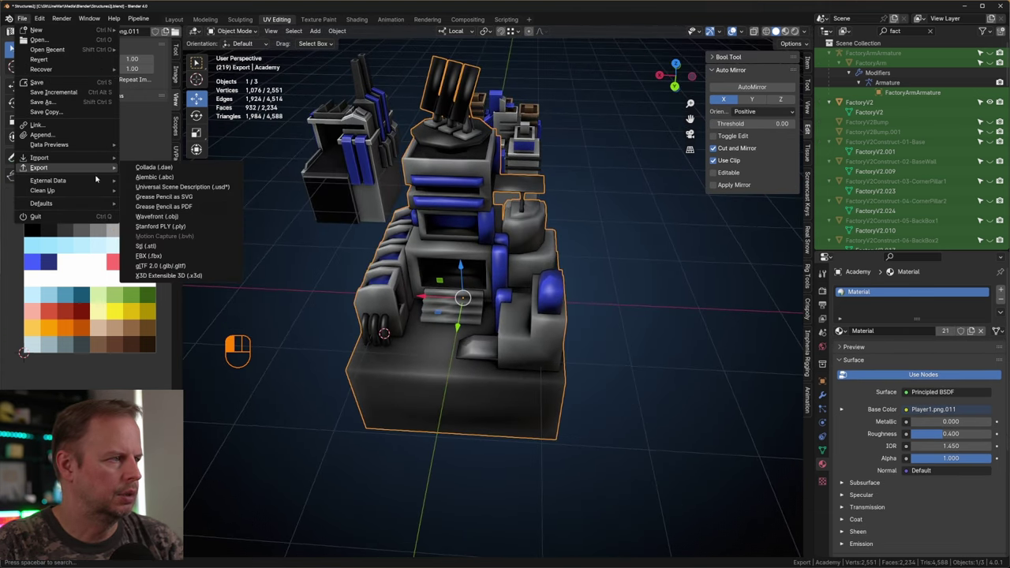
click(158, 256)
click(667, 438)
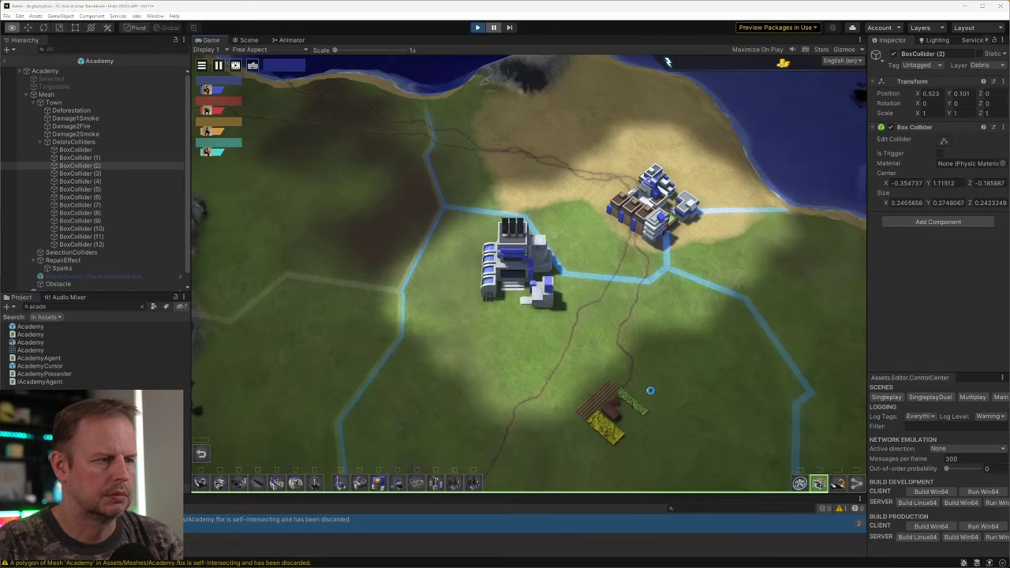
Return to Blender and undo the smooth shading on the Academy.
key(alt+Tab)
key(ctrl+z)
key(ctrl+z)
key(ctrl+z)
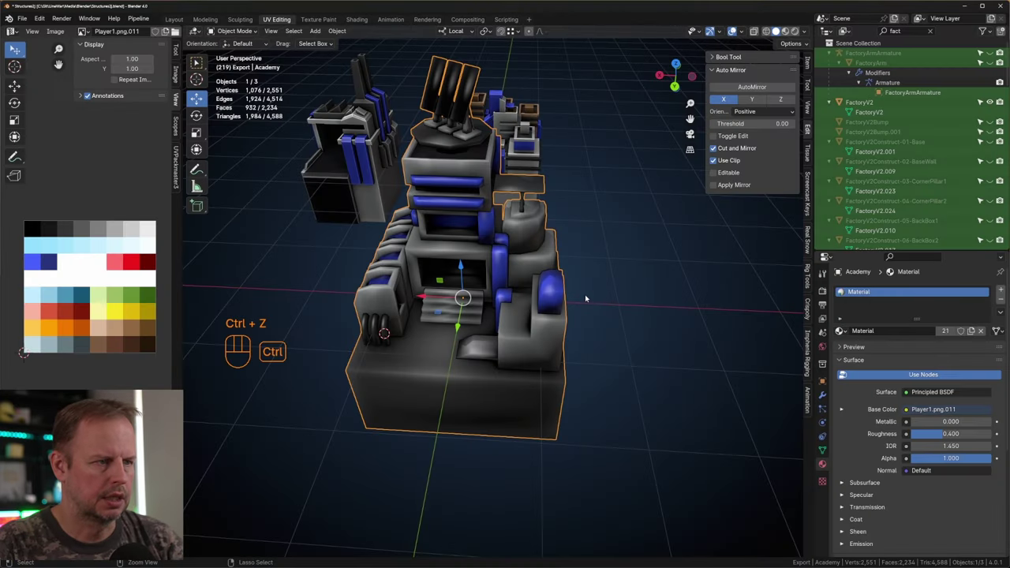
key(Tab)
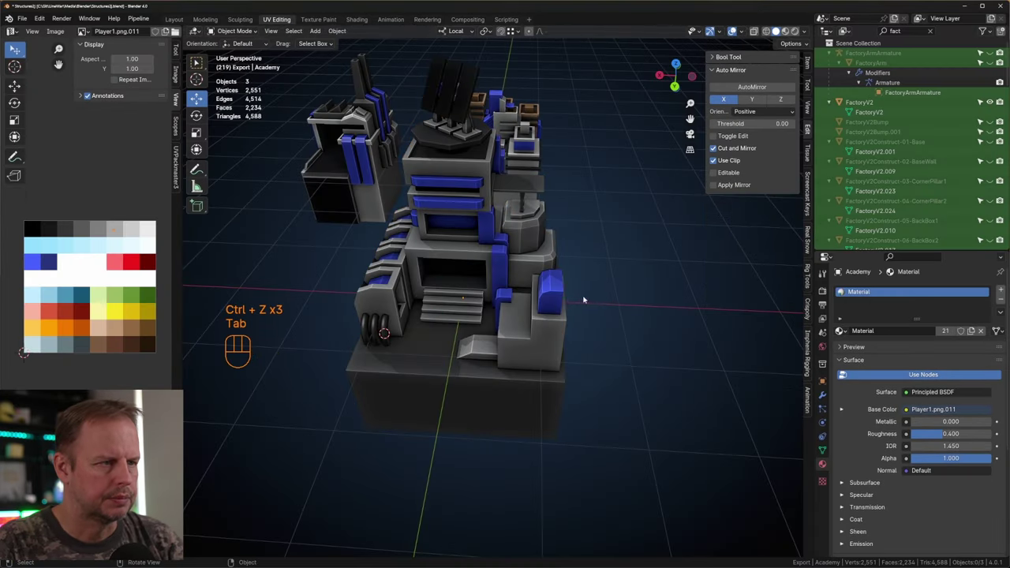
Inset the four outer side faces of the upper octagonal drum together by about 0.068 m.
middle_drag(582, 297, 573, 329)
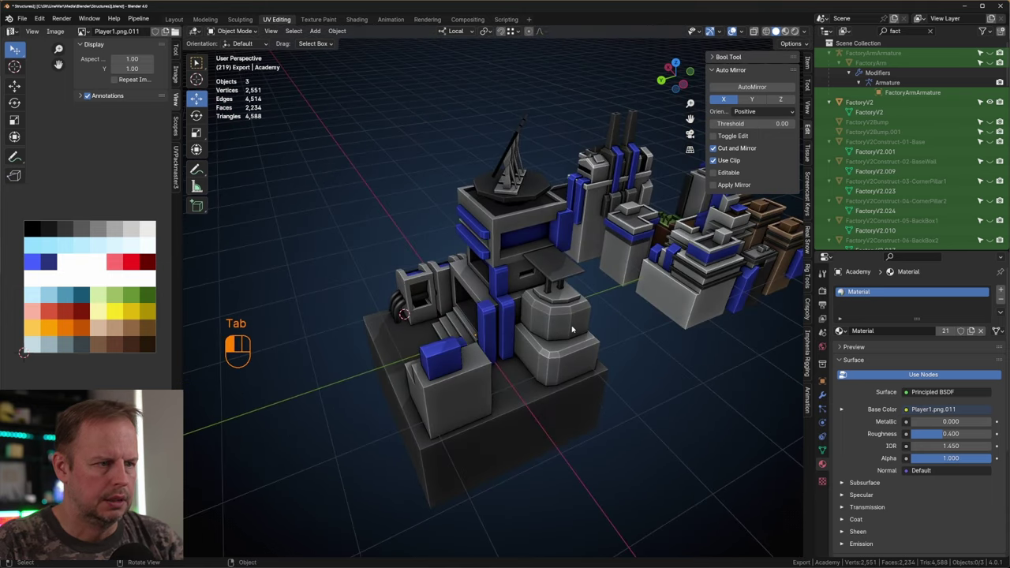
click(572, 329)
key(Tab)
key(3)
click(573, 327)
shift+click(556, 325)
shift+click(537, 324)
shift+click(526, 317)
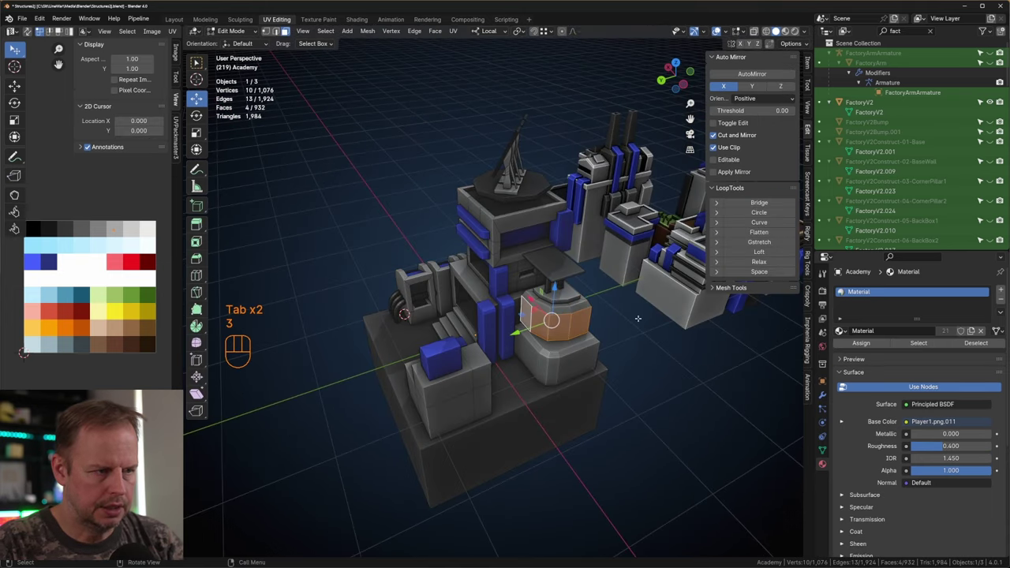
key(i)
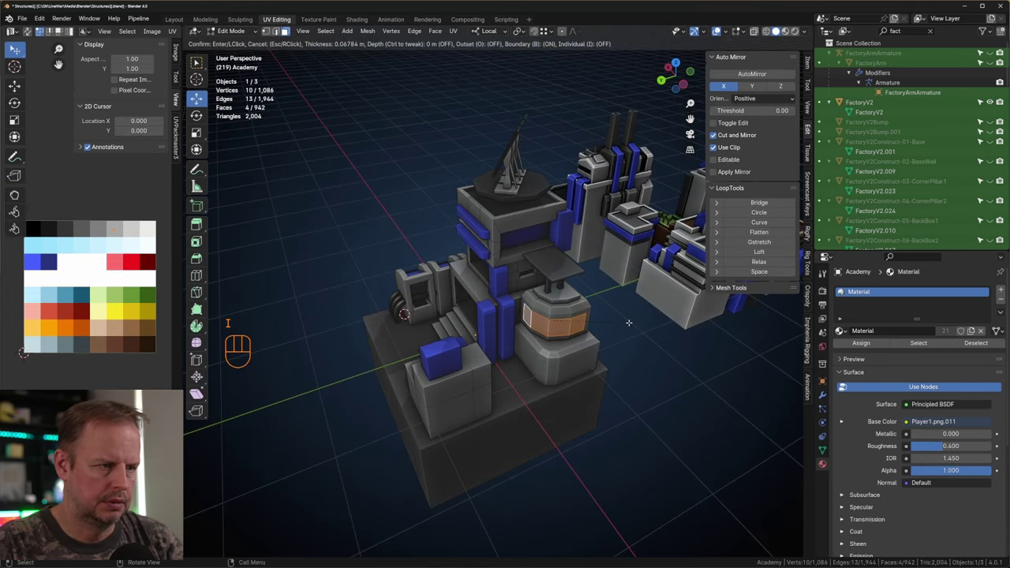
click(628, 322)
Extrude the upper drum's inset faces about 0.085 m inward along their normals and recolour them dark grey.
middle_drag(623, 329, 623, 325)
key(alt+e)
click(623, 326)
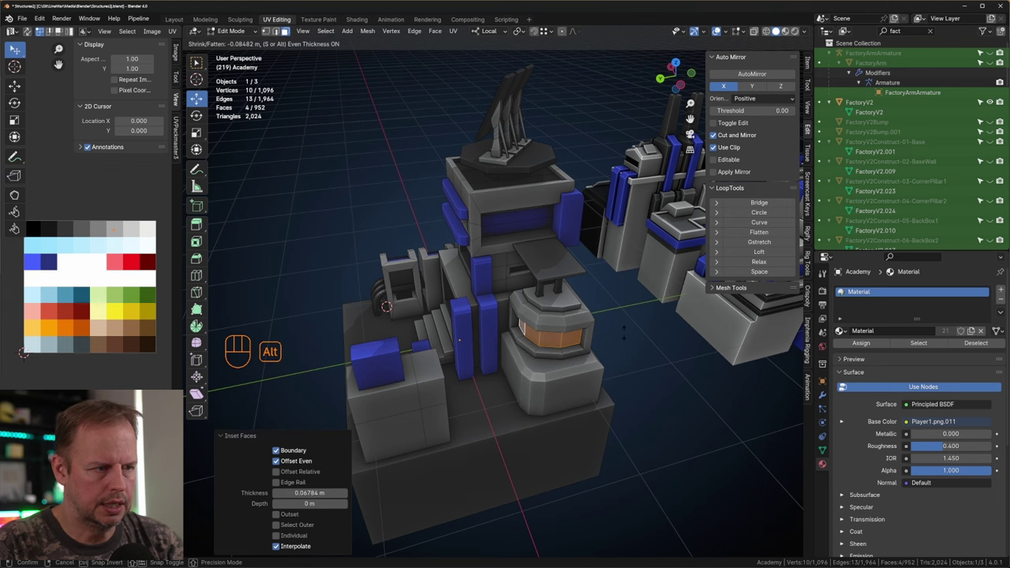
click(625, 335)
key(a)
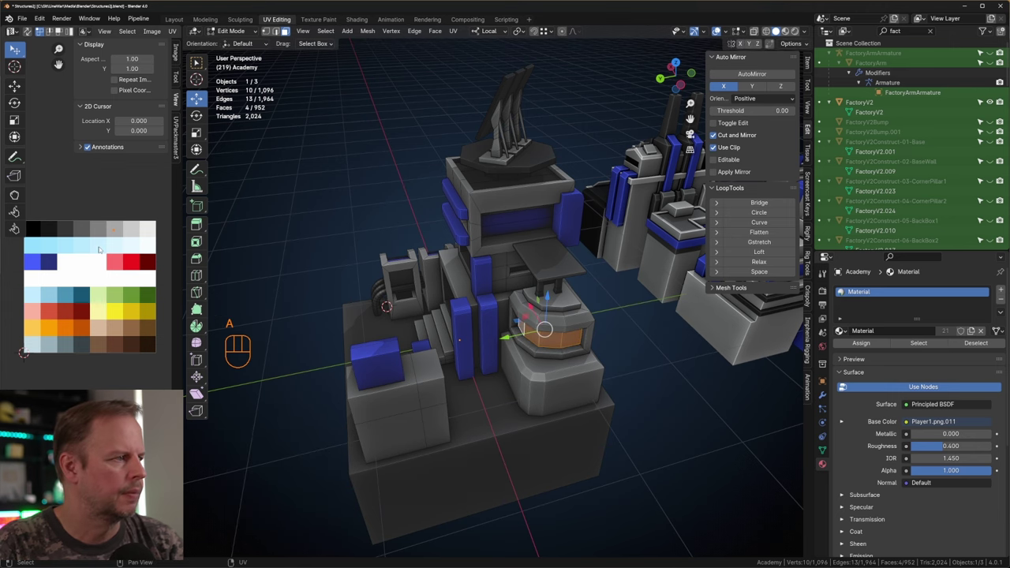
key(g)
click(57, 249)
Inset the four outer side faces of the lower drum tier together by about 0.103 m.
middle_drag(540, 402, 575, 378)
click(577, 376)
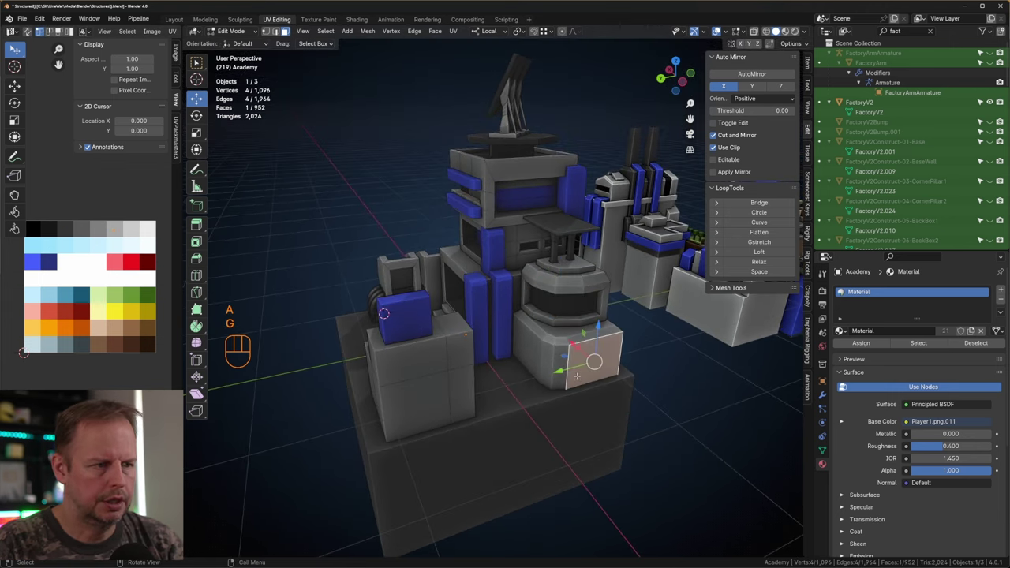
shift+click(531, 355)
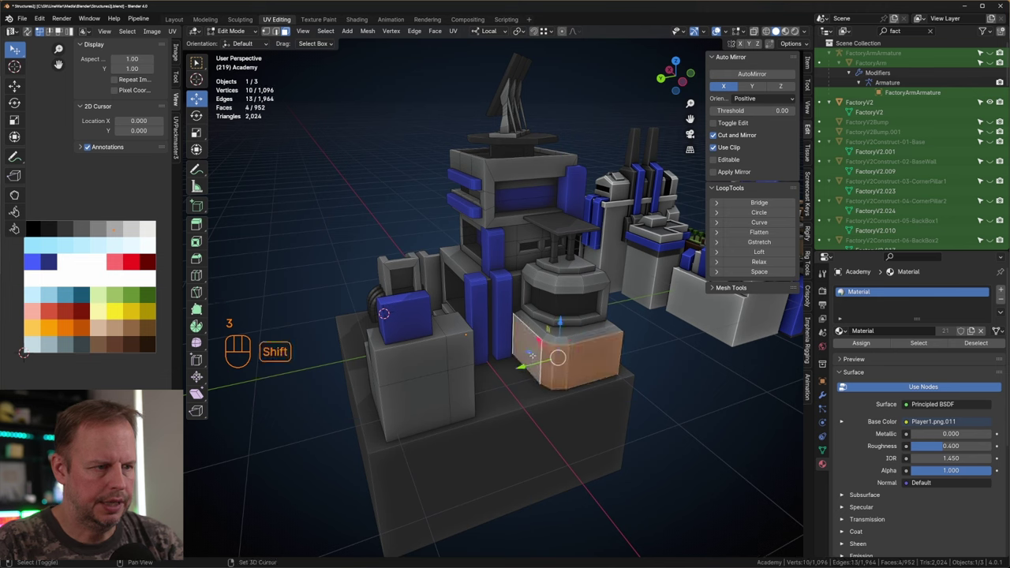
key(i)
click(653, 360)
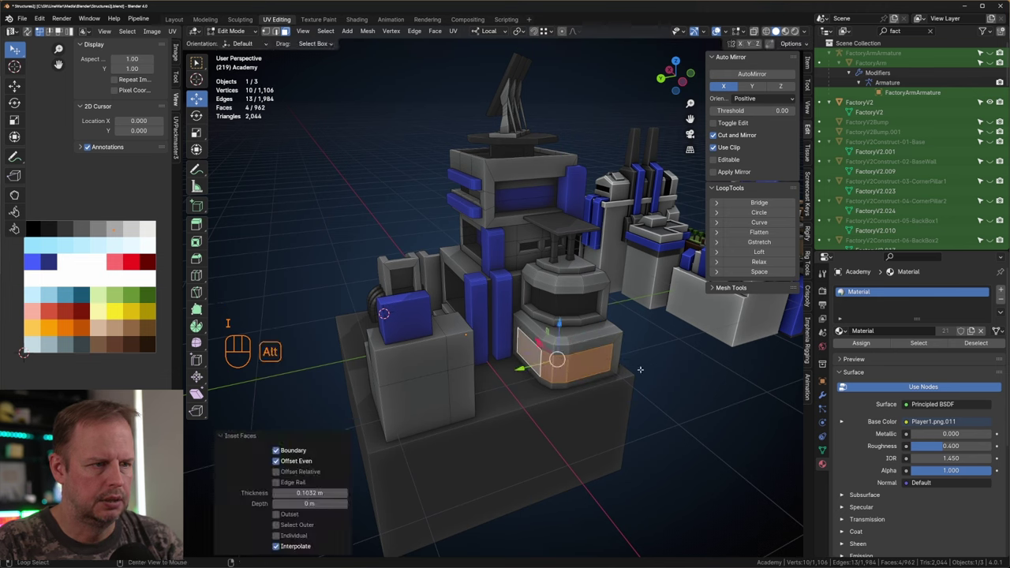
Extrude the lower tier's inset faces about 0.092 m inward with even thickness and shift their UVs to a dark swatch.
key(alt+e)
click(640, 369)
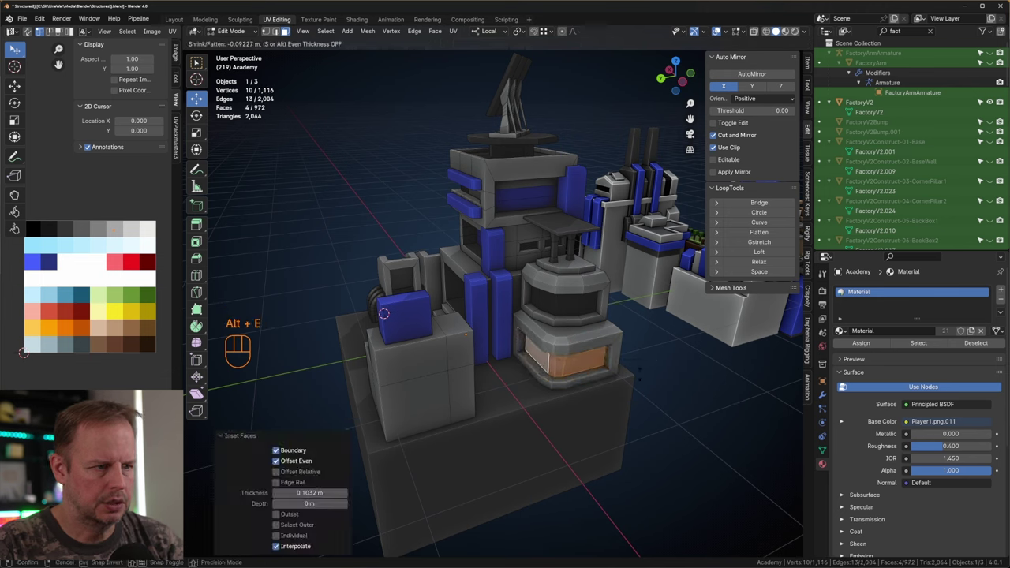
click(641, 375)
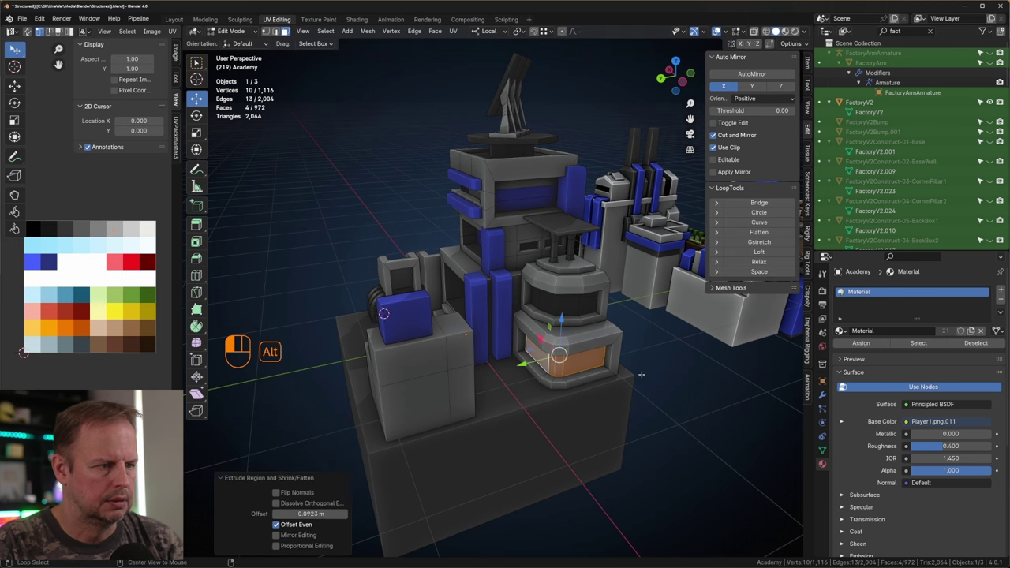
key(a)
key(g)
click(19, 258)
Duplicate the blue panel on the tower's rear corner and move the copy about 1.32 m down to the base wall.
middle_drag(440, 290, 540, 240)
click(542, 236)
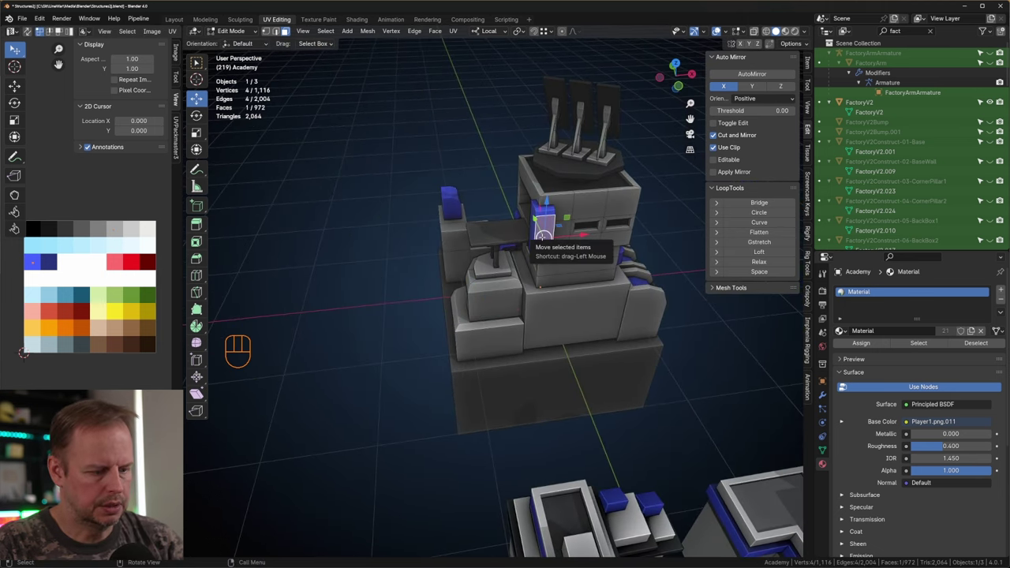
key(l)
key(shift+d)
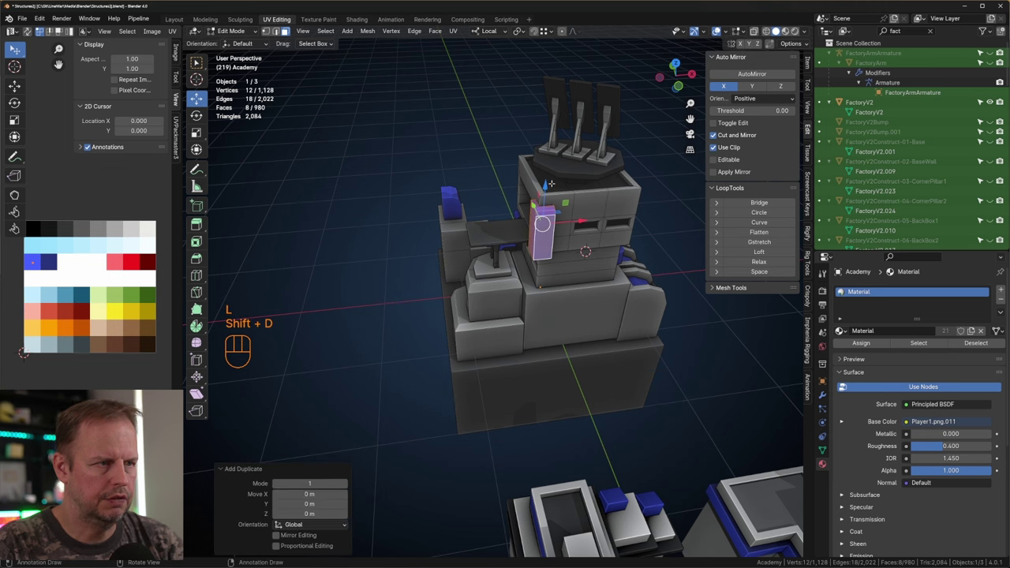
click(553, 293)
Resize the copied blue panel to fit the rear base wall and shift it about 0.1 m along local X.
key(s)
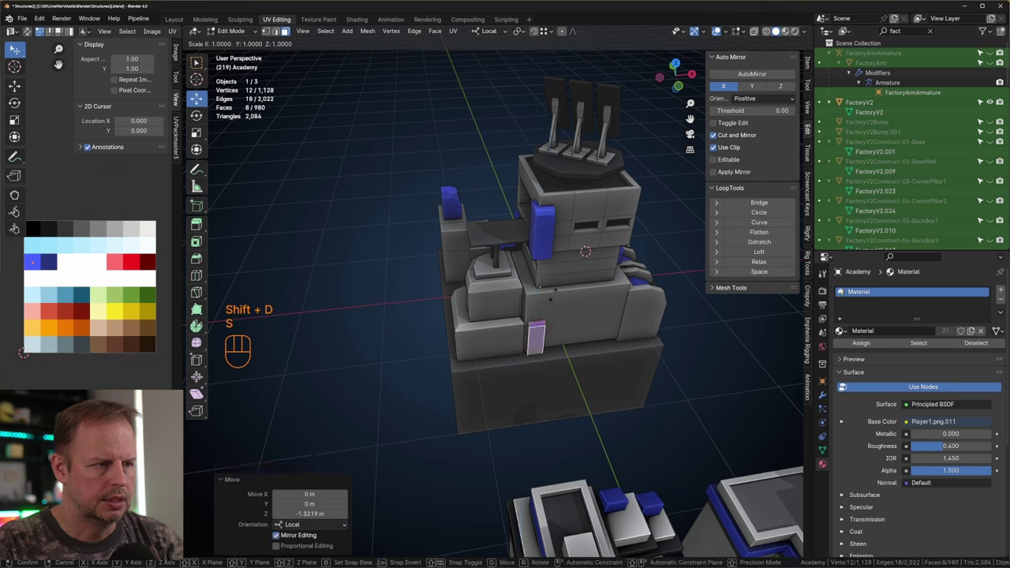
key(z)
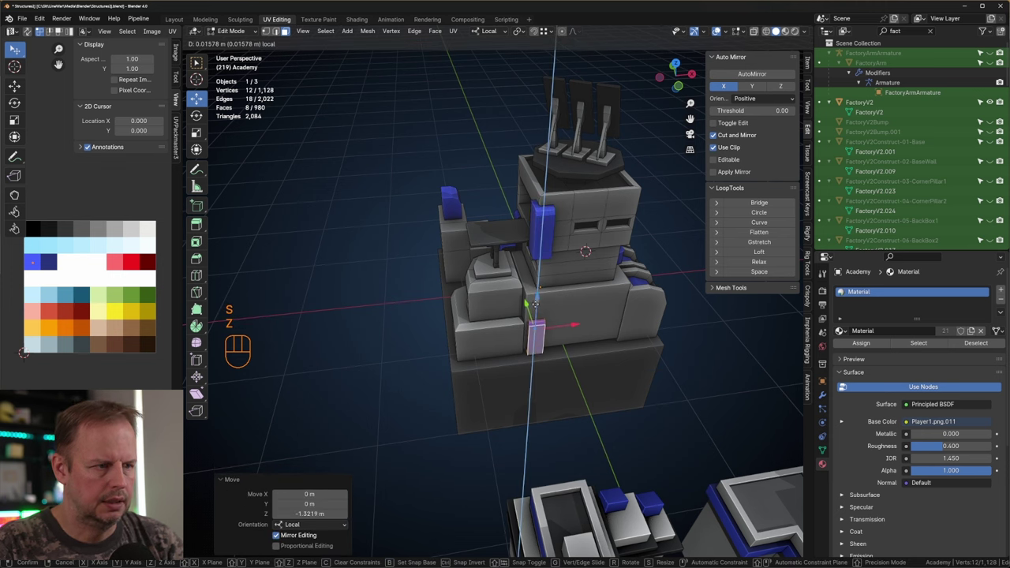
click(535, 303)
drag(527, 306, 583, 324)
key(s)
click(607, 306)
Duplicate the blue base panel about 0.39 m along local X and repeat the duplication for a row of three.
key(shift+d)
key(x)
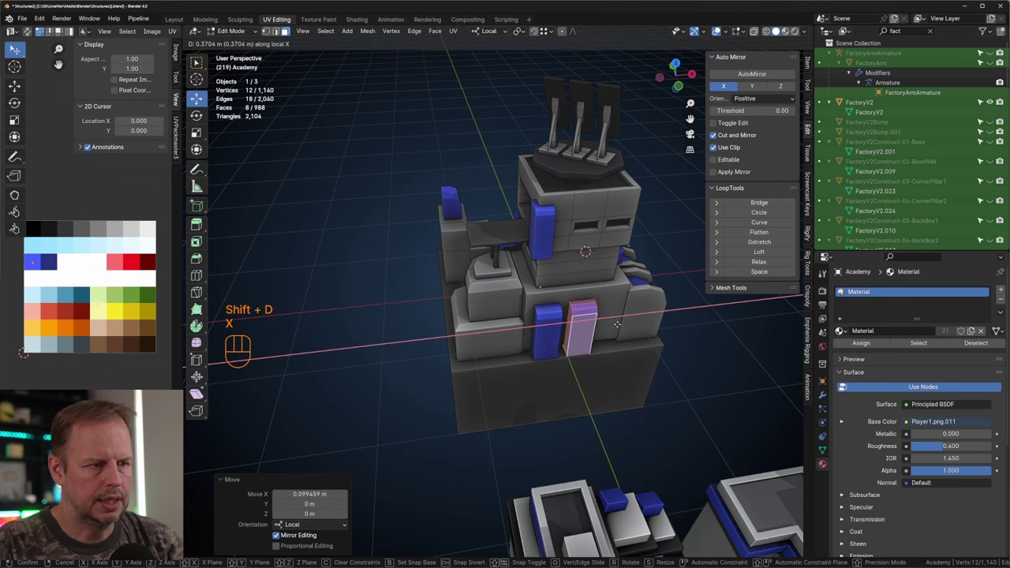
click(617, 324)
key(shift+r)
Select all three blue base panels, scale them to 0.912 along local X and shift the row along X.
middle_drag(617, 323, 574, 346)
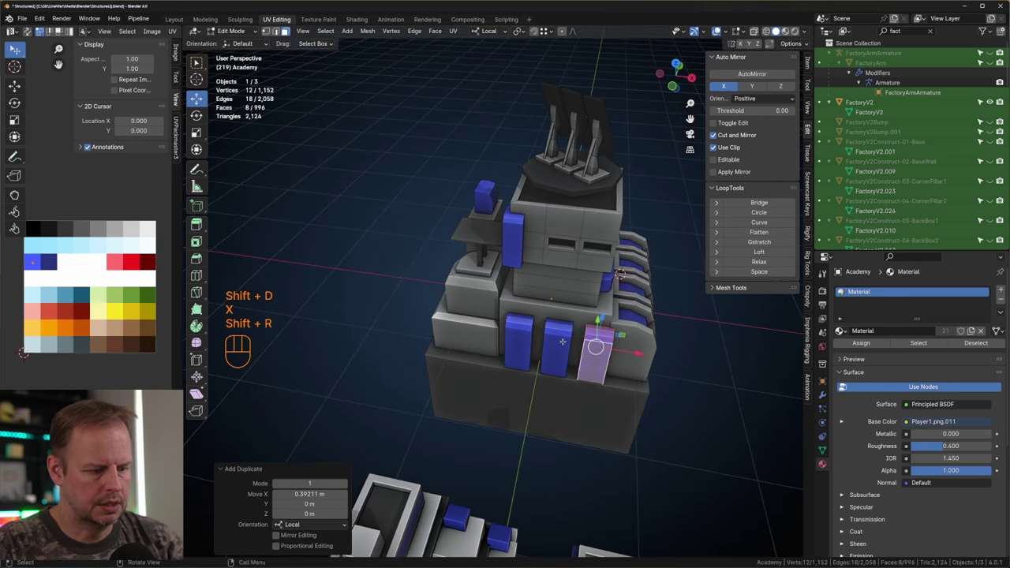
key(l)
key(l)
key(s)
key(x)
click(610, 354)
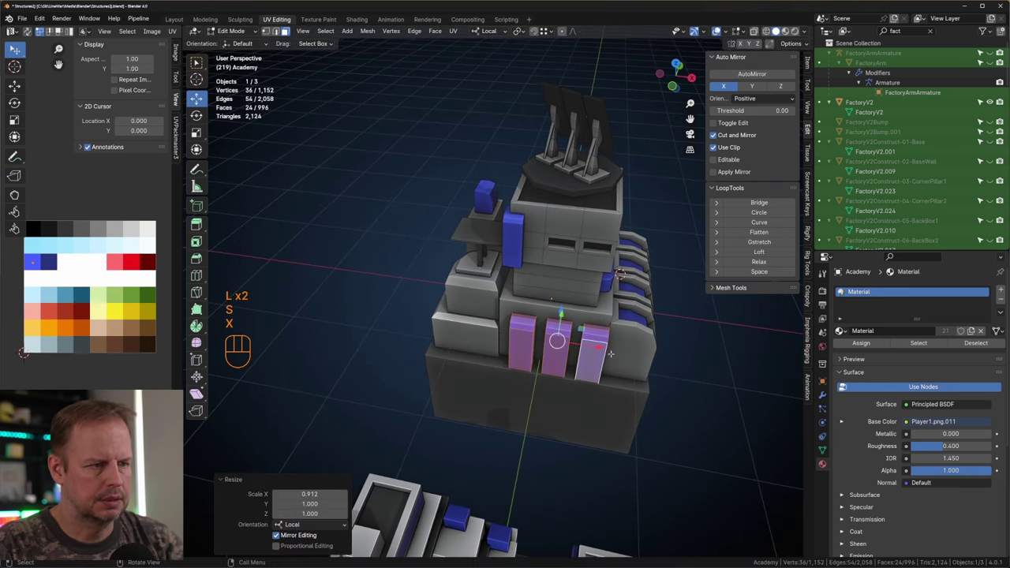
key(g)
key(x)
click(599, 354)
Duplicate the tower's rear wall face below the small windows in place and scale the copy to 0.846.
mouse_move(600, 354)
middle_down()
mouse_move(522, 318)
mouse_move(597, 347)
middle_up()
click(527, 295)
middle_drag(527, 296, 552, 289)
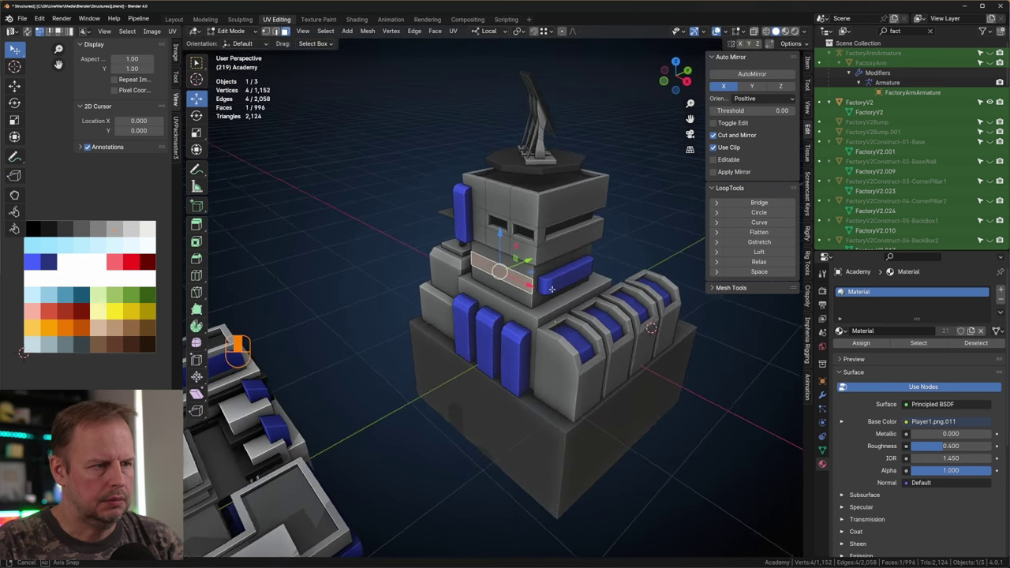
key(shift+d)
right_click(551, 288)
key(s)
click(479, 253)
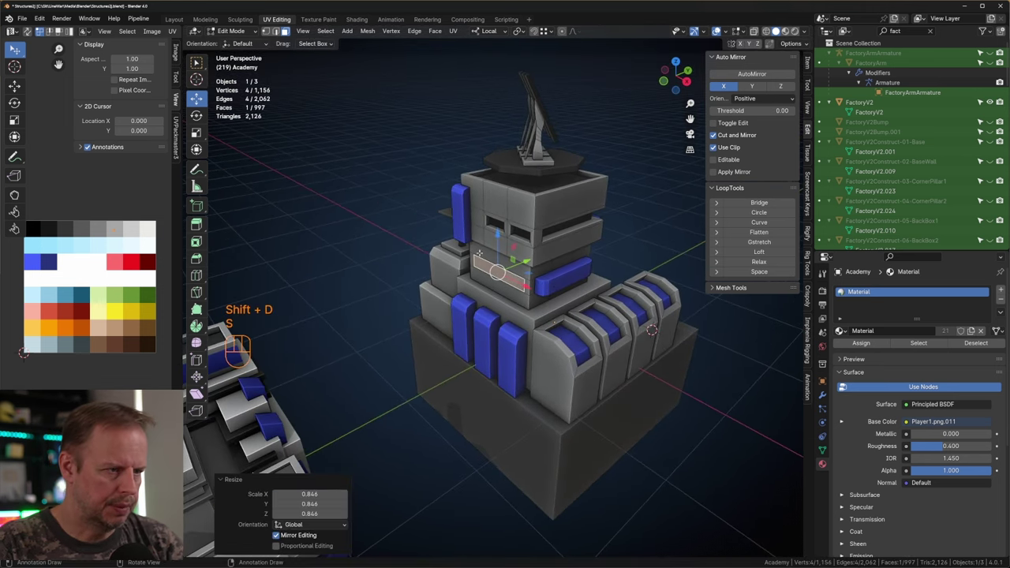
Move the duplicated wall face down along local Z and shift it about 0.023 m along local Y.
key(g)
key(z)
drag(499, 247, 531, 271)
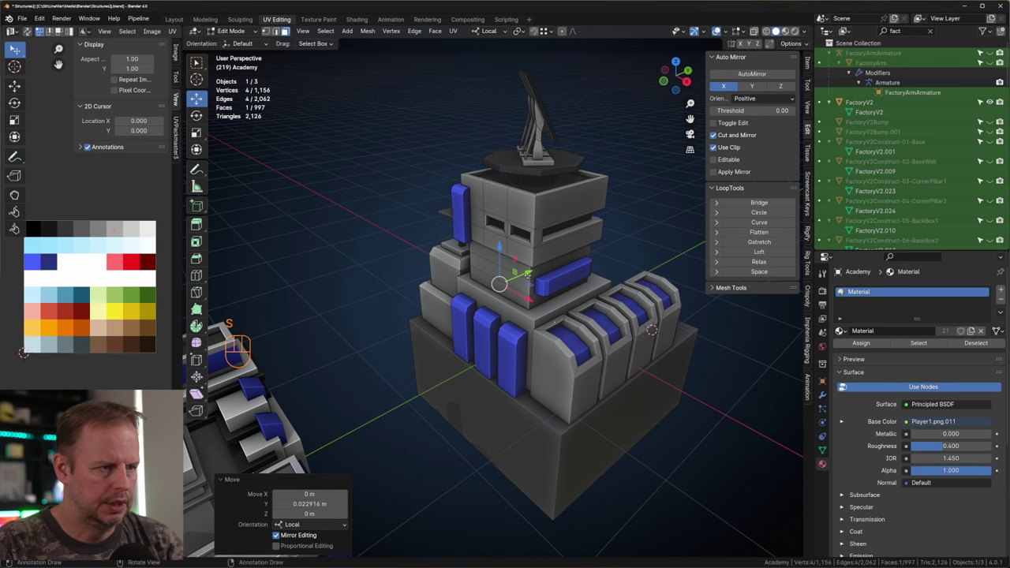
Extrude the duplicated rear wall face outward into a ledge below the small windows.
key(e)
click(504, 295)
click(504, 293)
Recess the two wall faces above the ledge with an inset of about 0.062 m, a 0.629 local X scale and an inward extrusion.
middle_drag(503, 292, 532, 299)
click(527, 295)
shift+click(525, 275)
key(i)
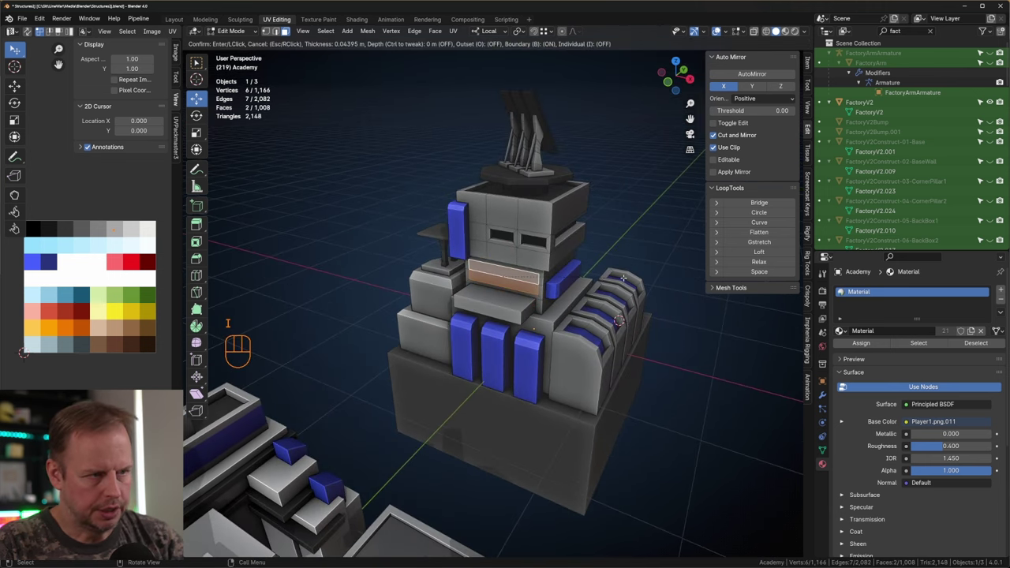
click(621, 278)
key(s)
key(x)
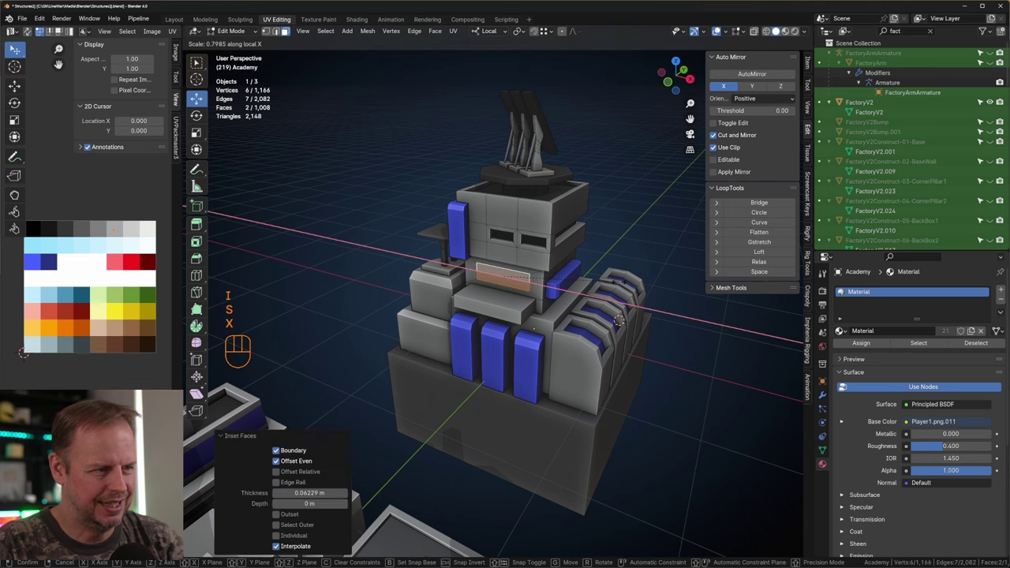
click(614, 280)
key(e)
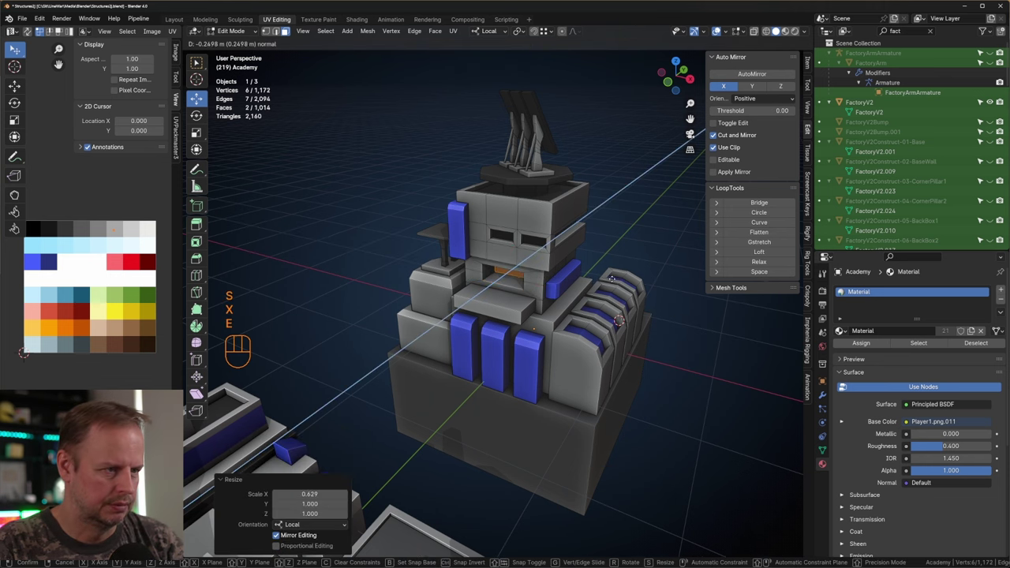
click(613, 278)
Select the faces inside the new recess, grow the selection and recolour them with a dark palette colour.
middle_drag(614, 278, 515, 247)
key(3)
key(a)
key(a)
shift+click(515, 247)
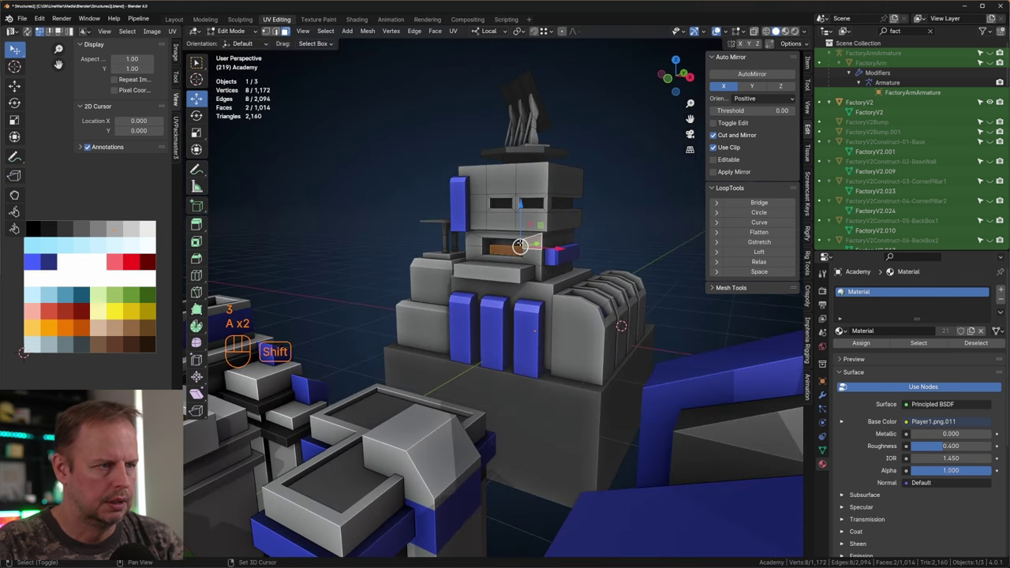
shift+click(508, 247)
key(ctrl+KP_Add)
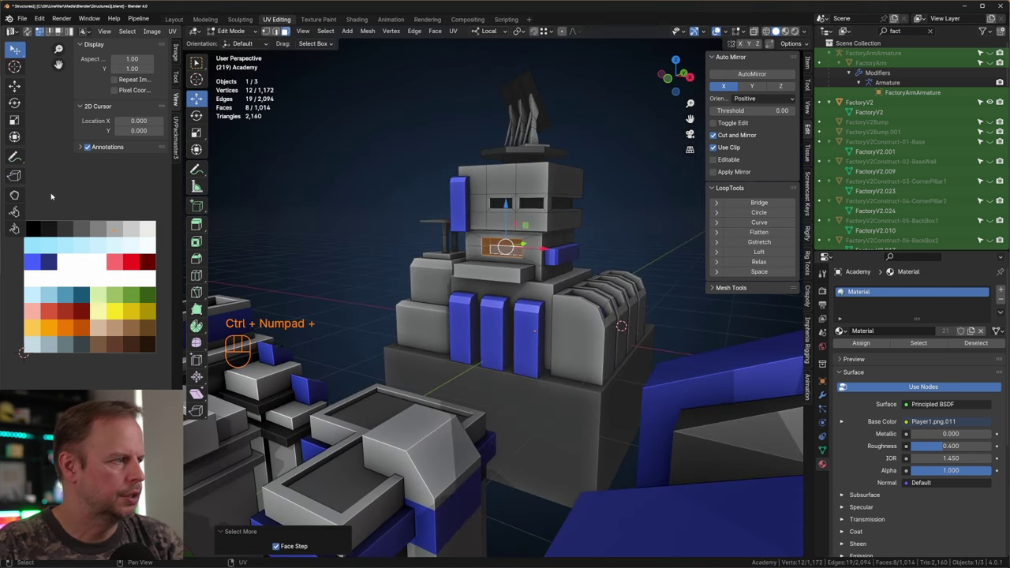
key(a)
key(g)
click(7, 197)
Duplicate the wall face above the tower's small rear window in place and scale the copy to 0.205 along local Z.
middle_drag(517, 213, 523, 295)
click(569, 275)
scroll(458, 267, down, 3)
scroll(494, 270, up, 3)
click(520, 292)
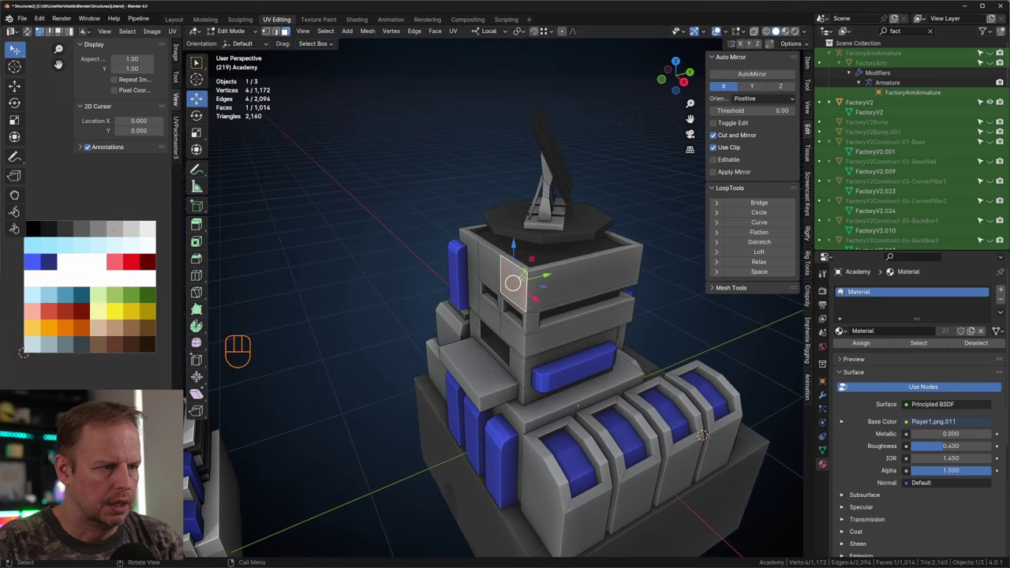
key(shift+d)
key(s)
key(z)
click(537, 290)
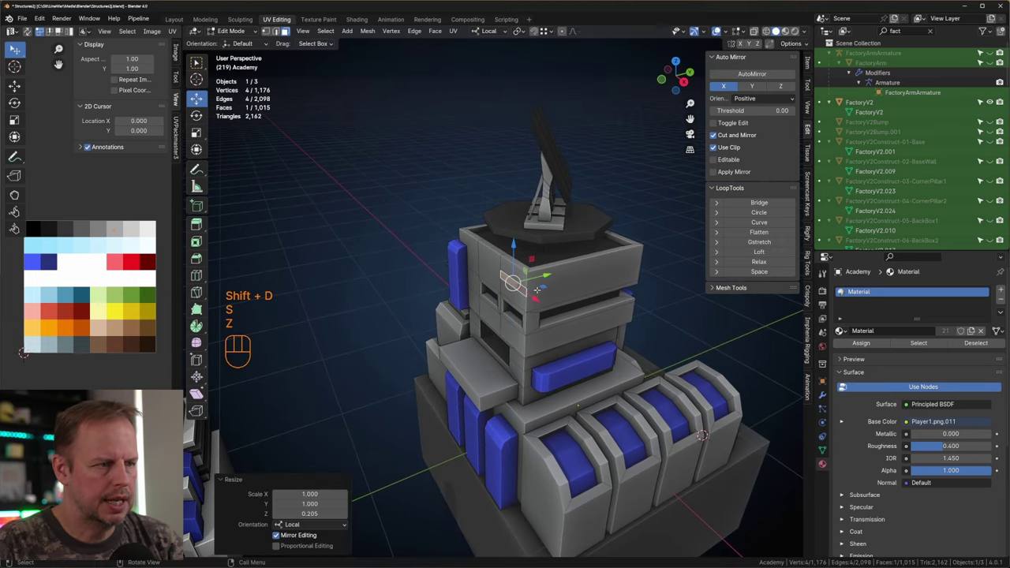
Extrude the narrow strip outward into a thin bar and recolour the whole bar blue on the palette.
key(e)
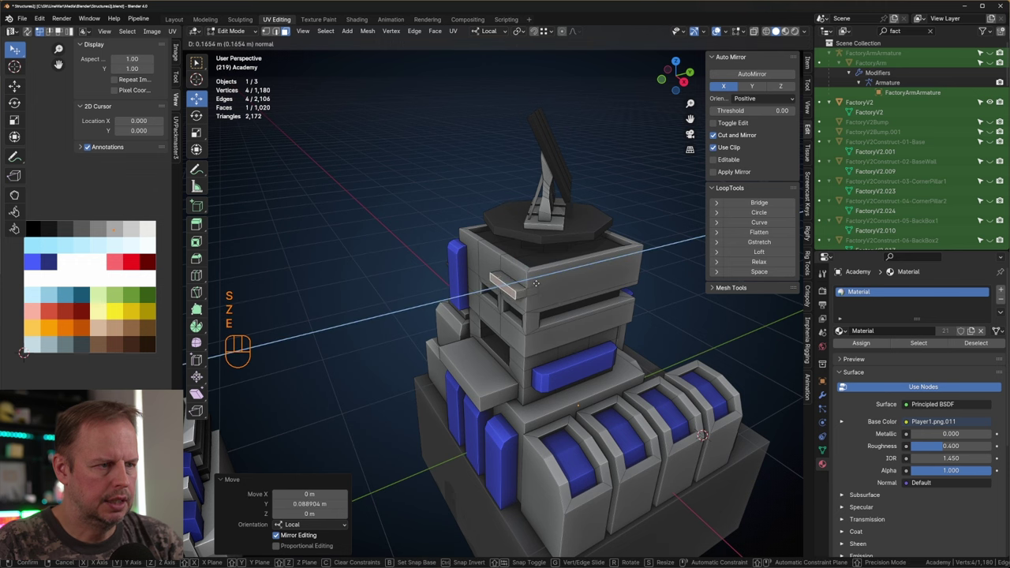
click(527, 292)
key(l)
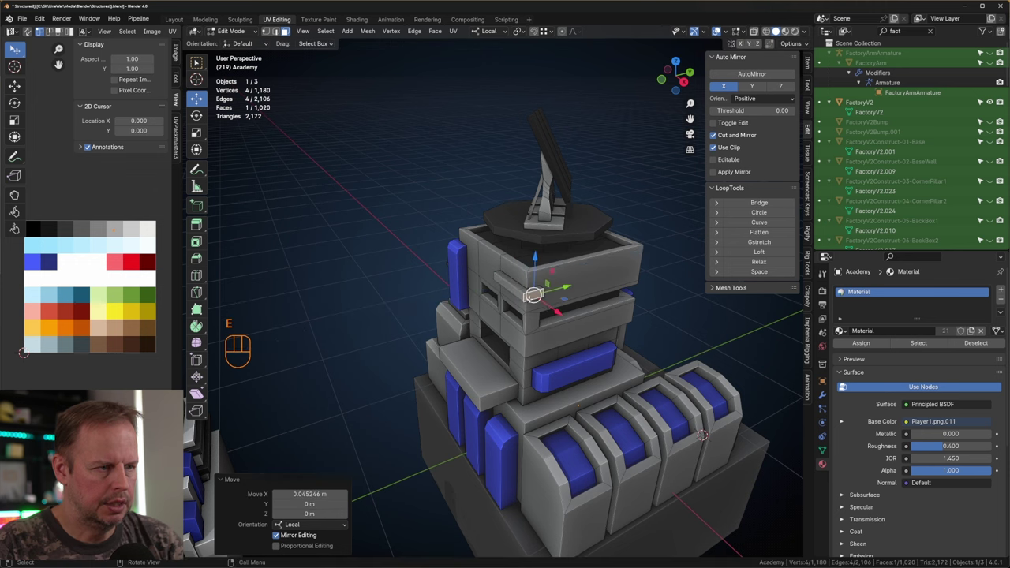
key(a)
key(g)
click(82, 317)
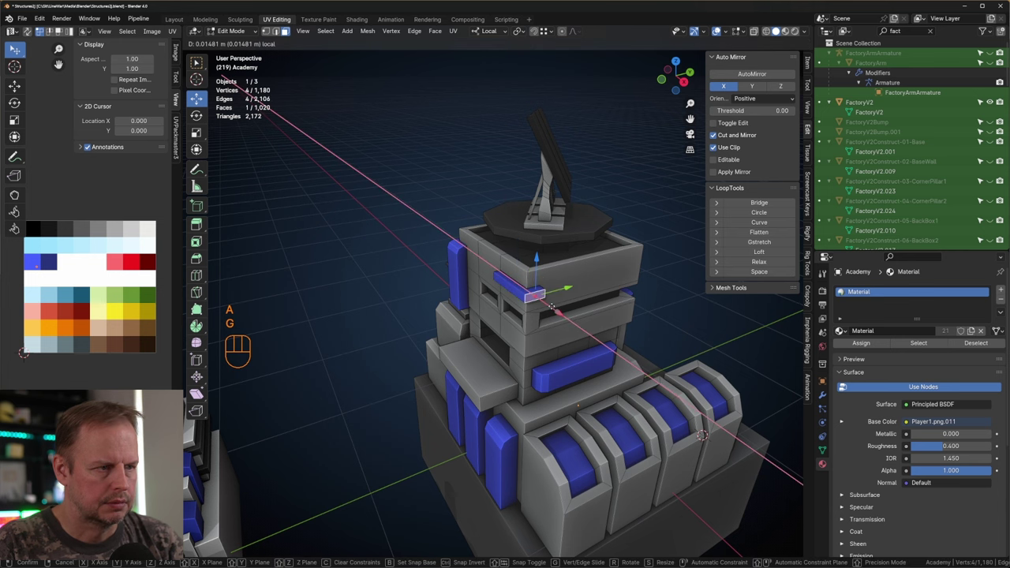
Extend the bar's end face slightly along local X and move the whole bar about 0.41 m down along local Z.
click(525, 295)
key(l)
drag(519, 244, 518, 312)
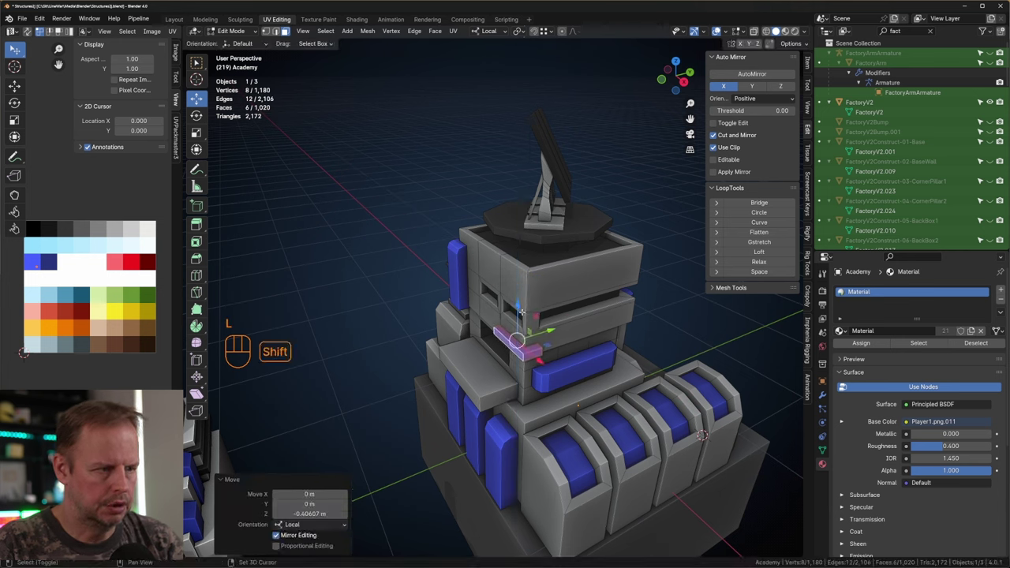
Duplicate the blue bar 0.318 m up along local Z, then add two more copies spaced about 0.11 m apart.
key(shift+d)
key(z)
click(521, 268)
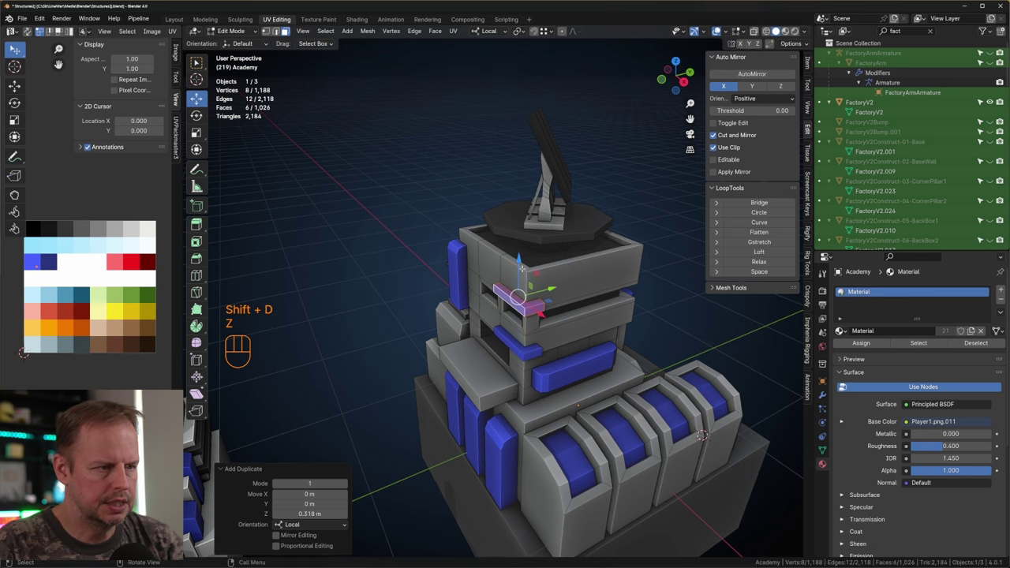
key(shift+d)
key(z)
click(561, 279)
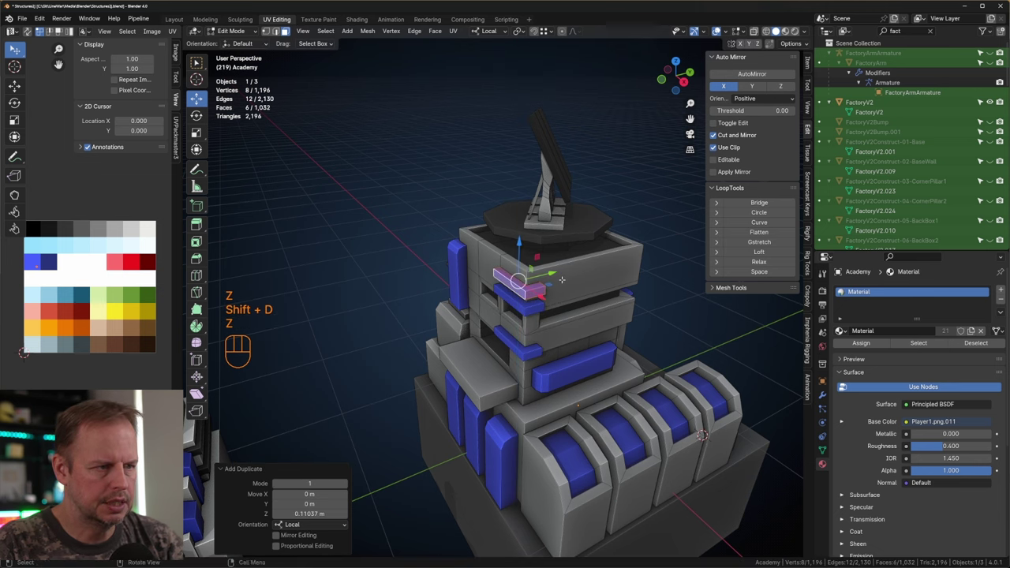
key(shift+r)
Select the stacked upper blue bars on the tower's rear corner and raise them slightly along local Z.
middle_drag(561, 279, 493, 269)
key(l)
key(l)
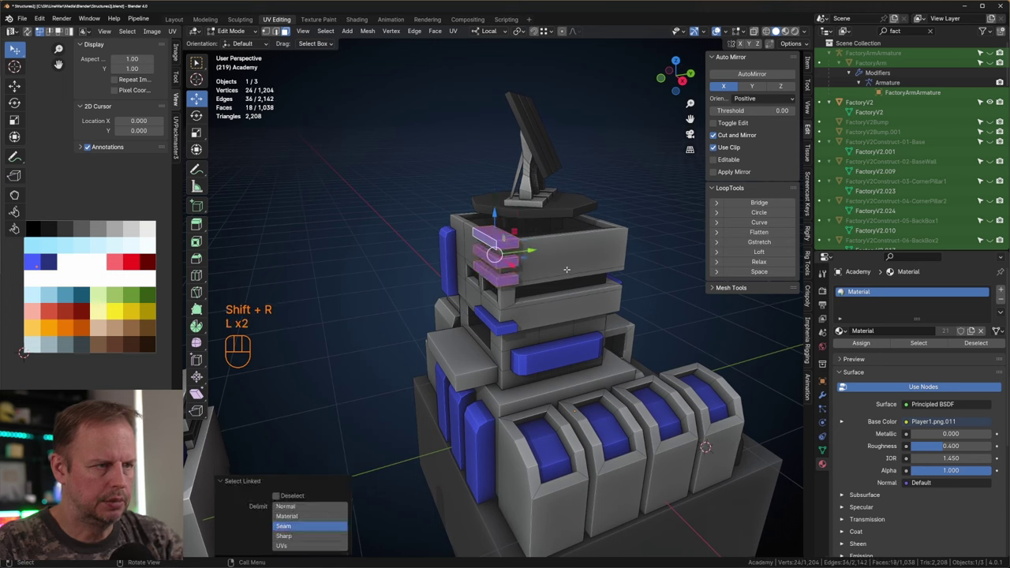
key(s)
key(Escape)
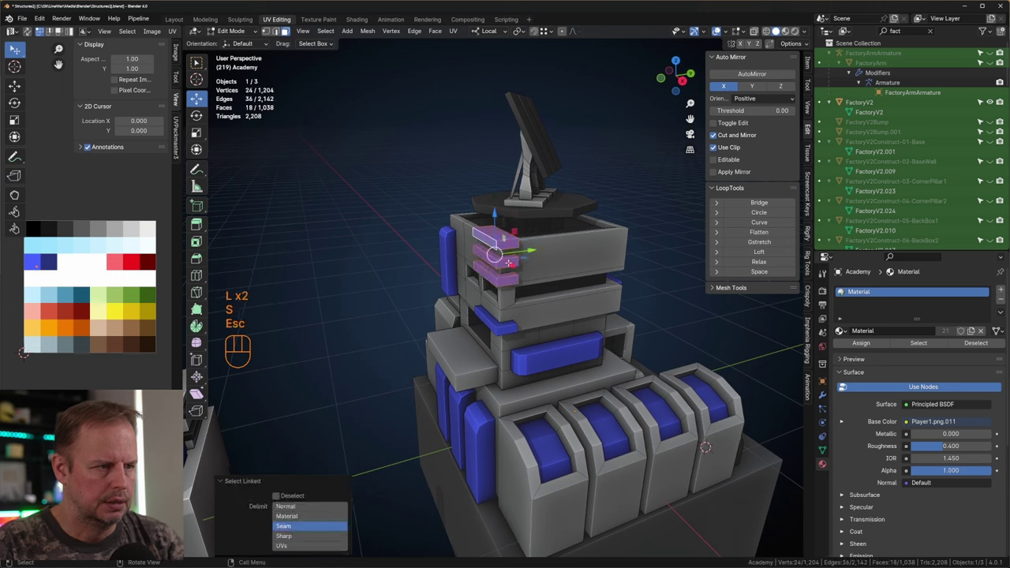
key(l)
drag(489, 220, 496, 207)
click(495, 235)
key(l)
key(Tab)
Duplicate the top face of the small doorway block in place and subdivide the copy.
scroll(608, 254, down, 5)
middle_drag(613, 259, 563, 292)
scroll(584, 276, up, 3)
key(Tab)
click(526, 271)
click(563, 453)
middle_drag(563, 452, 551, 303)
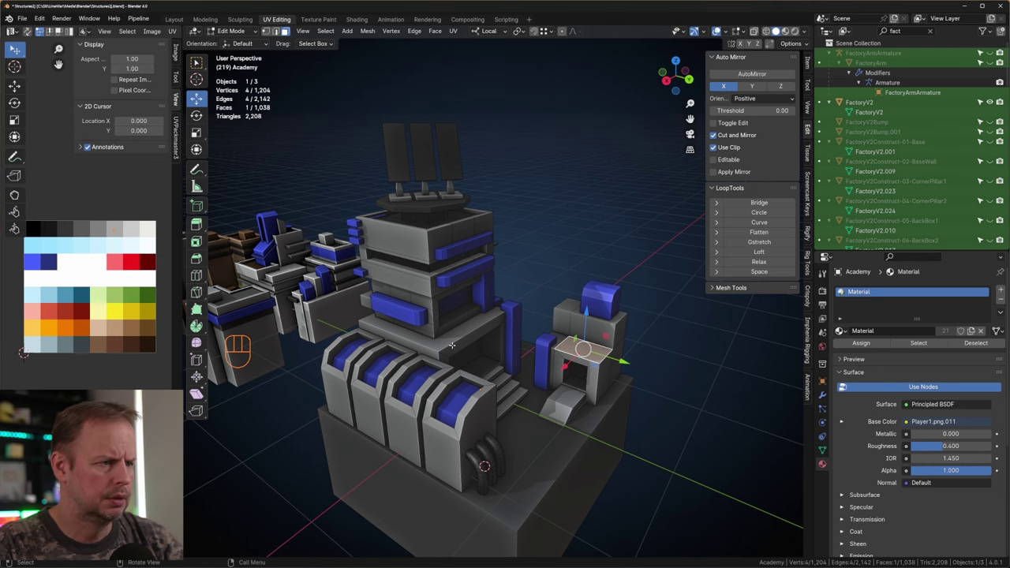
middle_drag(452, 345, 509, 386)
key(shift+d)
right_click(512, 389)
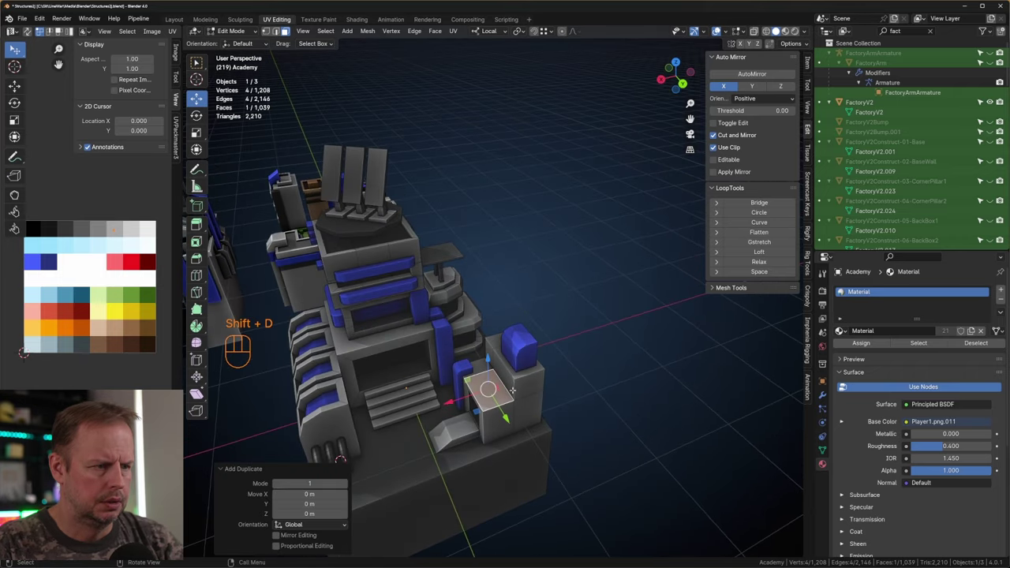
right_click(481, 386)
click(478, 385)
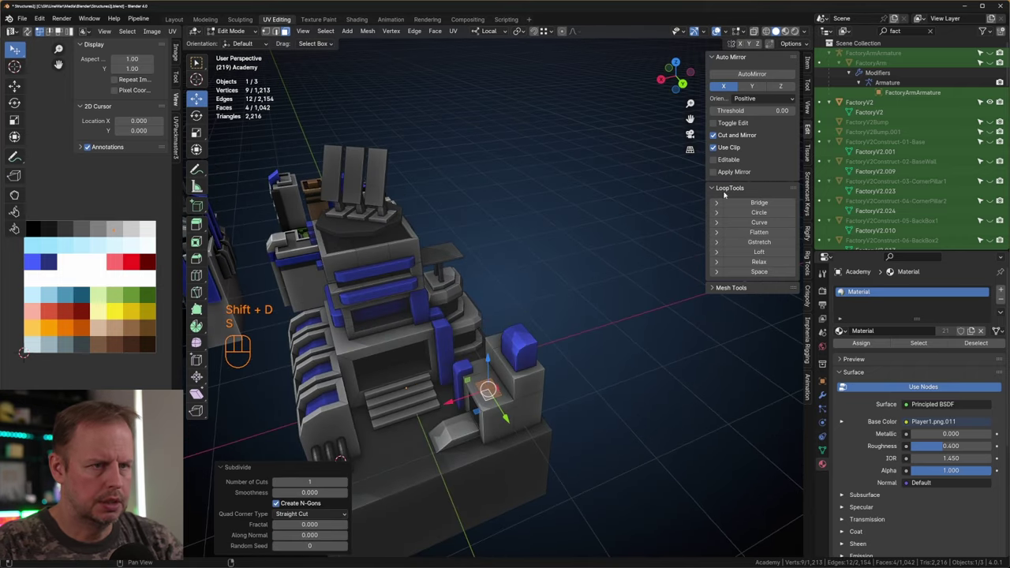
Shape the subdivided face into a circle, scale it to 0.680 and extrude it about 0.76 m upward into a cylinder.
click(760, 212)
key(s)
click(490, 368)
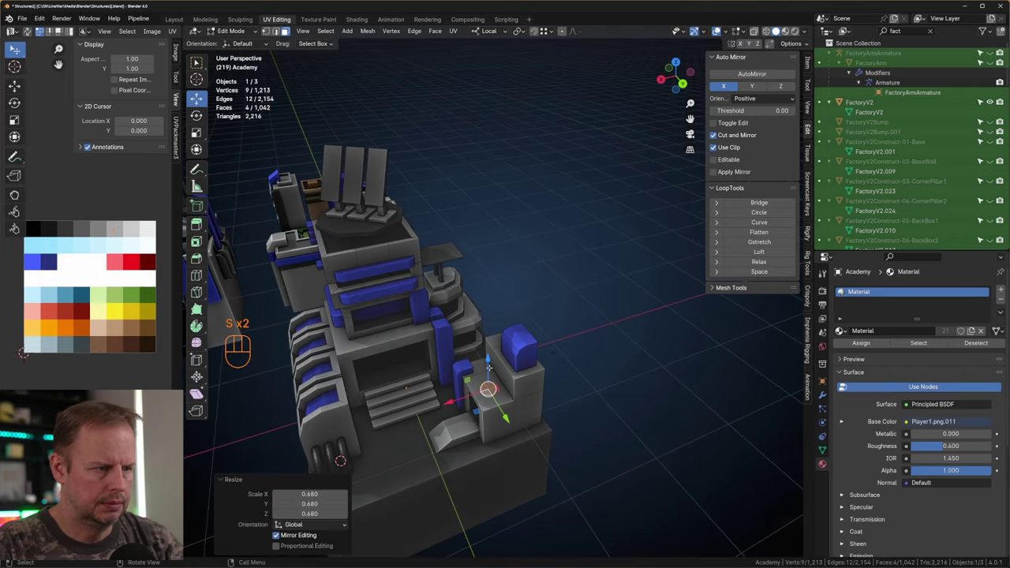
key(e)
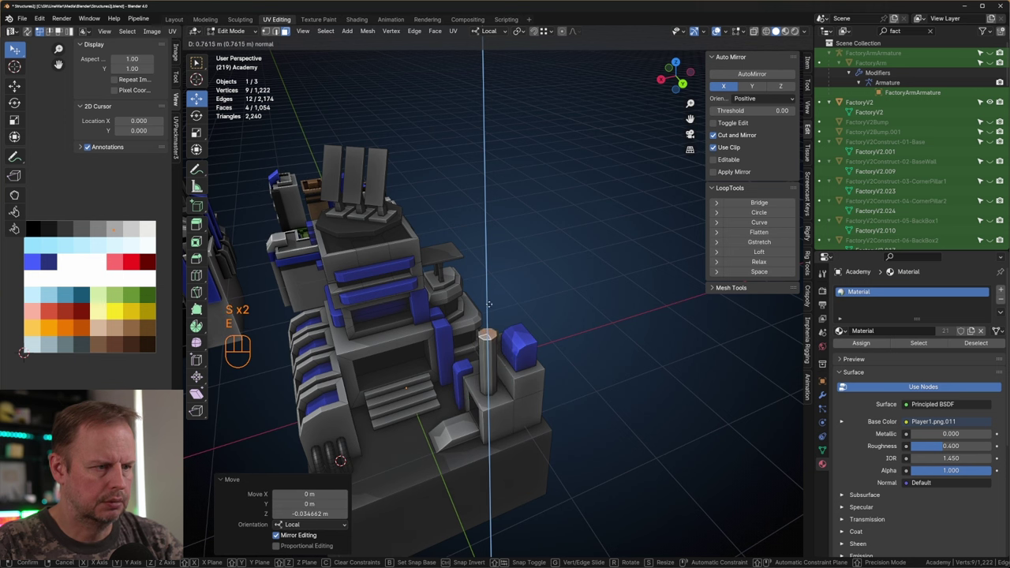
click(489, 308)
Select the whole cylinder and widen it along local X and Y without changing its height.
key(l)
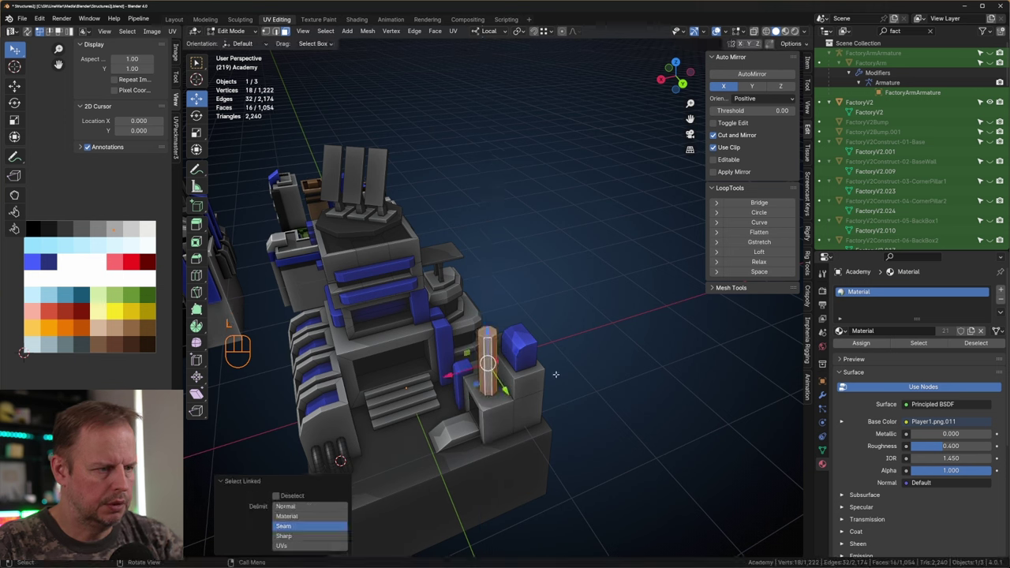
key(s)
key(z)
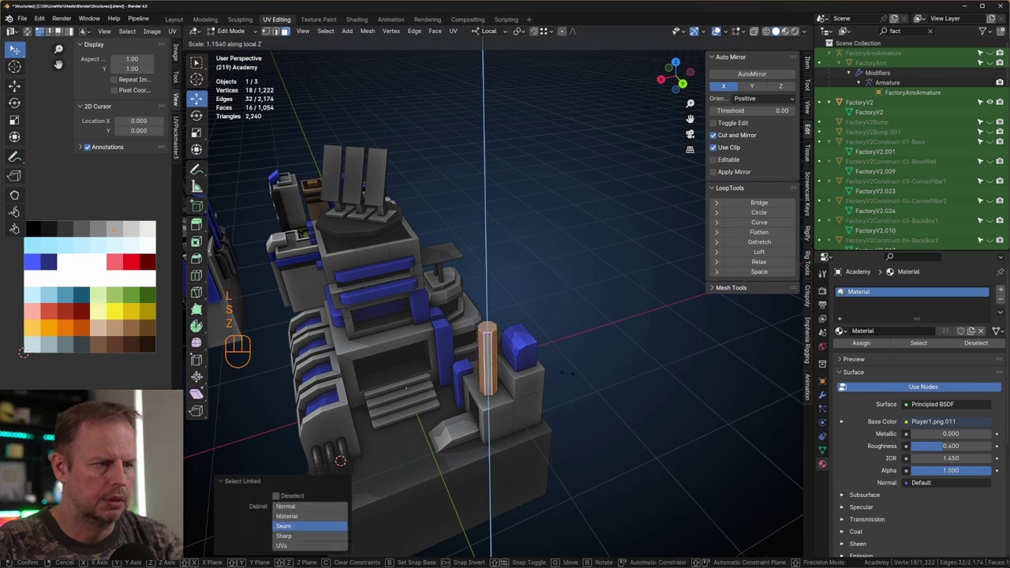
key(shift+z)
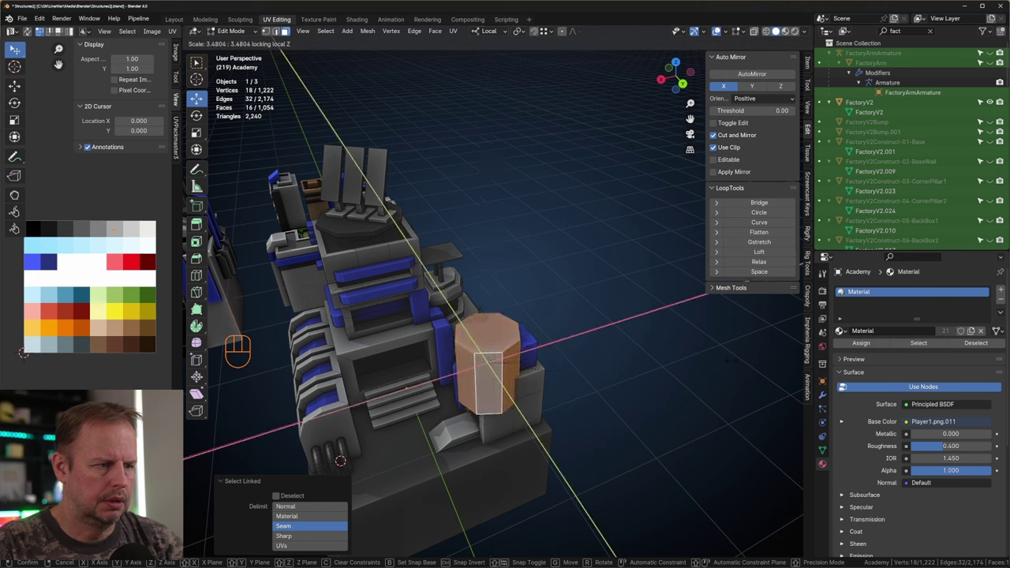
click(524, 370)
Reposition the cylinder along local X, Y and Z so that it sits on the small doorway block.
drag(452, 379, 448, 380)
drag(484, 338, 484, 331)
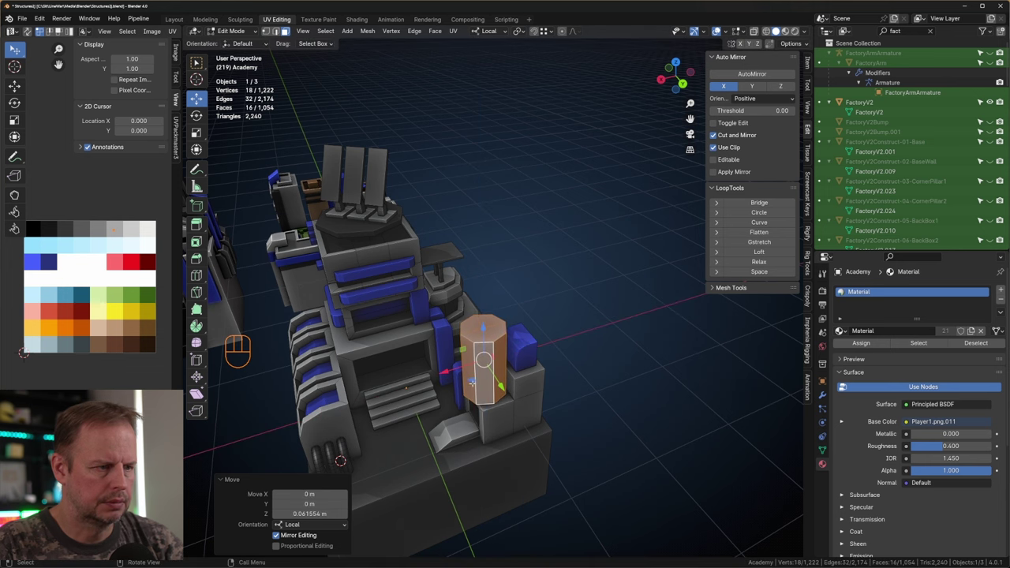
key(x)
click(530, 385)
drag(519, 381, 512, 372)
middle_drag(513, 373, 547, 354)
drag(576, 281, 576, 281)
key(z)
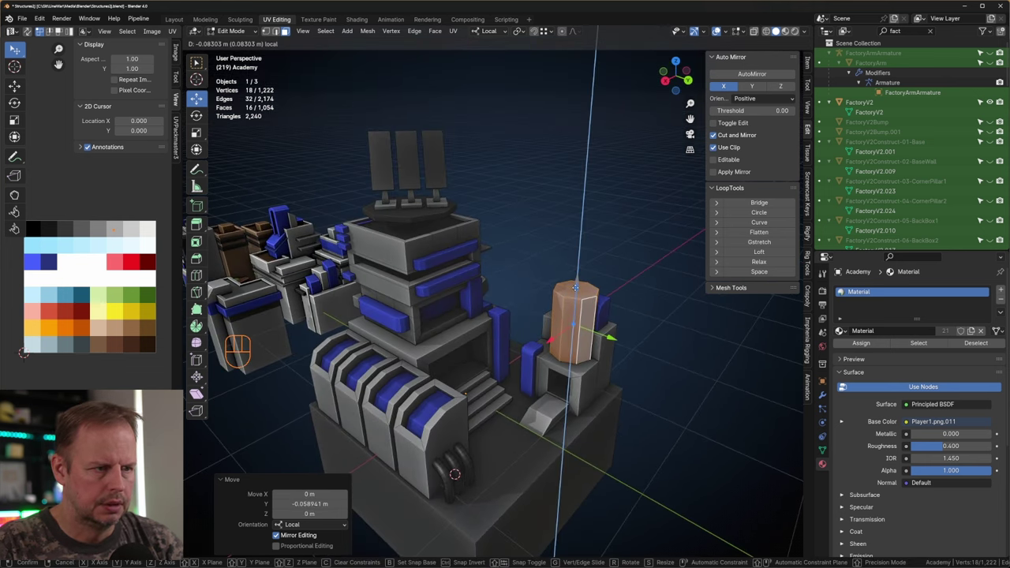
click(588, 304)
Remove the cylinder's redundant edges with Limited Dissolve at a maximum angle of 5°.
key(x)
click(587, 304)
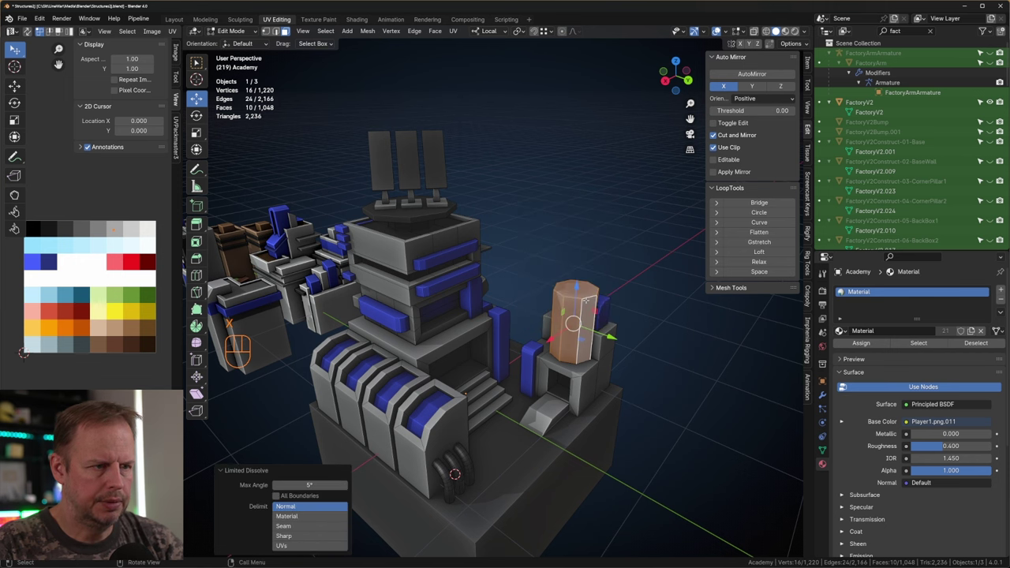
middle_drag(597, 307, 571, 313)
scroll(529, 323, up, 5)
middle_drag(489, 332, 515, 316)
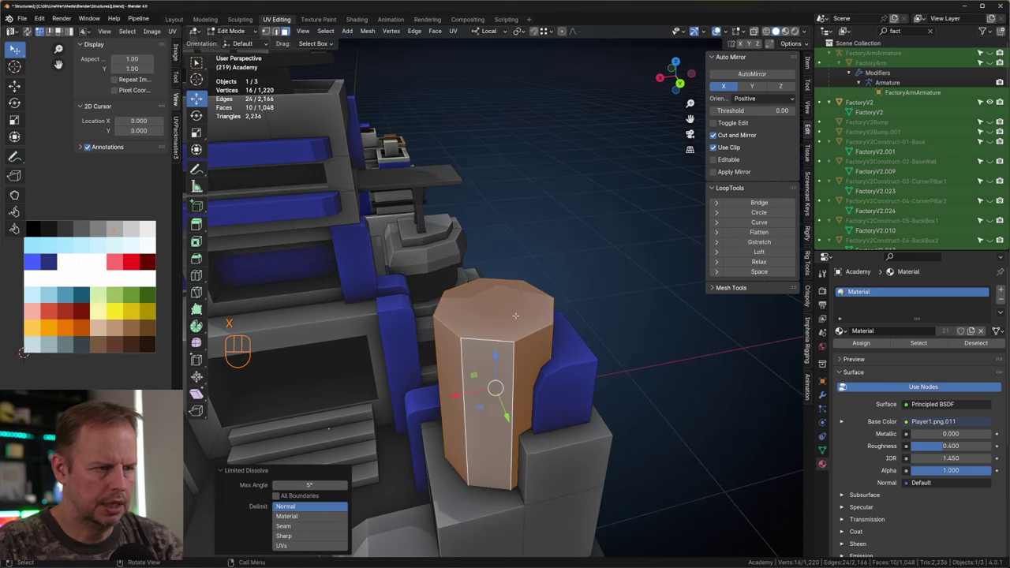
scroll(515, 316, down, 2)
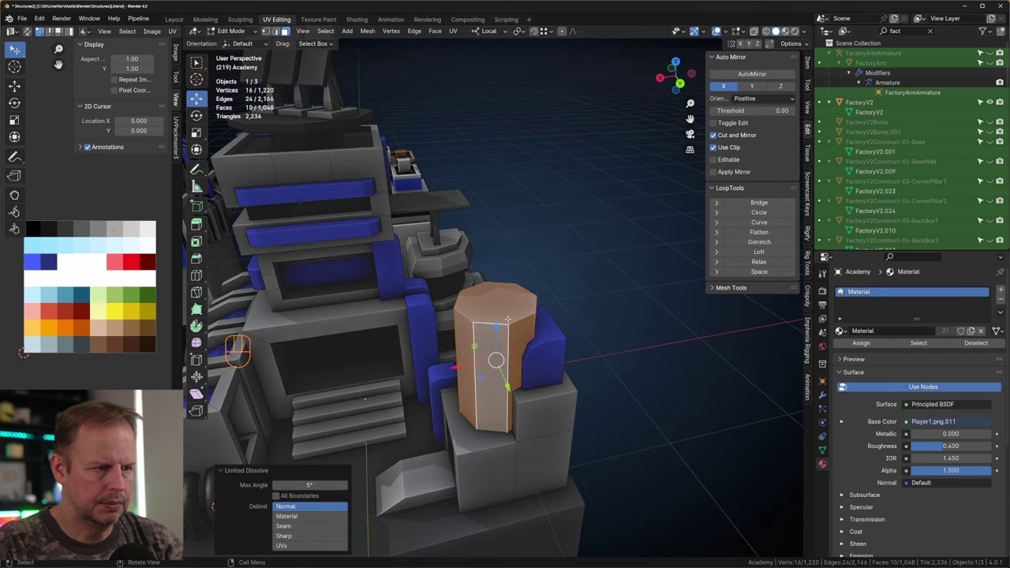
click(517, 316)
Select the whole blue block behind the cylinder and rotate it 180° about local Z.
middle_drag(585, 323, 541, 337)
click(365, 351)
key(ctrl+l)
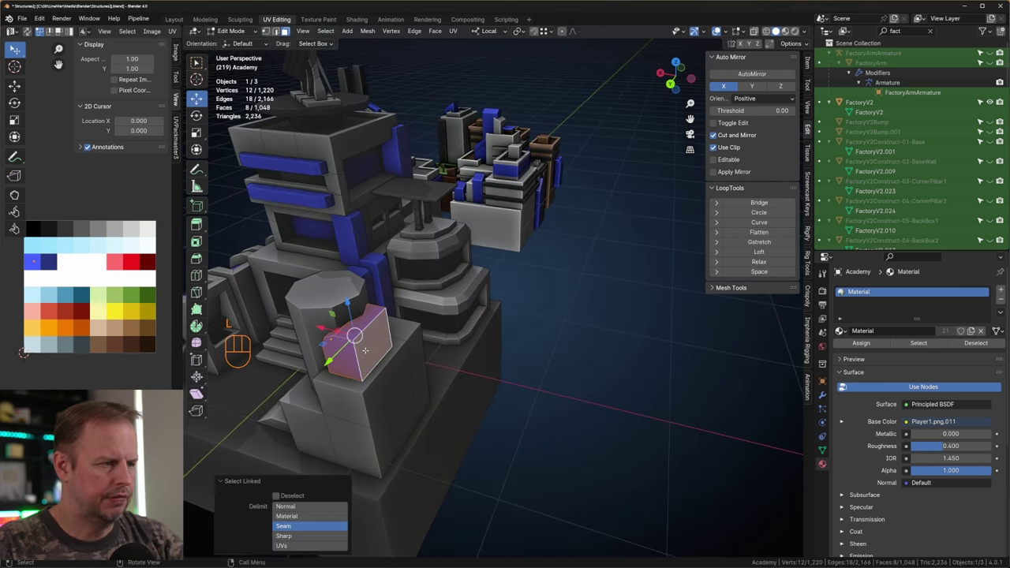
key(r)
key(z)
key(1)
key(8)
key(0)
key(Return)
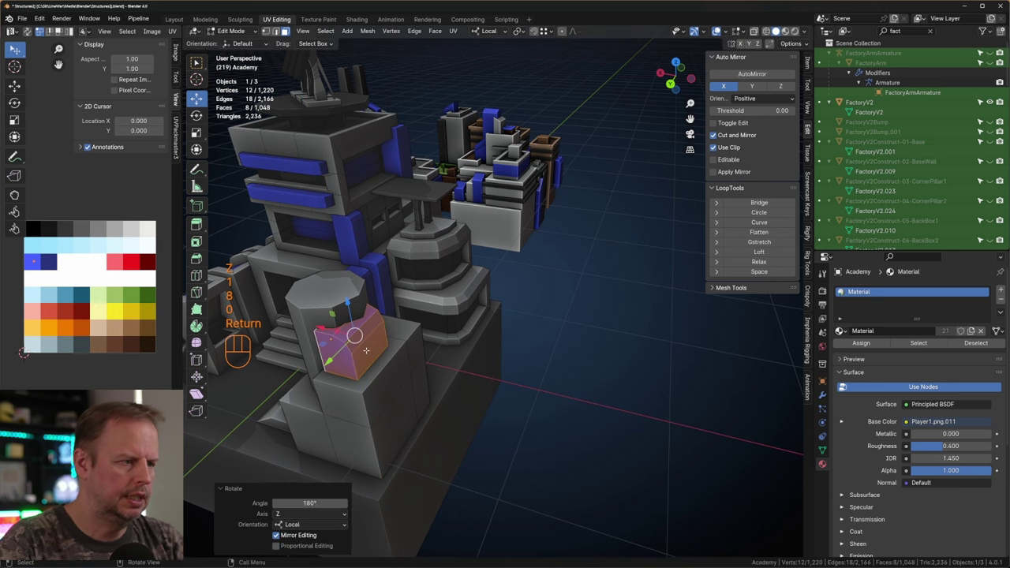
Lengthen the rotated blue block by moving its end face about 0.18 m along local Y.
shift+middle_drag(364, 352, 335, 336)
shift+middle_drag(336, 276, 434, 314)
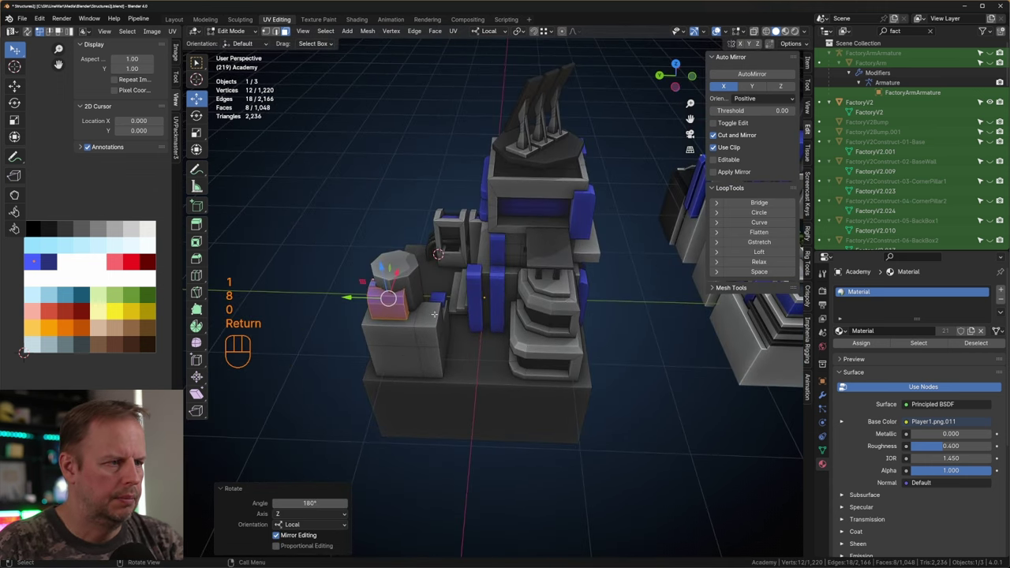
click(405, 309)
key(g)
key(y)
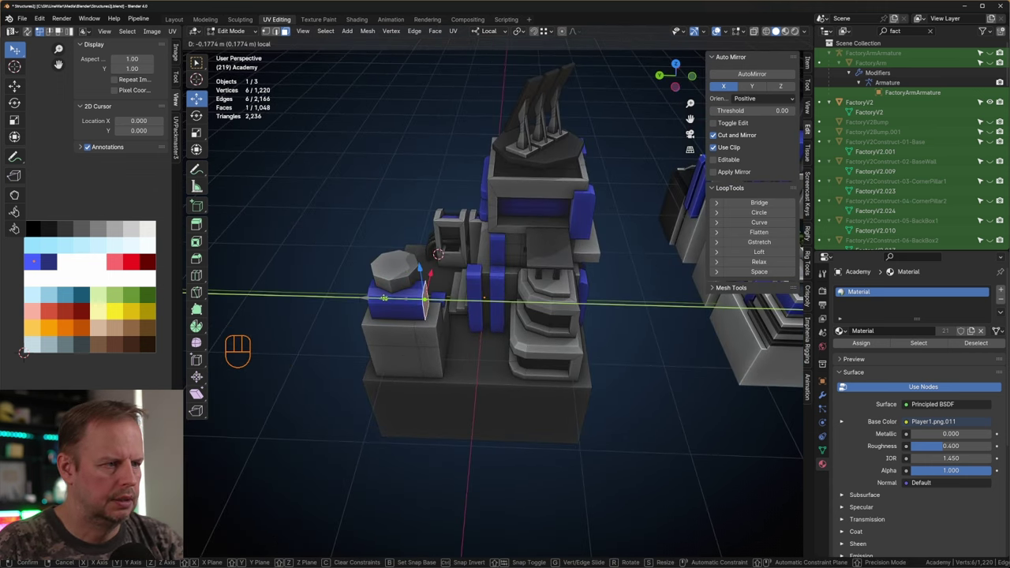
click(384, 297)
Select the cylinder's top face and raise it along local Z to make the cylinder taller.
middle_drag(384, 297, 543, 316)
click(542, 317)
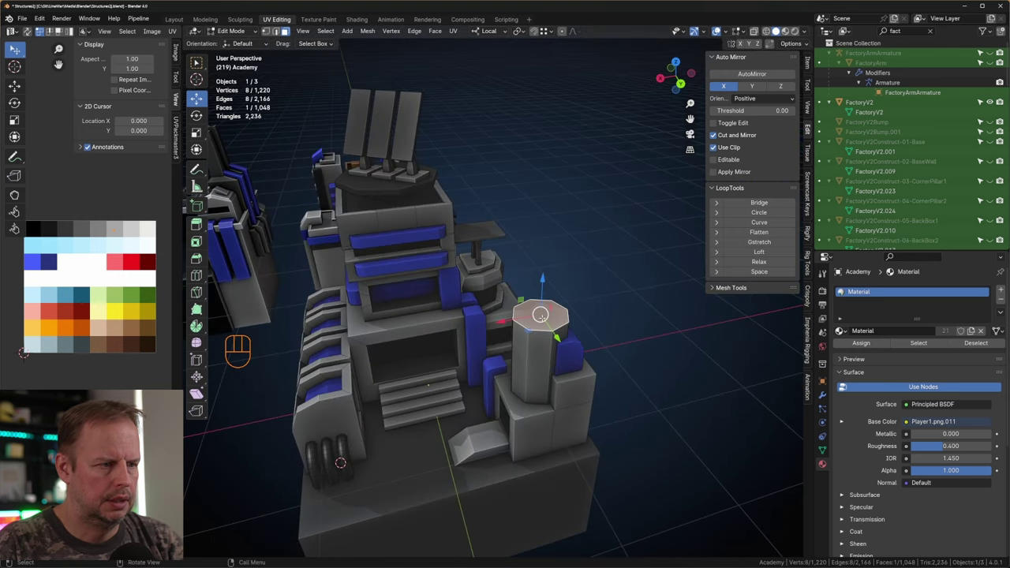
key(l)
click(542, 317)
drag(545, 281, 550, 265)
Duplicate the cylinder's top face, scale it smaller, lower it slightly and extrude it up about 0.18 m as a neck.
key(shift+d)
right_click(580, 275)
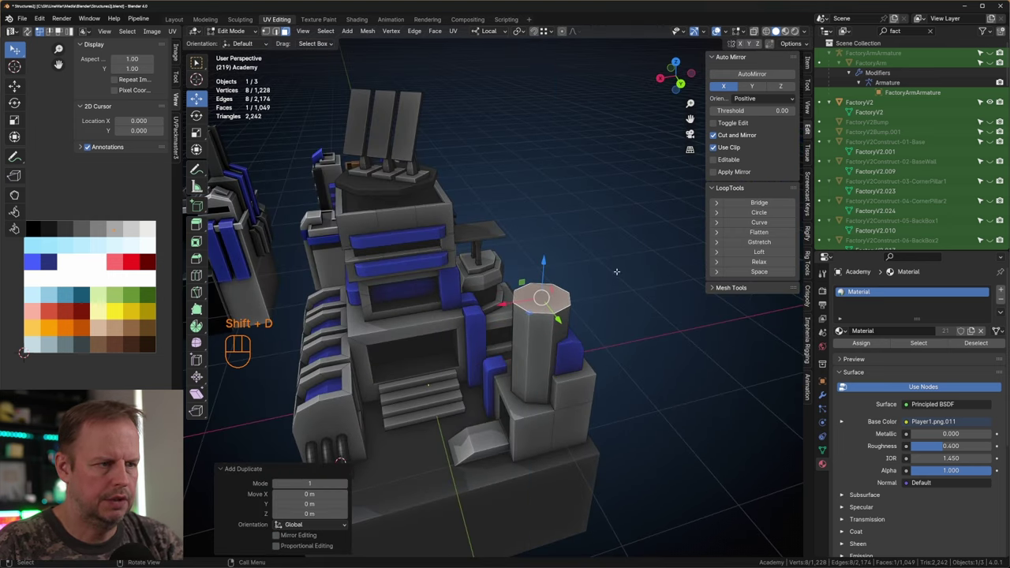
key(s)
click(560, 281)
drag(545, 261, 548, 263)
key(e)
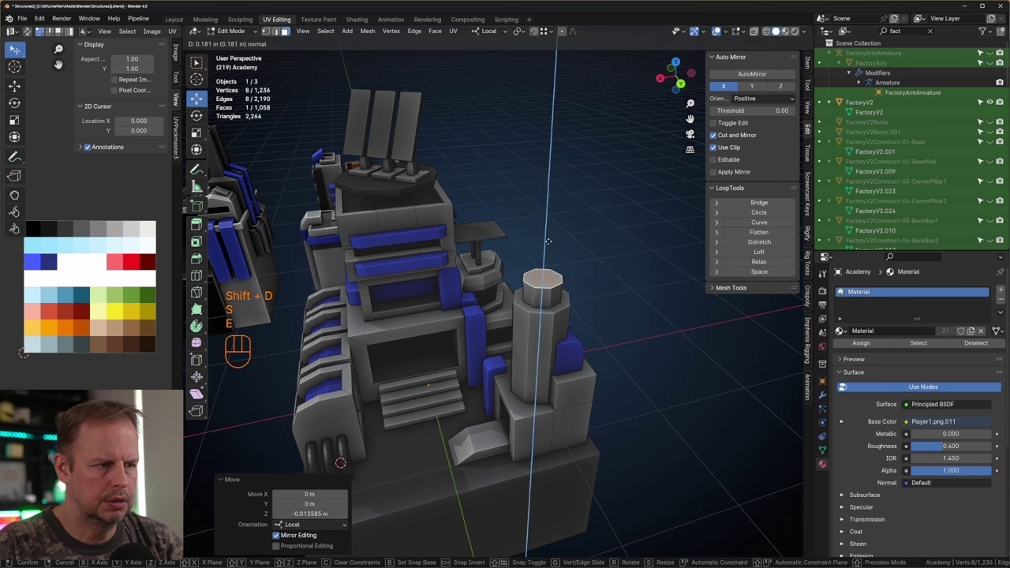
click(547, 240)
Duplicate the neck's top face, scale it to 1.44, lower it slightly and extrude it about 0.17 m into a wider cap.
key(shift+d)
right_click(577, 269)
key(s)
click(600, 266)
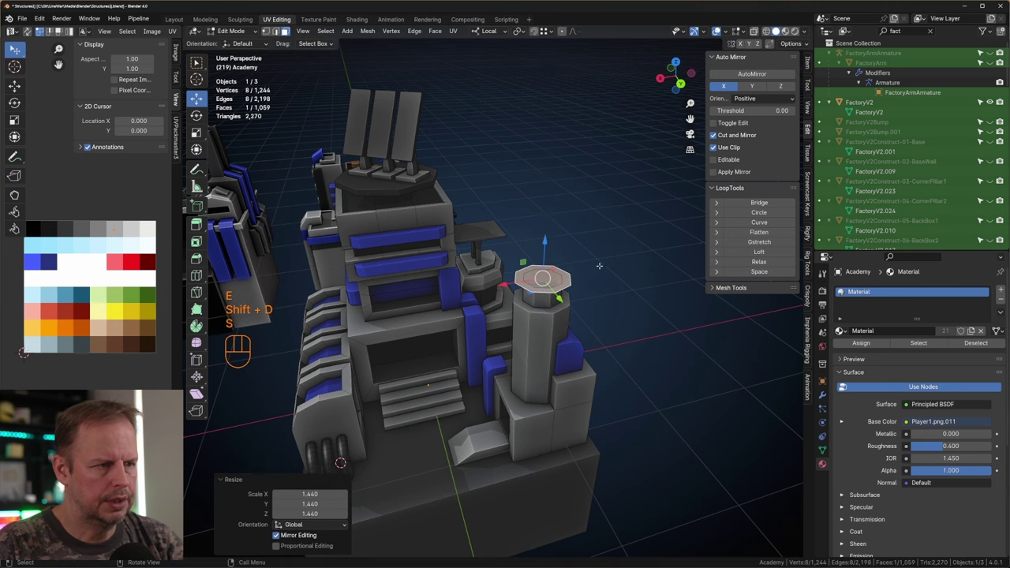
drag(545, 242, 546, 246)
key(e)
click(575, 234)
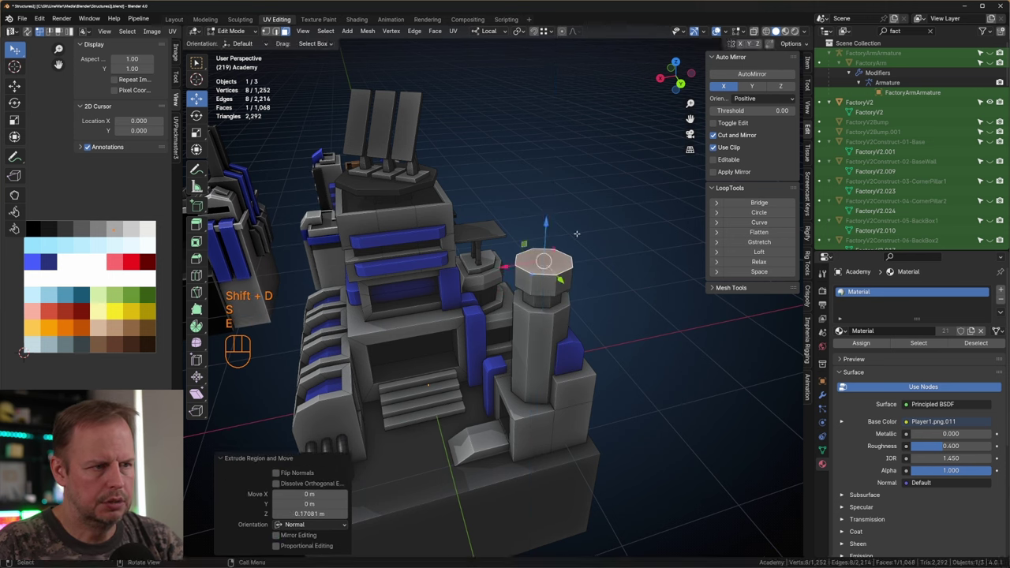
Extrude the cap's top face upward a little and scale it to 0.793 for a tapered rim.
key(e)
click(578, 225)
key(s)
click(566, 229)
Select the ring of faces around the tower's neck and move their UVs onto a darker grey swatch of the palette.
key(3)
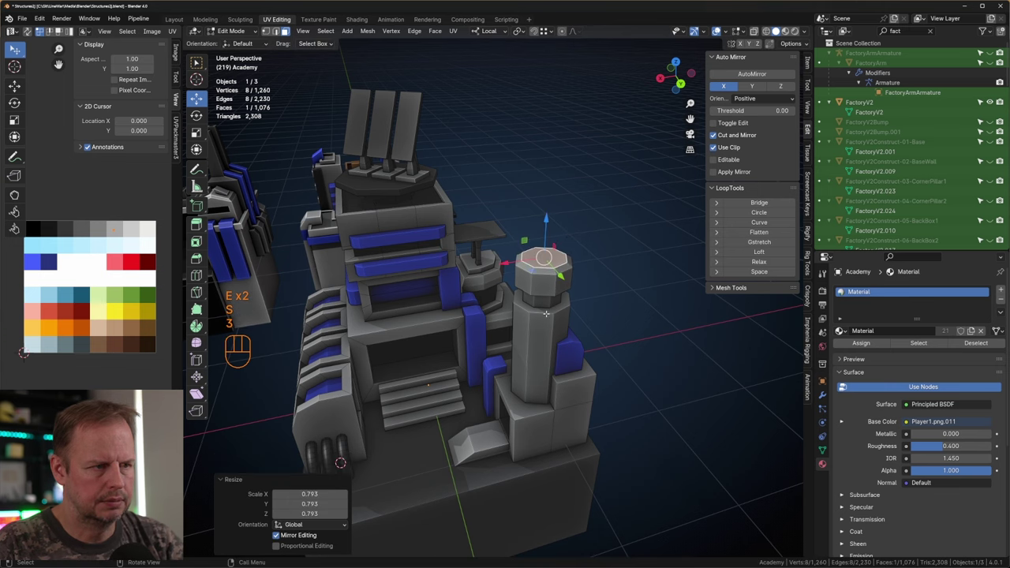
key(a)
key(a)
alt+click(546, 303)
key(g)
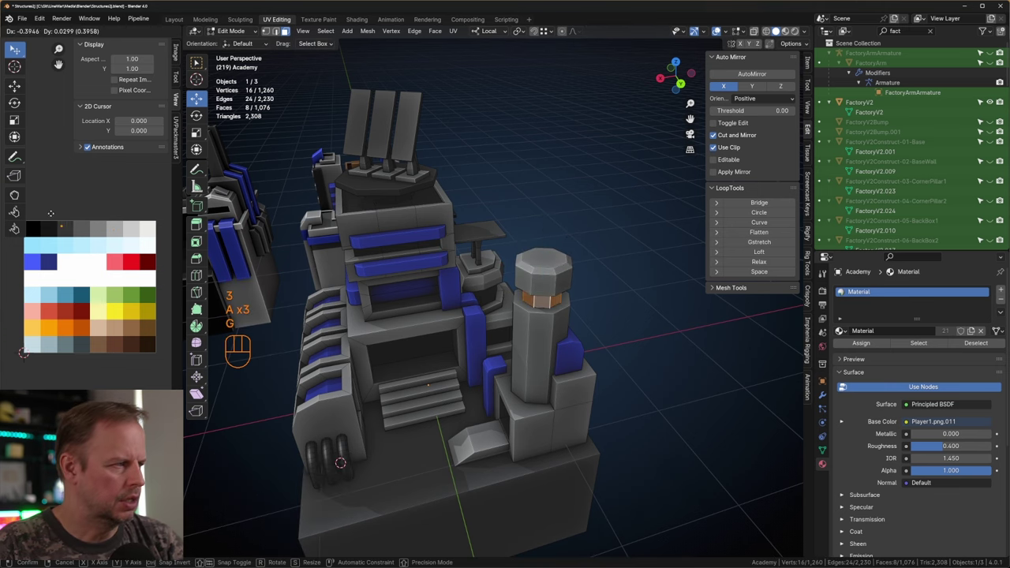
click(48, 215)
key(Tab)
Inset the cap's top face about 0.07 m and extrude it downward into a recess.
middle_drag(509, 314, 534, 274)
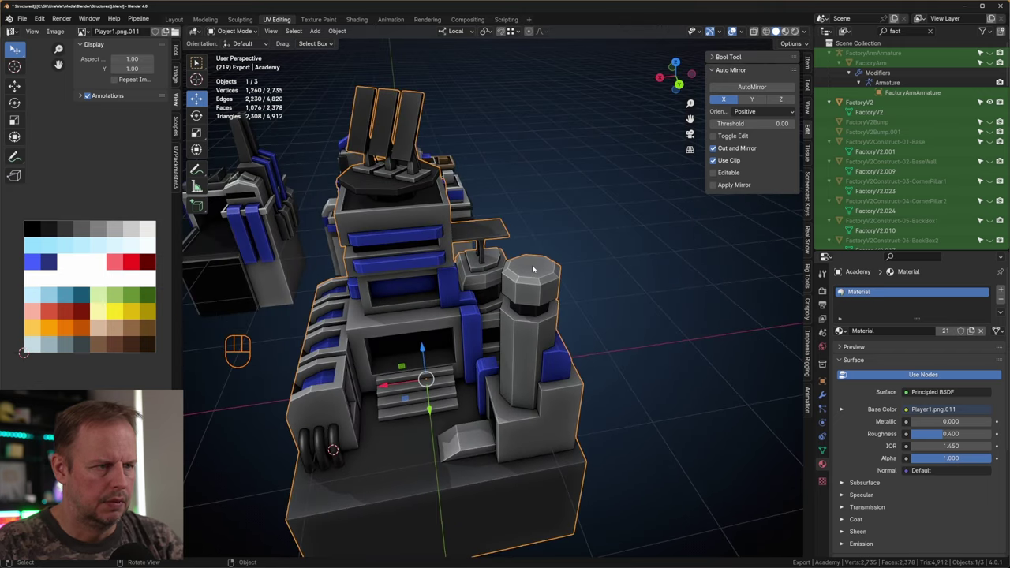
key(Tab)
key(i)
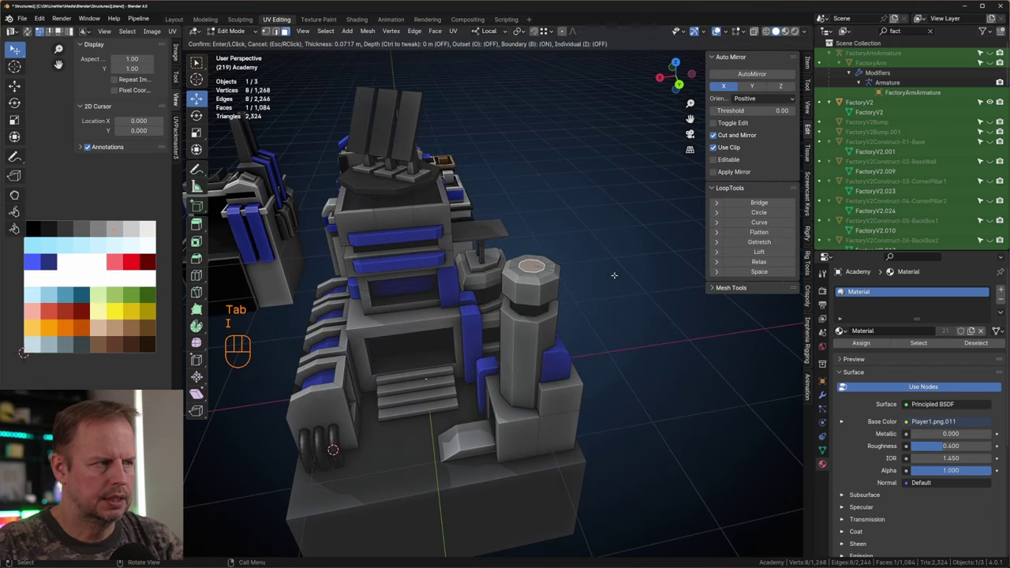
click(614, 275)
key(e)
click(617, 279)
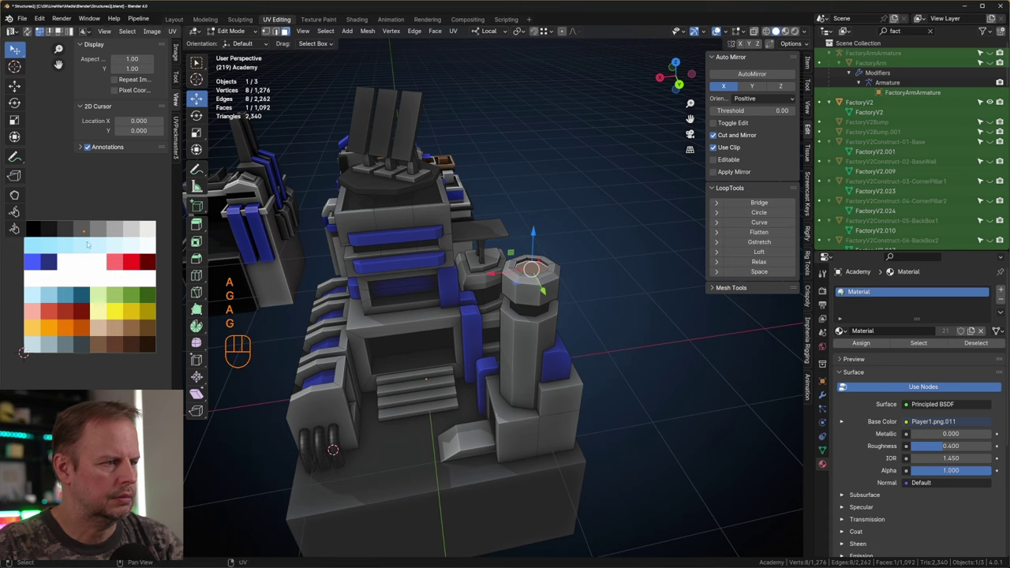
Inset the two adjoining faces on the side of the tower's base block 0.1 m and extrude them inward as one recess.
middle_drag(371, 371, 410, 399)
click(403, 387)
middle_drag(442, 363, 418, 314)
click(418, 315)
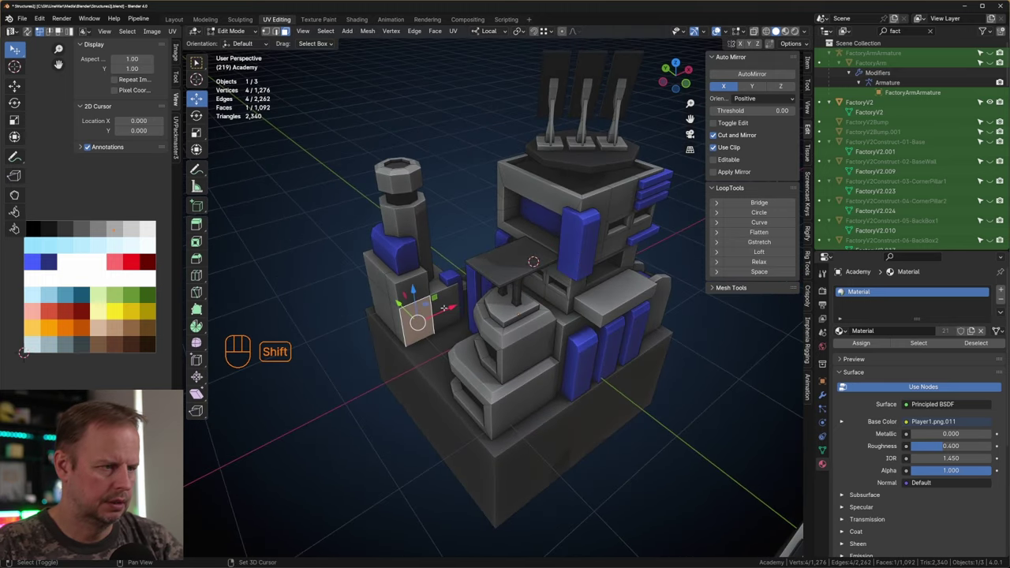
shift+click(444, 311)
key(i)
click(541, 307)
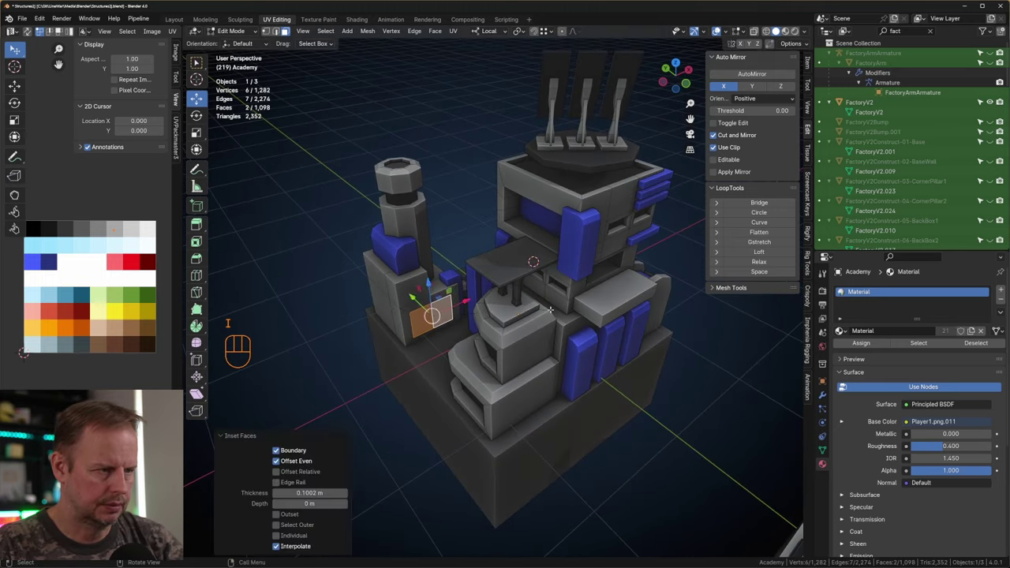
key(e)
click(539, 306)
Shift the inner face of the base block's recess slightly along local X to cover the blue bar poking through.
middle_drag(450, 308, 535, 258)
scroll(475, 290, up, 2)
scroll(534, 258, up, 4)
click(533, 246)
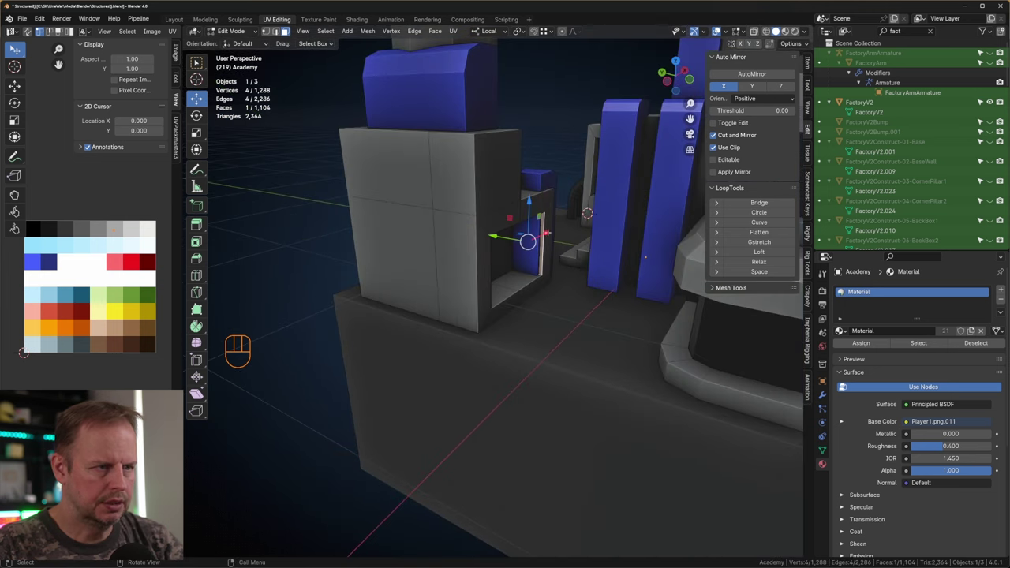
drag(548, 234, 542, 236)
Select the recess's back faces together with its surrounding walls and move their UVs to a darker grey swatch.
middle_drag(545, 237, 519, 265)
key(3)
shift+click(491, 267)
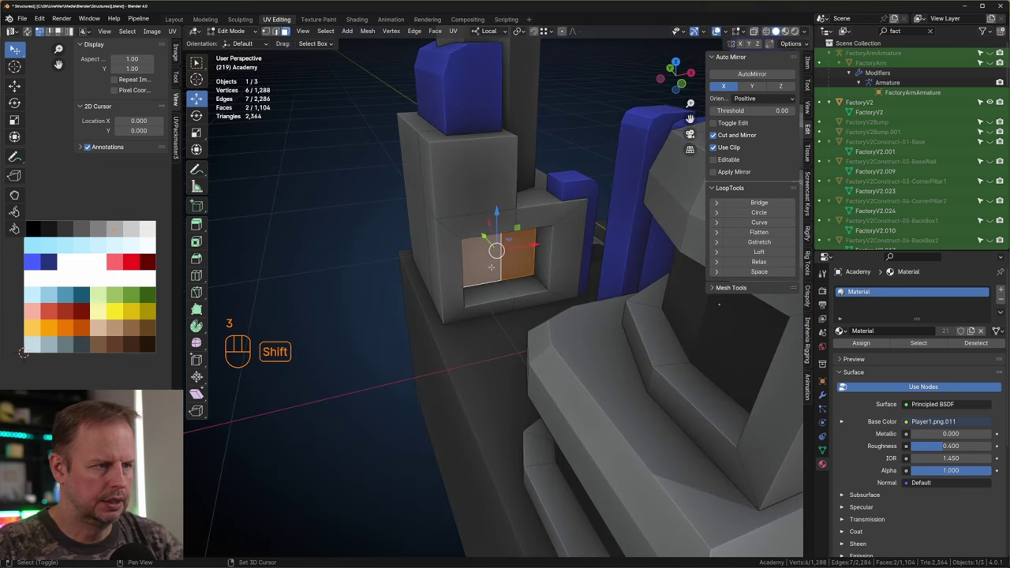
key(ctrl+KP_Add)
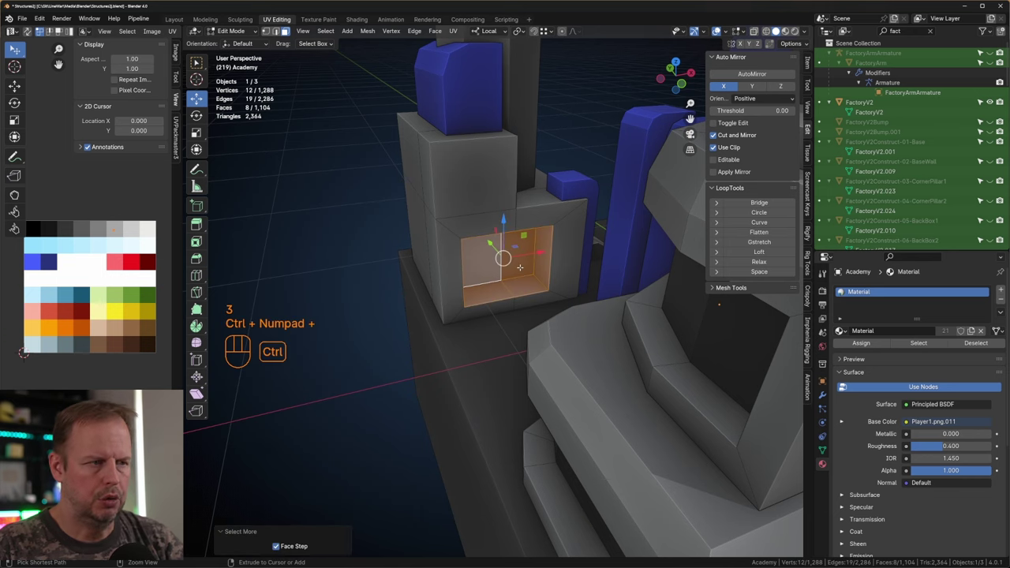
key(a)
key(g)
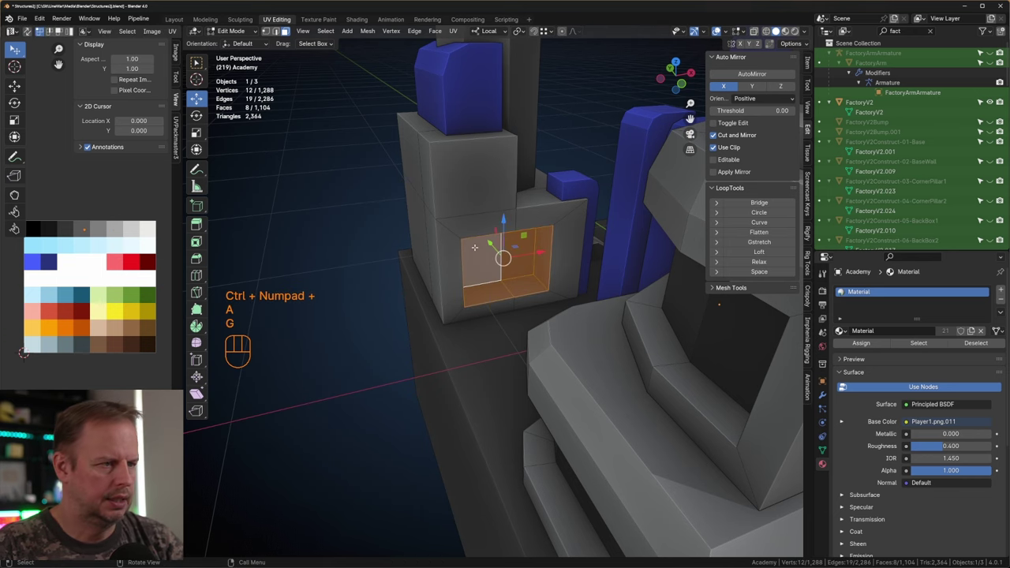
Reduce the selection to the recess's two back faces and move their UVs onto a near-black palette swatch.
key(ctrl+KP_Subtract)
key(g)
click(35, 266)
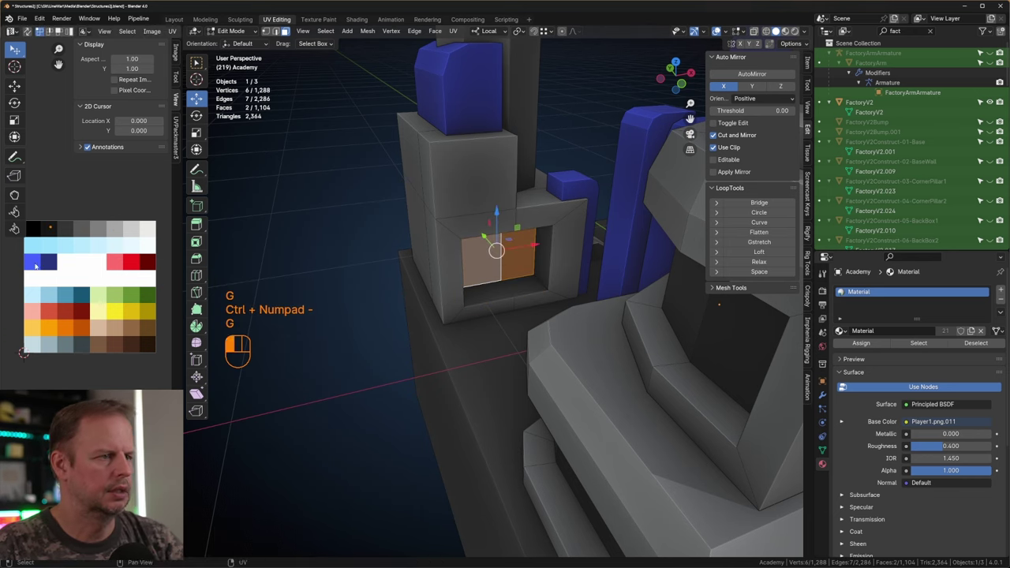
key(Tab)
scroll(490, 261, down, 4)
middle_drag(496, 252, 524, 242)
Duplicate the base block's side face above the recess and scale the copy to 0.891.
key(Tab)
click(484, 257)
scroll(562, 236, down, 3)
key(shift+d)
right_click(524, 242)
key(s)
click(521, 243)
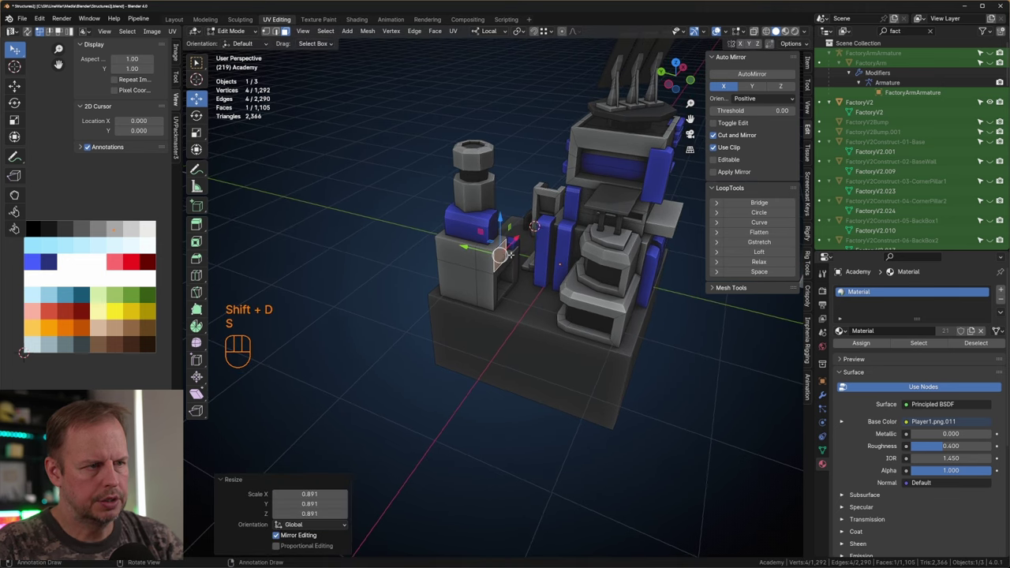
Shift the duplicated face about 0.036 m along local Y and extrude it into a long beam reaching the rounded structure.
drag(468, 251, 466, 251)
click(465, 251)
key(e)
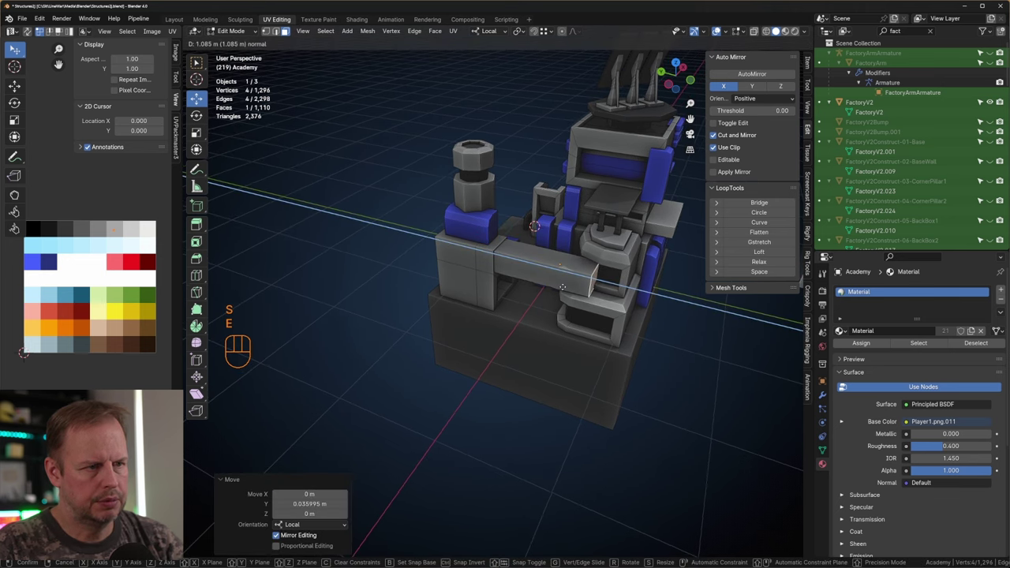
click(590, 293)
Try beveling the beam's outer end edge 0.11 m with 2 segments and adding a loop cut, and undo both.
middle_drag(590, 292, 510, 309)
key(ctrl+b)
click(553, 296)
scroll(544, 320, up, 3)
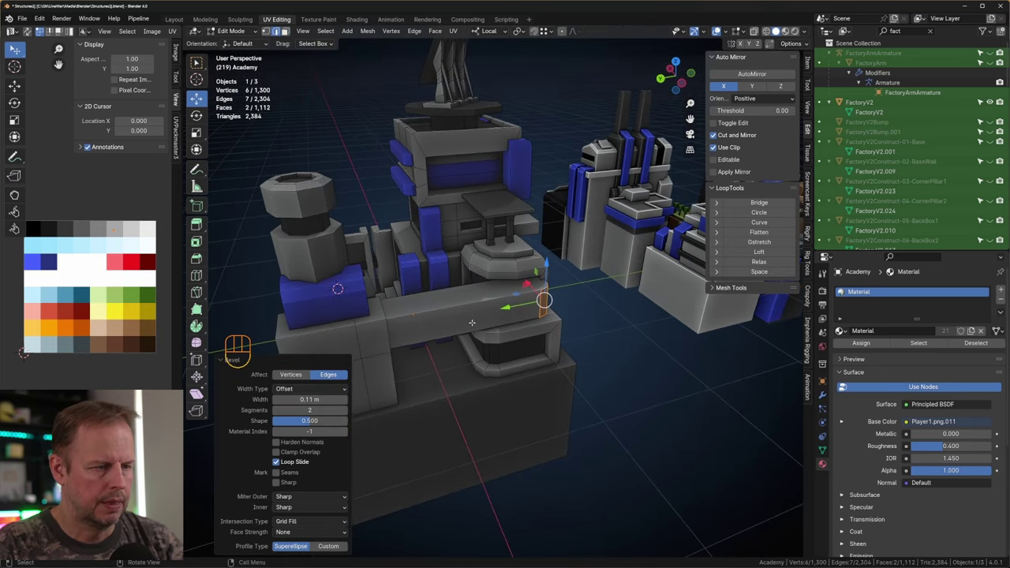
key(ctrl+r)
click(406, 325)
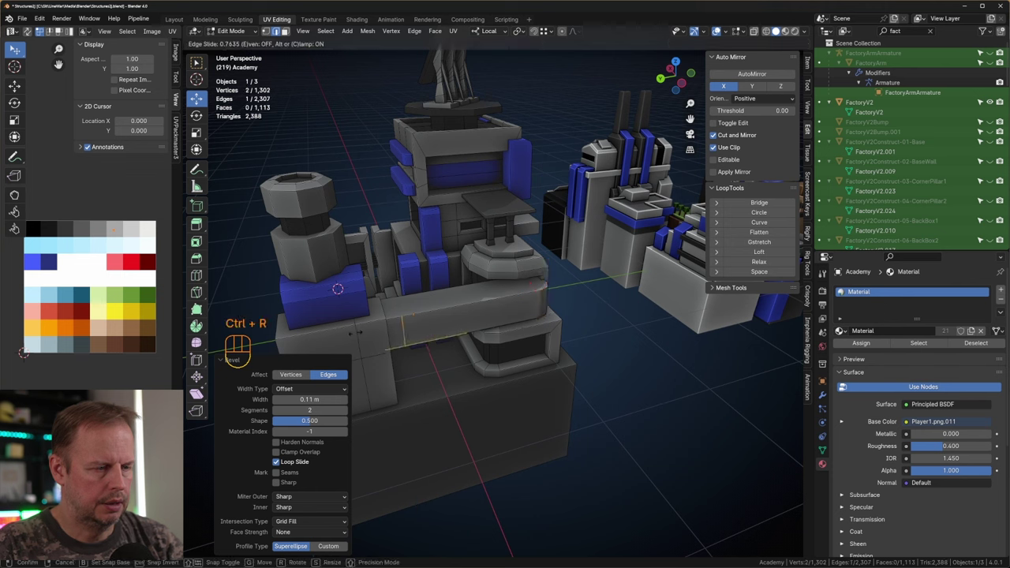
click(357, 333)
key(ctrl+z)
key(ctrl+z)
Add two loop cuts across the beam, one near the base block and one toward the rounded structure.
key(ctrl+r)
click(412, 325)
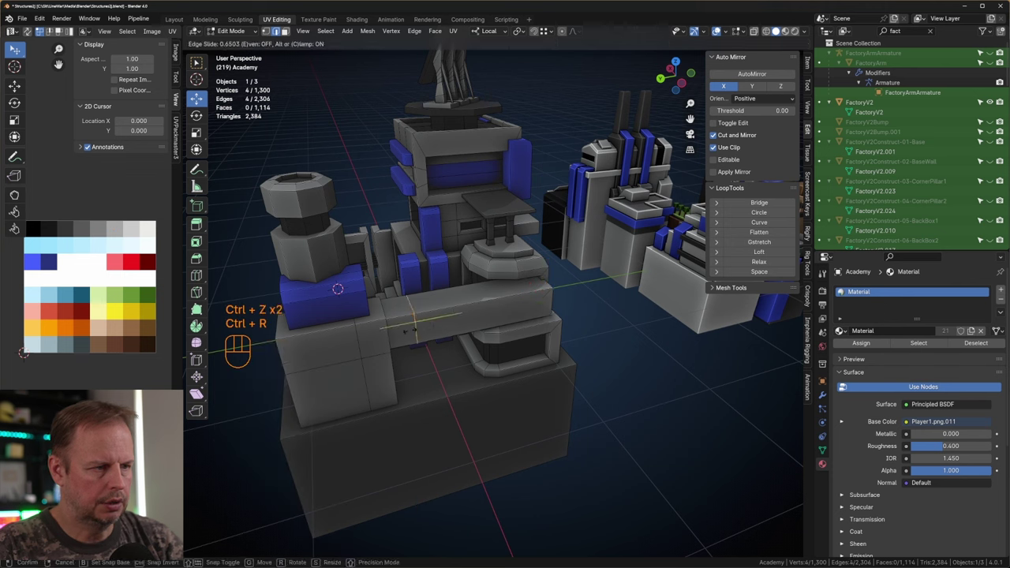
click(401, 330)
key(ctrl+r)
click(486, 307)
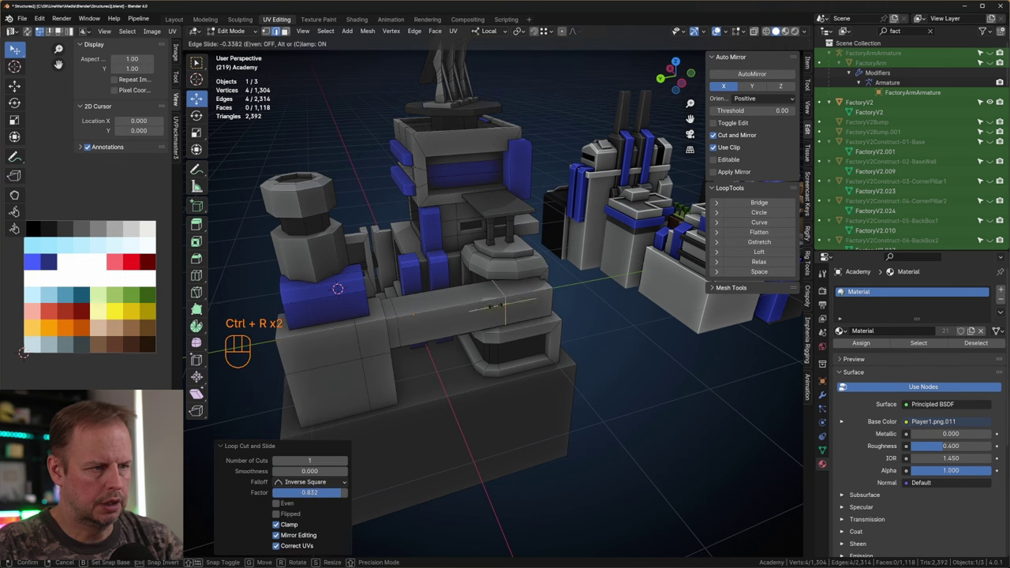
click(497, 304)
Bevel the vertical edge at the beam's outer end 0.105 m with 2 segments.
middle_drag(497, 304, 484, 293)
key(2)
key(ctrl+b)
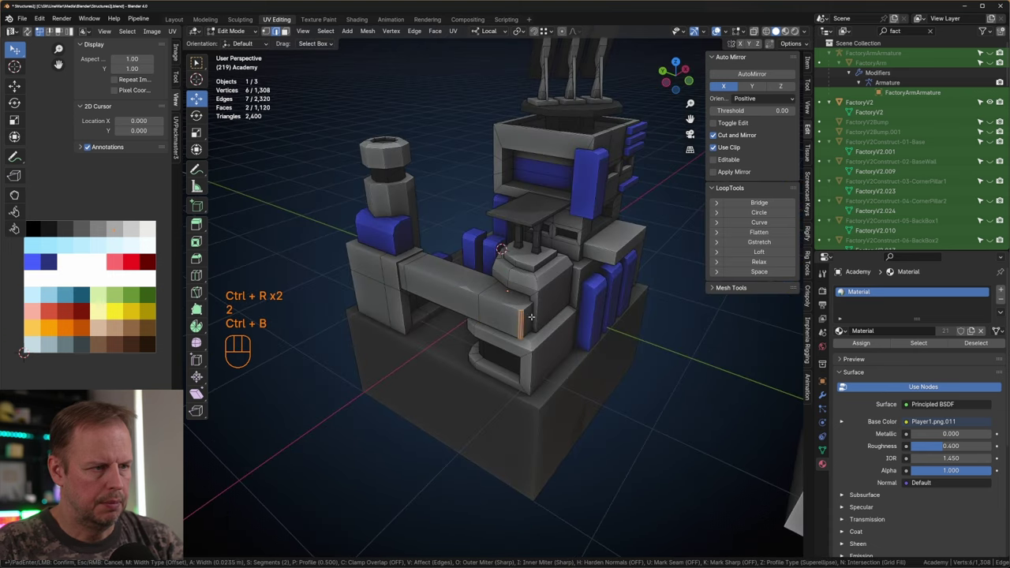
click(543, 315)
middle_drag(542, 315, 512, 306)
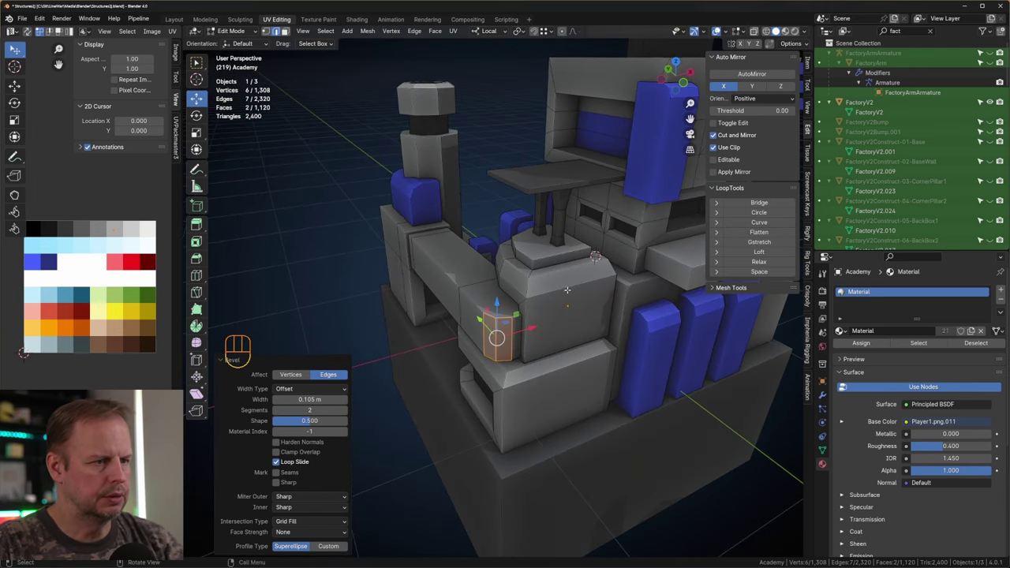
Add two more loop cuts to the beam's middle section, each slid close to one of its existing end cuts.
middle_drag(568, 290, 578, 294)
click(562, 348)
middle_drag(374, 304, 421, 314)
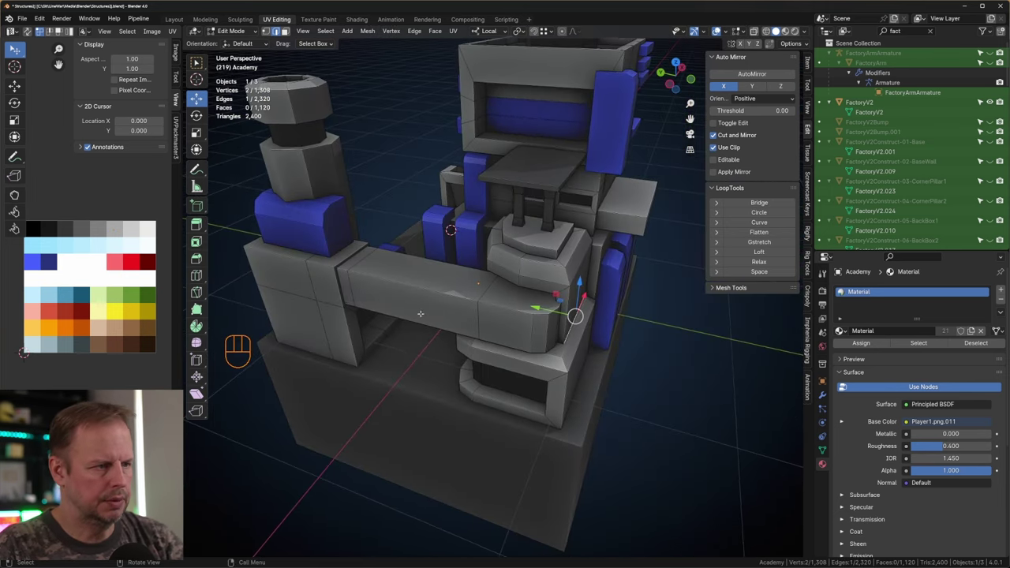
key(ctrl+r)
click(390, 278)
click(346, 273)
key(ctrl+r)
click(433, 289)
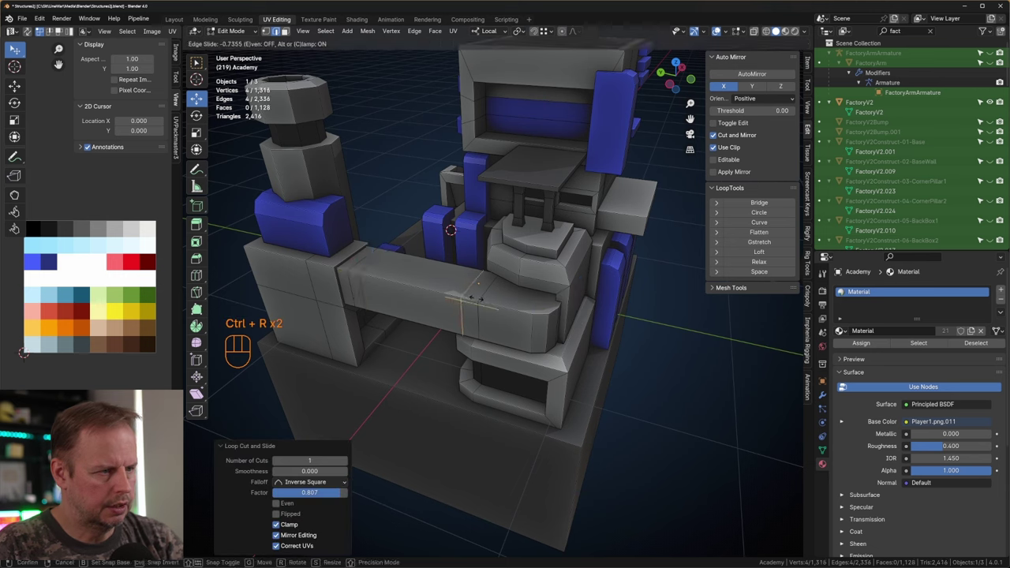
click(473, 298)
key(2)
key(ctrl+b)
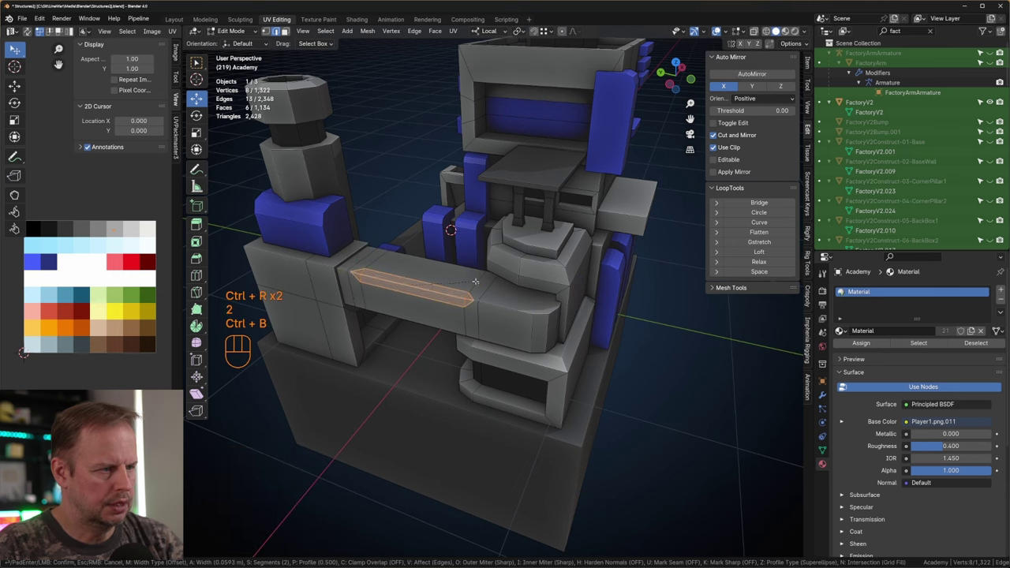
scroll(476, 280, up, 4)
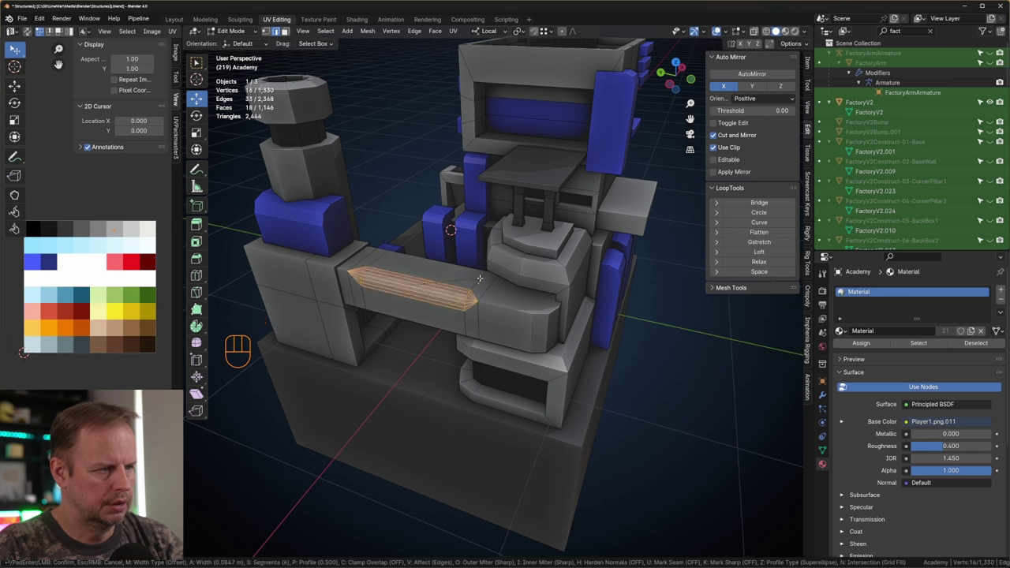
key(Escape)
Bevel both long upper edges of the beam's middle section about 0.096 m with 1 segment.
click(448, 266)
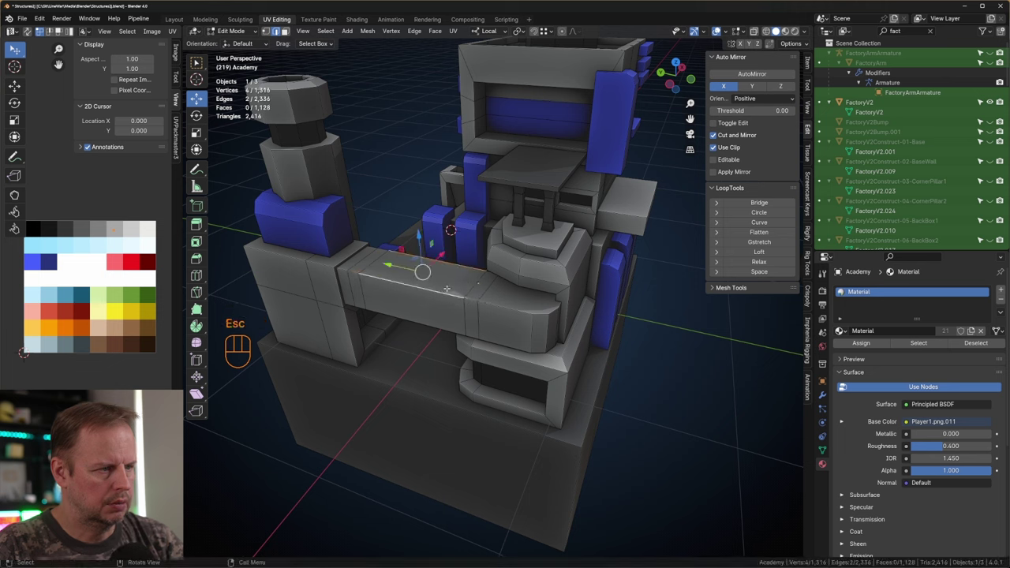
key(ctrl+b)
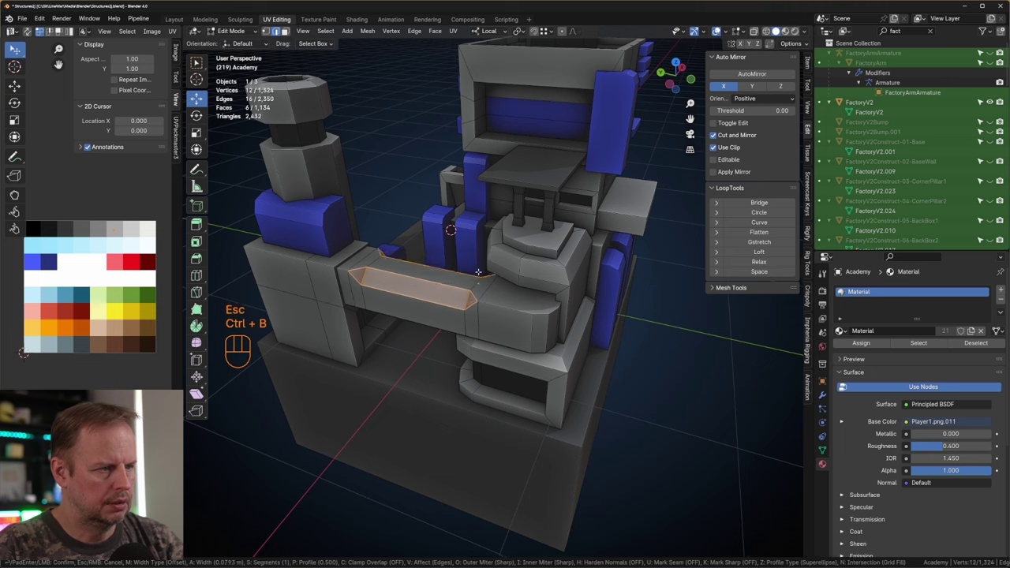
click(481, 270)
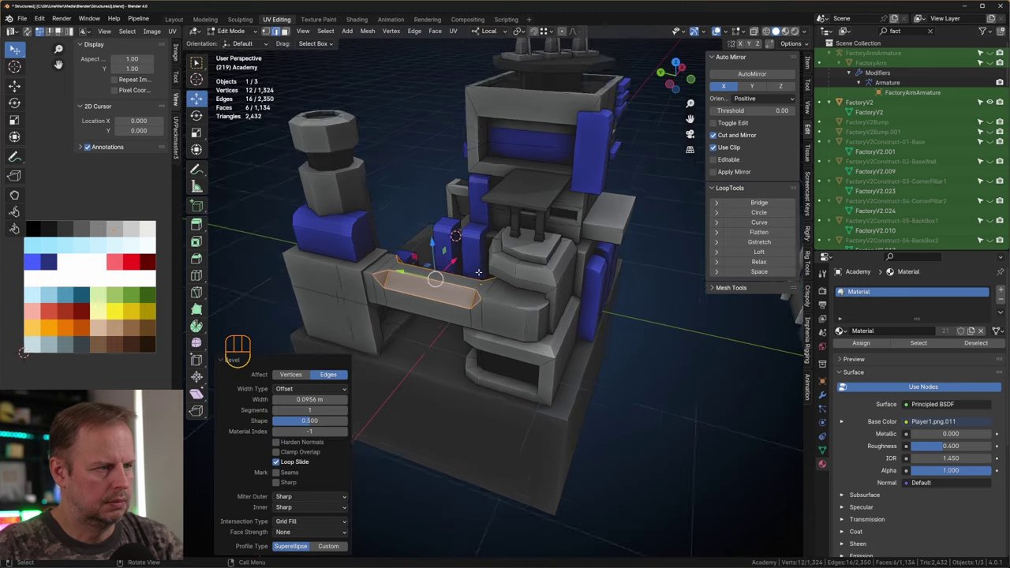
key(Tab)
middle_drag(473, 276, 615, 301)
scroll(514, 335, up, 4)
Select the three beveled and top faces of the beam's middle section and move their UVs onto a near-black swatch.
key(Tab)
click(496, 344)
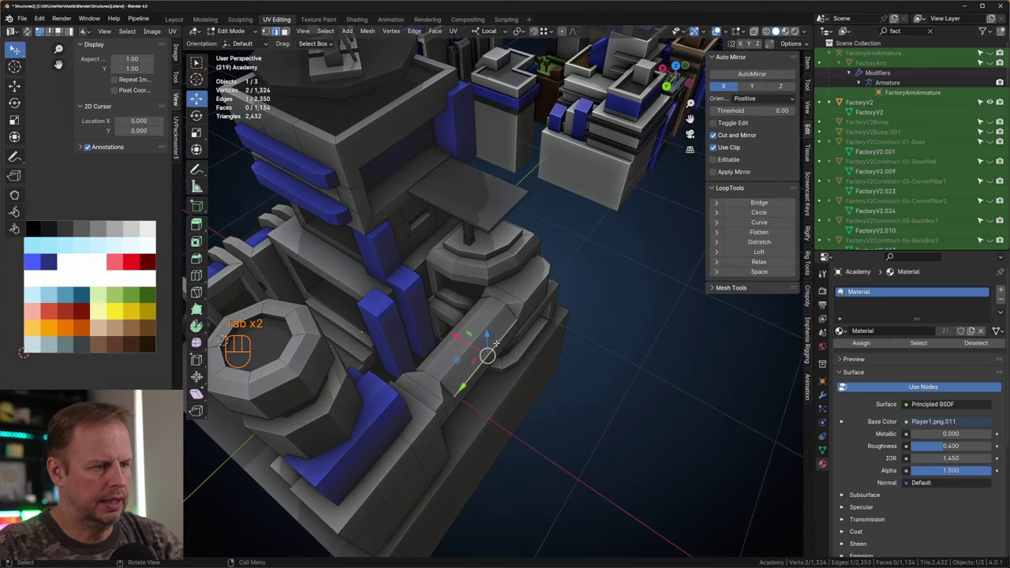
key(3)
click(487, 345)
shift+click(459, 327)
shift+click(466, 337)
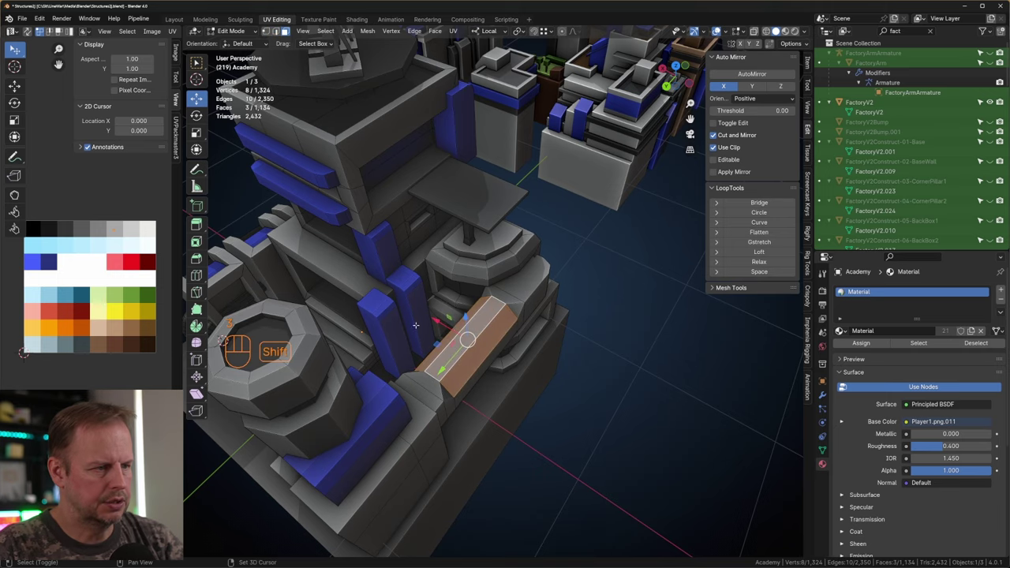
key(g)
click(43, 254)
key(Tab)
scroll(620, 300, down, 5)
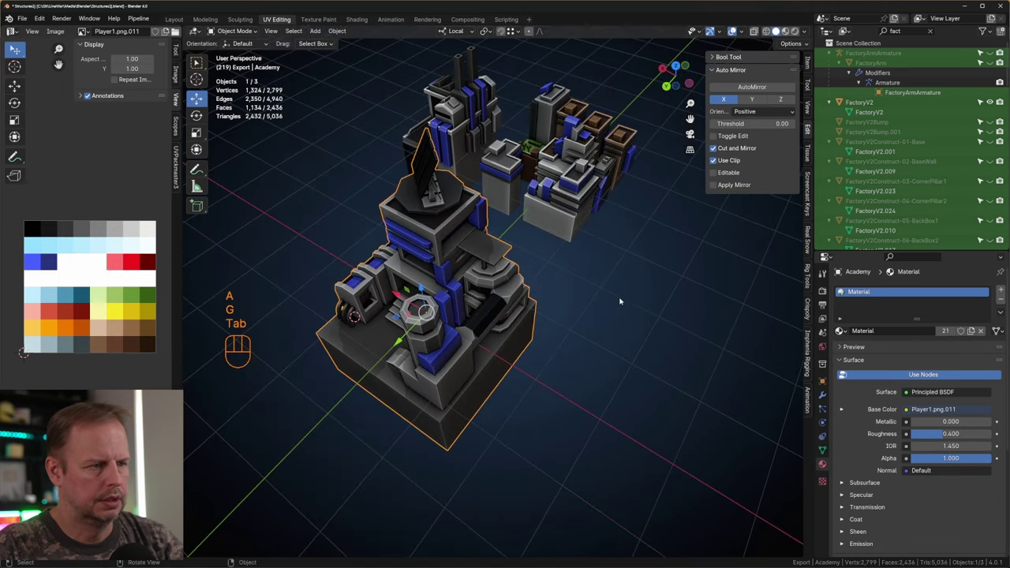
middle_drag(620, 300, 579, 305)
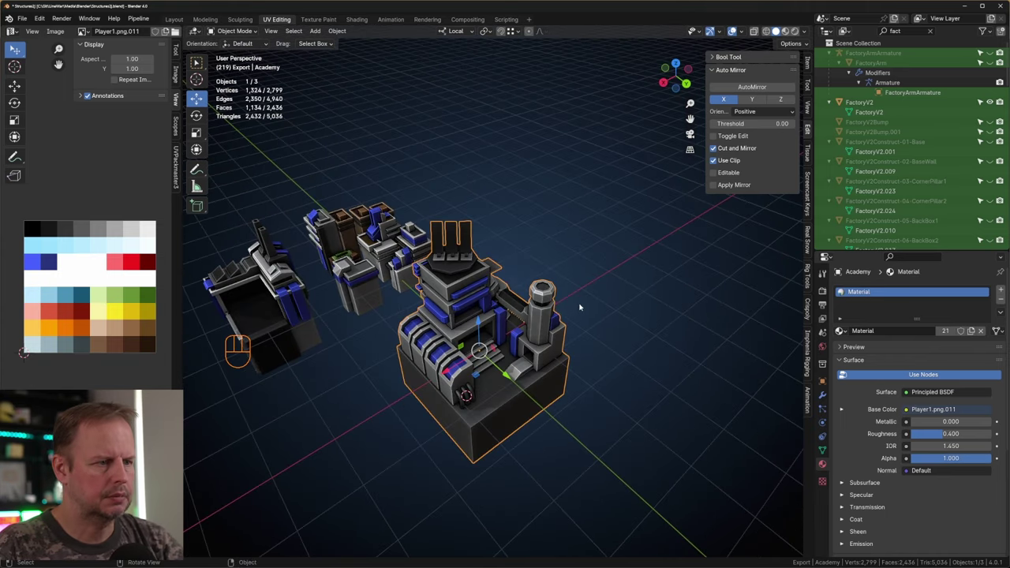
Save the Blender file and export the Academy building in FBX format.
click(653, 310)
middle_drag(653, 310, 650, 304)
key(ctrl+s)
click(467, 300)
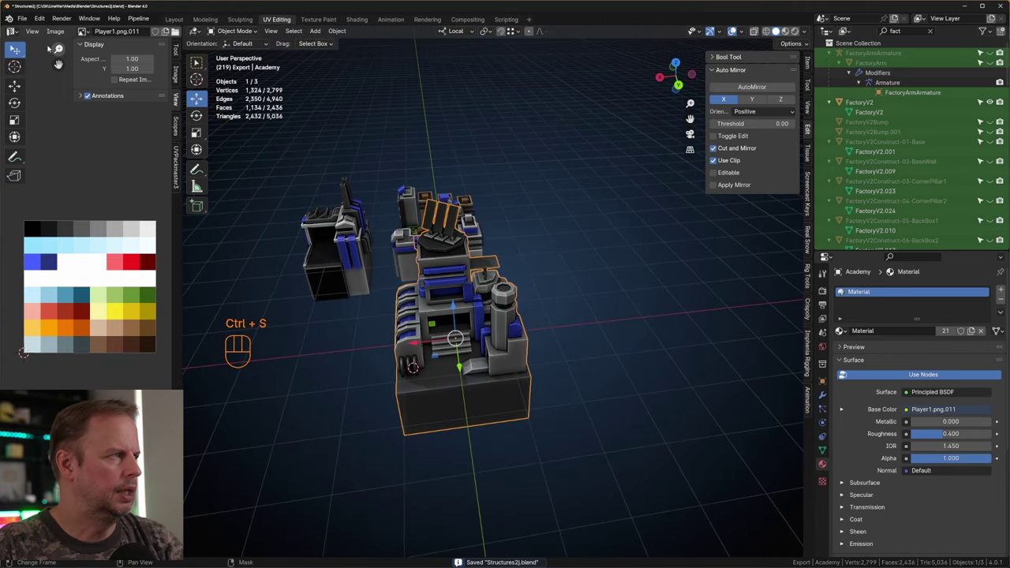
click(22, 17)
mouse_move(60, 168)
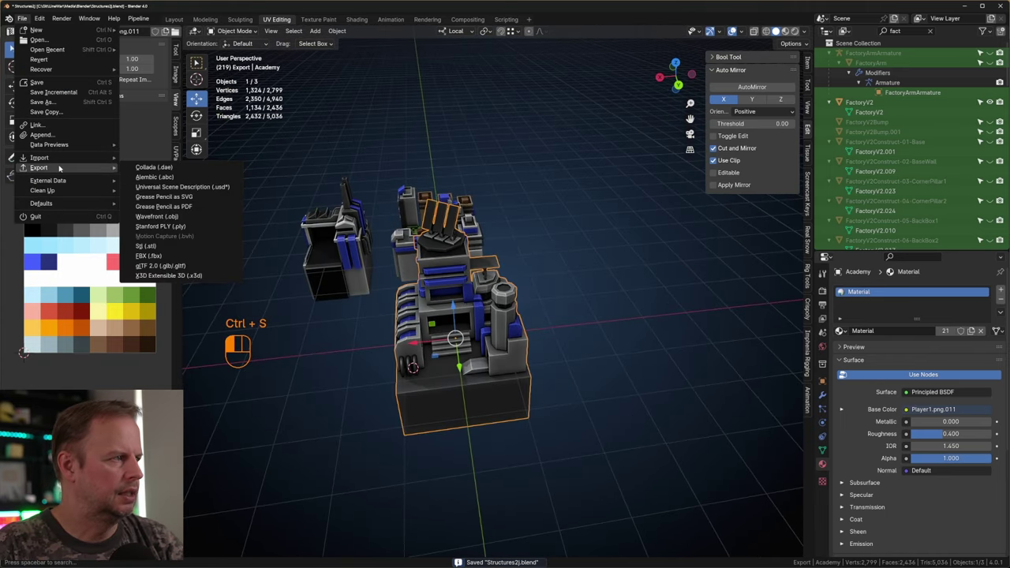
click(150, 257)
click(676, 438)
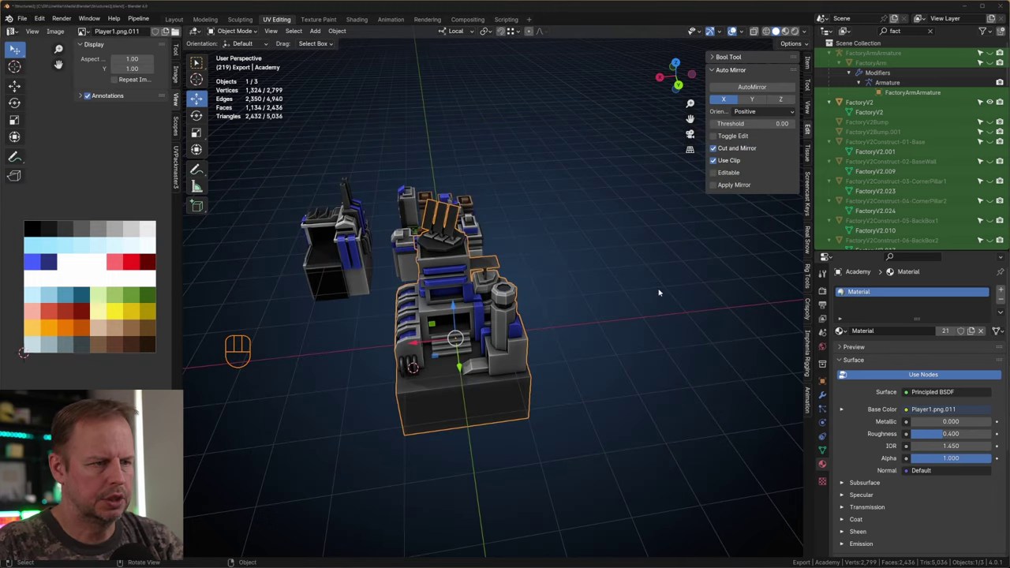
Switch to Unity, resume the paused game and view the updated Academy on the map.
key(alt+Tab)
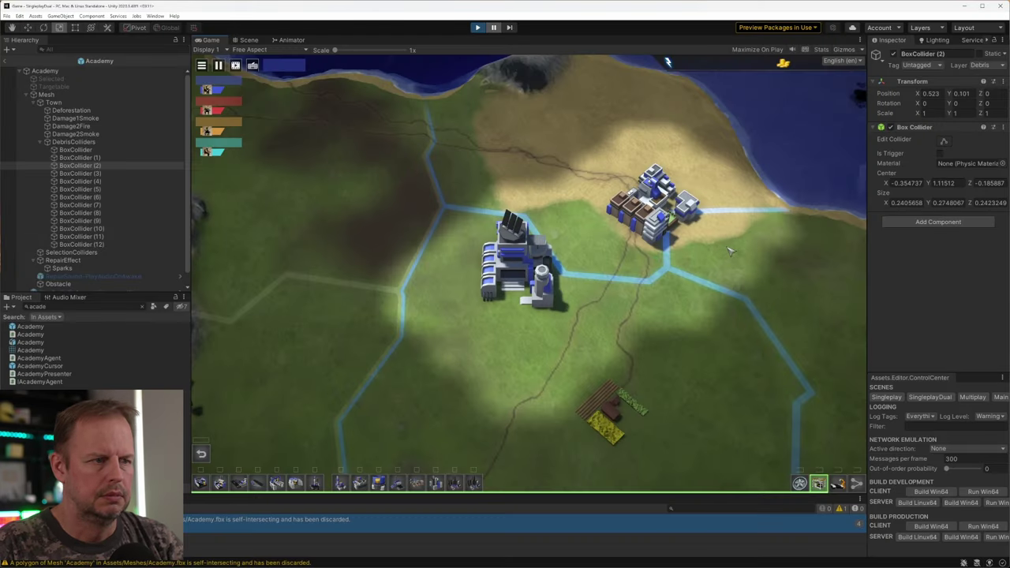
click(494, 31)
middle_drag(668, 368, 771, 212)
scroll(705, 229, down, 5)
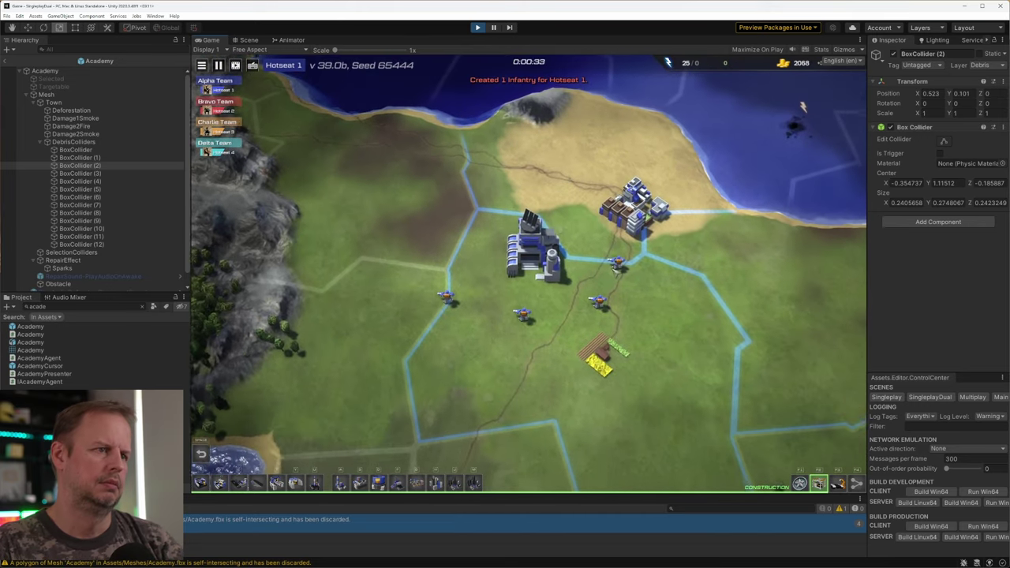
middle_drag(751, 363, 649, 301)
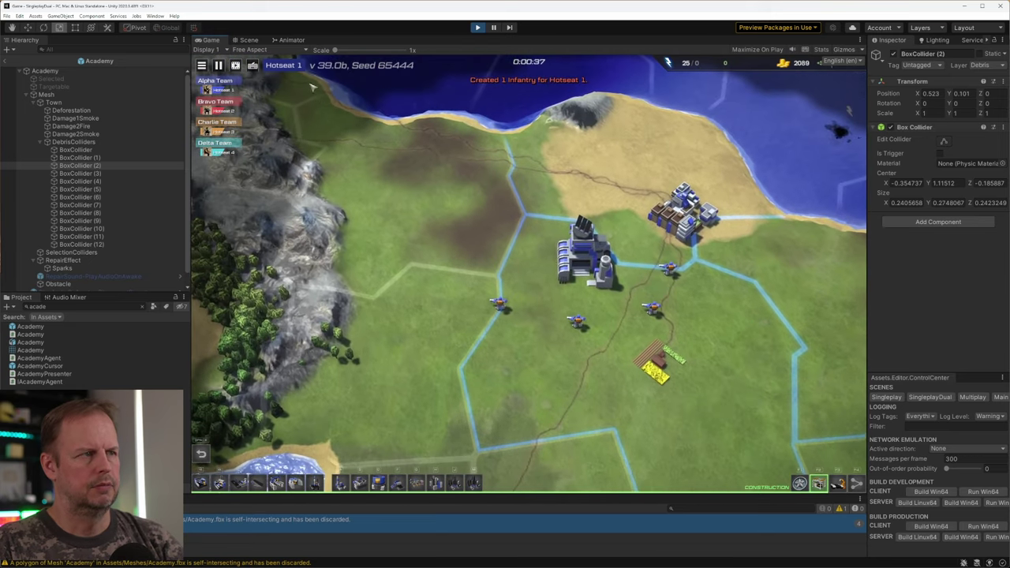
Switch the active player to Hotseat 2 and inspect the Academy and its surroundings during the infantry fight.
click(284, 66)
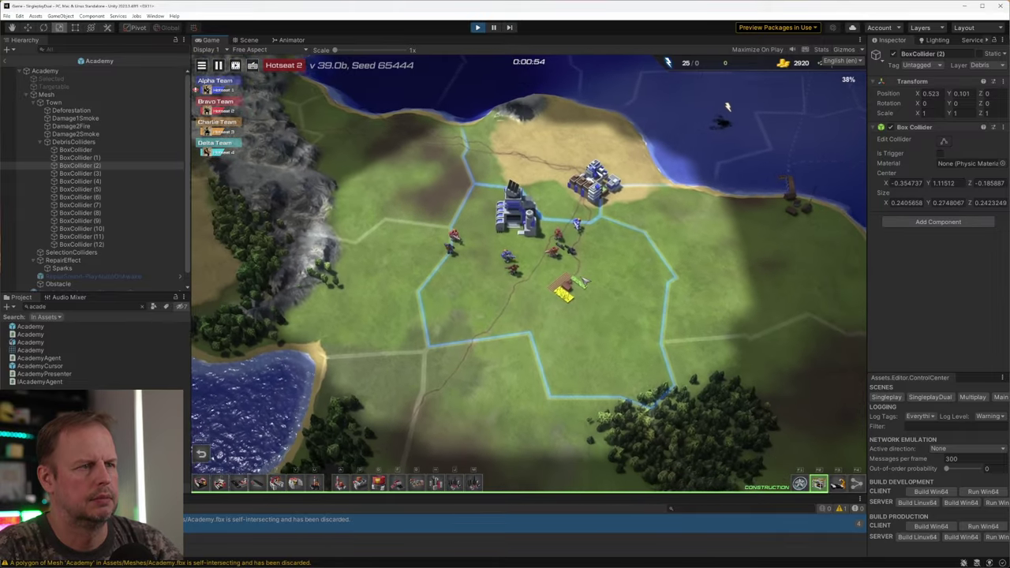
scroll(586, 282, down, 2)
middle_drag(581, 110, 602, 259)
middle_drag(371, 375, 609, 249)
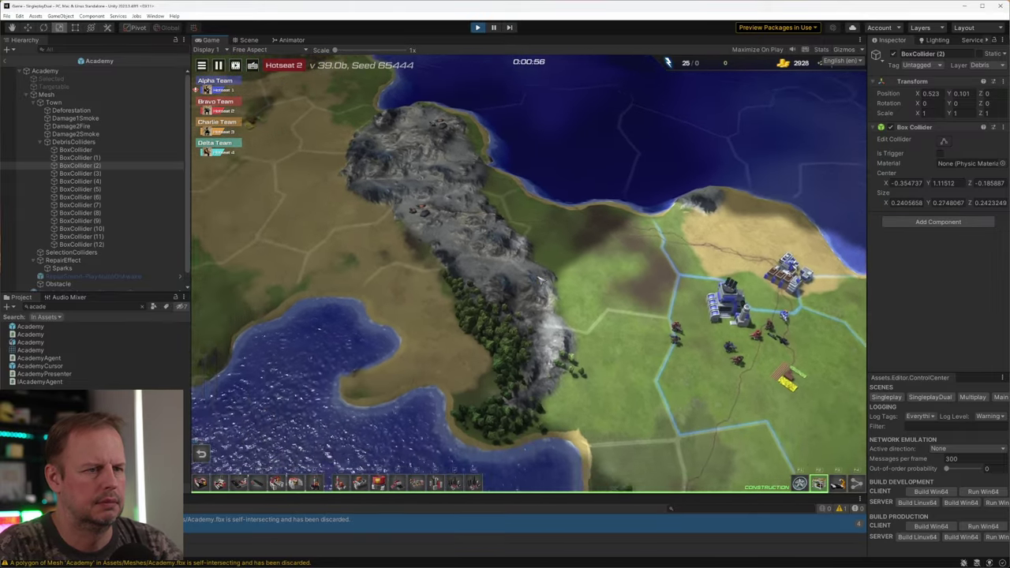
middle_drag(856, 188, 719, 169)
scroll(590, 246, up, 2)
scroll(588, 246, up, 3)
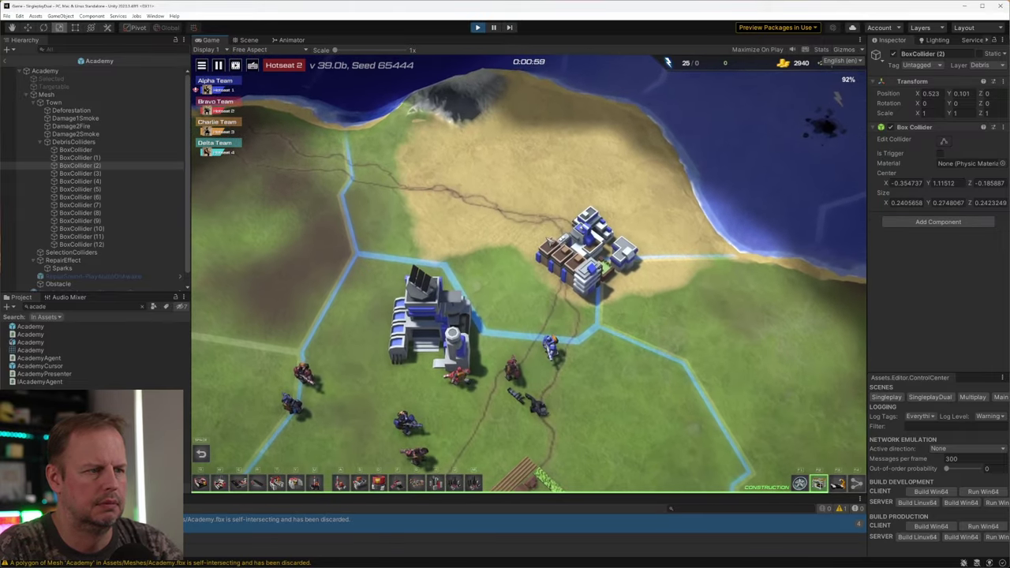
middle_drag(514, 281, 609, 211)
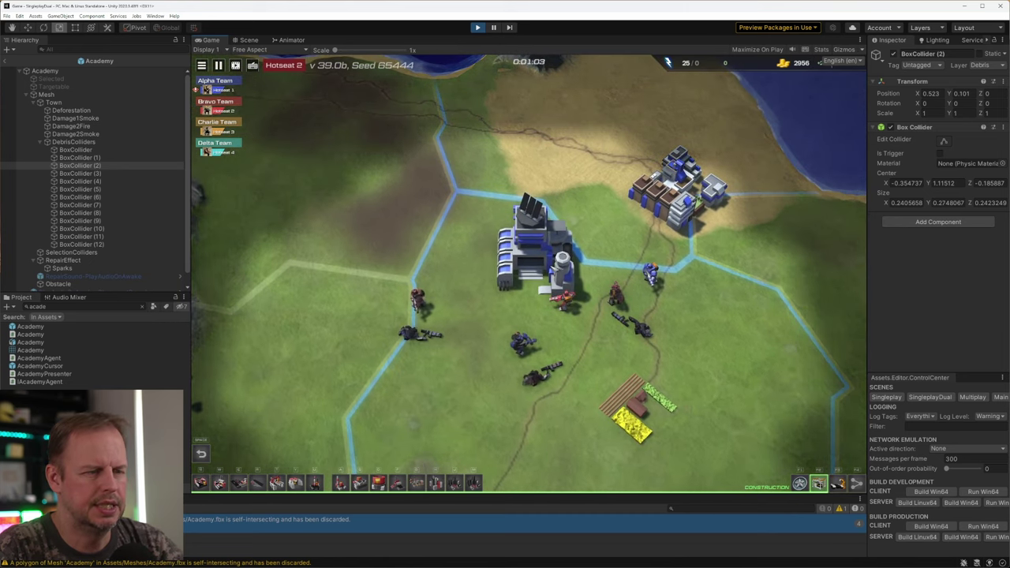
middle_drag(602, 244, 673, 231)
Leave the Academy prefab's hierarchy and search the running scene's objects for "acade".
click(45, 71)
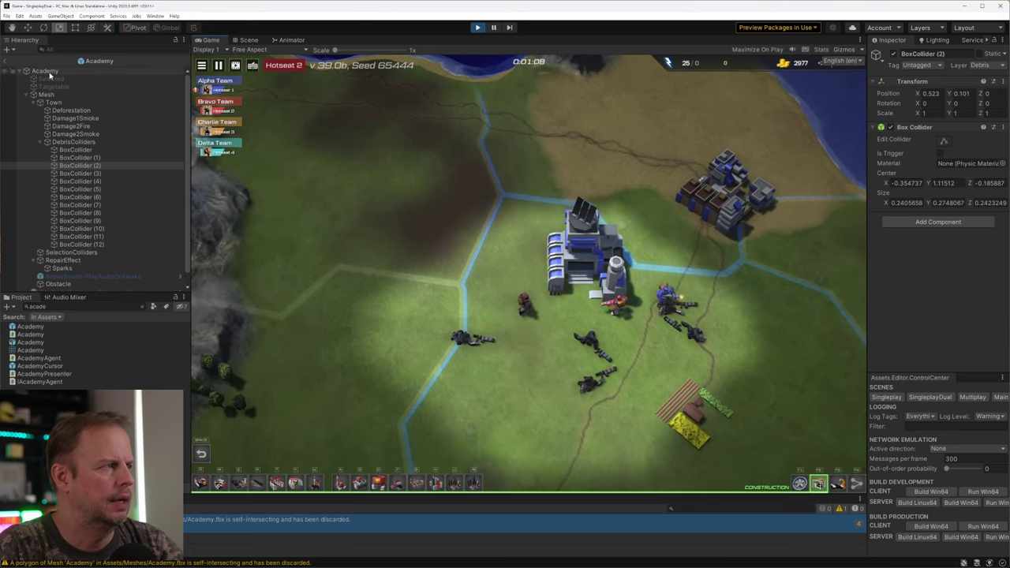
click(6, 62)
click(118, 49)
text(acade)
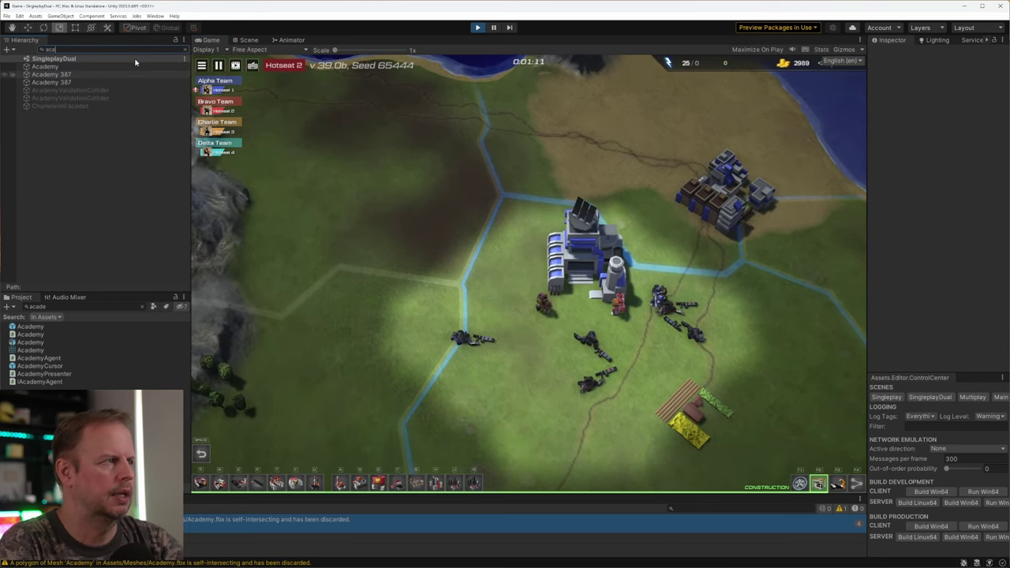
click(56, 68)
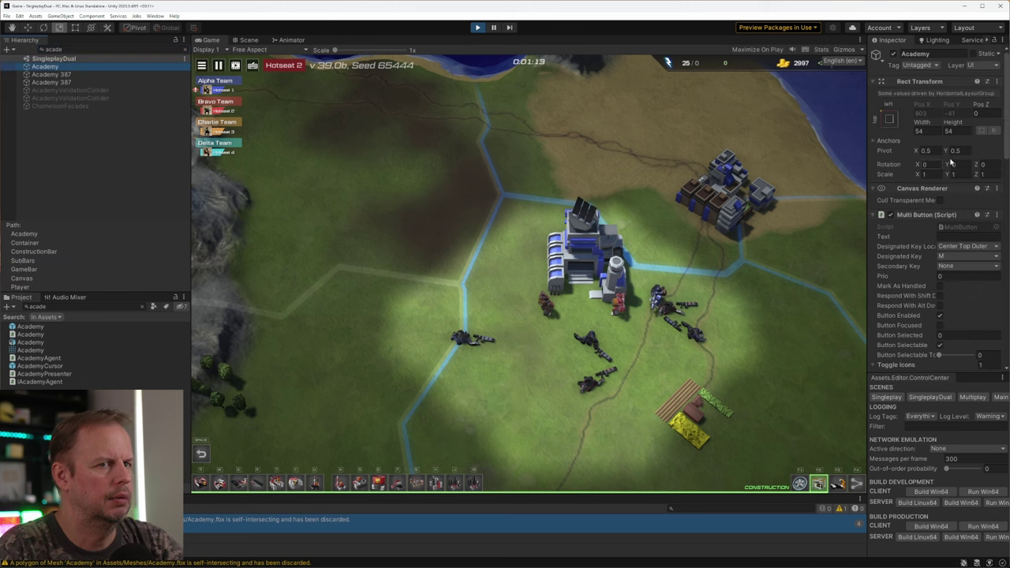
Rotate the first Academy 387 object about its Y axis to about -41.54 degrees.
click(68, 75)
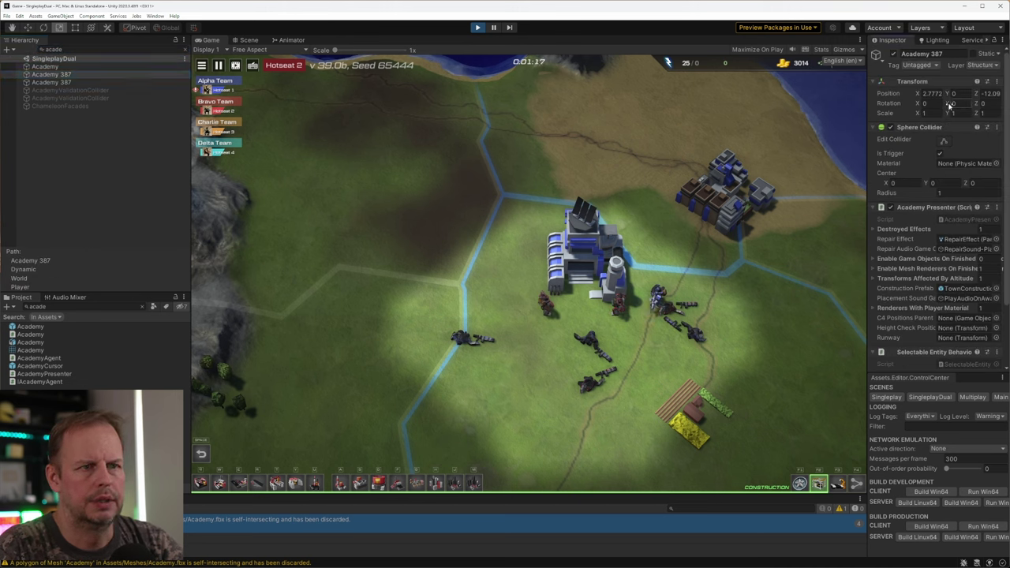
drag(949, 105, 489, 211)
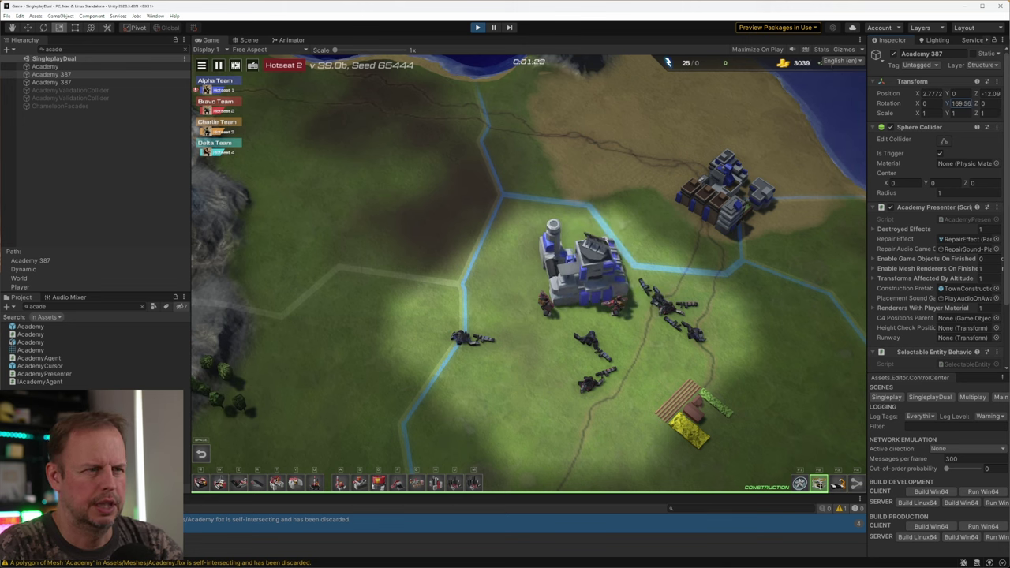
drag(867, 236, 258, 167)
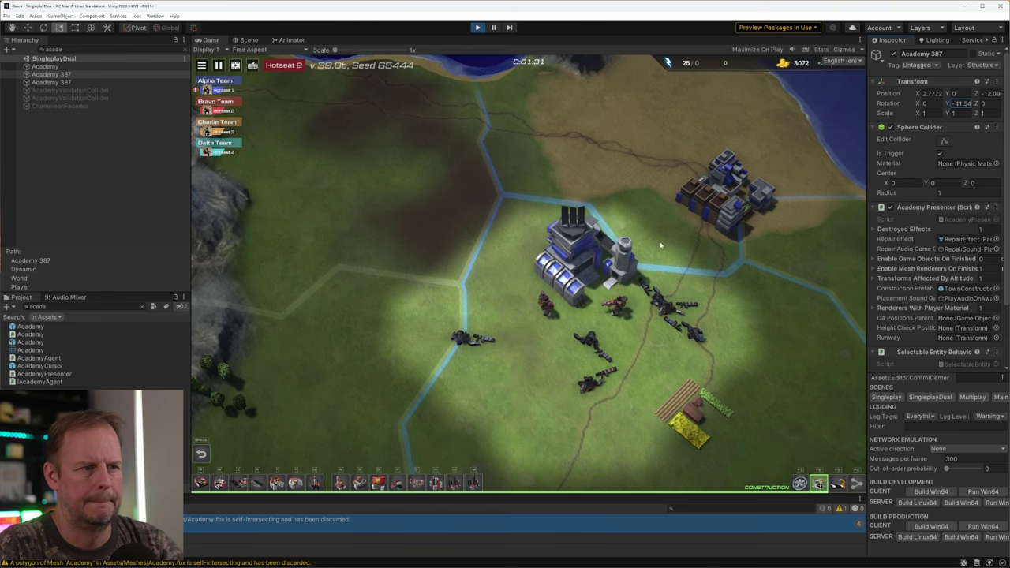
Dismiss the structure placement and examine the rotated Academy in the game from several zoom levels.
key(s)
middle_drag(657, 227, 633, 249)
scroll(694, 239, down, 3)
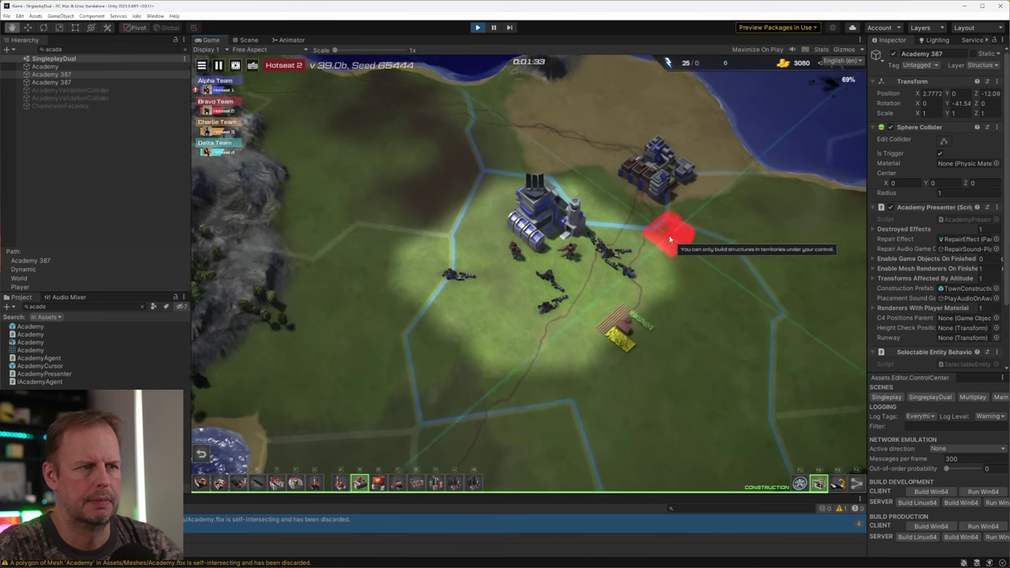
right_click(668, 240)
scroll(659, 241, down, 3)
scroll(533, 313, up, 3)
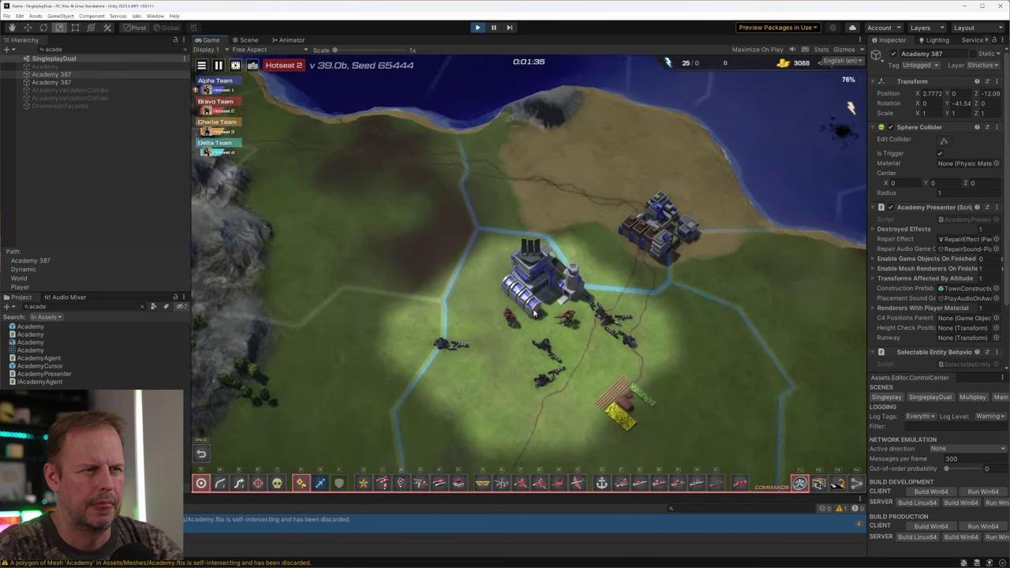
scroll(547, 270, up, 4)
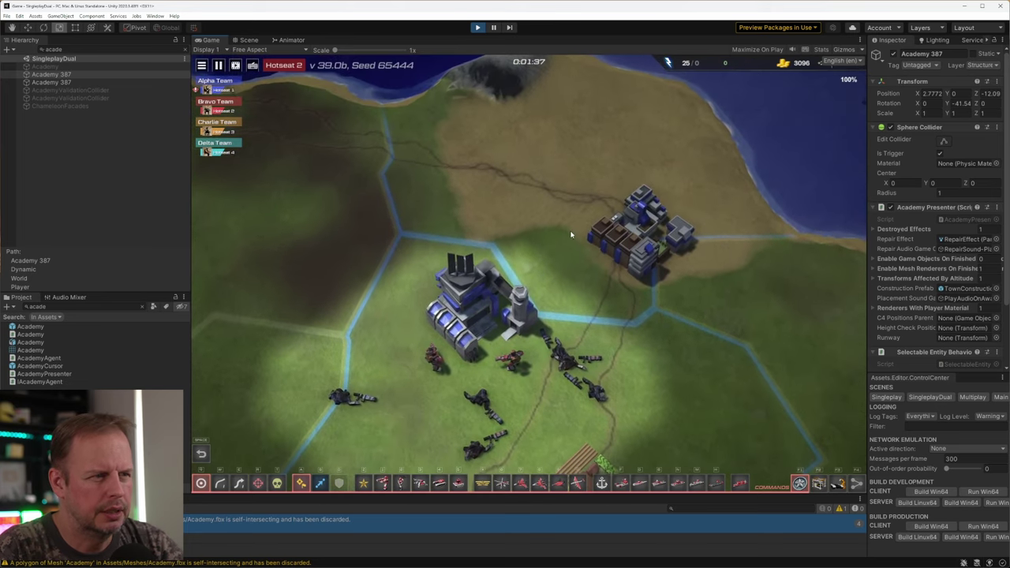
middle_drag(577, 273, 598, 258)
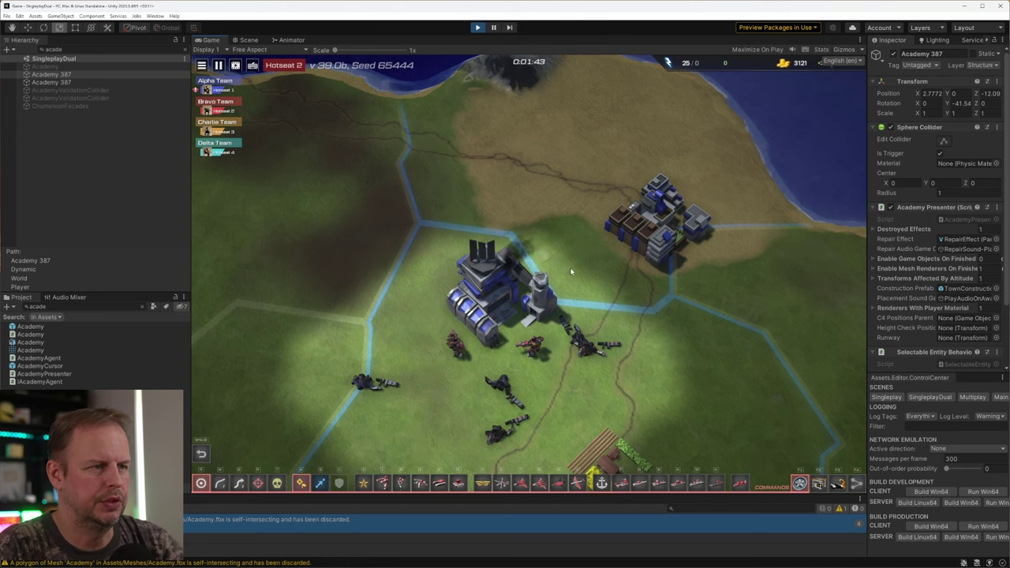
middle_drag(581, 275, 662, 303)
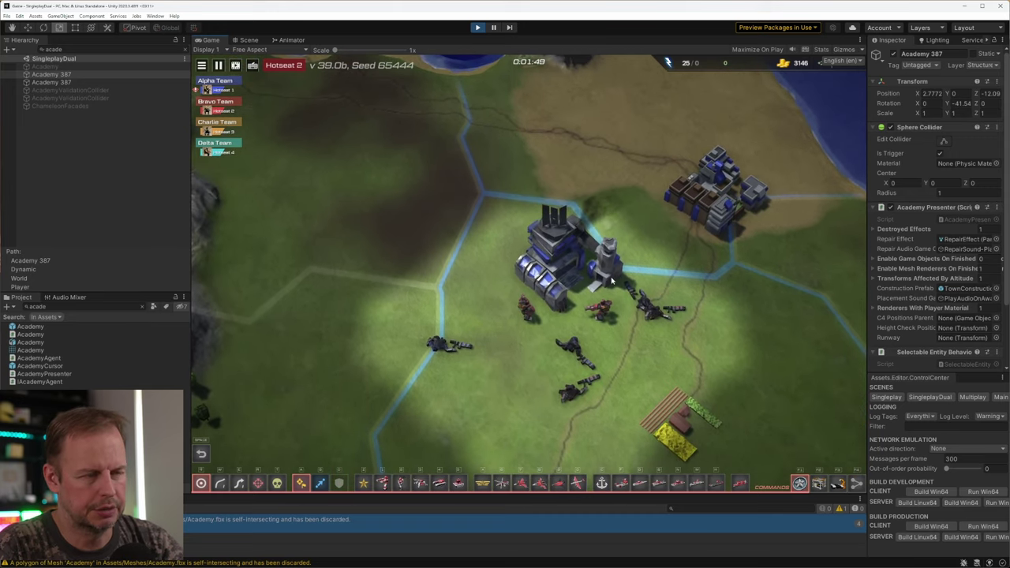
middle_drag(647, 238, 607, 285)
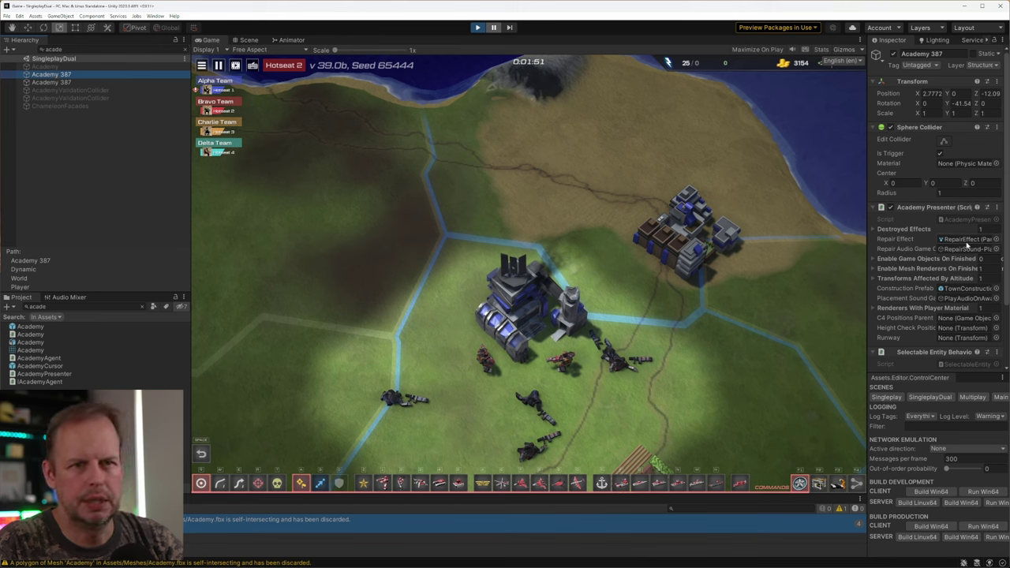
Clear the hierarchy search, expand Academy 387 and its Mesh object, and select the Town object inside.
click(186, 49)
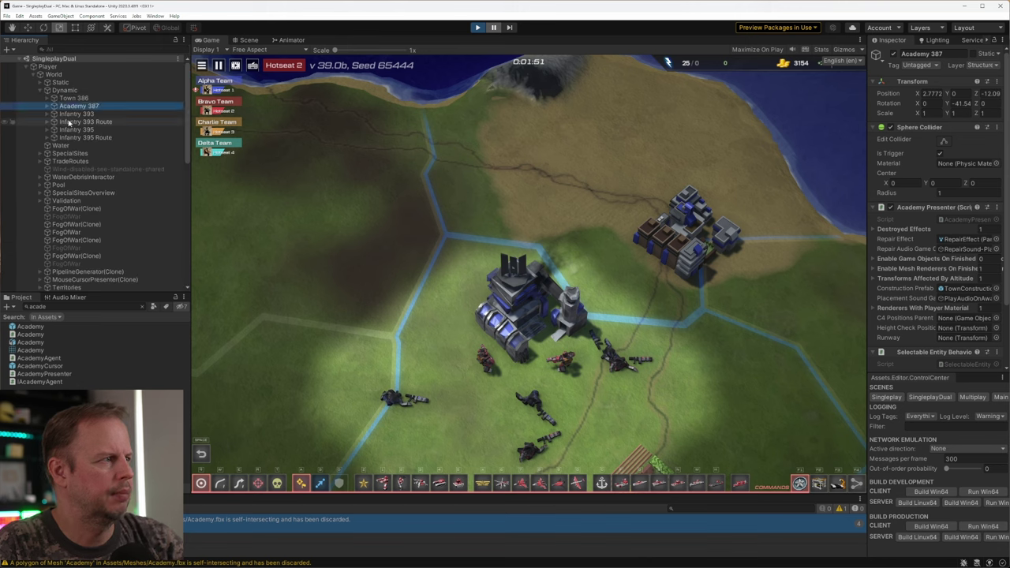
click(47, 106)
click(75, 131)
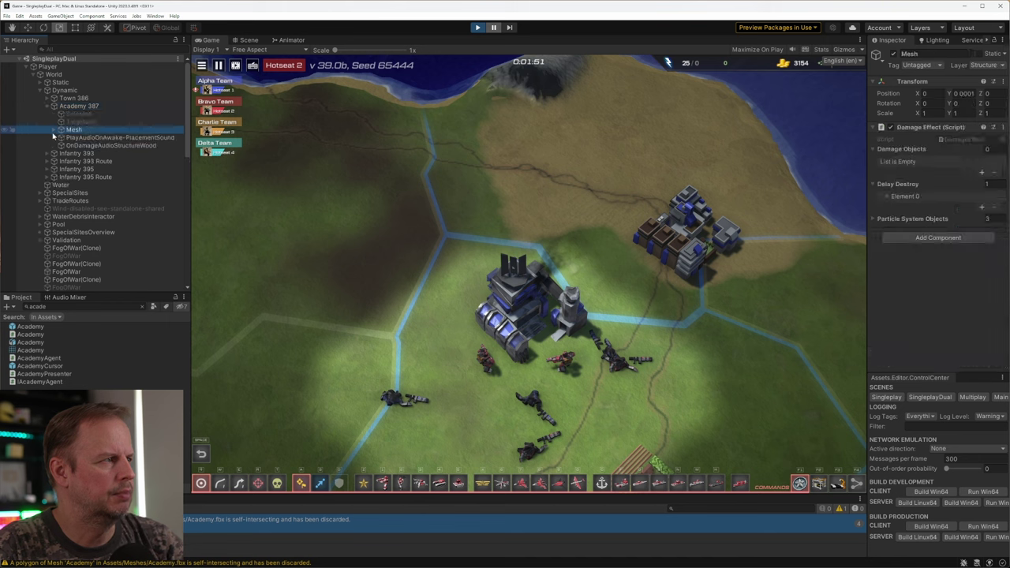
click(54, 131)
click(83, 138)
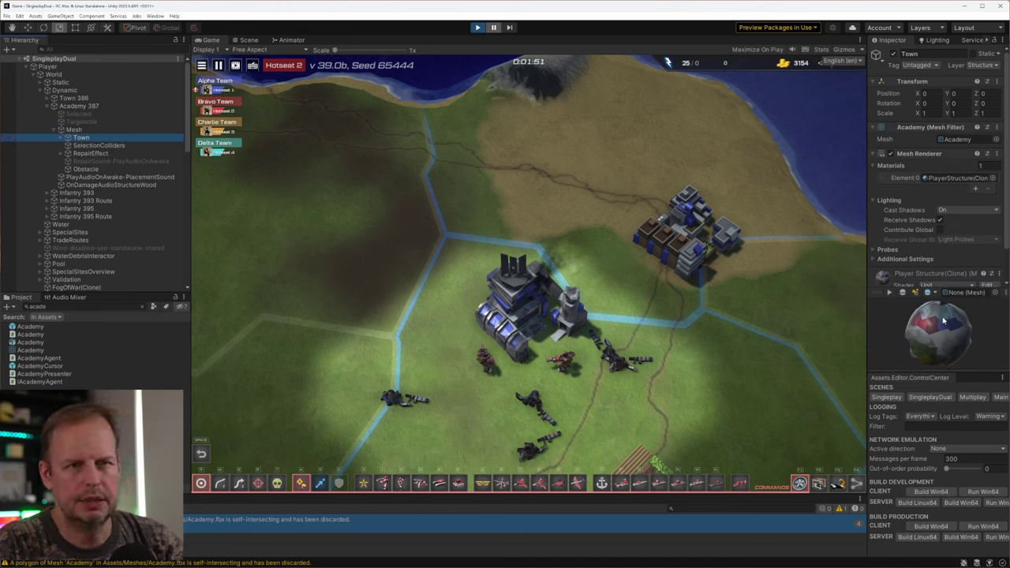
Open the PlayerStructure material's Unit shader graph and examine how the DamageTexture nodes are sampled.
double_click(952, 178)
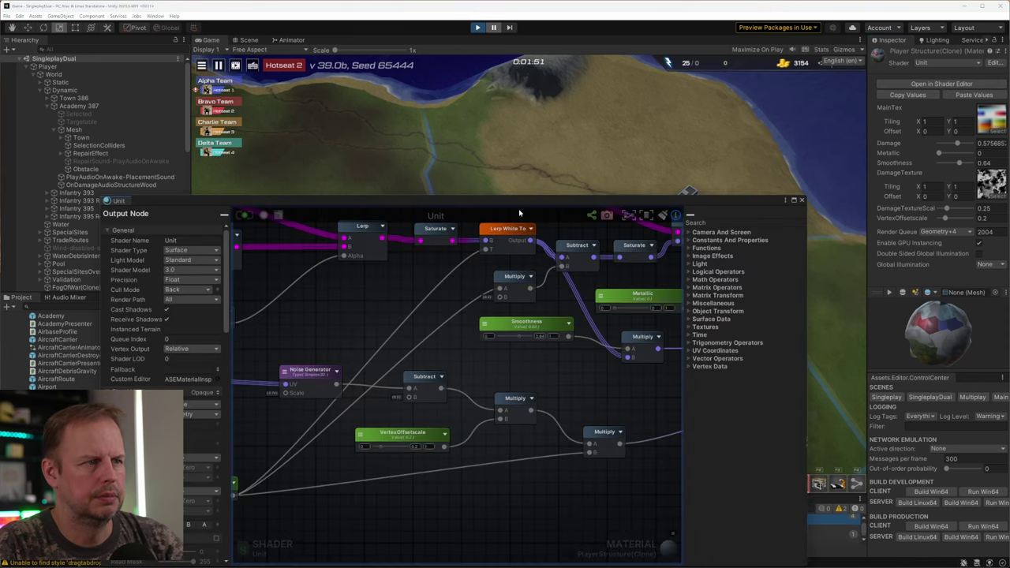
drag(535, 204, 604, 118)
scroll(596, 268, down, 6)
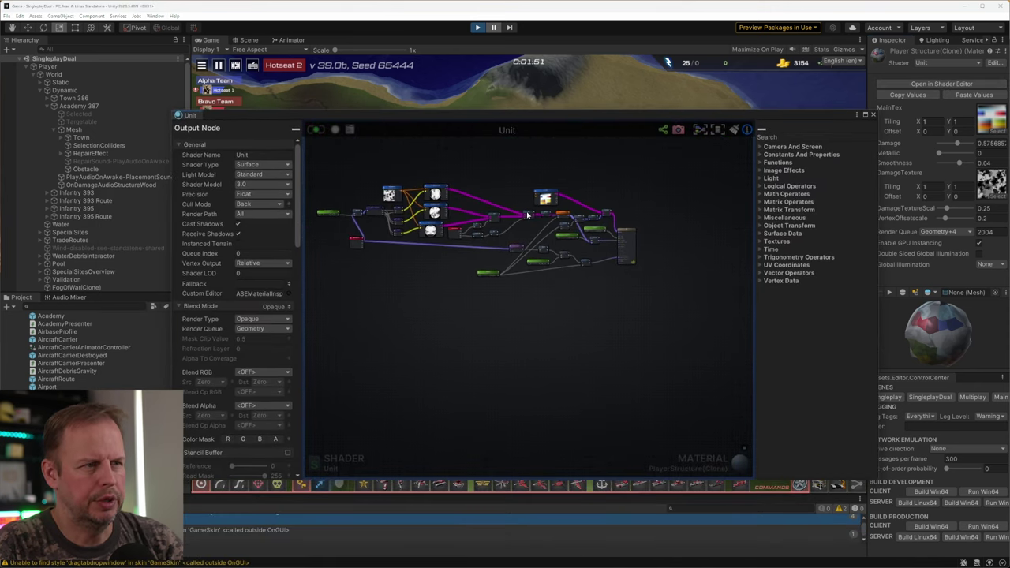
scroll(596, 268, up, 6)
scroll(557, 294, down, 4)
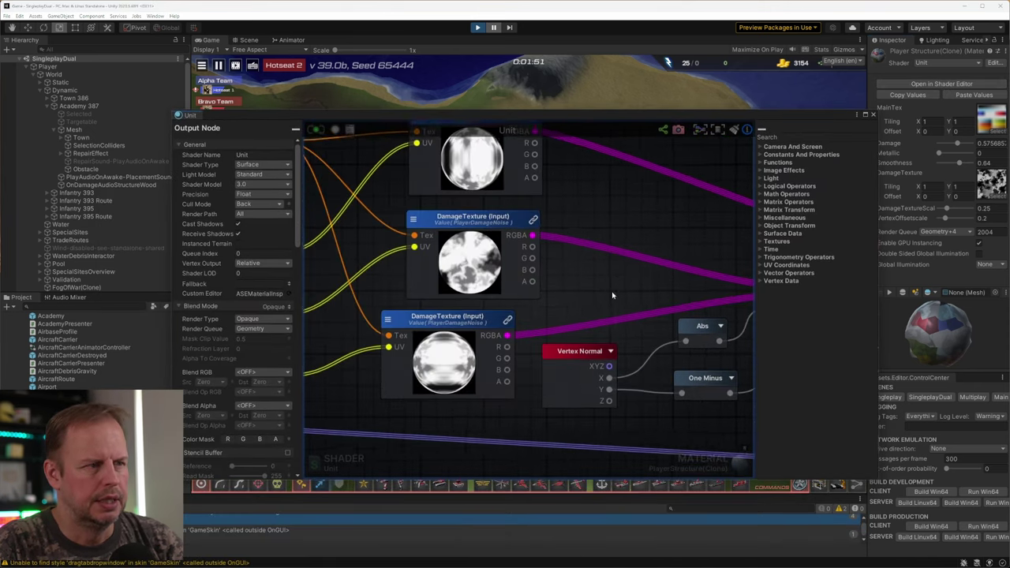
scroll(474, 260, up, 6)
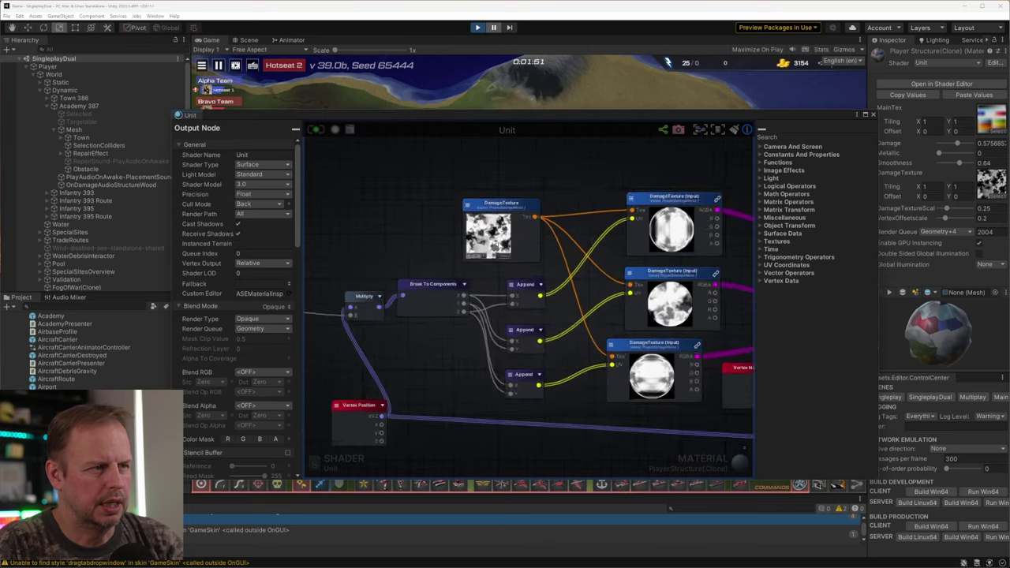
scroll(544, 253, down, 3)
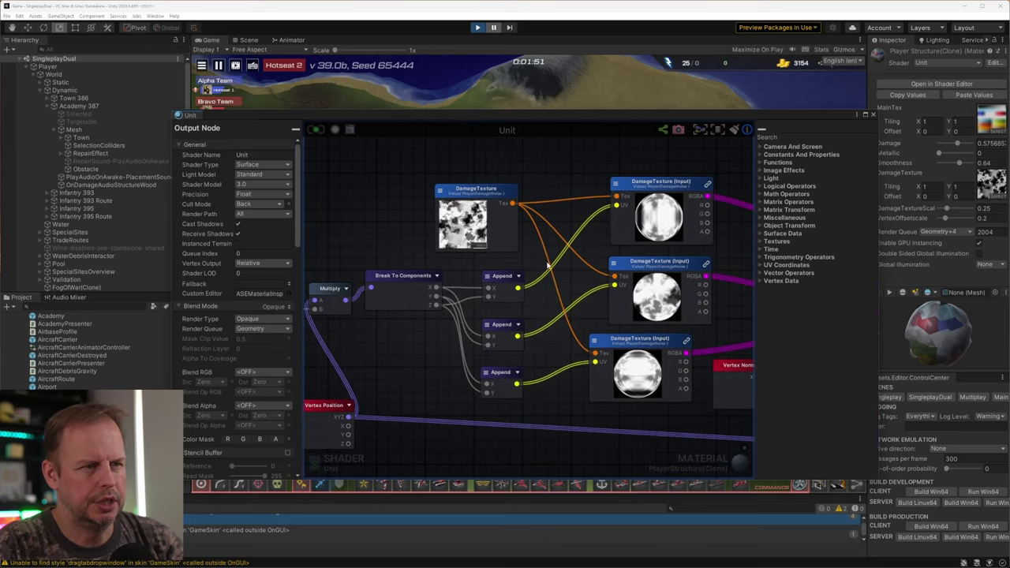
middle_drag(433, 301, 400, 305)
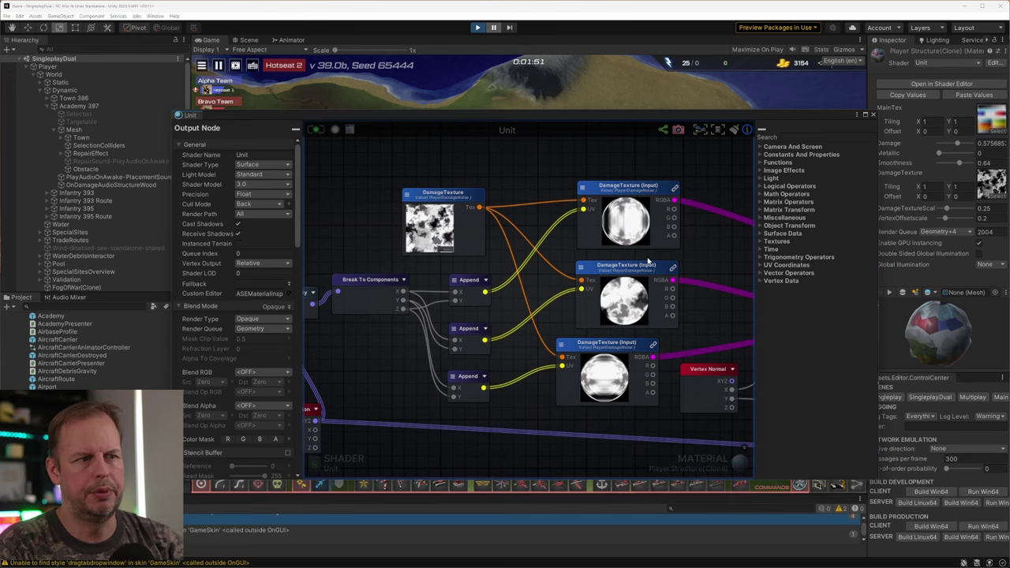
Follow the Unit shader graph from the Lerp blends through smoothness and vertex offset to the output node.
middle_drag(669, 314, 466, 320)
scroll(685, 338, up, 1)
middle_drag(685, 339, 584, 331)
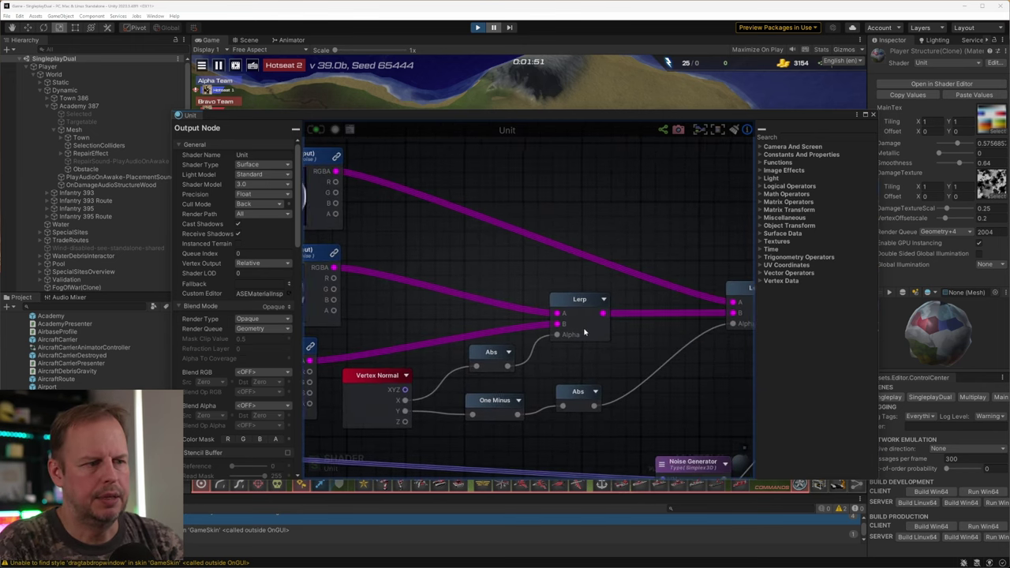
scroll(585, 331, down, 5)
middle_drag(522, 323, 446, 315)
middle_drag(612, 342, 481, 327)
scroll(650, 347, up, 4)
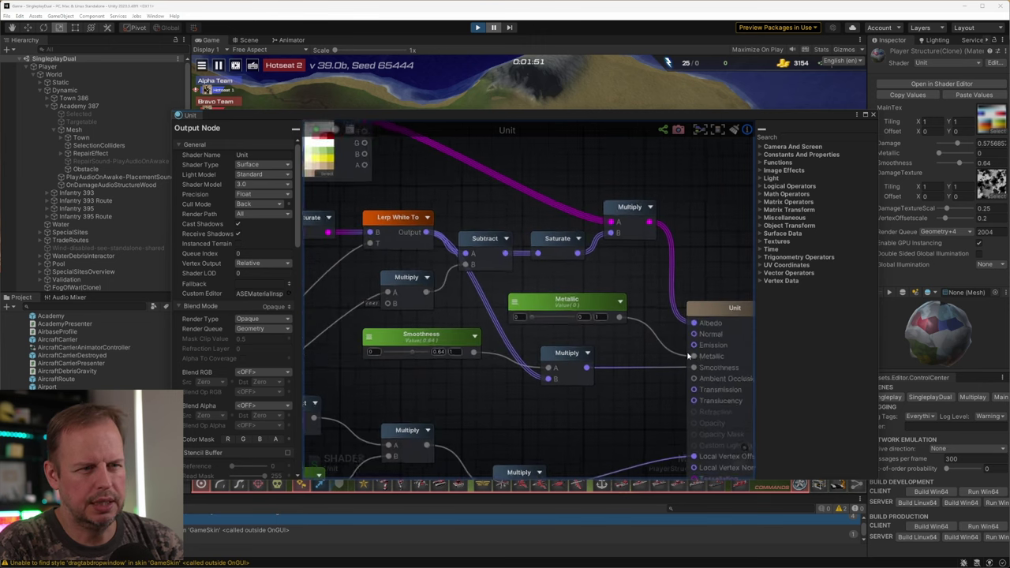
scroll(644, 338, up, 2)
scroll(644, 337, down, 5)
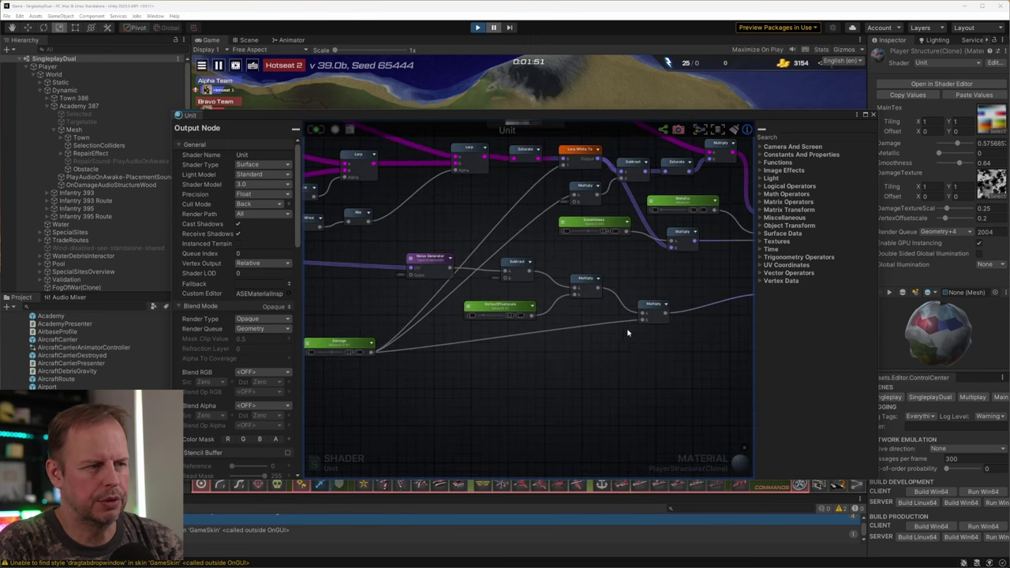
middle_drag(614, 325, 542, 368)
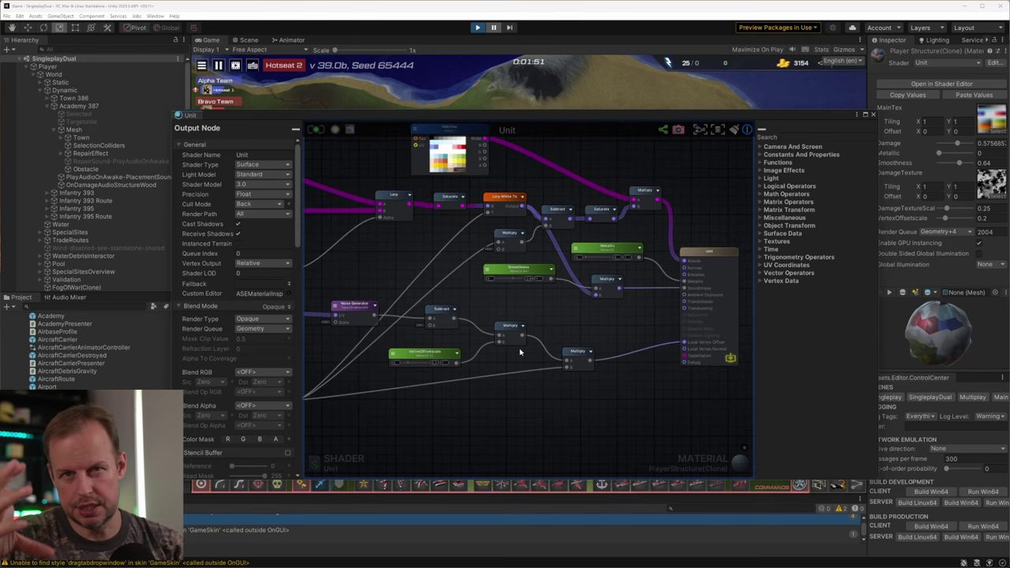
Trace the Unit shader graph back from the output to the texture scale and Vertex Position inputs, and close the shader editor.
middle_drag(483, 298, 680, 358)
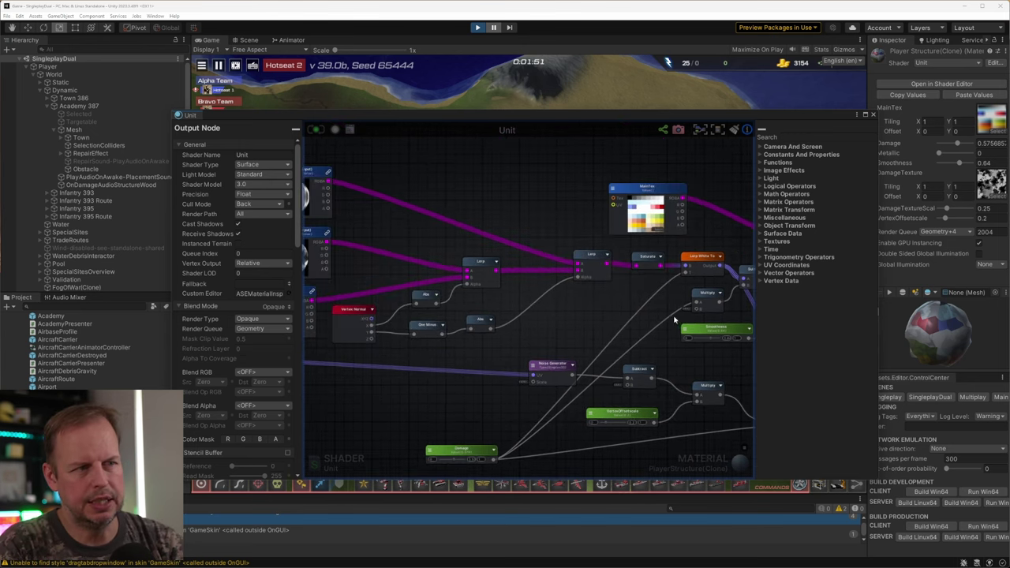
middle_drag(515, 293, 697, 349)
middle_drag(486, 339, 644, 311)
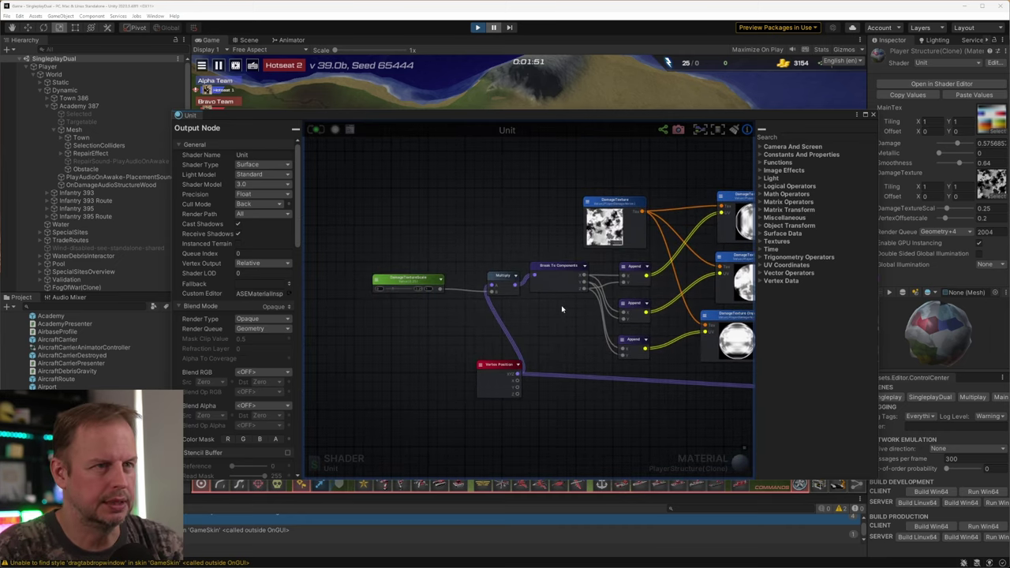
click(872, 115)
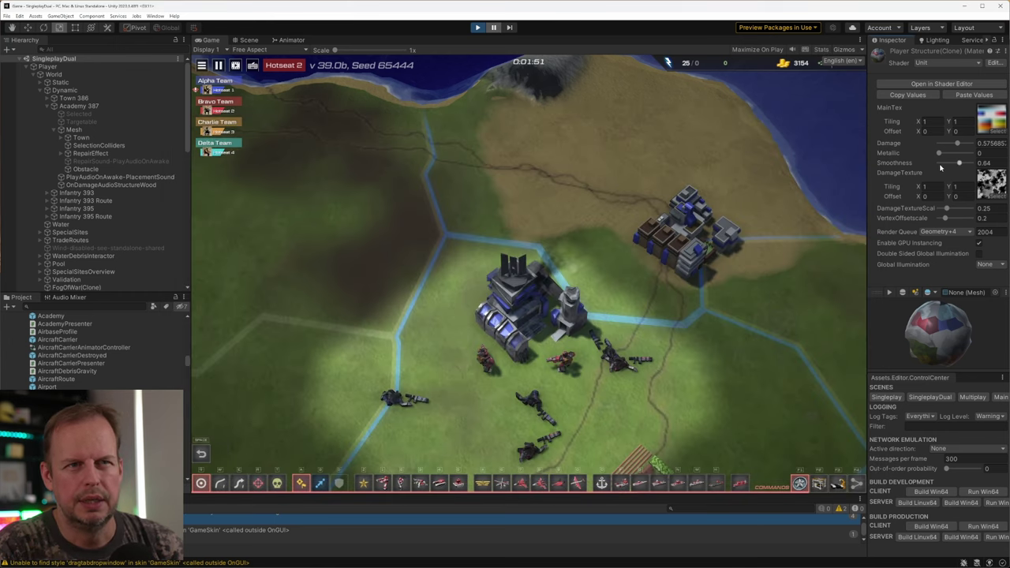
Raise the PlayerStructure material's Damage to 1 and examine the damaged Academy up close in the game.
drag(956, 144, 985, 175)
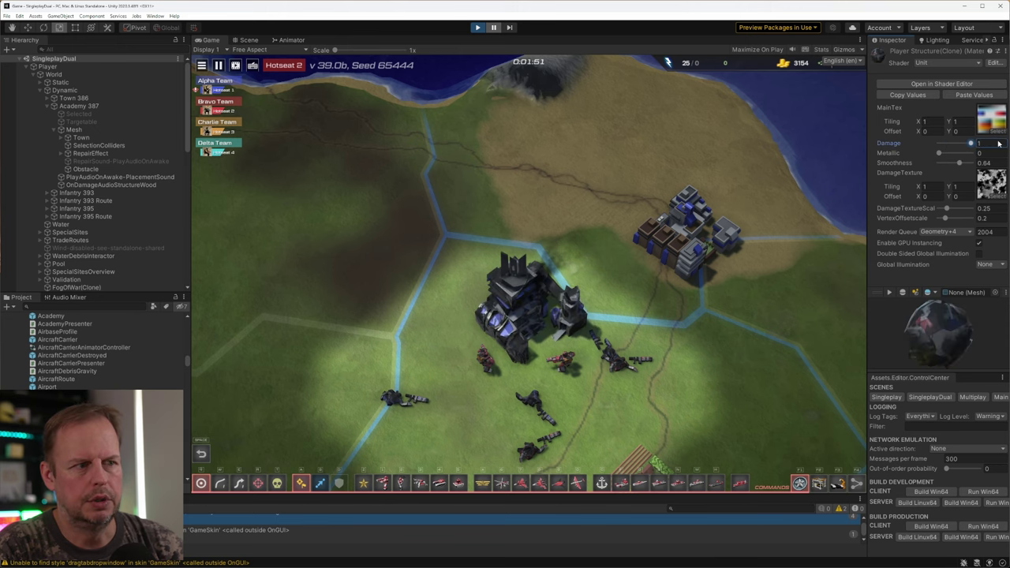
scroll(600, 244, up, 3)
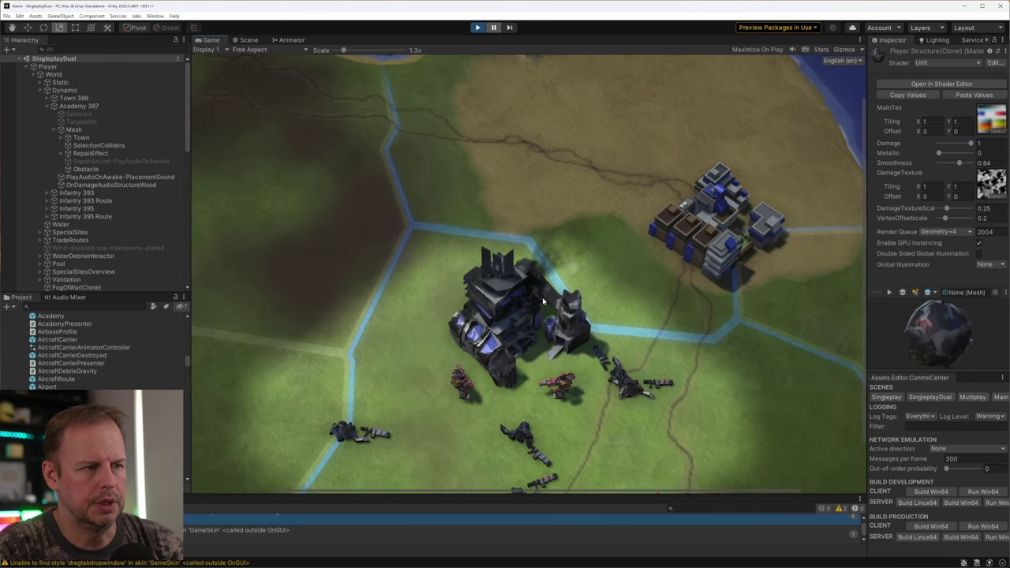
scroll(318, 55, down, 3)
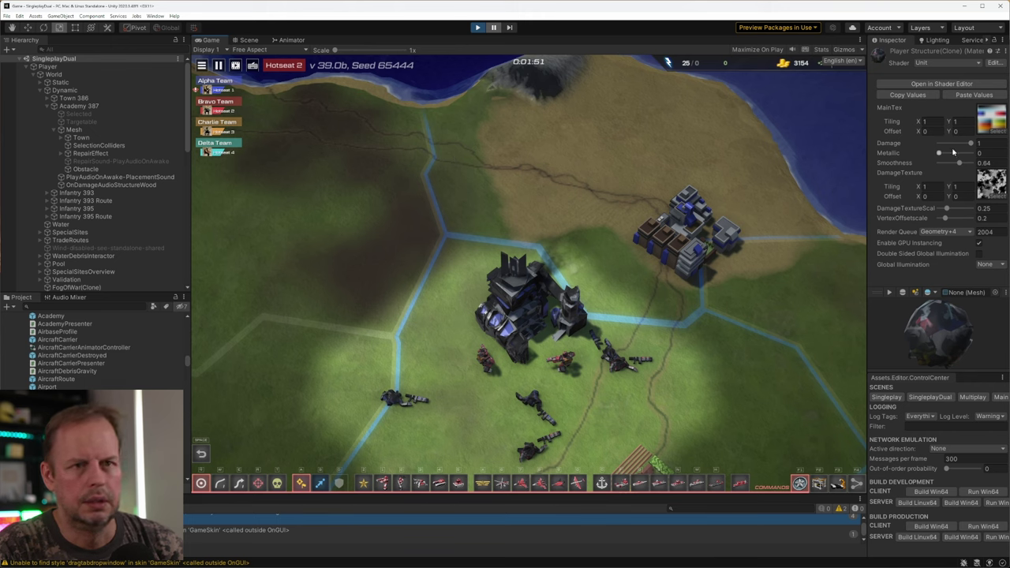
Vary the PlayerStructure material's Damage on the Academy and set it to 0.
mouse_move(971, 144)
mouse_down()
mouse_move(983, 173)
mouse_move(915, 146)
mouse_move(988, 180)
mouse_move(960, 149)
mouse_move(984, 176)
mouse_move(969, 152)
mouse_move(956, 153)
mouse_move(1007, 153)
mouse_move(953, 153)
mouse_move(1009, 152)
mouse_up()
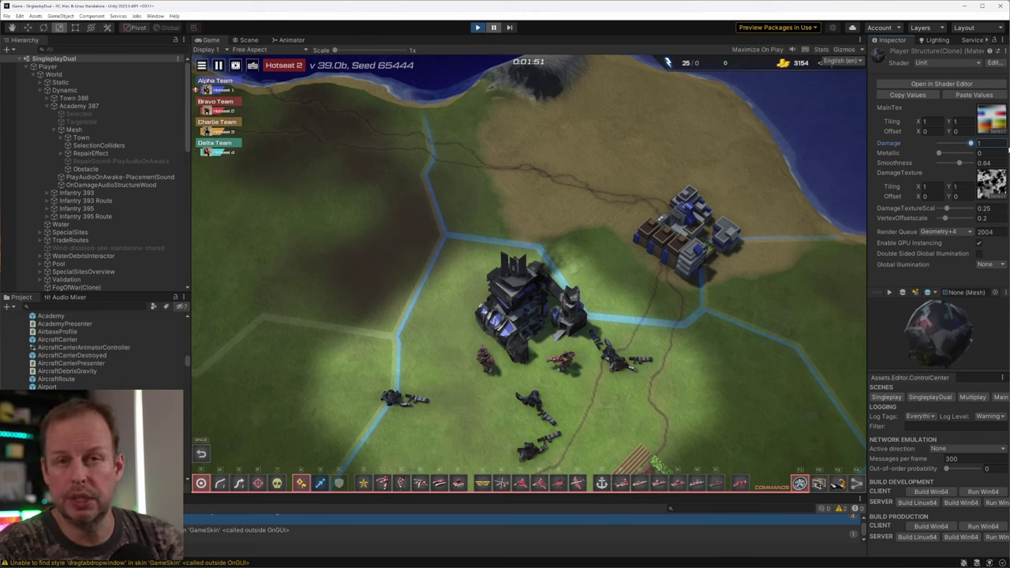
drag(1004, 149, 930, 153)
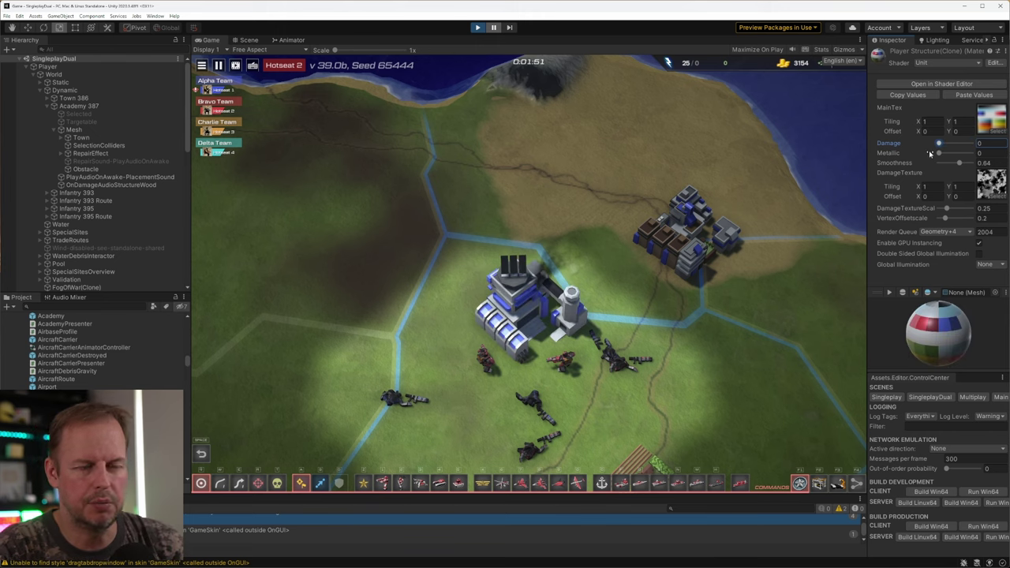